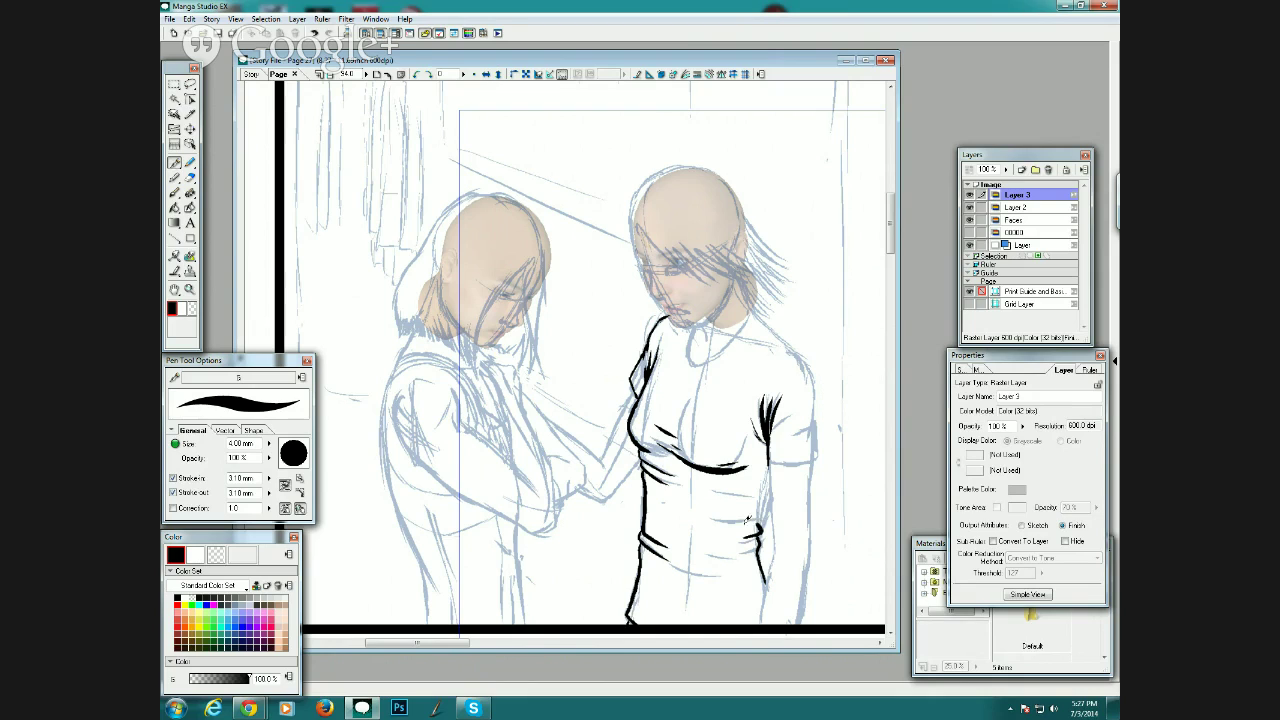
Ink the right woman's shirt folds, sleeve, upper arm and shoulder line on Layer 3.
left_click_drag(746, 519, 772, 480)
mouse_move(777, 557)
left_mouse_down()
mouse_move(774, 506)
mouse_move(776, 520)
left_mouse_up()
mouse_move(807, 577)
left_mouse_down()
mouse_move(815, 455)
mouse_move(770, 463)
mouse_move(820, 453)
mouse_move(816, 407)
left_mouse_up()
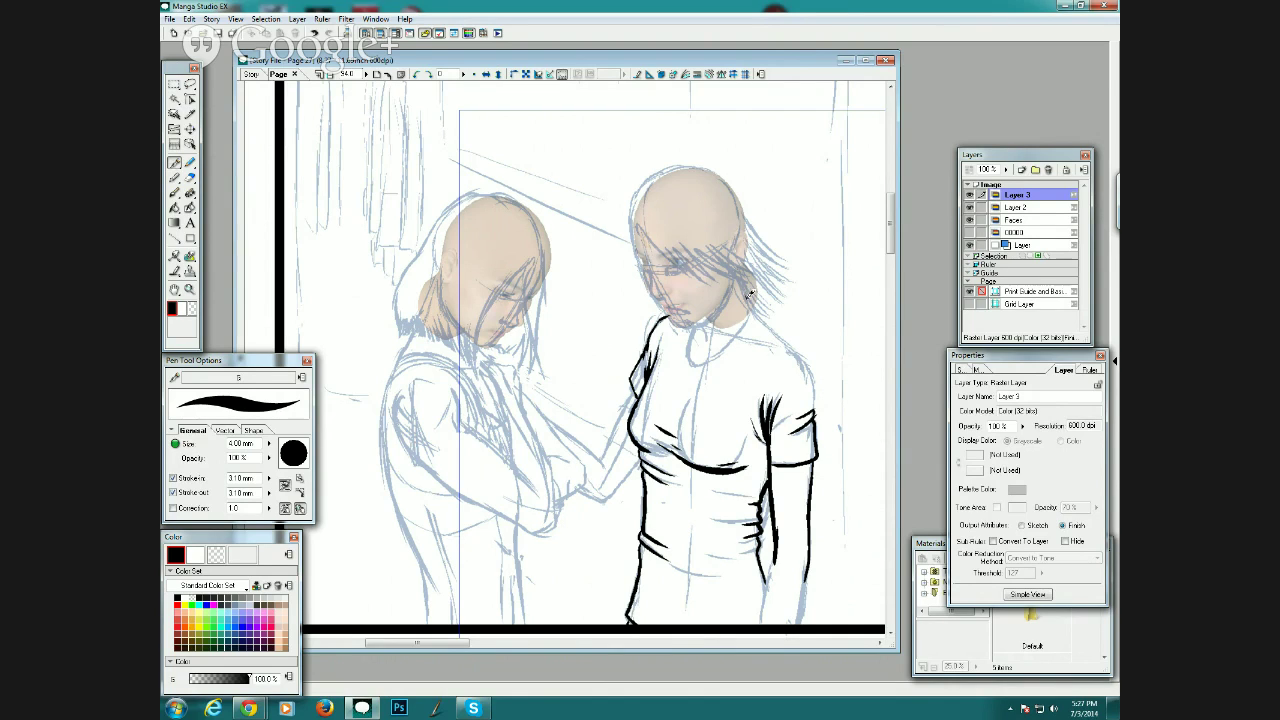
mouse_move(748, 293)
left_mouse_down()
mouse_move(800, 358)
mouse_move(814, 403)
mouse_move(810, 390)
left_mouse_up()
Extend both outlines of the right woman's hanging arm down to the lower panel border.
scroll(890, 240, "down", 3)
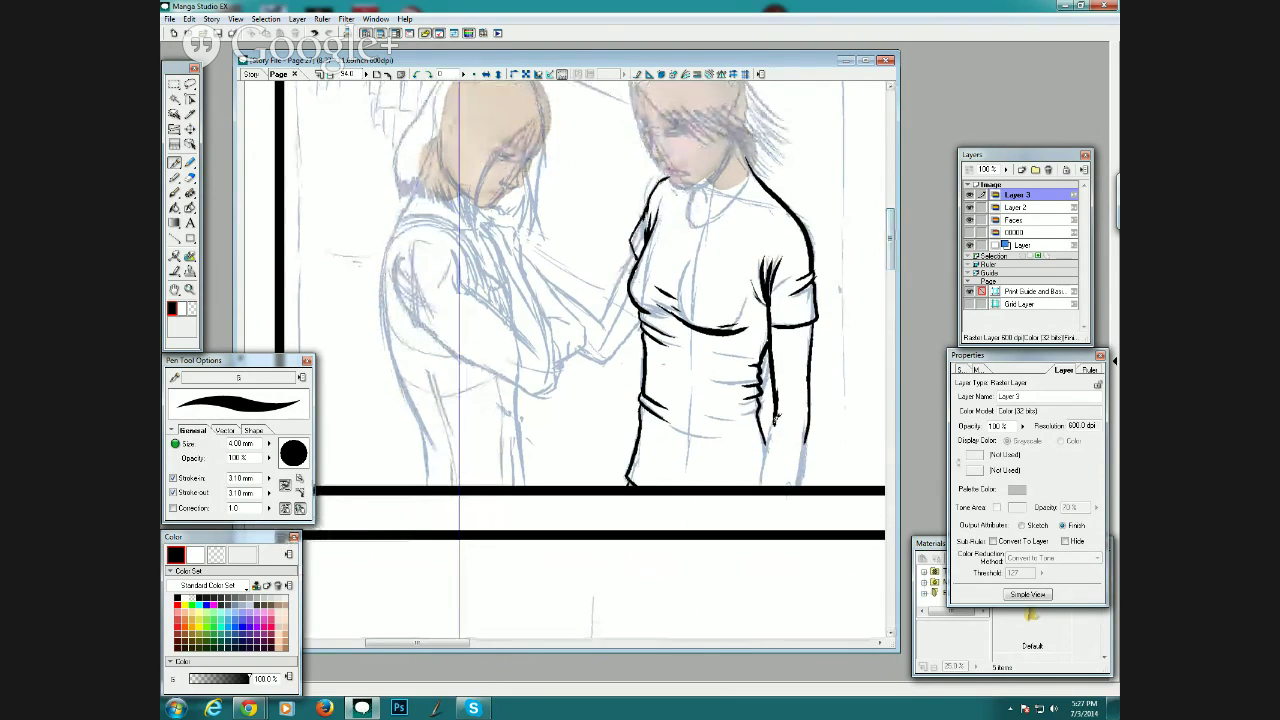
left_click_drag(775, 418, 763, 483)
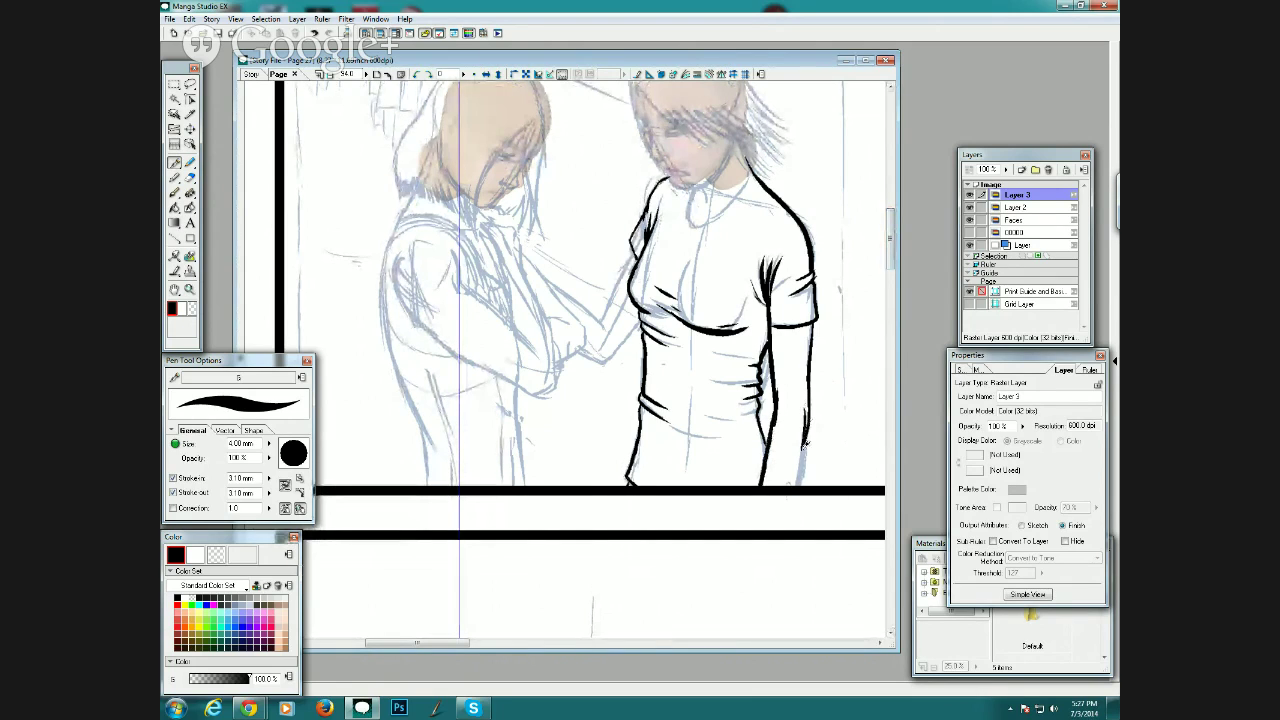
left_click_drag(804, 443, 793, 486)
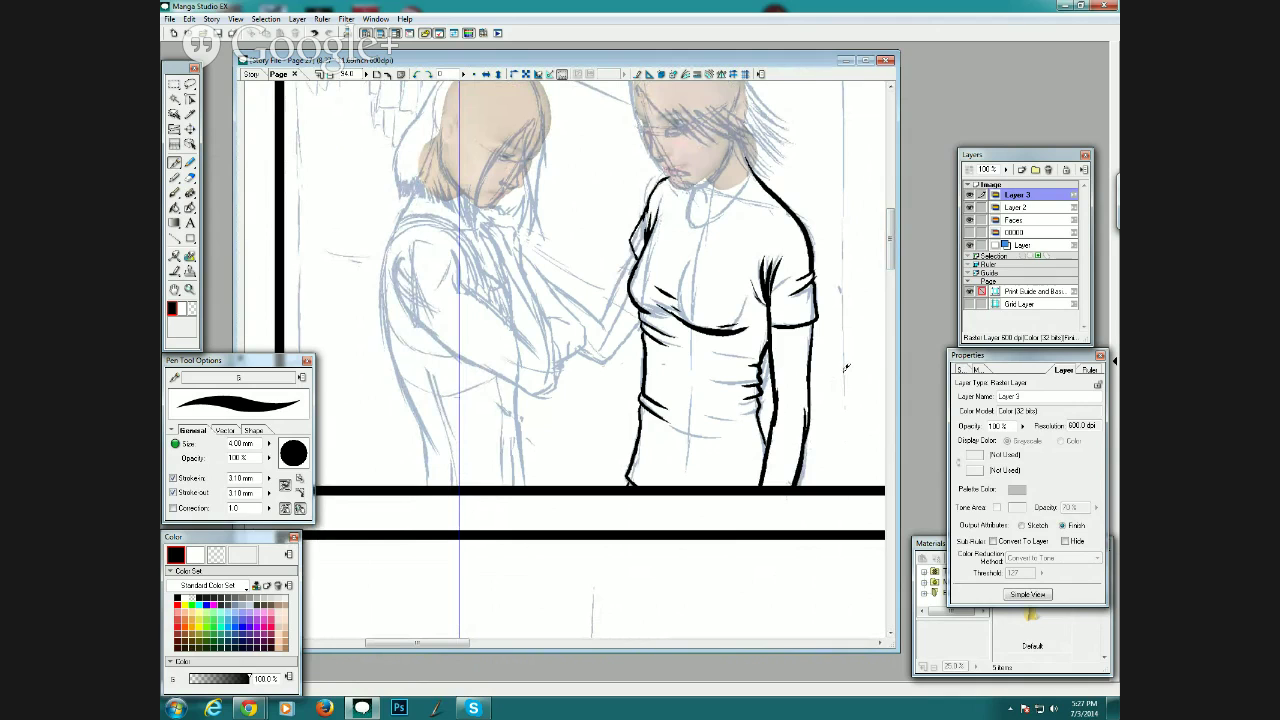
Ink the right woman's shirt collar and the arm she reaches out toward the left woman.
left_click_drag(890, 249, 890, 230)
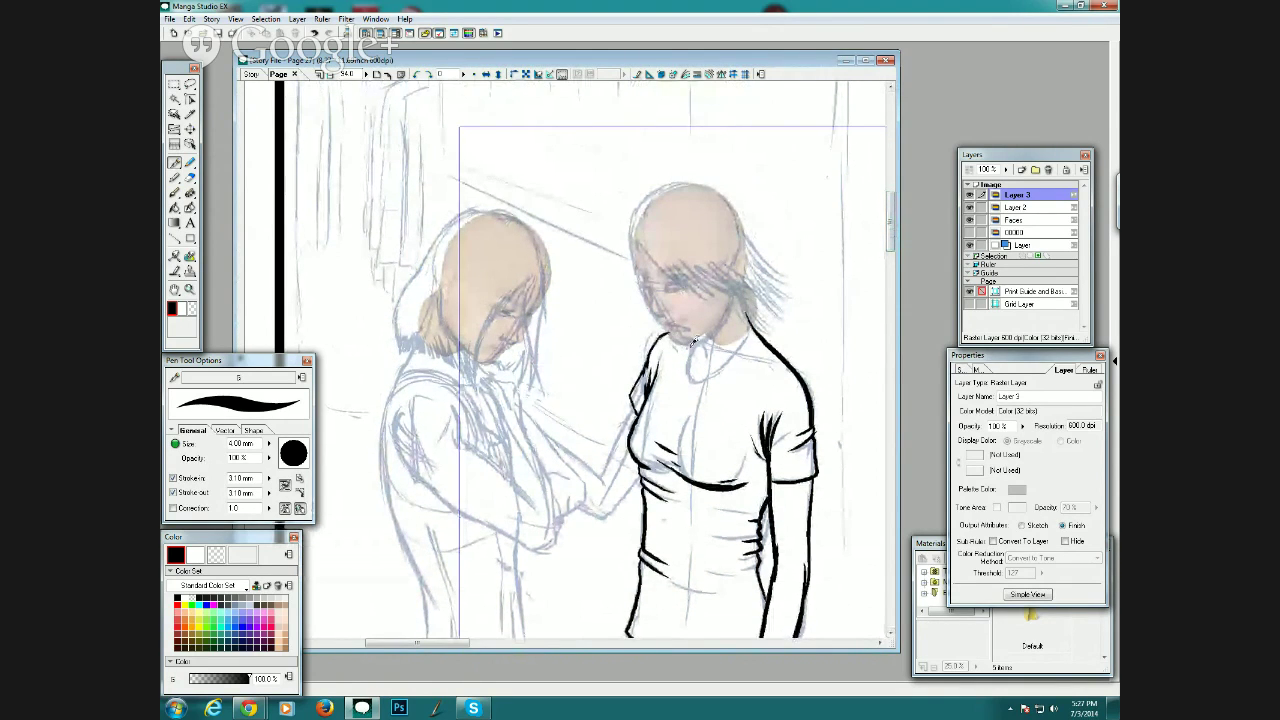
mouse_move(694, 342)
left_mouse_down()
mouse_move(696, 375)
mouse_move(728, 361)
mouse_move(750, 313)
mouse_move(749, 310)
left_mouse_up()
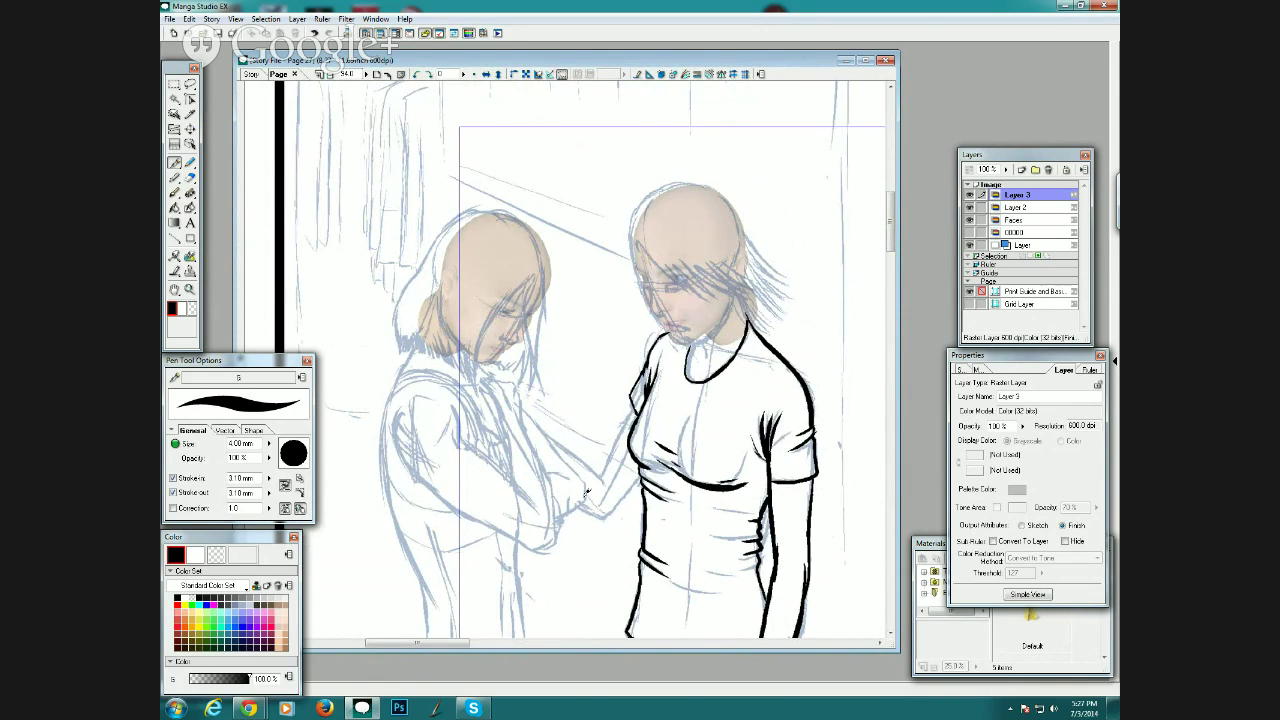
mouse_move(583, 498)
left_mouse_down()
mouse_move(609, 507)
mouse_move(641, 470)
left_mouse_up()
mouse_move(548, 438)
left_mouse_down()
mouse_move(540, 431)
mouse_move(603, 472)
left_mouse_up()
key("ctrl+z")
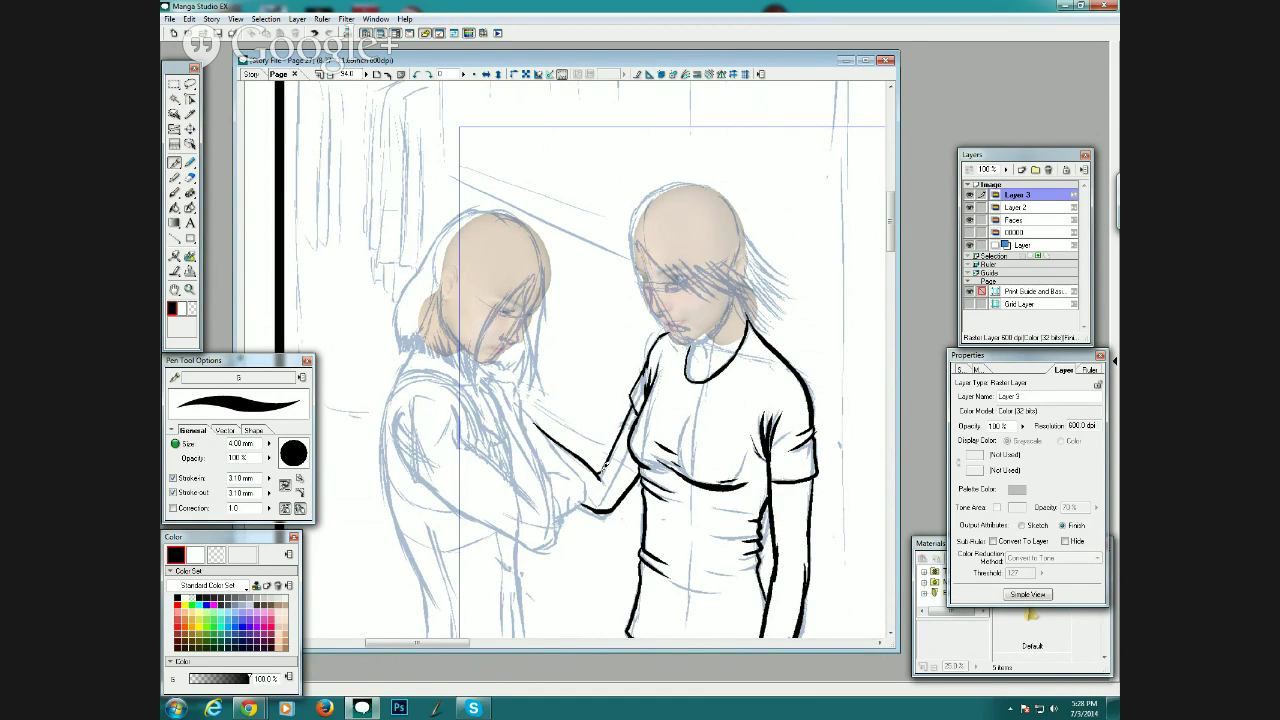
left_click_drag(603, 467, 636, 400)
Hide the blue Layer 2 sketch while keeping the Faces layer and the inks shown.
scroll(890, 230, "up", 3)
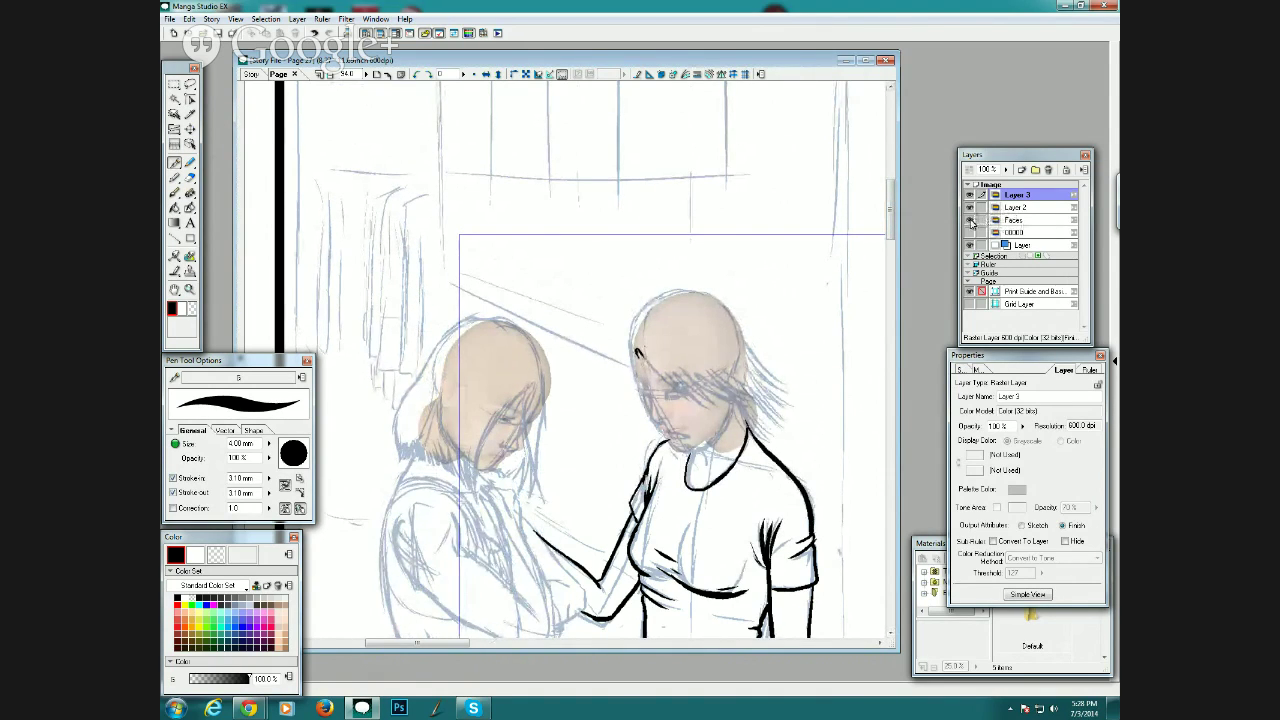
left_click(969, 219)
left_click(970, 220)
left_click(970, 207)
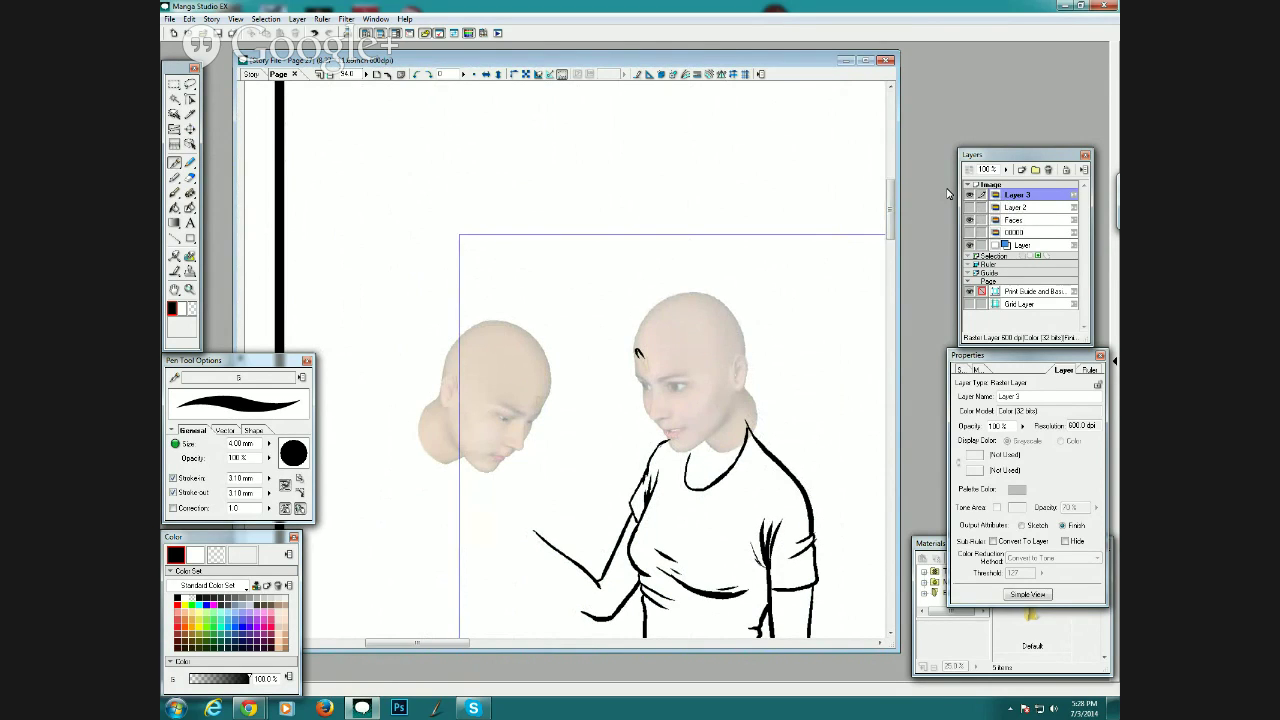
Lasso the right woman's head on the Faces layer, scale it to 91%, nudge it slightly left, and clear the selection.
left_click(190, 84)
mouse_move(627, 320)
left_mouse_down()
mouse_move(627, 359)
mouse_move(661, 442)
mouse_move(698, 463)
mouse_move(738, 457)
mouse_move(768, 432)
mouse_move(747, 307)
mouse_move(694, 276)
mouse_move(641, 298)
left_mouse_up()
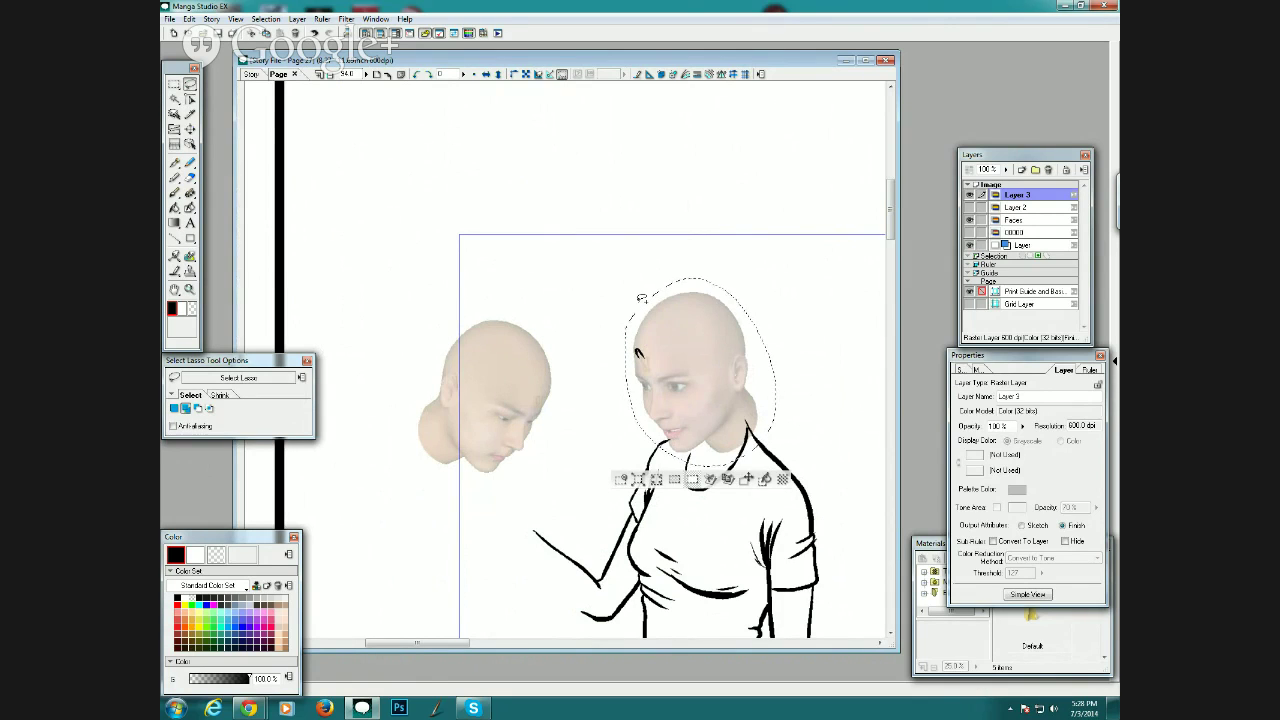
left_click(1011, 220)
left_click(746, 478)
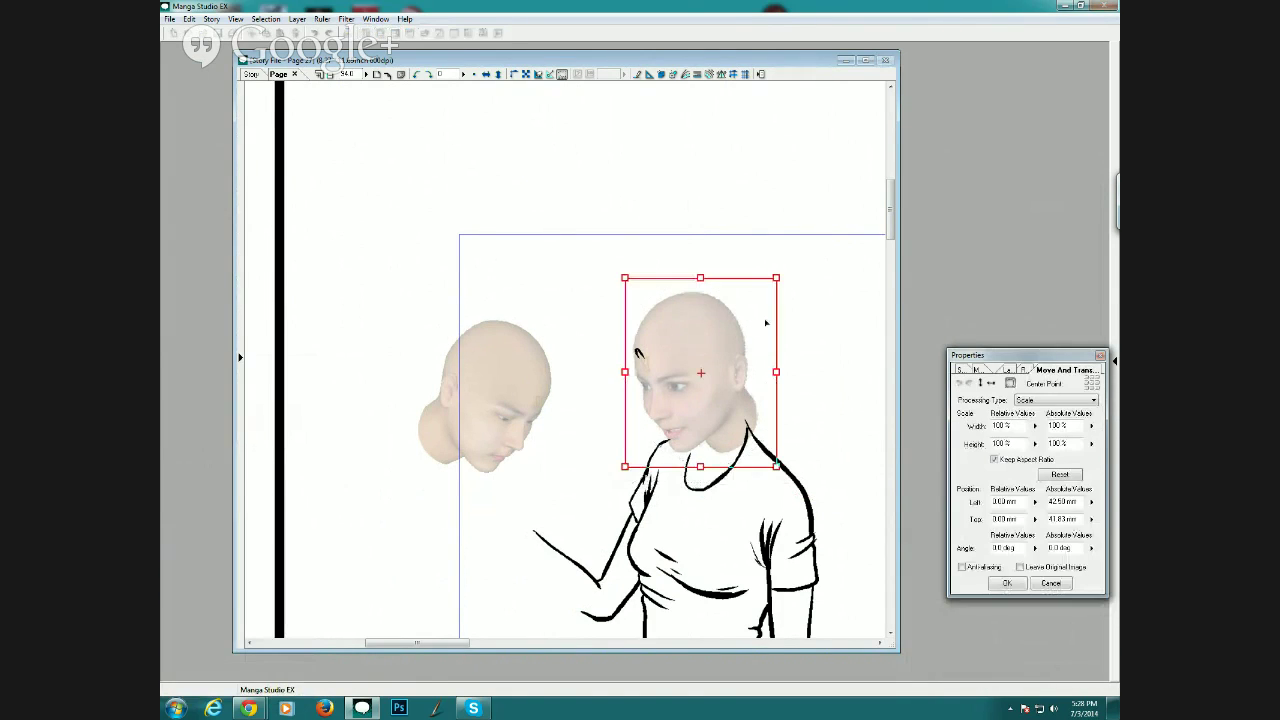
left_click_drag(776, 278, 764, 301)
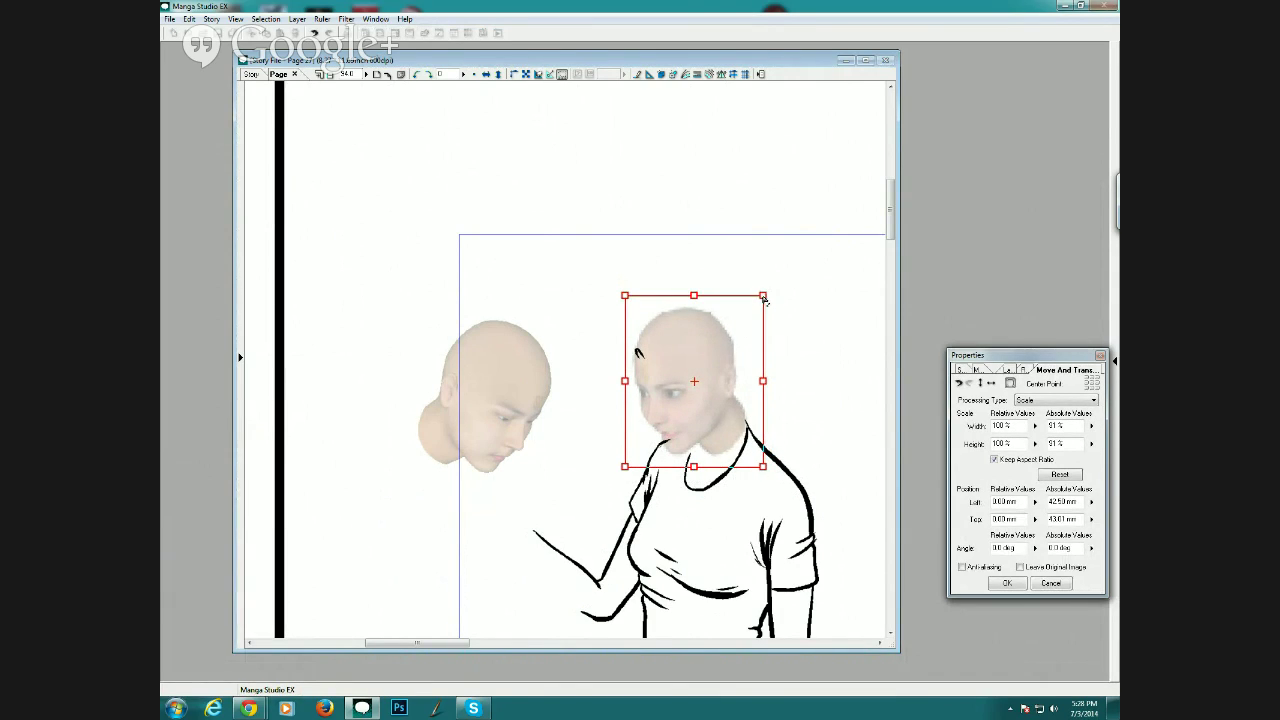
left_click_drag(730, 372, 728, 371)
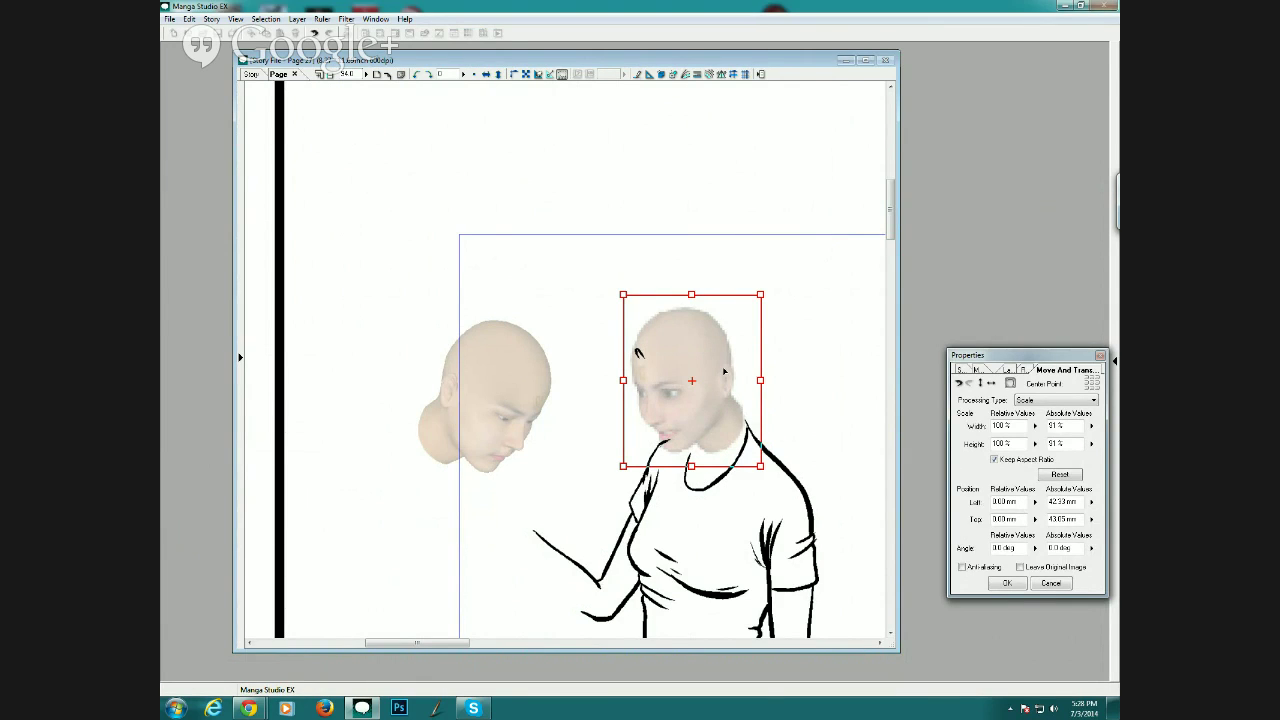
left_click(1007, 583)
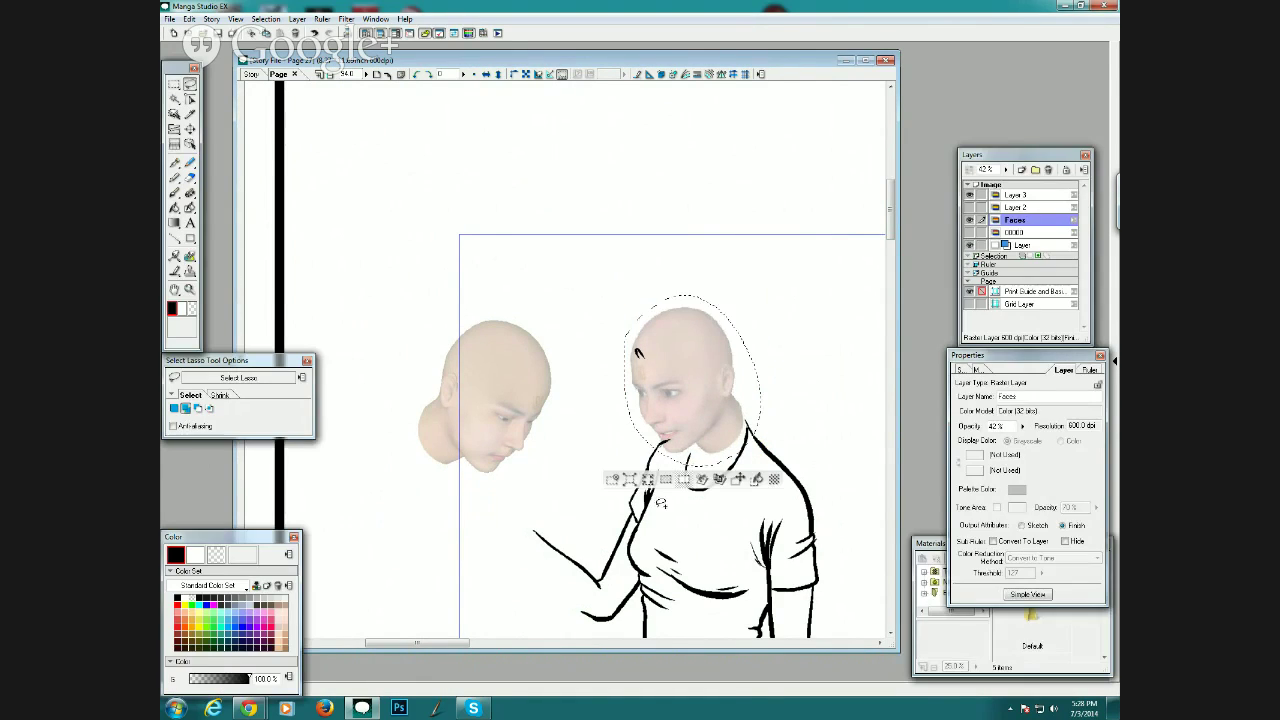
key("ctrl+d")
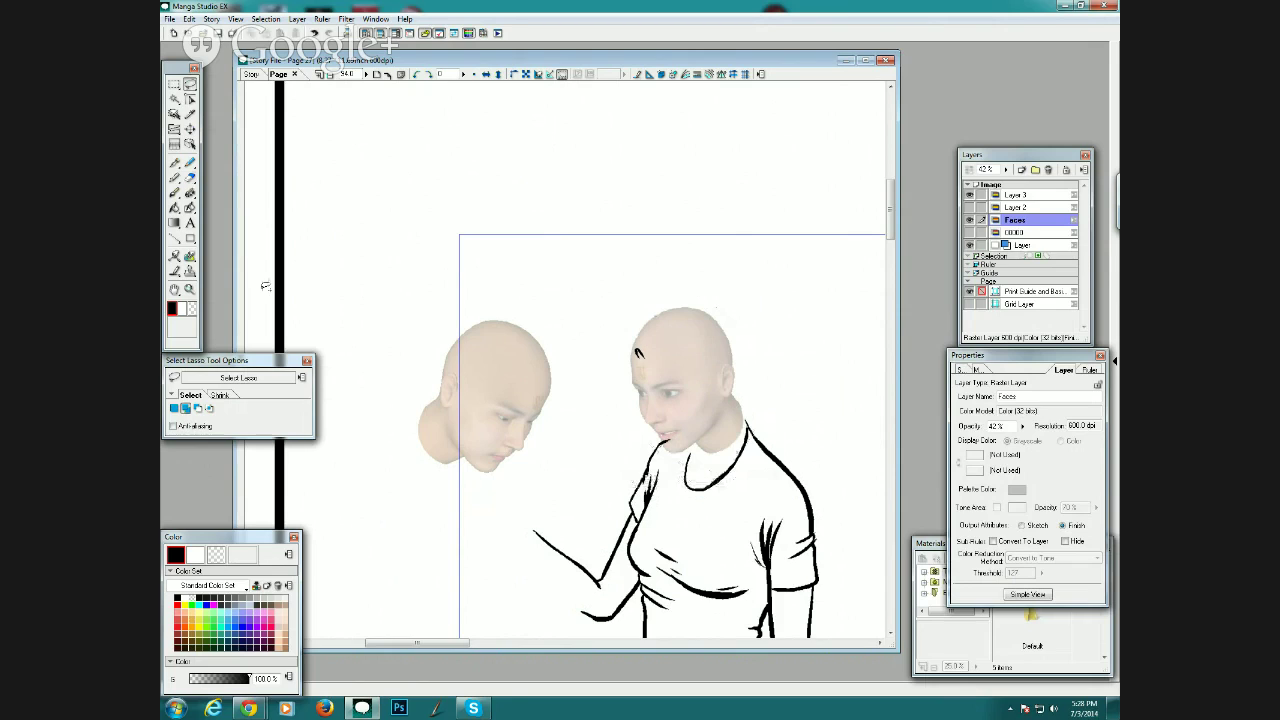
Switch to the Pen tool, compare the resized head with the Layer 2 sketch, and make Layer 3 active with the sketch hidden.
left_click(178, 162)
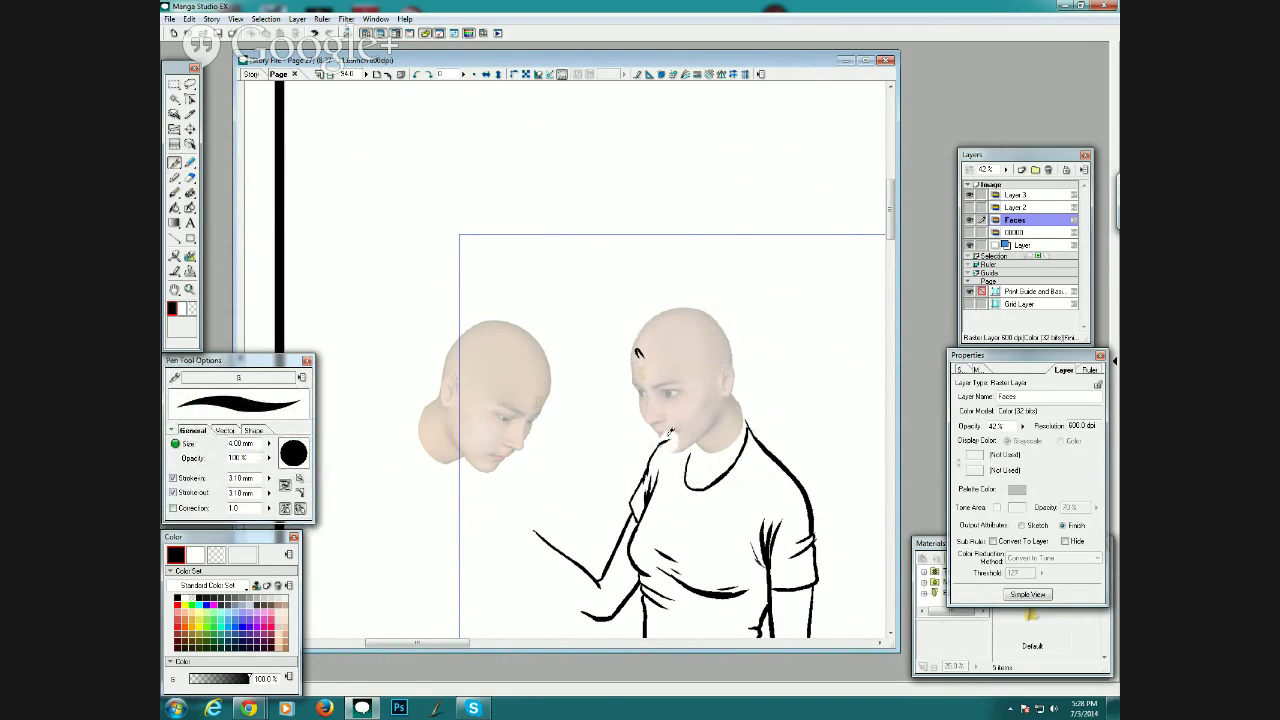
key("ctrl+z")
left_click(970, 207)
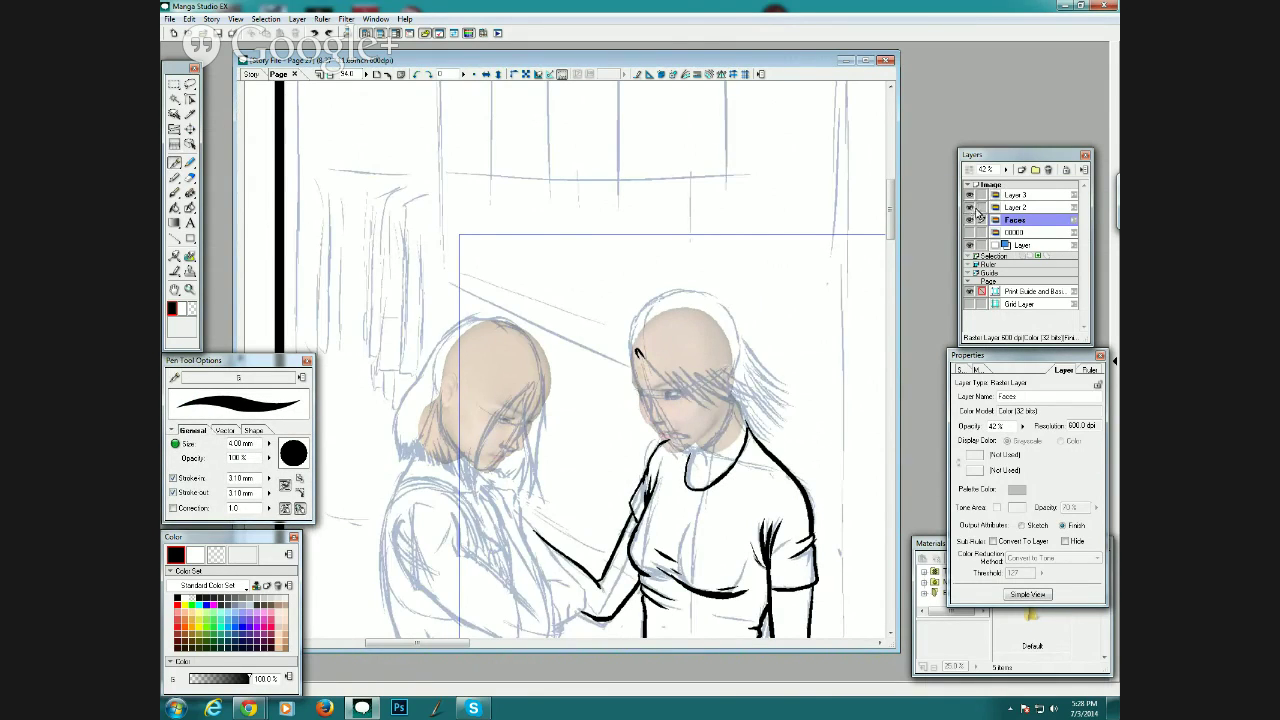
left_click(970, 207)
left_click(1017, 195)
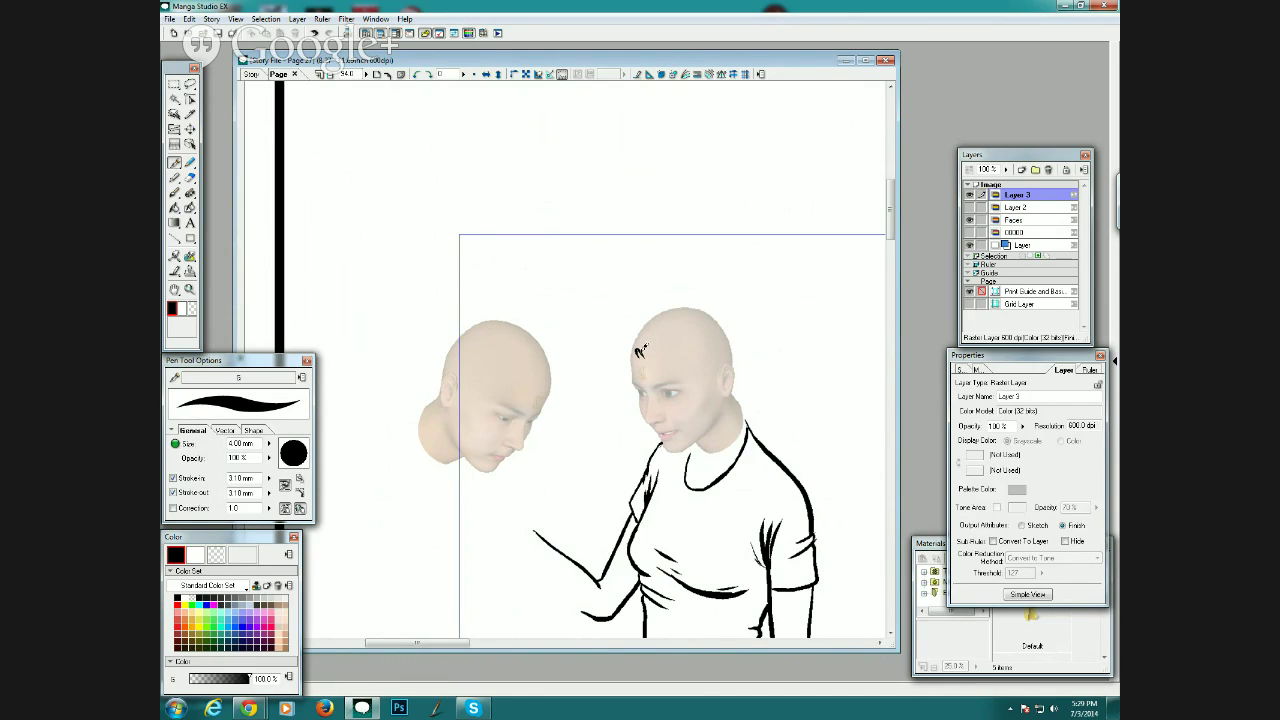
Ink the right woman's fringe, hair strands, head outline and facial profile over the face reference.
mouse_move(638, 348)
left_mouse_down()
mouse_move(715, 409)
mouse_move(704, 374)
mouse_move(736, 397)
mouse_move(702, 367)
mouse_move(739, 390)
mouse_move(726, 370)
mouse_move(772, 432)
mouse_move(743, 373)
mouse_move(767, 398)
mouse_move(743, 366)
left_mouse_up()
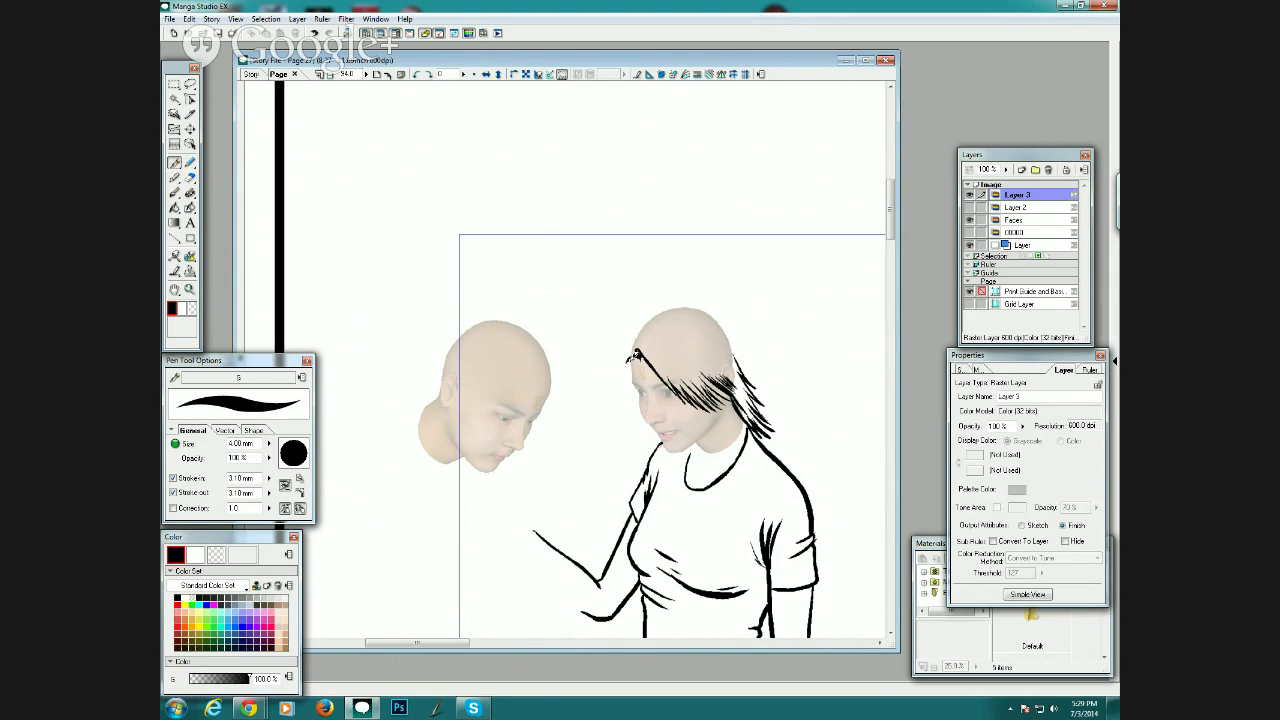
mouse_move(635, 355)
left_mouse_down()
mouse_move(664, 303)
mouse_move(636, 339)
mouse_move(665, 344)
mouse_move(670, 305)
mouse_move(697, 300)
mouse_move(742, 366)
left_mouse_up()
mouse_move(660, 308)
left_mouse_down()
mouse_move(624, 372)
mouse_move(622, 402)
mouse_move(646, 428)
mouse_move(645, 408)
left_mouse_up()
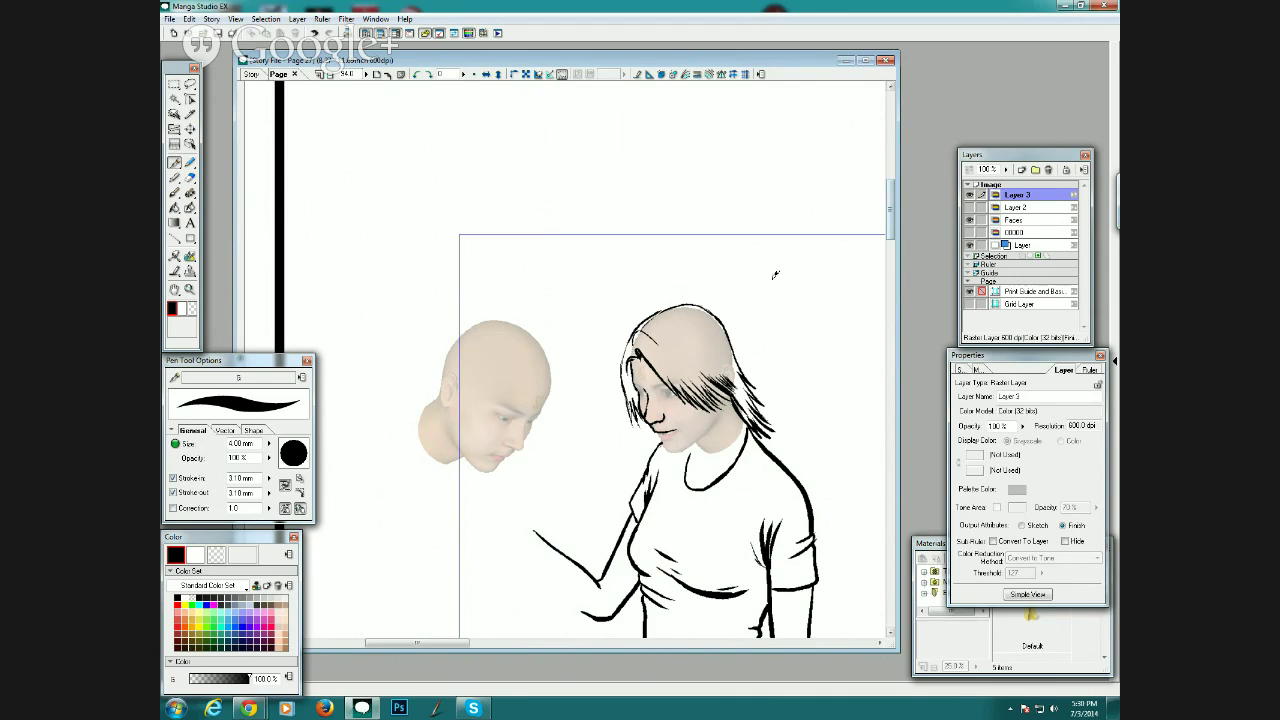
Ink the right woman's lips, chin, jawline, neck line and eye in close-up.
key("z")
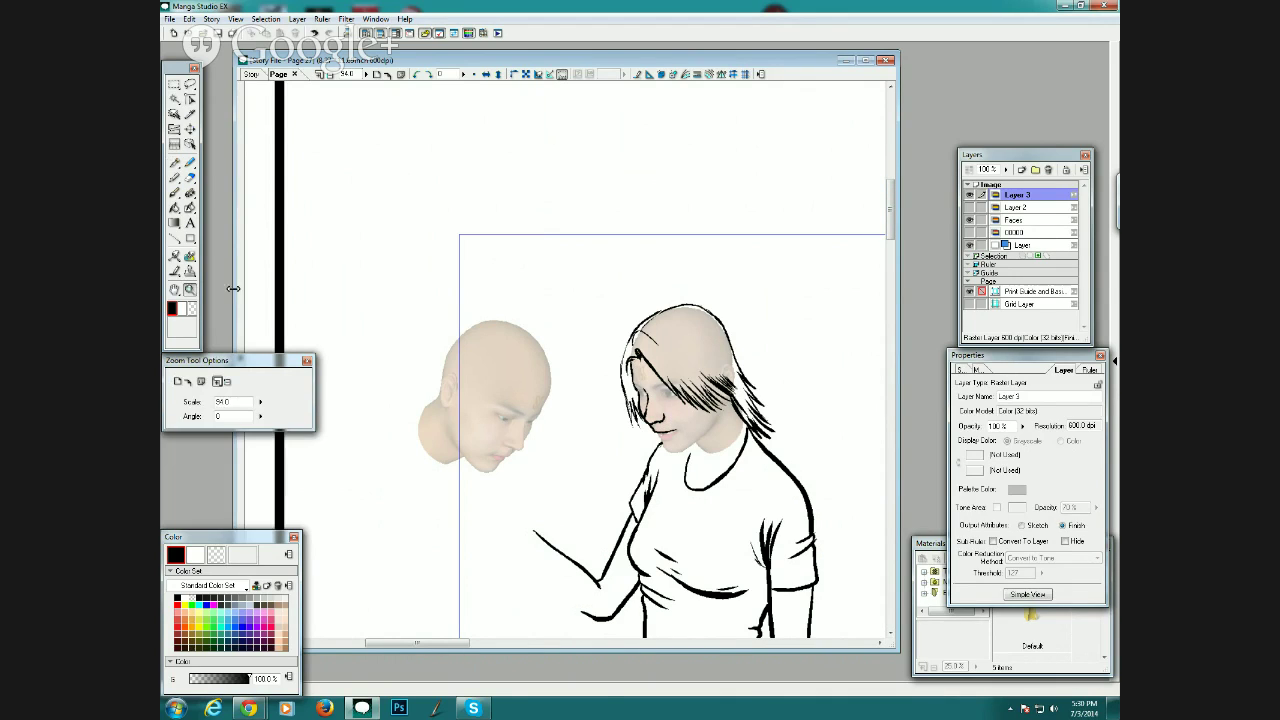
left_click_drag(588, 286, 755, 437)
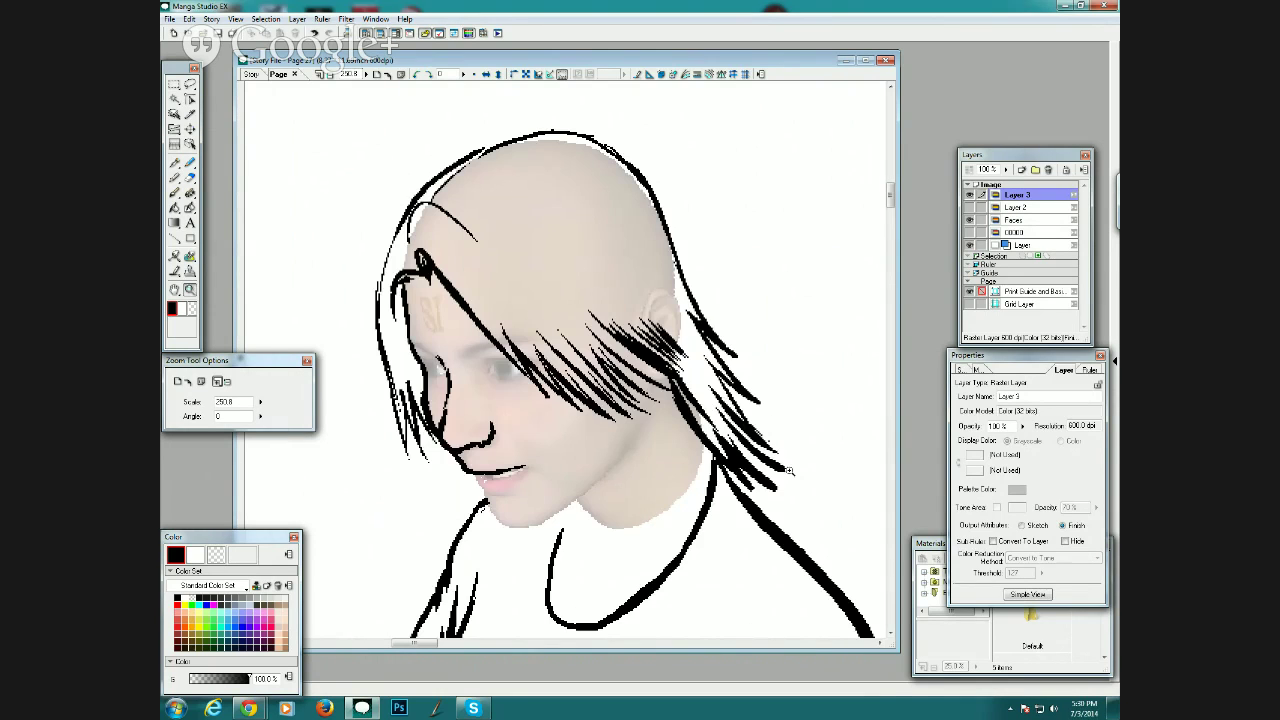
left_click(174, 163)
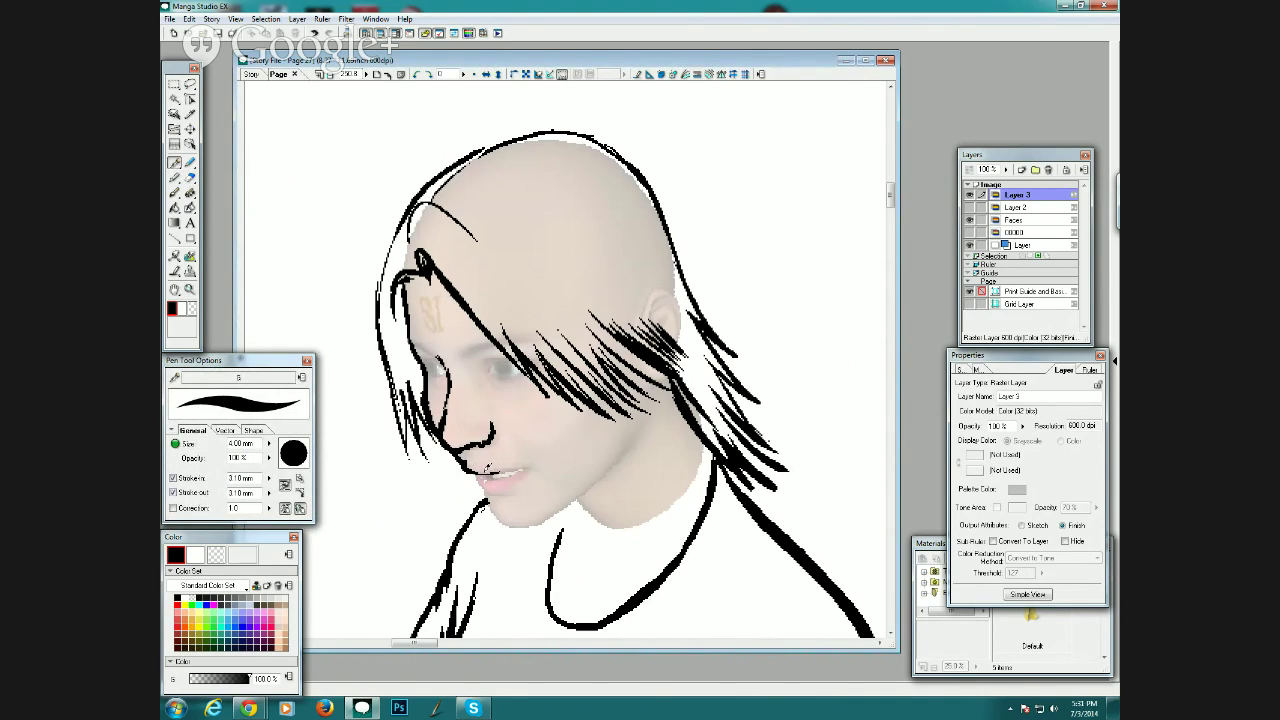
mouse_move(476, 470)
left_mouse_down()
mouse_move(529, 463)
mouse_move(482, 471)
mouse_move(499, 514)
mouse_move(541, 523)
mouse_move(523, 523)
mouse_move(611, 458)
left_mouse_up()
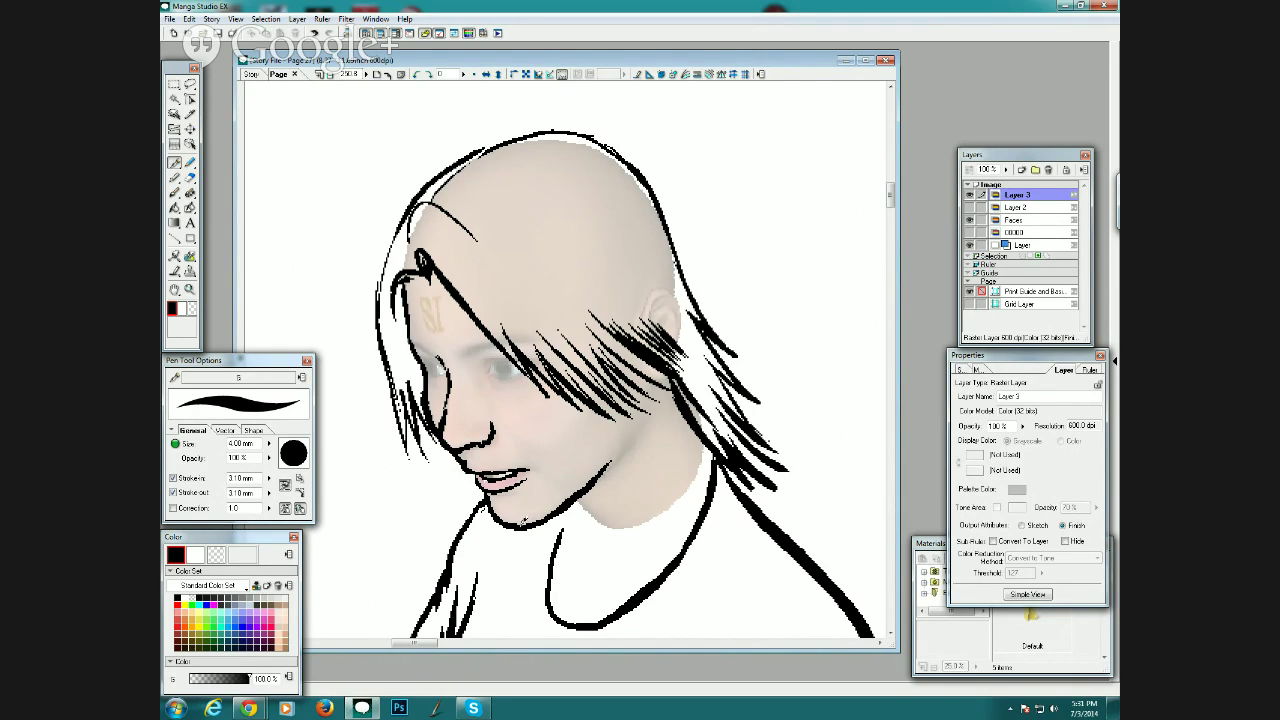
mouse_move(527, 522)
left_mouse_down()
mouse_move(614, 456)
mouse_move(648, 388)
left_mouse_up()
mouse_move(572, 498)
left_mouse_down()
mouse_move(591, 560)
mouse_move(572, 508)
mouse_move(566, 522)
left_mouse_up()
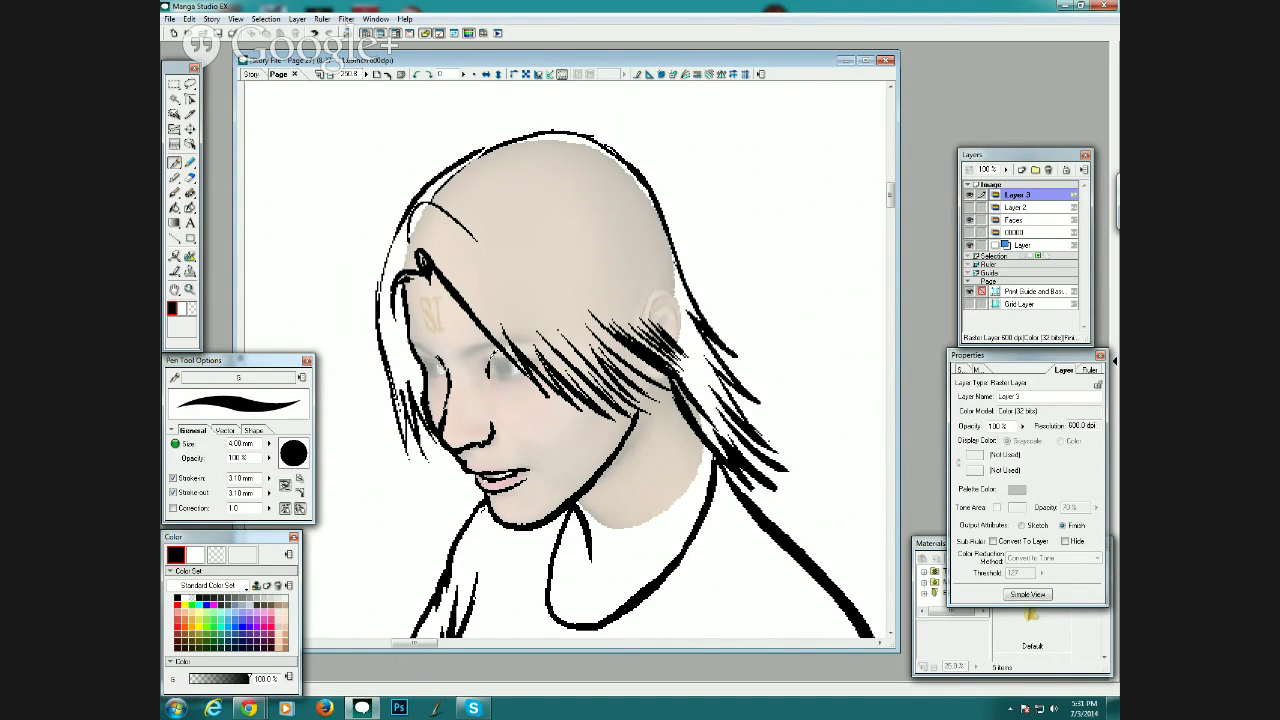
mouse_move(481, 360)
left_mouse_down()
mouse_move(508, 359)
mouse_move(508, 376)
left_mouse_up()
key("ctrl+z")
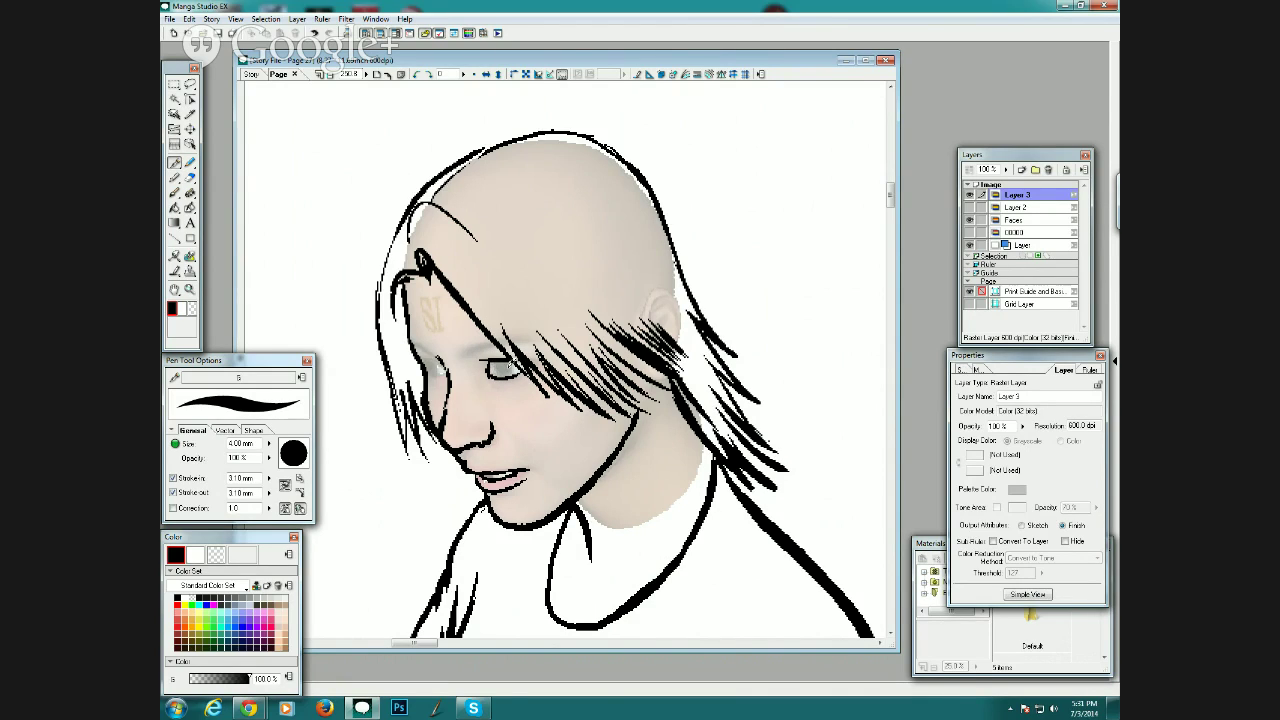
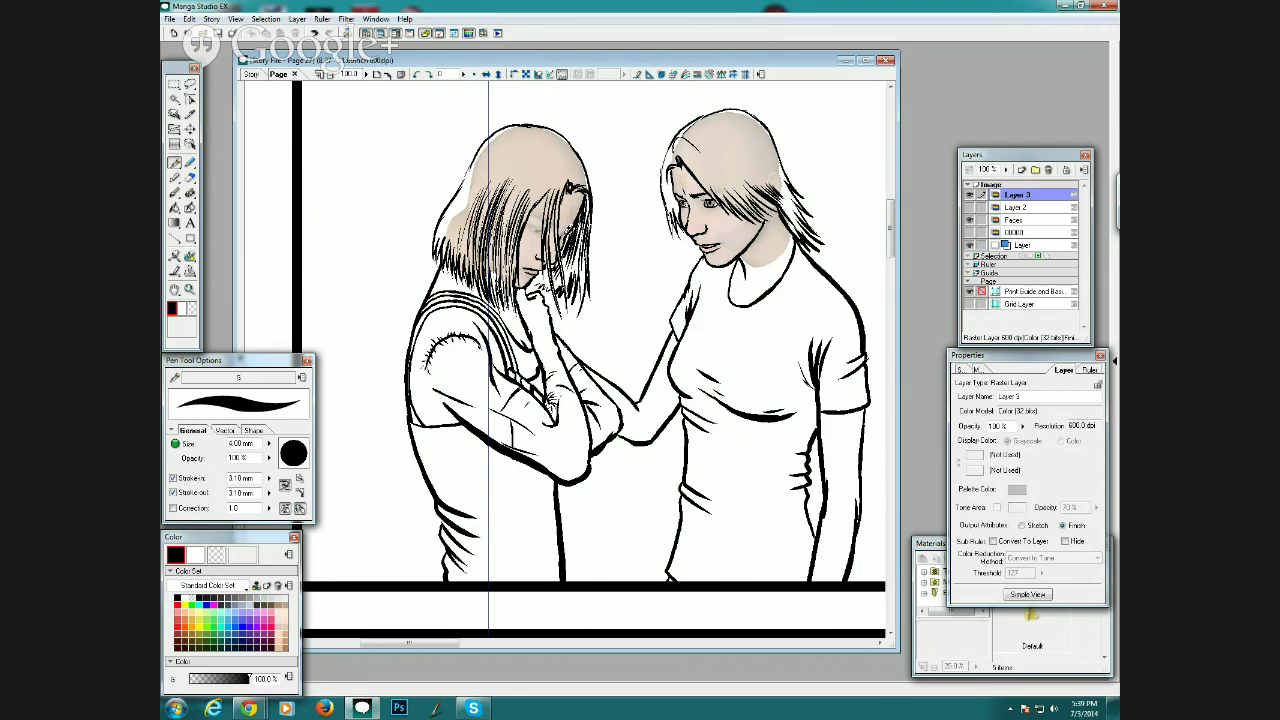
Add a small ink stroke to the left woman's face and show the Layer 2 sketch again.
left_click_drag(530, 226, 539, 222)
left_click(971, 209)
Add a new 600 dpi 32-bit color raster layer named Layer 4 above Layer 3.
left_click(331, 75)
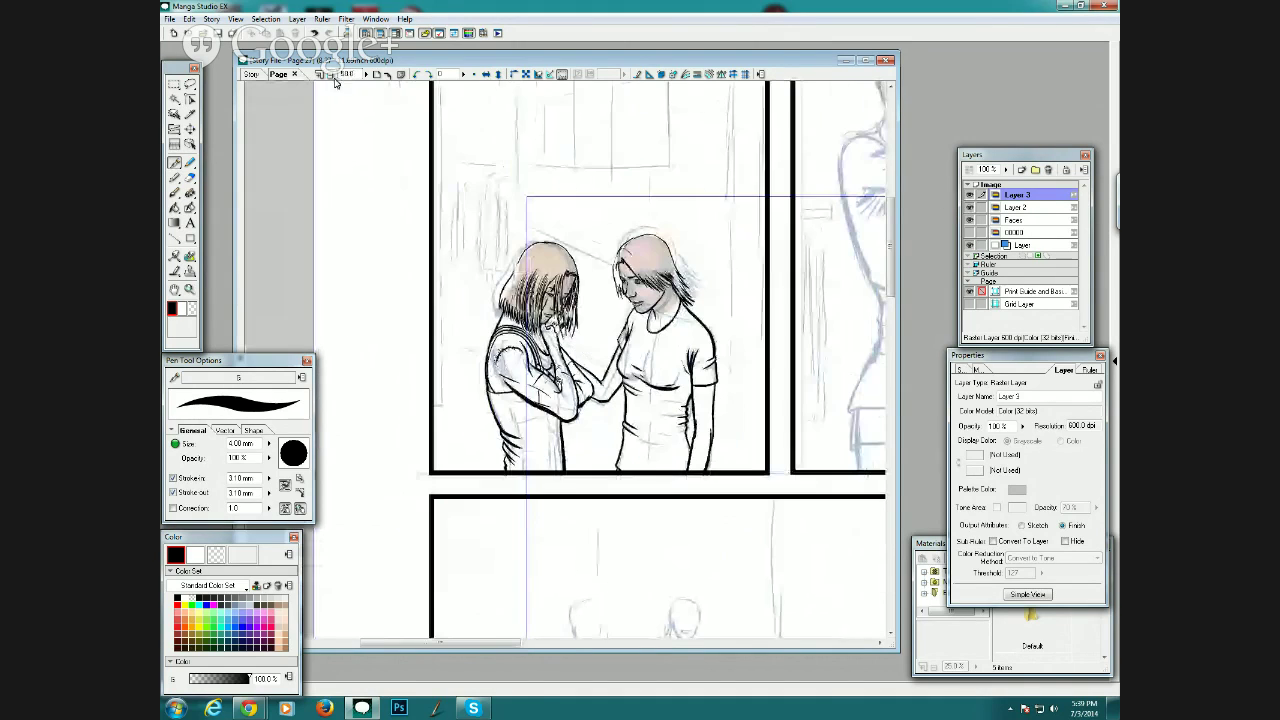
scroll(904, 285, "up", 3)
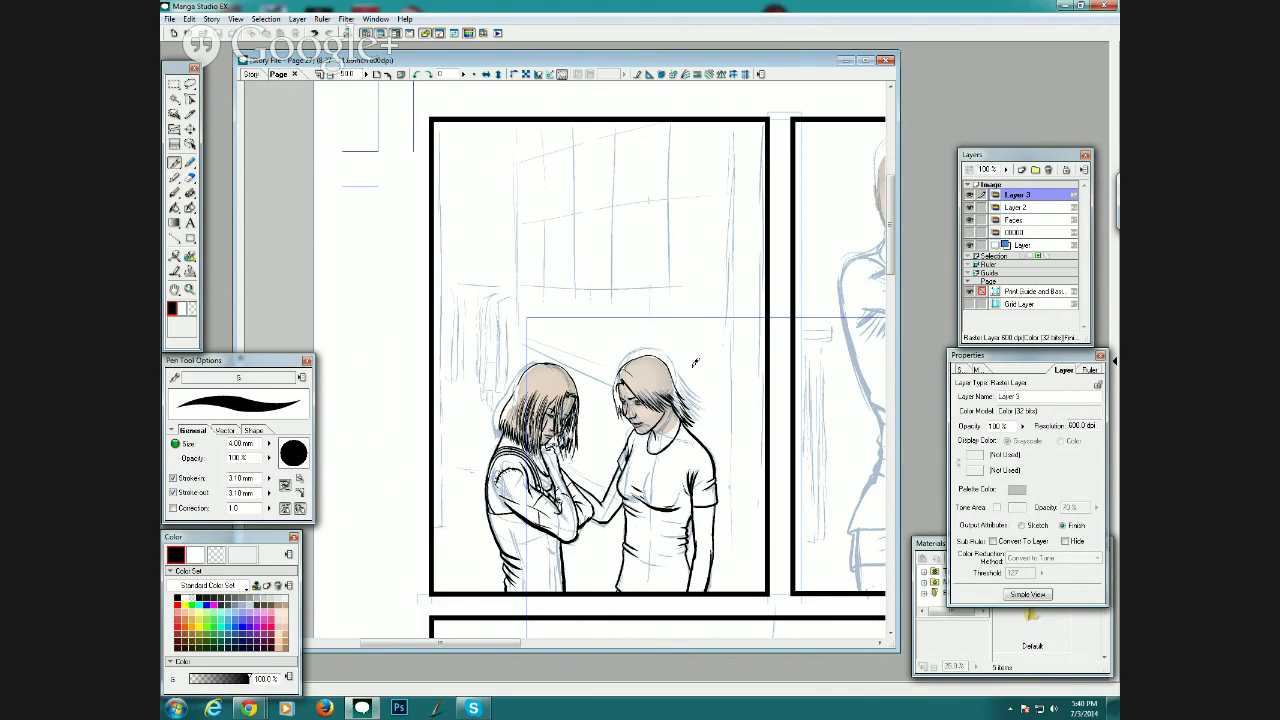
left_click(1023, 172)
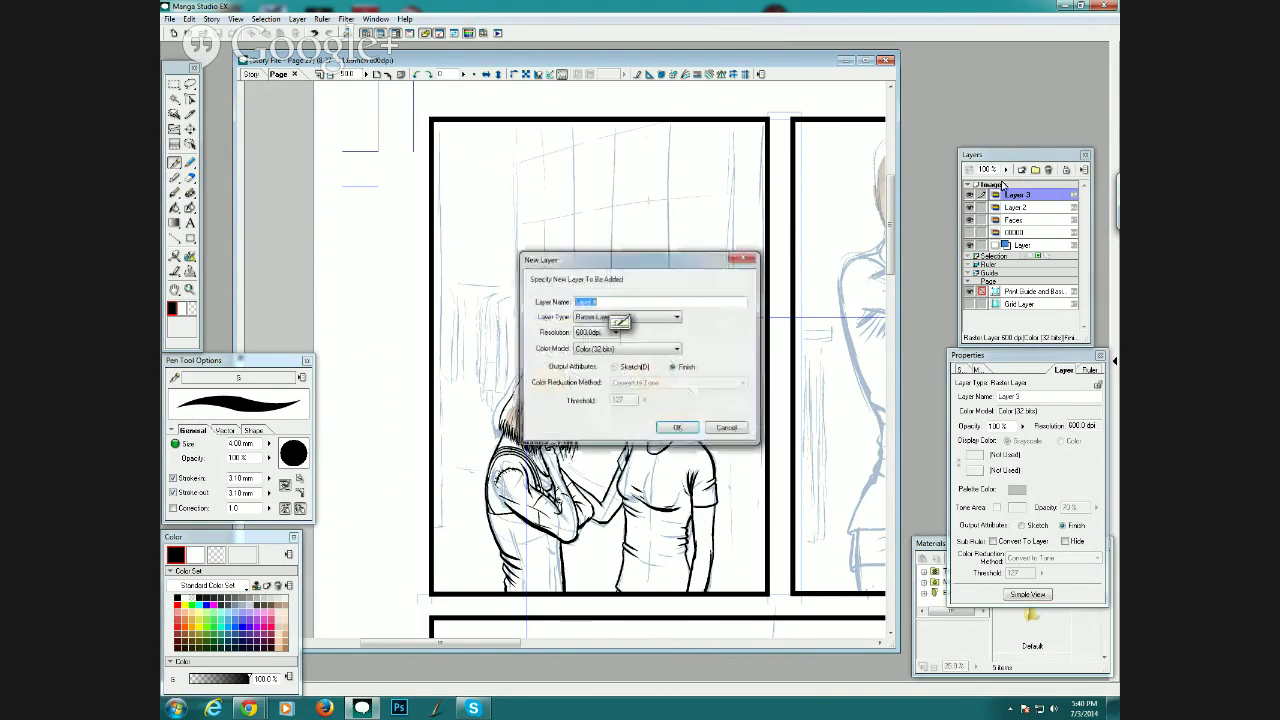
left_click(673, 426)
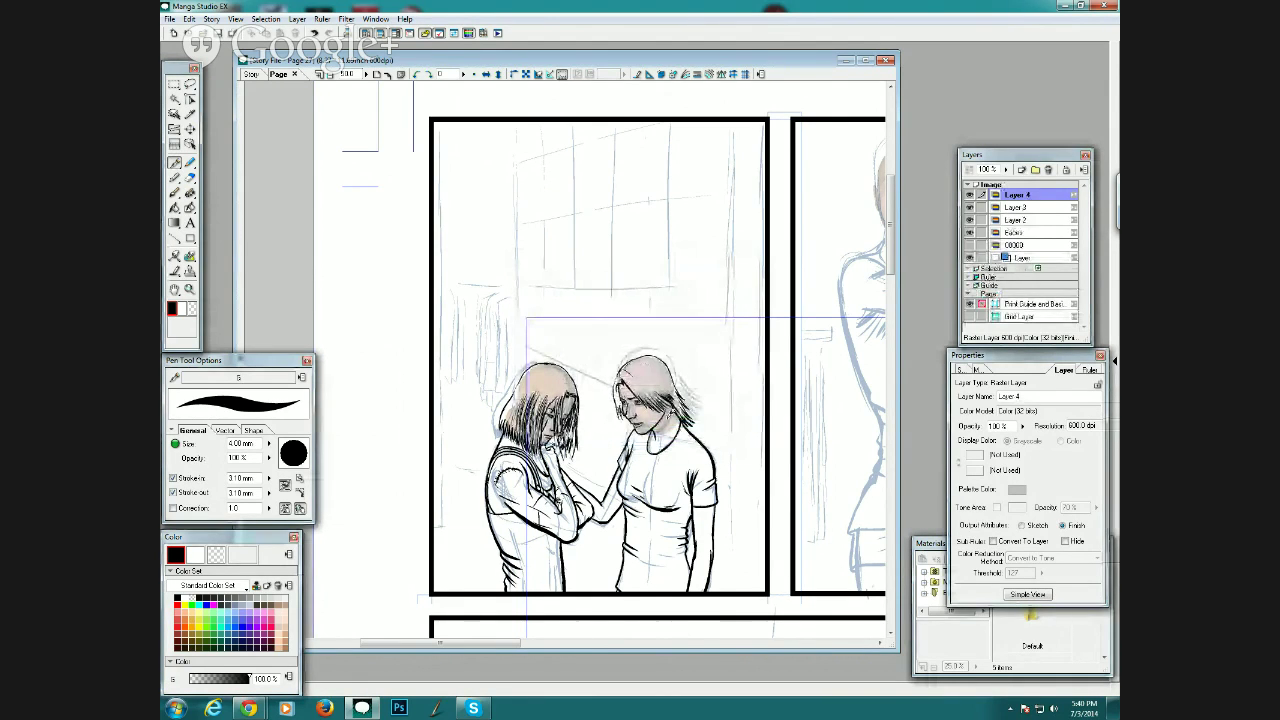
With the Line tool at 0.50 mm, draw a short horizontal line at the panel's left border and a diagonal below the left woman's arm.
left_click(180, 239)
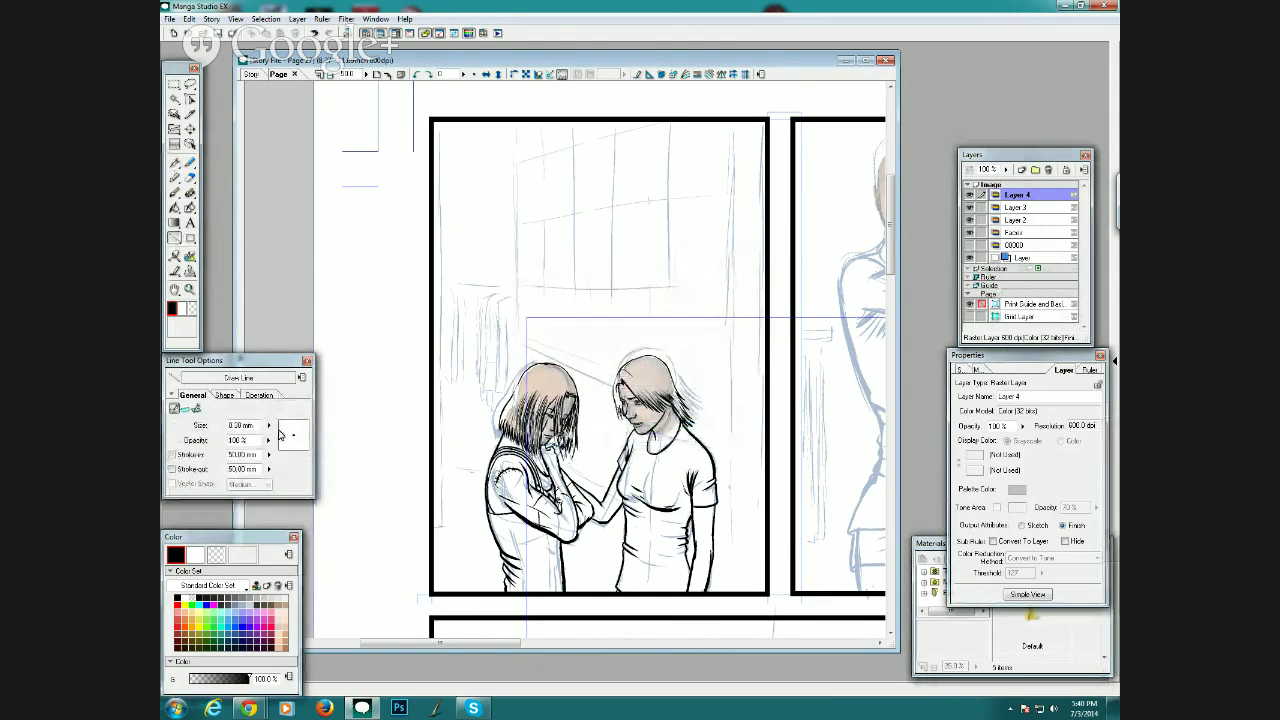
left_click(278, 389)
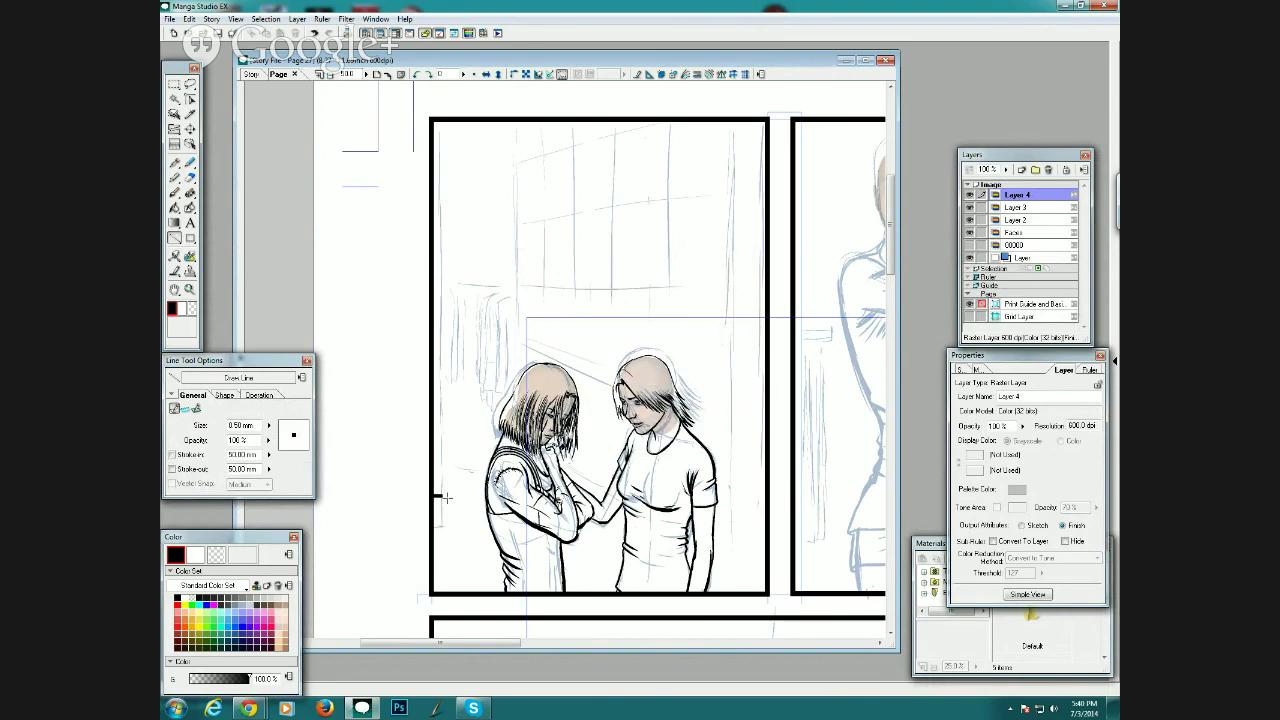
left_click_drag(436, 495, 428, 495)
mouse_move(566, 540)
left_mouse_down()
mouse_move(621, 575)
mouse_move(609, 584)
left_mouse_up()
Reduce the Line tool's size for thinner straight lines.
left_click(269, 425)
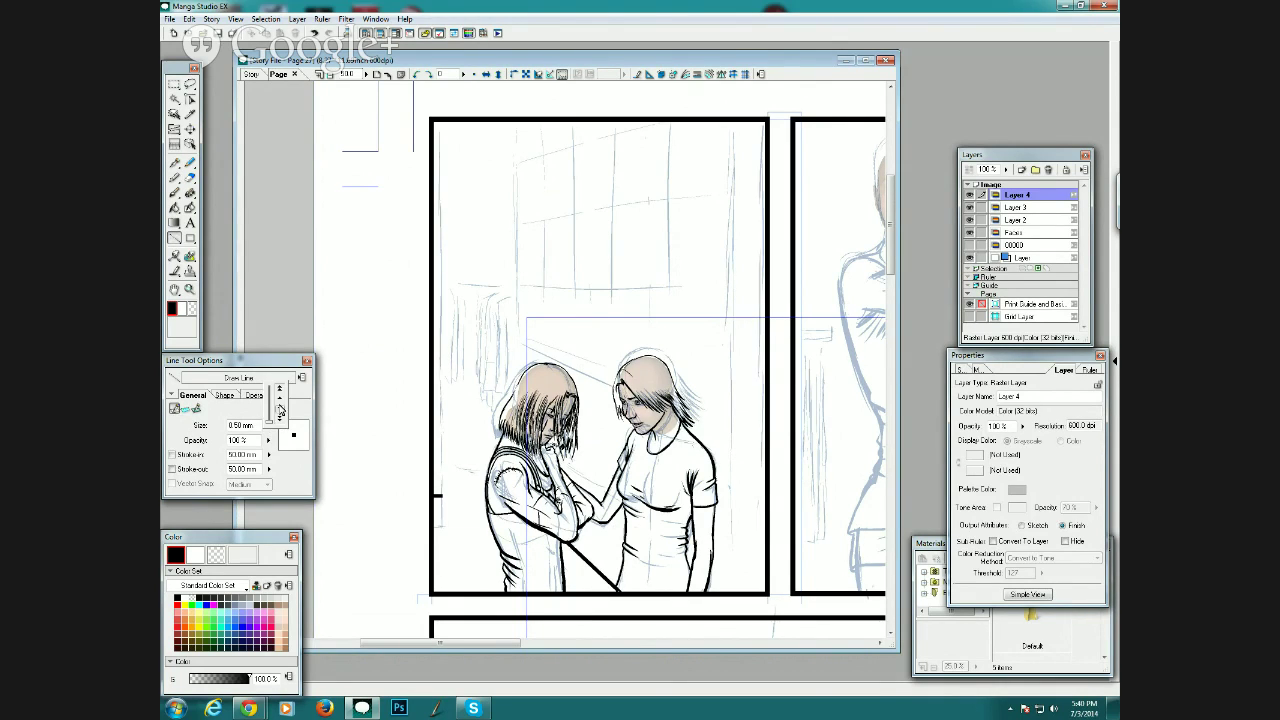
left_click(280, 408)
left_click_drag(285, 397, 281, 417)
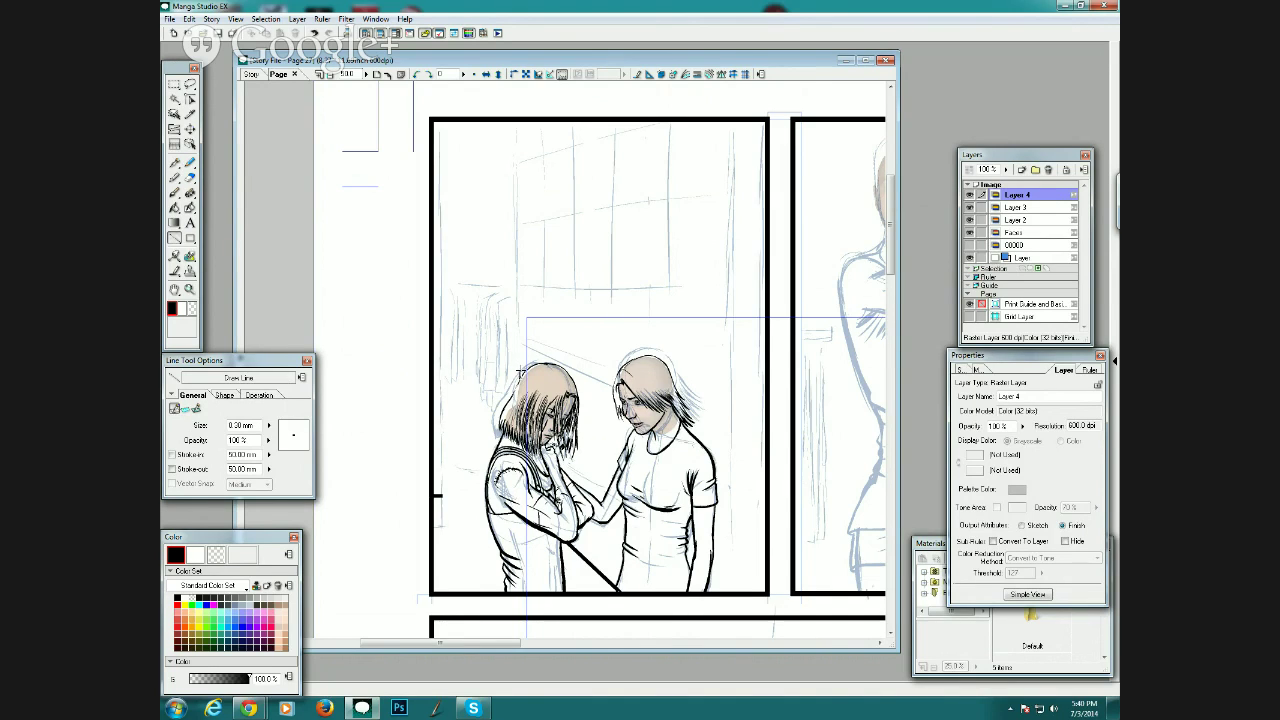
Draw a vertical line from the left woman's head to the top border, another near the right border, and a second diagonal behind the women.
left_click_drag(521, 375, 520, 122)
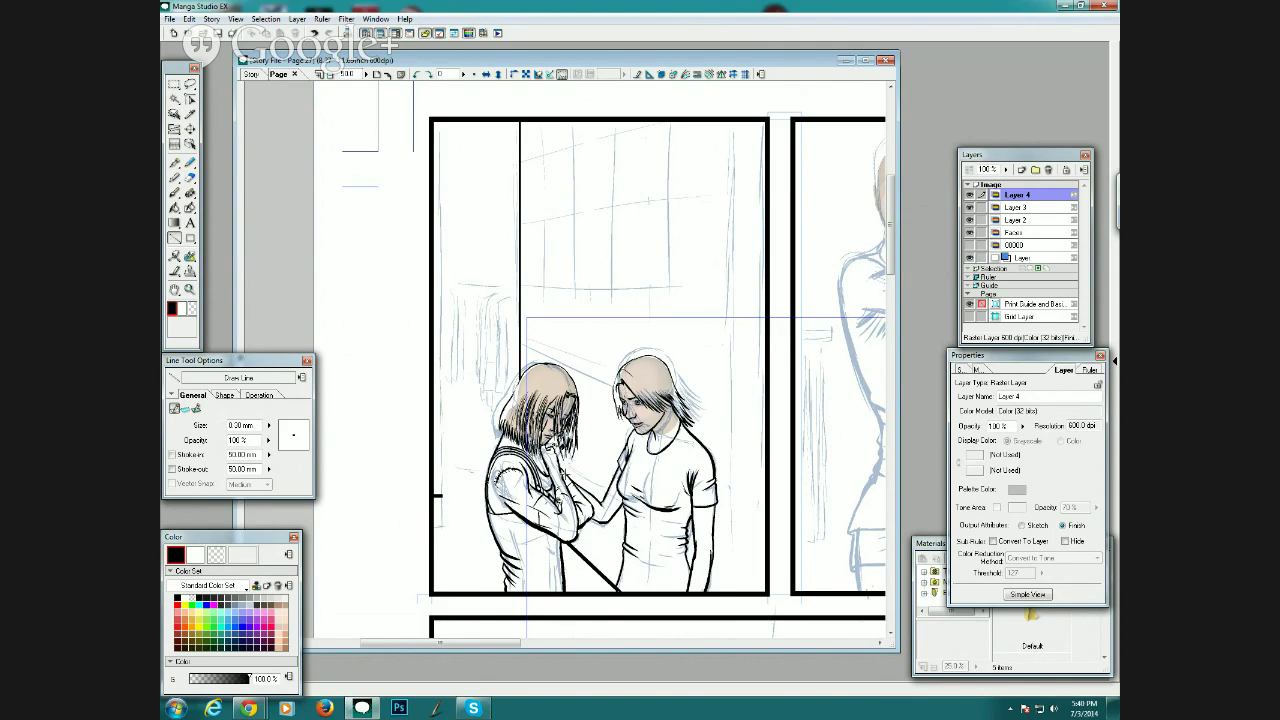
mouse_move(558, 464)
left_mouse_down()
mouse_move(736, 596)
mouse_move(731, 120)
left_mouse_up()
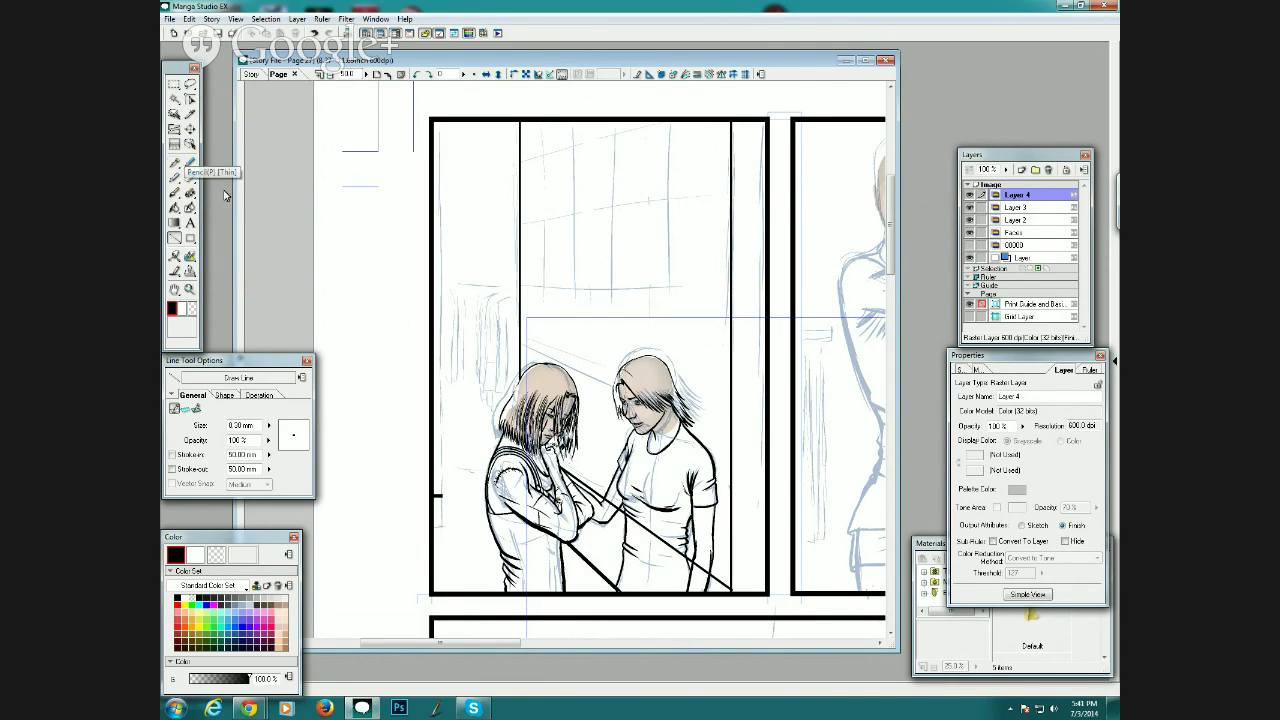
Erase with the Pen tool the parts of the two diagonals that cross between the women and over the right woman's body.
left_click(176, 162)
left_click_drag(566, 543, 619, 588)
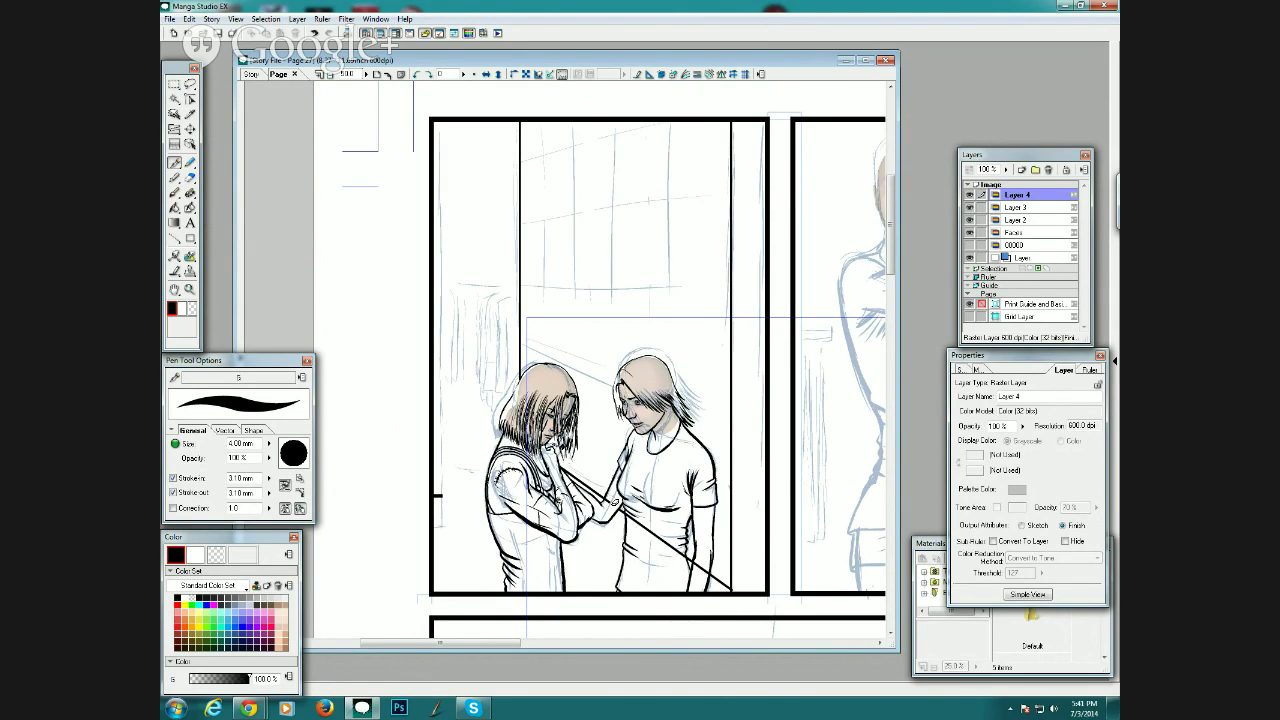
mouse_move(627, 512)
left_mouse_down()
mouse_move(706, 567)
mouse_move(693, 552)
left_mouse_up()
With the Line tool, draw a narrow vertical strip along the panel's left border and a short horizontal line in its lower-right corner.
left_click(180, 238)
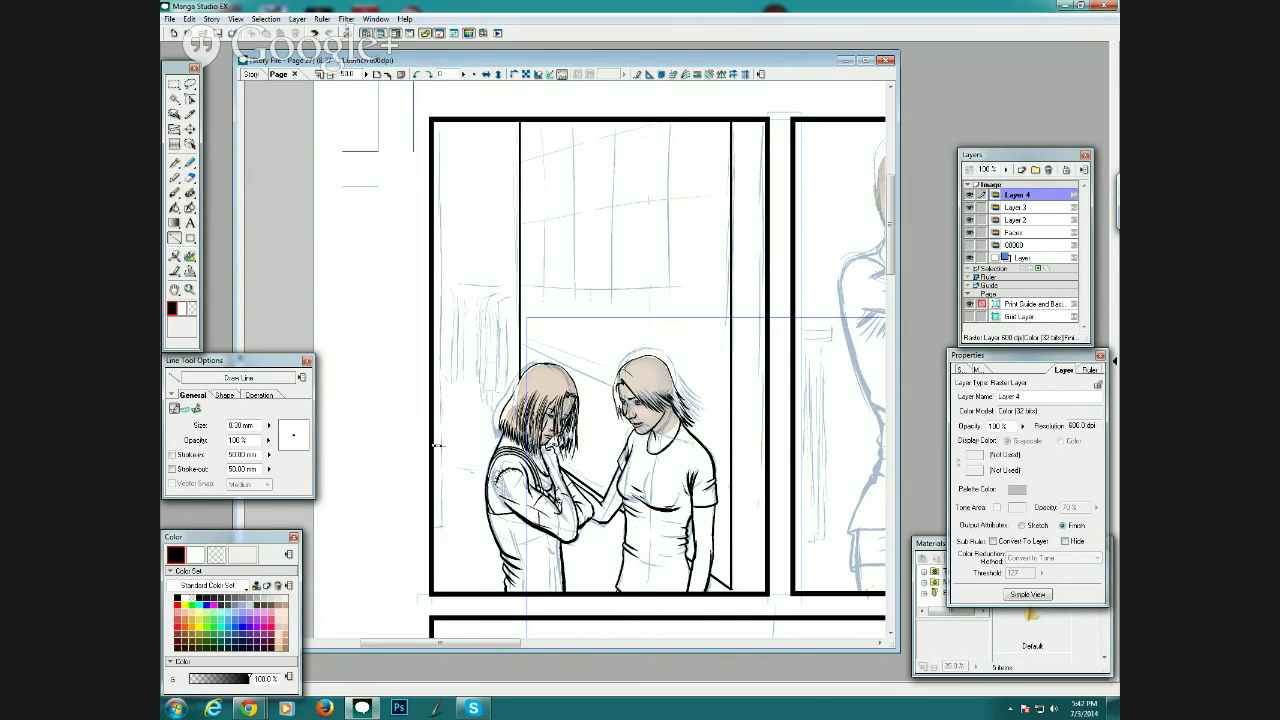
left_click_drag(440, 444, 444, 142)
left_click_drag(442, 132, 442, 121)
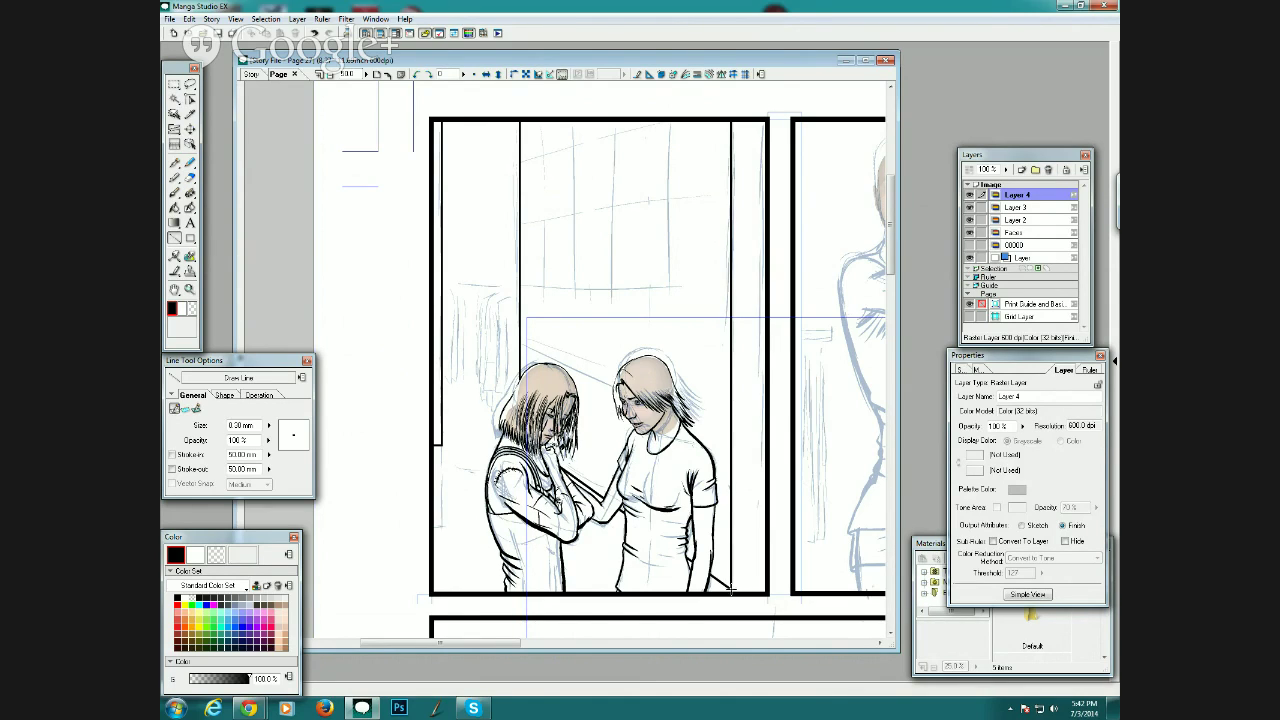
left_click_drag(731, 588, 767, 589)
left_click(330, 75)
left_click(330, 75)
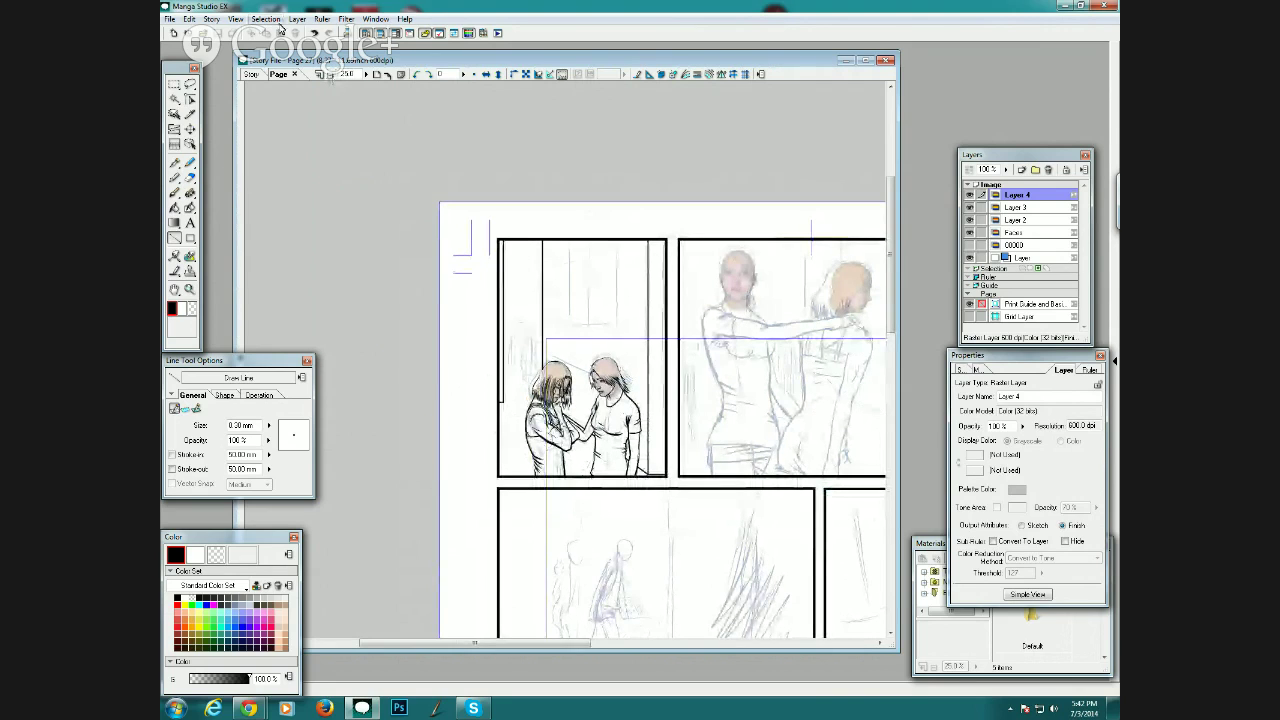
left_click(345, 19)
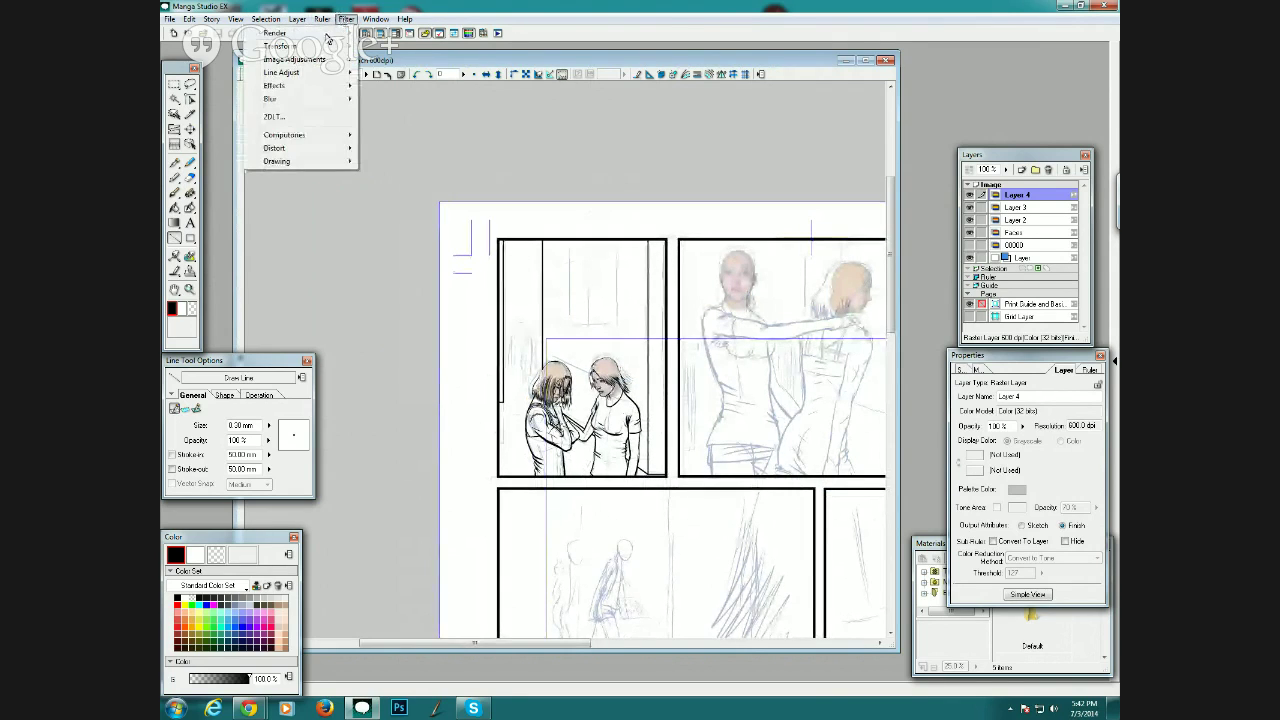
mouse_move(330, 34)
left_click(393, 36)
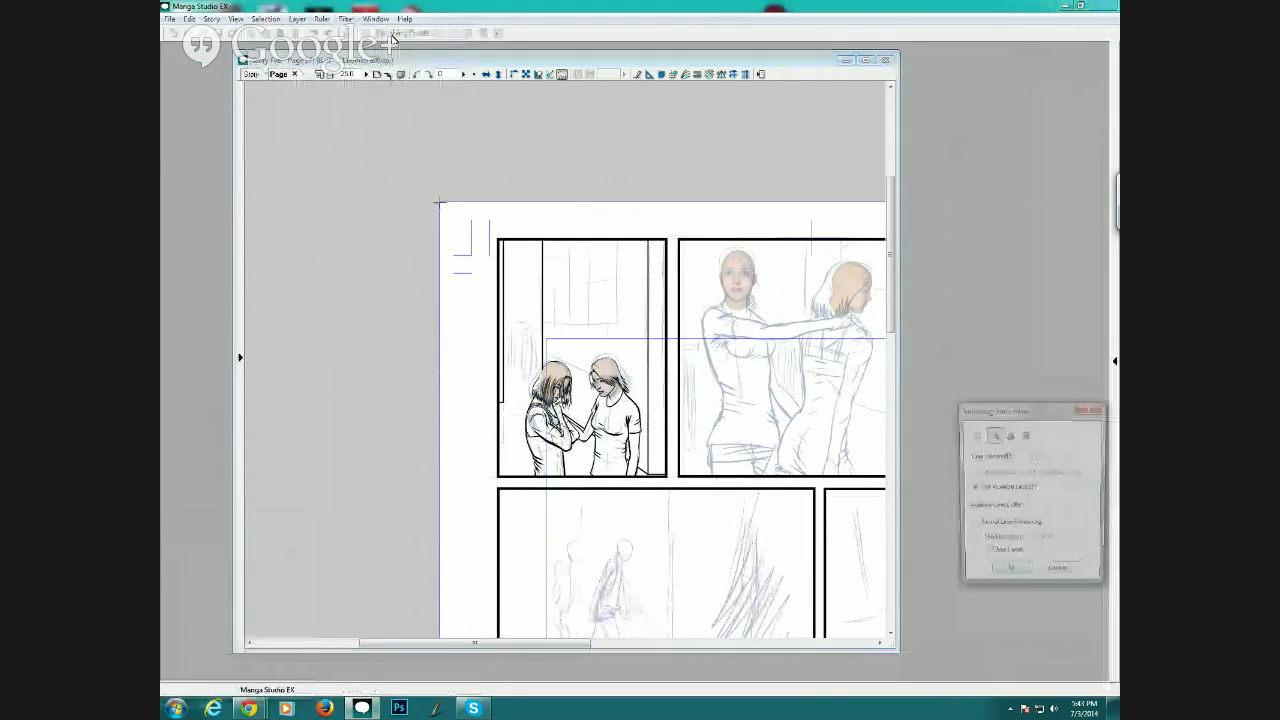
left_click(377, 315)
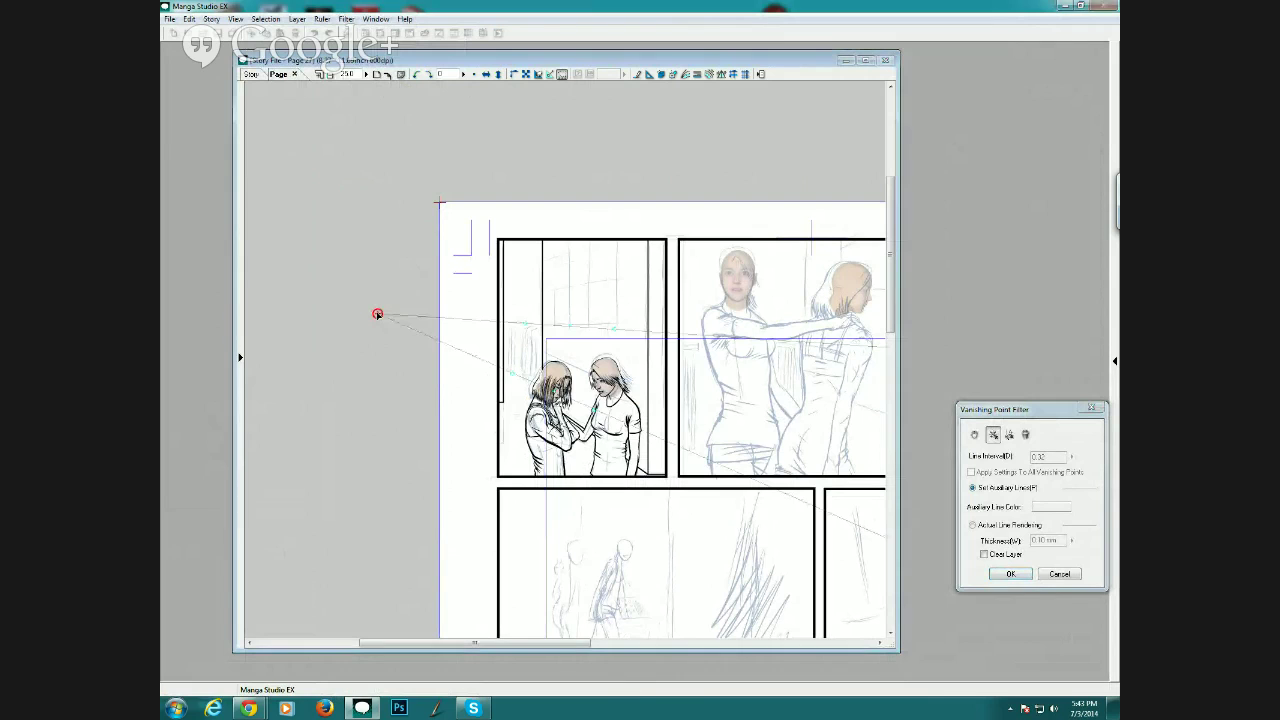
left_click_drag(377, 315, 380, 312)
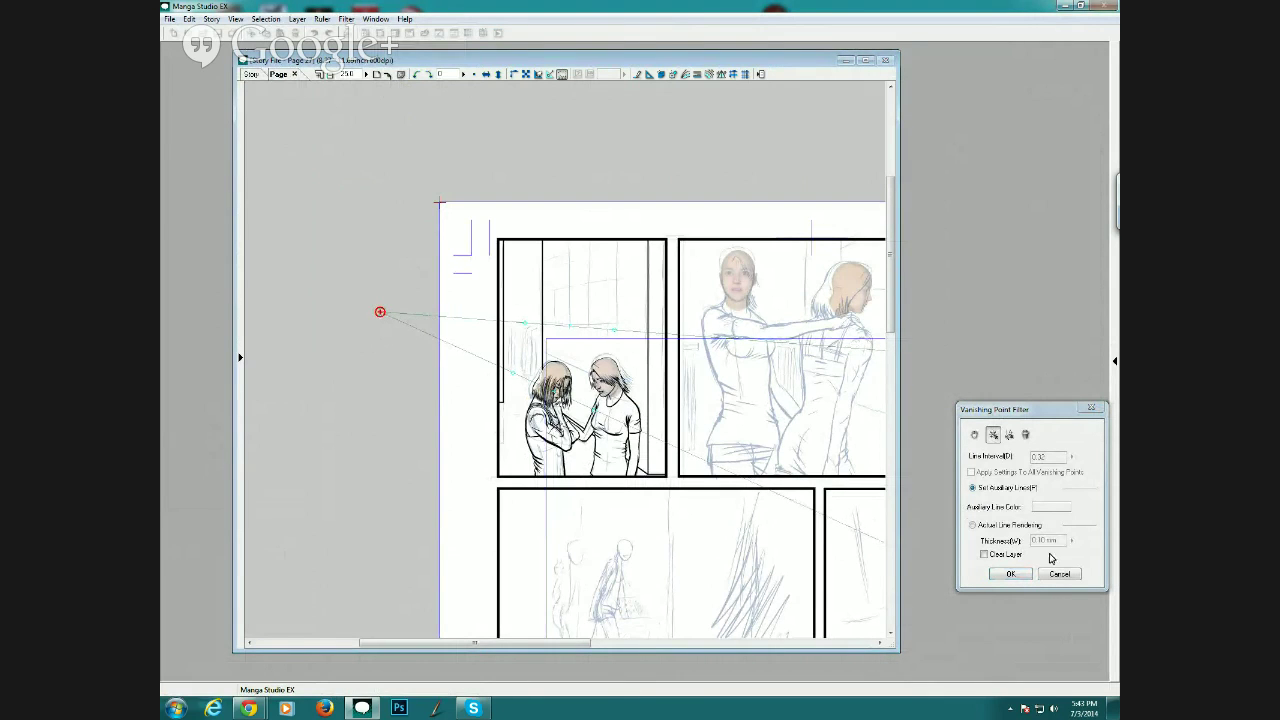
left_click(1057, 574)
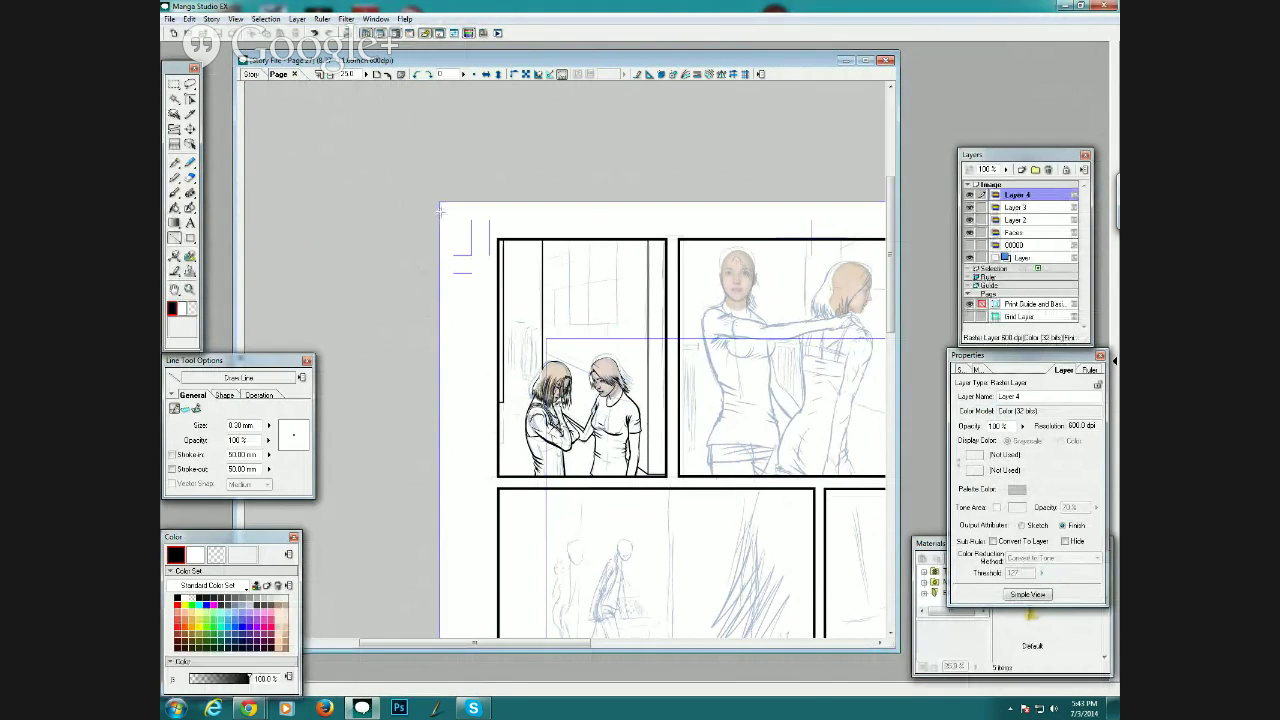
Start the Vanishing Points filter on Layer 4 and place a vanishing point outside the page, left of the first panel.
left_click(345, 19)
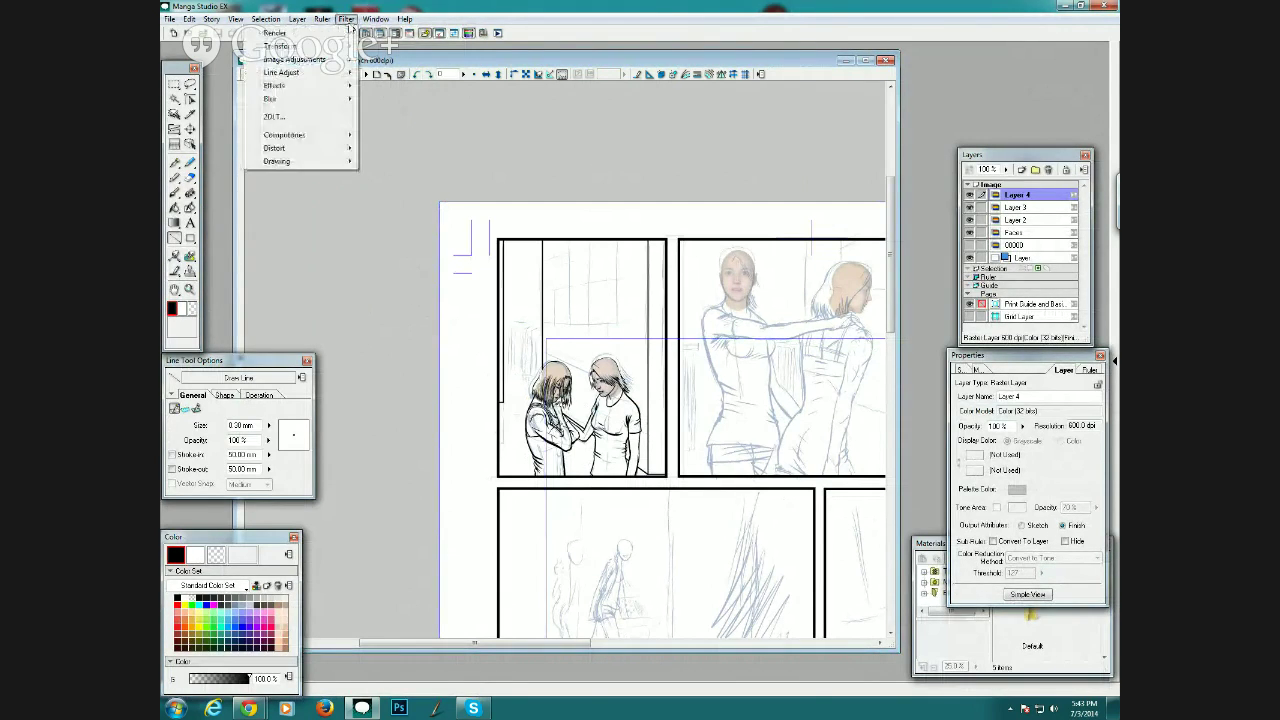
mouse_move(344, 36)
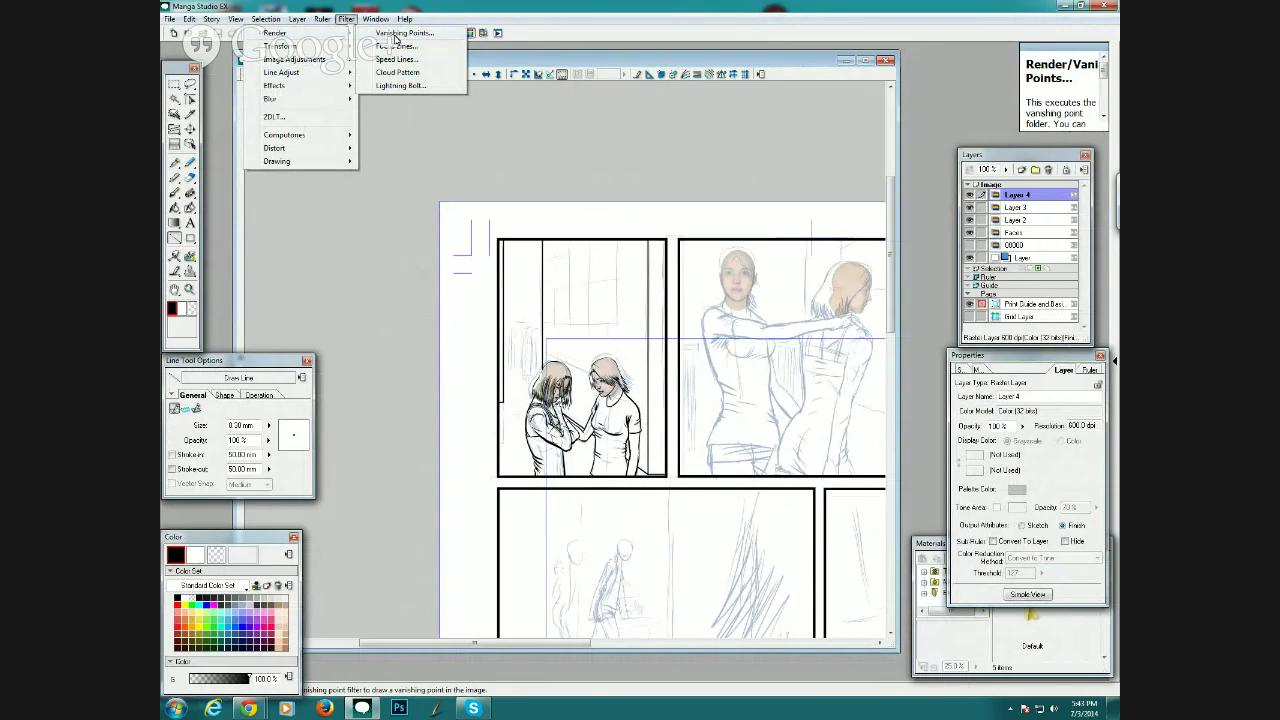
left_click(395, 35)
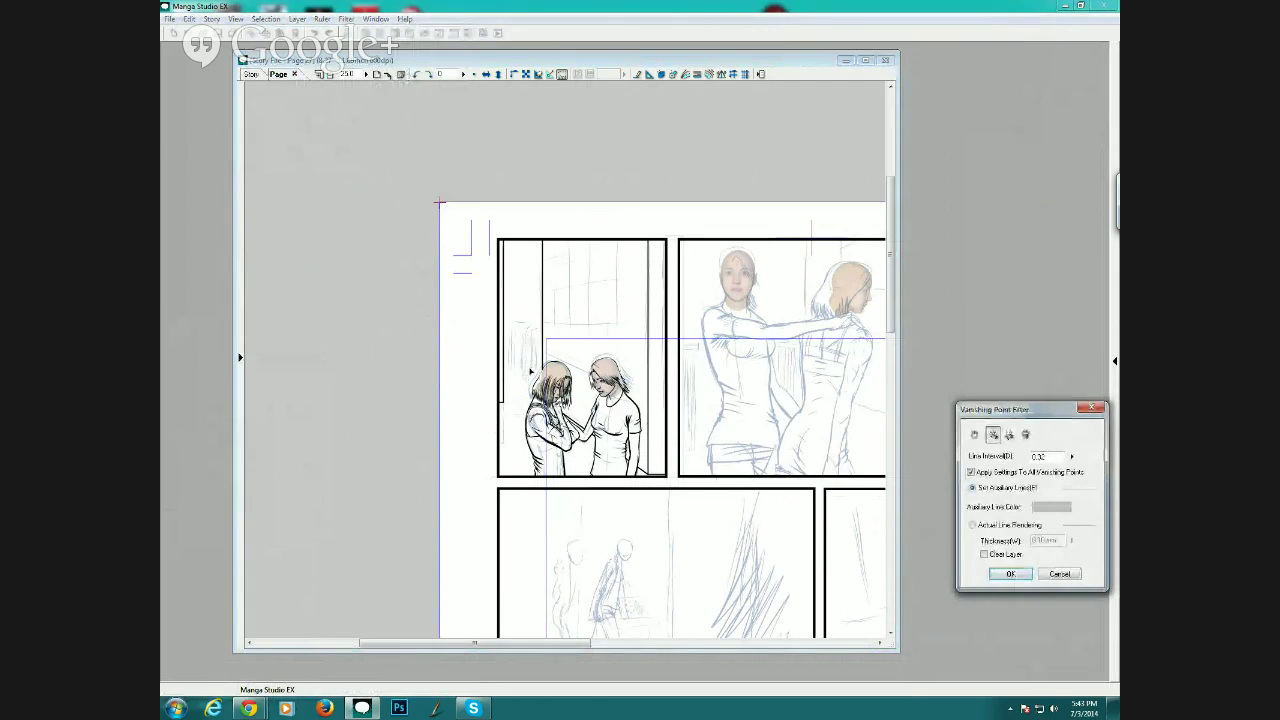
left_click(380, 318)
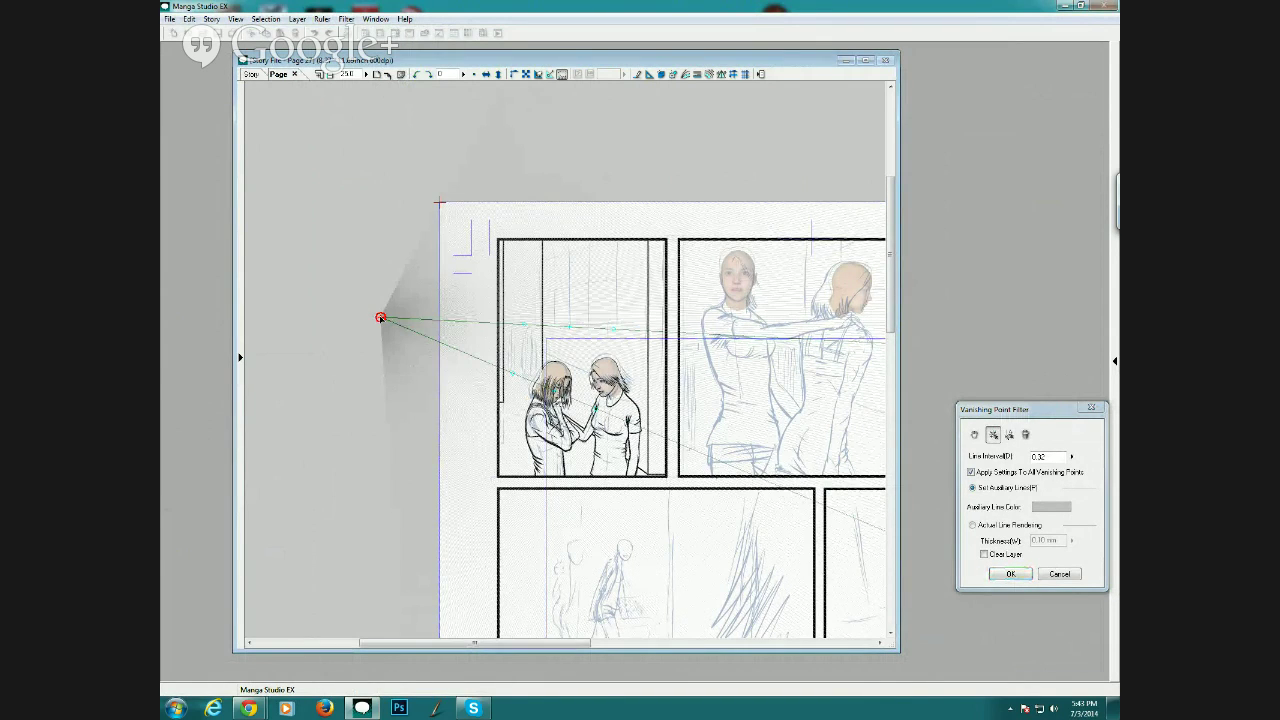
left_click_drag(380, 317, 380, 322)
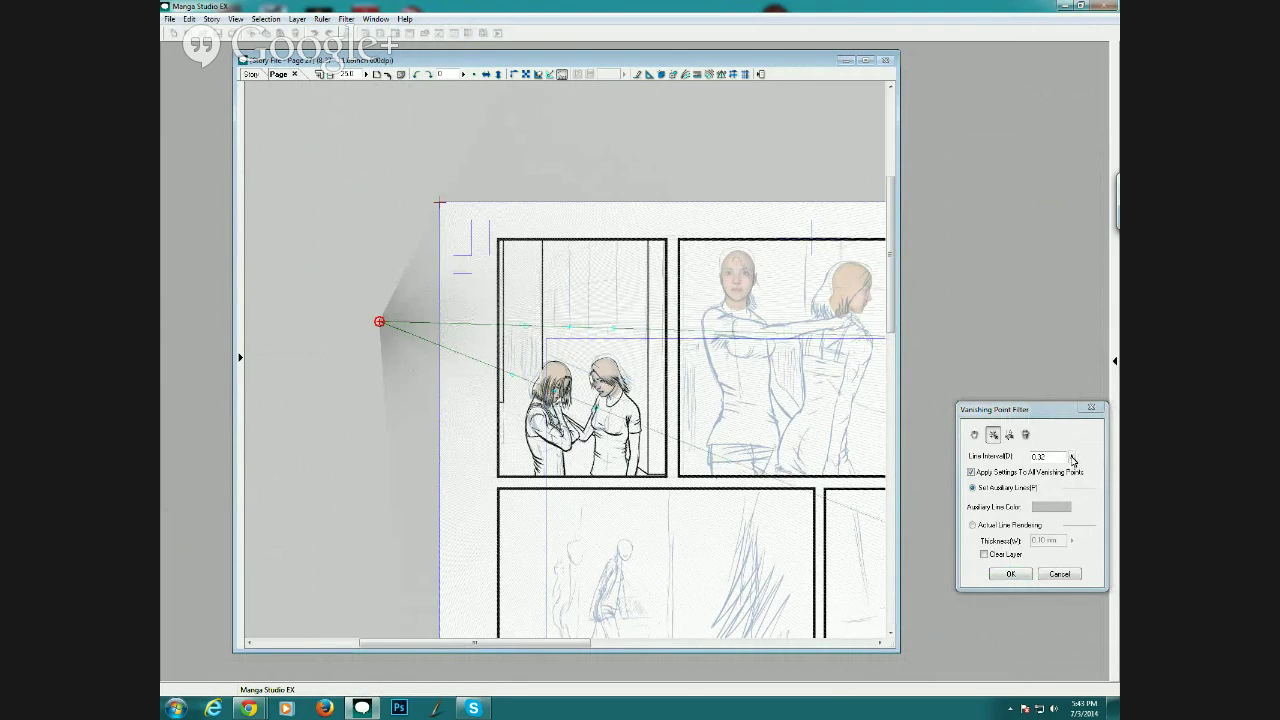
Set the vanishing point's line interval to 0.59, move the point closer to the page edge and apply the filter.
left_click(1072, 457)
left_click(1080, 433)
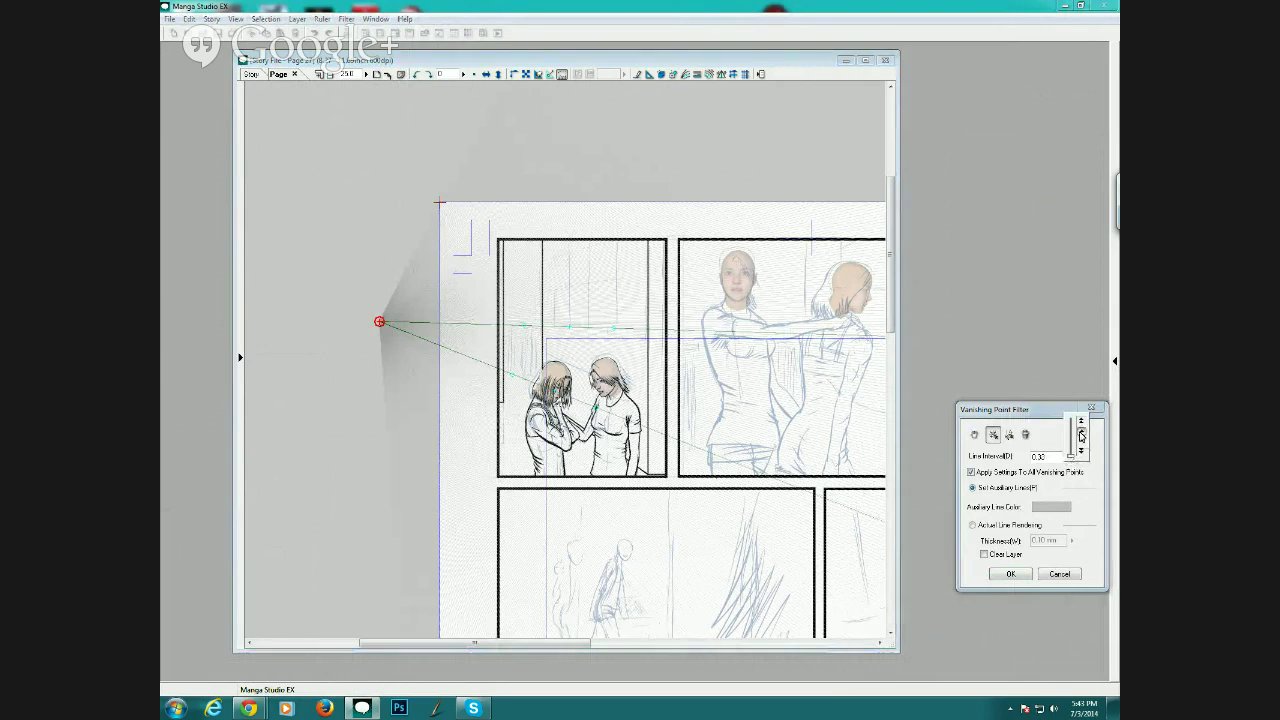
left_click(1080, 433)
left_click(1080, 435)
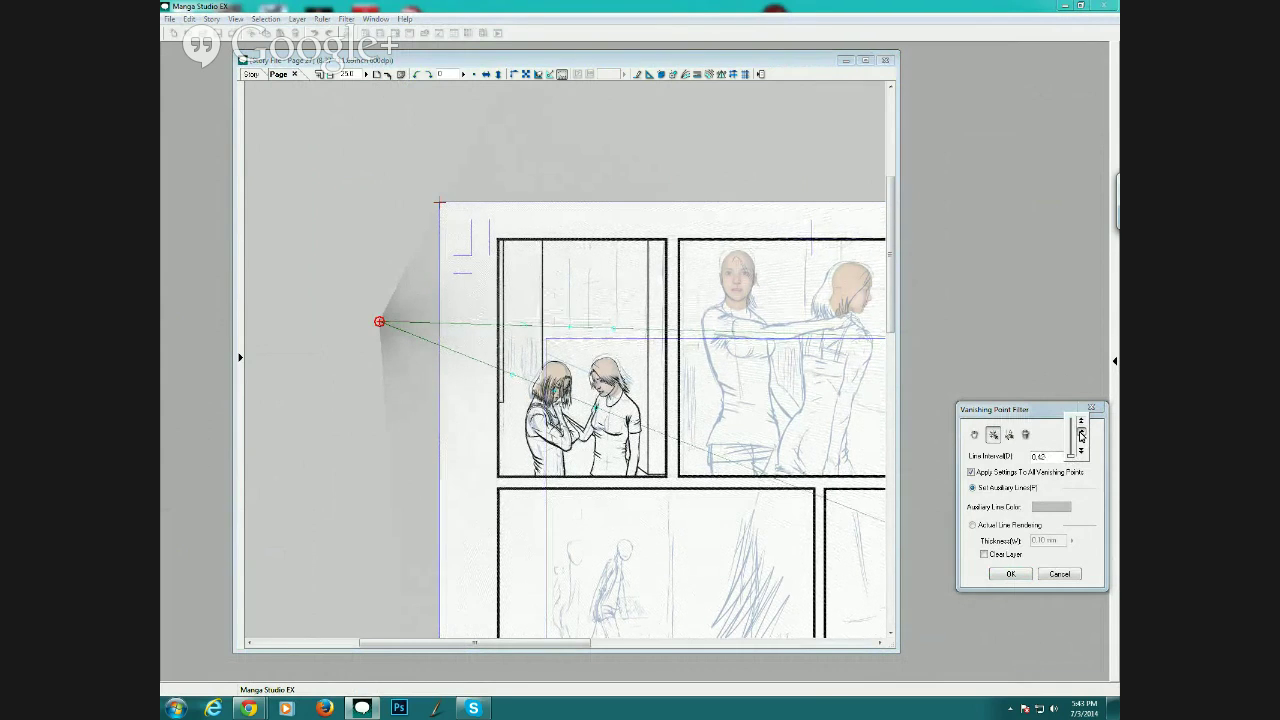
left_click_drag(1080, 435, 1080, 435)
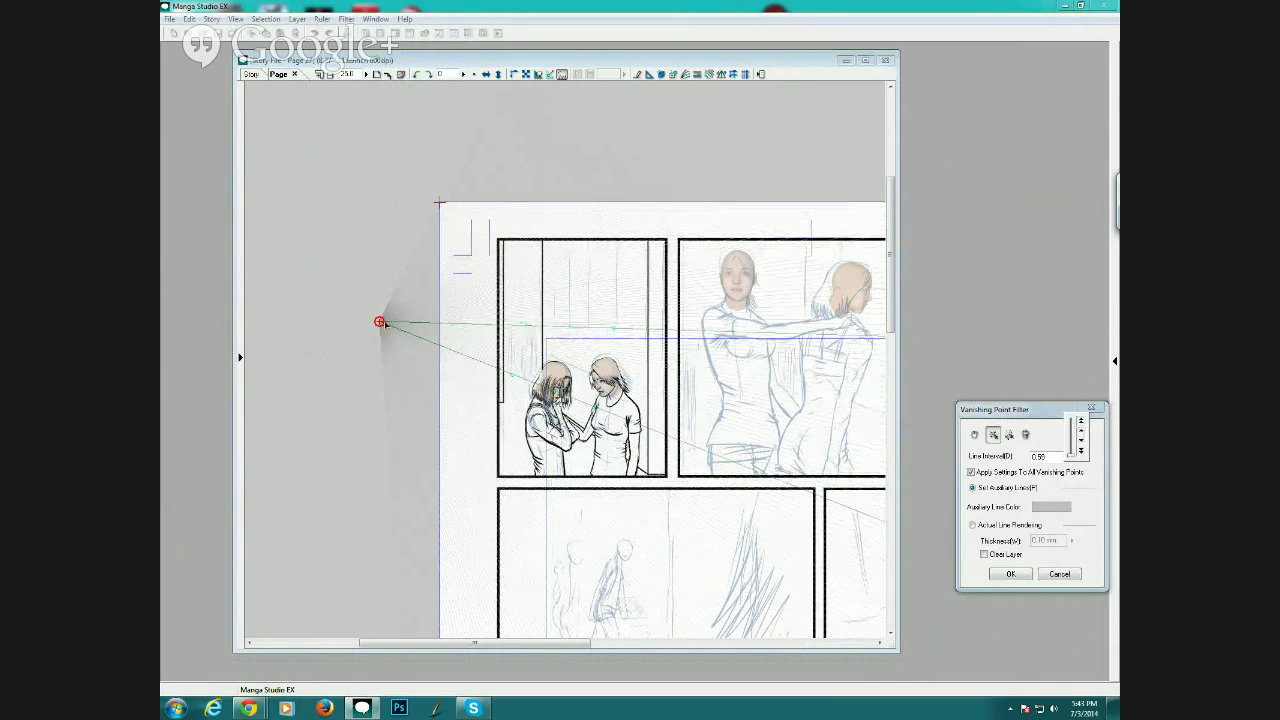
mouse_move(381, 323)
left_mouse_down()
mouse_move(533, 389)
mouse_move(425, 335)
left_mouse_up()
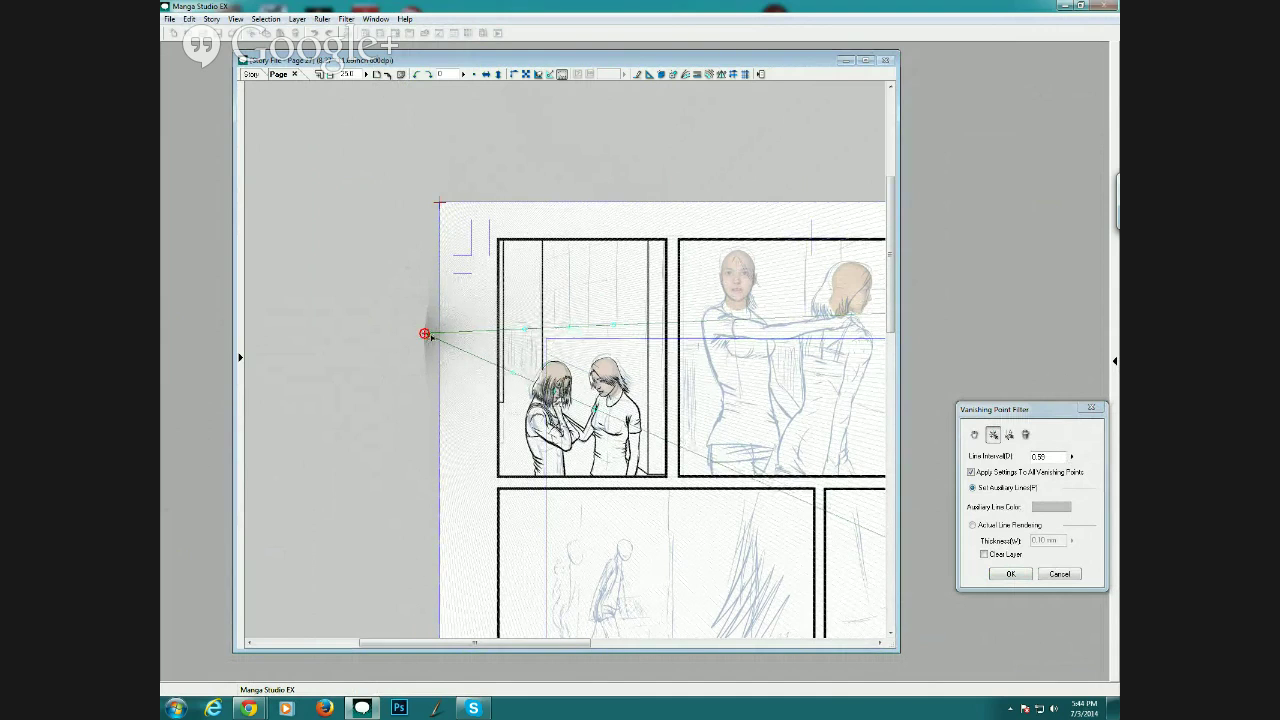
left_click(1010, 574)
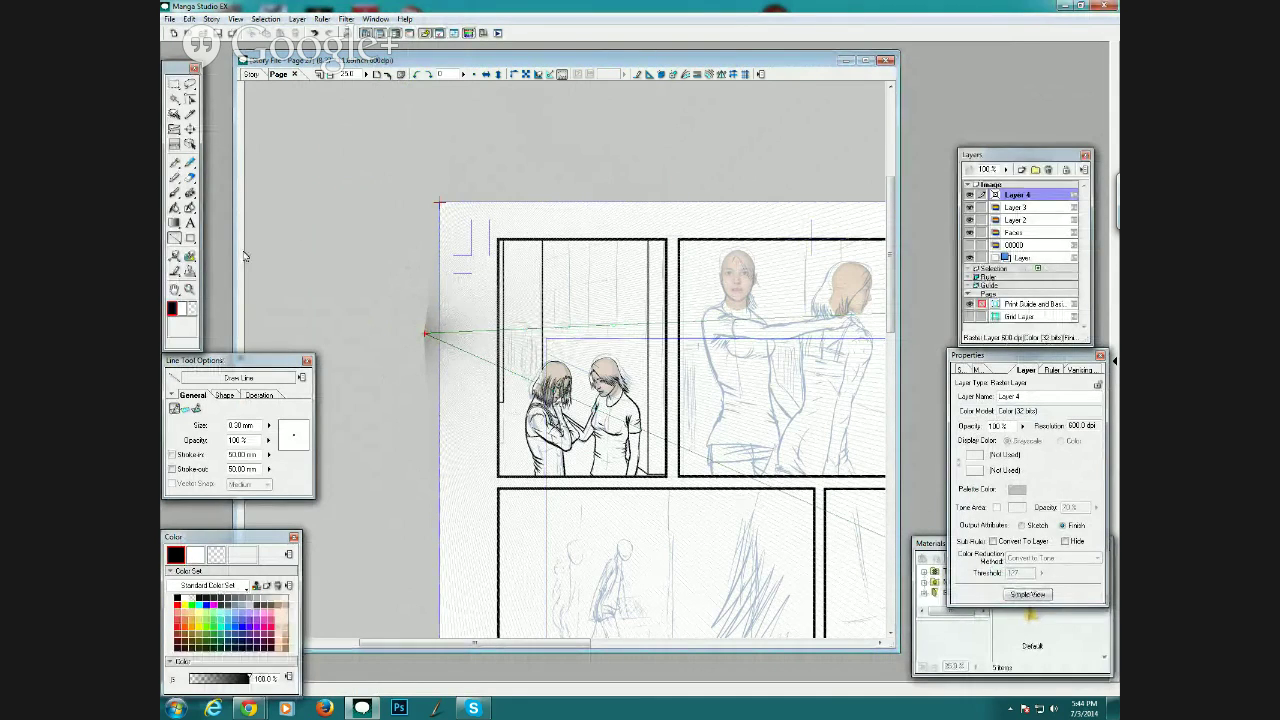
Draw a diagonal behind the women and thin parallel verticals beside both existing tall lines, using a 0.15 mm line for the left one.
left_click(189, 288)
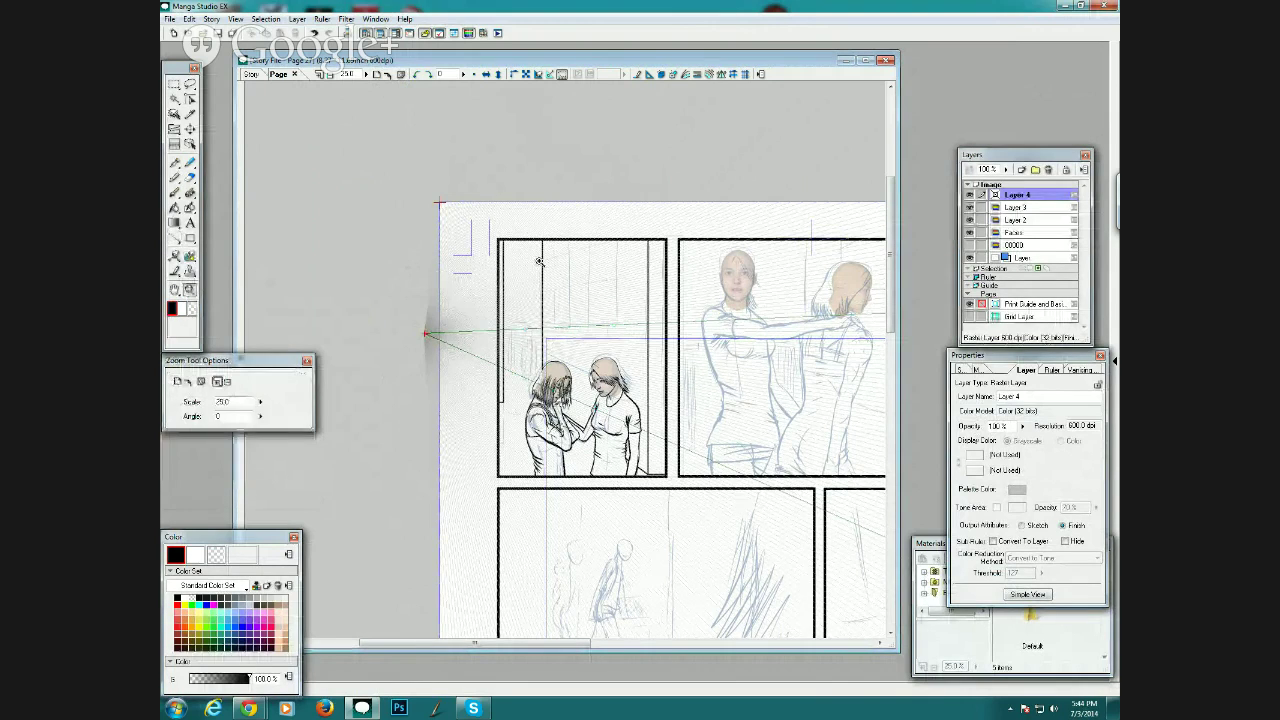
left_click_drag(490, 233, 686, 489)
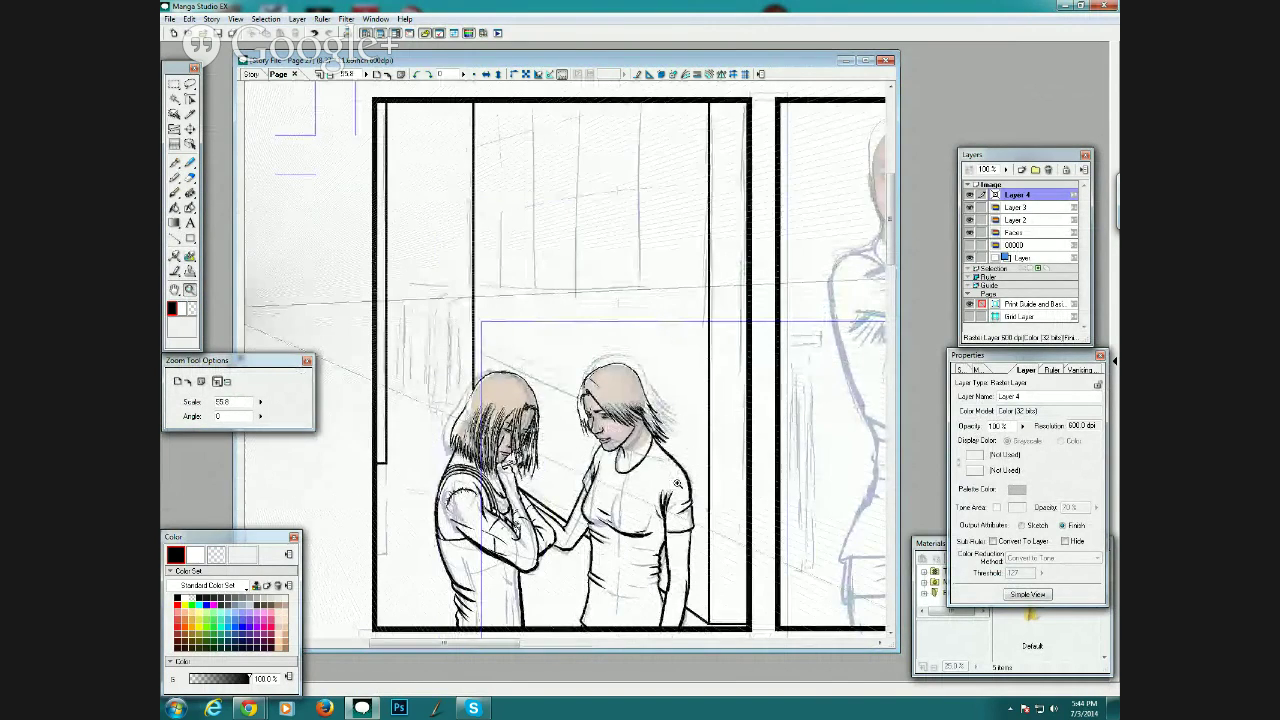
left_click(175, 238)
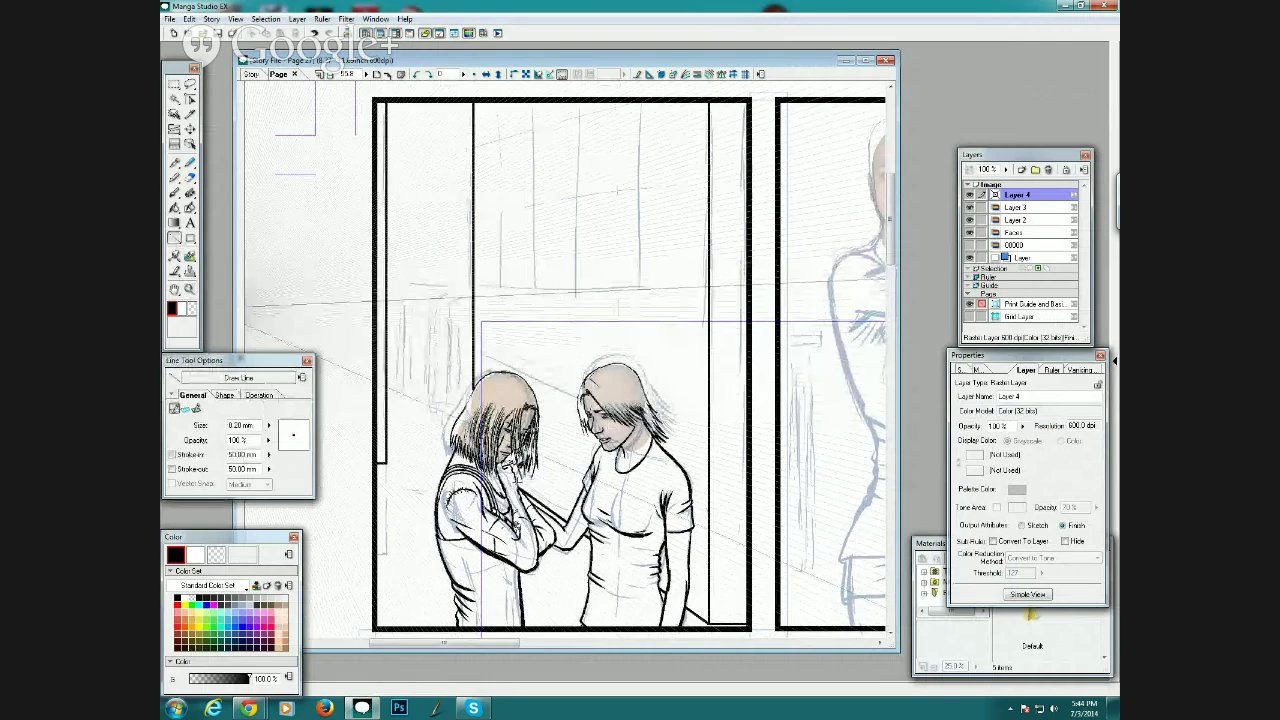
mouse_move(518, 482)
left_mouse_down()
mouse_move(708, 612)
mouse_move(705, 100)
left_mouse_up()
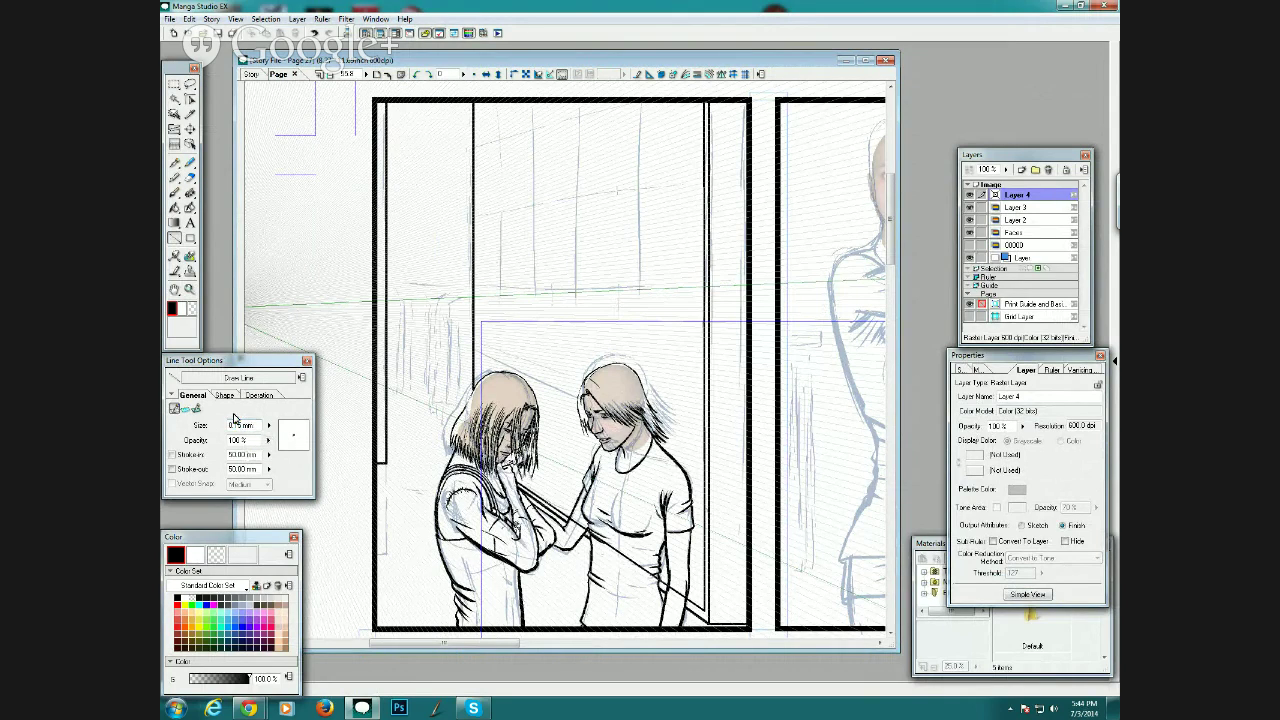
left_click_drag(476, 384, 476, 100)
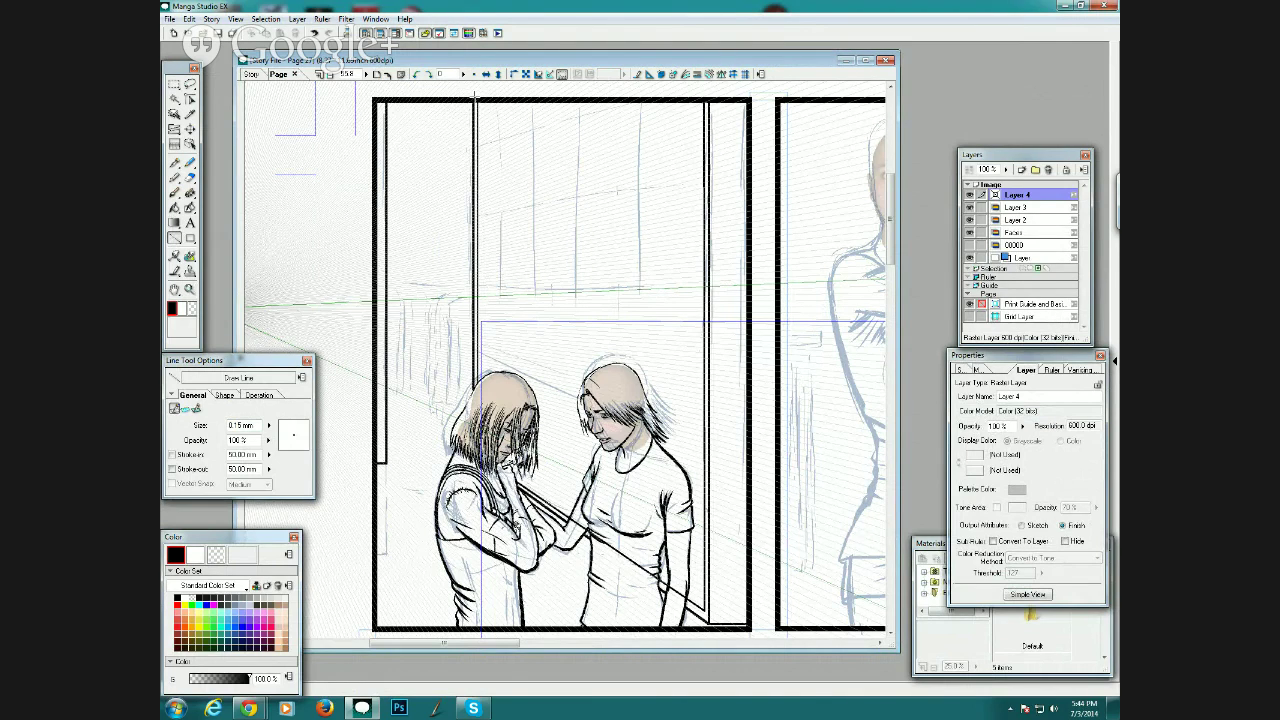
Erase the upper ends of the left verticals, close them with short perspective lines, and add a close pair of verticals above the left woman.
key("p")
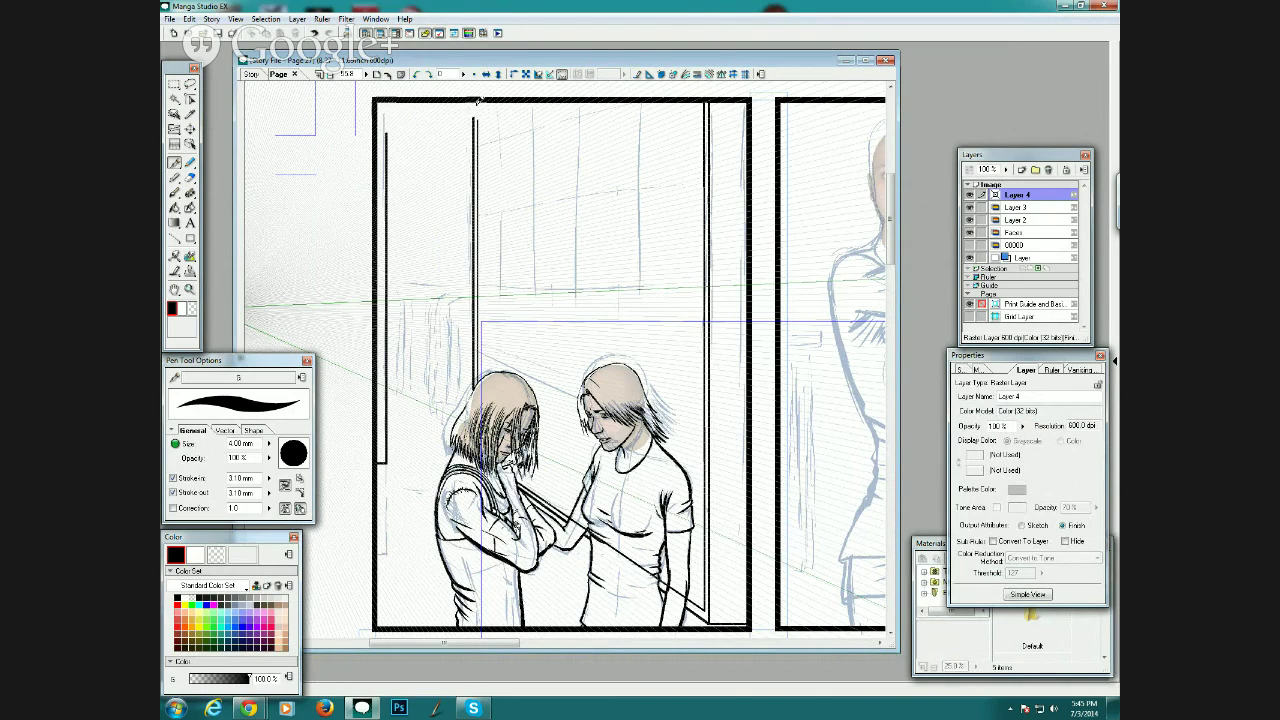
key("u")
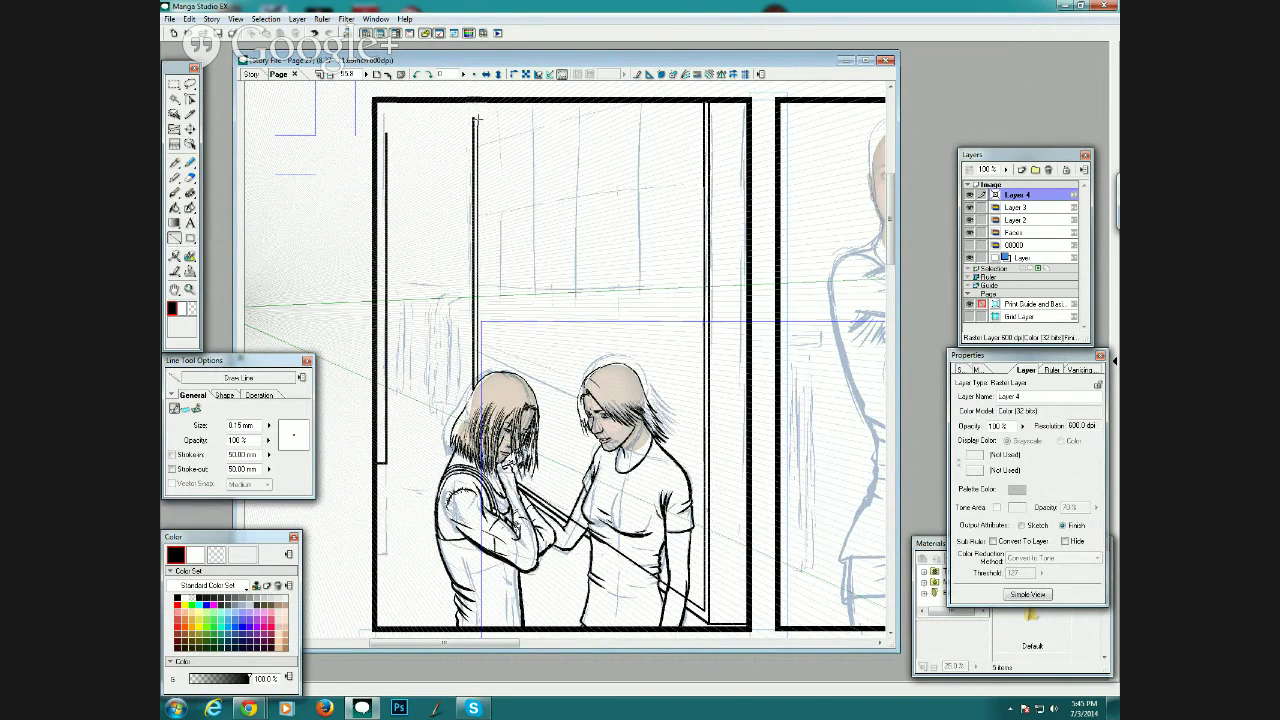
mouse_move(477, 118)
left_mouse_down()
mouse_move(509, 108)
mouse_move(485, 108)
mouse_move(494, 102)
left_mouse_up()
left_click_drag(497, 105, 498, 374)
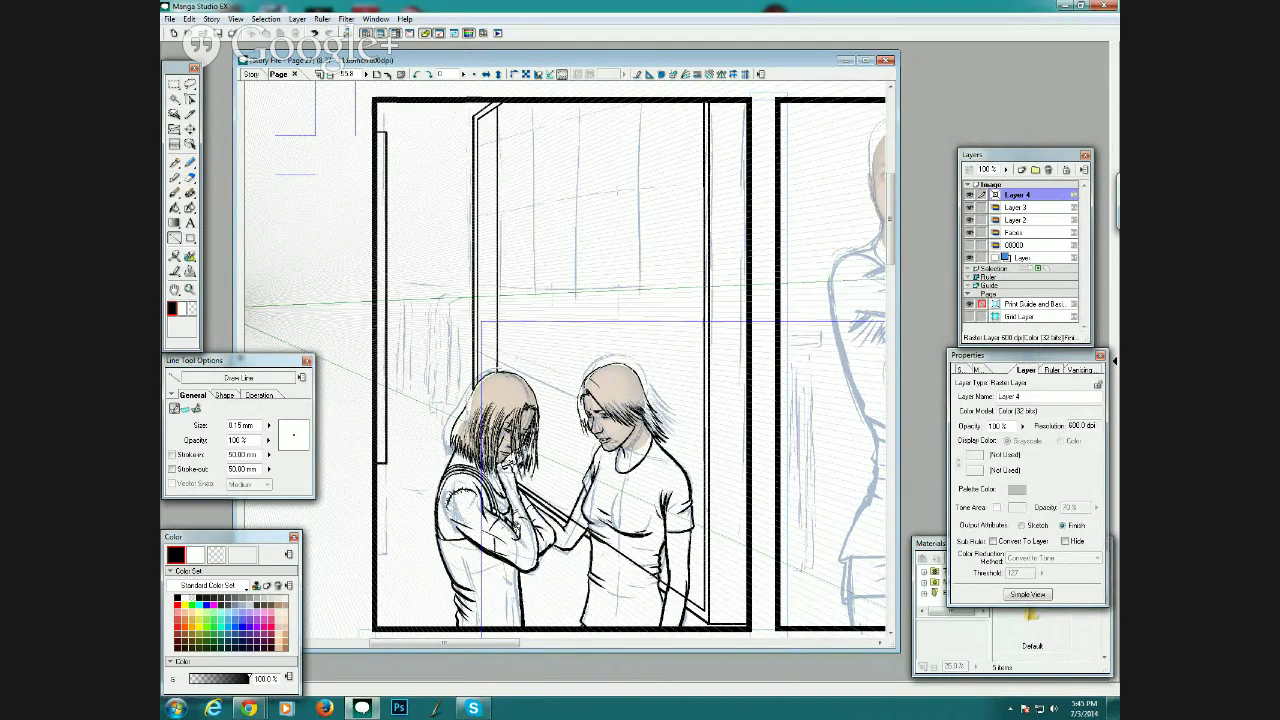
left_click_drag(501, 104, 500, 364)
left_click_drag(500, 368, 500, 373)
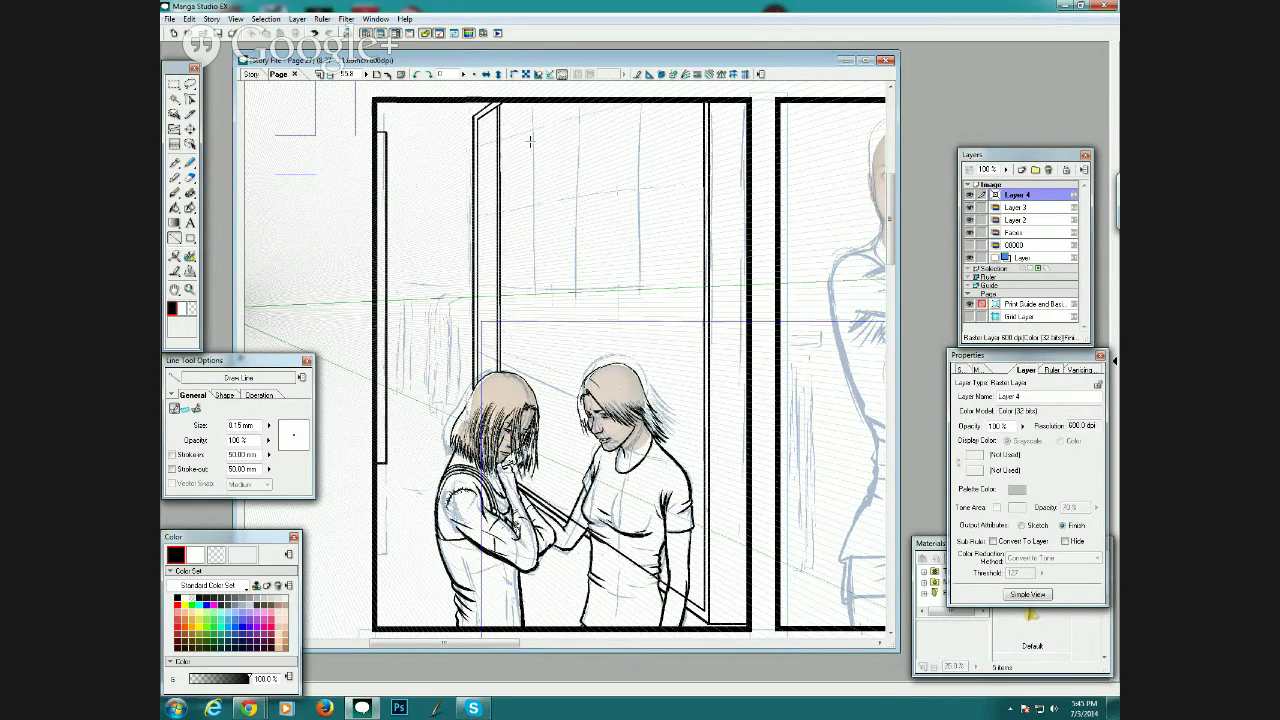
Draw two close pairs of vertical lines from the top border, one to the left woman's hair and one between the women.
left_click_drag(527, 101, 530, 490)
left_click_drag(527, 491, 527, 491)
left_click_drag(530, 100, 530, 486)
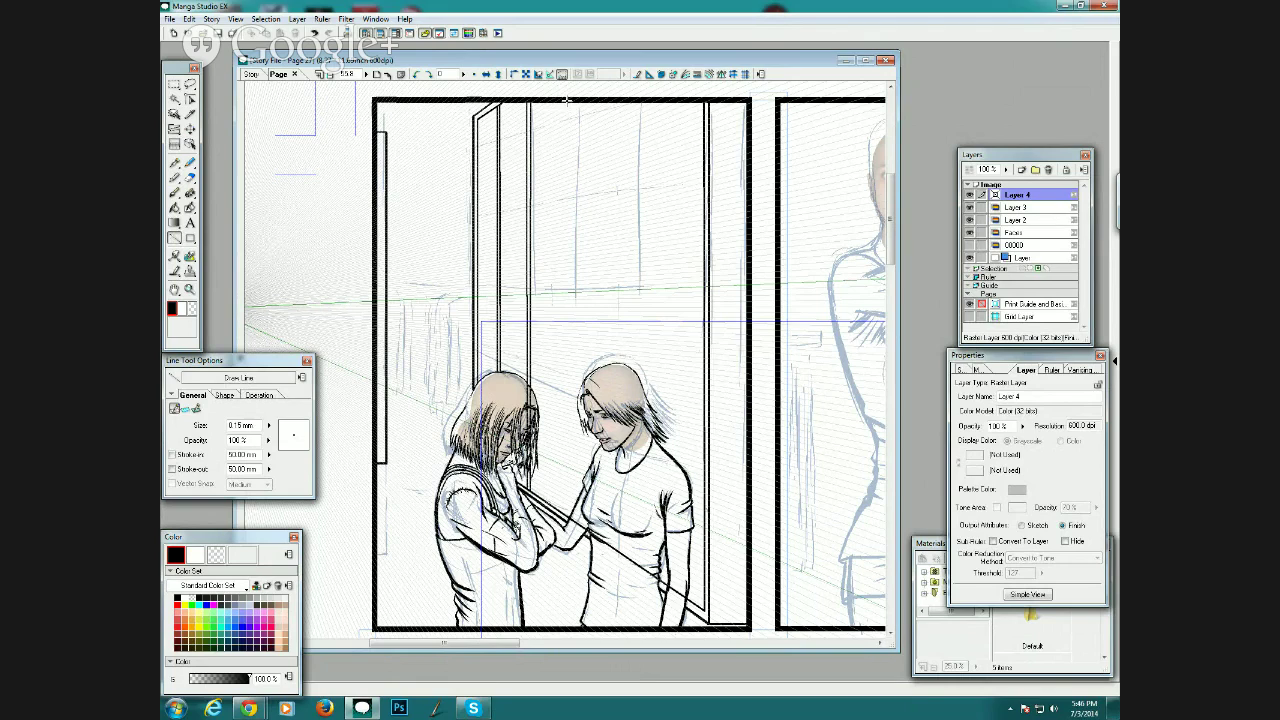
left_click_drag(567, 101, 566, 514)
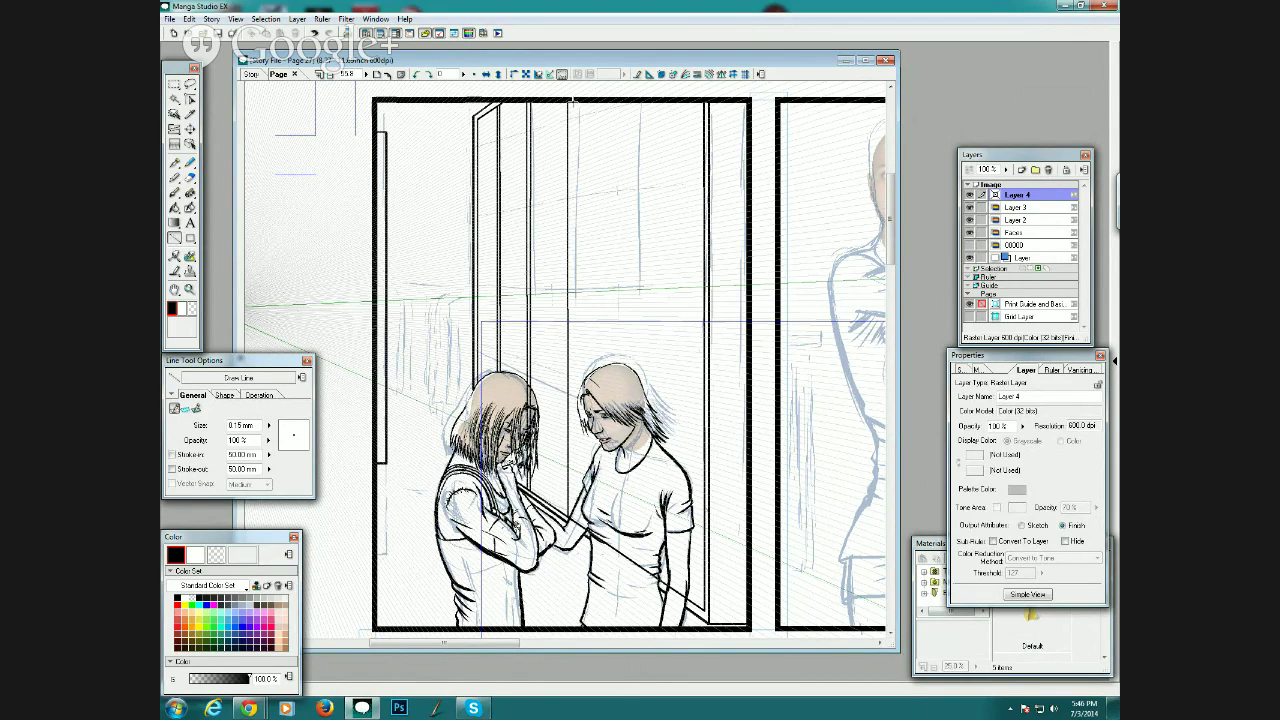
left_click_drag(573, 101, 574, 512)
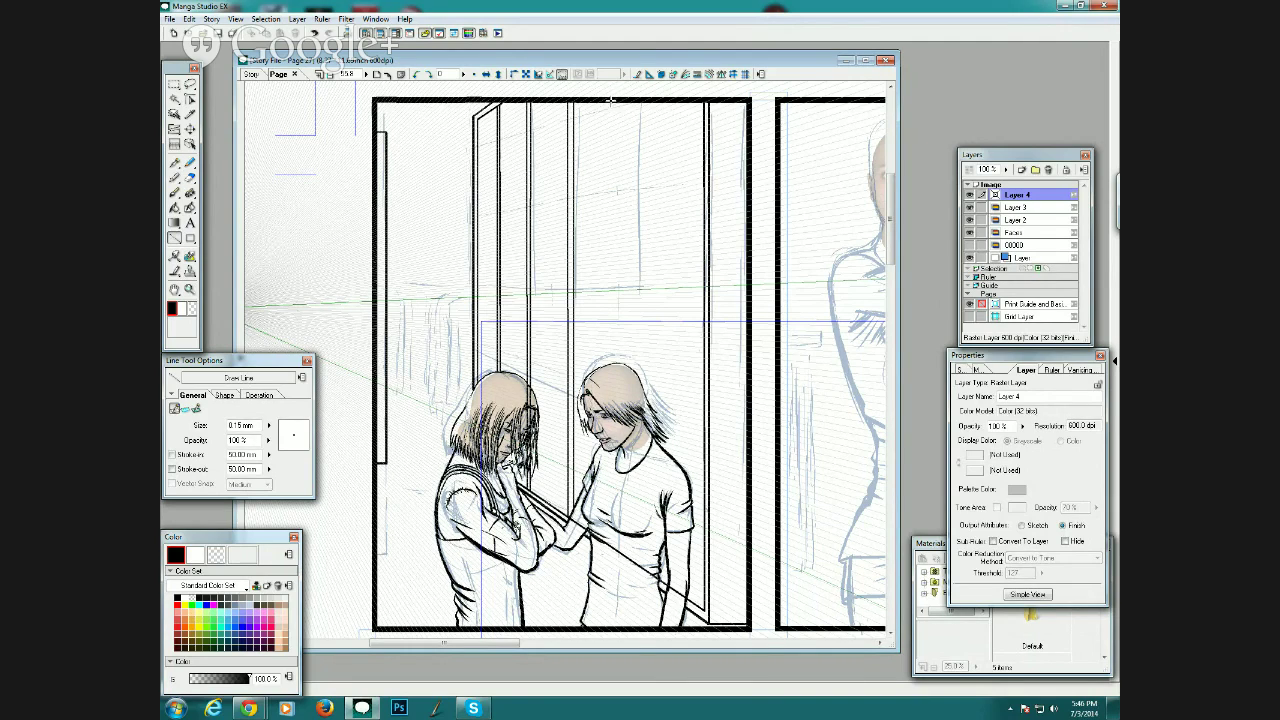
Draw a close pair of verticals from the top border to the right woman's head and a single vertical down beside her hair.
left_click_drag(611, 101, 612, 364)
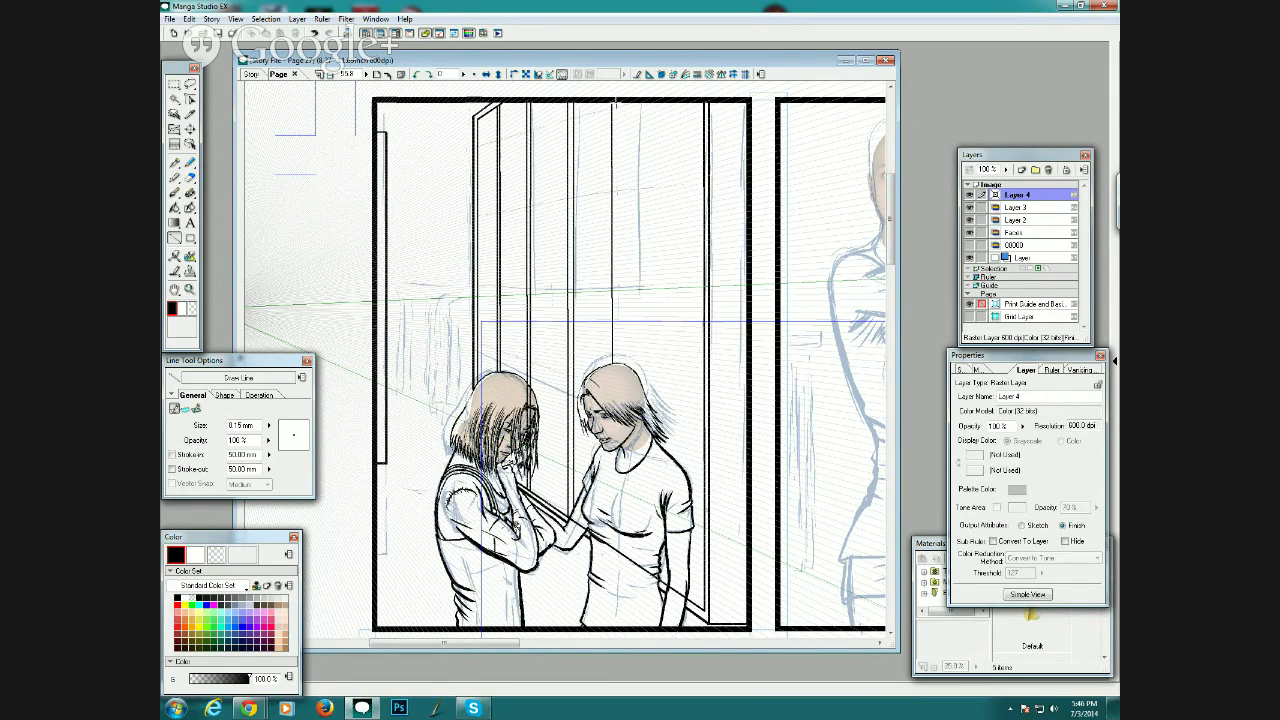
left_click_drag(617, 101, 617, 356)
left_click_drag(656, 101, 657, 438)
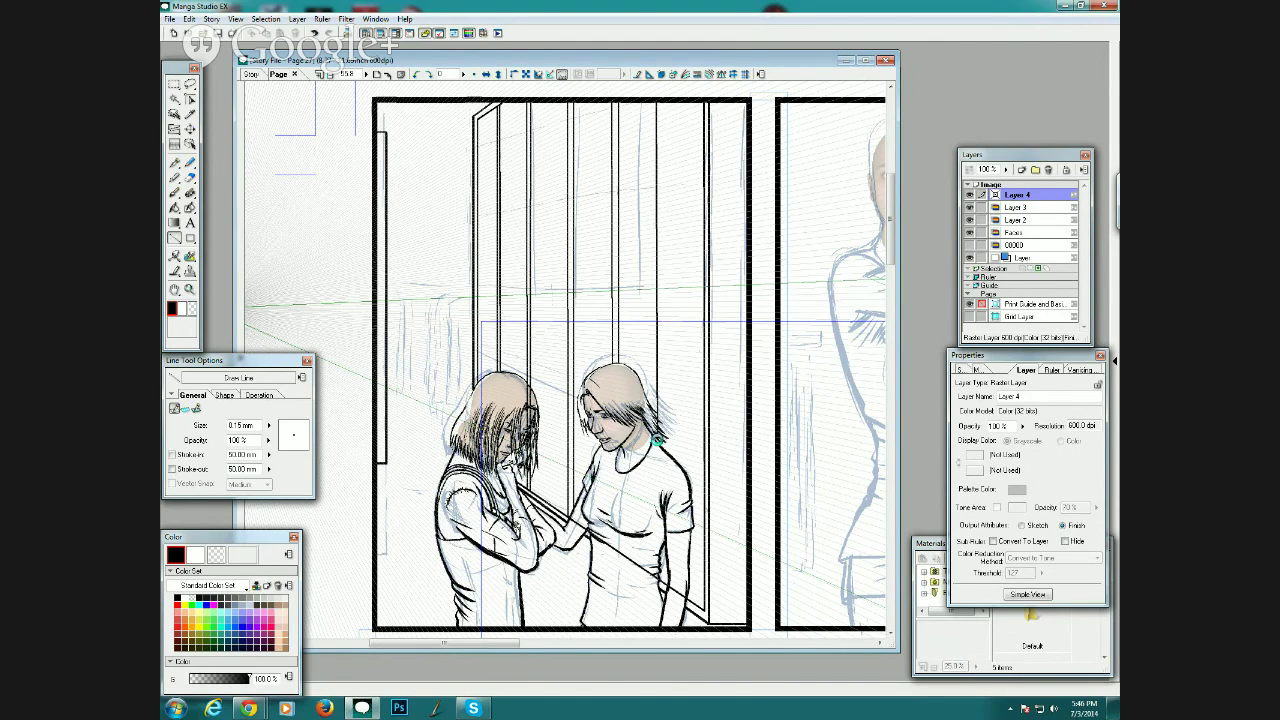
Complete the close pair of verticals beside the right woman's hair and clear the background diagonal from her body.
left_click_drag(664, 104, 664, 454)
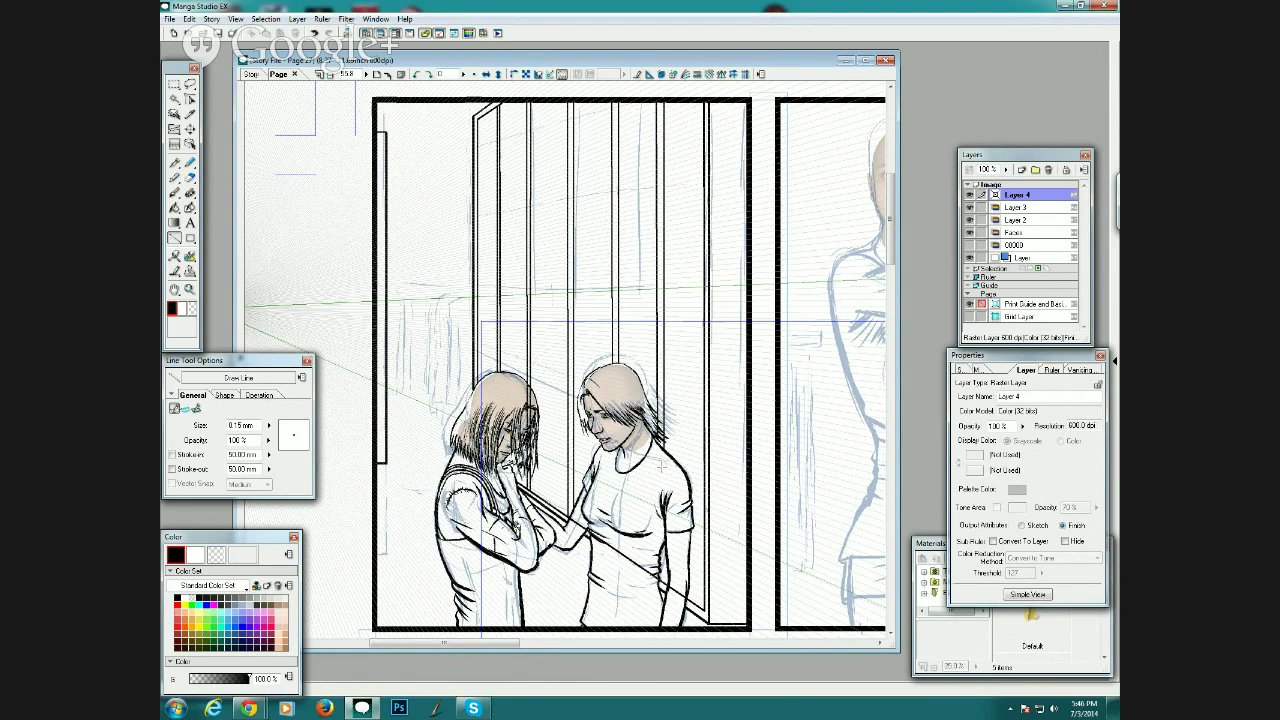
left_click(174, 162)
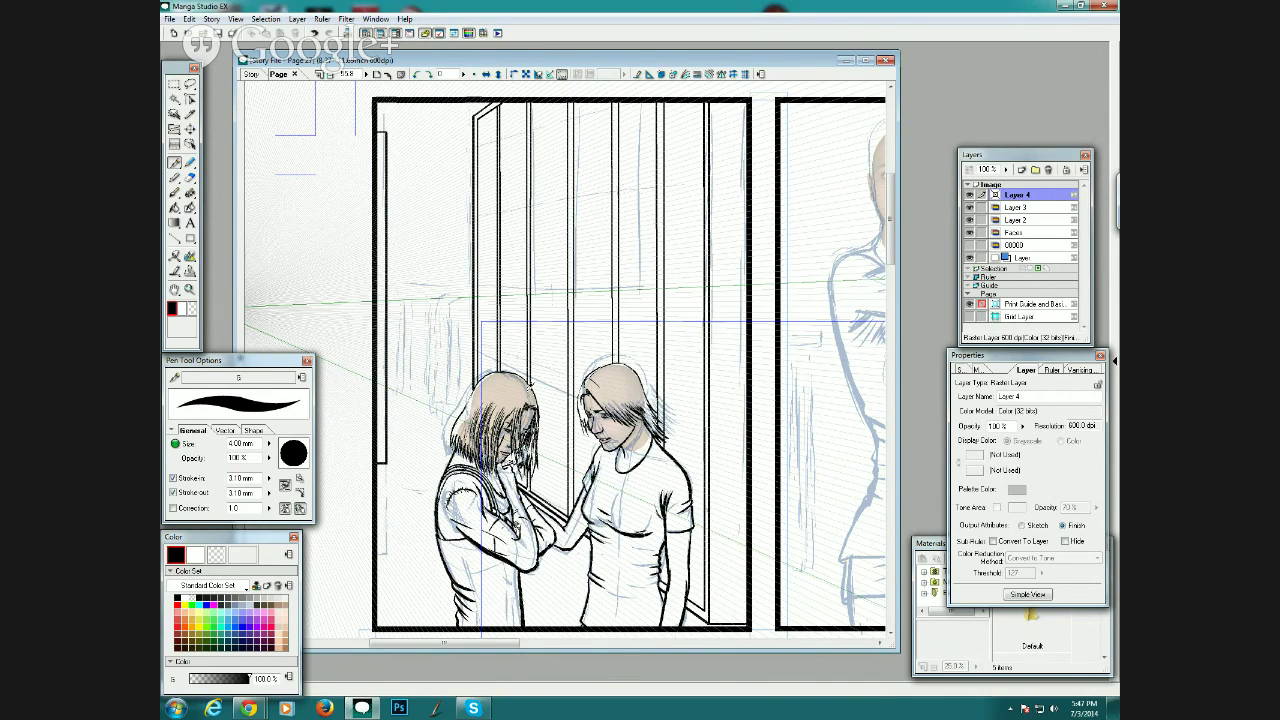
Draw three close pairs of perspective lines across the verticals, at the women's chest height, at head height and just above their heads.
left_click(175, 238)
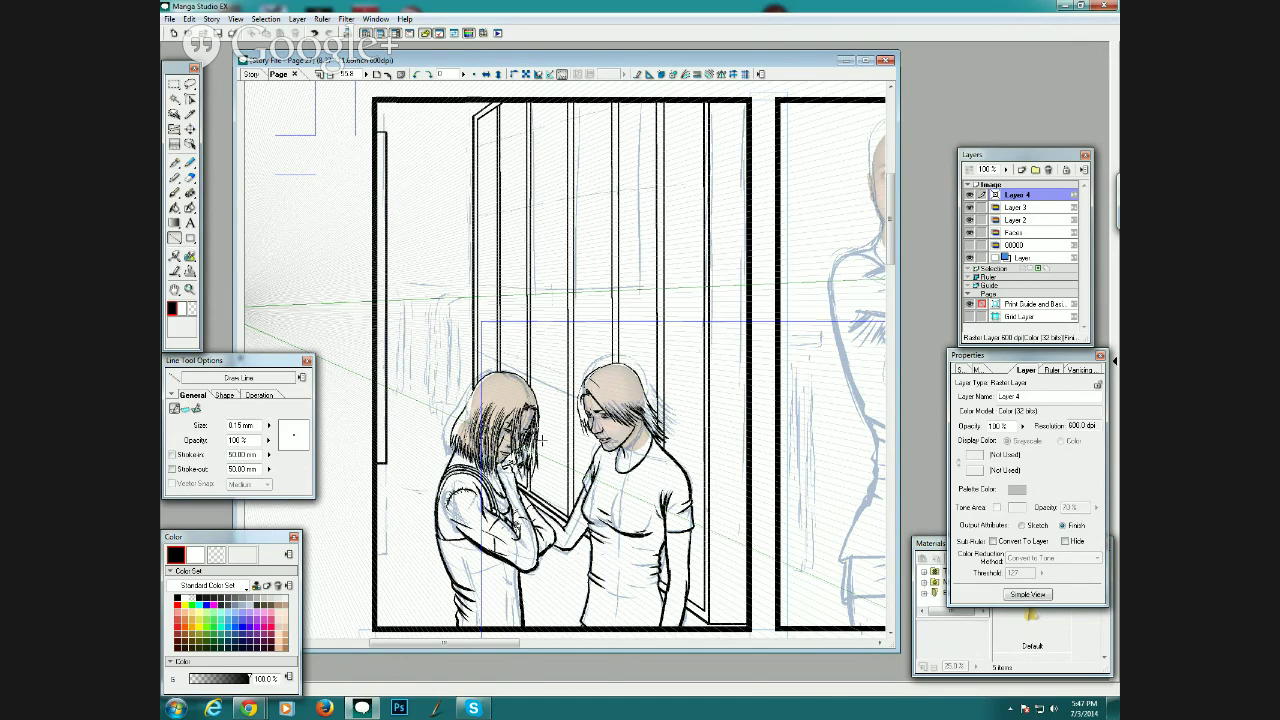
left_click_drag(535, 441, 703, 509)
mouse_move(540, 441)
left_mouse_down()
mouse_move(706, 506)
mouse_move(693, 493)
left_mouse_up()
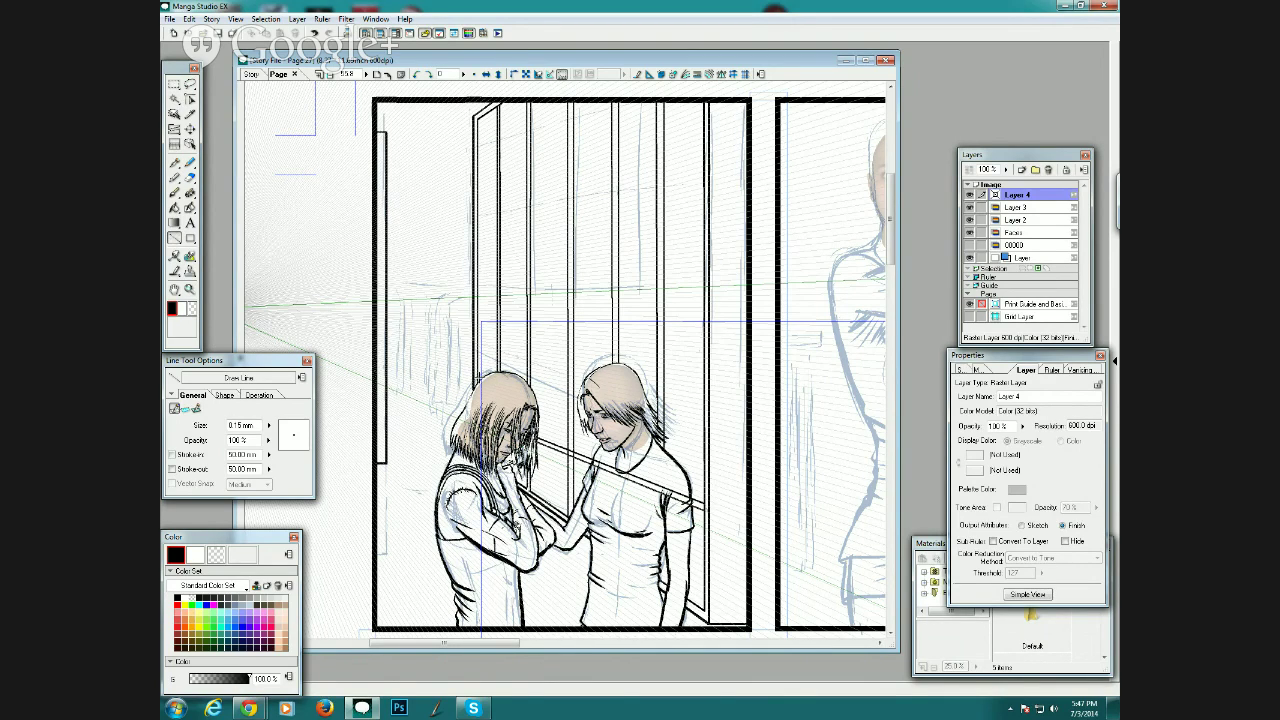
left_click_drag(483, 377, 705, 431)
left_click_drag(480, 372, 698, 422)
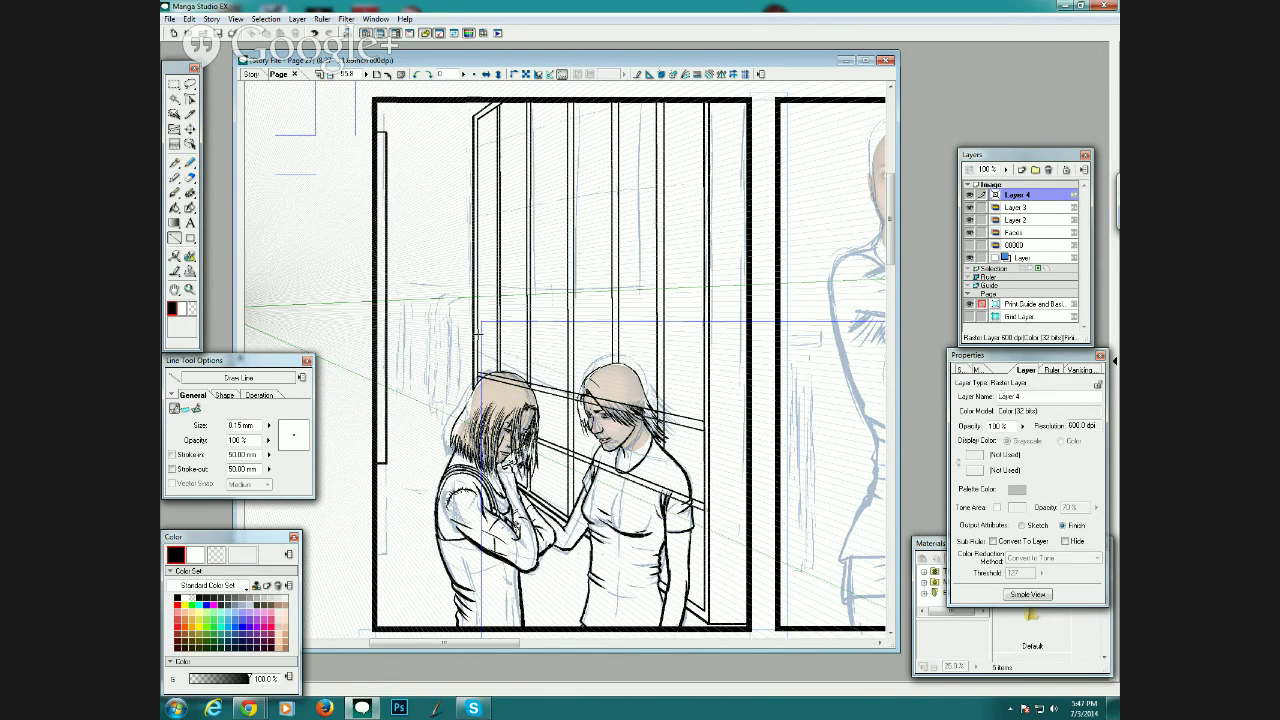
left_click_drag(480, 338, 706, 356)
left_click_drag(480, 330, 708, 348)
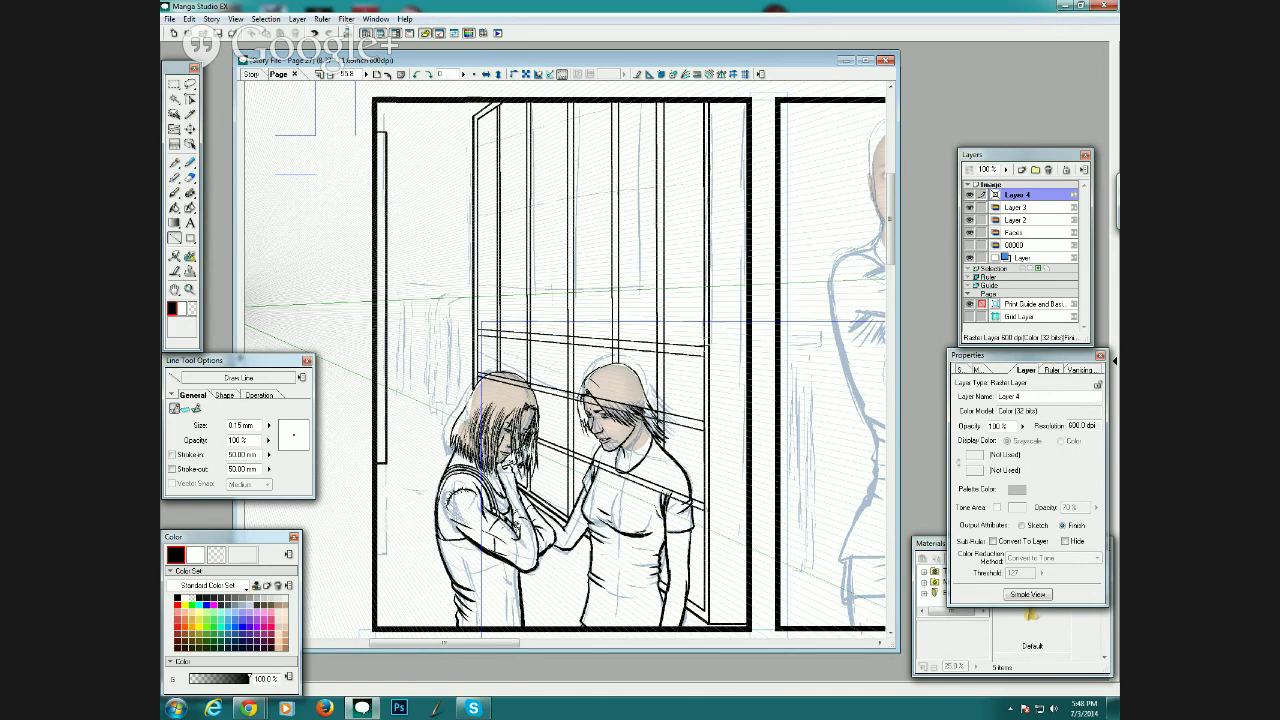
Clear the line crossings inside the lower grid bars and the perspective lines running over both women.
left_click(176, 163)
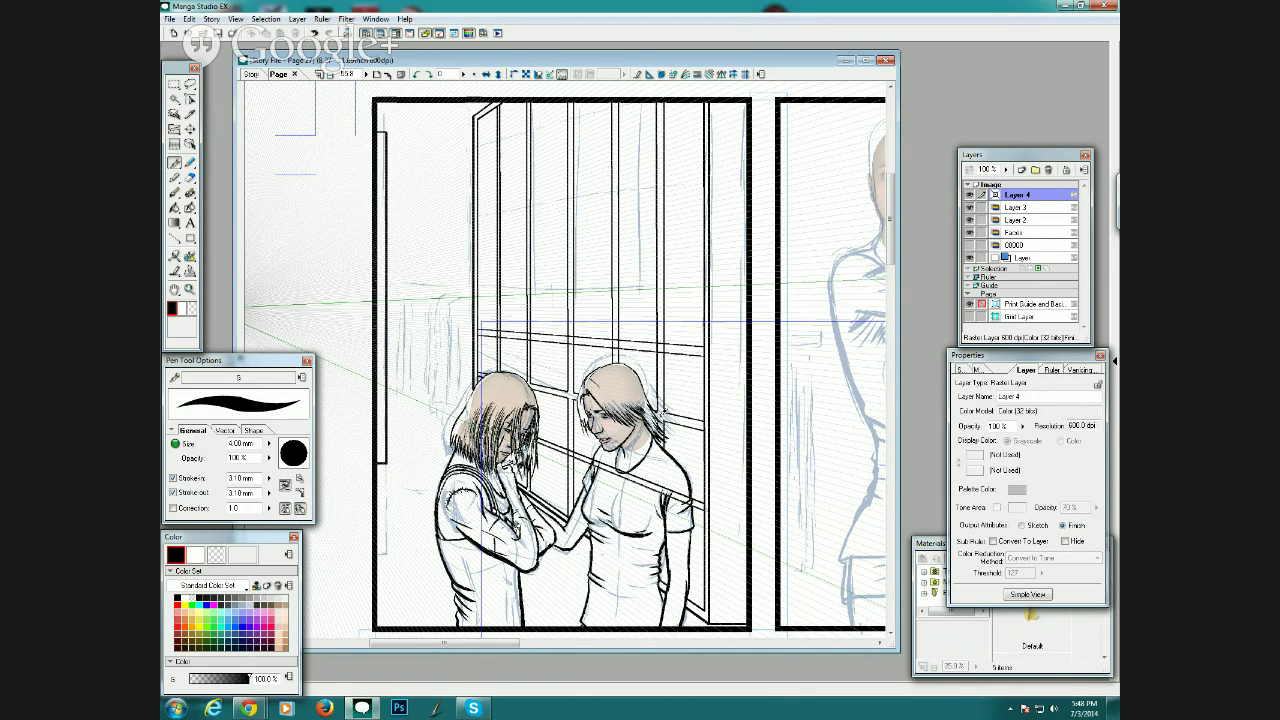
left_click_drag(678, 500, 688, 494)
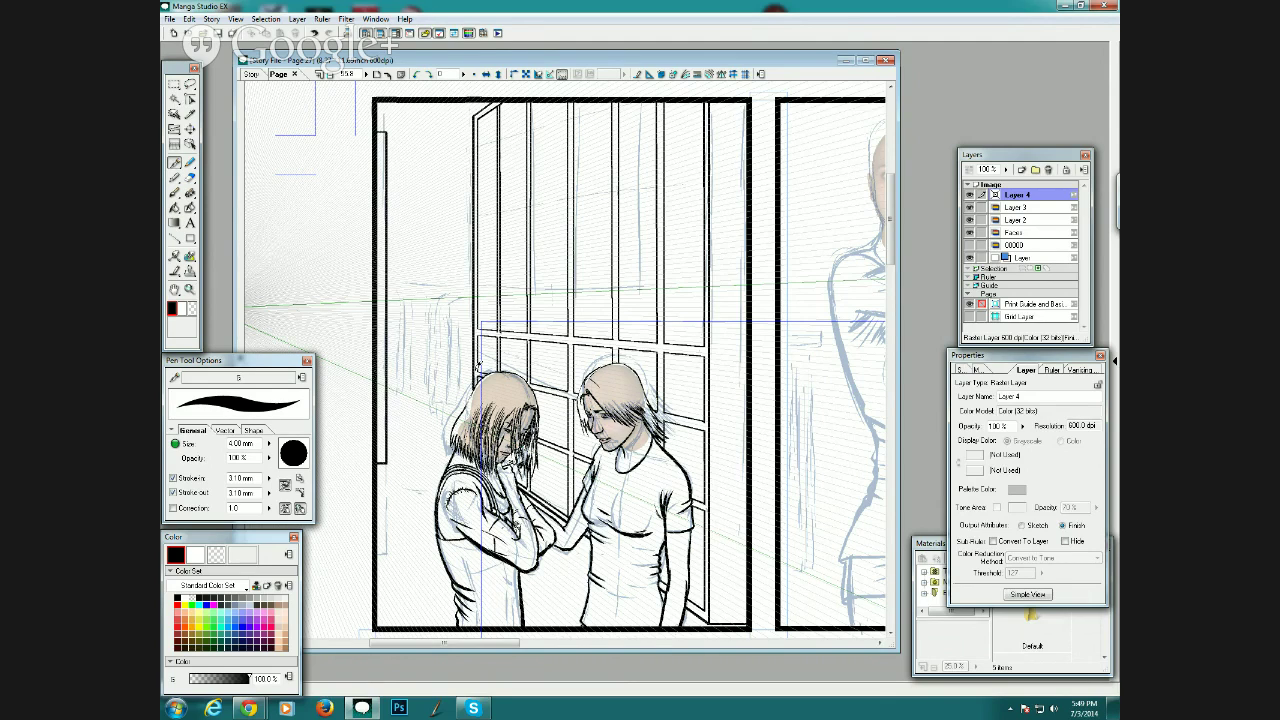
Draw a close pair of perspective lines across the grid just above the horizon line and clear its crossings with the verticals.
left_click(175, 239)
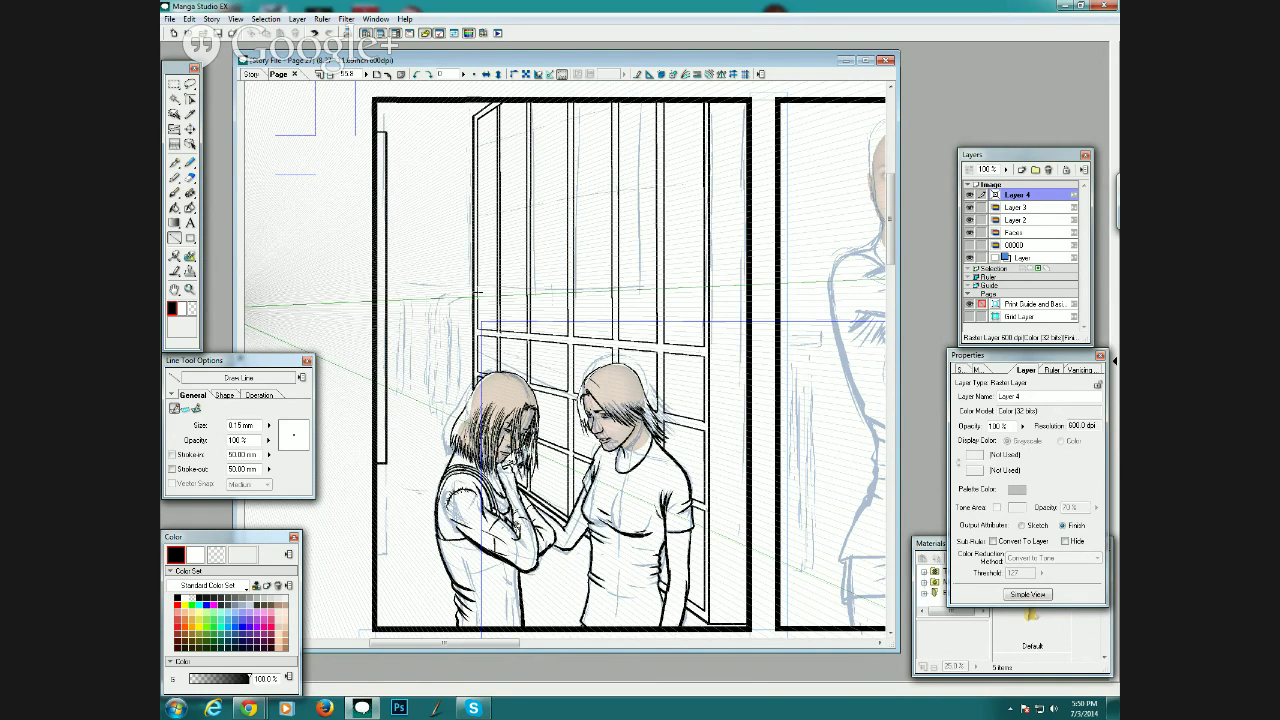
mouse_move(478, 293)
left_mouse_down()
mouse_move(600, 270)
mouse_move(706, 279)
left_mouse_up()
left_click_drag(476, 290, 703, 264)
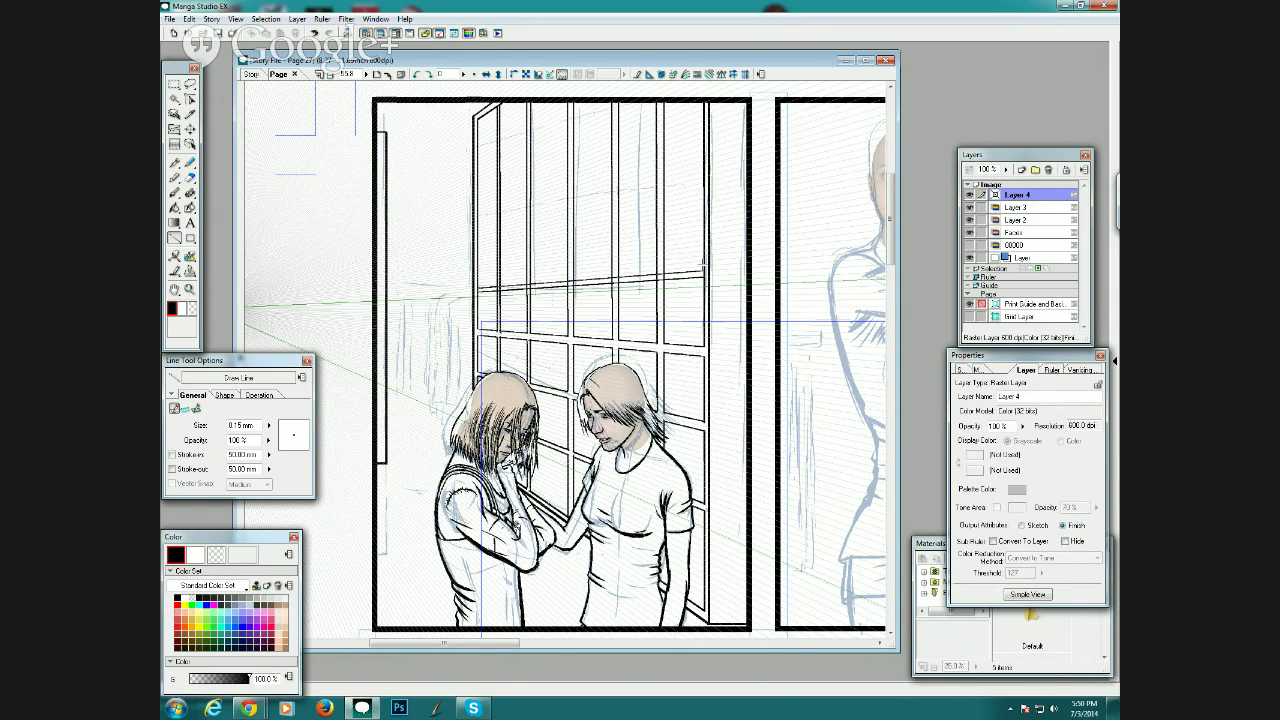
key("p")
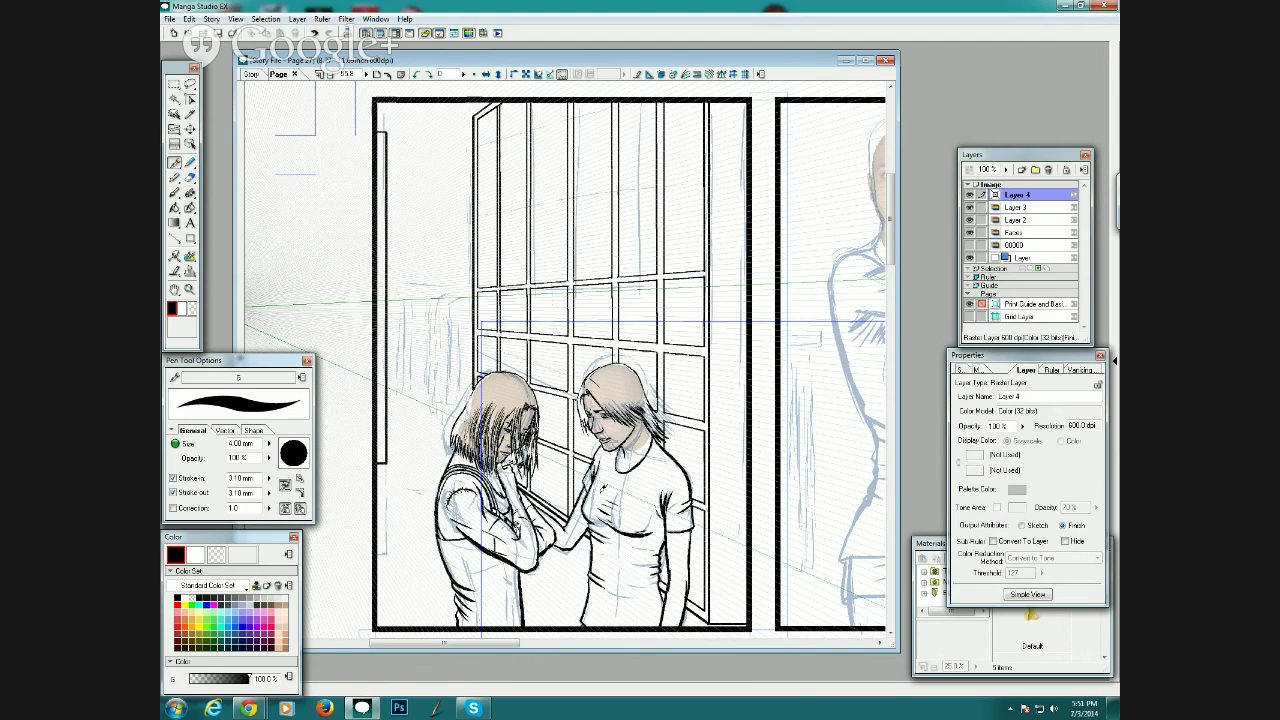
left_click_drag(664, 527, 660, 543)
Draw the next higher pair of rising perspective lines across the grid and open up its crossings with the vertical bars.
left_click(177, 238)
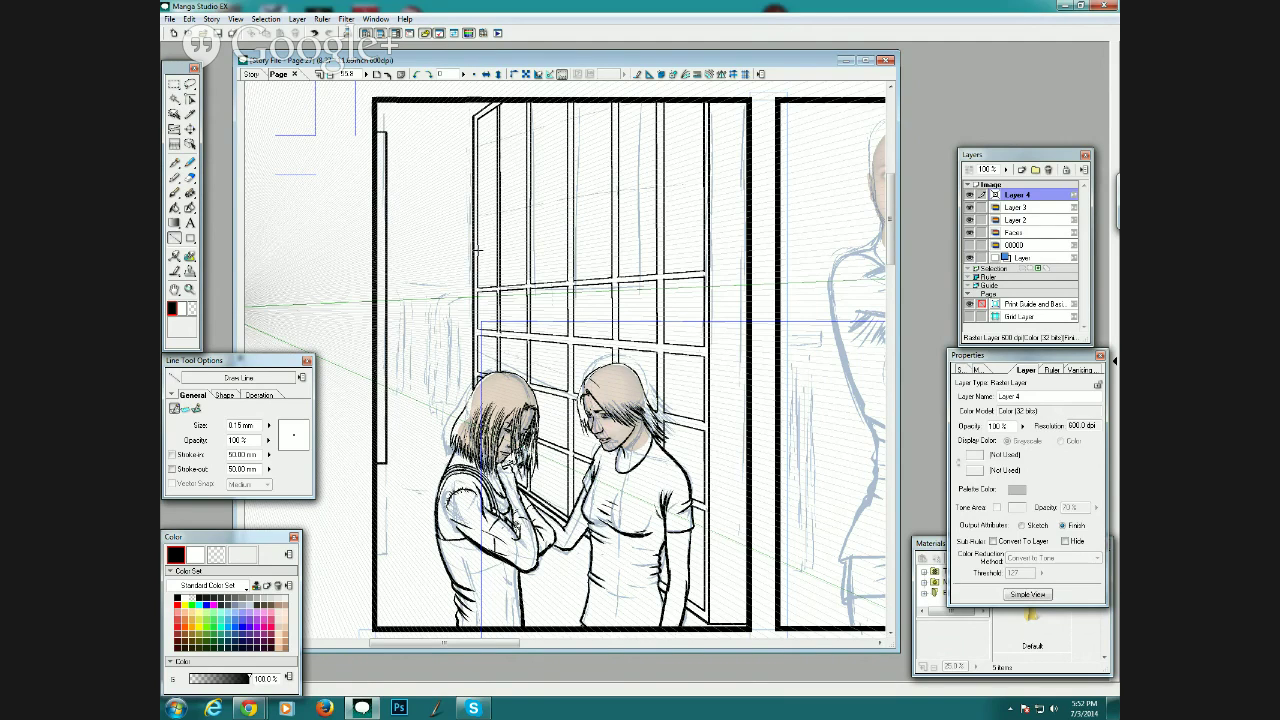
left_click_drag(482, 250, 704, 200)
left_click_drag(480, 249, 706, 197)
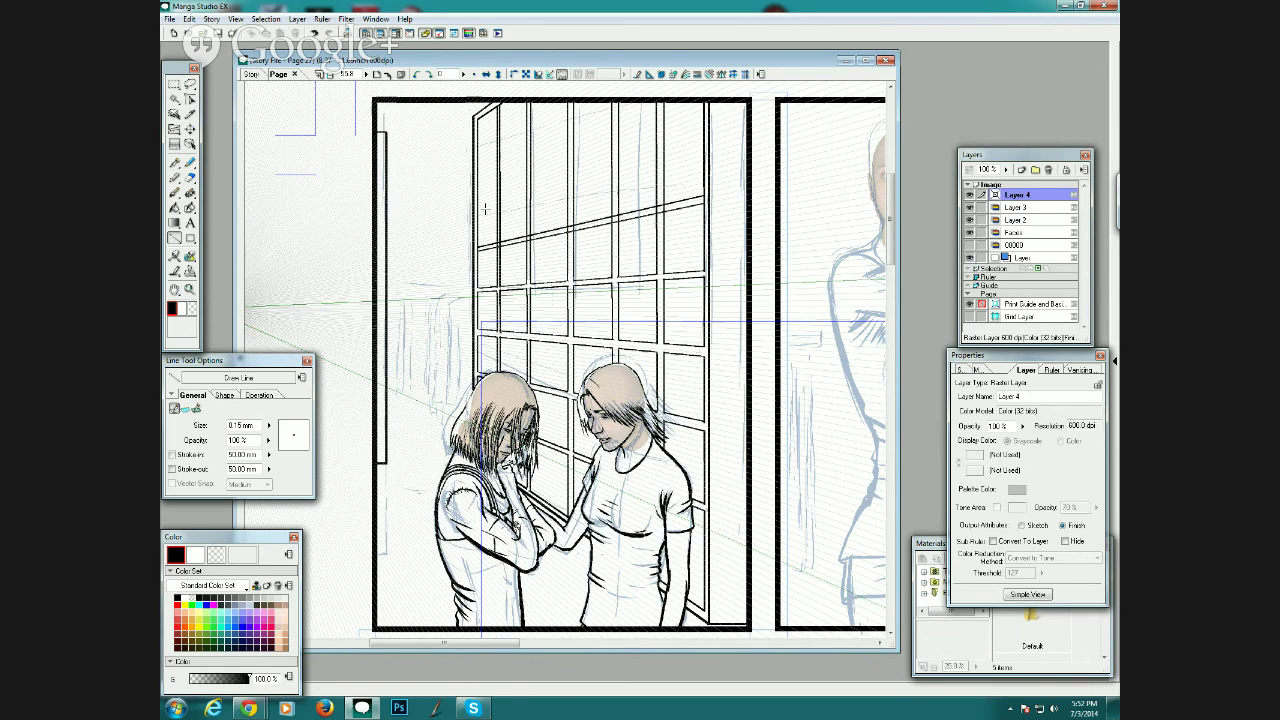
left_click(177, 161)
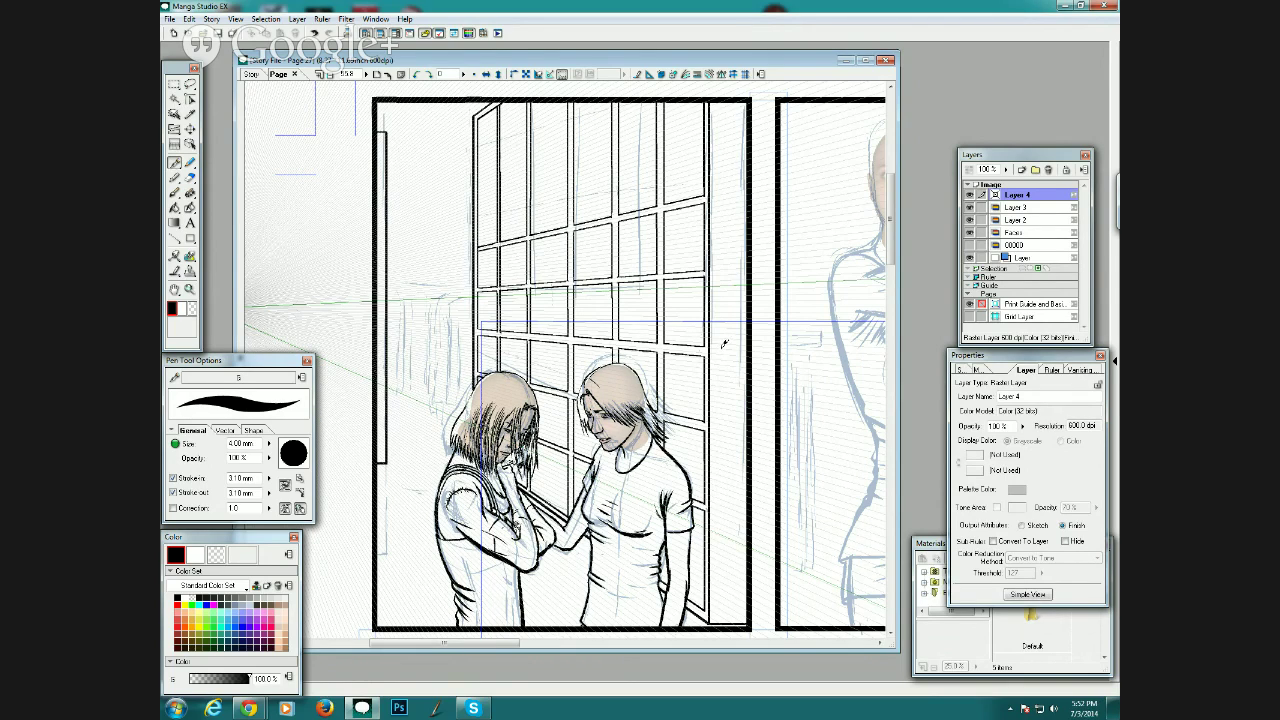
Add small texture marks to the narrow wall strip between the grid and the panel's right border.
left_click_drag(722, 349, 727, 345)
left_click_drag(716, 358, 734, 308)
left_click_drag(722, 564, 720, 554)
Draw three more close pairs of steeply rising perspective lines across the upper grid, the top two ending at the panel's top border.
left_click(174, 238)
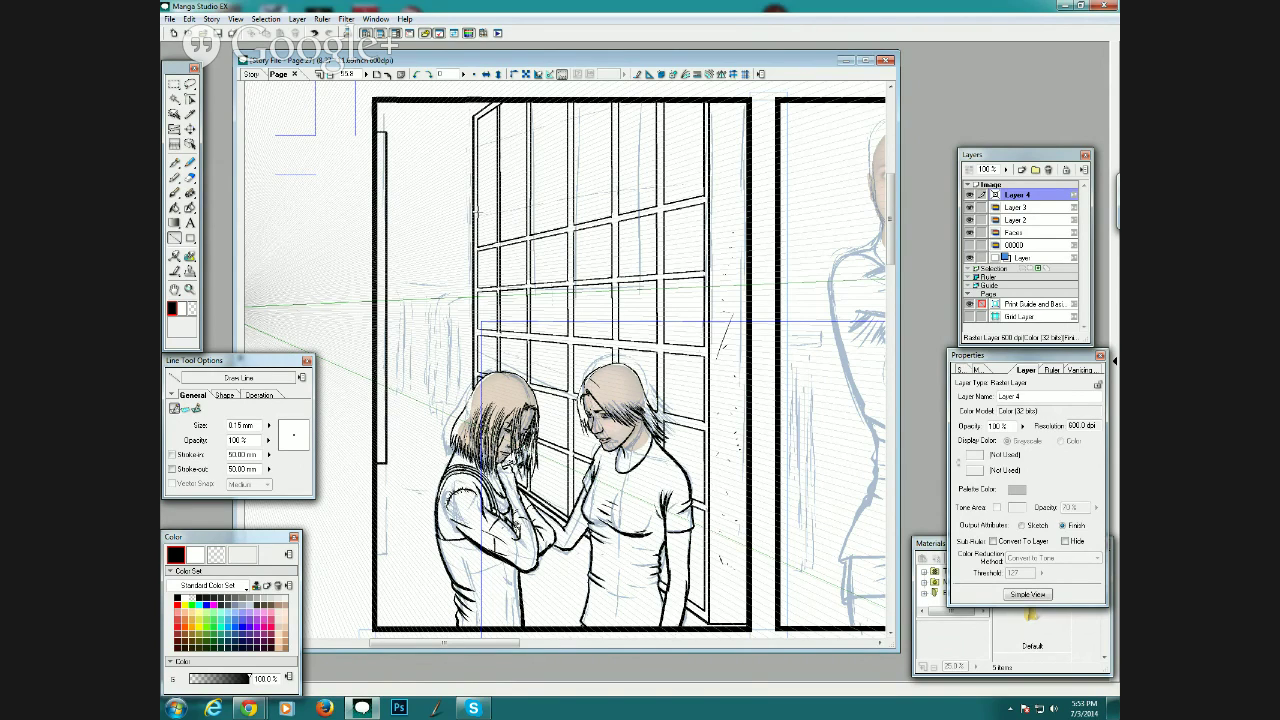
left_click_drag(476, 211, 703, 131)
left_click_drag(478, 208, 703, 123)
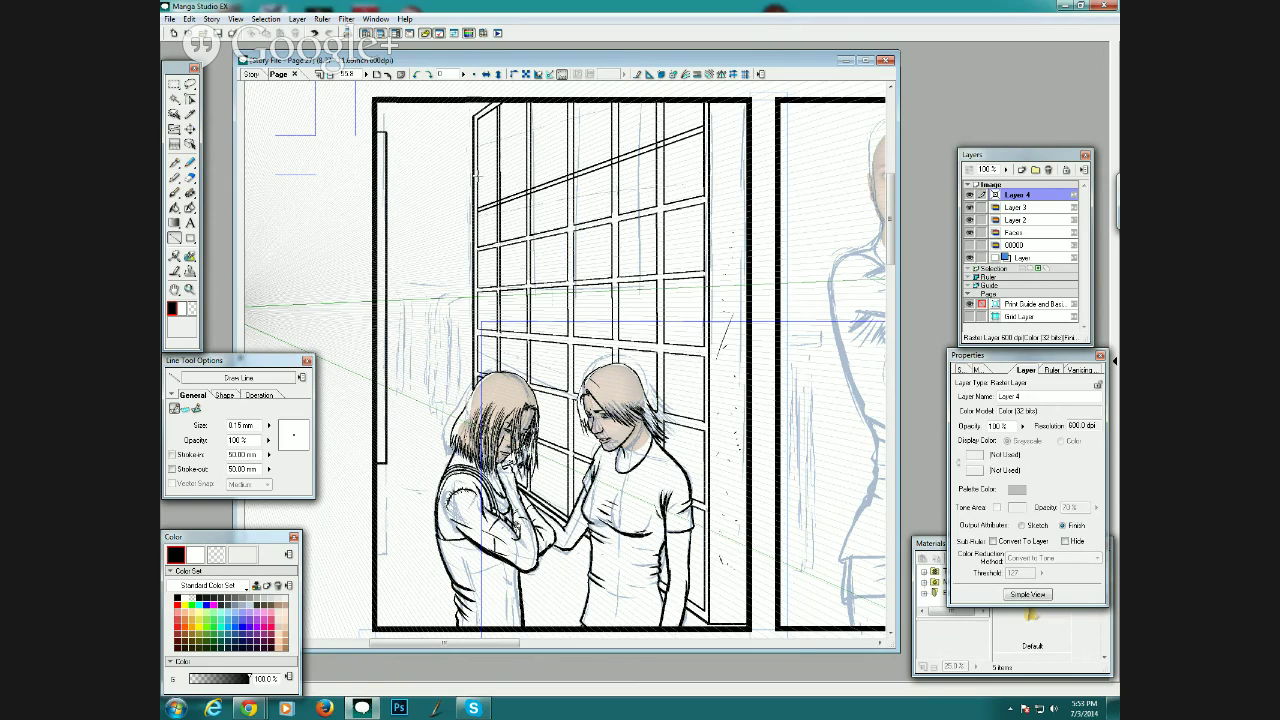
left_click_drag(478, 174, 620, 101)
left_click_drag(480, 168, 610, 101)
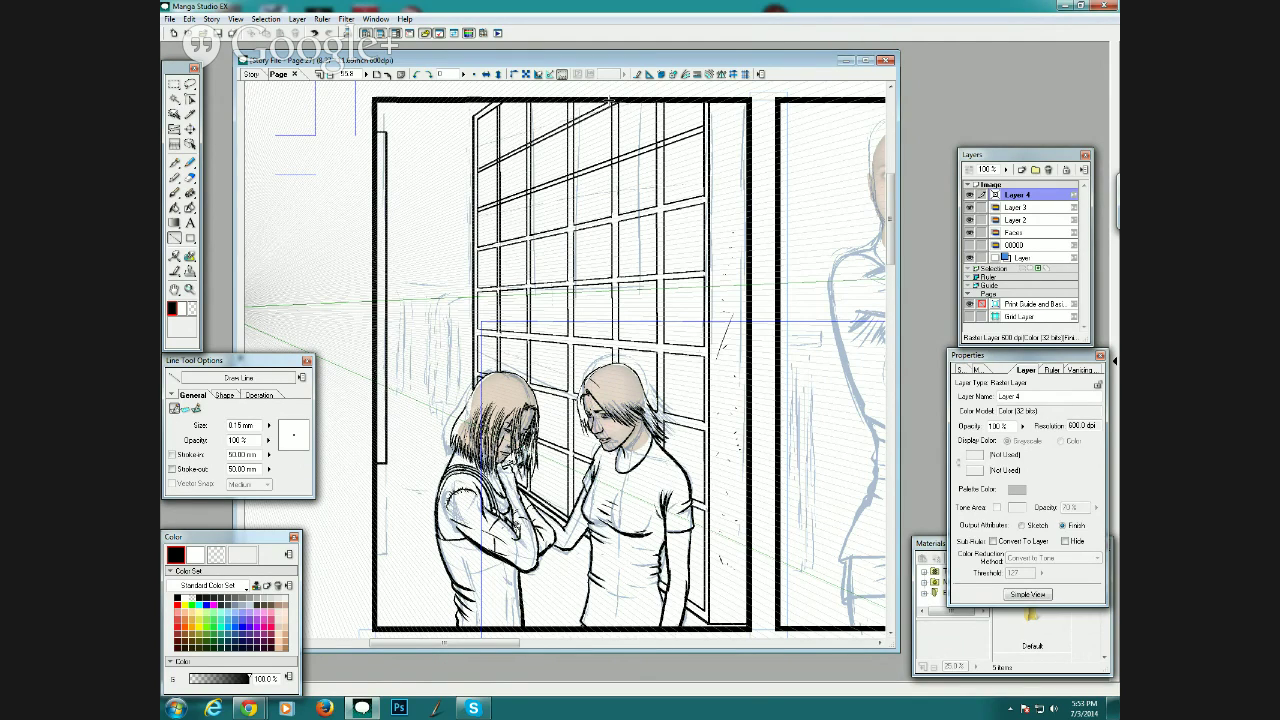
left_click_drag(475, 145, 546, 100)
left_click_drag(479, 136, 532, 101)
Clear the line crossings in the upper part of the grid so that its bars join cleanly.
left_click(172, 161)
left_click(187, 290)
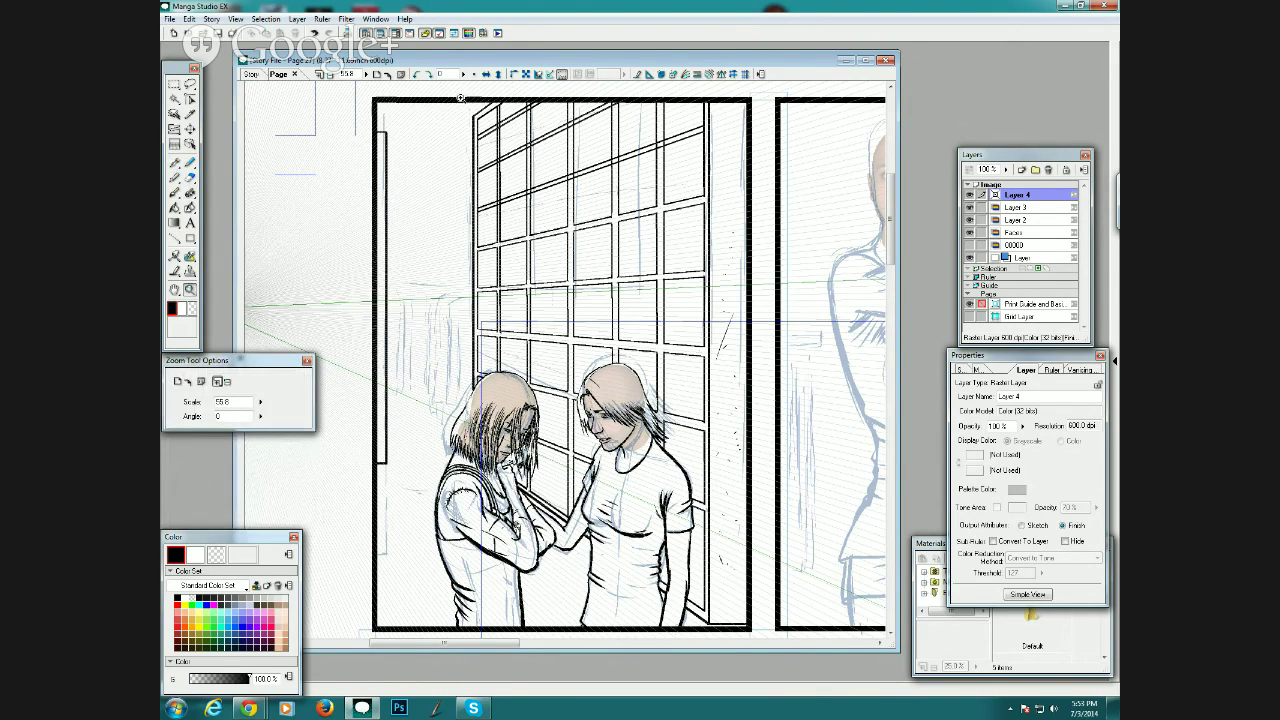
left_click_drag(466, 97, 716, 232)
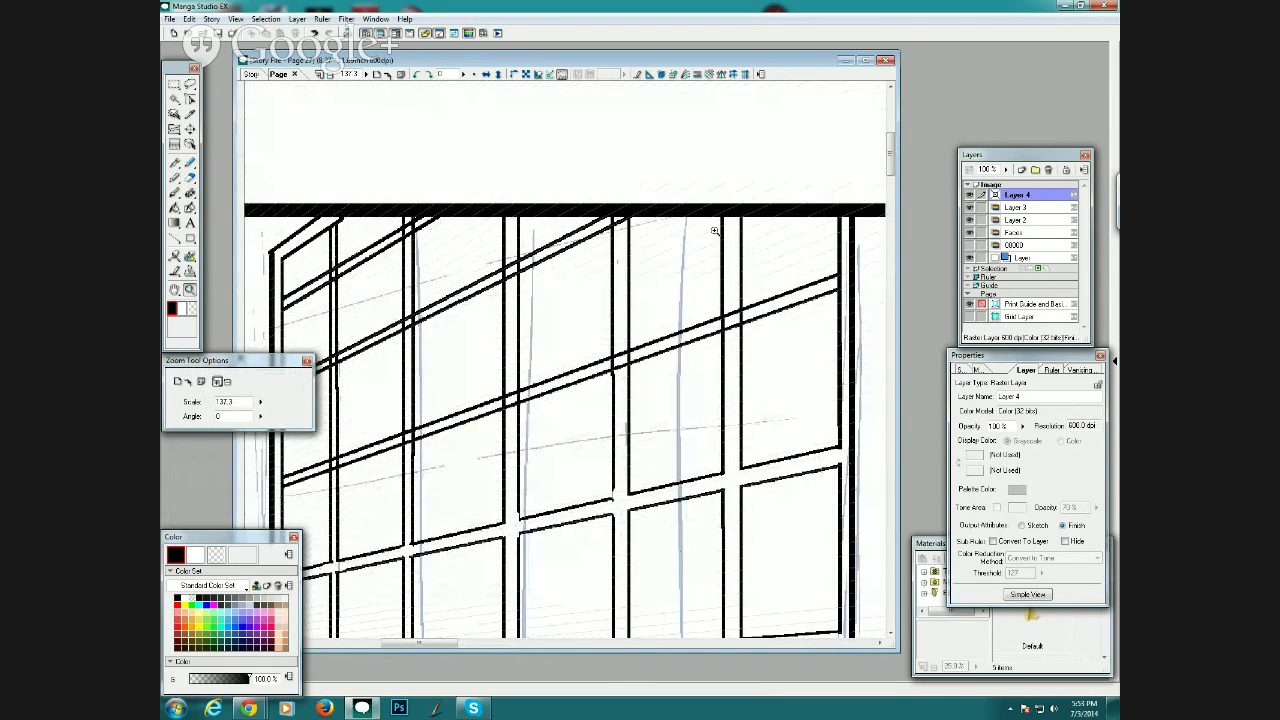
left_click(176, 163)
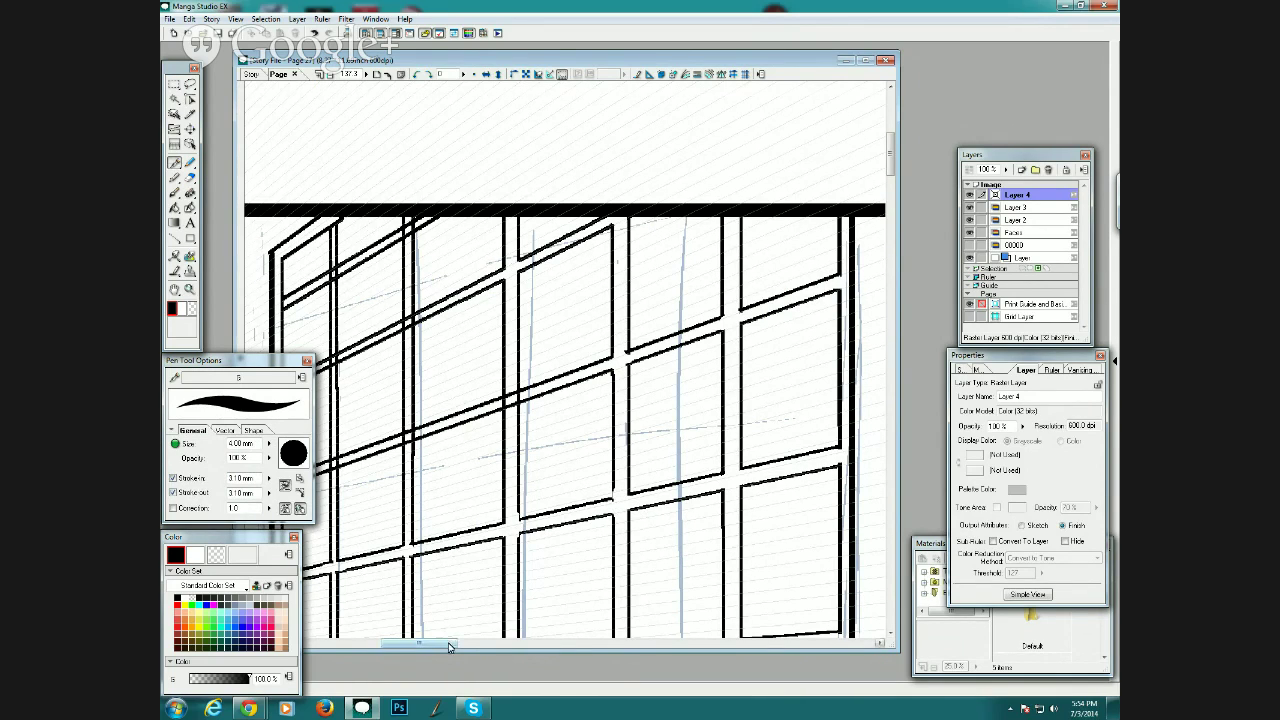
left_click_drag(445, 645, 431, 648)
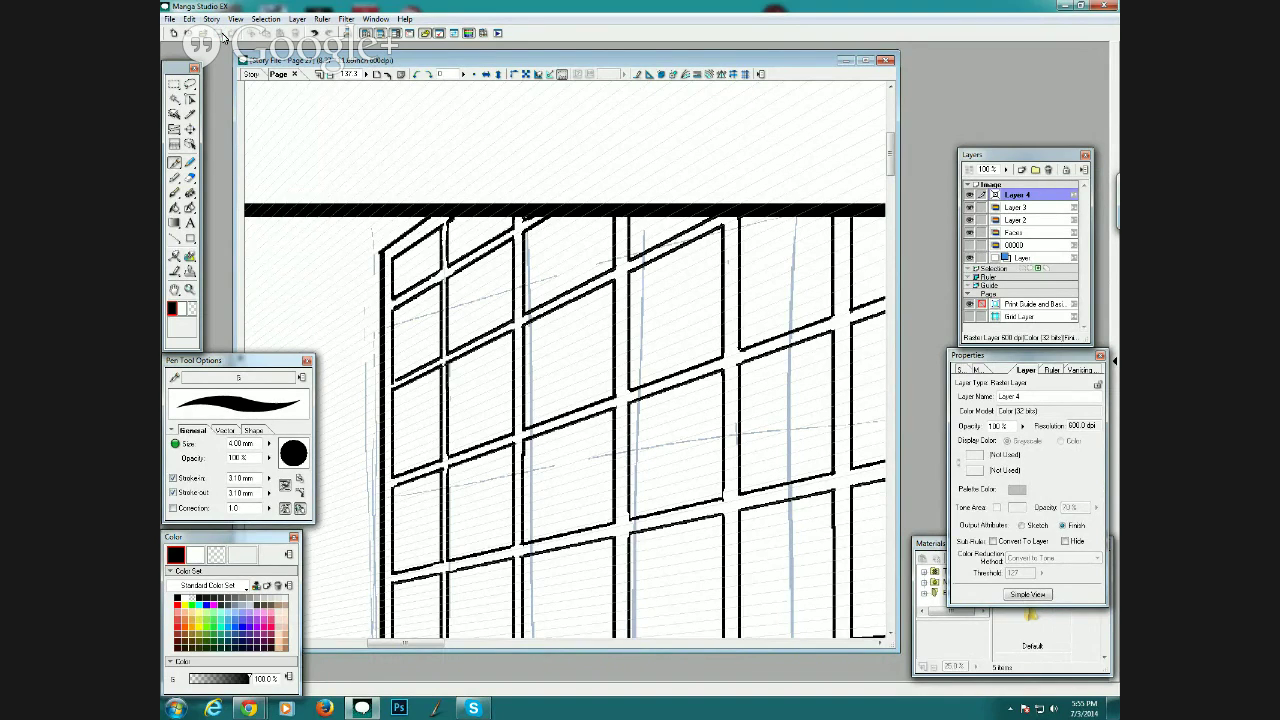
left_click(328, 76)
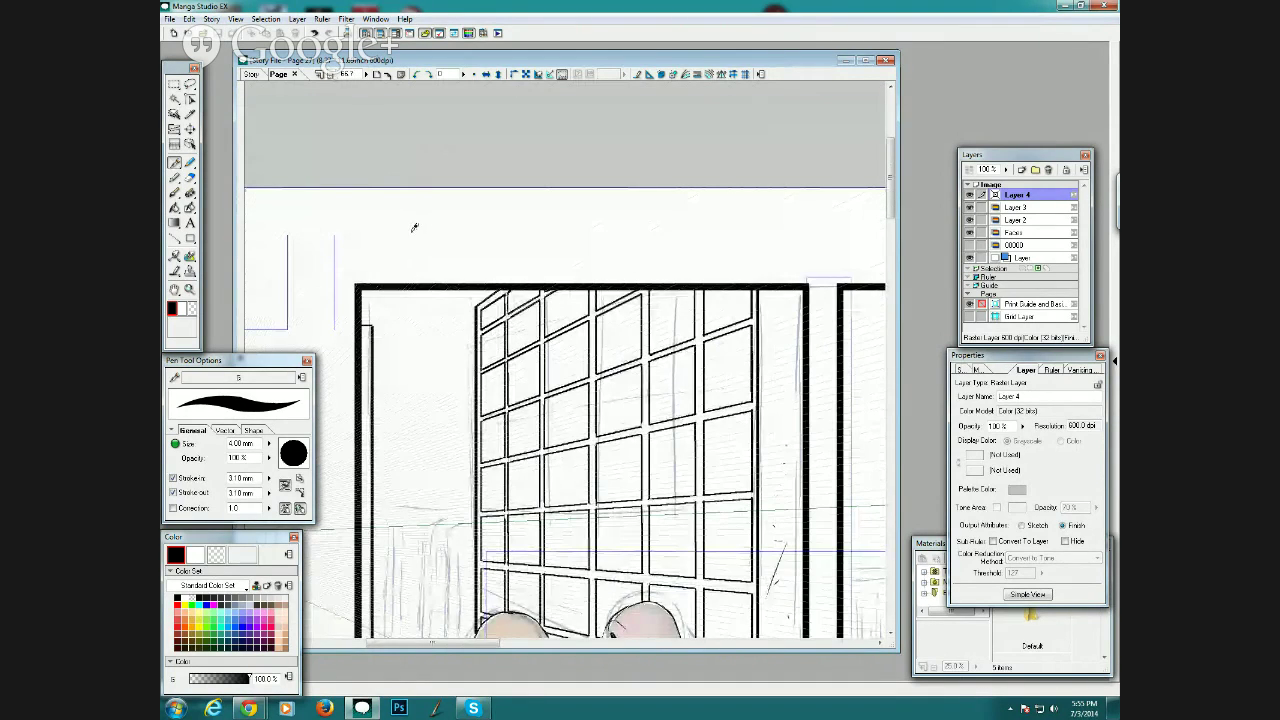
Ink a hanging garment with long vertical folds beside the grid's left edge, behind the left woman.
left_click_drag(895, 195, 893, 224)
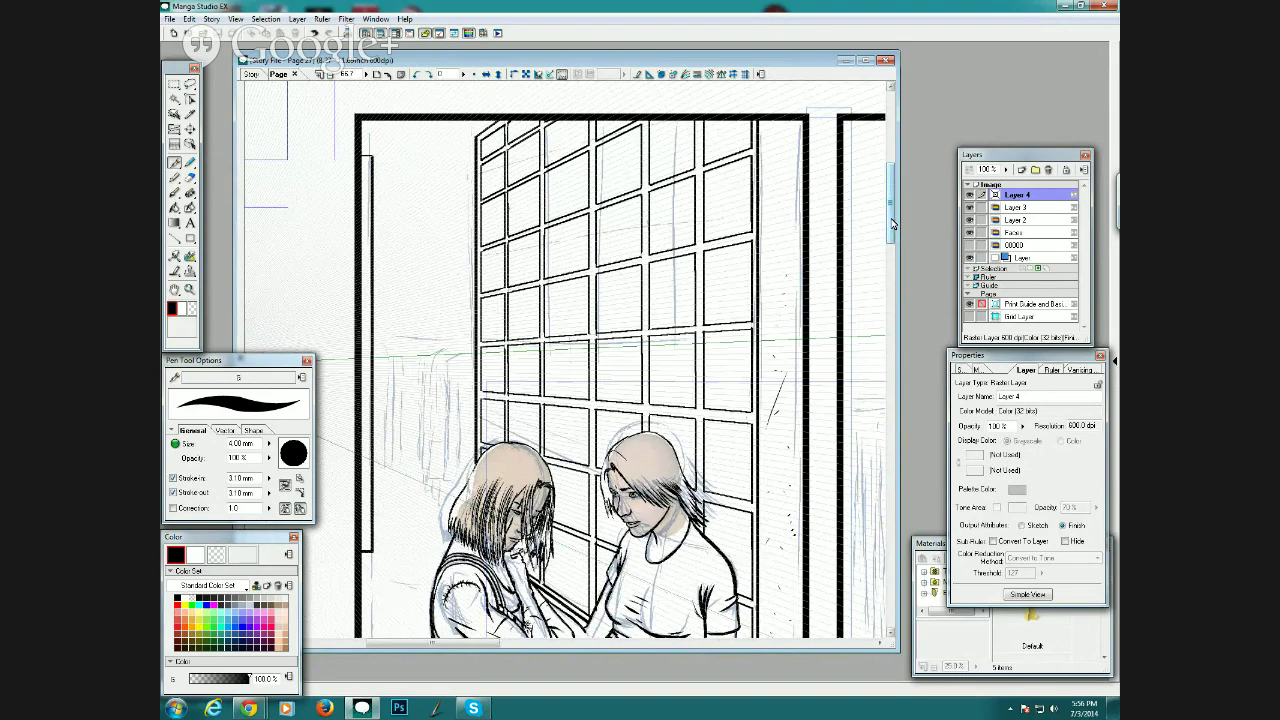
scroll(889, 212, "down", 3)
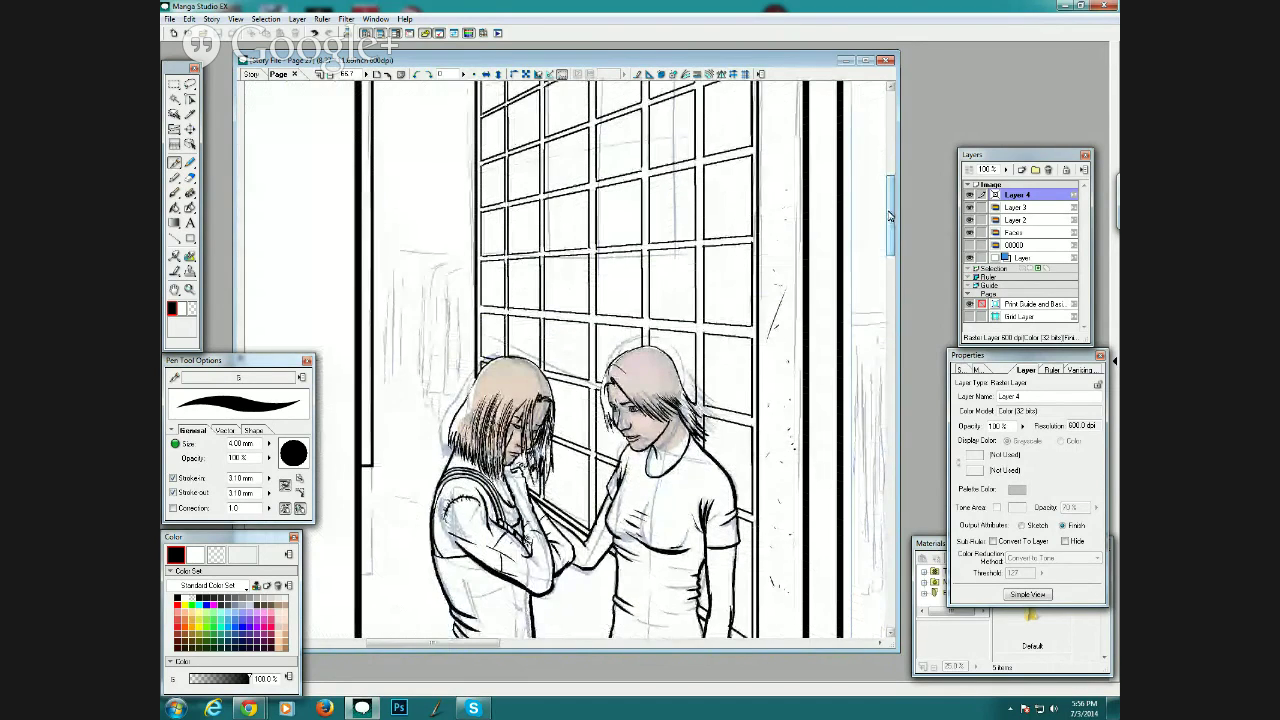
scroll(886, 200, "down", 1)
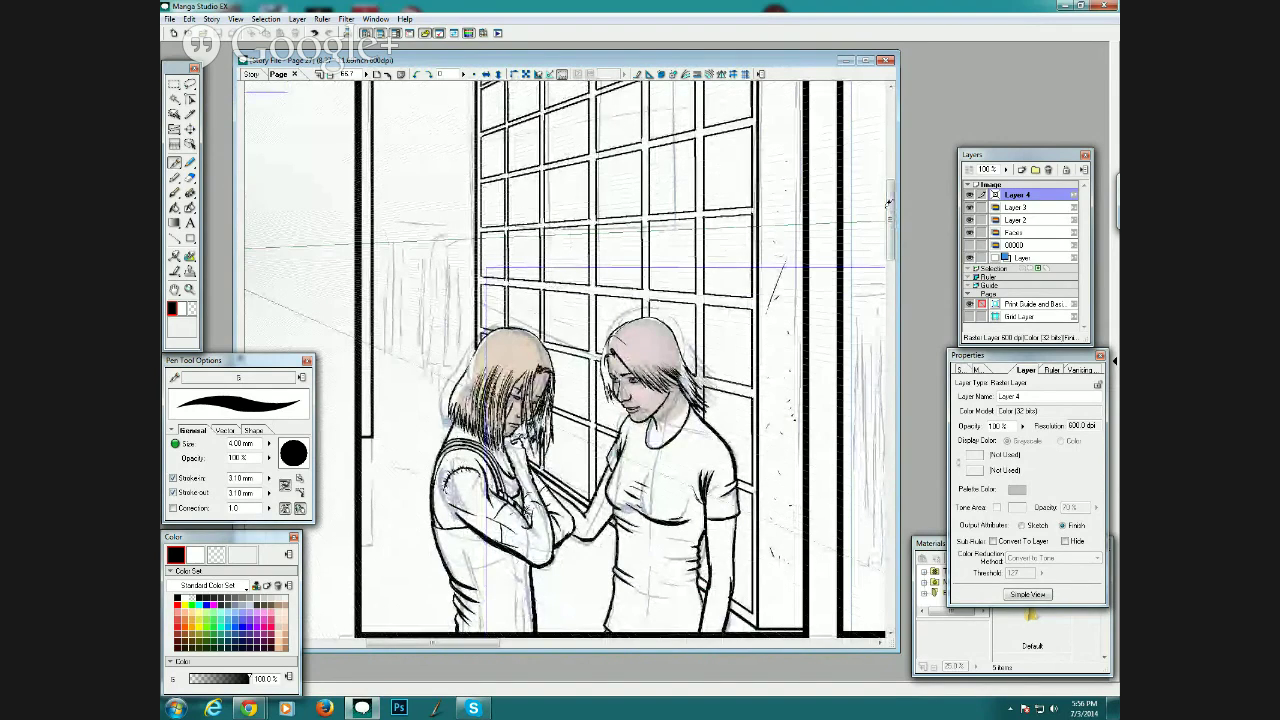
scroll(893, 230, "down", 1)
scroll(895, 243, "up", 1)
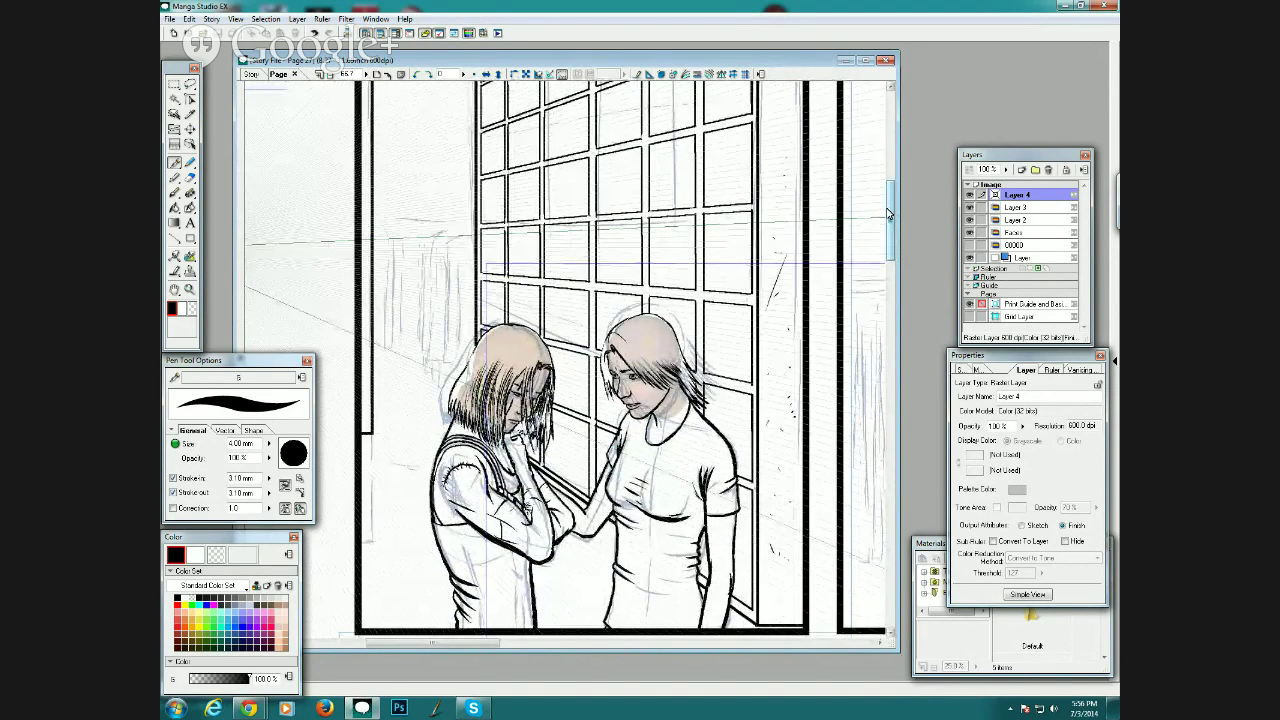
left_click(189, 289)
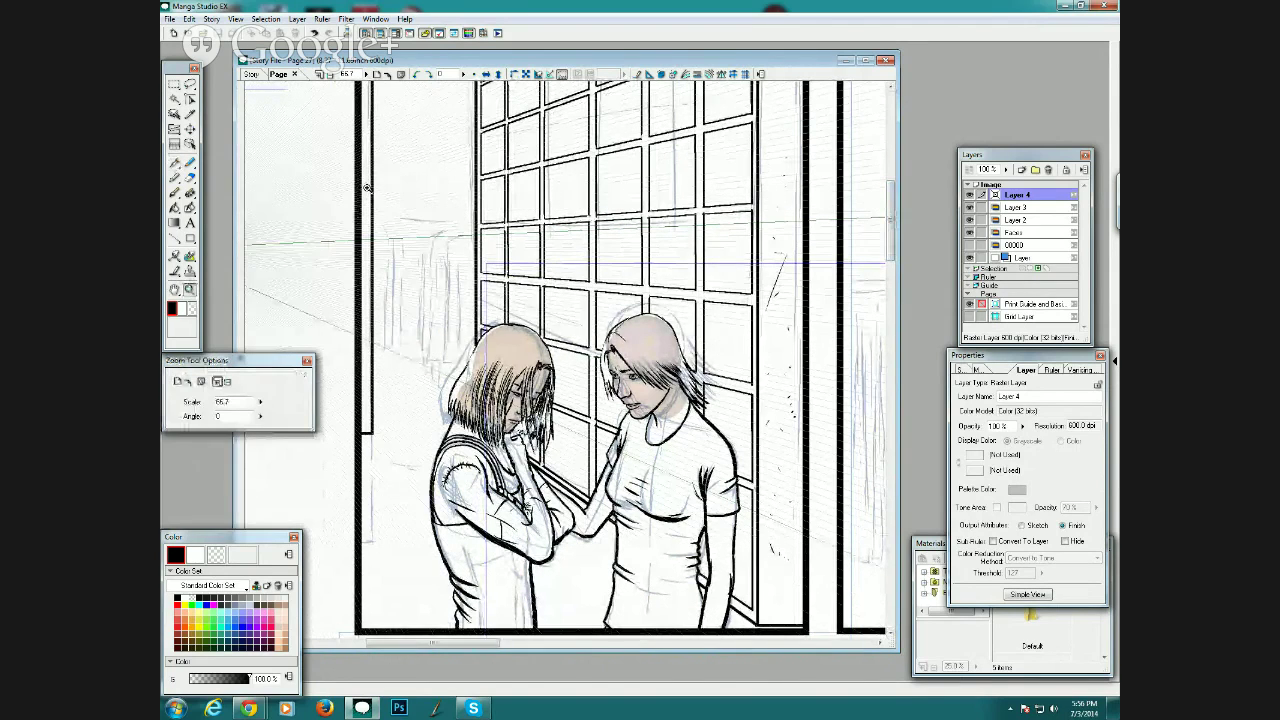
scroll(893, 274, "up", 5)
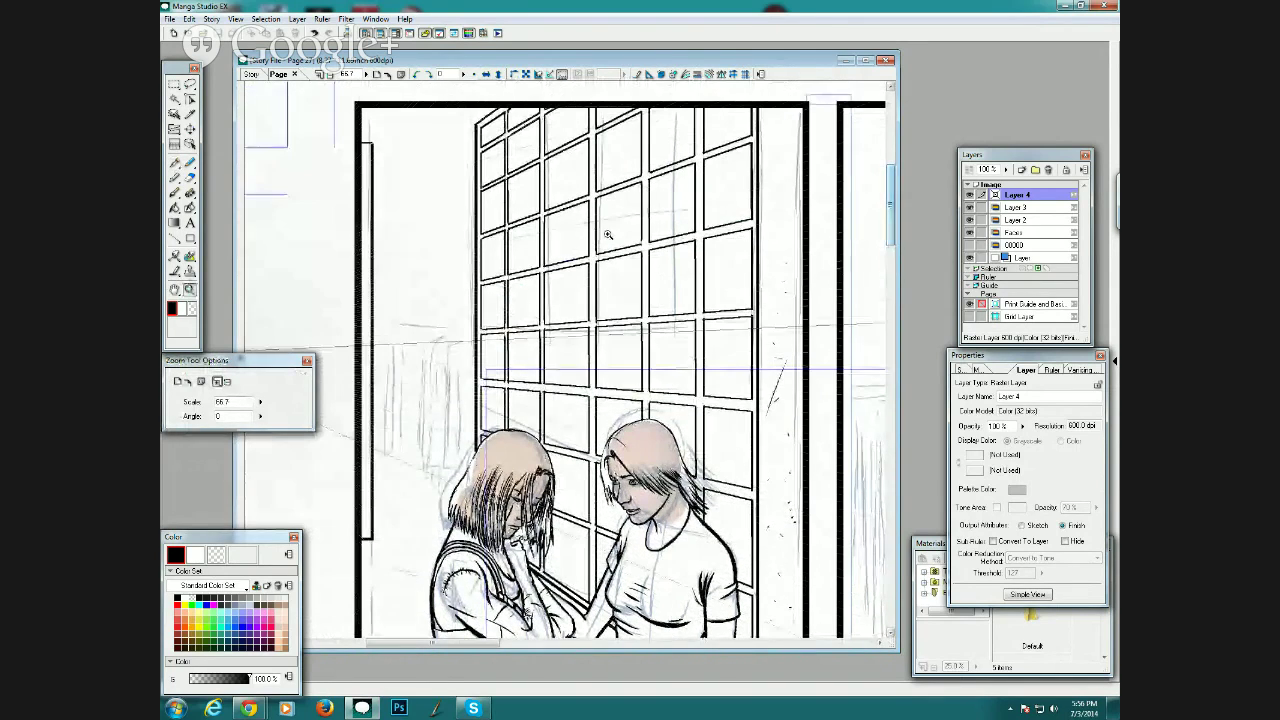
left_click(175, 162)
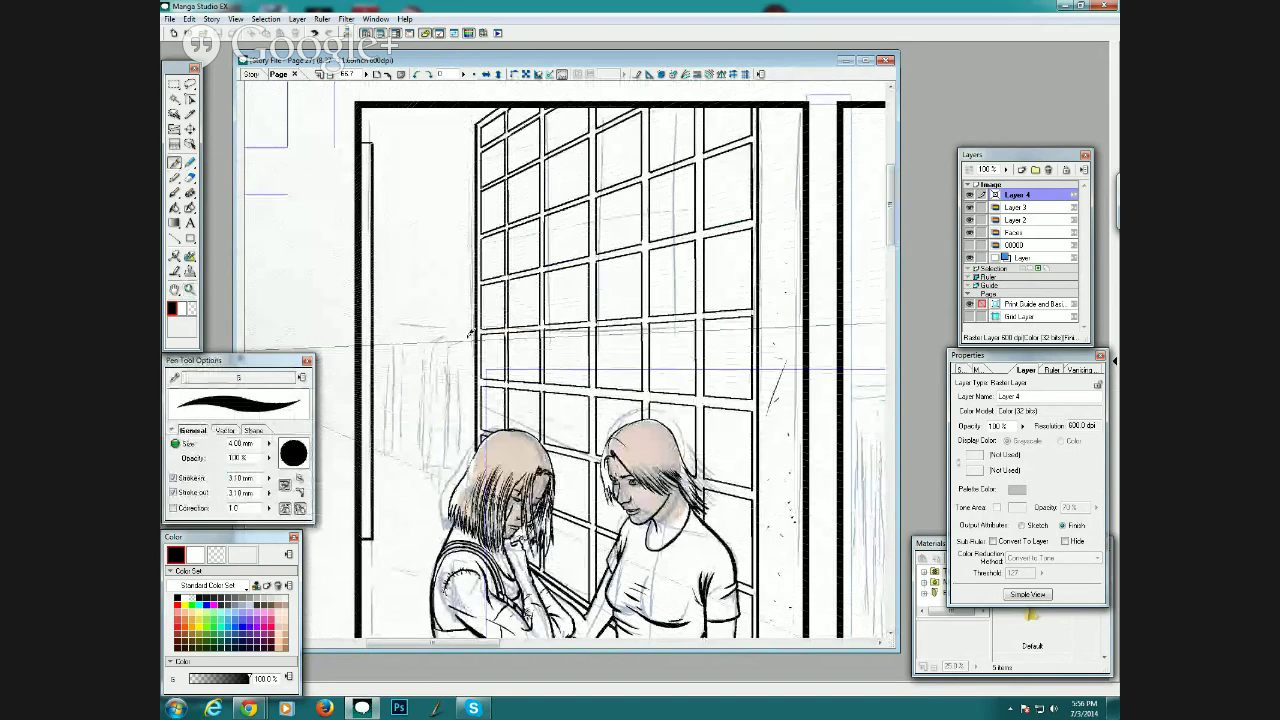
mouse_move(461, 339)
left_mouse_down()
mouse_move(452, 458)
mouse_move(468, 352)
left_mouse_up()
left_click_drag(463, 397, 472, 353)
left_click_drag(462, 460, 473, 404)
mouse_move(458, 330)
left_mouse_down()
mouse_move(440, 460)
mouse_move(436, 376)
mouse_move(460, 330)
left_mouse_up()
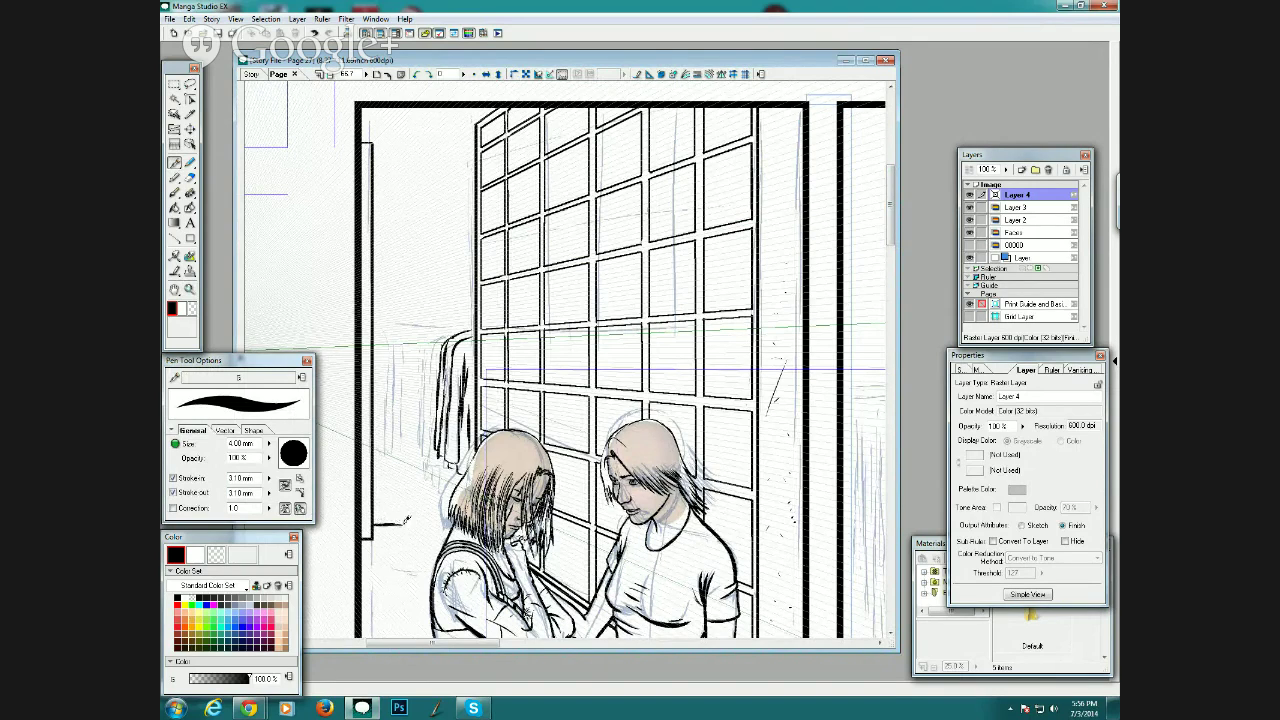
Ink the upright edge and slanted top of the fixture near the left border, and a second hanging garment beside the first.
mouse_move(402, 524)
left_mouse_down()
mouse_move(402, 414)
mouse_move(377, 383)
mouse_move(393, 390)
mouse_move(401, 425)
left_mouse_up()
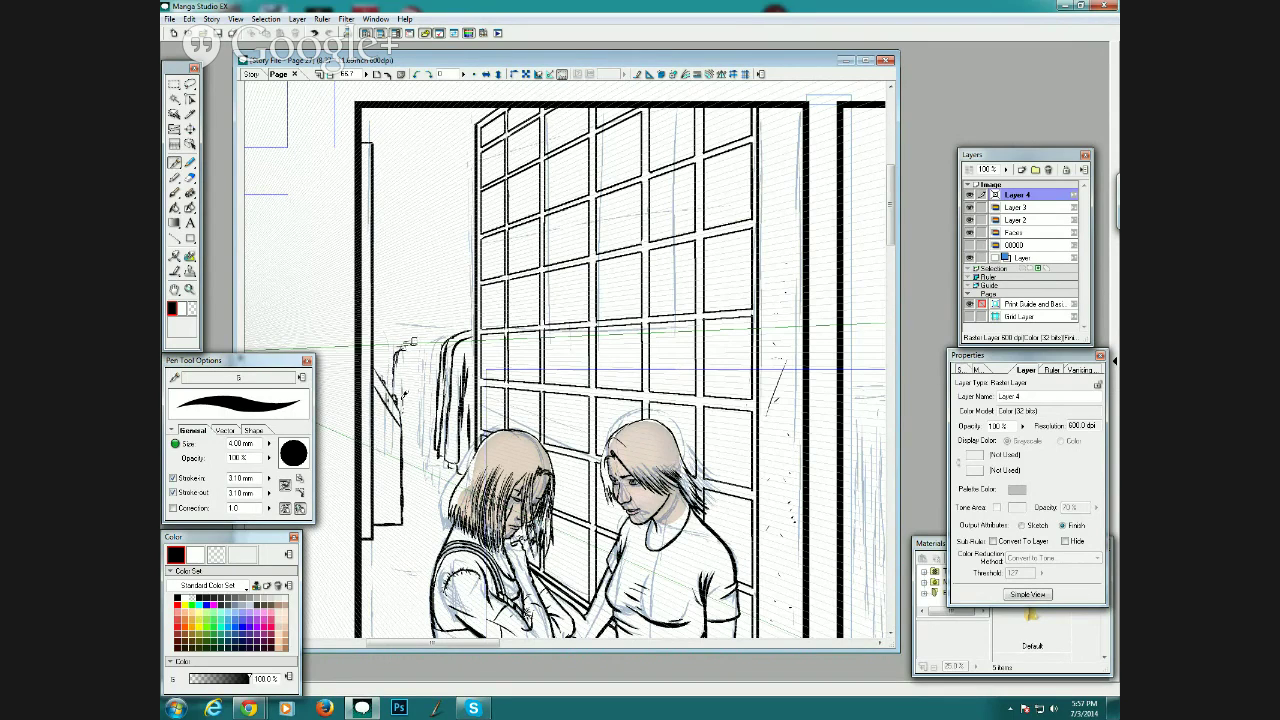
left_click_drag(406, 364, 417, 428)
left_click_drag(417, 428, 418, 375)
mouse_move(434, 428)
left_mouse_down()
mouse_move(430, 350)
mouse_move(437, 412)
left_mouse_up()
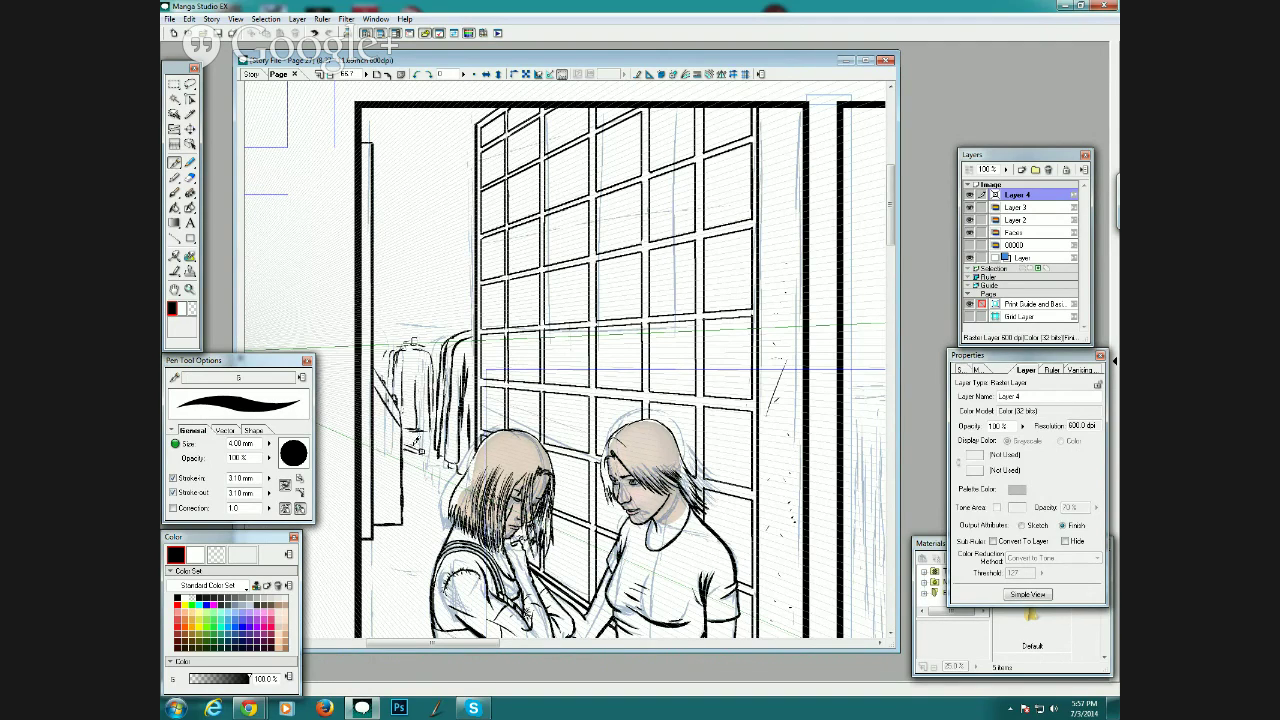
mouse_move(413, 434)
left_mouse_down()
mouse_move(409, 444)
mouse_move(423, 438)
left_mouse_up()
Ink the ceiling lines and a small oval ceiling light to the left of the grid, undoing the unwanted strokes.
left_click_drag(376, 184, 466, 185)
mouse_move(404, 185)
left_mouse_down()
mouse_move(440, 160)
mouse_move(430, 157)
left_mouse_up()
key("ctrl+z")
key("ctrl+z")
left_click_drag(436, 156, 446, 159)
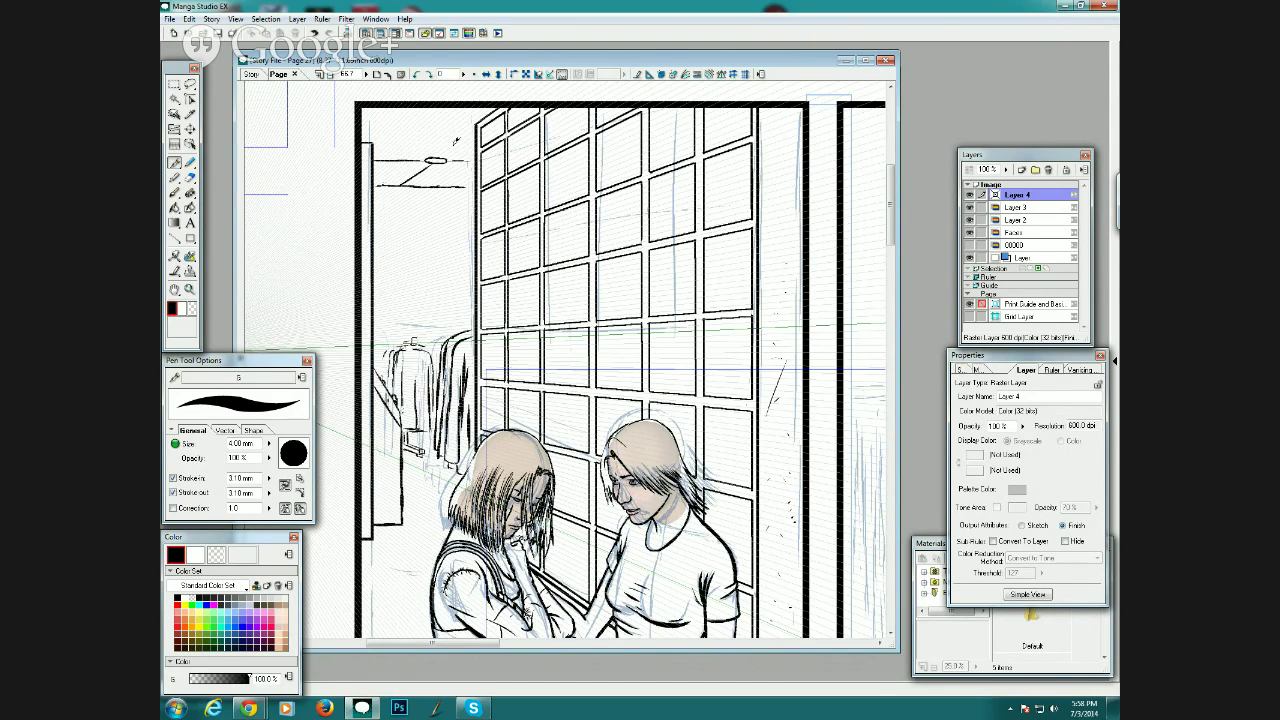
left_click_drag(448, 152, 477, 127)
Bring the neighbouring panels into view and examine the page's upper row at a smaller scale.
left_click_drag(485, 648, 584, 659)
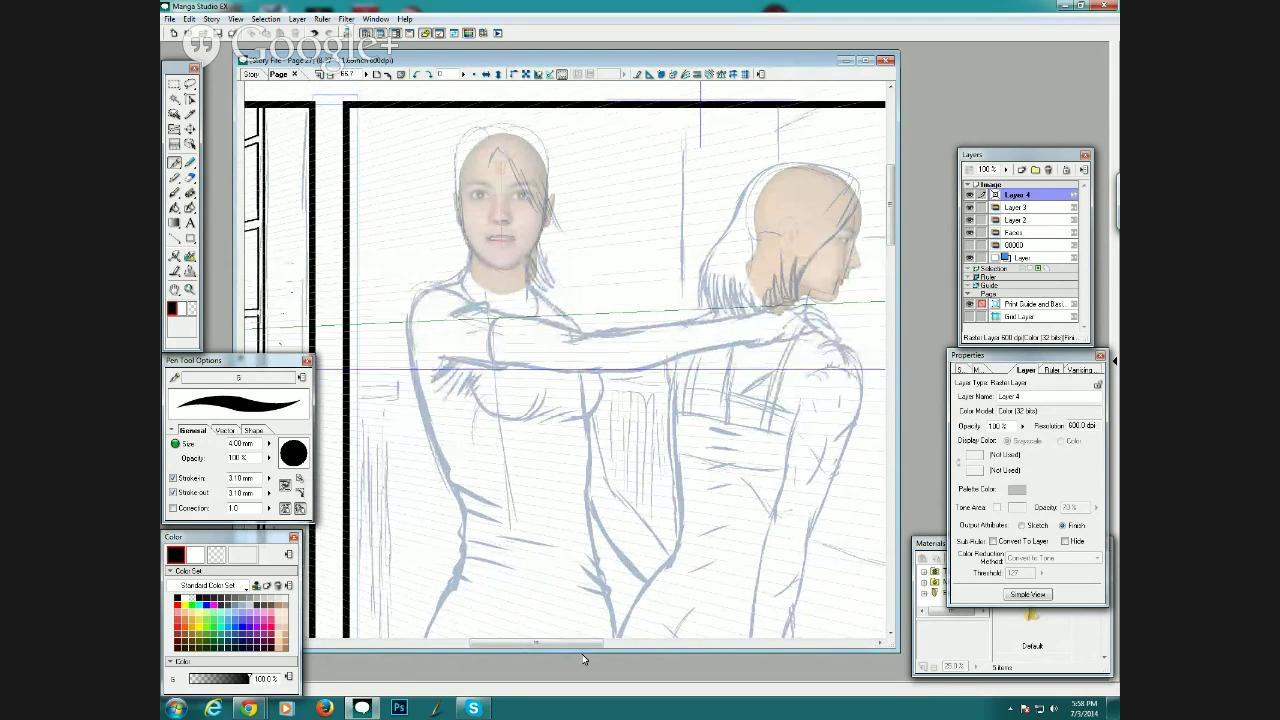
left_click(336, 77)
left_click(336, 77)
left_click(336, 77)
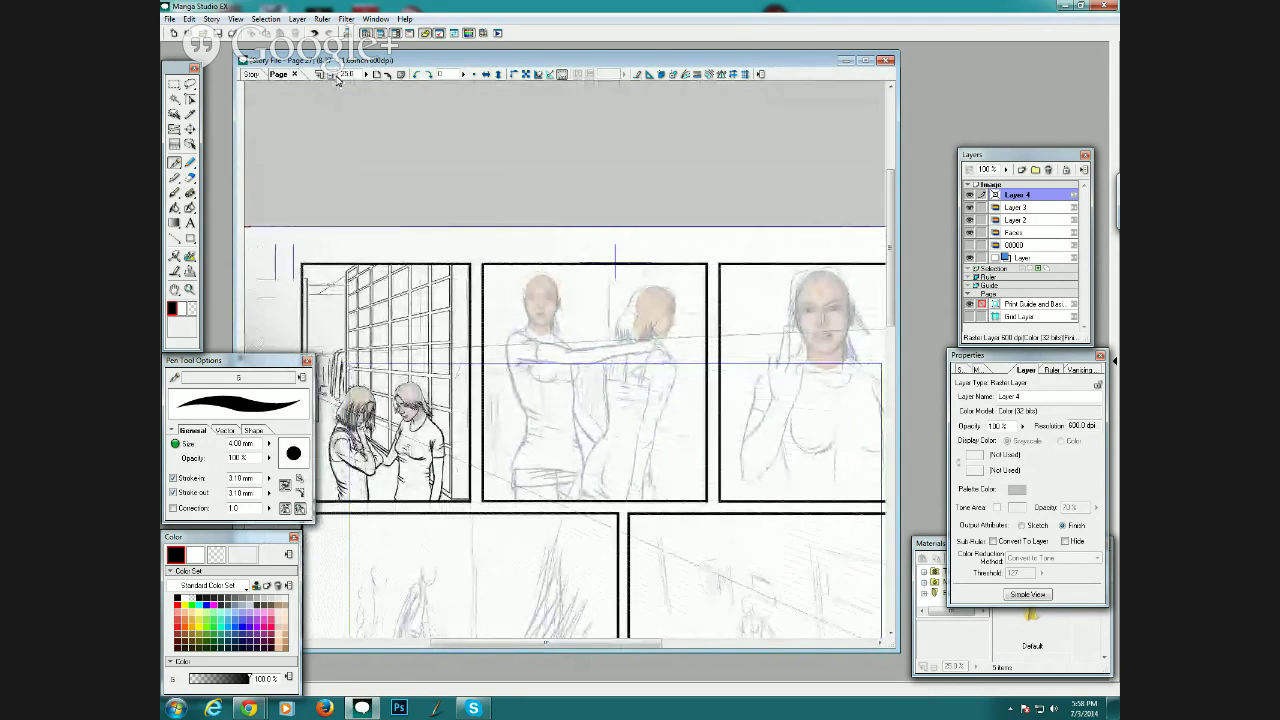
Ink the right woman's upper arm and rounded shoulder in the second panel, with short marks across the shoulder.
left_click(190, 289)
left_click_drag(474, 252, 728, 516)
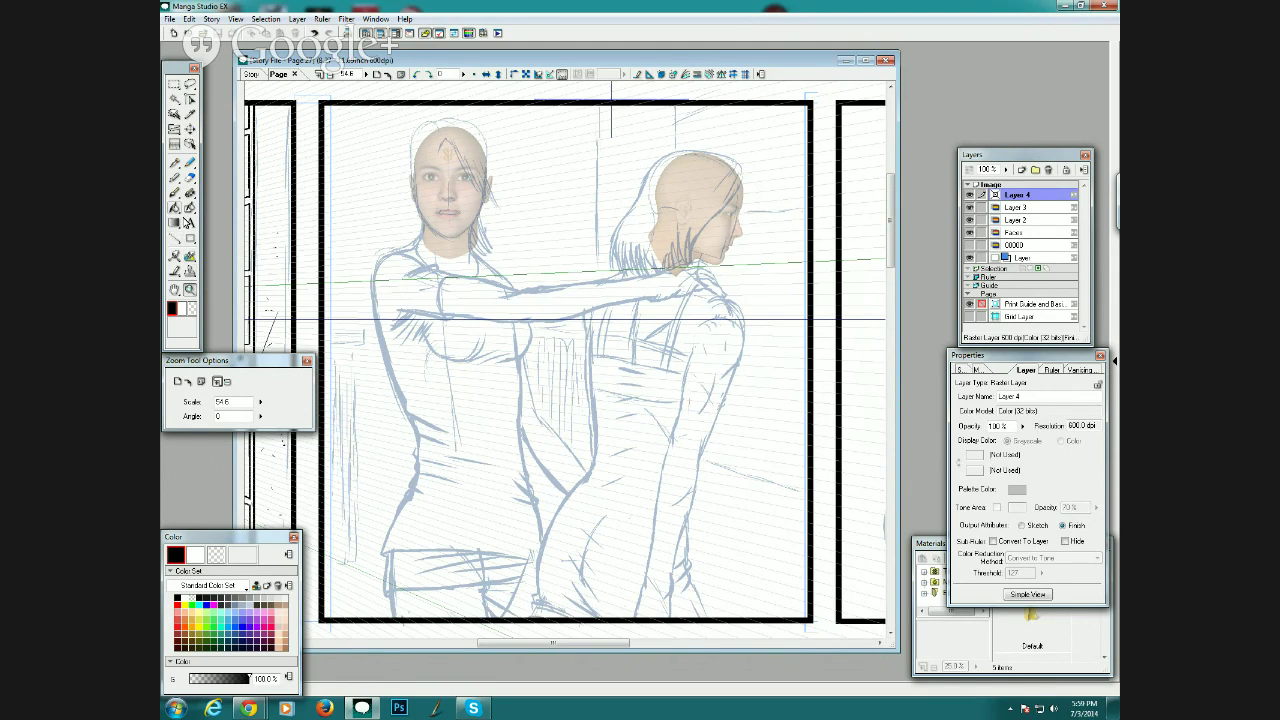
left_click(175, 162)
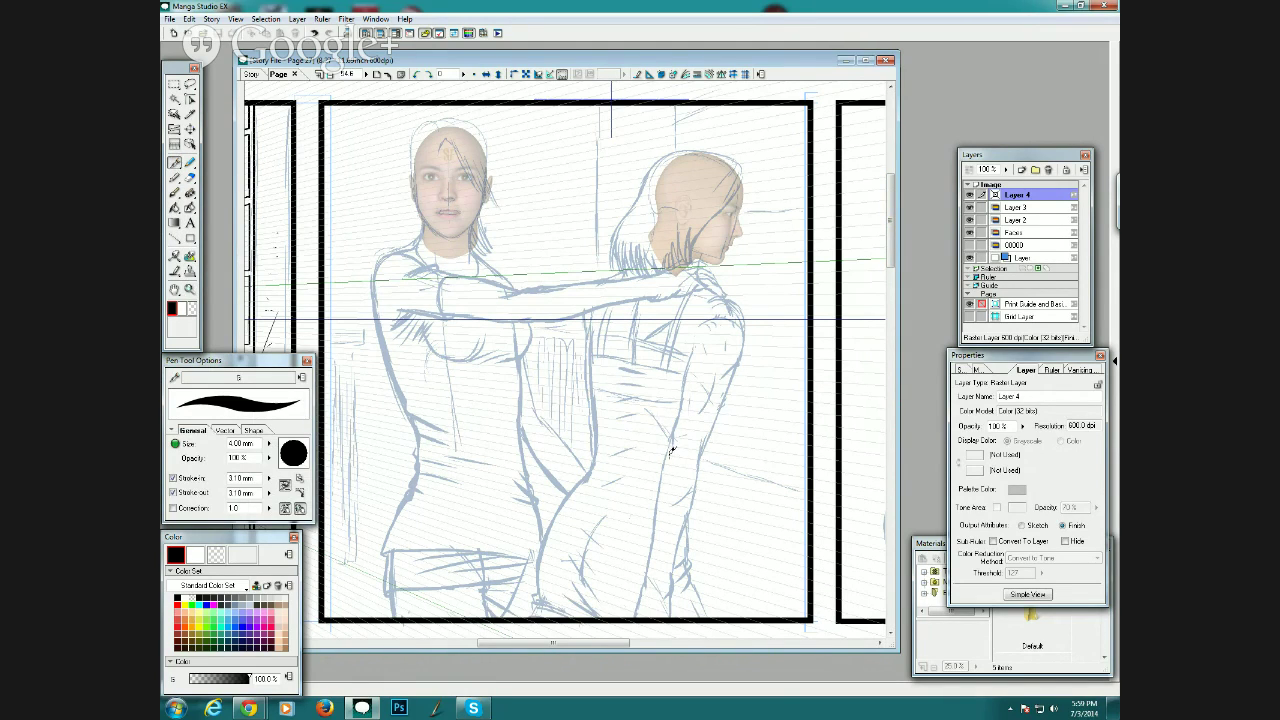
mouse_move(670, 441)
left_mouse_down()
mouse_move(668, 458)
mouse_move(697, 338)
left_mouse_up()
mouse_move(690, 390)
left_mouse_down()
mouse_move(694, 414)
mouse_move(719, 360)
left_mouse_up()
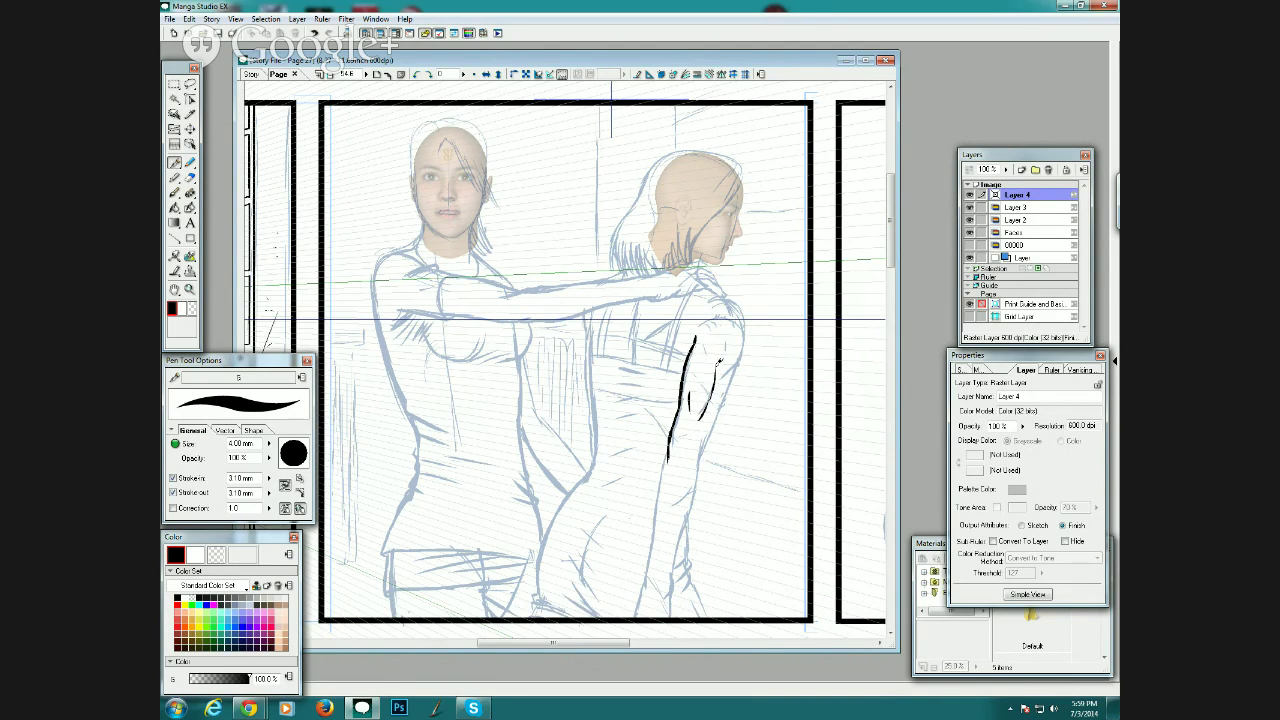
mouse_move(701, 418)
left_mouse_down()
mouse_move(721, 351)
mouse_move(730, 339)
mouse_move(740, 356)
mouse_move(747, 338)
mouse_move(731, 294)
mouse_move(748, 312)
mouse_move(746, 338)
mouse_move(728, 298)
left_mouse_up()
left_click_drag(709, 317, 722, 308)
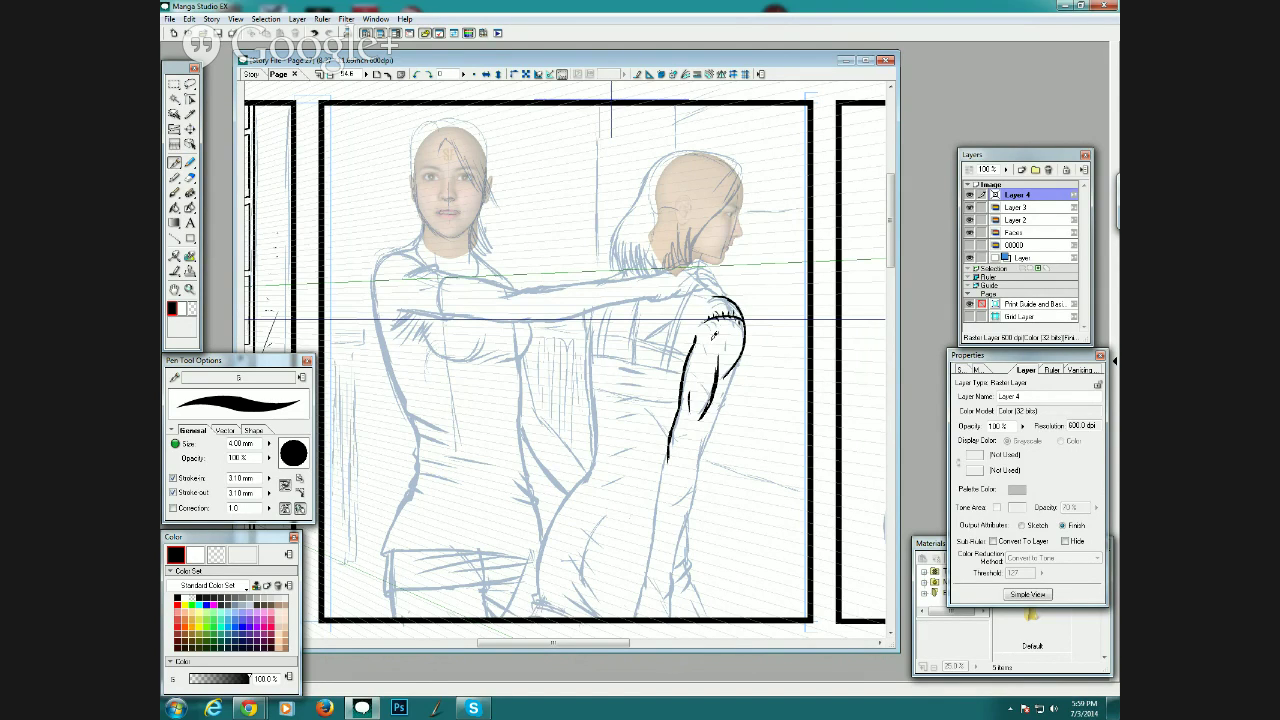
Ink the right woman's elbow and forearm down to the panel's lower border, redoing the outer contour stroke.
left_click_drag(701, 450, 728, 390)
key("ctrl+z")
left_click_drag(704, 448, 741, 355)
mouse_move(669, 446)
left_mouse_down()
mouse_move(643, 584)
mouse_move(675, 562)
mouse_move(705, 466)
mouse_move(705, 414)
left_mouse_up()
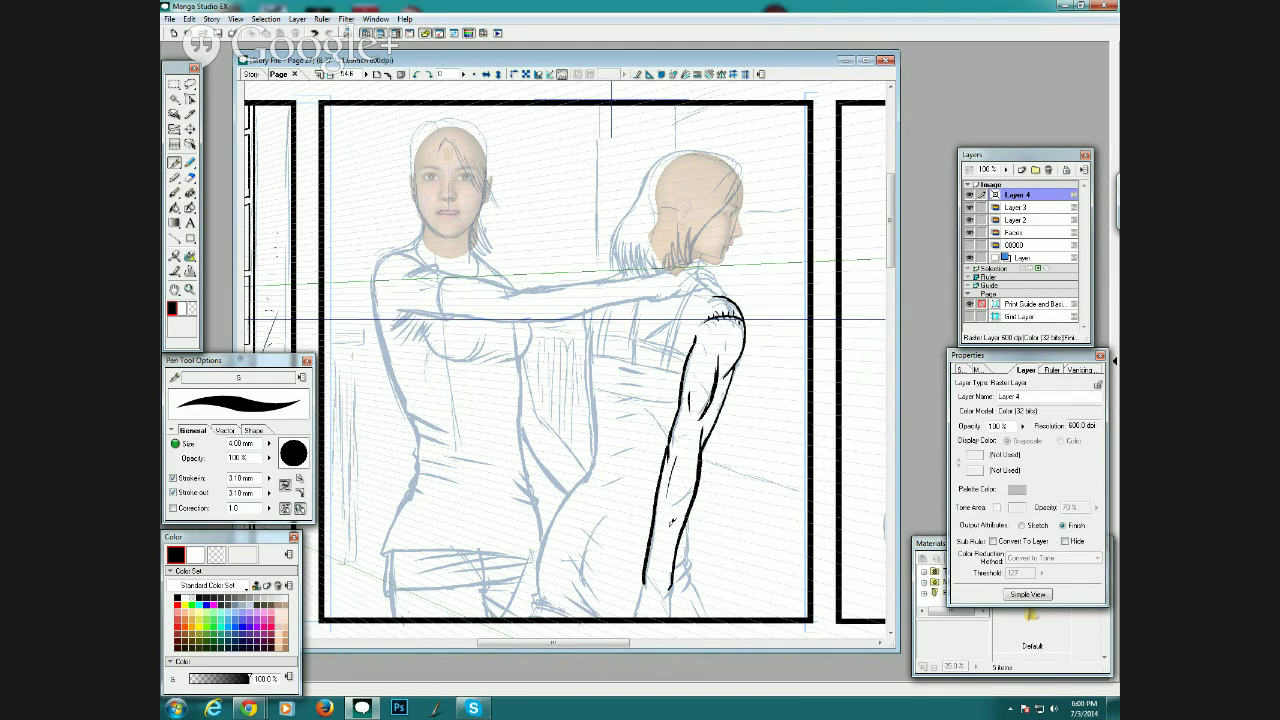
left_click_drag(671, 532, 687, 494)
left_click_drag(680, 468, 698, 466)
left_click_drag(635, 601, 635, 616)
mouse_move(673, 583)
left_mouse_down()
mouse_move(668, 615)
mouse_move(669, 604)
left_mouse_up()
Ink the right woman's torso and hip contours, with cloth folds at the waist and behind her arm.
mouse_move(532, 606)
left_mouse_down()
mouse_move(566, 608)
mouse_move(540, 595)
mouse_move(556, 591)
mouse_move(538, 593)
mouse_move(553, 522)
mouse_move(595, 459)
mouse_move(598, 315)
left_mouse_up()
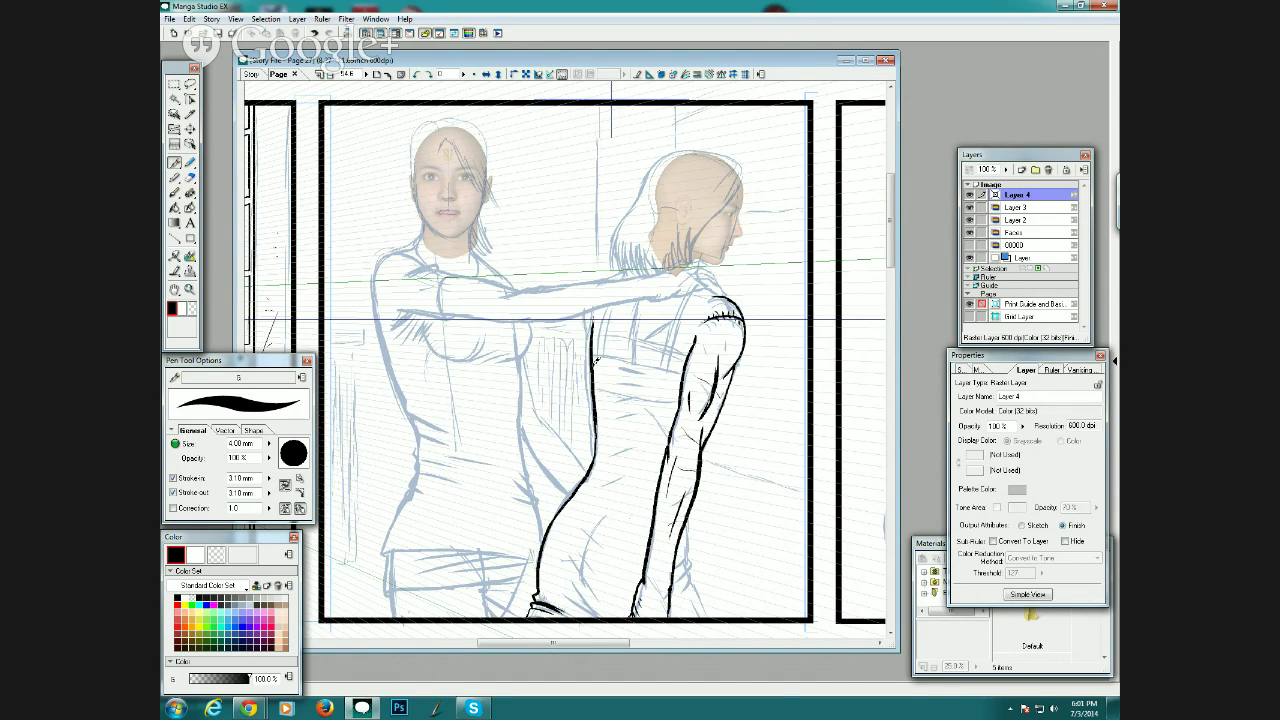
left_click_drag(559, 586, 604, 612)
mouse_move(566, 540)
left_mouse_down()
mouse_move(600, 598)
mouse_move(593, 553)
left_mouse_up()
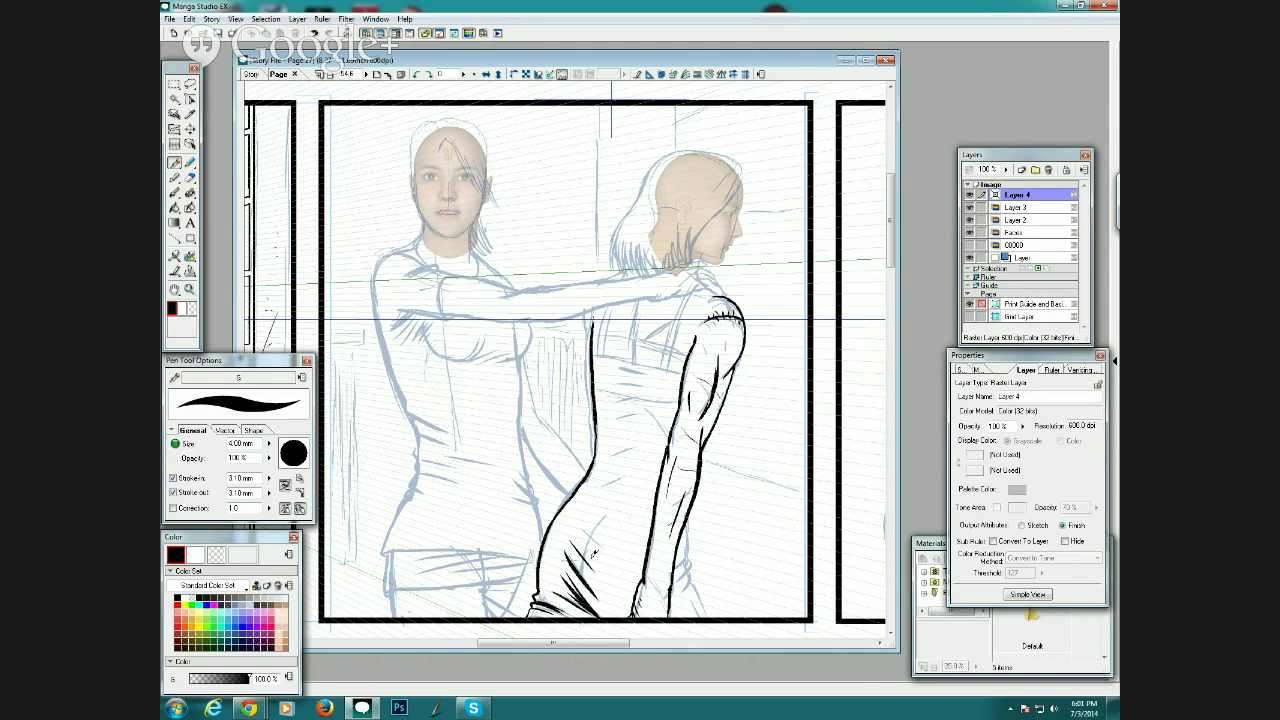
mouse_move(684, 557)
left_mouse_down()
mouse_move(680, 569)
mouse_move(690, 510)
left_mouse_up()
mouse_move(688, 554)
left_mouse_down()
mouse_move(676, 592)
mouse_move(690, 570)
mouse_move(686, 596)
mouse_move(710, 616)
left_mouse_up()
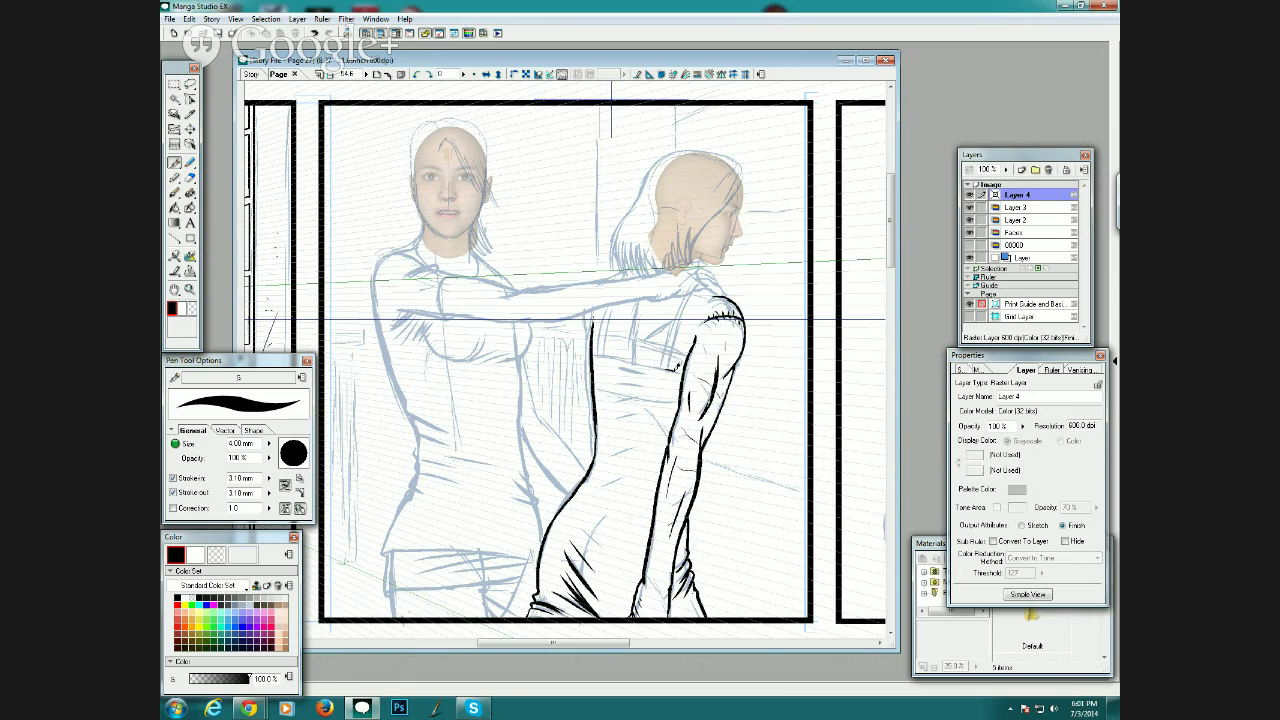
Ink the shoulder straps, upper edge and back creases of the right woman's tank top.
mouse_move(673, 348)
left_mouse_down()
mouse_move(700, 290)
mouse_move(720, 292)
left_mouse_up()
left_click_drag(664, 362, 686, 294)
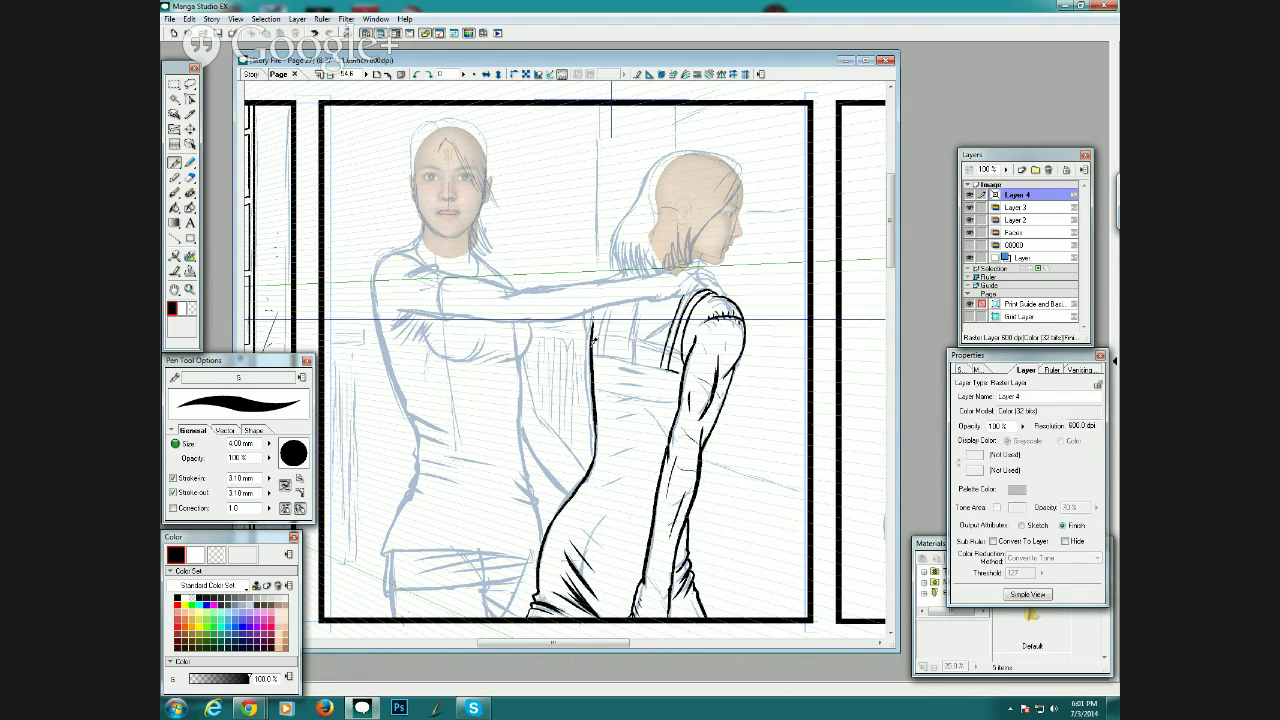
left_click_drag(592, 347, 604, 303)
mouse_move(595, 355)
left_mouse_down()
mouse_move(610, 301)
mouse_move(594, 354)
left_mouse_up()
mouse_move(614, 301)
left_mouse_down()
mouse_move(607, 349)
mouse_move(630, 336)
mouse_move(606, 349)
mouse_move(666, 365)
mouse_move(622, 365)
mouse_move(646, 381)
mouse_move(621, 392)
mouse_move(646, 427)
mouse_move(621, 401)
mouse_move(636, 437)
left_mouse_up()
left_click_drag(619, 430, 630, 442)
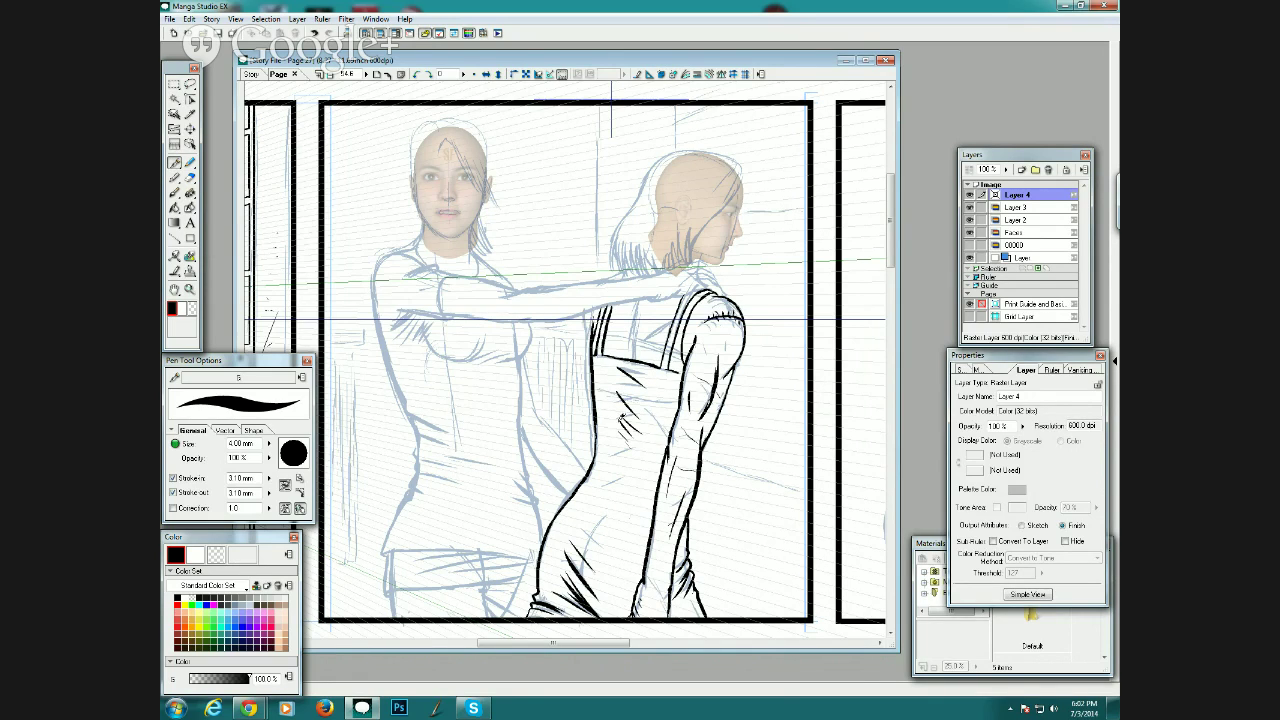
Ink the tank top's outer side edge and the underside of the hand resting on the right woman's shoulder.
left_click_drag(588, 312, 595, 446)
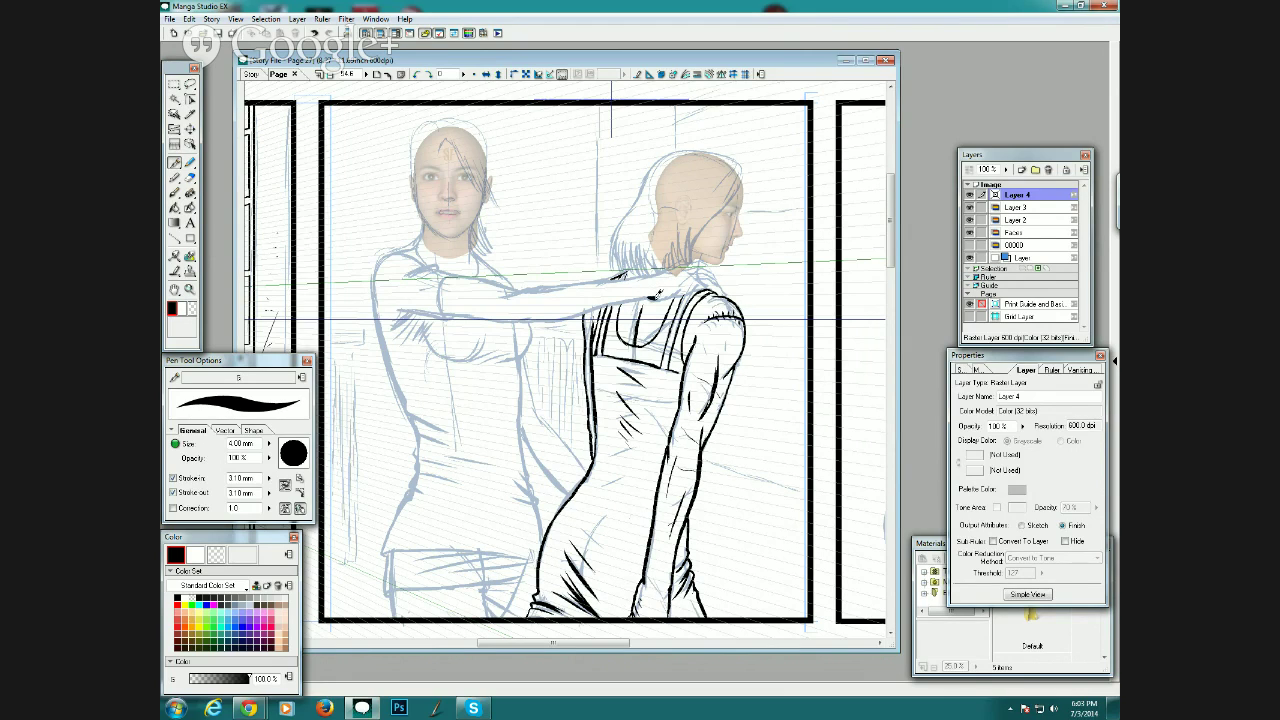
left_click_drag(652, 298, 720, 286)
left_click_drag(723, 289, 733, 297)
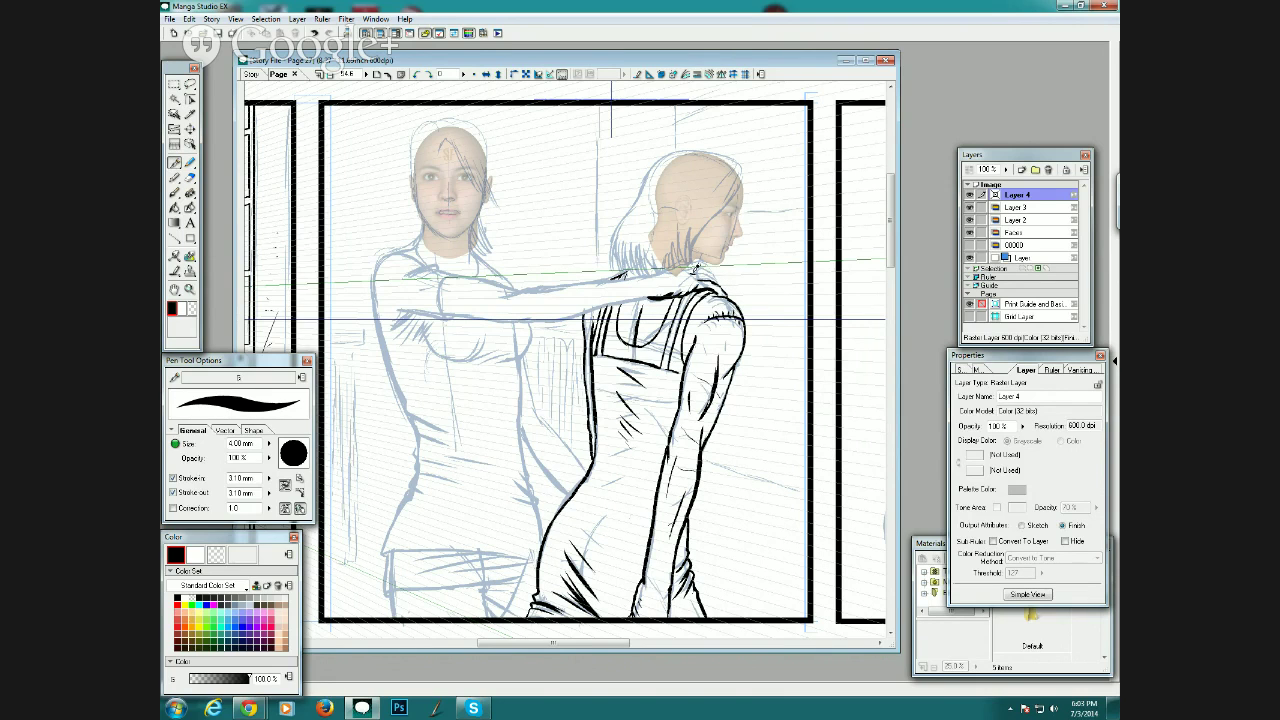
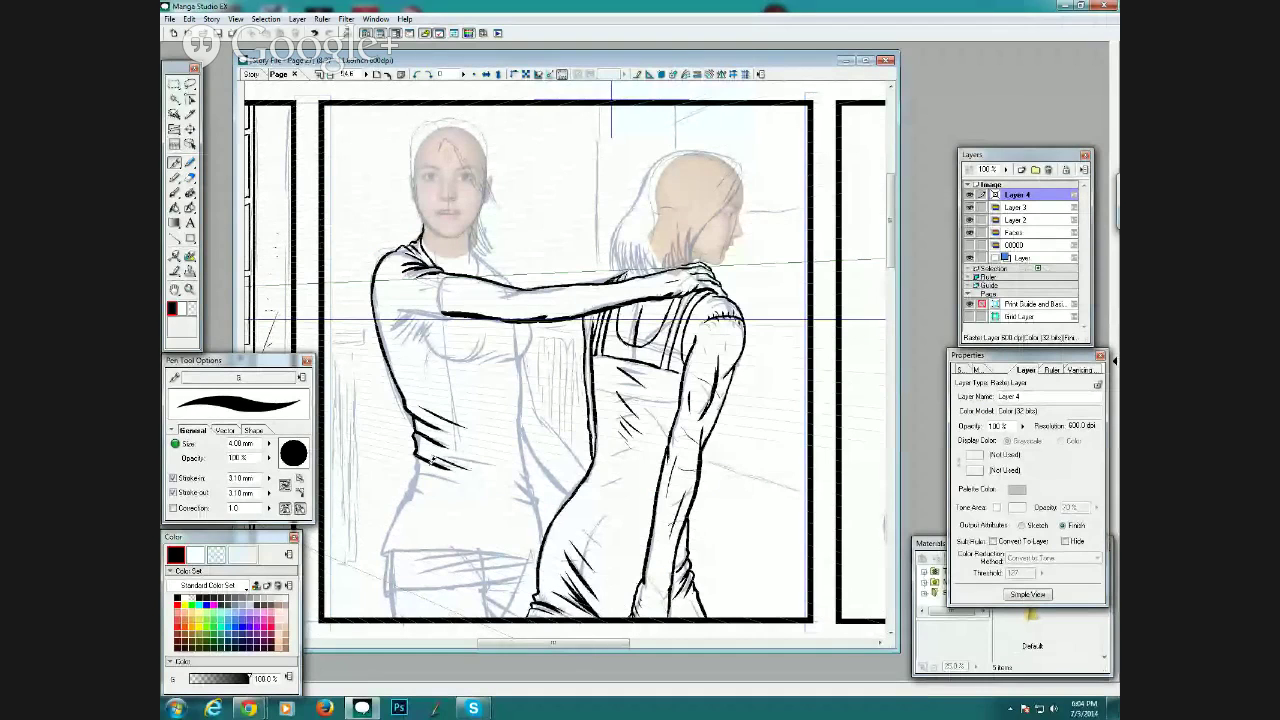
Ink the left woman's hips, the shirt's banded hem with its folds, and the tops of her legs.
mouse_move(419, 456)
left_mouse_down()
mouse_move(482, 489)
mouse_move(423, 472)
mouse_move(408, 485)
mouse_move(464, 518)
mouse_move(455, 487)
mouse_move(504, 503)
mouse_move(503, 475)
mouse_move(408, 491)
mouse_move(383, 561)
mouse_move(500, 560)
left_mouse_up()
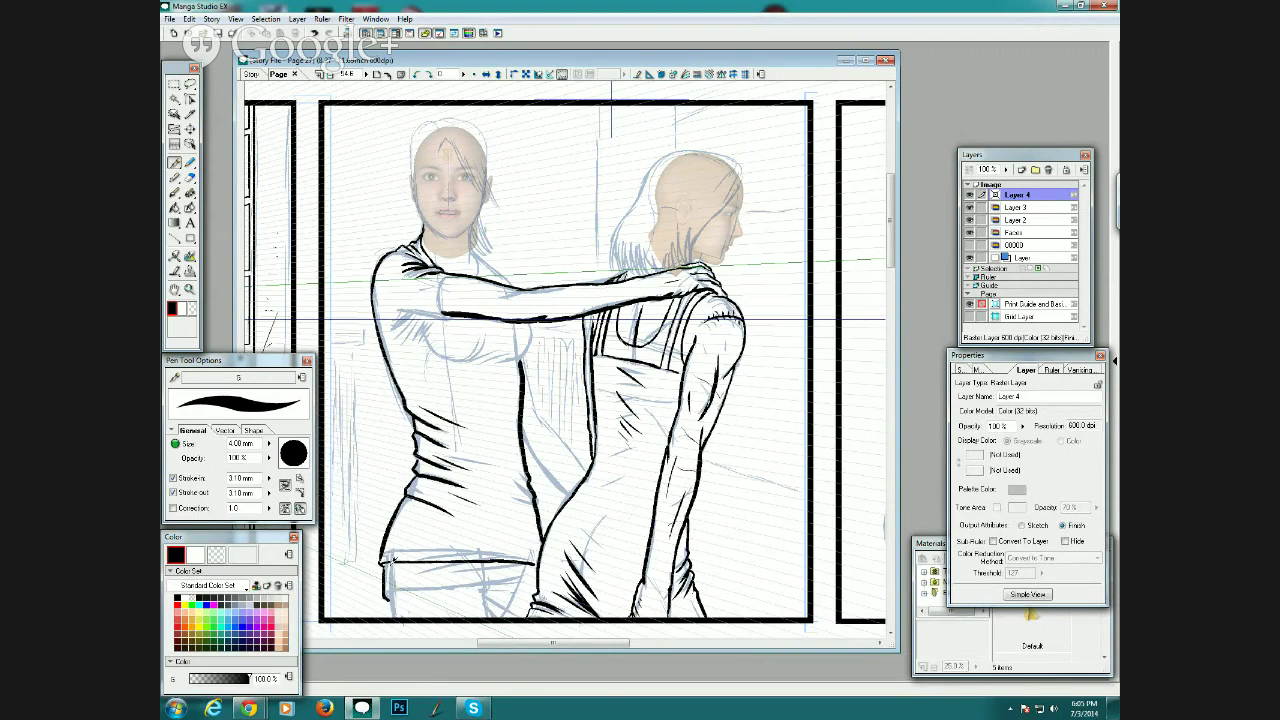
left_click_drag(394, 586, 540, 576)
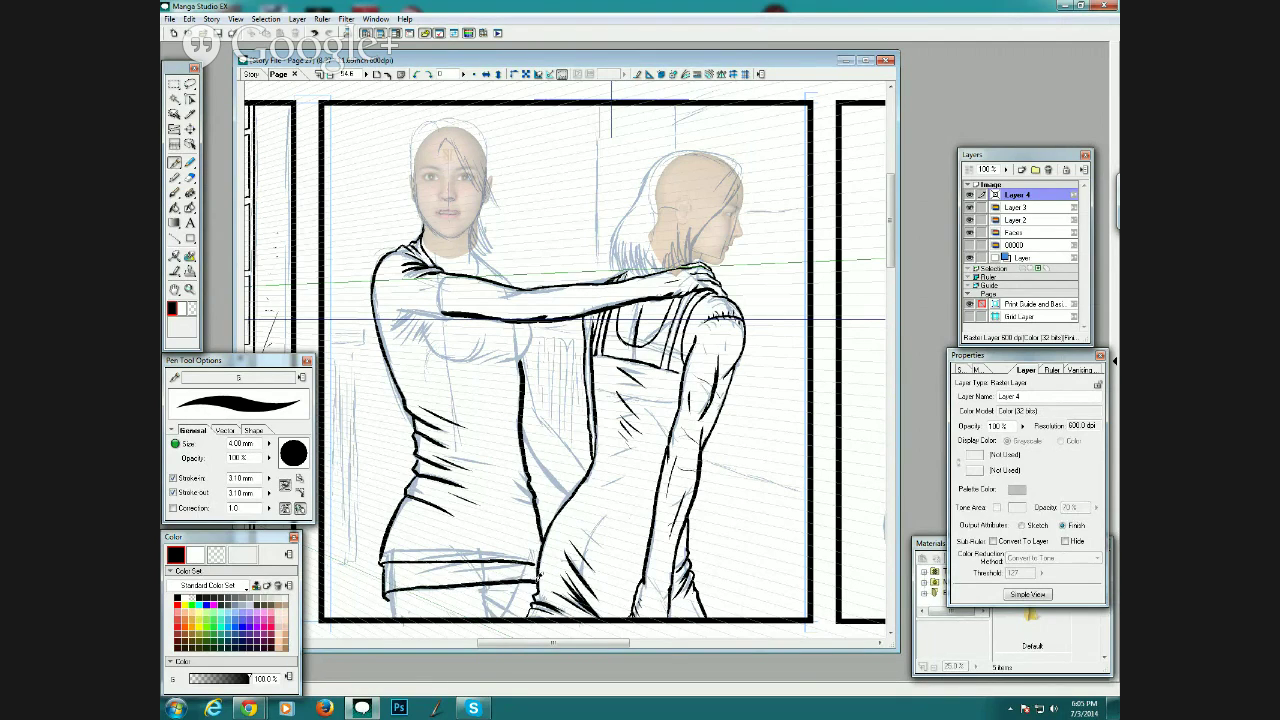
left_click_drag(428, 572, 531, 570)
left_click_drag(494, 566, 536, 566)
left_click_drag(489, 611, 488, 580)
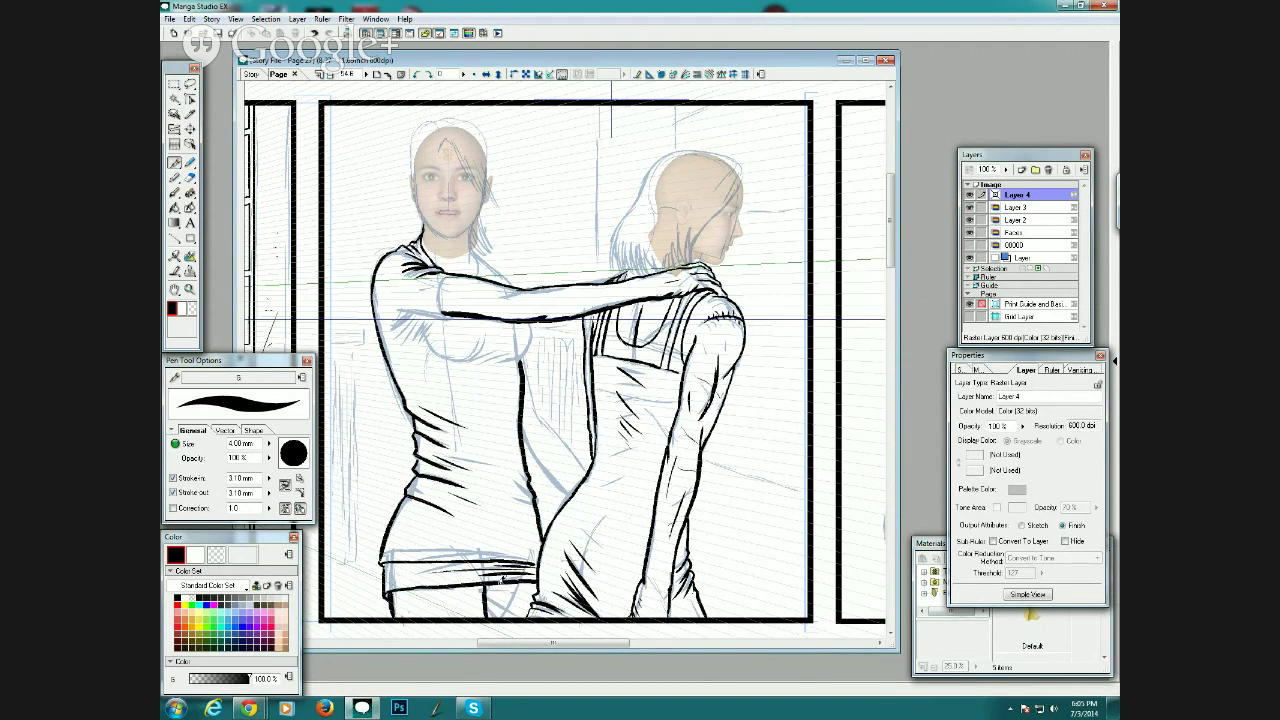
left_click_drag(495, 585, 523, 598)
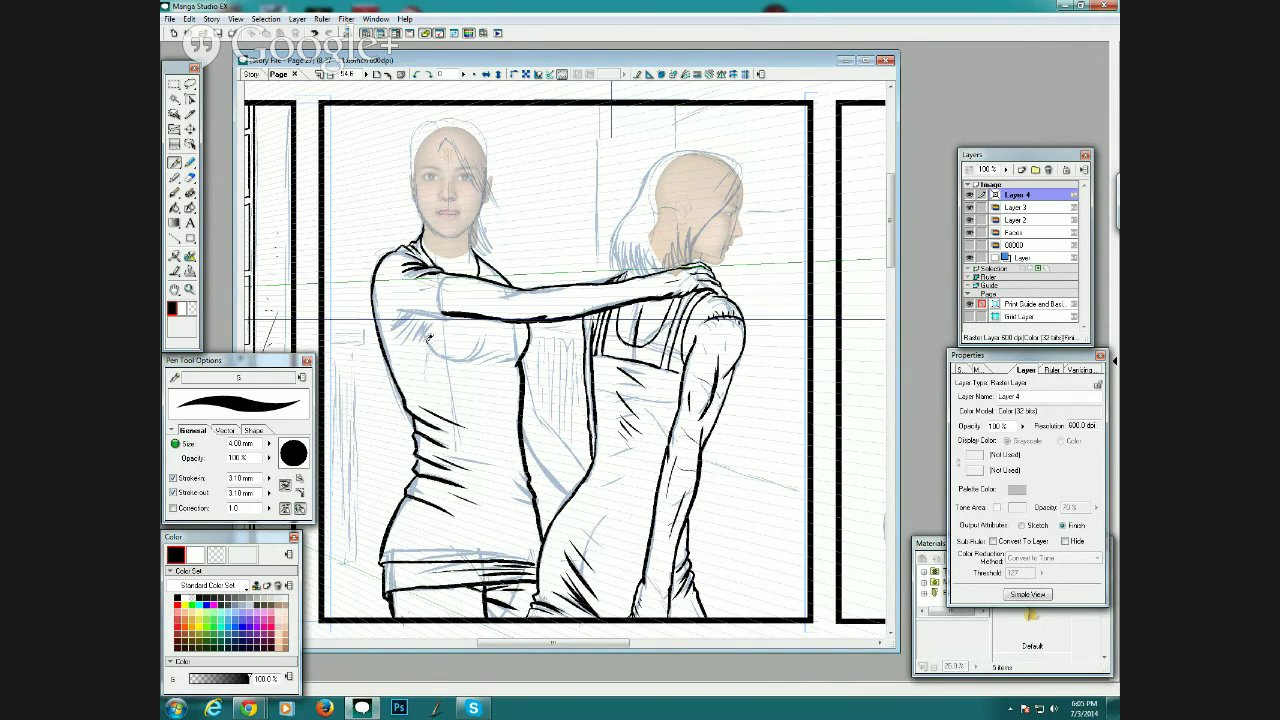
Ink the folds under the left woman's chest and her other arm between the two bodies.
mouse_move(429, 338)
left_mouse_down()
mouse_move(456, 358)
mouse_move(522, 345)
left_mouse_up()
left_click_drag(425, 347, 488, 366)
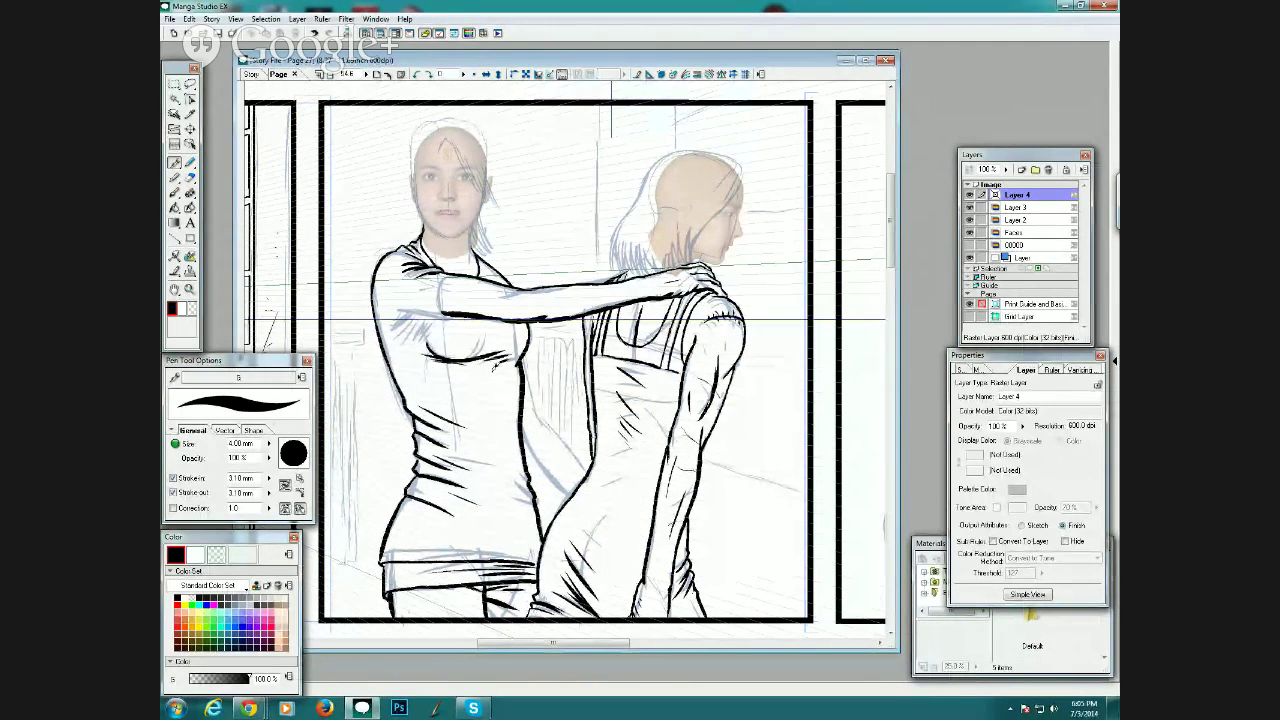
left_click_drag(602, 63, 605, 62)
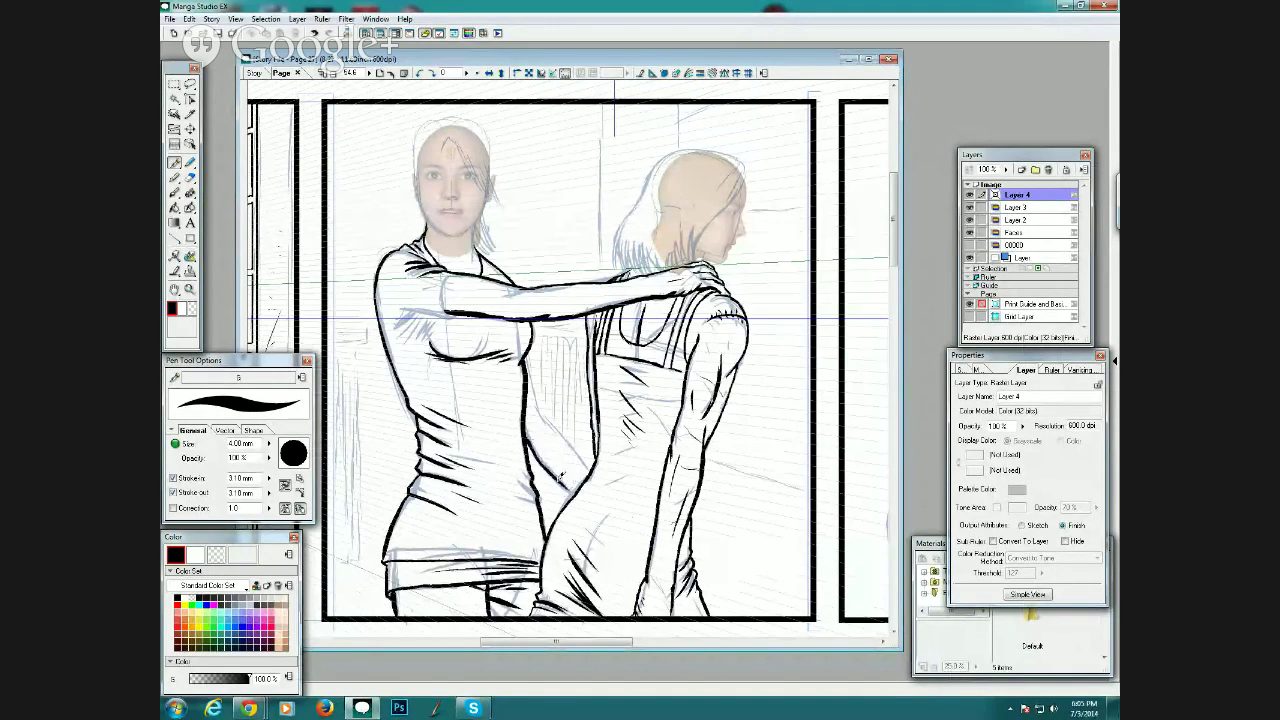
left_click_drag(530, 441, 570, 489)
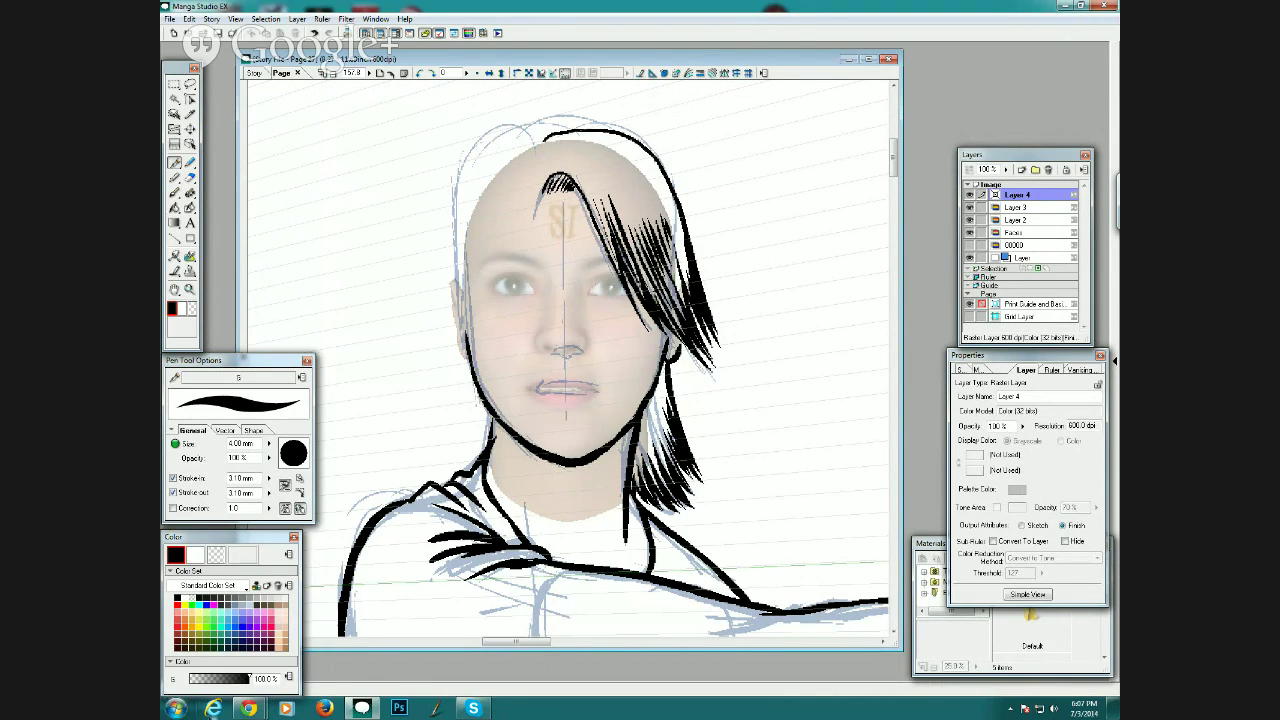
mouse_move(247, 708)
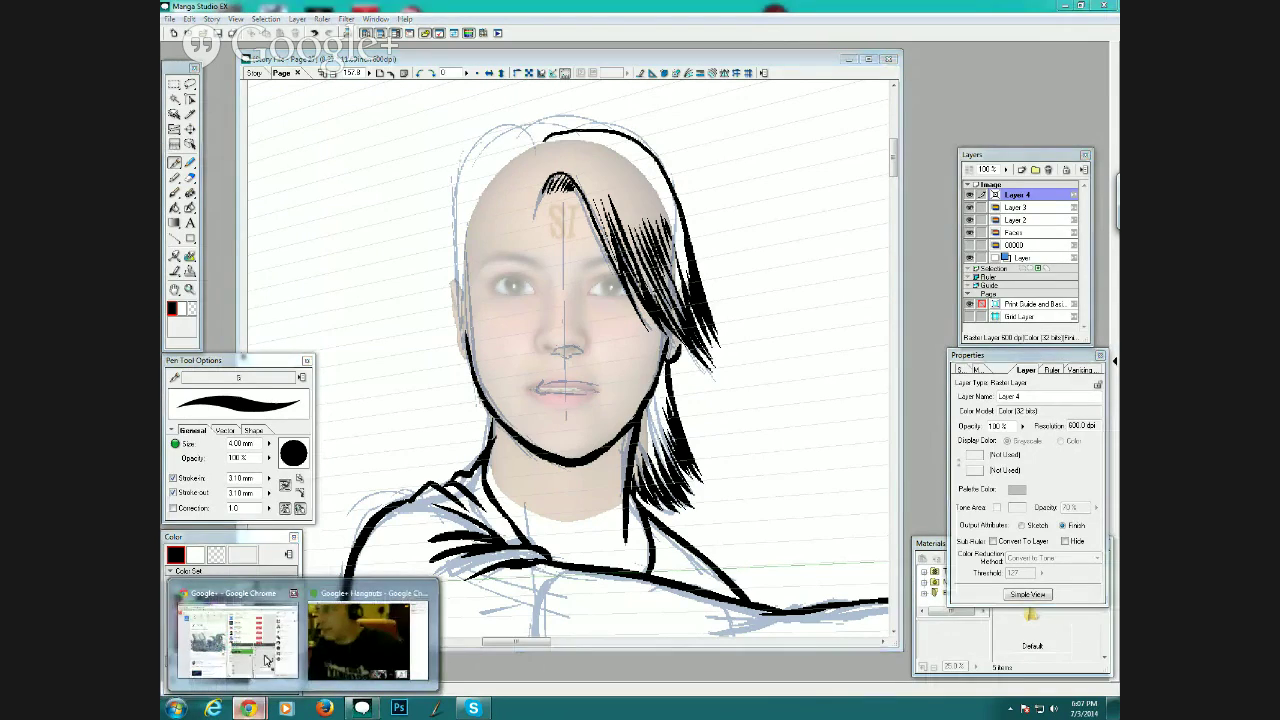
mouse_move(222, 647)
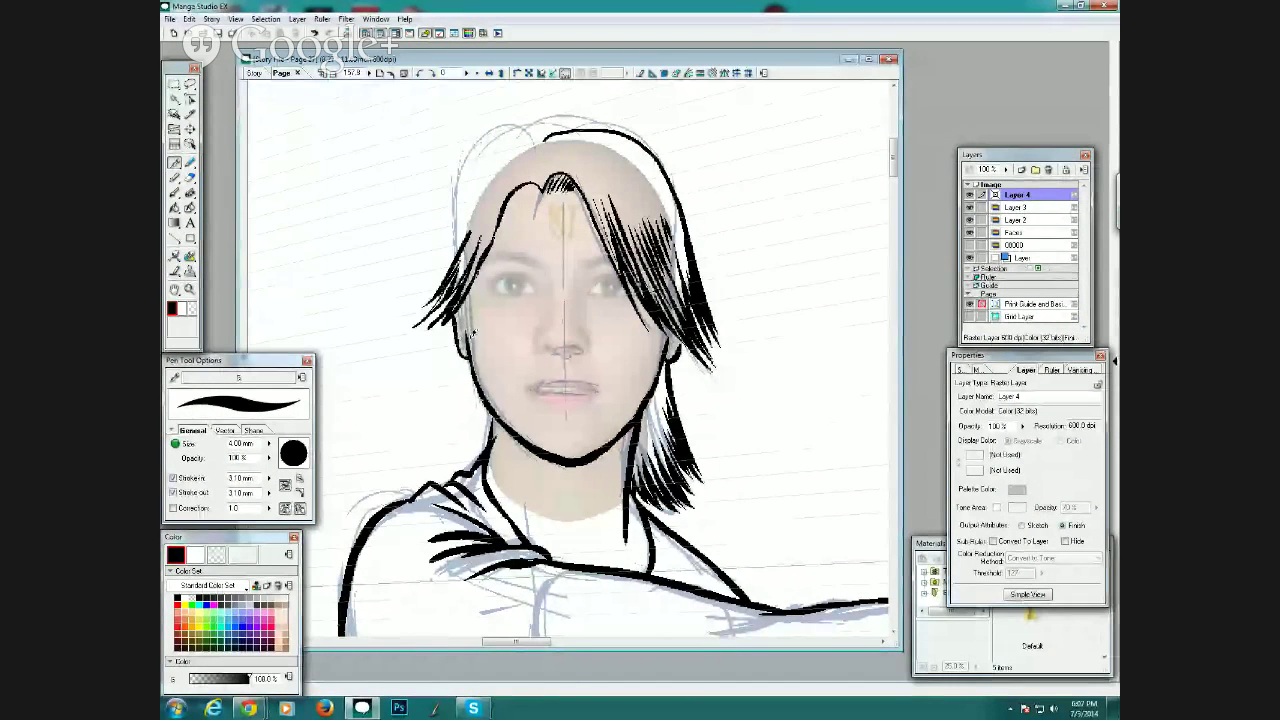
Ink the left woman's hair on the left side of her face, from the crown outline to the pointed neck-length locks.
left_click_drag(463, 338, 419, 463)
mouse_move(455, 413)
left_mouse_down()
mouse_move(423, 482)
mouse_move(438, 470)
mouse_move(446, 482)
left_mouse_up()
left_click_drag(482, 432, 460, 470)
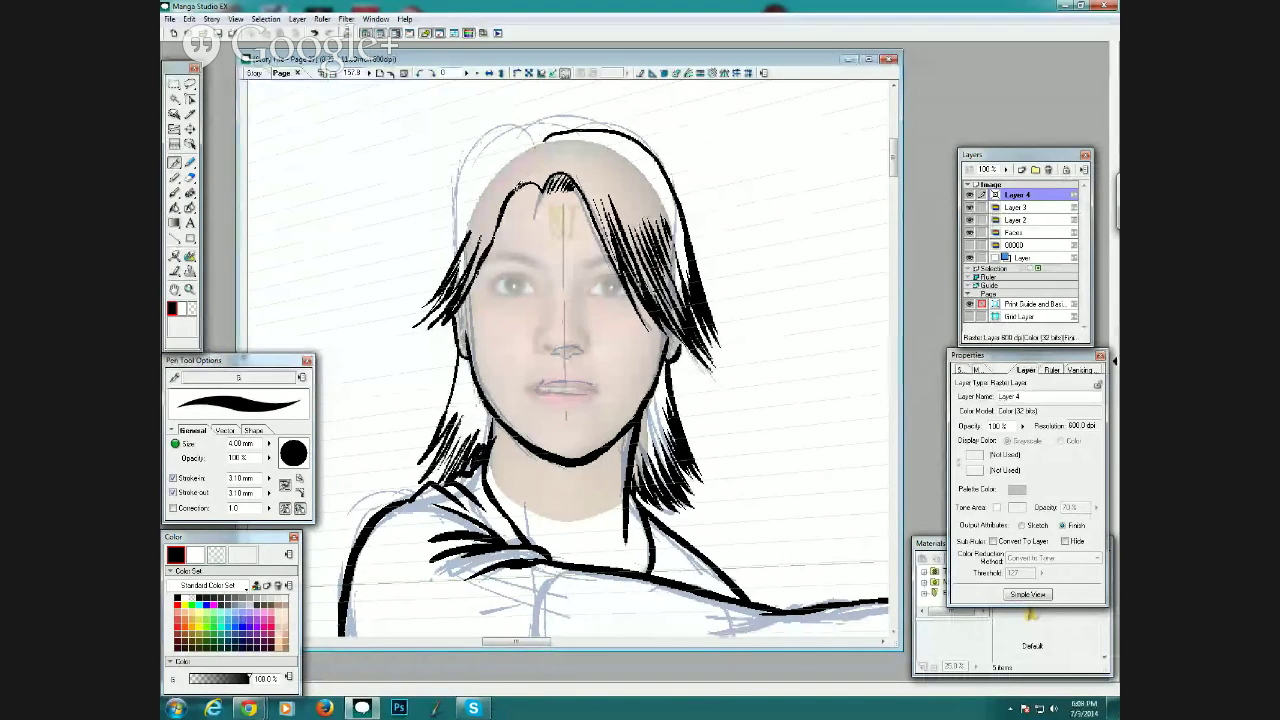
left_click_drag(518, 180, 550, 194)
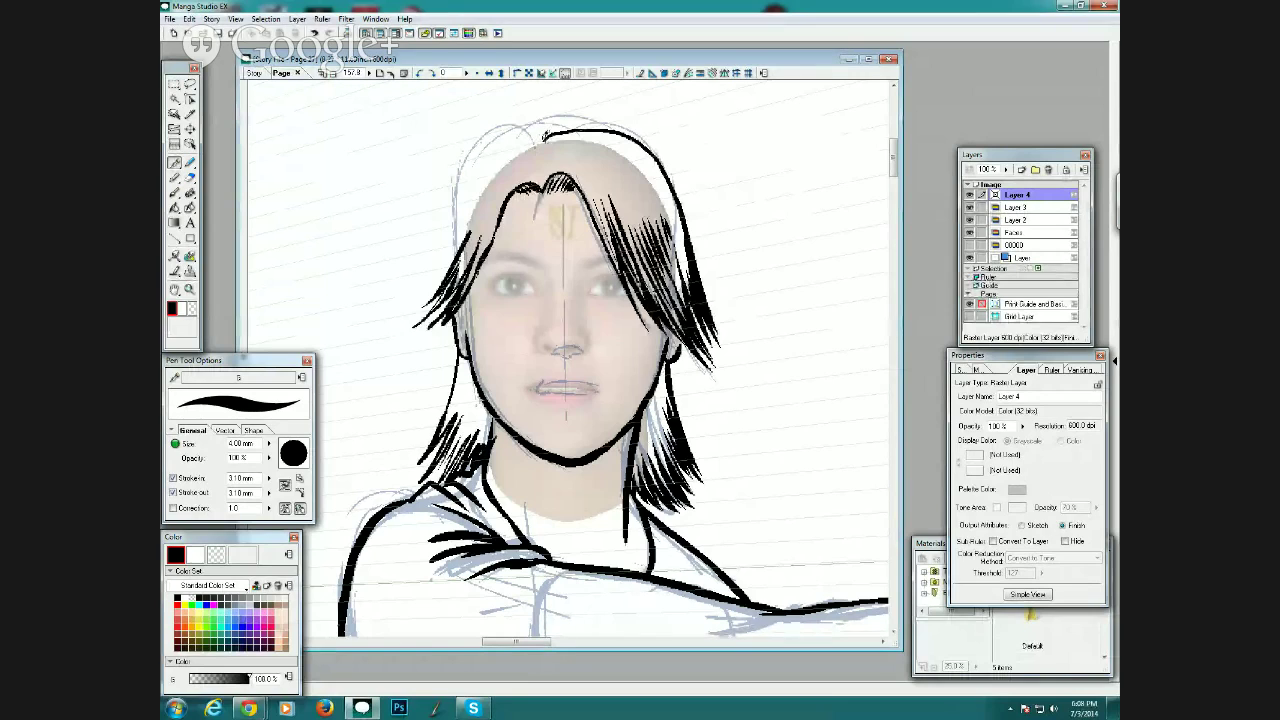
mouse_move(550, 128)
left_mouse_down()
mouse_move(456, 224)
mouse_move(434, 278)
left_mouse_up()
left_click_drag(456, 232, 414, 310)
left_click_drag(446, 276, 418, 306)
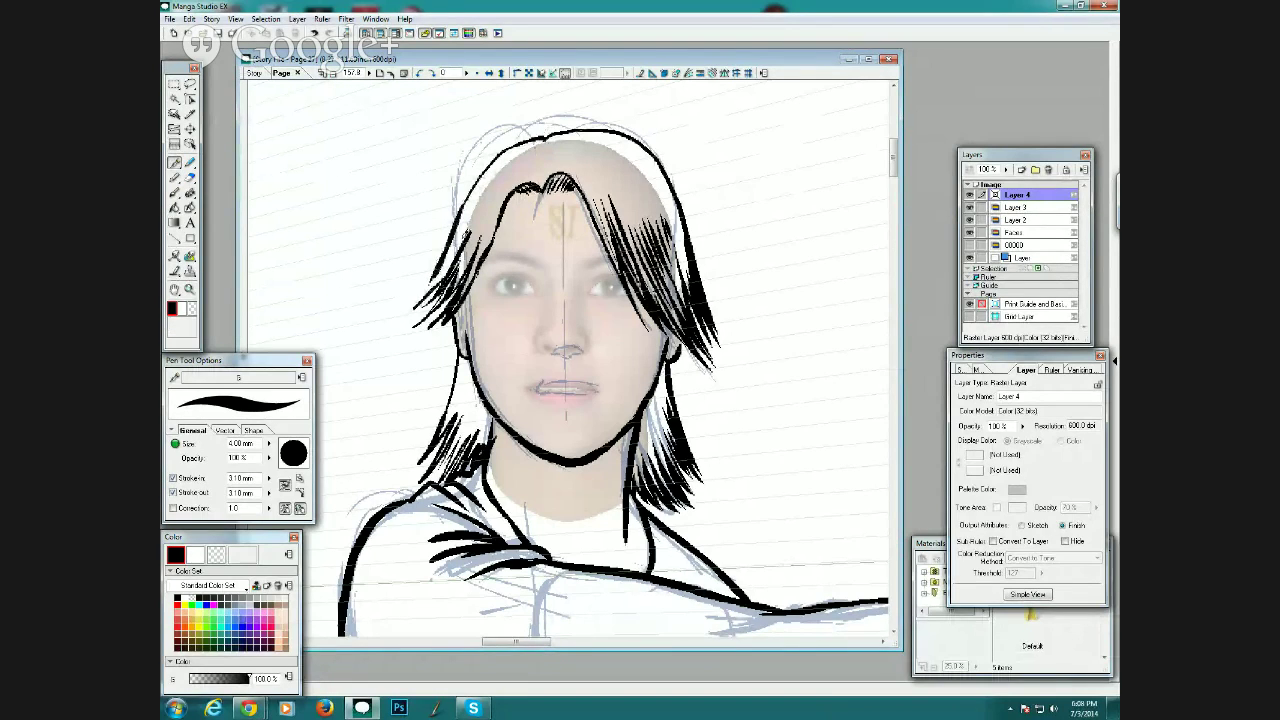
left_click_drag(470, 194, 462, 240)
Ink the left woman's nose with its bridge and nostrils, and her slightly parted lips.
mouse_move(541, 347)
left_mouse_down()
mouse_move(540, 334)
mouse_move(539, 346)
mouse_move(566, 352)
left_mouse_up()
mouse_move(588, 334)
left_mouse_down()
mouse_move(553, 322)
mouse_move(552, 284)
left_mouse_up()
left_click_drag(557, 289, 560, 312)
left_click_drag(557, 320, 552, 276)
left_click_drag(531, 386, 601, 389)
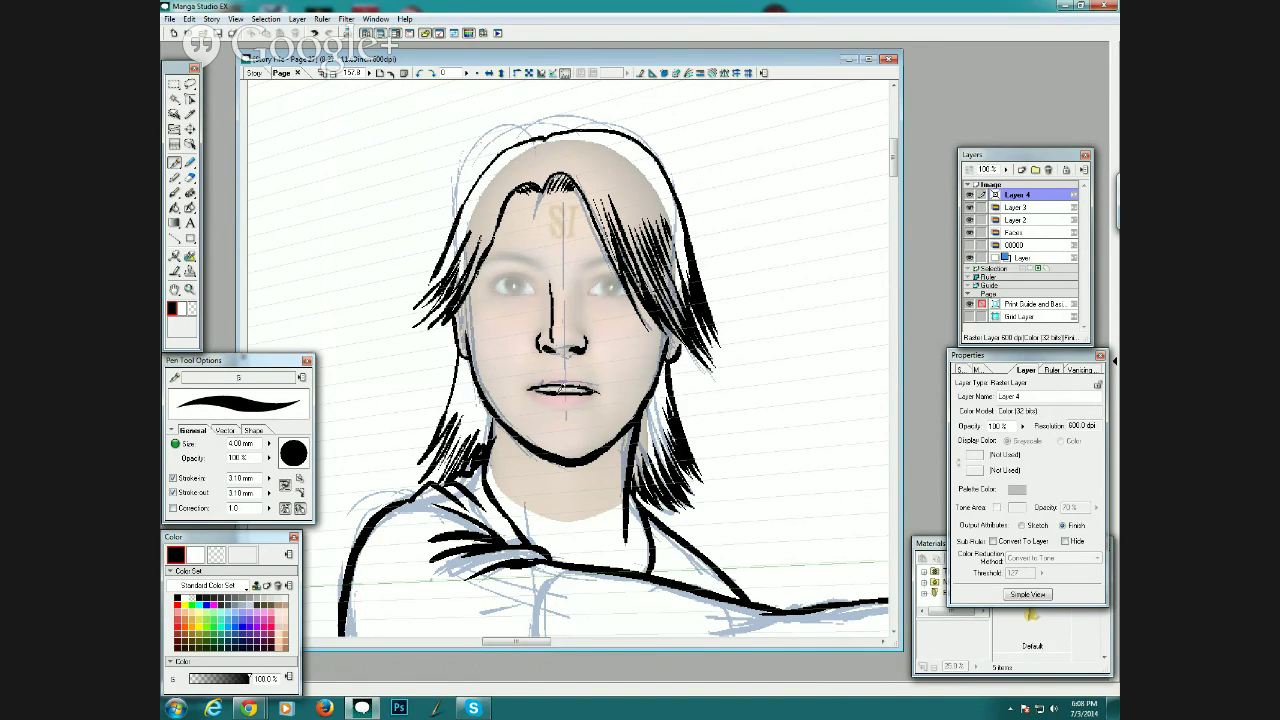
left_click_drag(537, 397, 586, 399)
Add fine hair strands along both sides of the left woman's parted fringe.
mouse_move(507, 200)
left_mouse_down()
mouse_move(470, 276)
mouse_move(476, 258)
mouse_move(461, 271)
left_mouse_up()
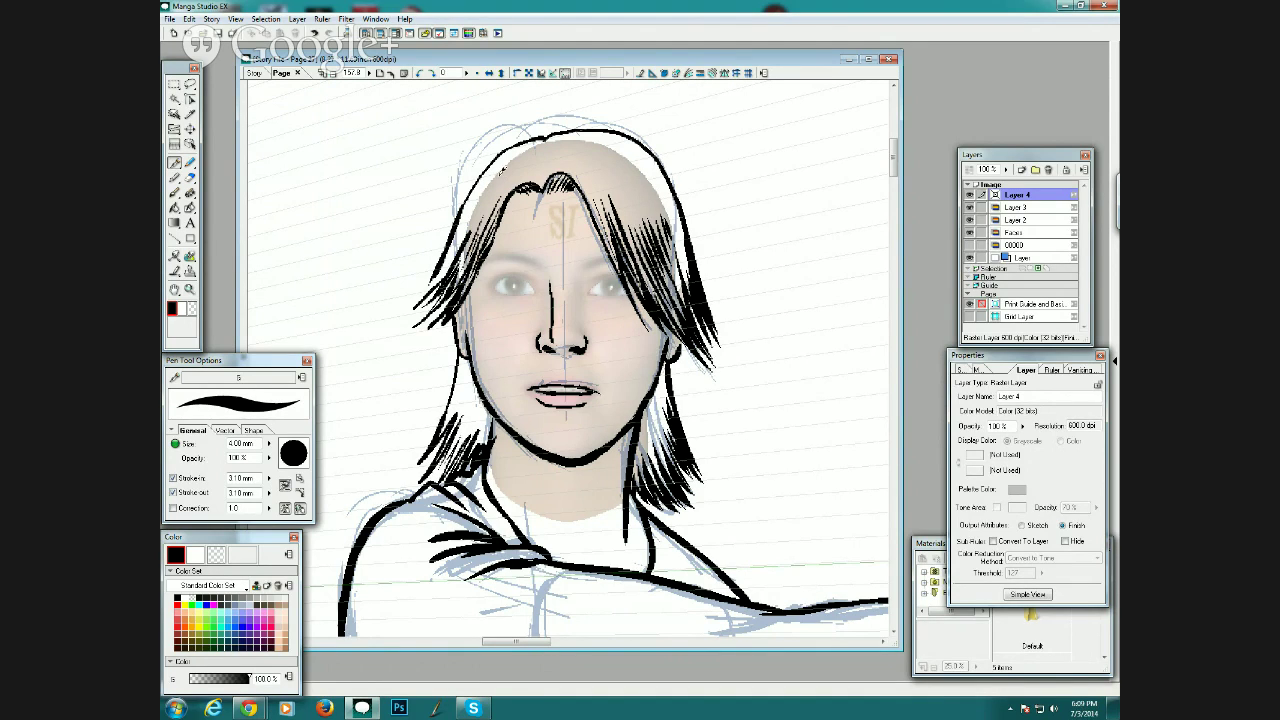
left_click_drag(619, 186, 640, 234)
mouse_move(629, 190)
left_mouse_down()
mouse_move(668, 262)
mouse_move(666, 214)
mouse_move(688, 272)
left_mouse_up()
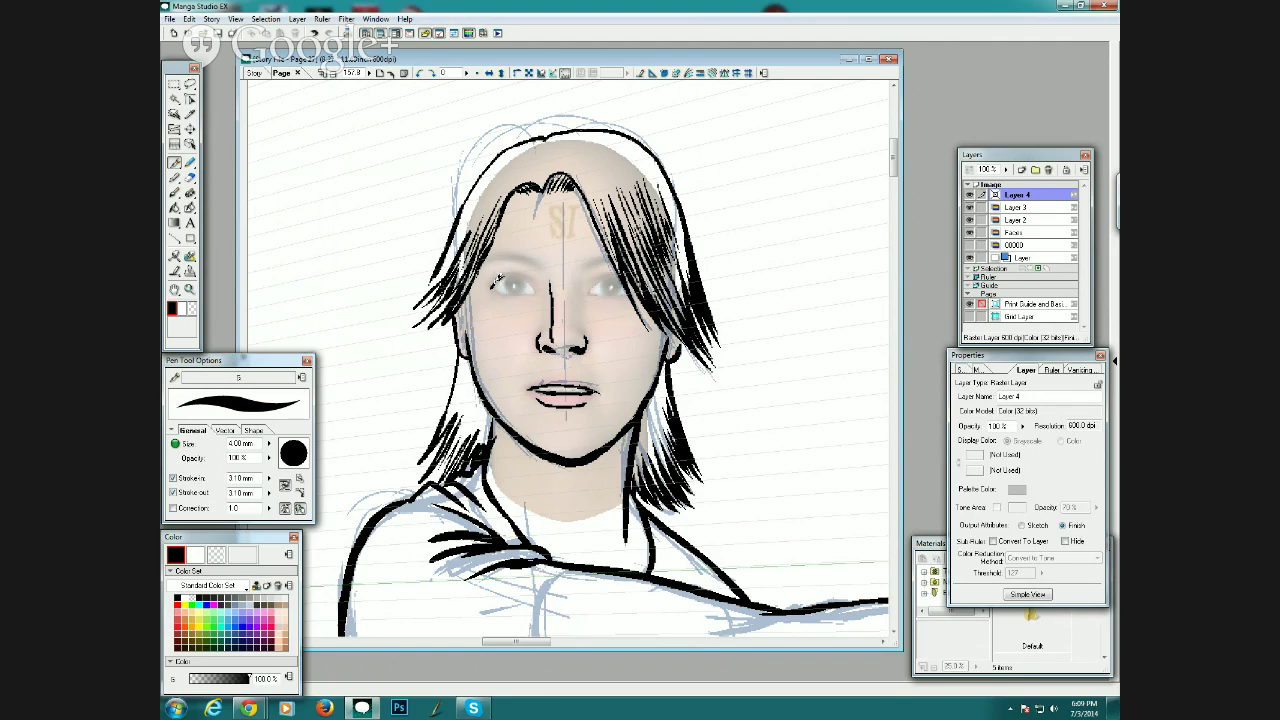
Ink the left woman's eyebrows, eyelids and irises.
left_click_drag(494, 283, 516, 270)
left_click_drag(494, 285, 517, 294)
left_click_drag(576, 266, 614, 252)
mouse_move(589, 298)
left_mouse_down()
mouse_move(614, 273)
mouse_move(600, 292)
mouse_move(630, 286)
left_mouse_up()
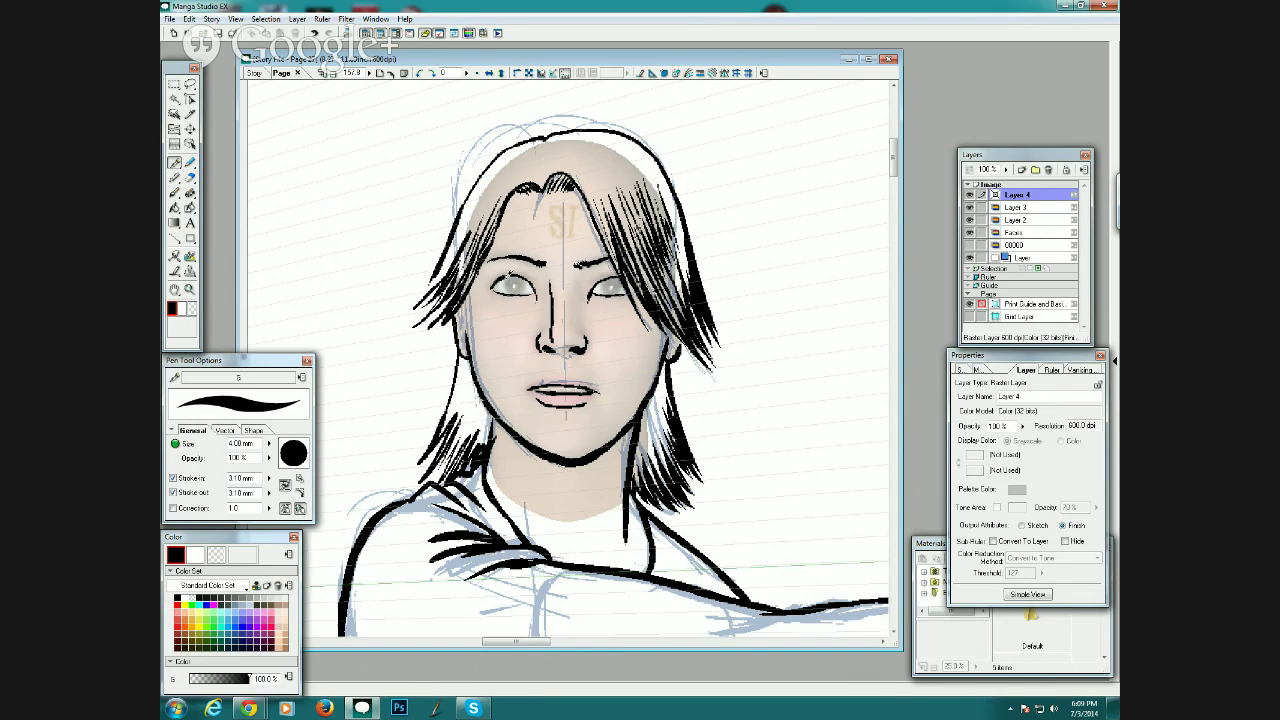
mouse_move(512, 285)
left_mouse_down()
mouse_move(529, 271)
mouse_move(517, 279)
left_mouse_up()
left_click_drag(605, 276, 610, 290)
Fill in dark hair strands on both sides of the left woman's jaw and neck.
left_click_drag(466, 410, 457, 450)
left_click_drag(481, 388, 468, 446)
left_click_drag(487, 398, 478, 448)
left_click_drag(489, 418, 481, 450)
left_click_drag(652, 434, 641, 476)
left_click_drag(648, 408, 641, 466)
mouse_move(652, 410)
left_mouse_down()
mouse_move(644, 474)
mouse_move(664, 478)
left_mouse_up()
mouse_move(650, 400)
left_mouse_down()
mouse_move(661, 481)
mouse_move(672, 481)
mouse_move(638, 494)
left_mouse_up()
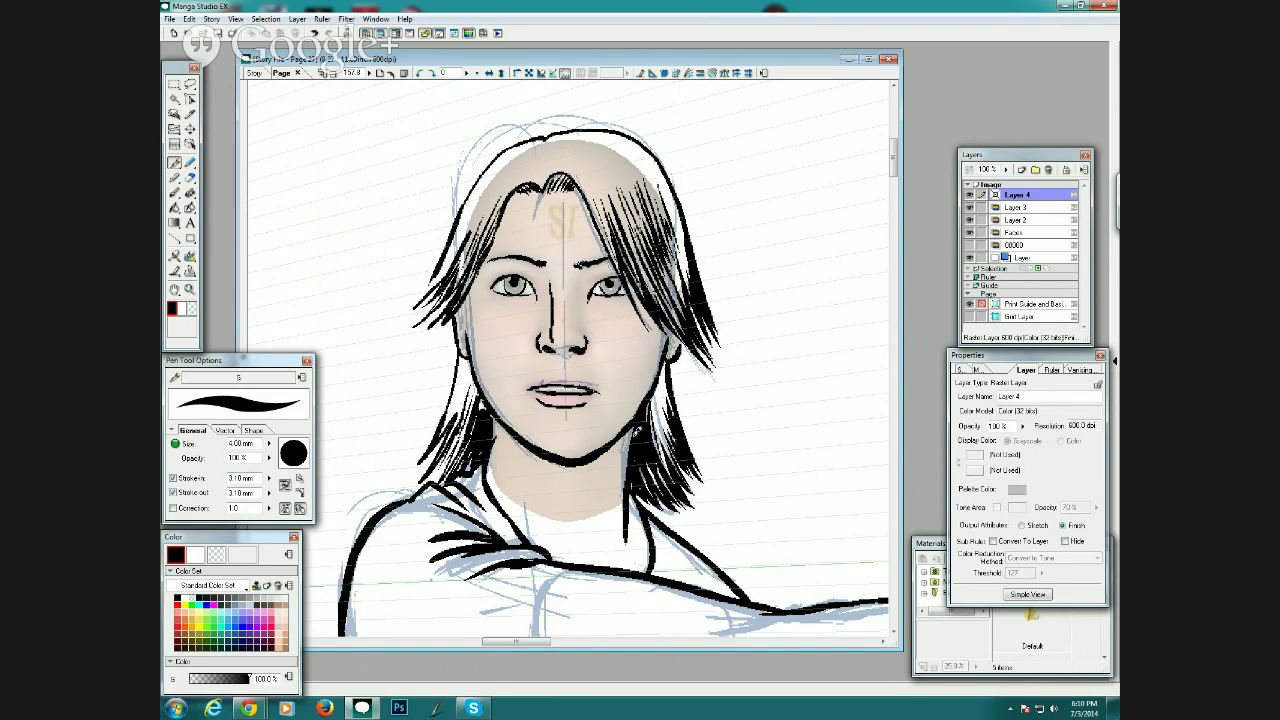
Ink the cuff of the left woman's short sleeve and the folds beneath her outstretched upper arm.
left_click_drag(892, 157, 892, 175)
mouse_move(572, 302)
left_mouse_down()
mouse_move(541, 391)
mouse_move(548, 430)
left_mouse_up()
mouse_move(544, 382)
left_mouse_down()
mouse_move(555, 432)
mouse_move(586, 420)
left_mouse_up()
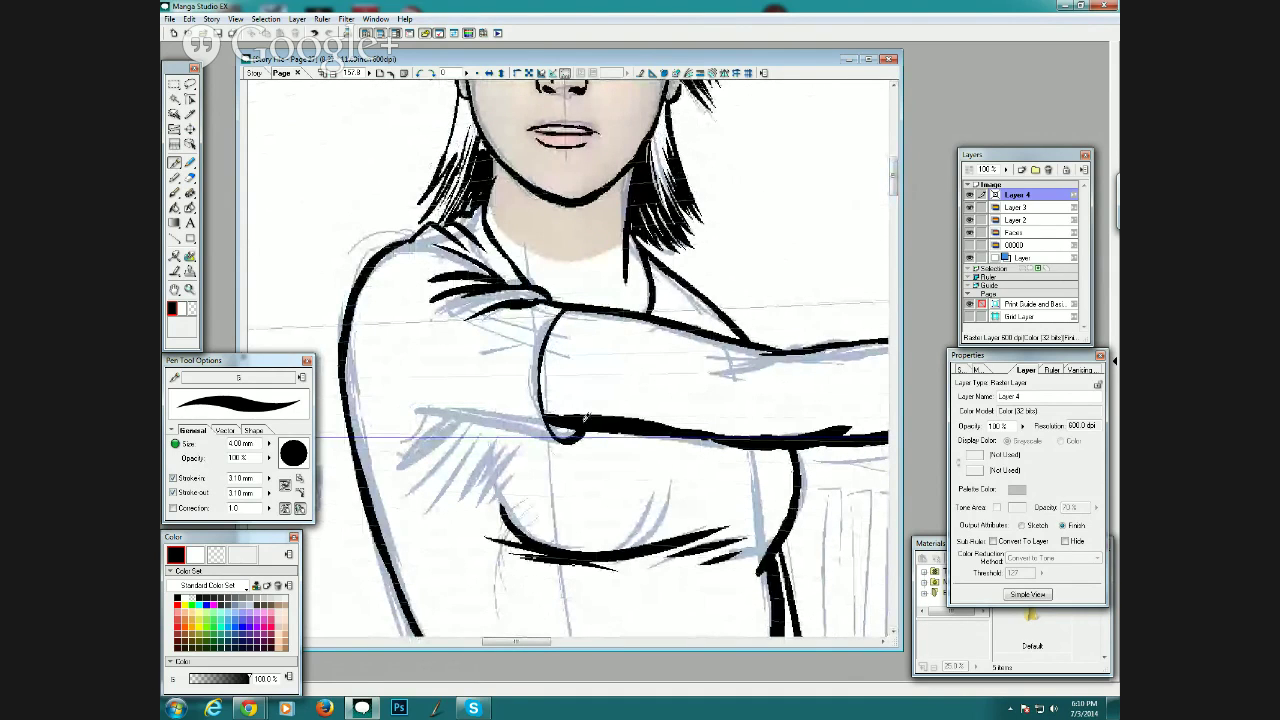
mouse_move(417, 447)
left_mouse_down()
mouse_move(468, 426)
mouse_move(450, 420)
mouse_move(560, 437)
left_mouse_up()
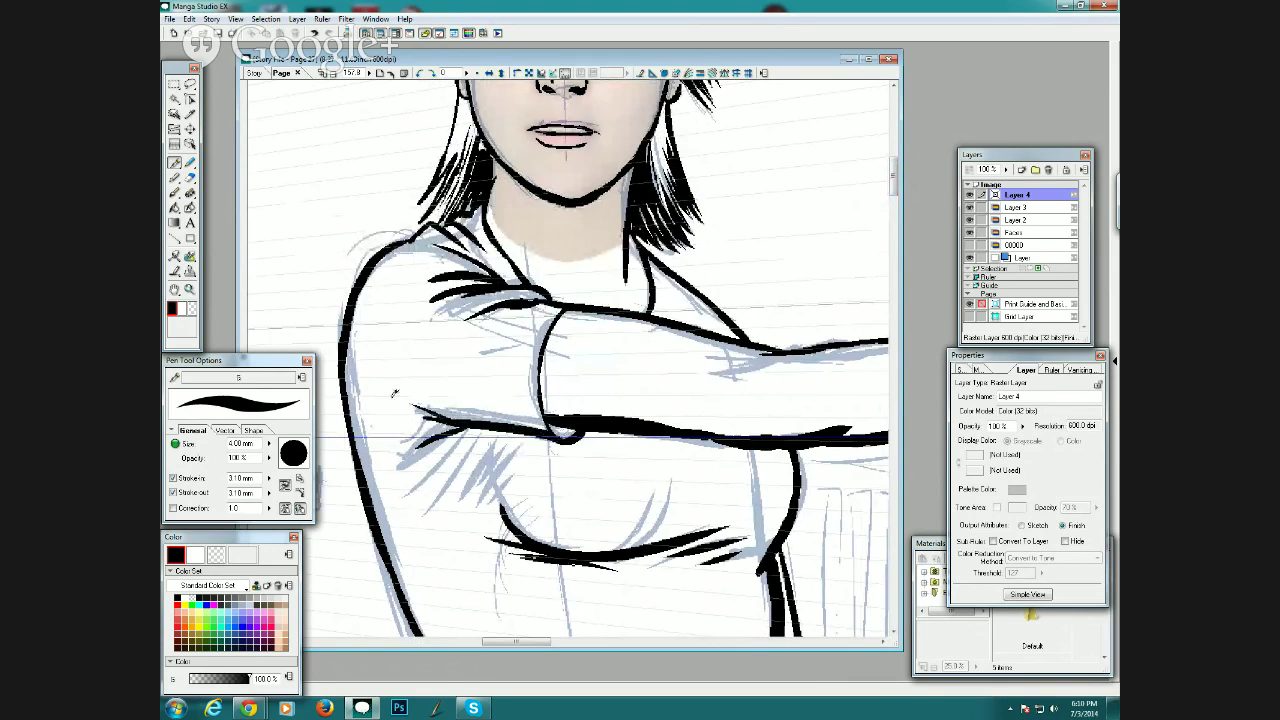
mouse_move(365, 393)
left_mouse_down()
mouse_move(413, 411)
mouse_move(382, 434)
left_mouse_up()
left_click_drag(476, 436, 406, 460)
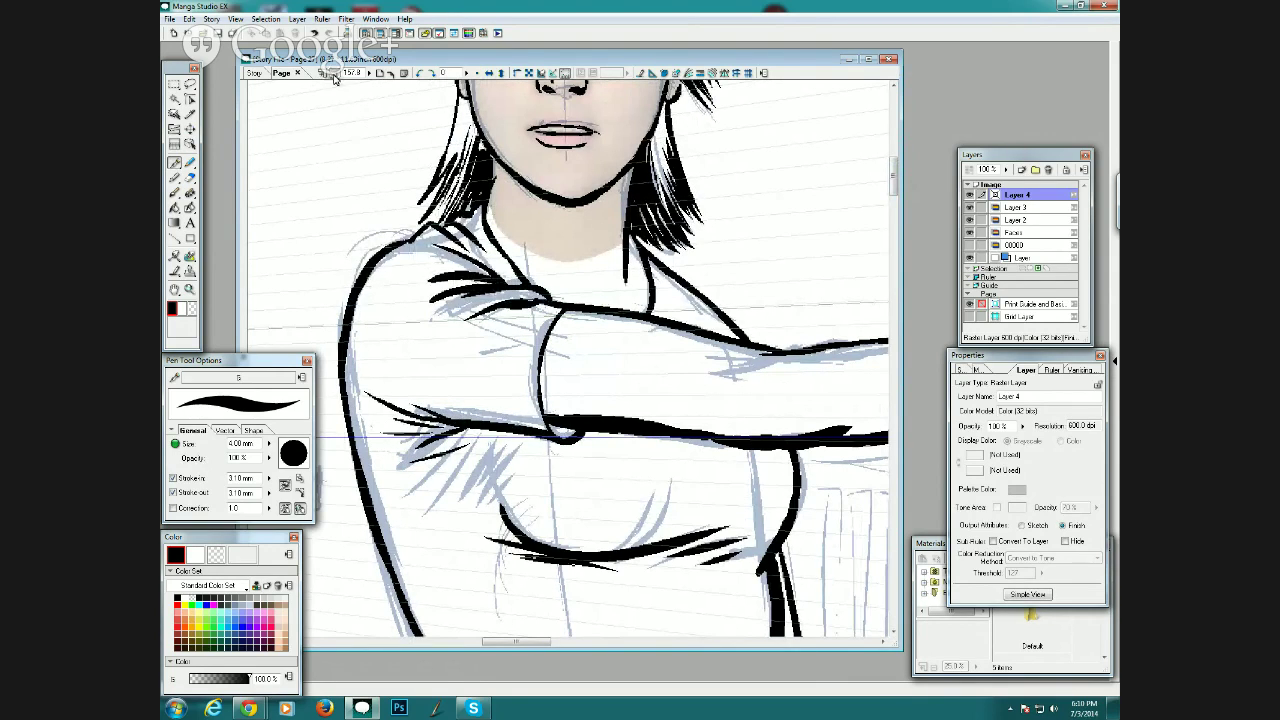
Ink the outer contour of the right woman's hair, from the strands framing her face over the crown to the nape.
left_click(332, 74)
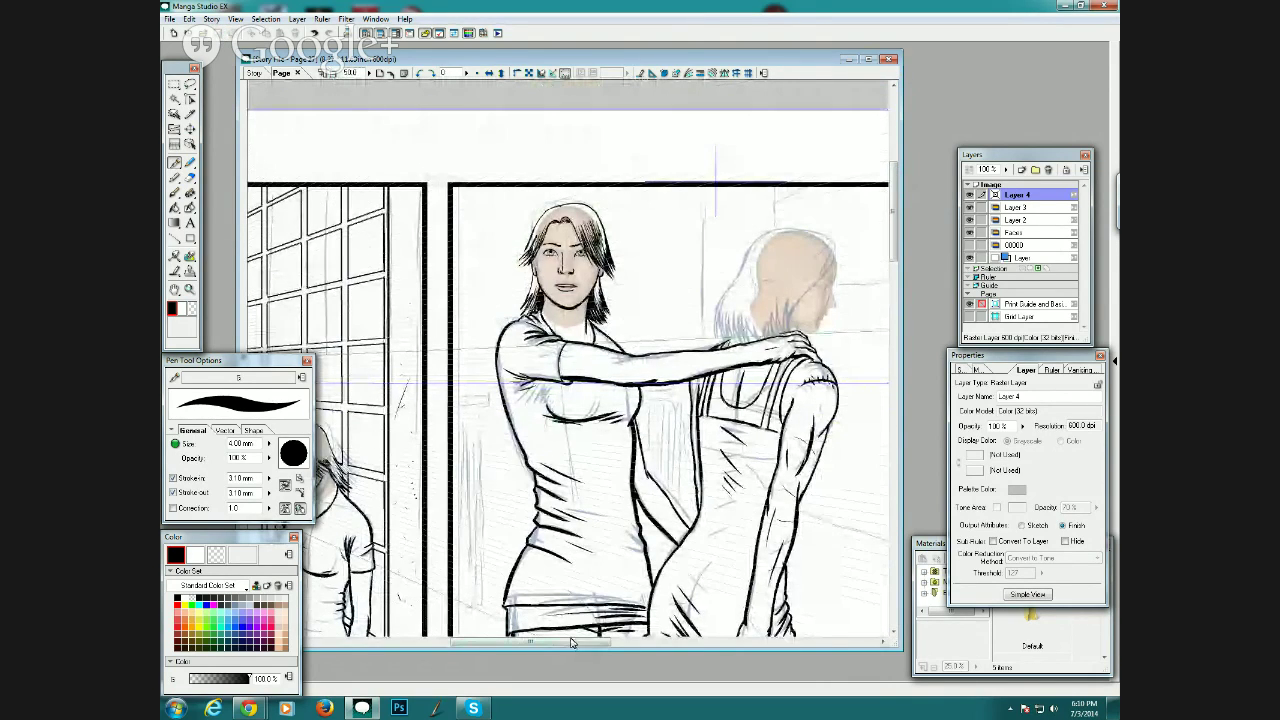
mouse_move(578, 642)
left_mouse_down()
mouse_move(640, 648)
mouse_move(620, 648)
left_mouse_up()
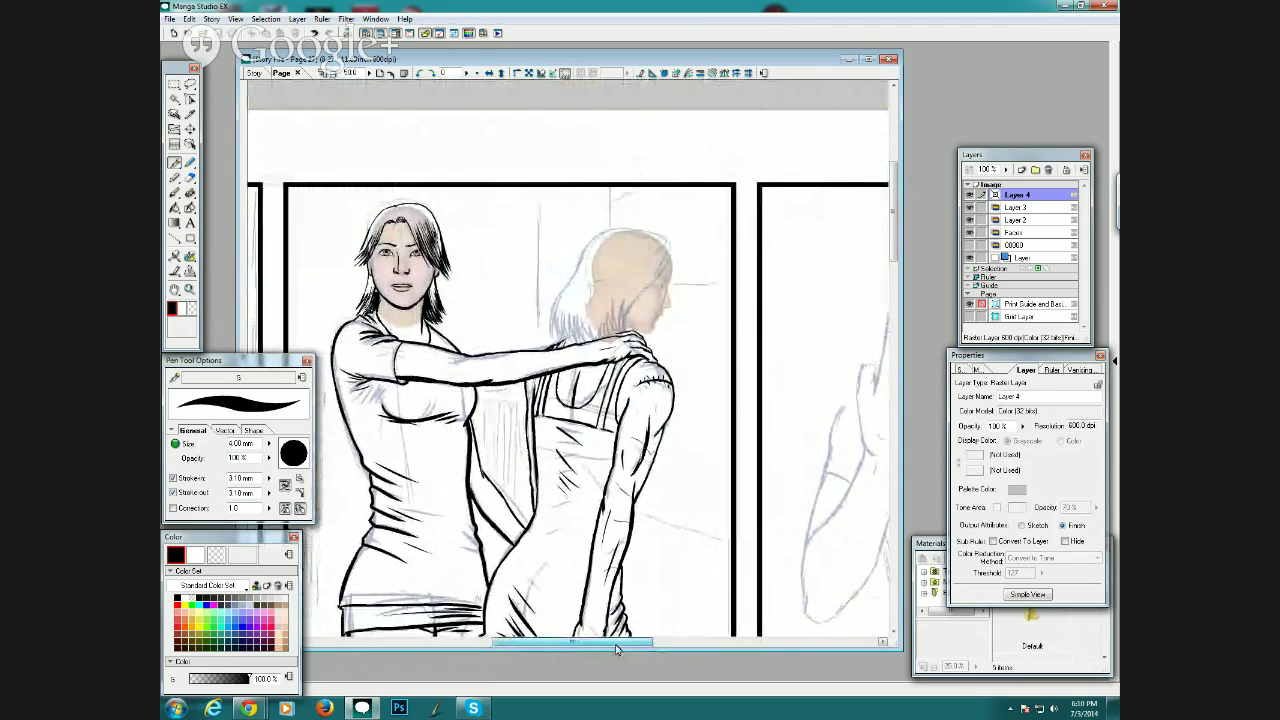
left_click(189, 289)
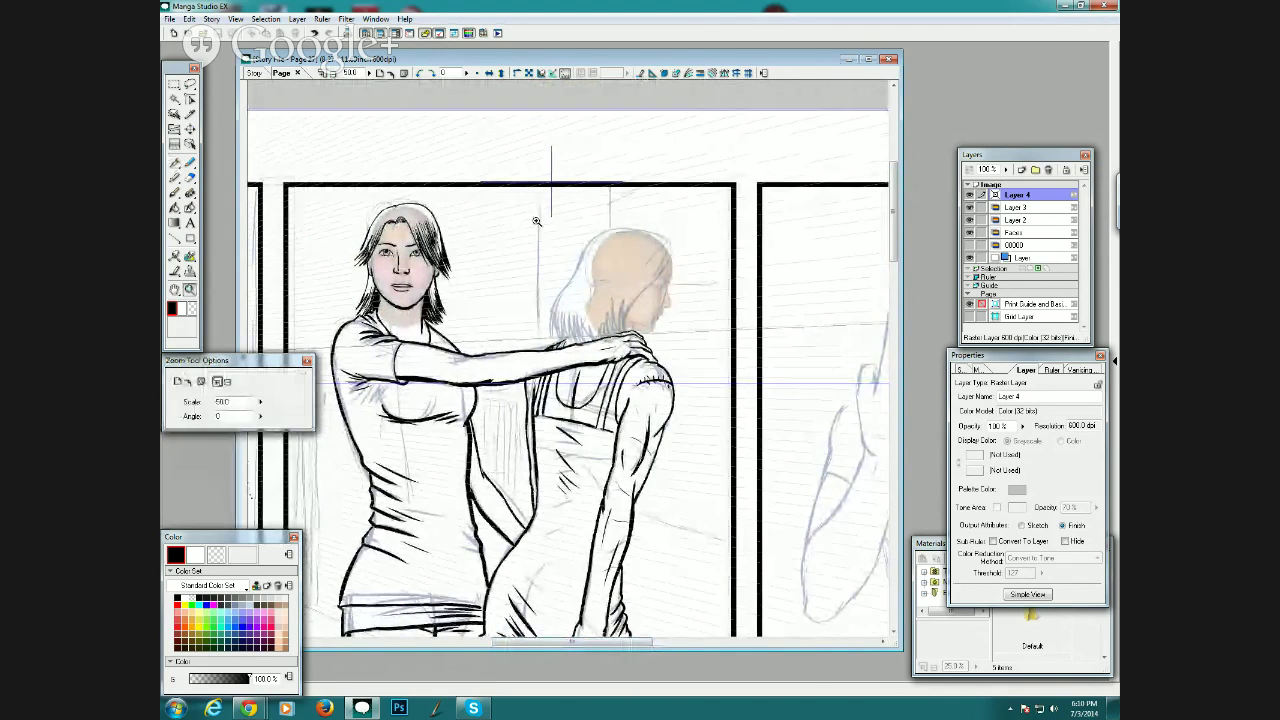
left_click_drag(494, 217, 700, 464)
left_click(180, 164)
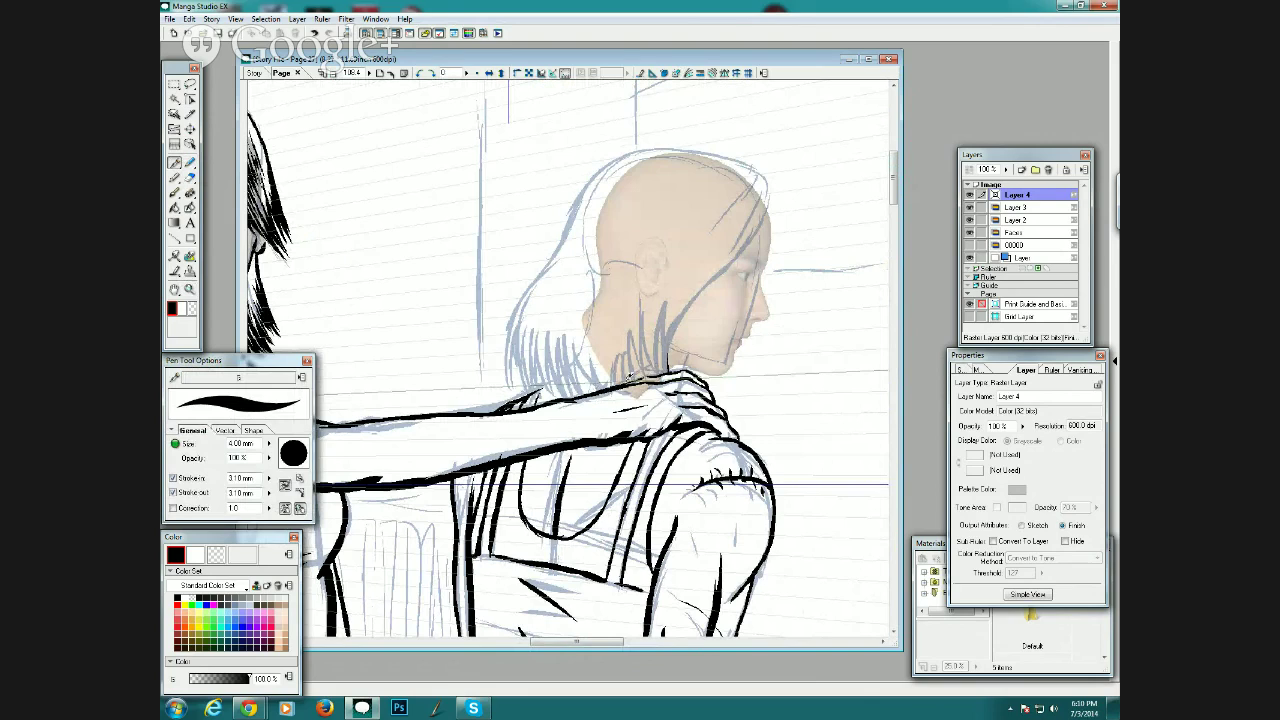
mouse_move(665, 372)
left_mouse_down()
mouse_move(676, 320)
mouse_move(716, 271)
left_mouse_up()
mouse_move(691, 330)
left_mouse_down()
mouse_move(706, 285)
mouse_move(786, 192)
mouse_move(758, 170)
mouse_move(666, 152)
left_mouse_up()
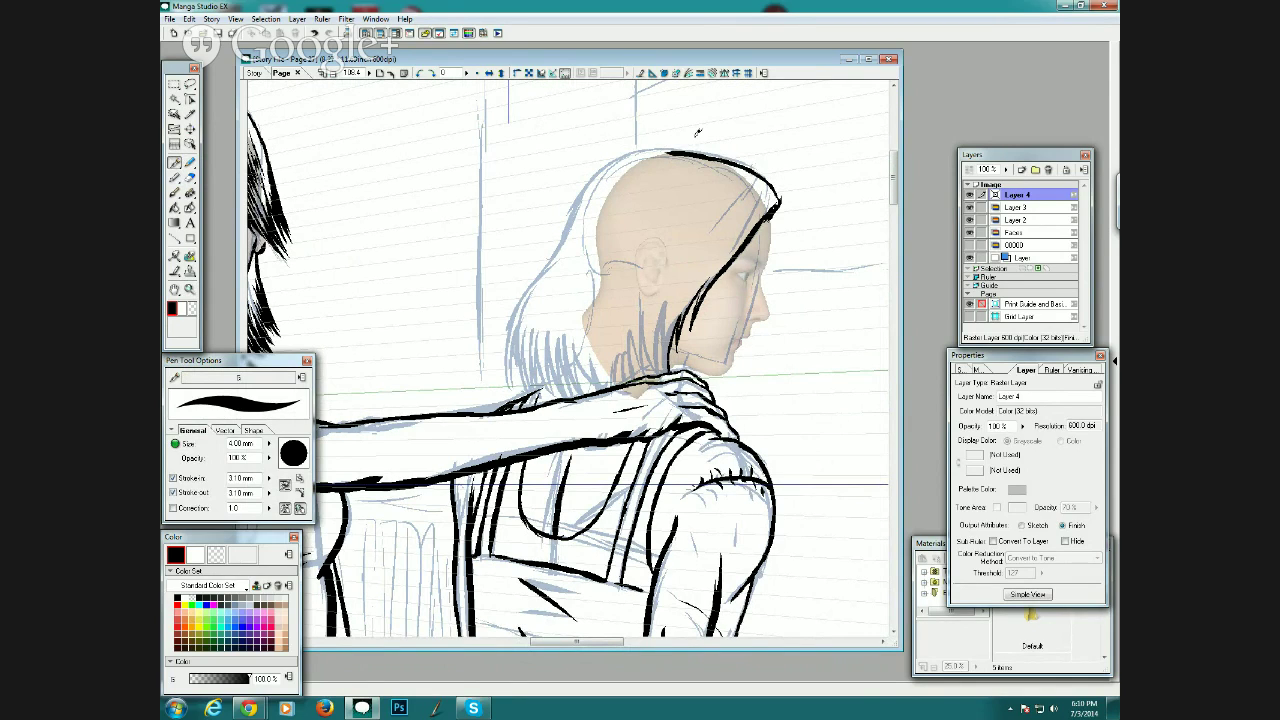
mouse_move(755, 174)
left_mouse_down()
mouse_move(693, 153)
mouse_move(613, 173)
mouse_move(524, 320)
mouse_move(516, 372)
left_mouse_up()
Ink the jagged strand tips along the lower edge of the right woman's bob, up to the hand on her shoulder.
mouse_move(532, 325)
left_mouse_down()
mouse_move(522, 390)
mouse_move(558, 400)
left_mouse_up()
left_click_drag(553, 345, 567, 398)
mouse_move(572, 324)
left_mouse_down()
mouse_move(574, 390)
mouse_move(607, 390)
left_mouse_up()
left_click_drag(610, 312, 615, 388)
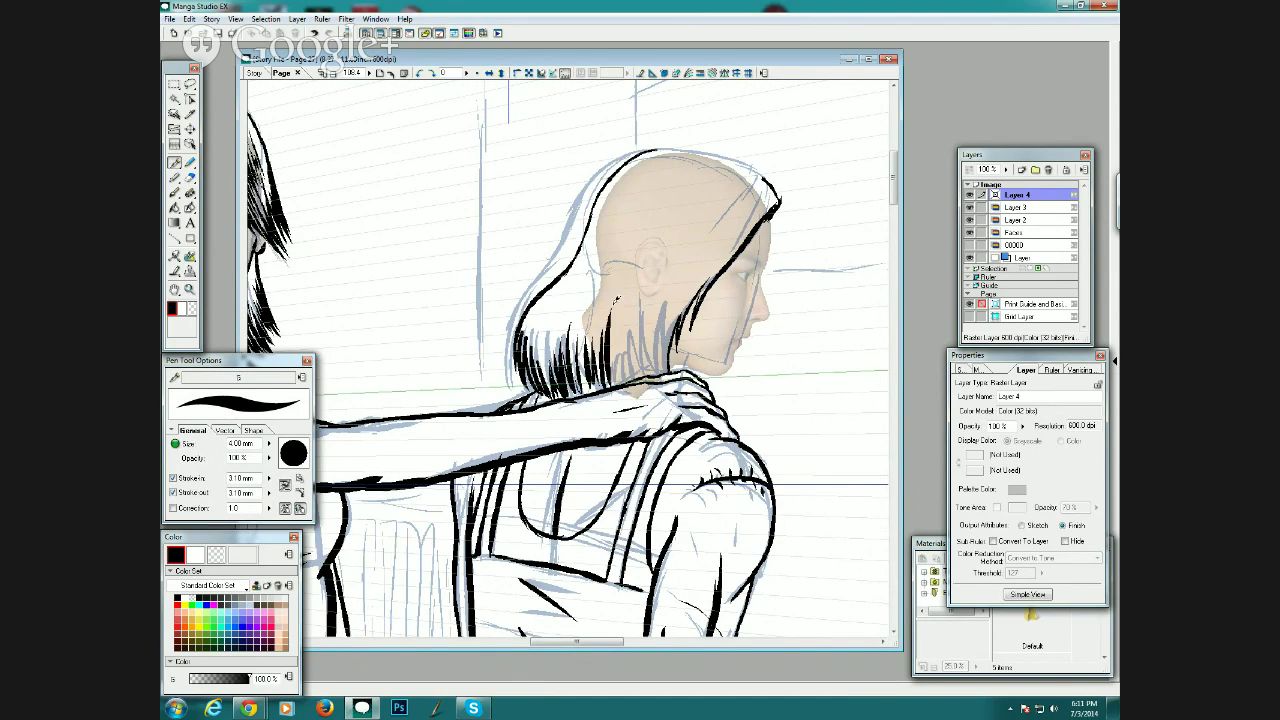
mouse_move(616, 310)
left_mouse_down()
mouse_move(620, 380)
mouse_move(640, 376)
left_mouse_up()
mouse_move(640, 290)
left_mouse_down()
mouse_move(646, 376)
mouse_move(660, 370)
mouse_move(650, 374)
left_mouse_up()
left_click_drag(670, 296, 654, 372)
Thicken the hair strands beside the right woman's face and ink the top contour of her hair.
mouse_move(662, 362)
left_mouse_down()
mouse_move(685, 287)
mouse_move(650, 345)
mouse_move(666, 349)
mouse_move(710, 254)
left_mouse_up()
left_click_drag(680, 312, 742, 236)
mouse_move(678, 282)
left_mouse_down()
mouse_move(744, 188)
mouse_move(702, 240)
left_mouse_up()
mouse_move(646, 150)
left_mouse_down()
mouse_move(739, 153)
mouse_move(712, 146)
mouse_move(776, 186)
left_mouse_up()
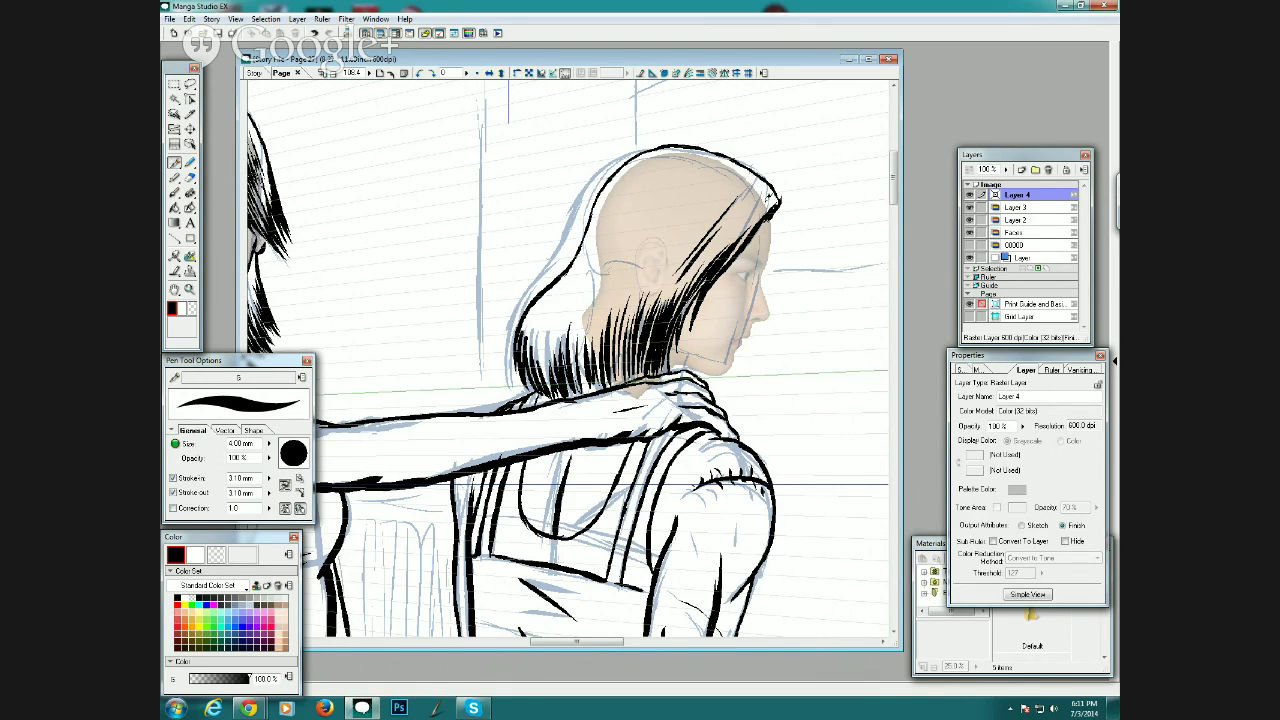
Fill the middle of the right woman's hair with long strands rising from the tips to ear height.
left_click_drag(636, 300, 662, 240)
mouse_move(634, 324)
left_mouse_down()
mouse_move(668, 241)
mouse_move(633, 307)
mouse_move(652, 250)
left_mouse_up()
left_click_drag(620, 345, 646, 248)
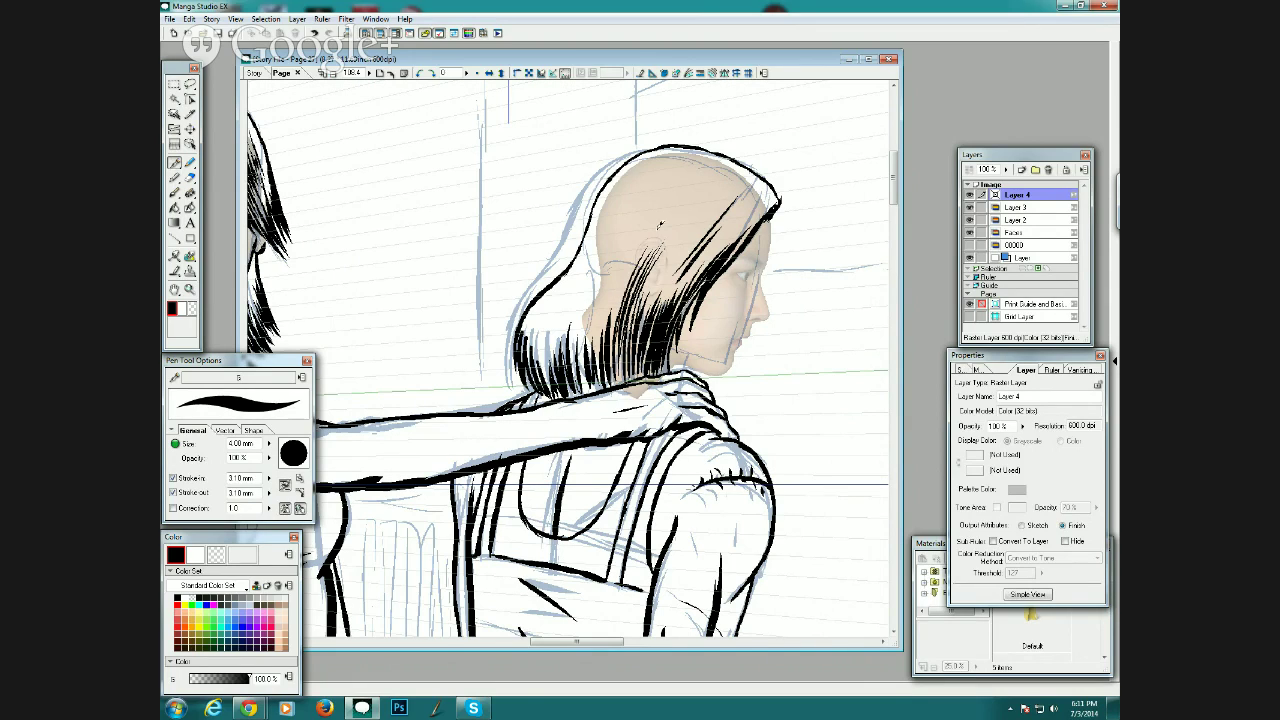
left_click_drag(615, 354, 631, 262)
left_click_drag(613, 330, 645, 238)
mouse_move(610, 360)
left_mouse_down()
mouse_move(642, 220)
mouse_move(594, 300)
left_mouse_up()
left_click_drag(597, 342, 592, 285)
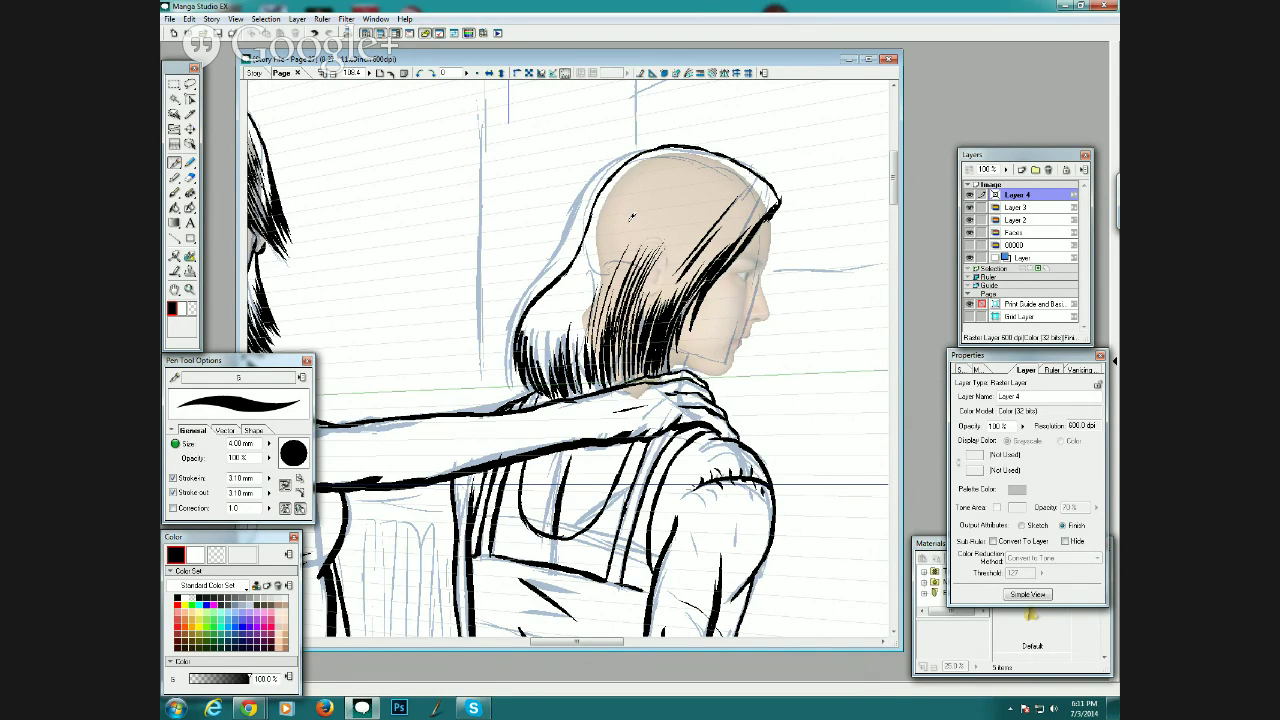
Add upward hair strands through the back part of the right woman's bob, above the nape.
mouse_move(578, 382)
left_mouse_down()
mouse_move(580, 290)
mouse_move(592, 283)
mouse_move(581, 304)
mouse_move(596, 296)
left_mouse_up()
left_click_drag(587, 354, 607, 250)
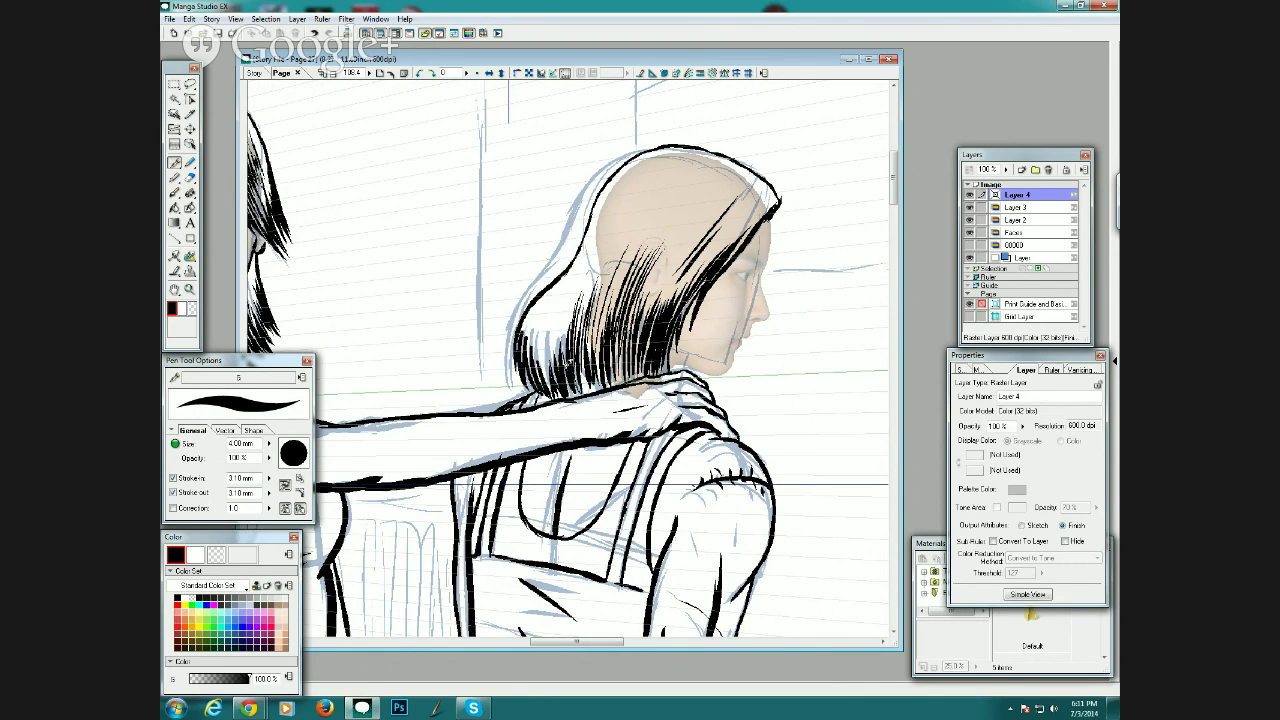
left_click_drag(568, 368, 584, 270)
left_click_drag(562, 338, 576, 276)
left_click_drag(558, 376, 566, 288)
left_click_drag(548, 372, 549, 324)
Ink the right woman's facial profile, eye and eyebrow, and extend the hair strands between her ear and forehead.
left_click_drag(677, 368, 685, 357)
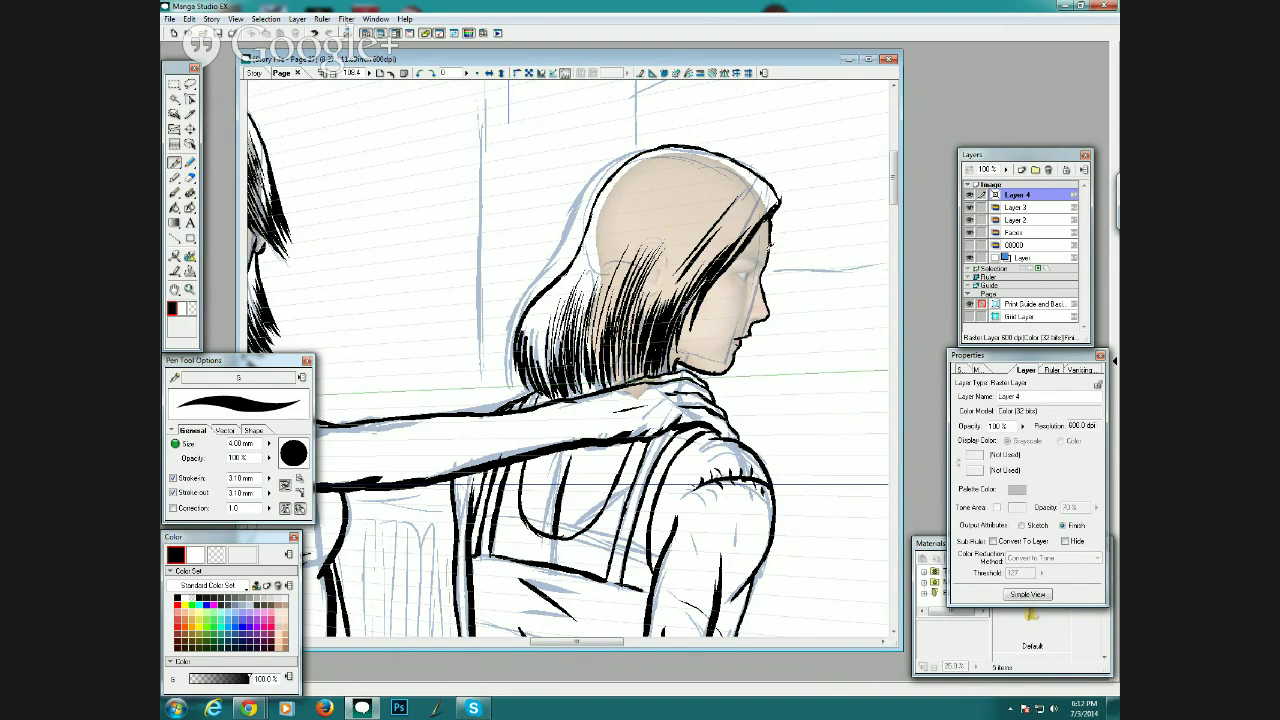
mouse_move(738, 273)
left_mouse_down()
mouse_move(762, 260)
mouse_move(756, 244)
left_mouse_up()
mouse_move(651, 288)
left_mouse_down()
mouse_move(686, 228)
mouse_move(650, 298)
left_mouse_up()
left_click_drag(706, 224, 660, 306)
left_click_drag(748, 194, 666, 302)
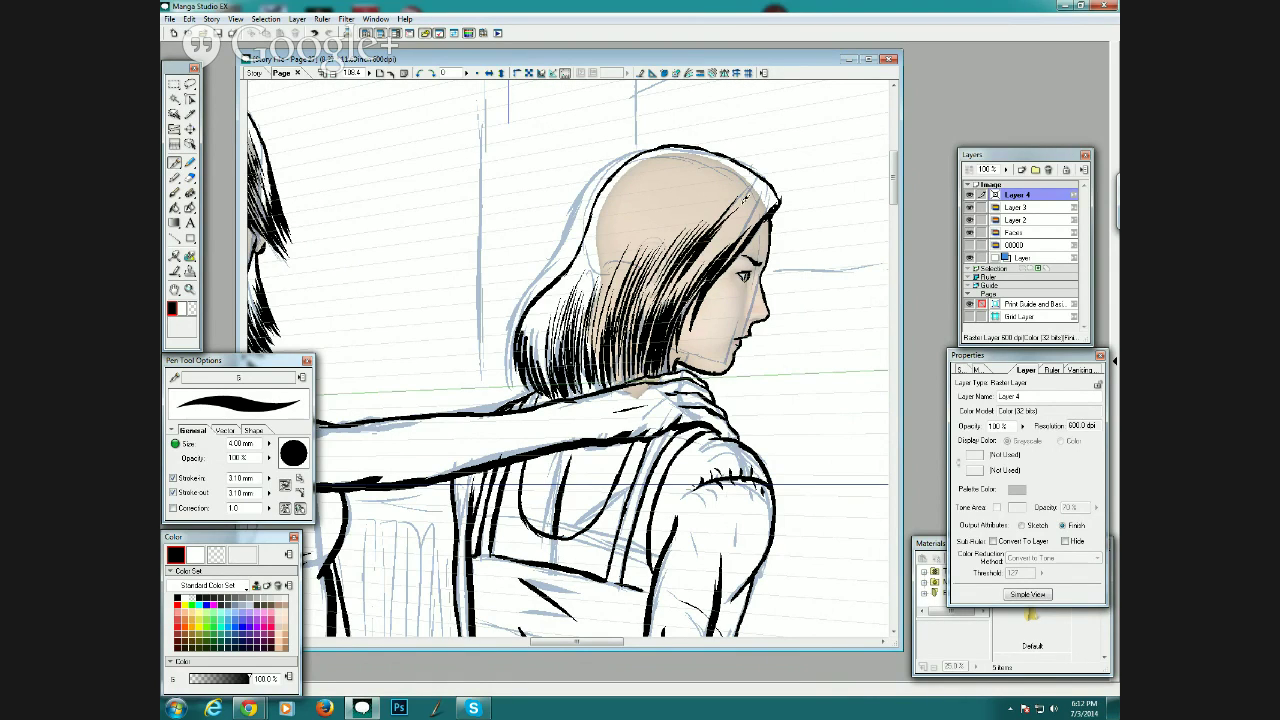
mouse_move(732, 218)
left_mouse_down()
mouse_move(670, 296)
mouse_move(712, 262)
left_mouse_up()
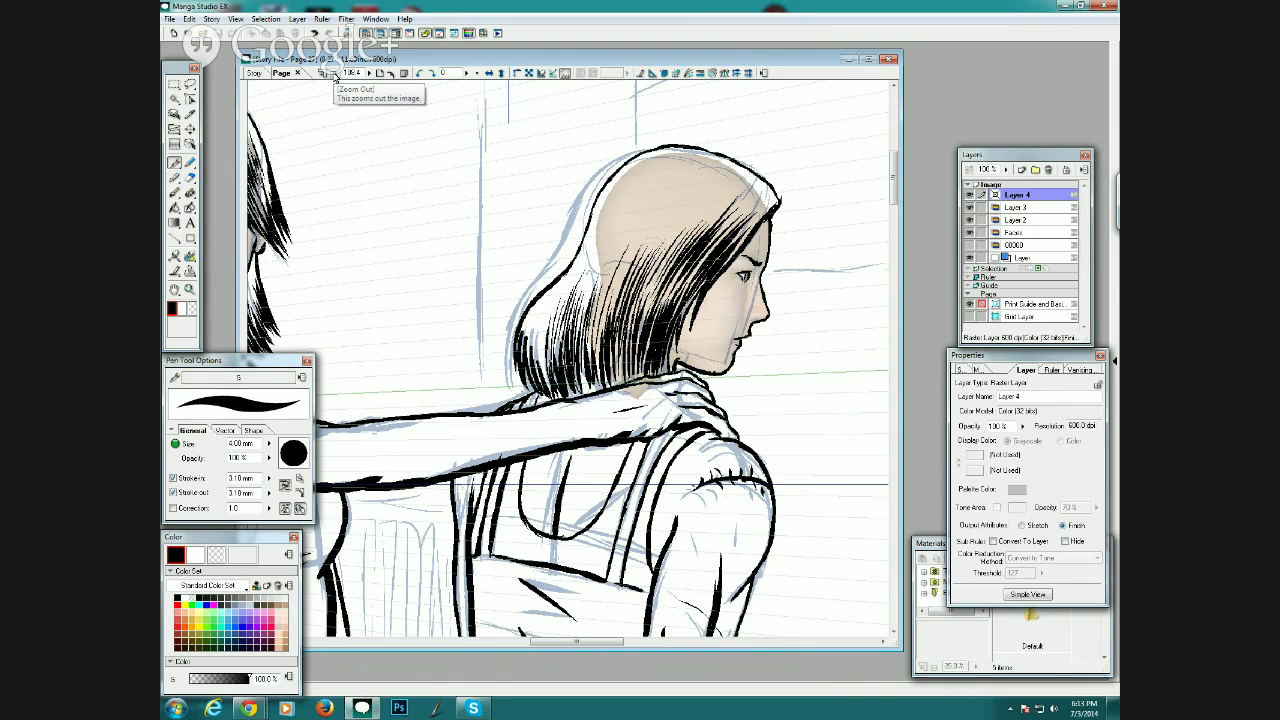
Draw the second panel's straight background lines with the Line tool: verticals by the left border and behind the women, and a rail behind the right woman's head.
left_click(336, 75)
left_click(336, 75)
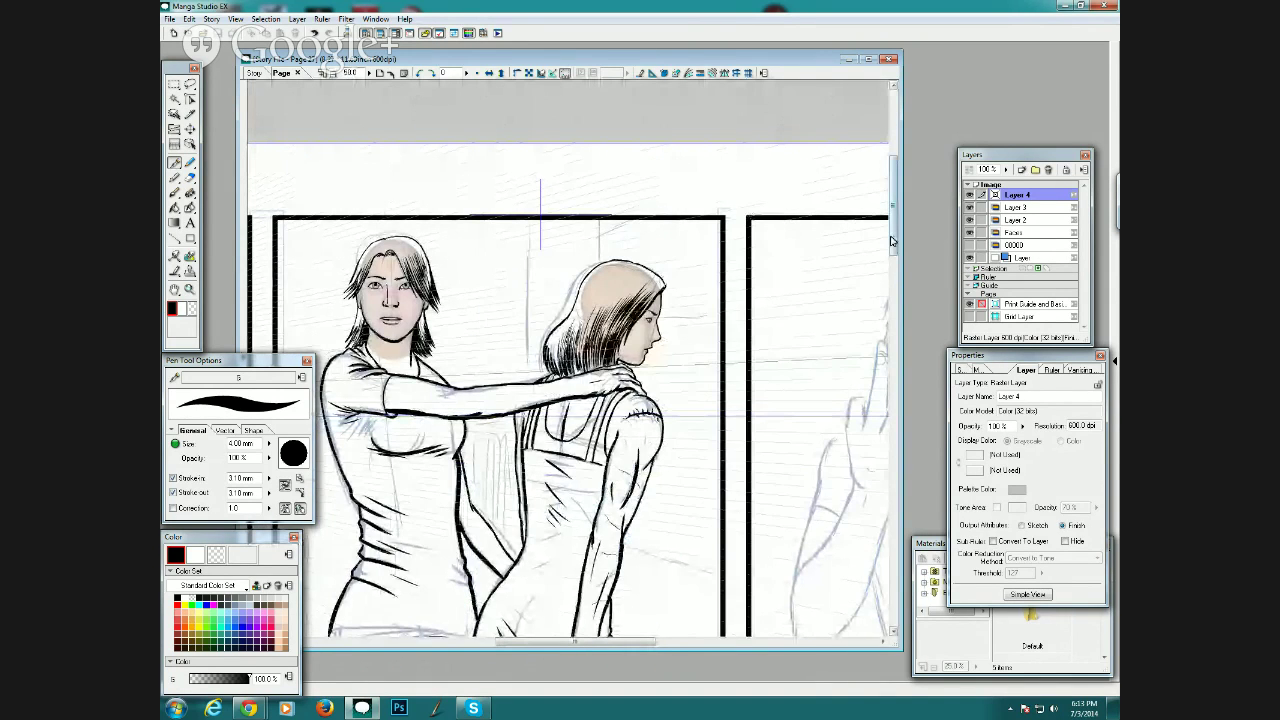
left_click_drag(895, 190, 895, 266)
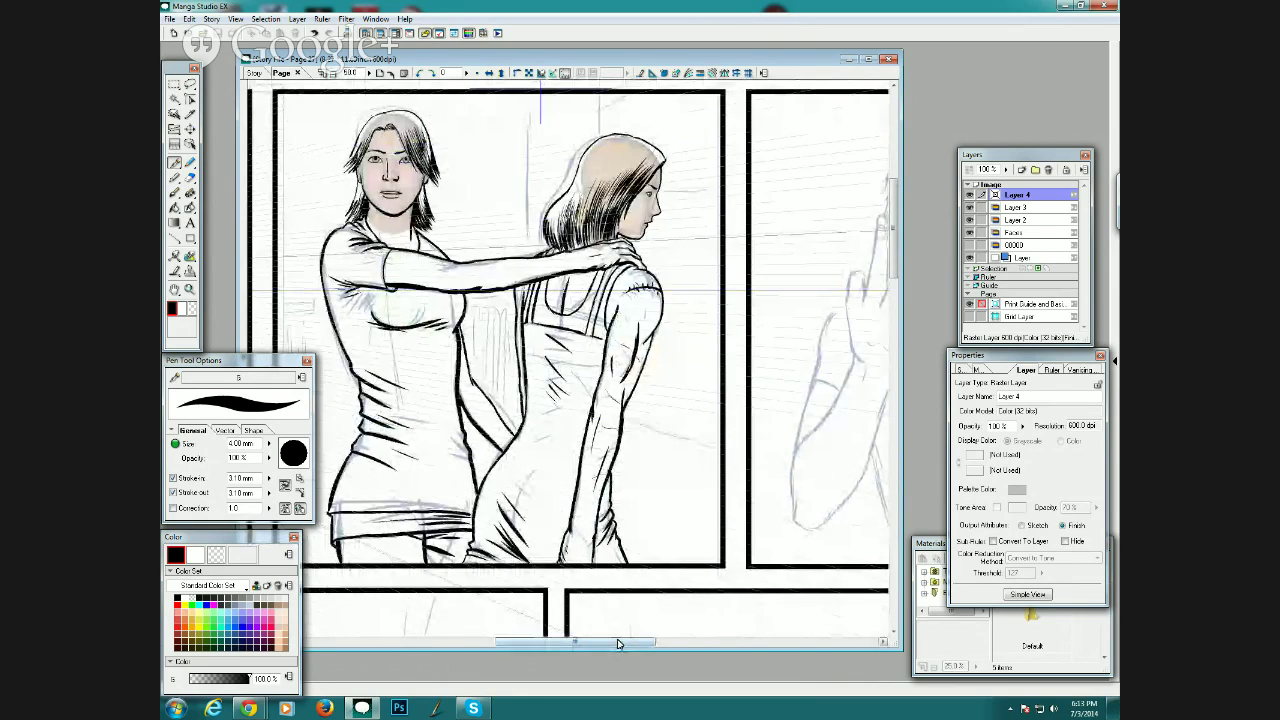
mouse_move(617, 643)
left_mouse_down()
mouse_move(659, 646)
mouse_move(601, 643)
left_mouse_up()
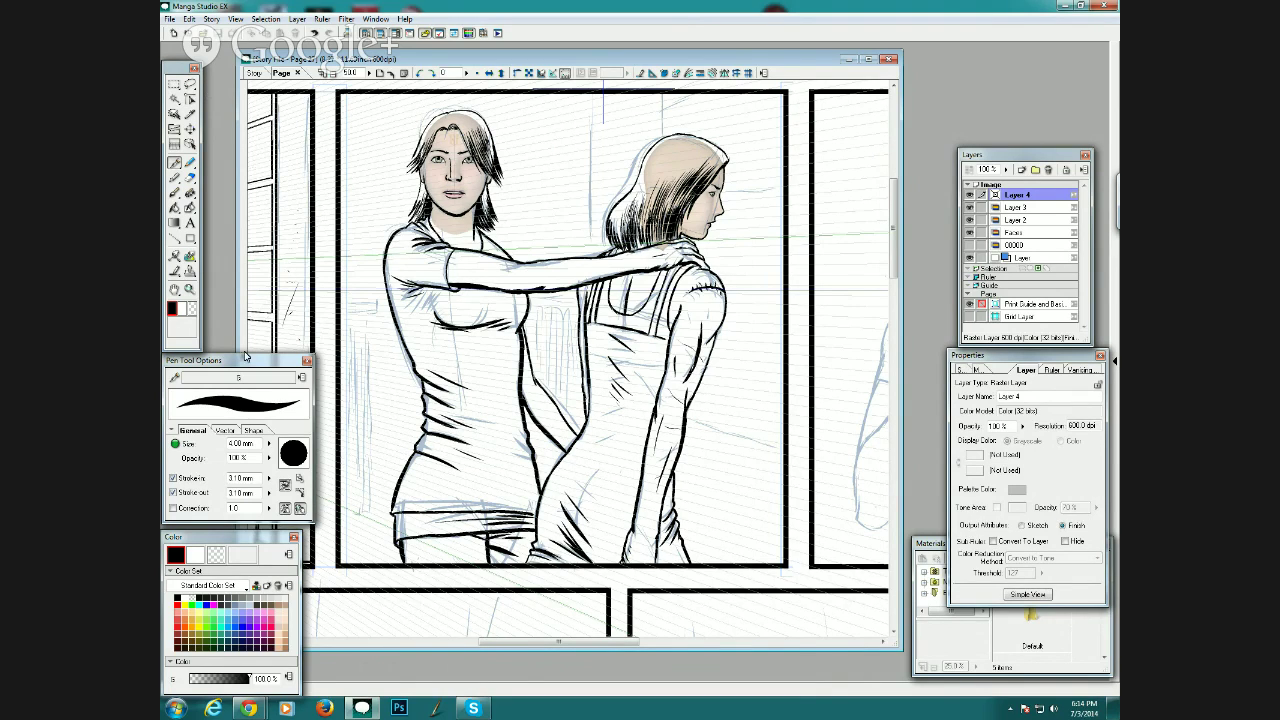
left_click(181, 237)
left_click(269, 425)
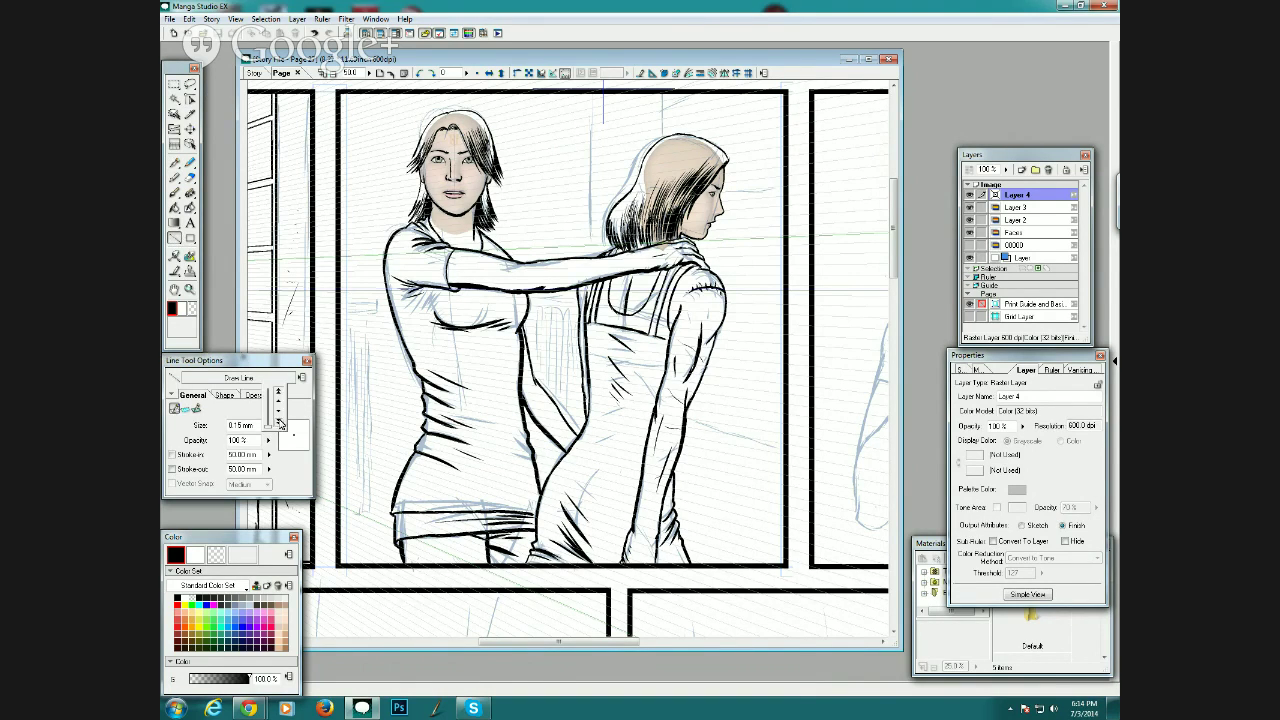
left_click(279, 401)
left_click_drag(344, 560, 350, 104)
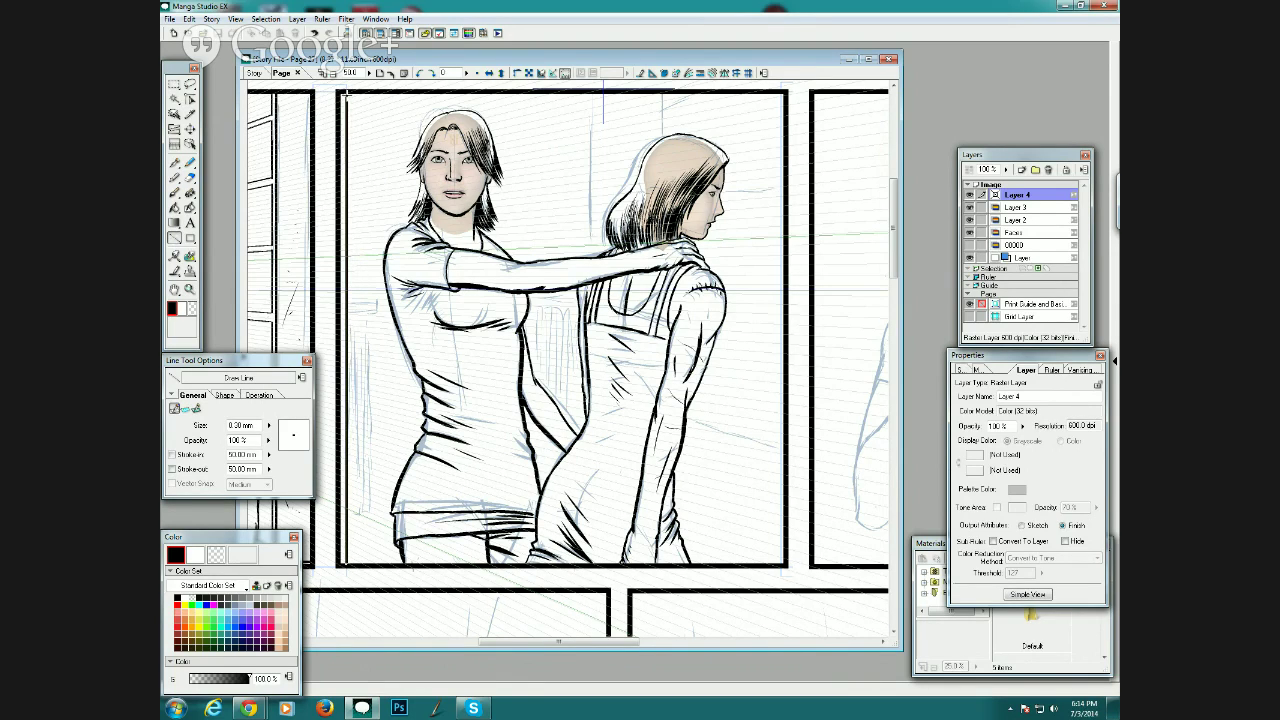
key("ctrl+z")
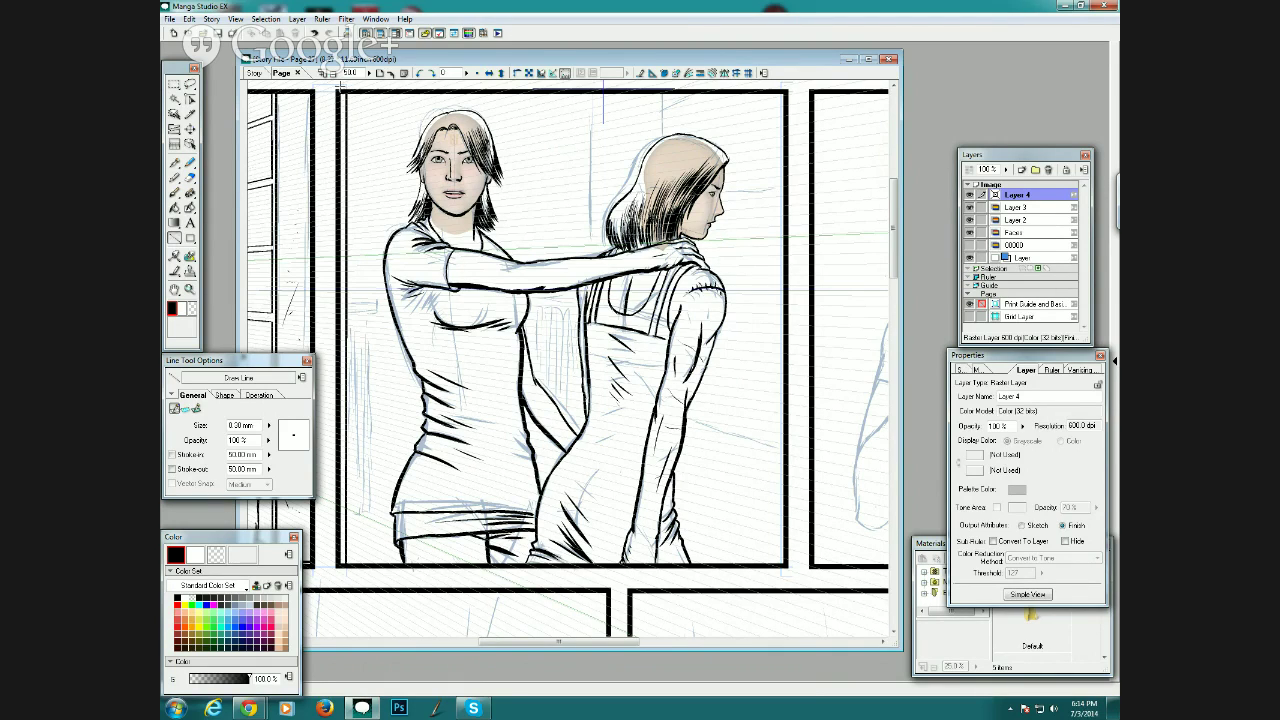
left_click_drag(591, 258, 591, 88)
left_click_drag(724, 172, 786, 166)
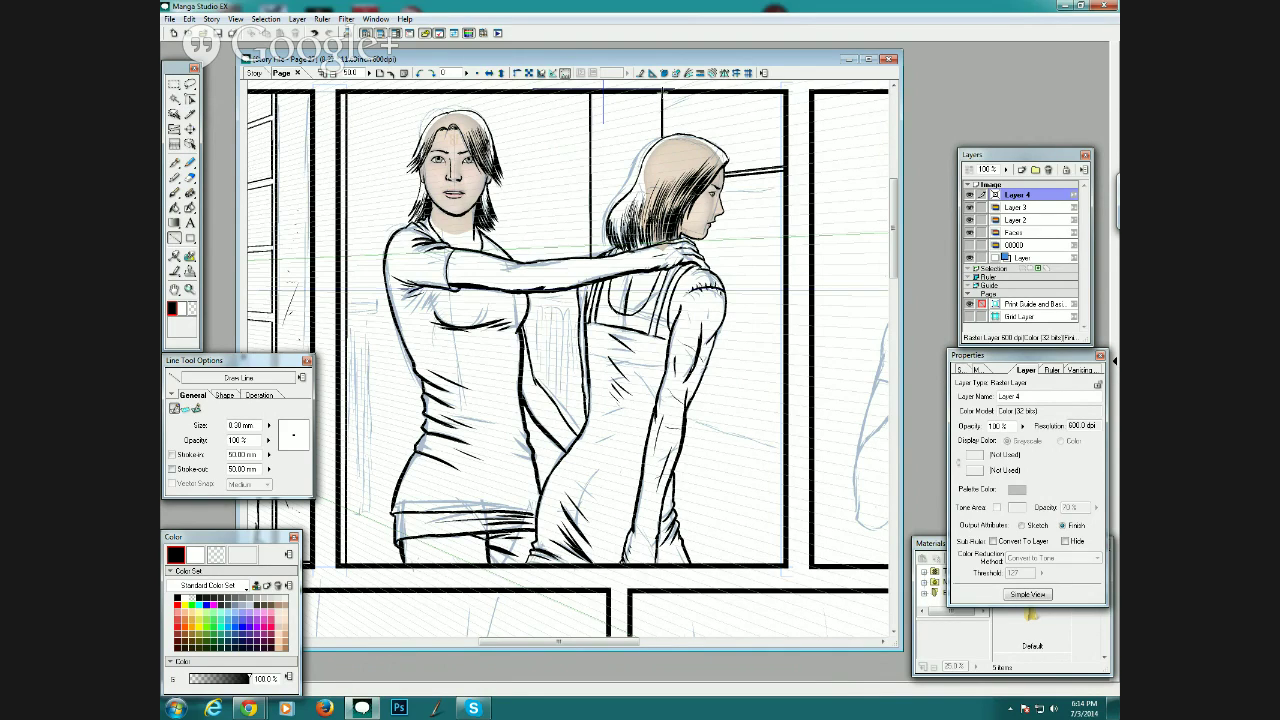
Ink loose background marks above the right woman's head with the Pen tool and add a cheek line to her face.
left_click(177, 163)
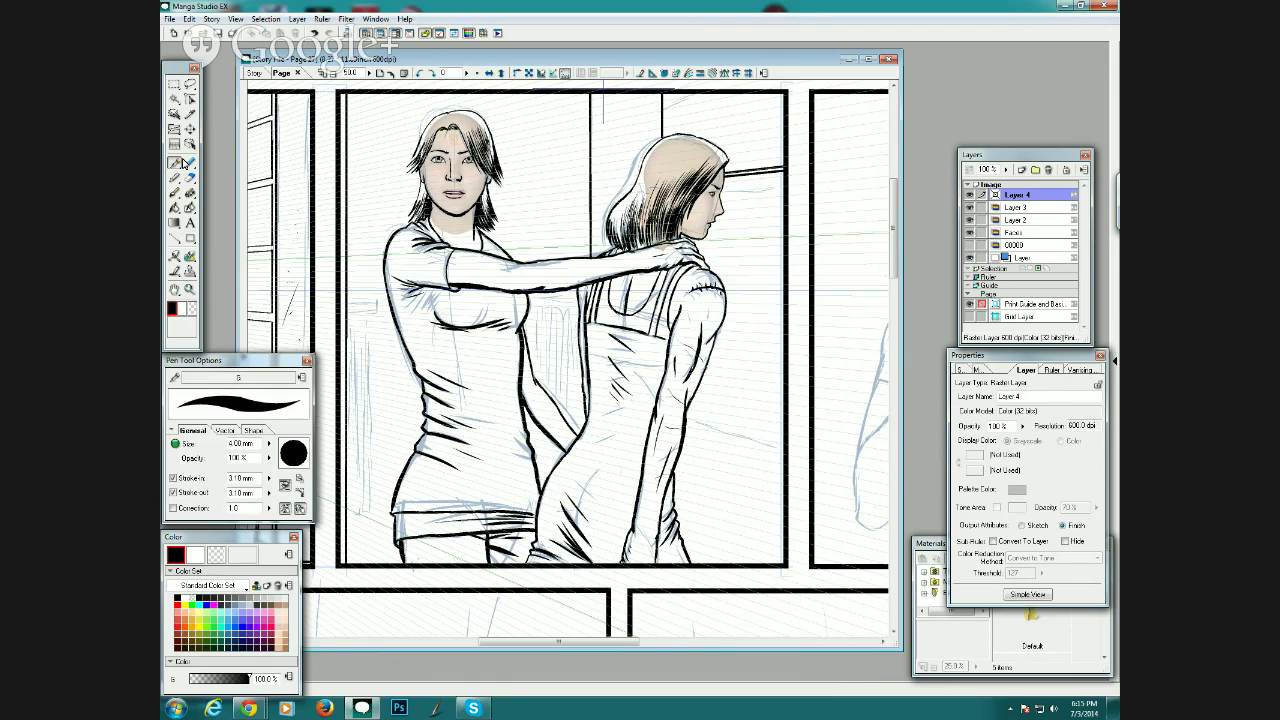
mouse_move(683, 114)
left_mouse_down()
mouse_move(689, 128)
mouse_move(740, 140)
mouse_move(776, 134)
mouse_move(750, 114)
mouse_move(756, 102)
mouse_move(724, 126)
mouse_move(714, 112)
left_mouse_up()
key("ctrl+z")
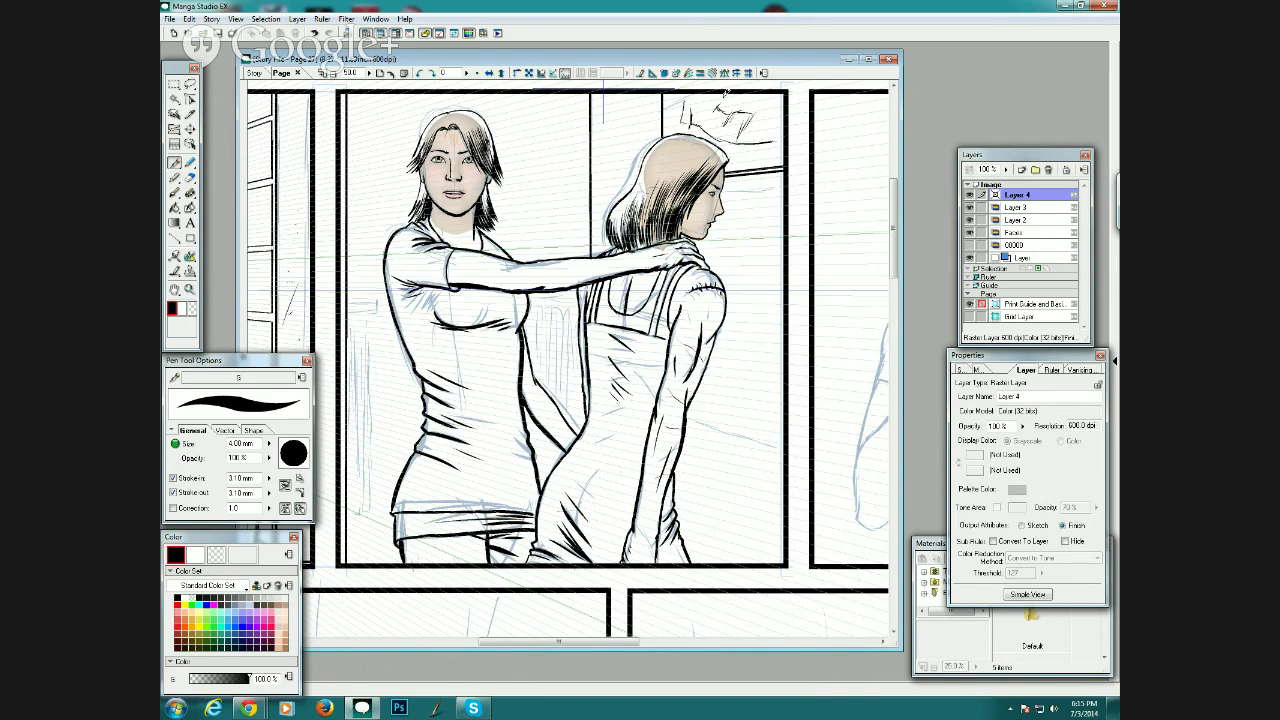
left_click_drag(751, 61, 750, 64)
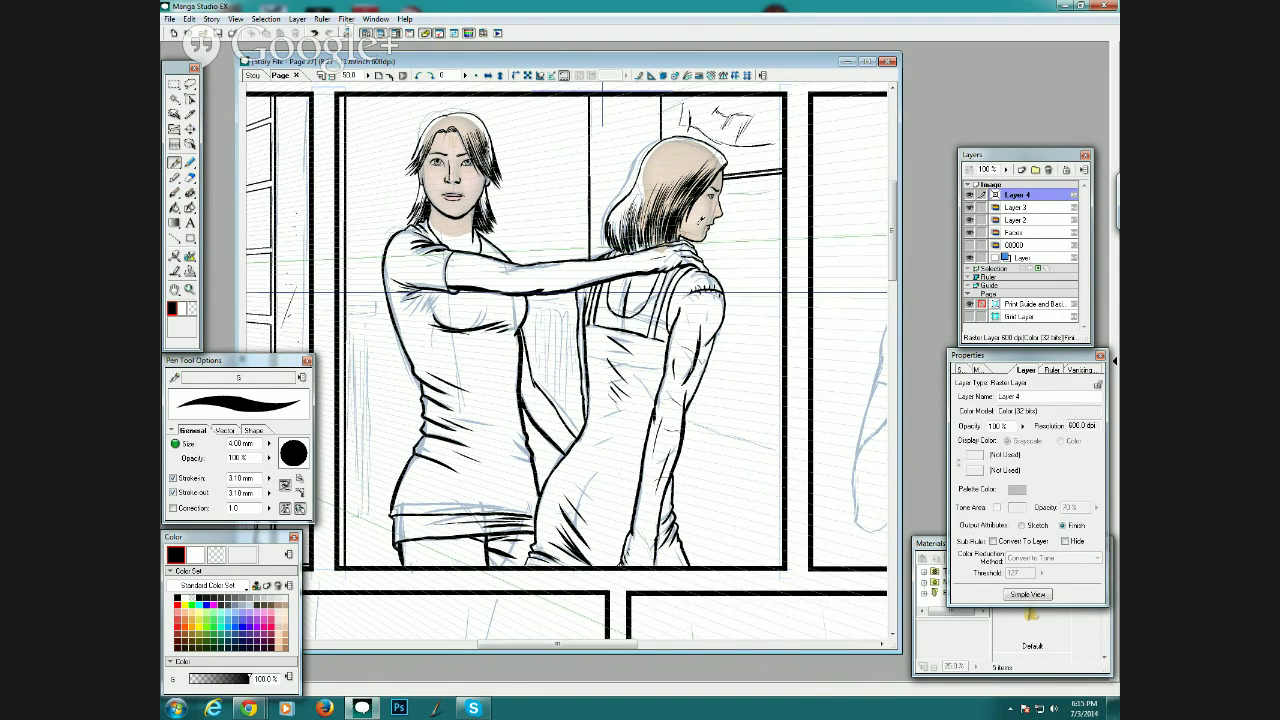
left_click_drag(700, 224, 733, 146)
Draw a slanted 0.20 mm straight line from the right woman's arm to the panel's right border.
left_click(175, 238)
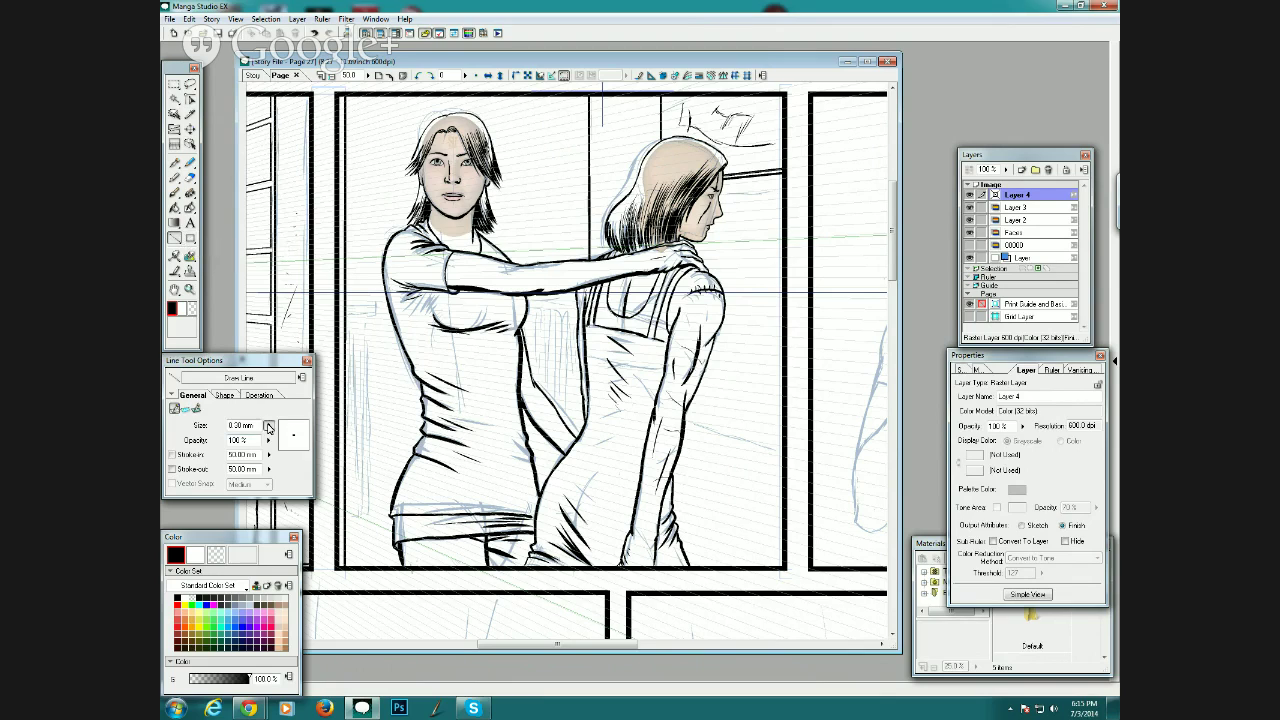
left_click(269, 425)
left_click(278, 408)
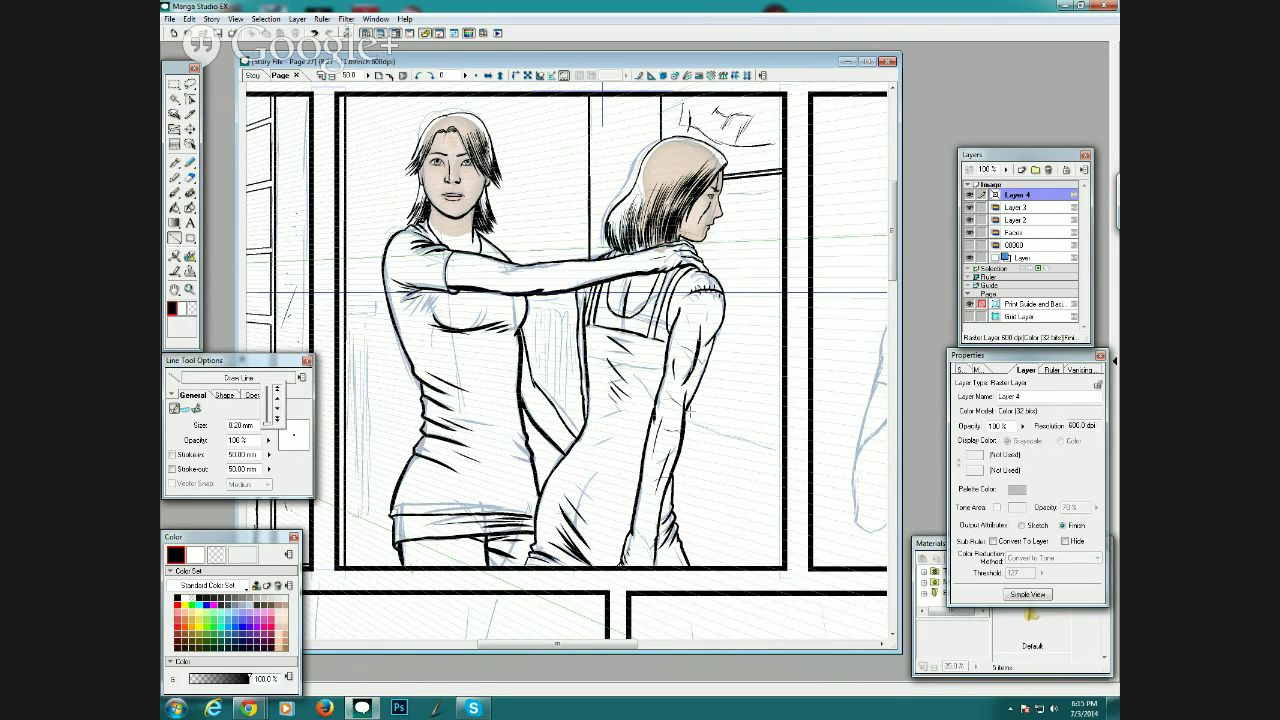
left_click_drag(688, 410, 782, 428)
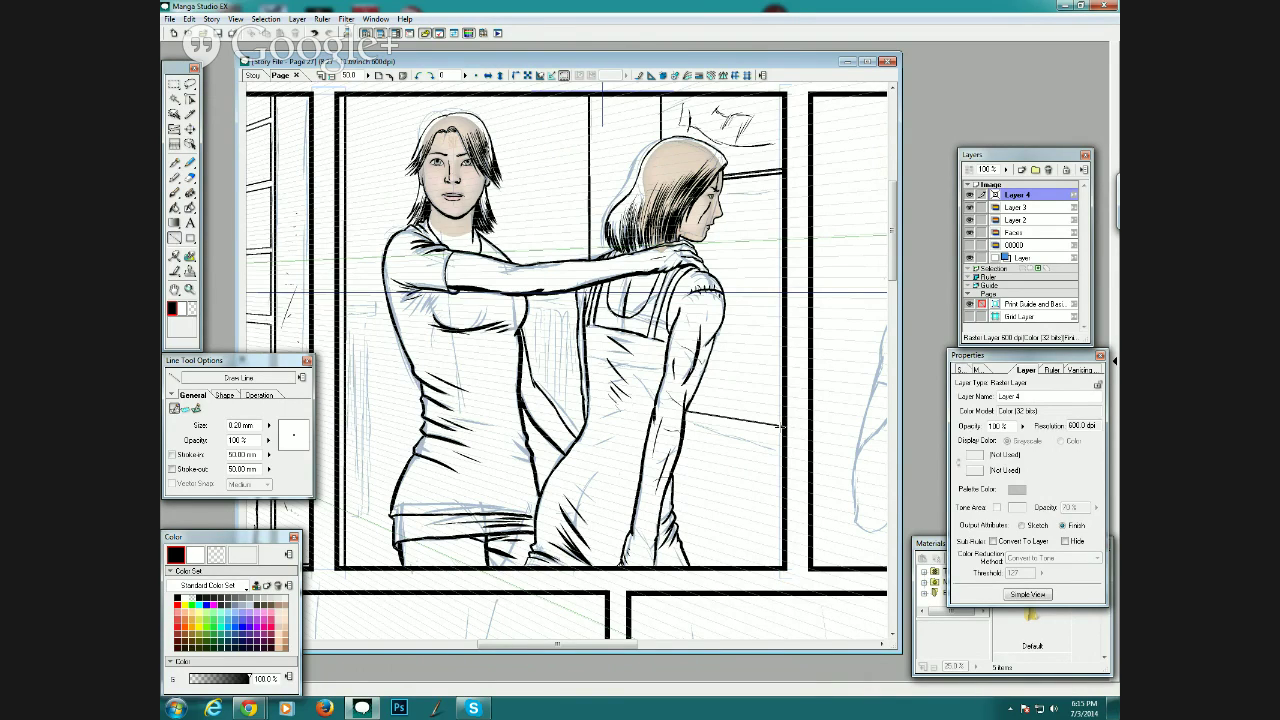
Ink the hanging clothes in the gap between the two women with the Pen tool.
left_click(176, 164)
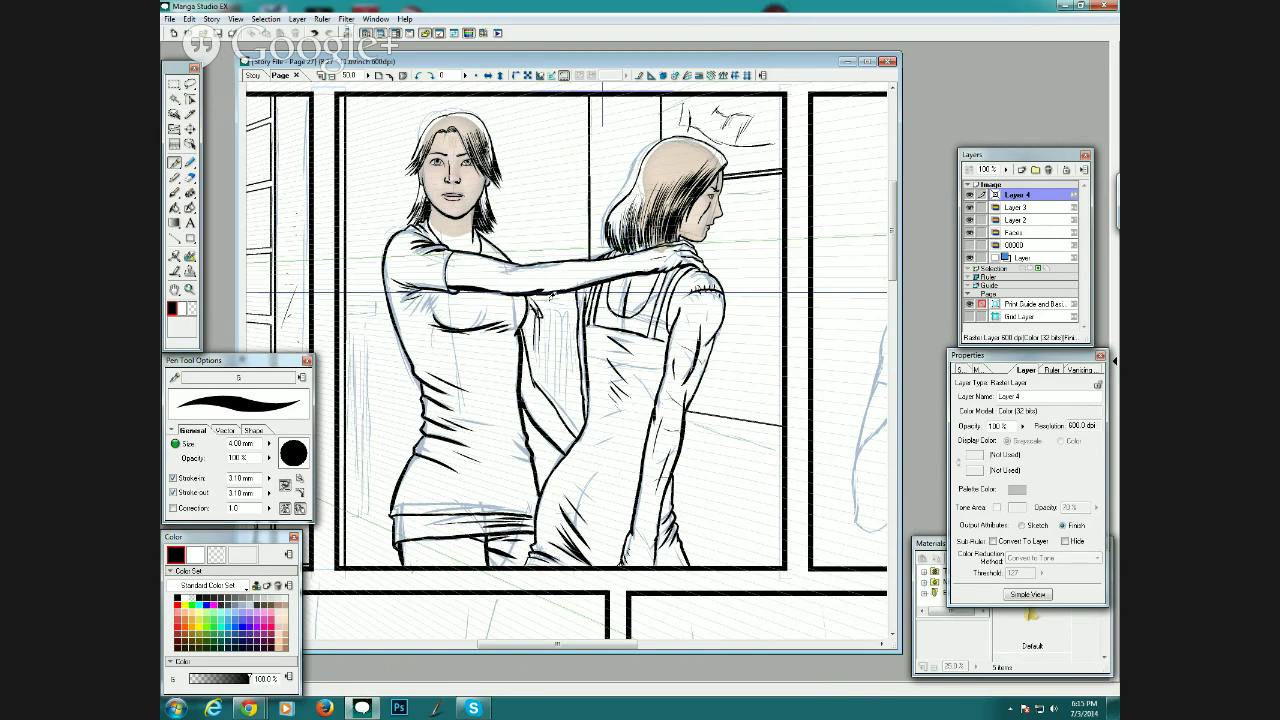
mouse_move(541, 346)
left_mouse_down()
mouse_move(541, 380)
mouse_move(541, 327)
mouse_move(540, 458)
left_mouse_up()
left_click_drag(556, 311, 551, 457)
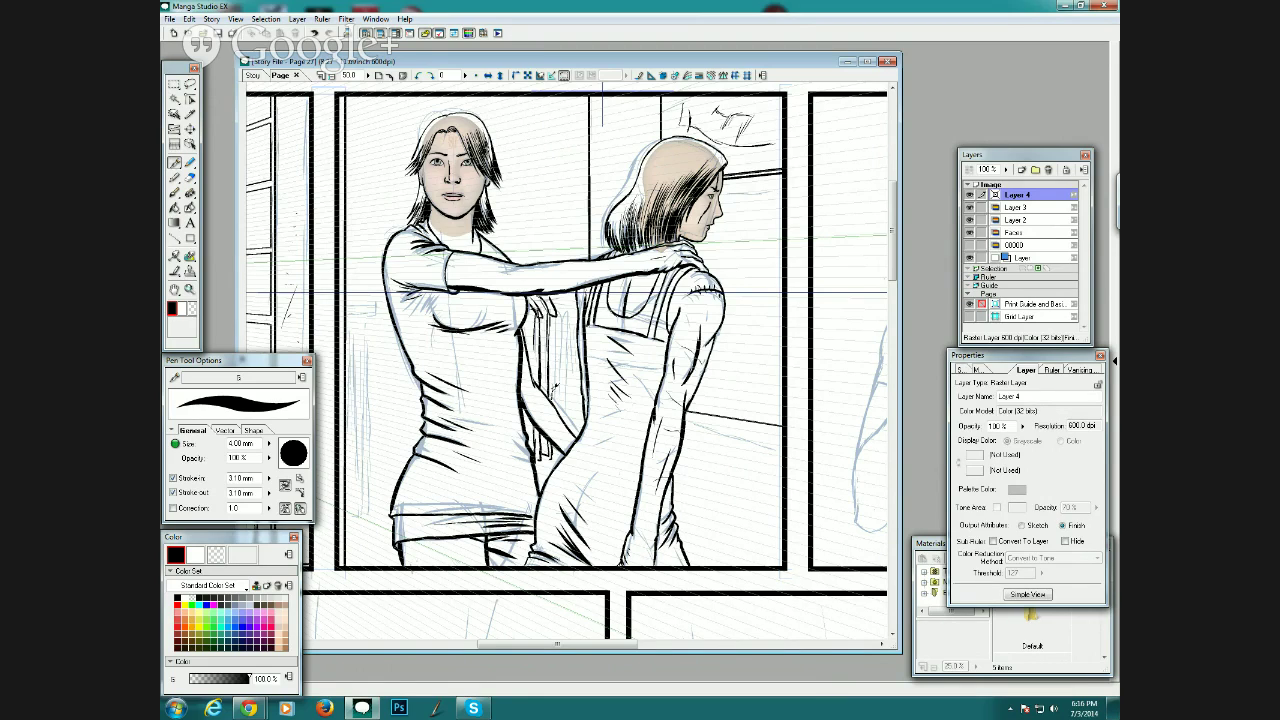
mouse_move(553, 396)
left_mouse_down()
mouse_move(551, 301)
mouse_move(566, 314)
mouse_move(563, 411)
mouse_move(563, 316)
left_mouse_up()
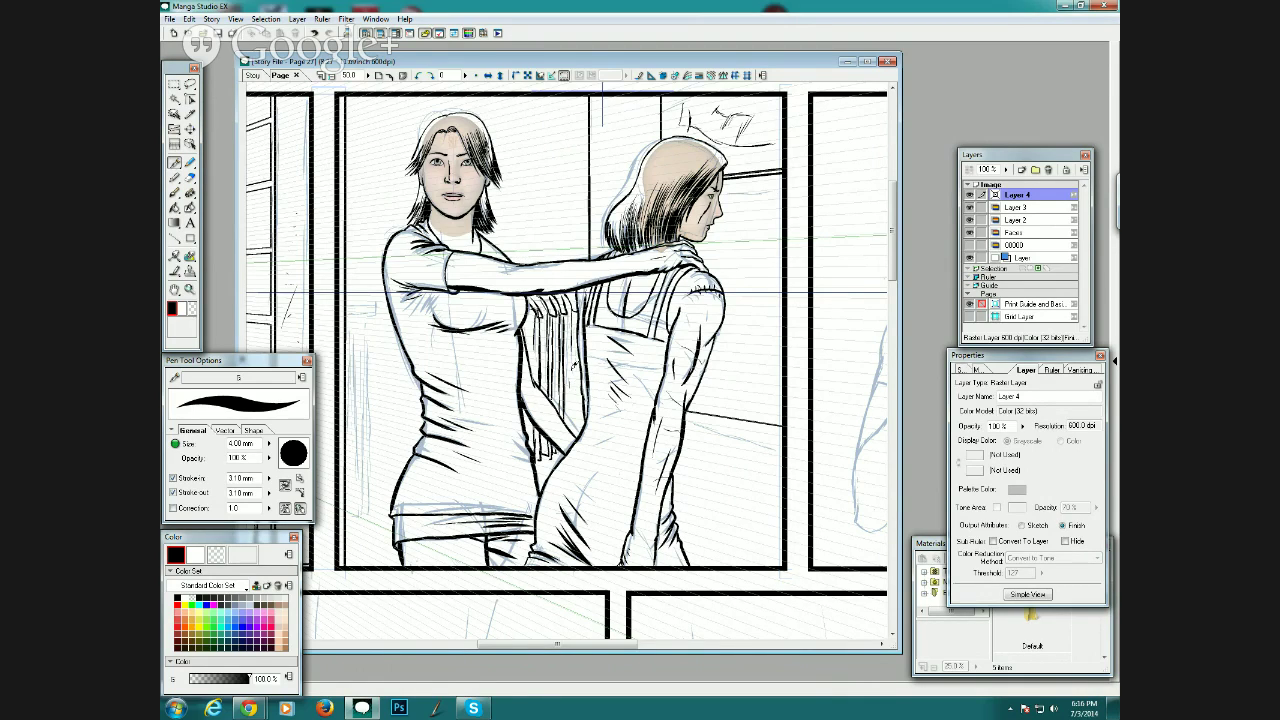
left_click_drag(576, 376, 575, 316)
left_click_drag(577, 384, 577, 432)
Ink the rack rail and the hanging garments along the second panel's left edge.
left_click_drag(349, 311, 371, 298)
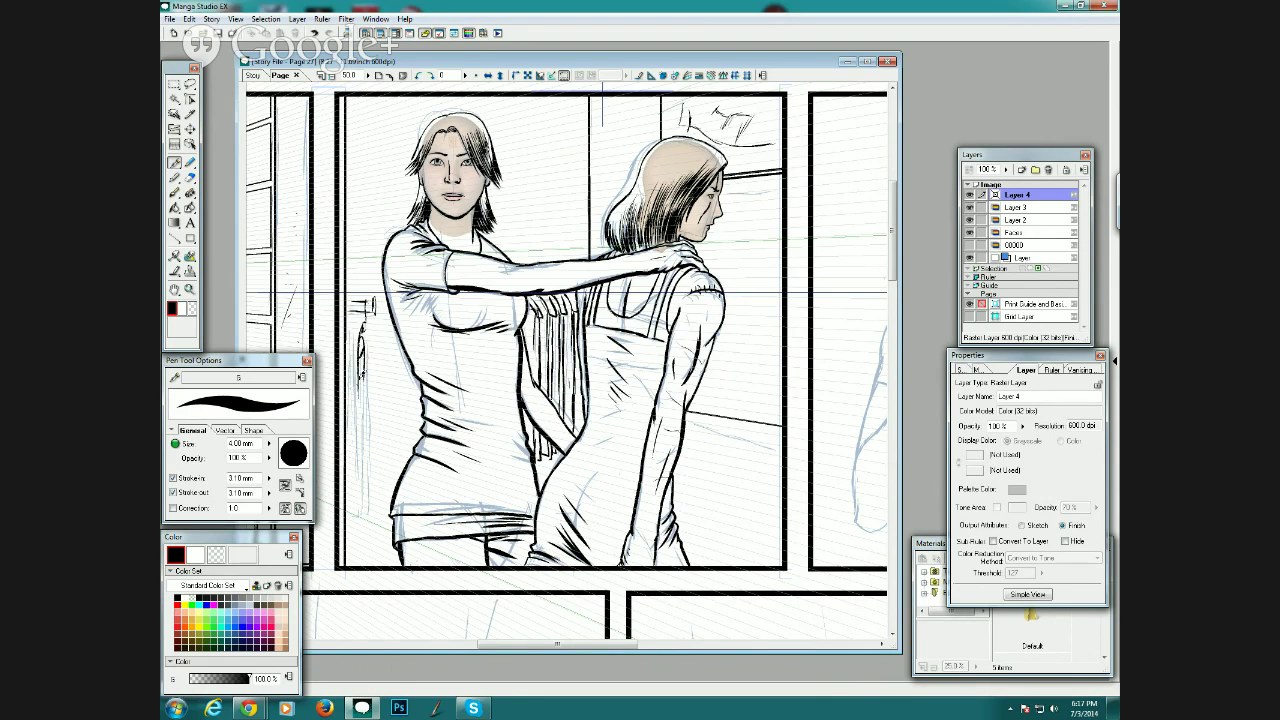
mouse_move(363, 372)
left_mouse_down()
mouse_move(362, 500)
mouse_move(378, 462)
mouse_move(380, 486)
mouse_move(377, 433)
left_mouse_up()
mouse_move(382, 481)
left_mouse_down()
mouse_move(389, 416)
mouse_move(371, 313)
mouse_move(383, 368)
left_mouse_up()
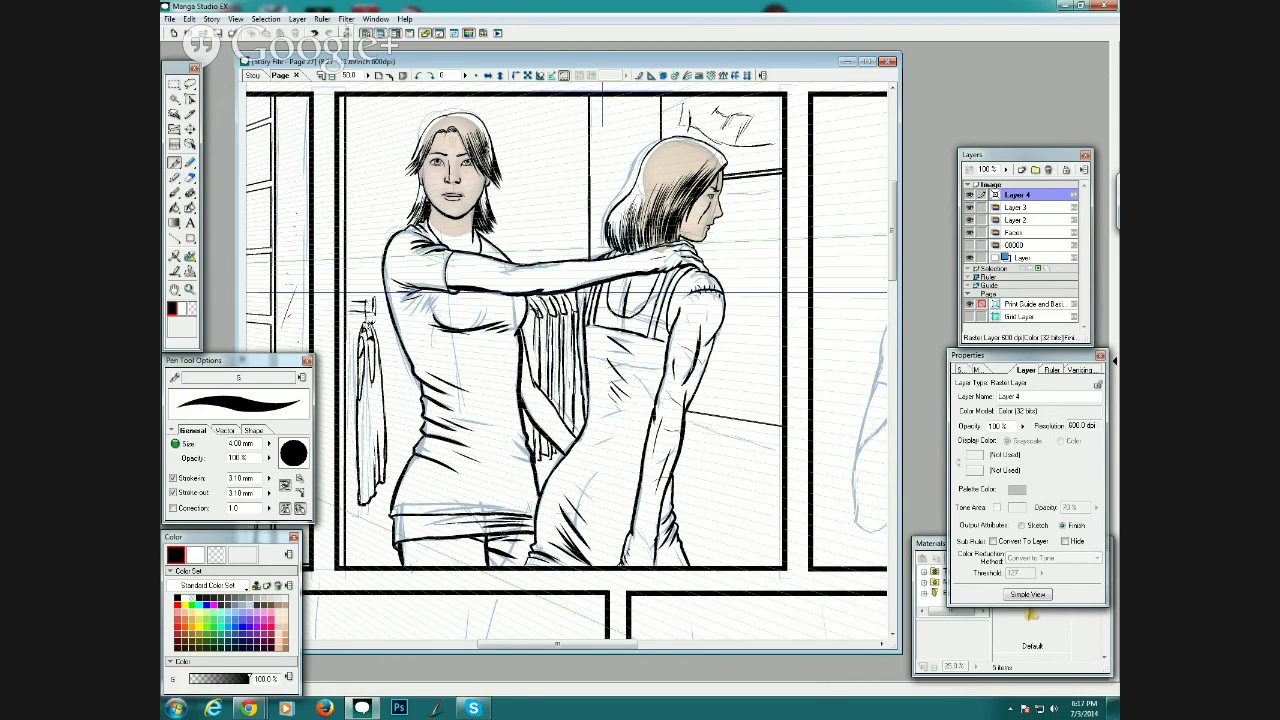
left_click_drag(364, 314, 350, 468)
left_click_drag(356, 416, 356, 492)
left_click_drag(352, 330, 364, 316)
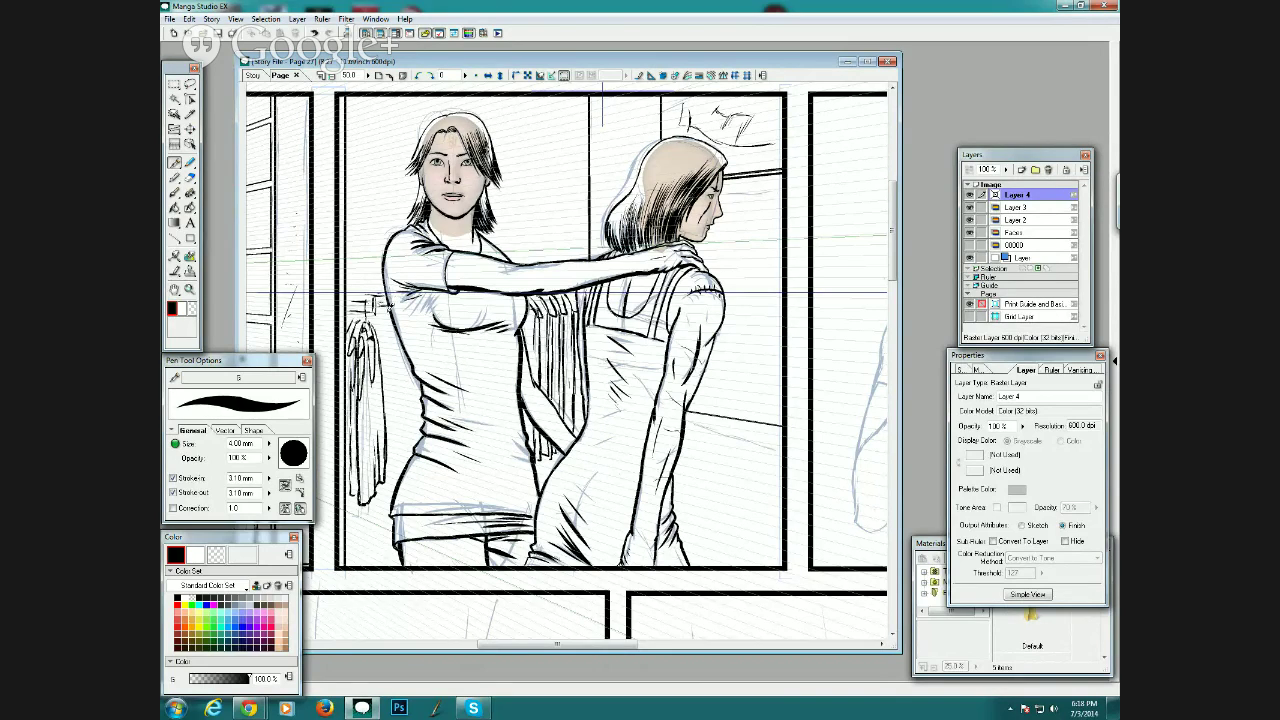
Ink the garments right beside the left woman's torso and the horizontal wall lines behind her.
left_click_drag(389, 305, 396, 391)
left_click_drag(395, 329, 395, 402)
left_click_drag(400, 328, 398, 403)
mouse_move(408, 343)
left_mouse_down()
mouse_move(404, 417)
mouse_move(419, 423)
left_mouse_up()
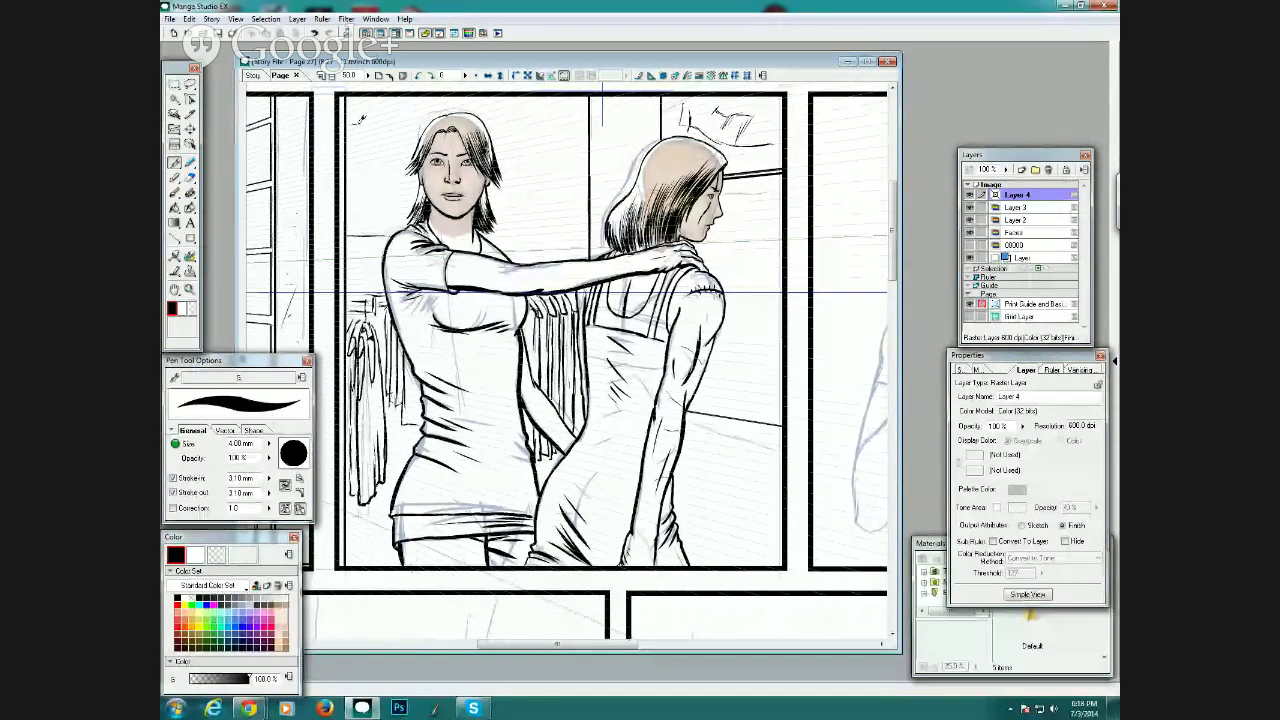
left_click_drag(354, 124, 581, 126)
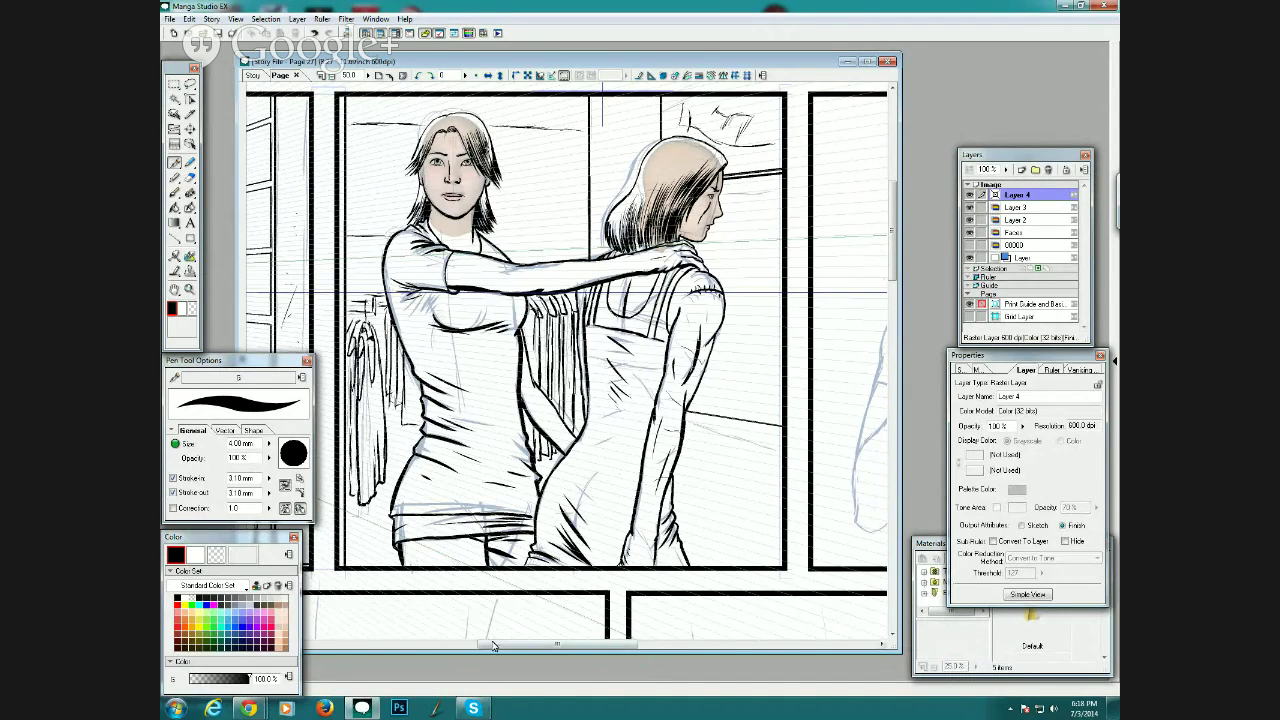
mouse_move(497, 647)
left_mouse_down()
mouse_move(570, 647)
mouse_move(501, 635)
mouse_move(519, 635)
left_mouse_up()
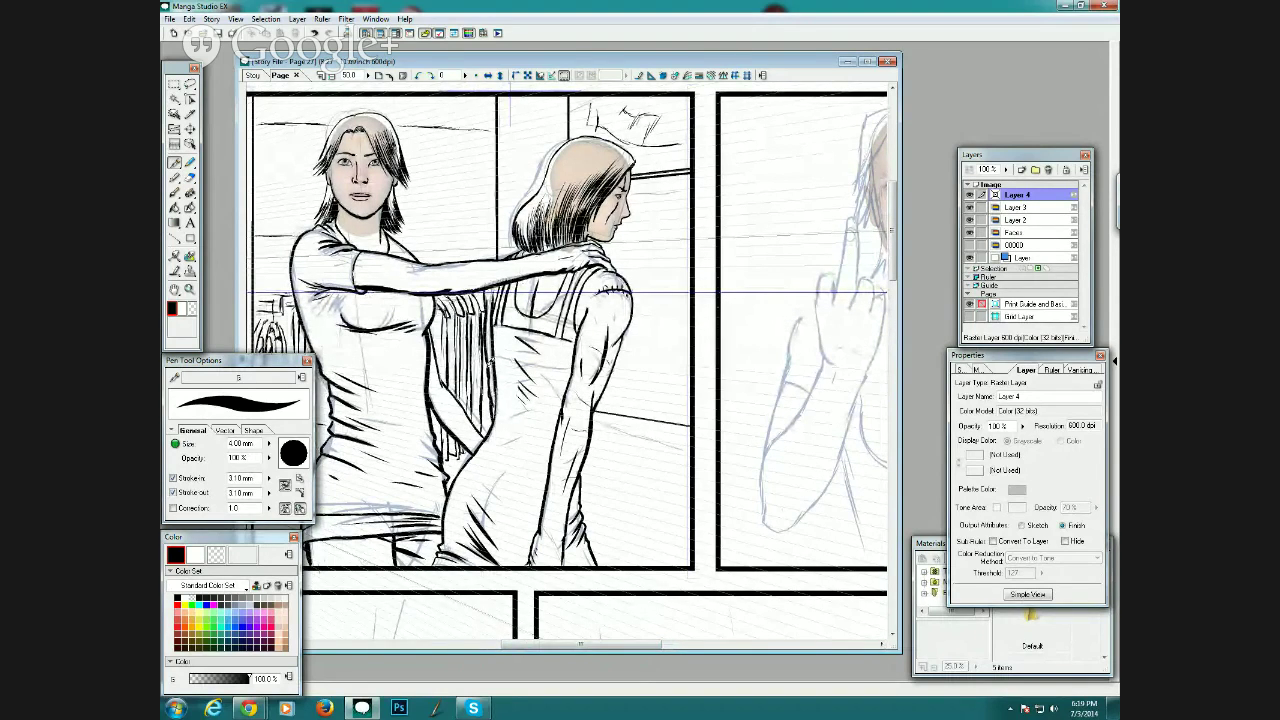
Add short fold strokes to the back of the right woman's top in the second panel.
left_click_drag(499, 475, 487, 496)
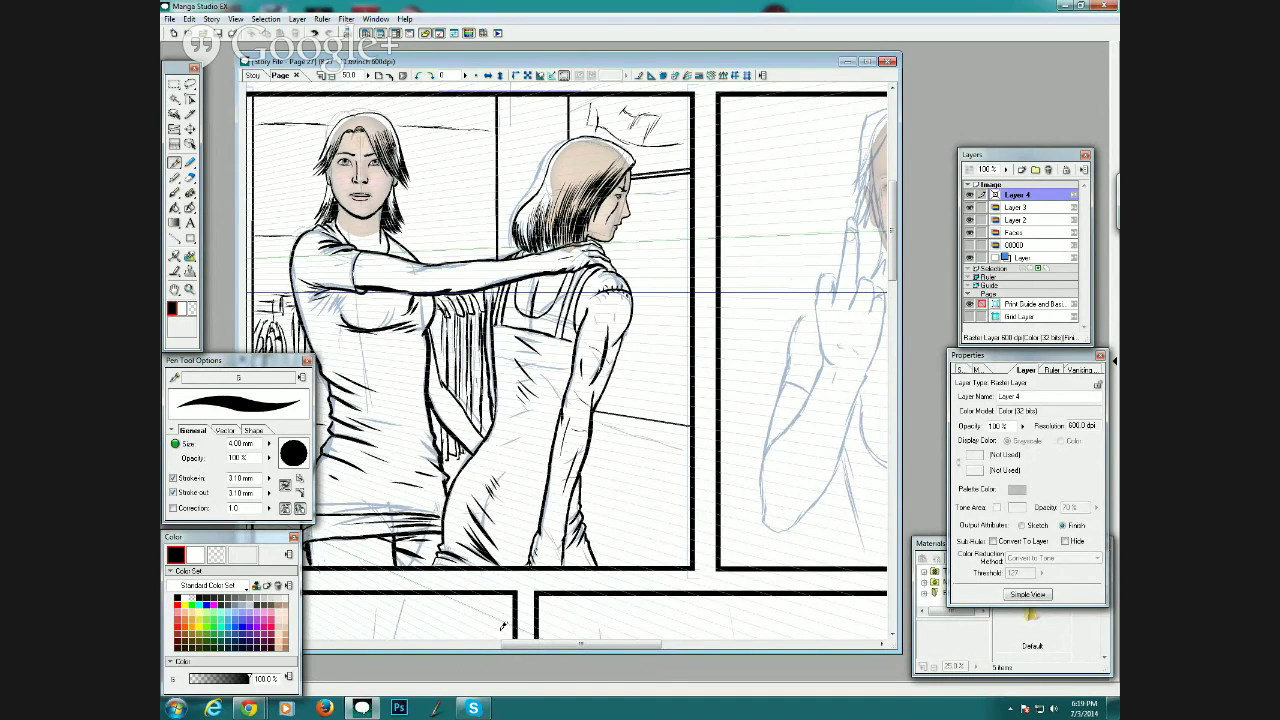
Ink the woman's raised hand in the third panel, outlining the extended middle finger, the folded fingers and the palm.
left_click_drag(522, 648, 591, 651)
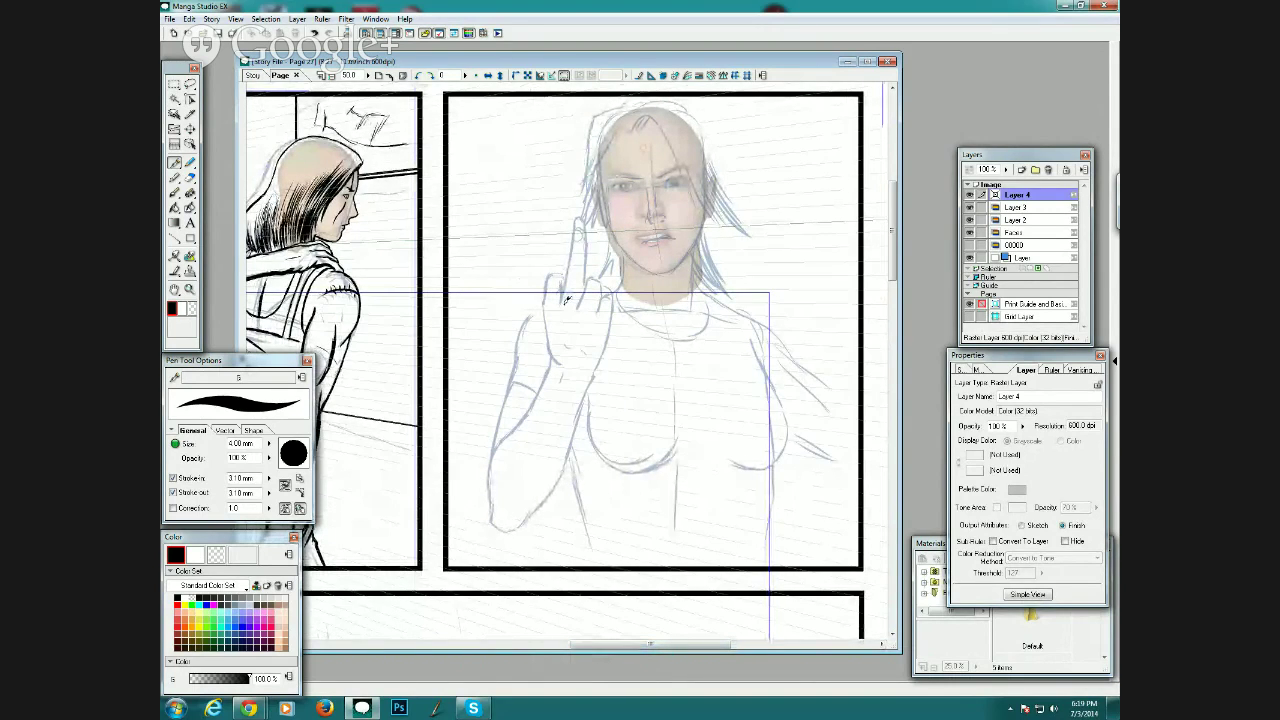
left_click_drag(564, 308, 573, 235)
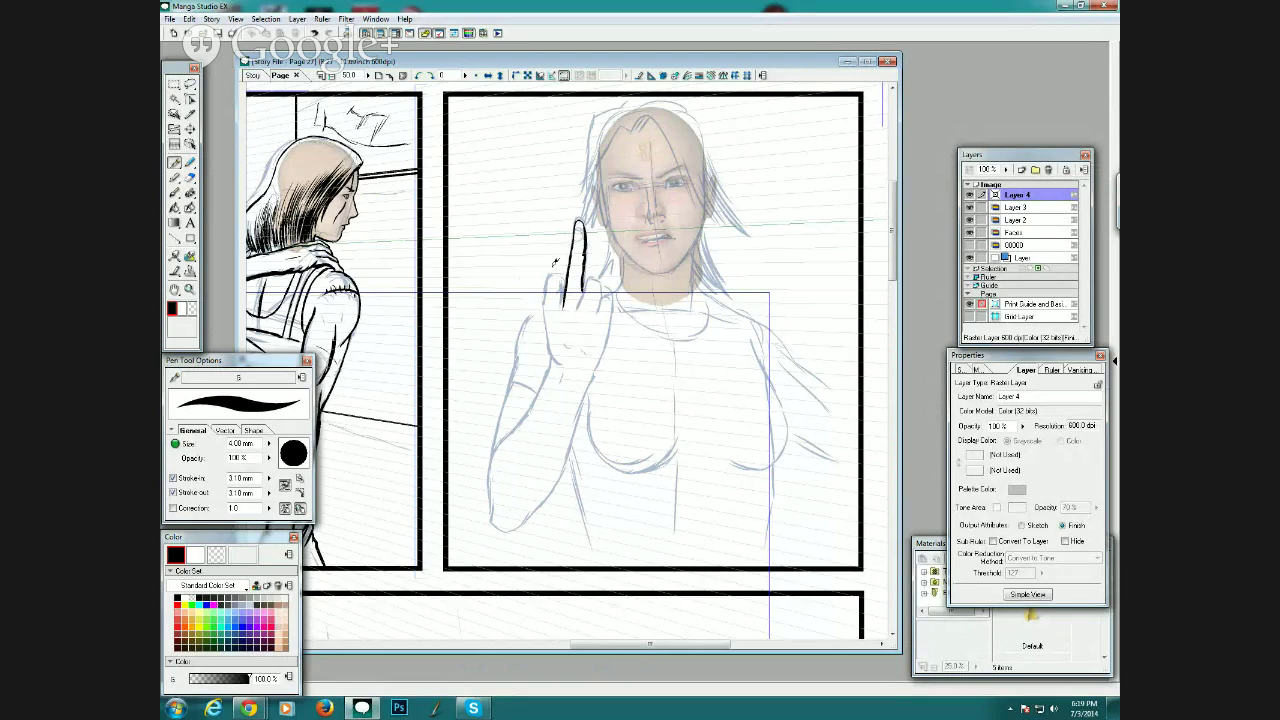
mouse_move(553, 308)
left_mouse_down()
mouse_move(551, 274)
mouse_move(564, 274)
mouse_move(563, 301)
mouse_move(589, 277)
mouse_move(598, 310)
mouse_move(584, 299)
mouse_move(588, 278)
mouse_move(615, 314)
left_mouse_up()
mouse_move(553, 358)
left_mouse_down()
mouse_move(550, 287)
mouse_move(549, 306)
left_mouse_up()
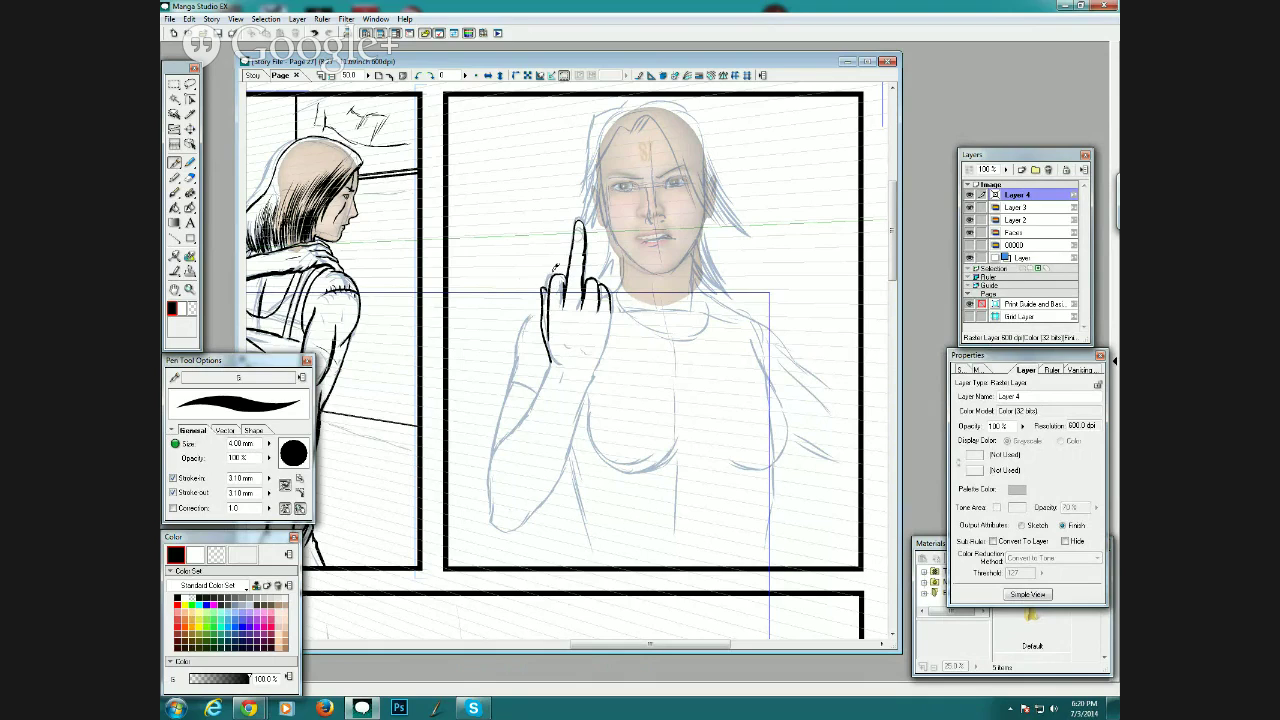
left_click_drag(590, 372, 614, 313)
left_click_drag(556, 305, 557, 326)
Ink the forearm and elbow below the raised hand, plus the upper arm with its shirt sleeve.
mouse_move(541, 395)
left_mouse_down()
mouse_move(492, 470)
mouse_move(494, 457)
mouse_move(492, 513)
mouse_move(526, 518)
mouse_move(562, 442)
left_mouse_up()
mouse_move(530, 508)
left_mouse_down()
mouse_move(566, 456)
mouse_move(594, 360)
left_mouse_up()
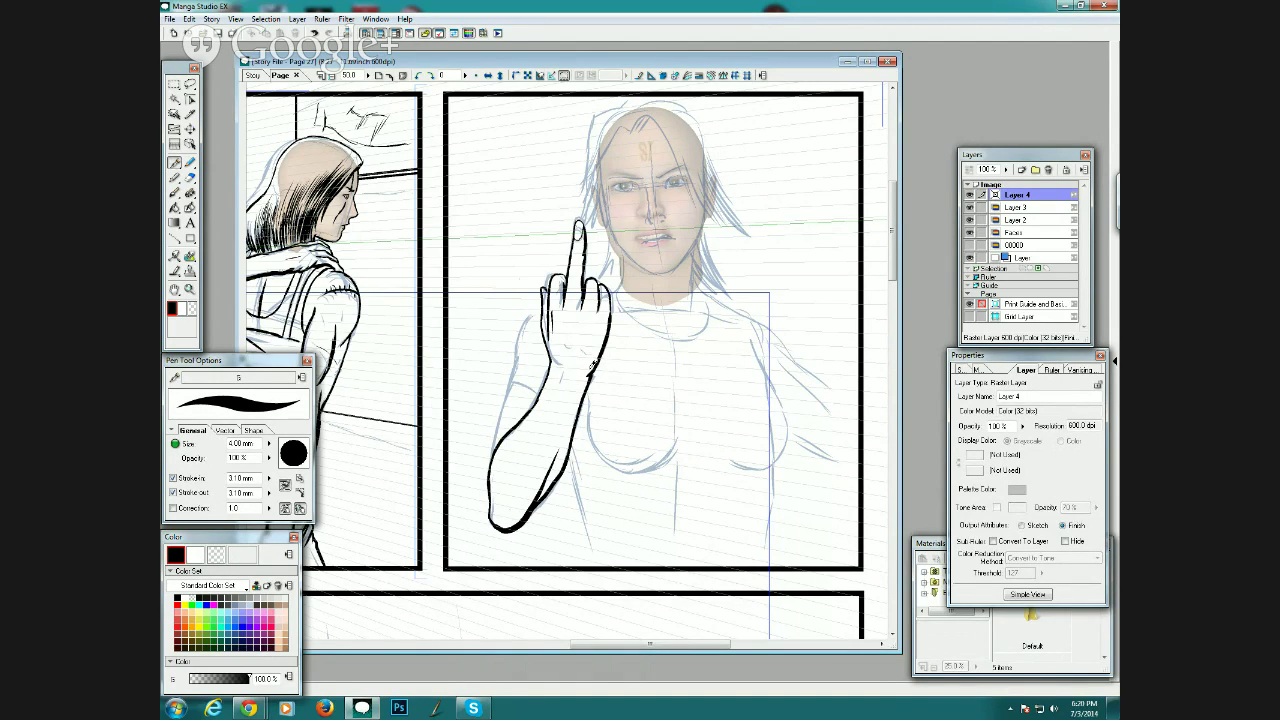
left_click_drag(490, 484, 519, 361)
left_click_drag(498, 420, 516, 349)
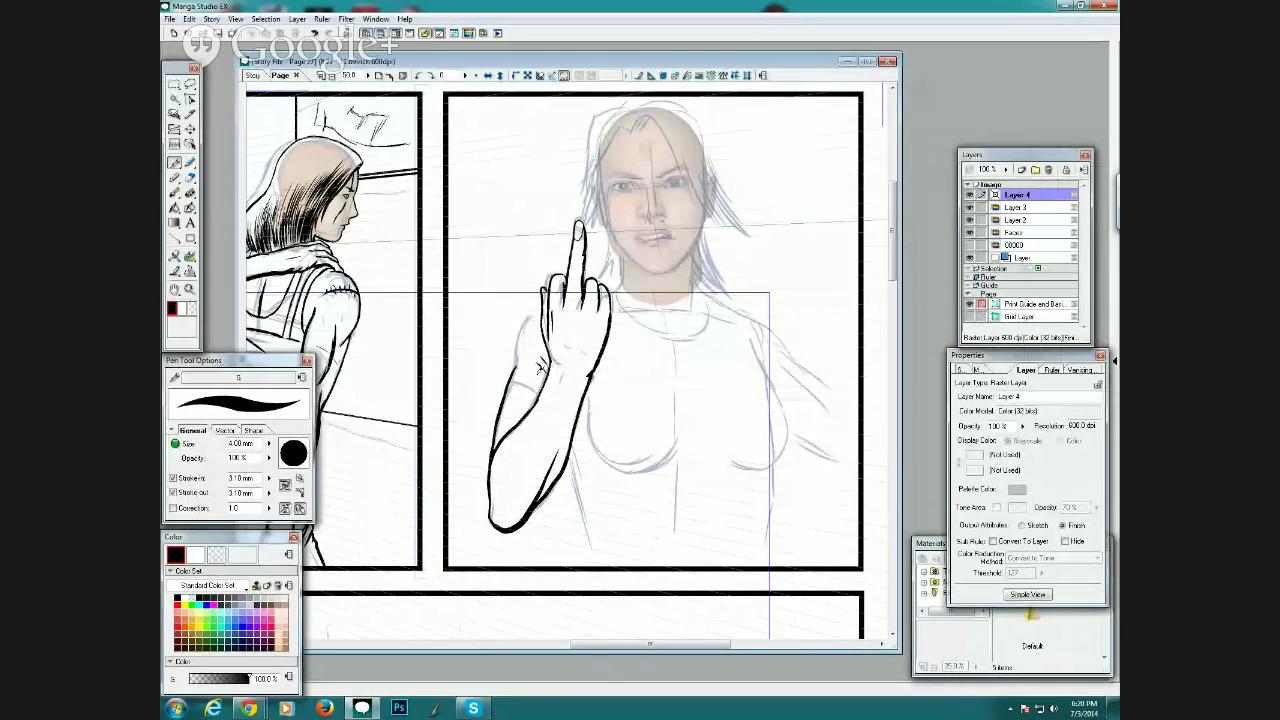
mouse_move(508, 386)
left_mouse_down()
mouse_move(538, 397)
mouse_move(519, 328)
mouse_move(547, 291)
left_mouse_up()
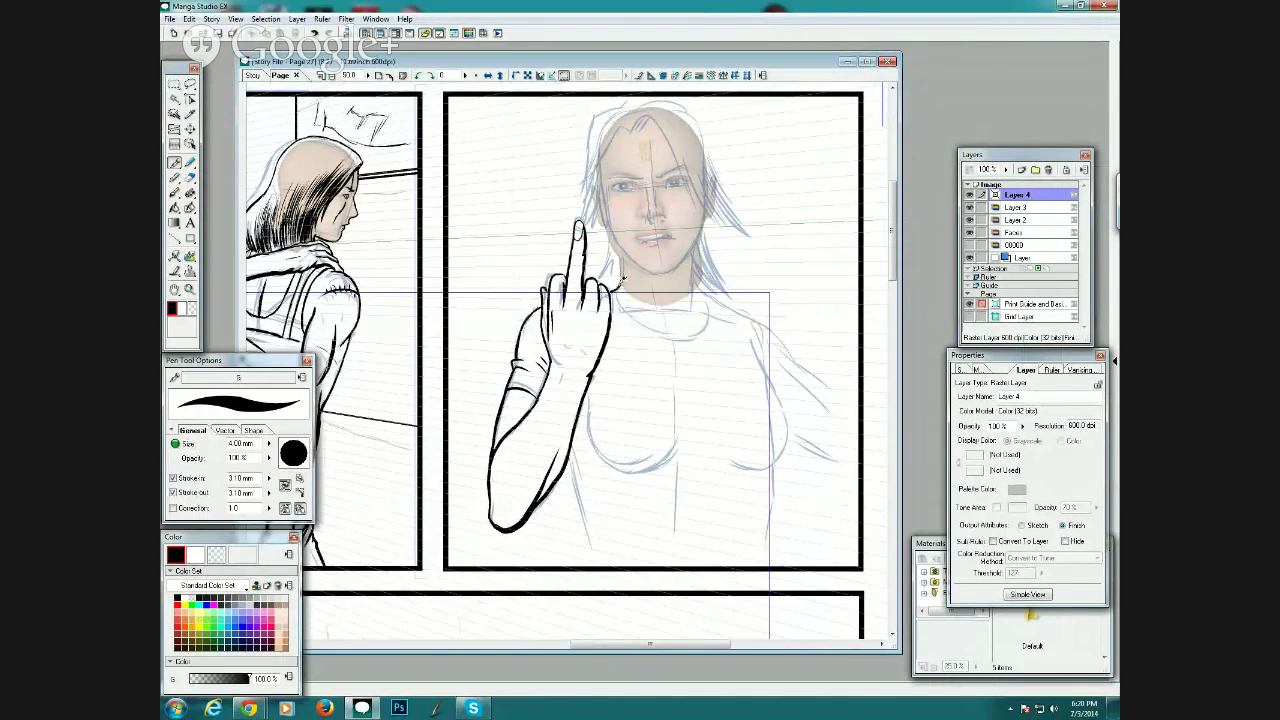
Ink the third-panel woman's neck, her shirt's round neckline and the slope of the shoulder opposite the raised hand.
left_click_drag(622, 276, 622, 257)
mouse_move(618, 290)
left_mouse_down()
mouse_move(631, 316)
mouse_move(667, 331)
mouse_move(699, 330)
mouse_move(708, 302)
left_mouse_up()
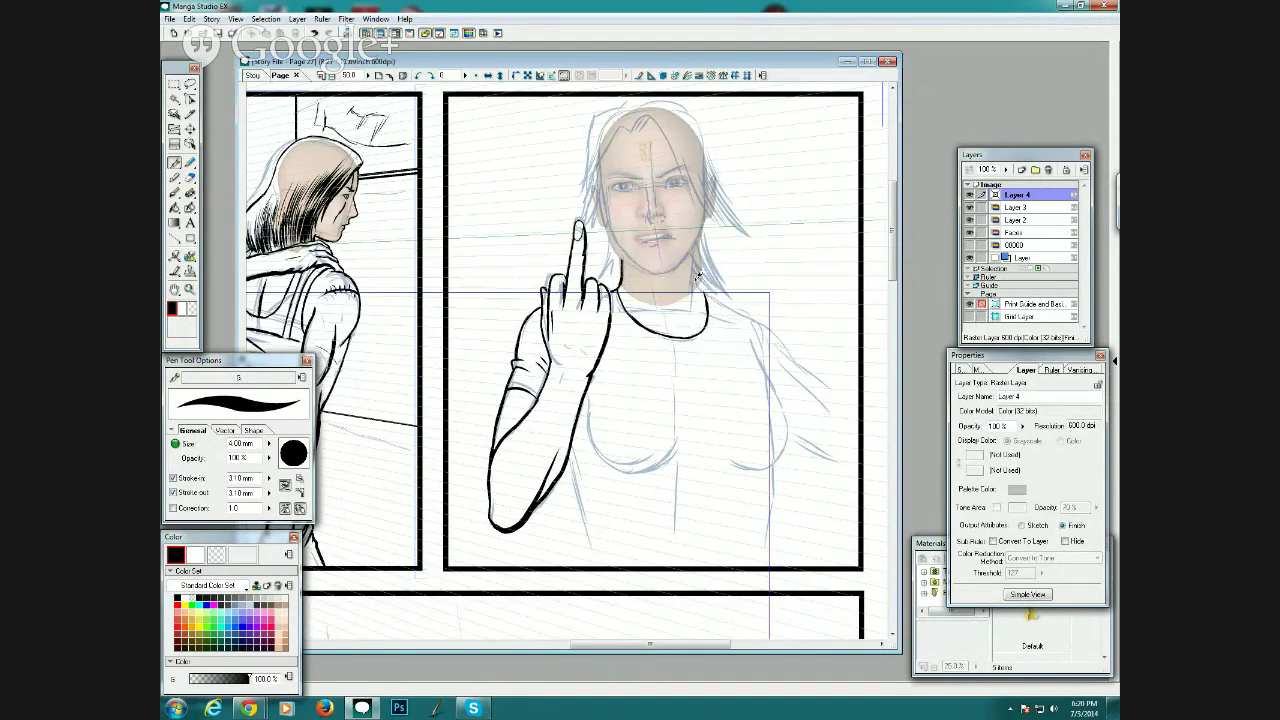
left_click_drag(697, 249, 692, 310)
left_click_drag(697, 273, 714, 297)
left_click_drag(705, 281, 737, 322)
Ink both sides of the woman's torso, the chest contour and the first fabric folds across her shirt.
left_click_drag(570, 454, 591, 565)
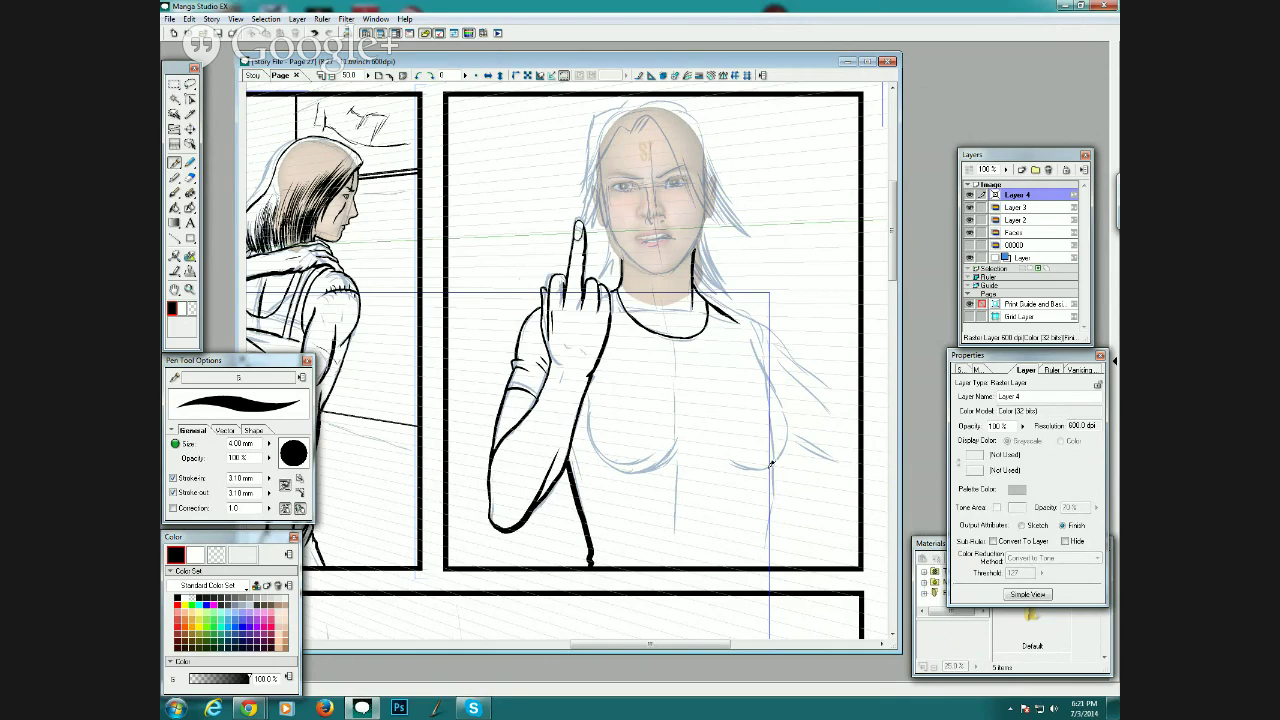
left_click_drag(770, 462, 761, 566)
mouse_move(587, 428)
left_mouse_down()
mouse_move(621, 464)
mouse_move(723, 450)
mouse_move(716, 460)
mouse_move(758, 461)
mouse_move(738, 467)
mouse_move(777, 464)
mouse_move(783, 396)
mouse_move(787, 406)
mouse_move(750, 327)
left_mouse_up()
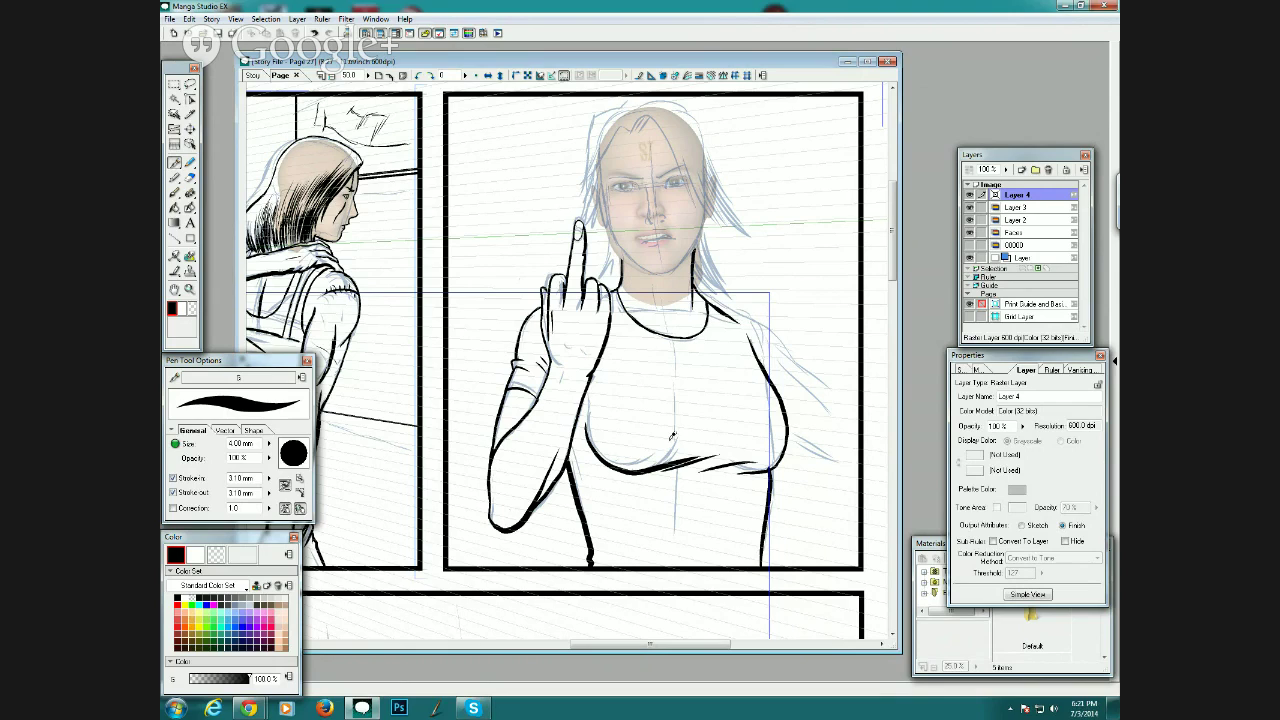
mouse_move(676, 440)
left_mouse_down()
mouse_move(738, 429)
mouse_move(730, 420)
left_mouse_up()
Ink the shoulder, sleeve and outstretched arm running to the panel's right border, and add more chest folds.
mouse_move(733, 311)
left_mouse_down()
mouse_move(790, 343)
mouse_move(780, 383)
mouse_move(800, 359)
mouse_move(785, 350)
mouse_move(807, 355)
mouse_move(776, 338)
left_mouse_up()
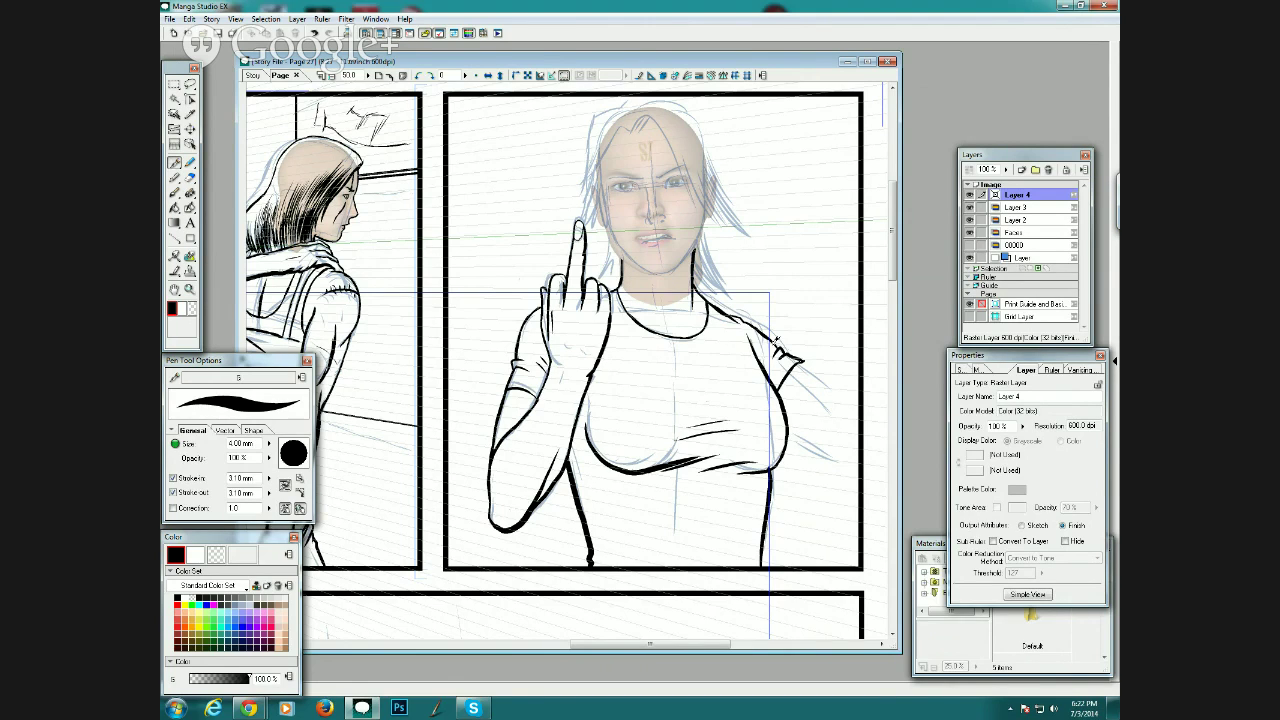
left_click_drag(664, 644, 691, 644)
left_click_drag(690, 352, 760, 382)
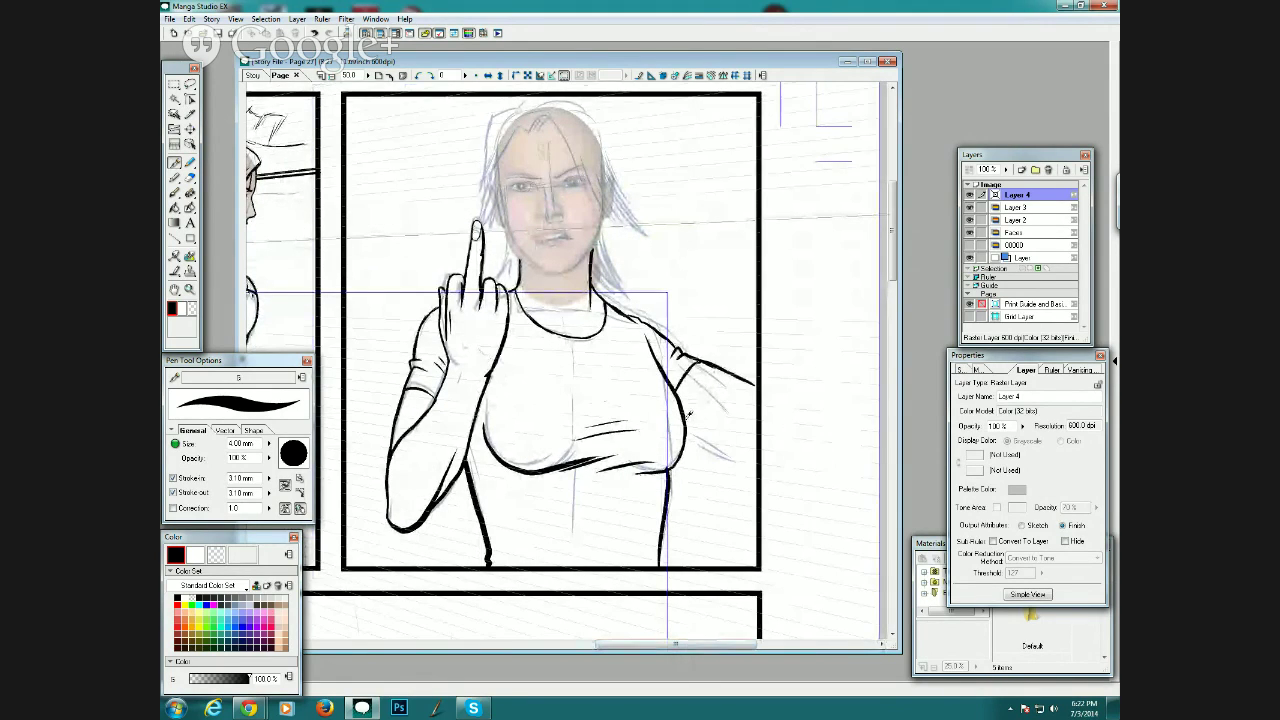
left_click_drag(685, 421, 753, 441)
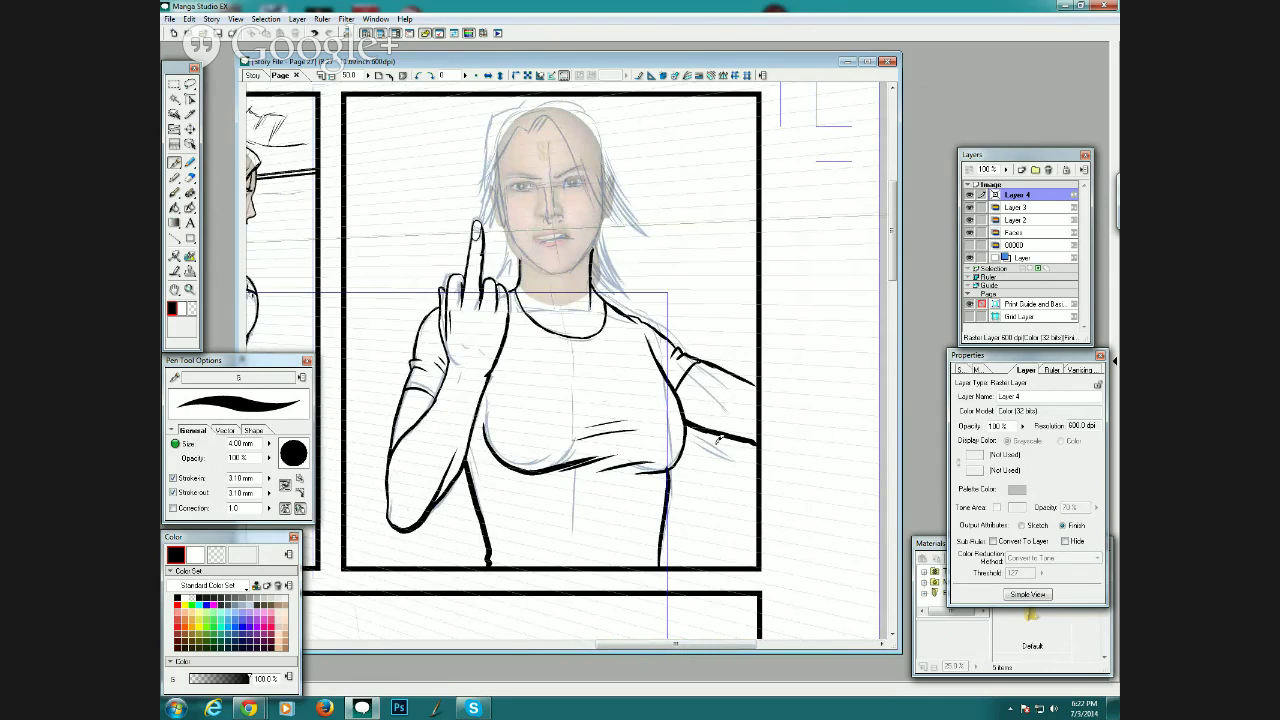
left_click_drag(560, 424, 618, 410)
Hide Layer 2 and ink the third-panel woman's jawline over the face reference.
left_click_drag(895, 258, 899, 232)
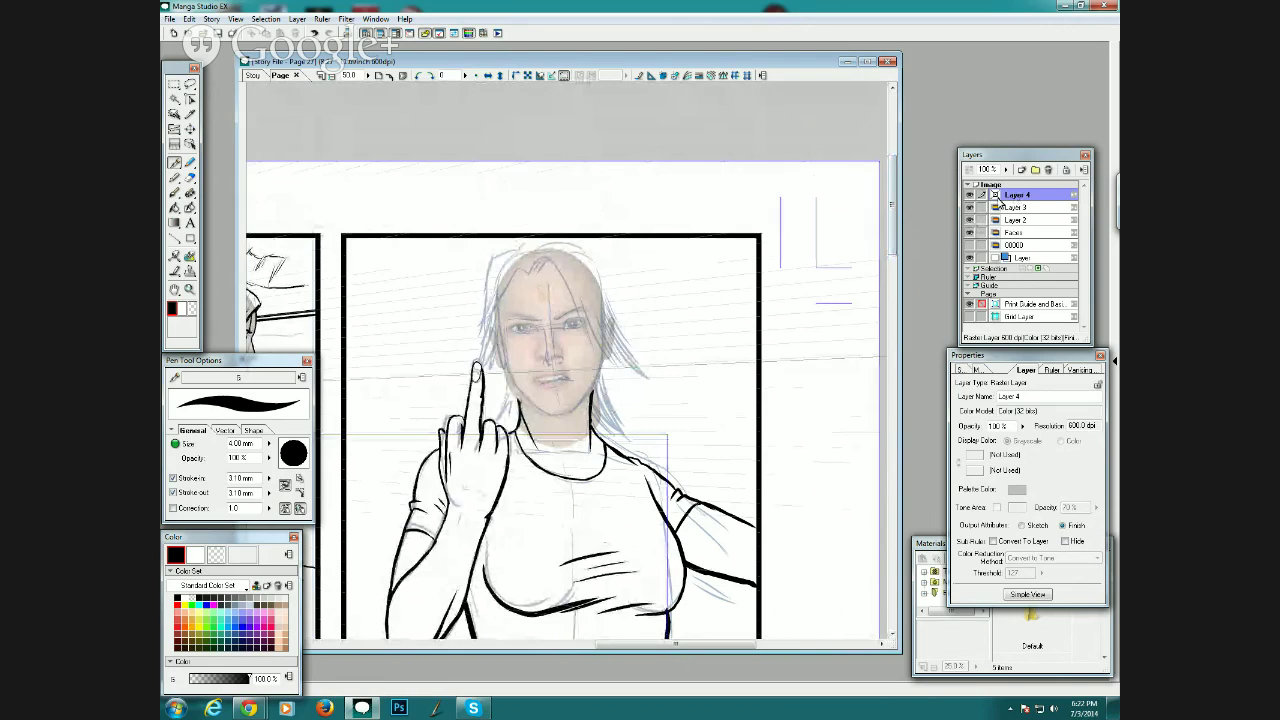
left_click(969, 219)
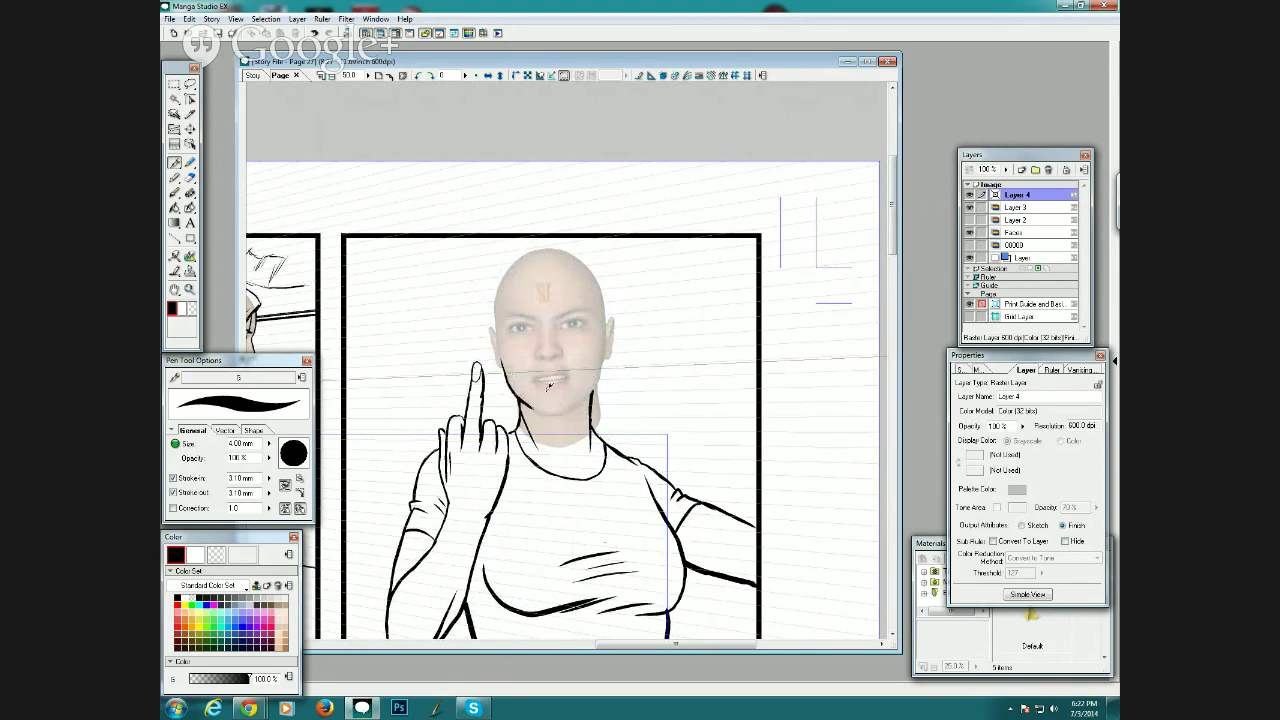
mouse_move(520, 398)
left_mouse_down()
mouse_move(566, 409)
mouse_move(597, 388)
mouse_move(605, 355)
left_mouse_up()
Ink the swept fringe, the crown and the hair strands falling on the right side of the woman's face.
mouse_move(521, 270)
left_mouse_down()
mouse_move(568, 305)
mouse_move(551, 266)
mouse_move(565, 272)
mouse_move(556, 288)
mouse_move(596, 332)
left_mouse_up()
mouse_move(570, 288)
left_mouse_down()
mouse_move(630, 353)
mouse_move(607, 310)
mouse_move(639, 362)
mouse_move(615, 317)
mouse_move(631, 357)
left_mouse_up()
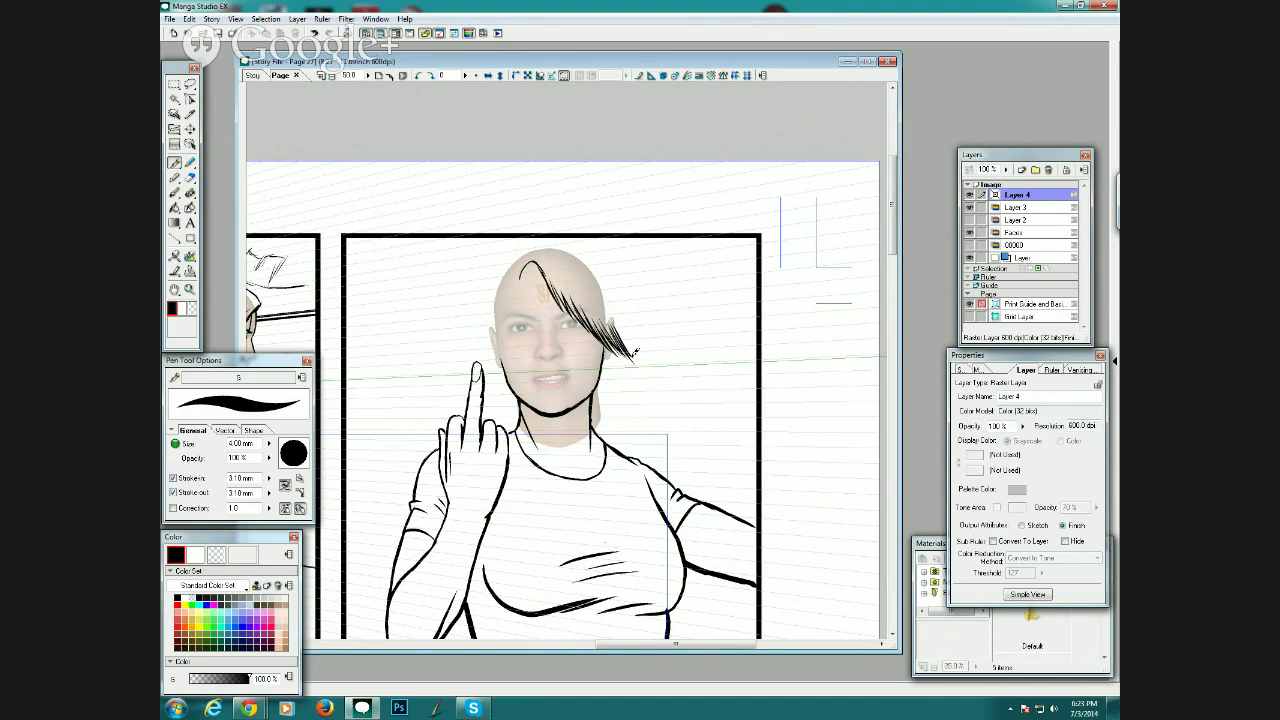
left_click_drag(609, 311, 621, 338)
mouse_move(518, 265)
left_mouse_down()
mouse_move(550, 236)
mouse_move(591, 245)
mouse_move(633, 314)
mouse_move(606, 381)
mouse_move(605, 367)
mouse_move(611, 415)
mouse_move(601, 391)
mouse_move(607, 441)
left_mouse_up()
left_click_drag(594, 405, 597, 432)
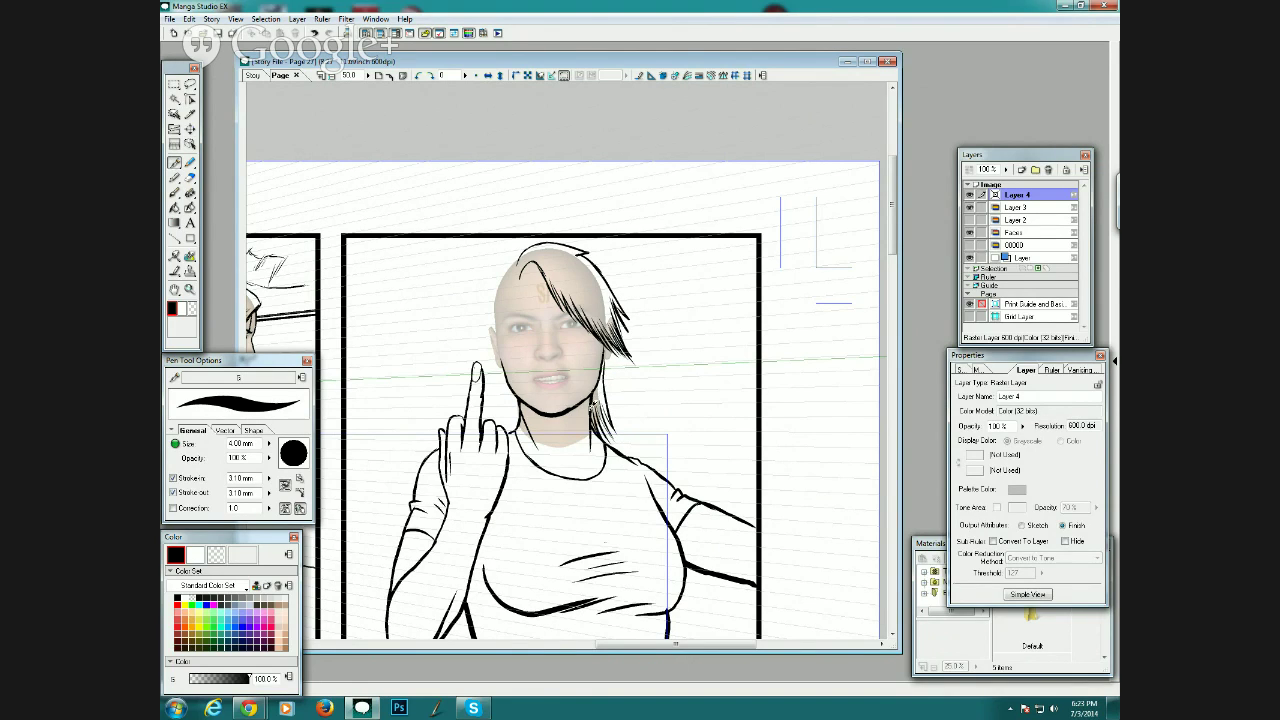
Ink the hair on the left side of the woman's face, from the parting to the strands behind the raised hand.
mouse_move(505, 367)
left_mouse_down()
mouse_move(488, 415)
mouse_move(499, 425)
left_mouse_up()
mouse_move(538, 255)
left_mouse_down()
mouse_move(526, 278)
mouse_move(509, 272)
mouse_move(478, 347)
left_mouse_up()
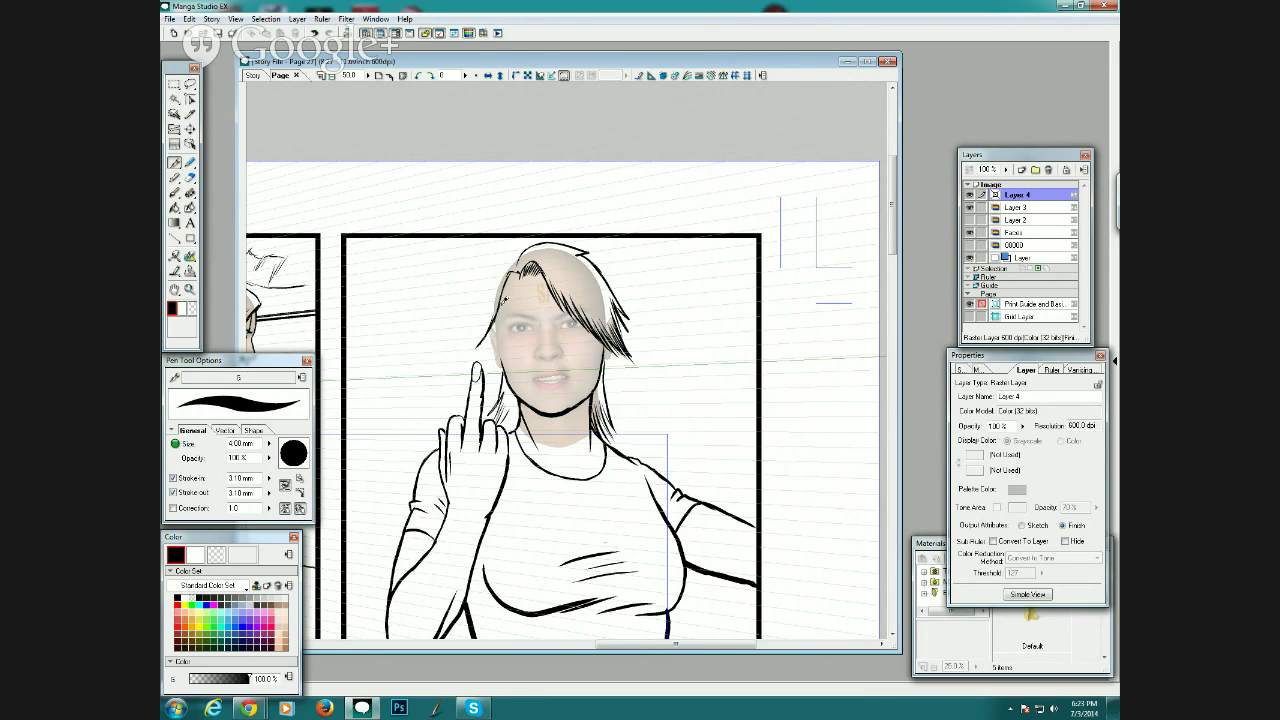
mouse_move(503, 301)
left_mouse_down()
mouse_move(487, 360)
mouse_move(476, 334)
left_mouse_up()
mouse_move(496, 276)
left_mouse_down()
mouse_move(472, 322)
mouse_move(506, 257)
mouse_move(528, 248)
mouse_move(521, 269)
left_mouse_up()
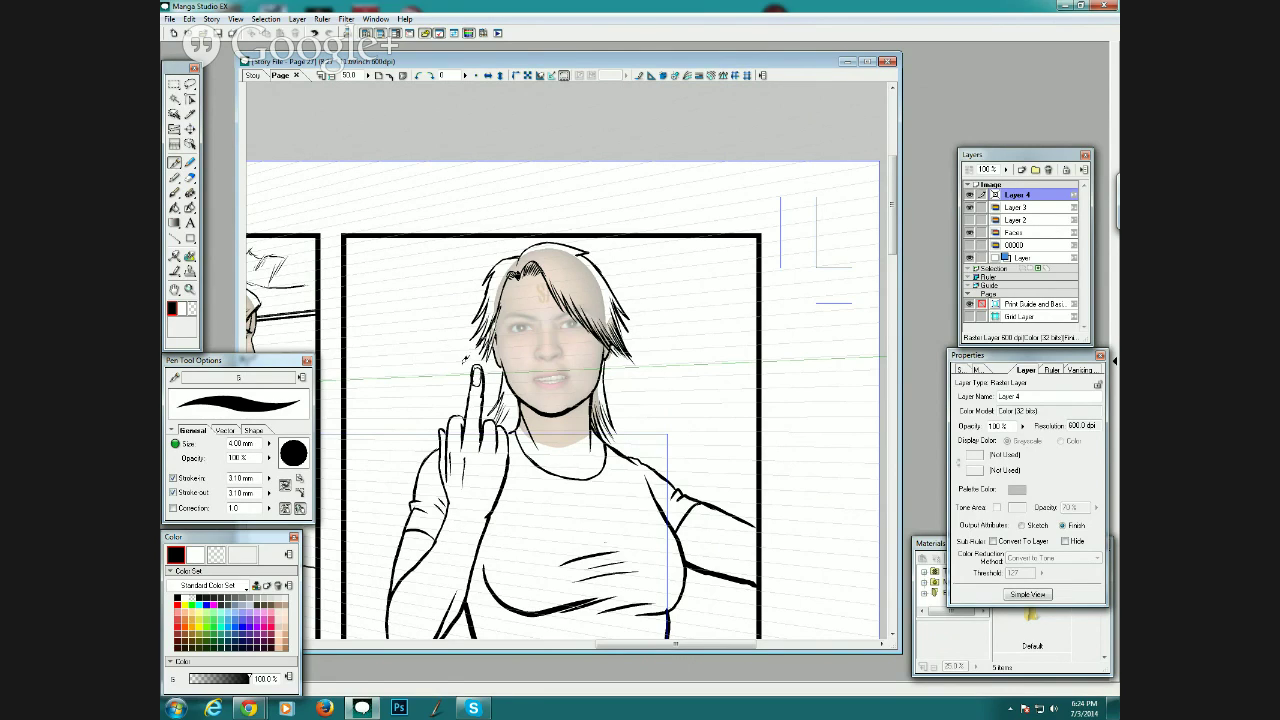
Ink the woman's mouth with the Pen tool, outlining the parted lips and teeth over the face reference.
left_click(189, 289)
left_click_drag(453, 229, 624, 474)
left_click(176, 164)
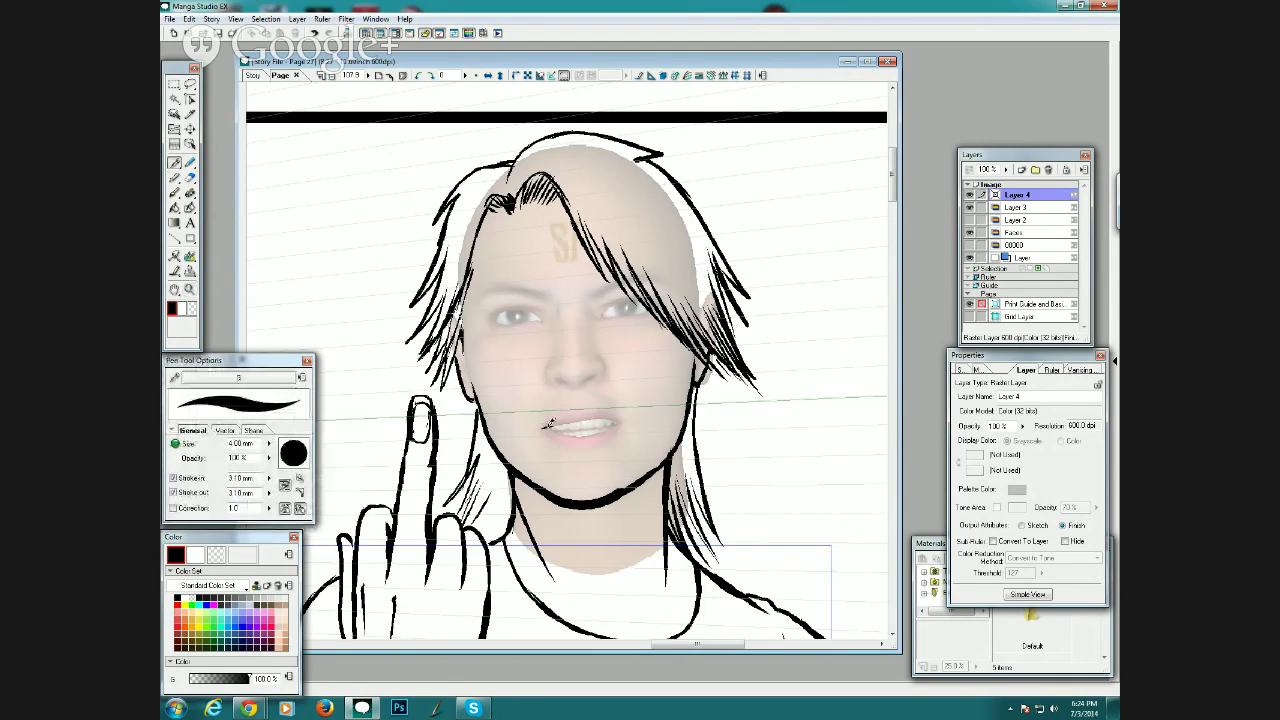
left_click_drag(541, 428, 590, 417)
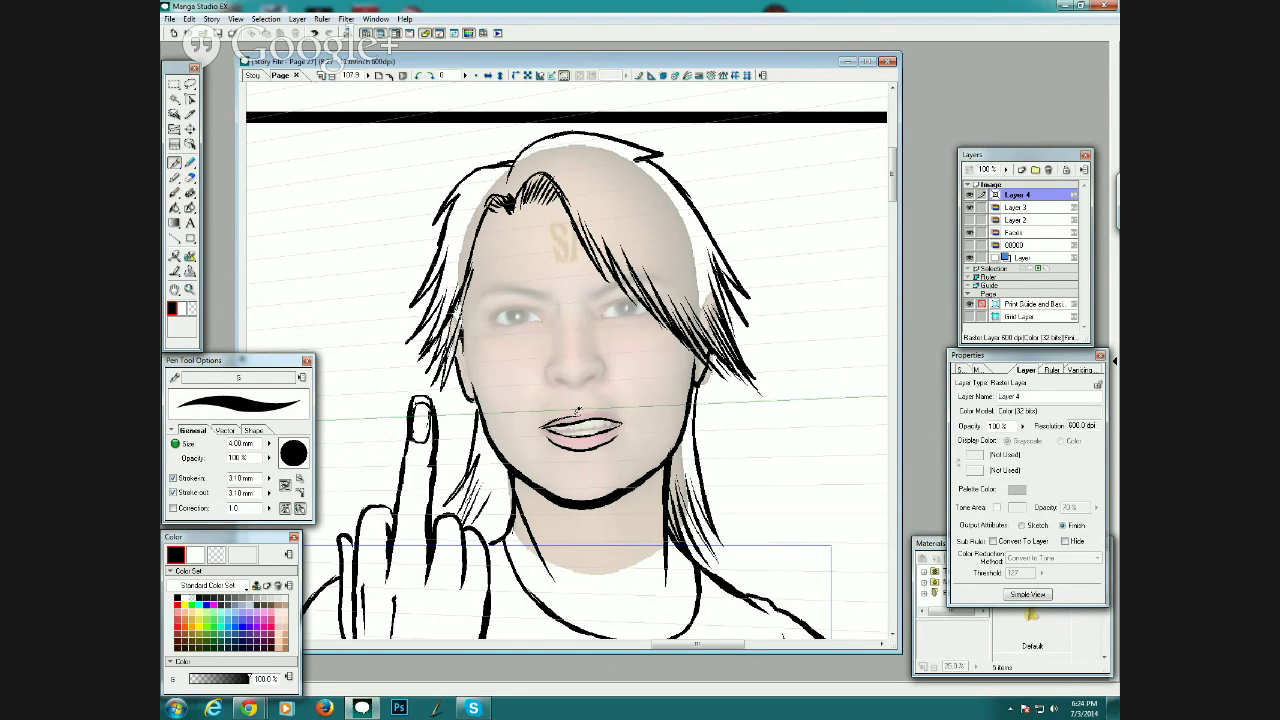
left_click_drag(587, 413, 612, 414)
Ink the woman's nose, including the nostrils, the tip and the bridge line up to the brow.
left_click_drag(557, 363, 555, 380)
left_click_drag(564, 380, 574, 384)
left_click_drag(582, 382, 600, 368)
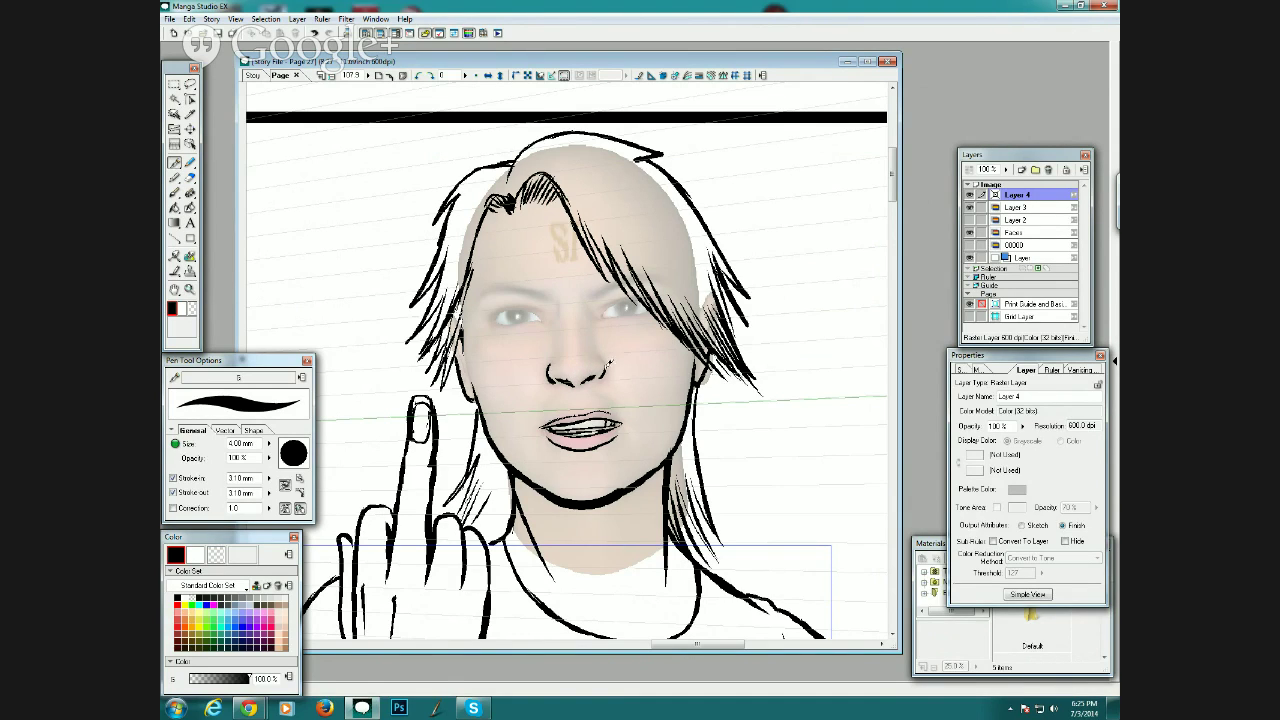
left_click_drag(569, 374, 556, 288)
Hatch the hair strands beside the neck above the raised hand and darken the hair at the parting.
left_click_drag(478, 524, 500, 488)
mouse_move(487, 537)
left_mouse_down()
mouse_move(502, 490)
mouse_move(511, 499)
left_mouse_up()
left_click_drag(504, 531, 515, 483)
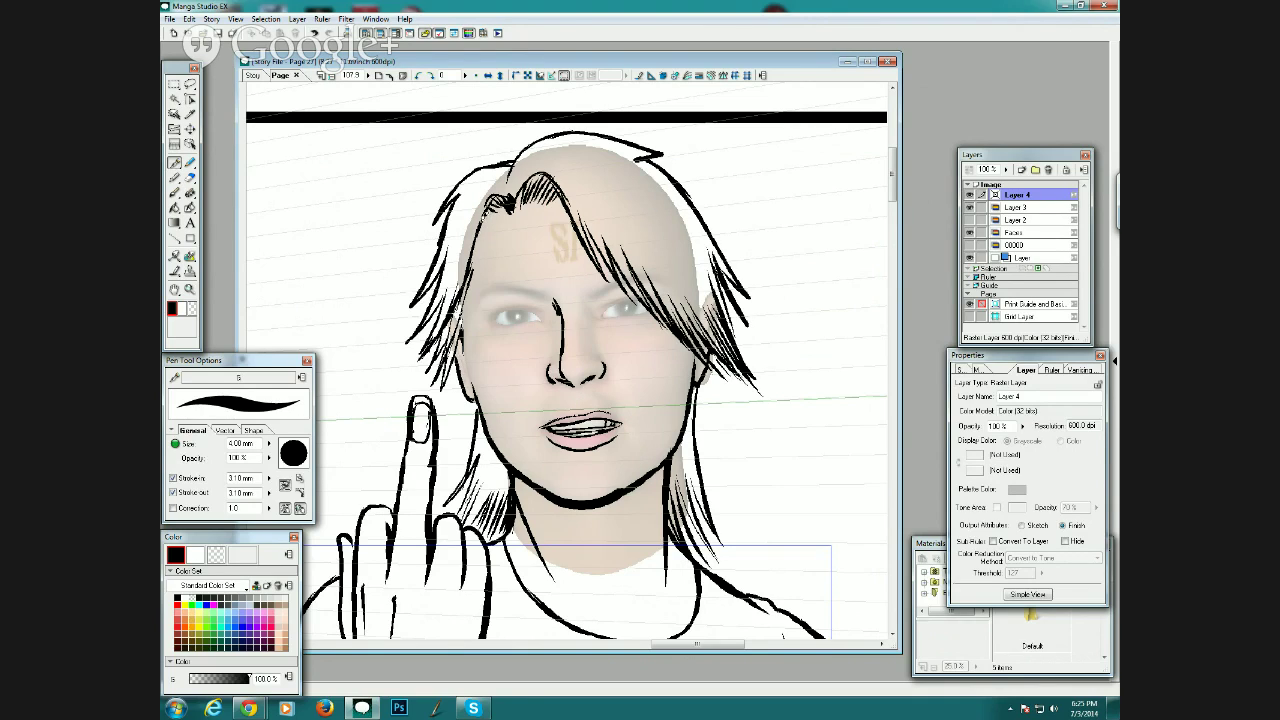
mouse_move(488, 219)
left_mouse_down()
mouse_move(543, 181)
mouse_move(563, 188)
left_mouse_up()
Ink both of the woman's eyes and her frowning eyebrows.
left_click_drag(492, 319, 527, 303)
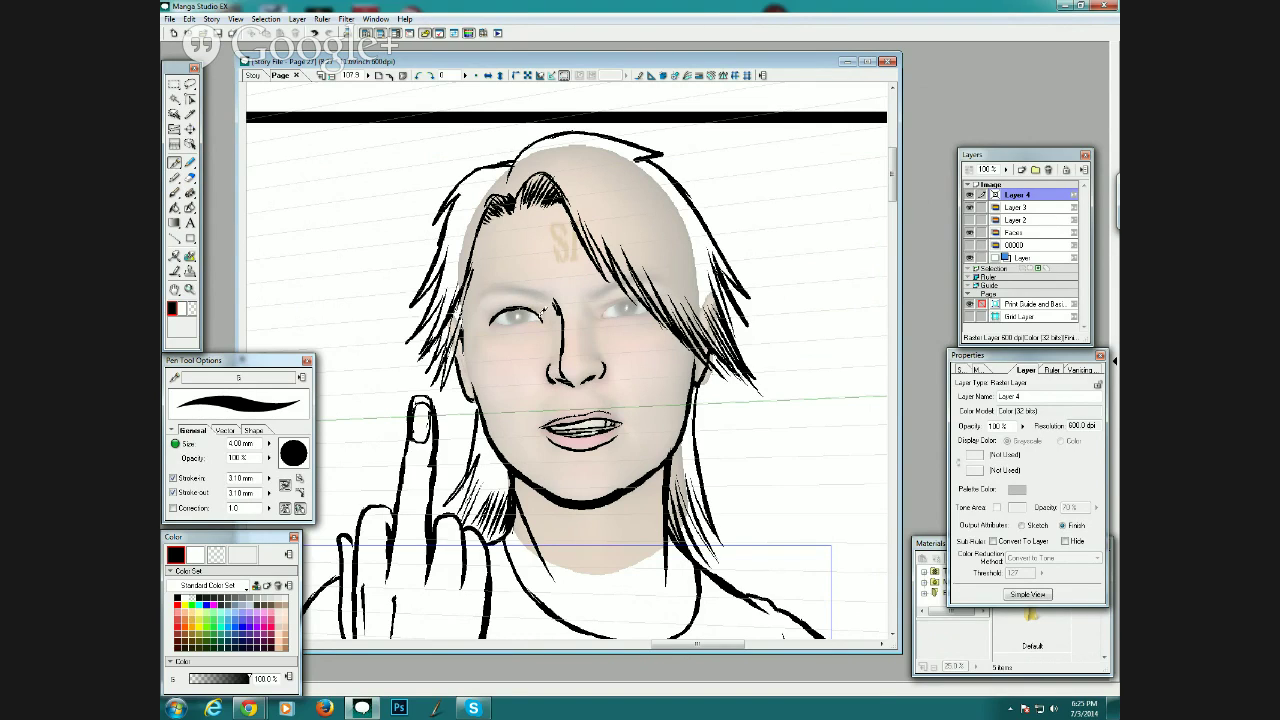
mouse_move(494, 319)
left_mouse_down()
mouse_move(541, 316)
mouse_move(525, 322)
left_mouse_up()
mouse_move(518, 314)
left_mouse_down()
mouse_move(506, 280)
mouse_move(548, 291)
left_mouse_up()
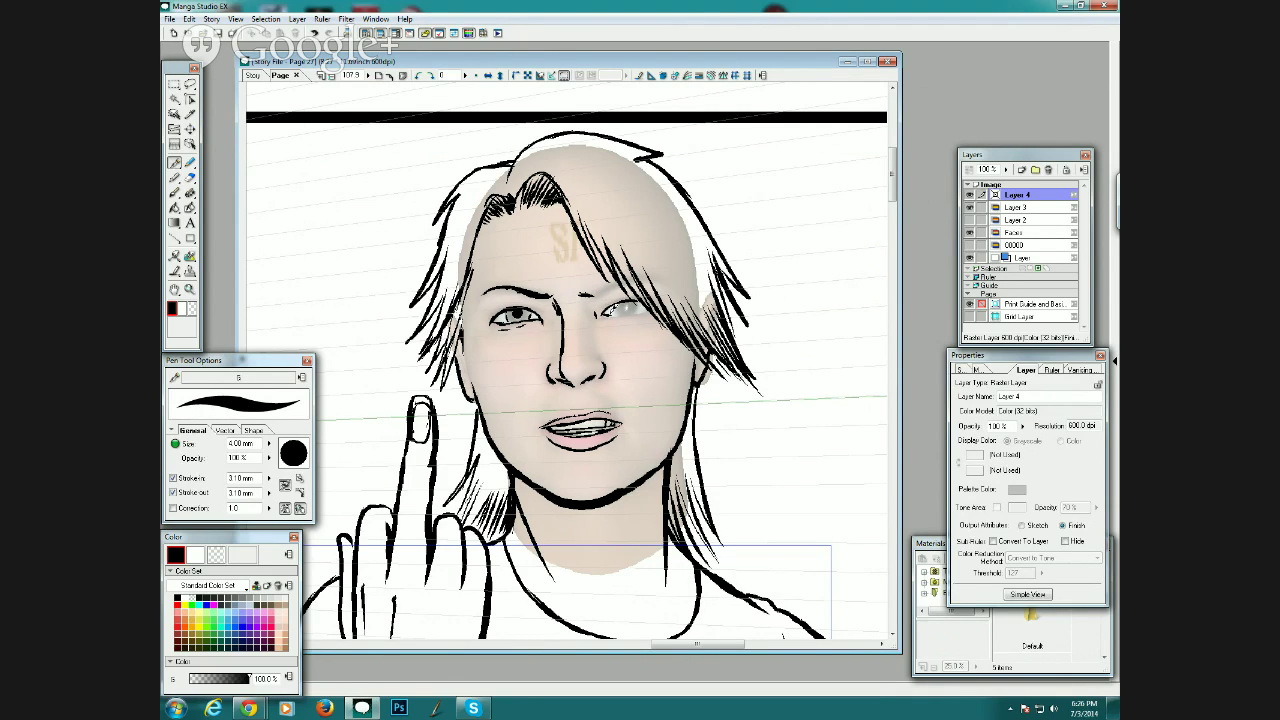
left_click_drag(610, 310, 648, 308)
left_click_drag(622, 306, 628, 304)
Show the Layer 2 sketch again with the whole third panel in view.
left_click(333, 76)
left_click(333, 76)
left_click(333, 76)
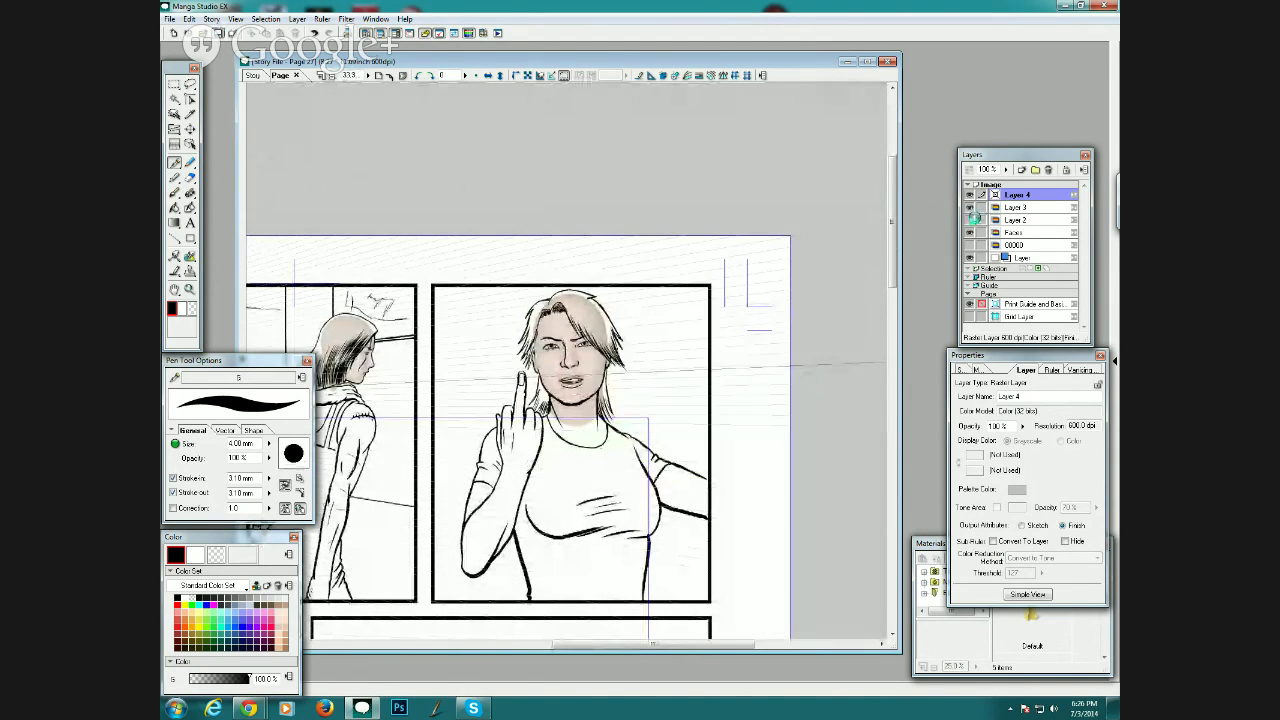
left_click(969, 219)
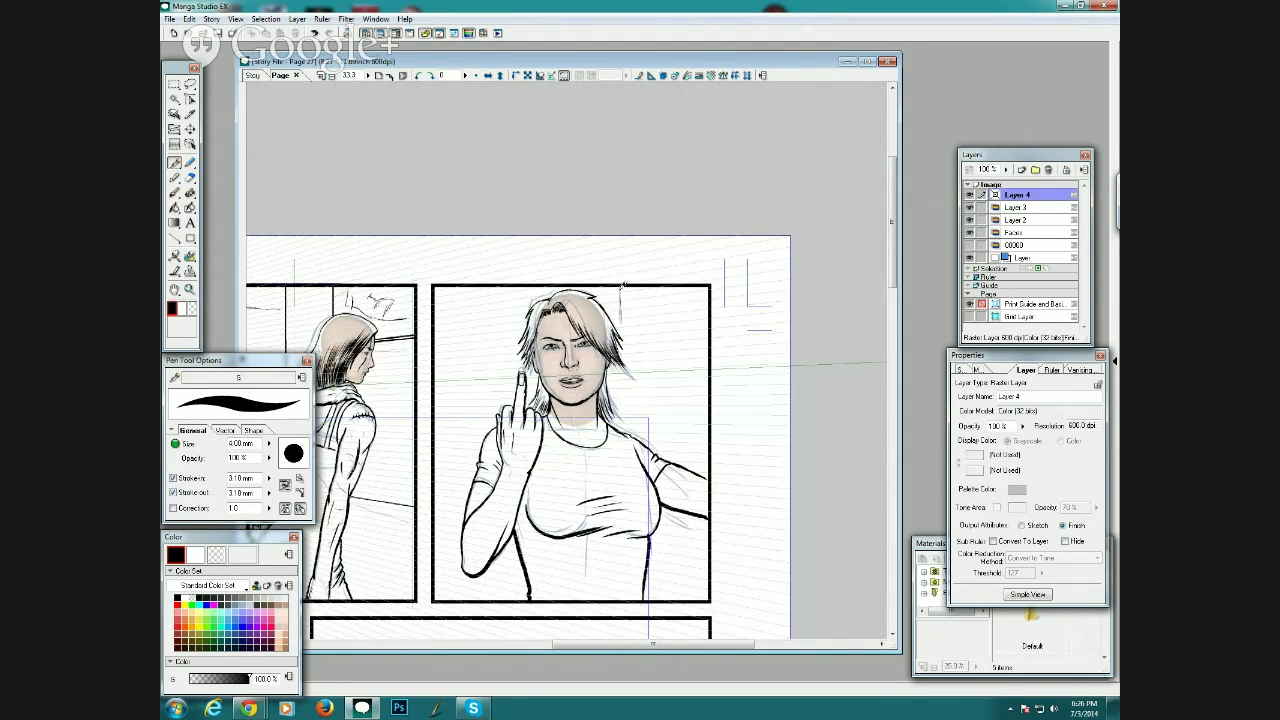
left_click_drag(622, 286, 632, 422)
mouse_move(619, 292)
left_mouse_down()
mouse_move(652, 368)
mouse_move(690, 354)
mouse_move(652, 369)
mouse_move(707, 340)
mouse_move(648, 310)
mouse_move(650, 368)
left_mouse_up()
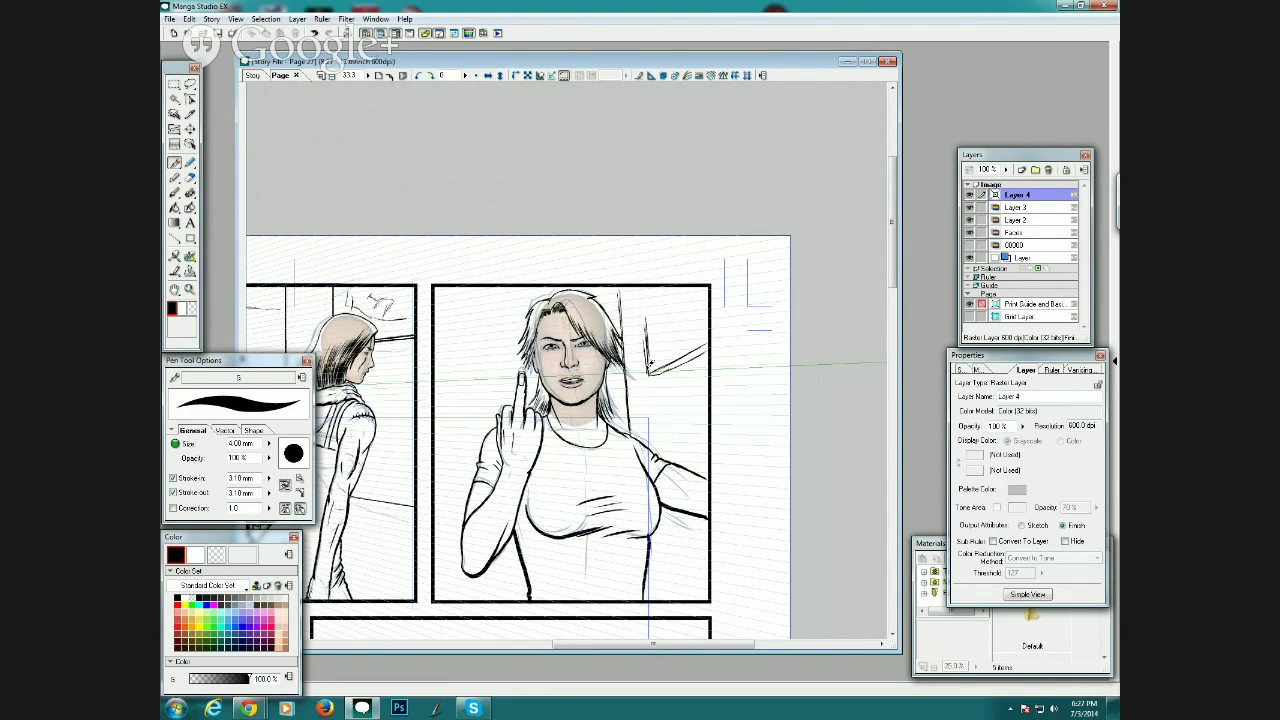
left_click_drag(642, 322, 648, 357)
mouse_move(641, 310)
left_mouse_down()
mouse_move(644, 368)
mouse_move(644, 316)
left_mouse_up()
mouse_move(649, 373)
left_mouse_down()
mouse_move(645, 338)
mouse_move(655, 355)
mouse_move(704, 347)
left_mouse_up()
left_click_drag(632, 428, 622, 286)
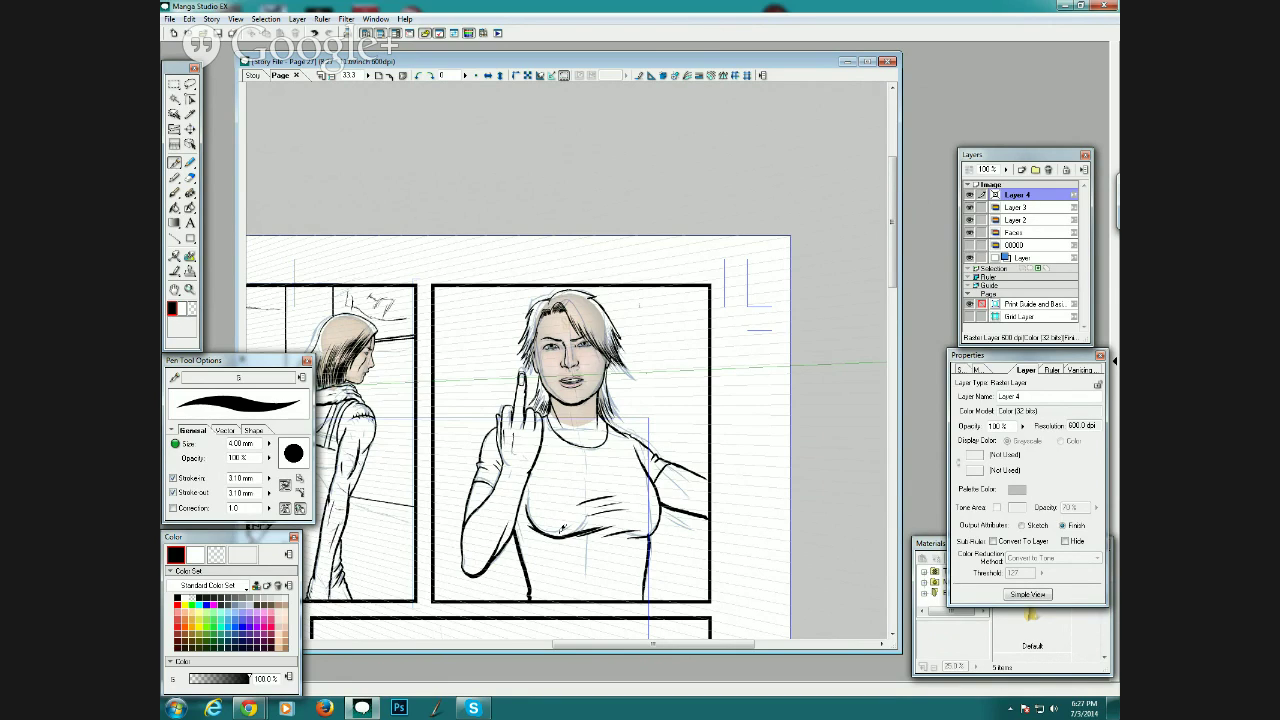
Ink the fabric folds under the chest and across the stomach of the third-panel woman's shirt.
left_click_drag(517, 536, 538, 558)
scroll(540, 520, "down", 2)
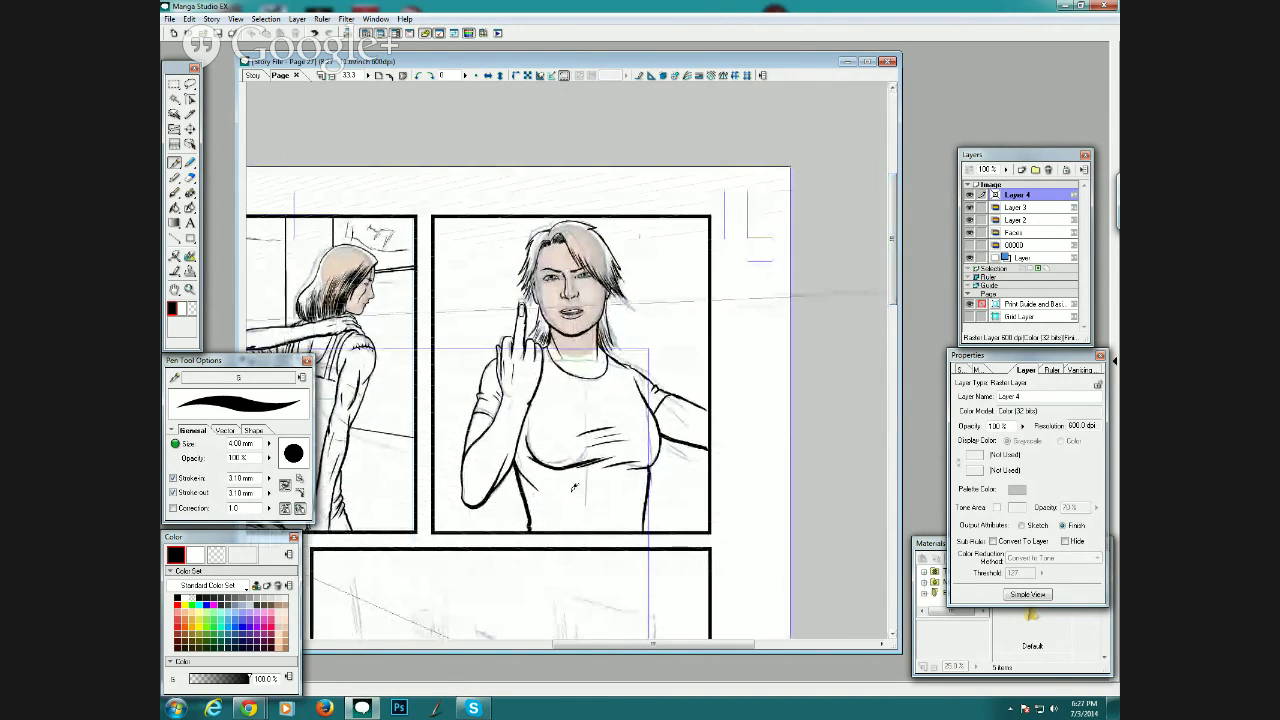
mouse_move(575, 494)
left_mouse_down()
mouse_move(601, 494)
mouse_move(571, 502)
left_mouse_up()
left_click_drag(893, 257, 894, 256)
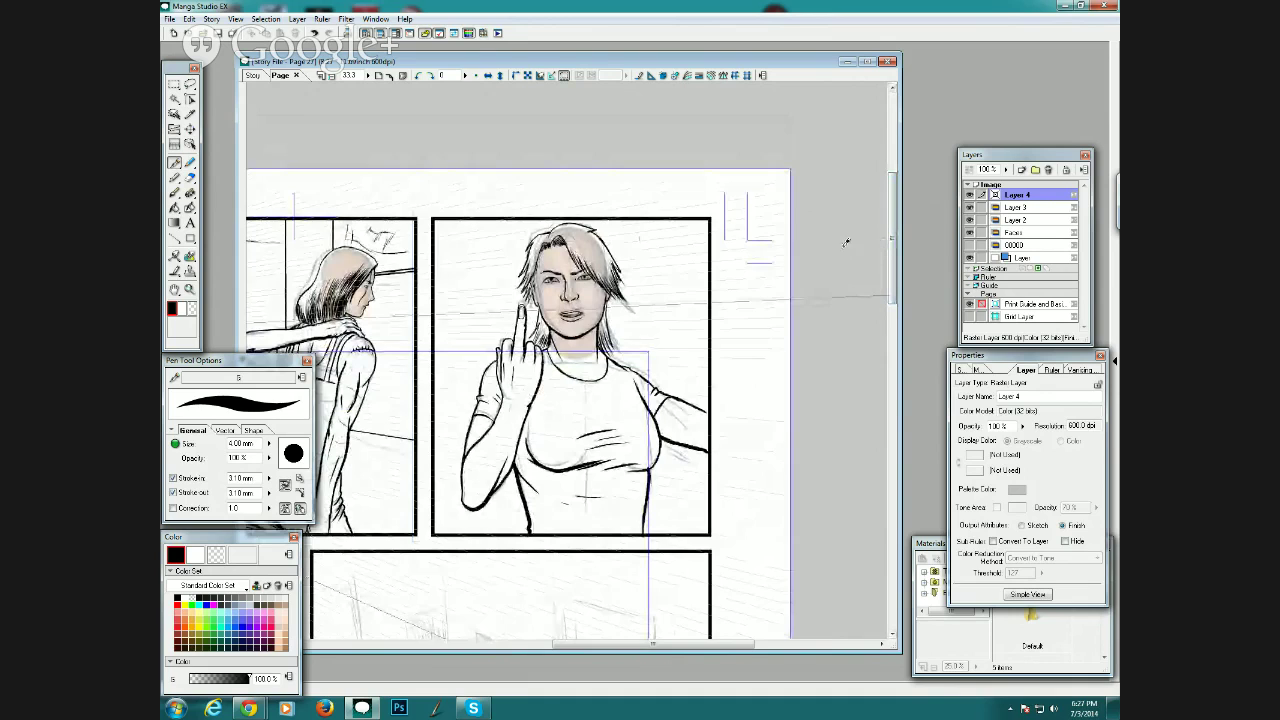
On Layer 3, draw a slanted straight line behind the woman from the third panel's top border to its bottom border.
left_click(1017, 207)
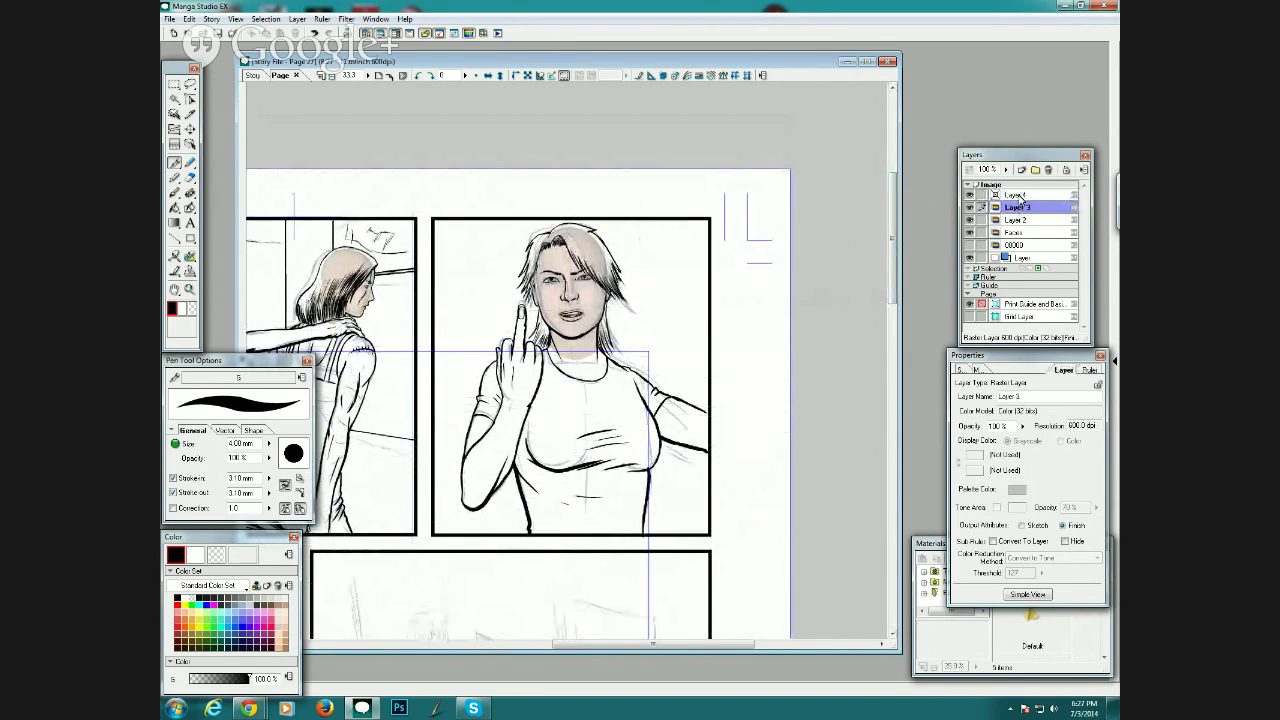
left_click(175, 238)
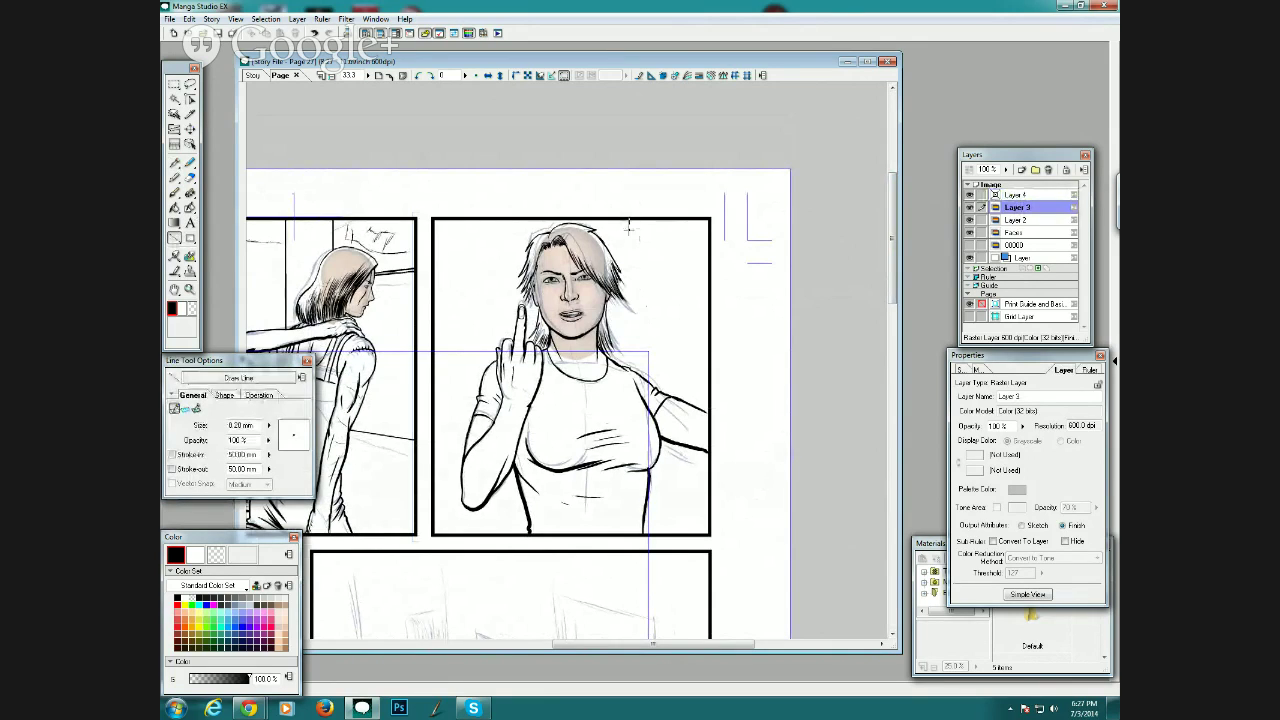
left_click_drag(629, 218, 664, 507)
left_click_drag(657, 532, 660, 535)
Ink the floor line near the third panel's lower right corner and the wall picture's frame with the Pen tool.
left_click(176, 162)
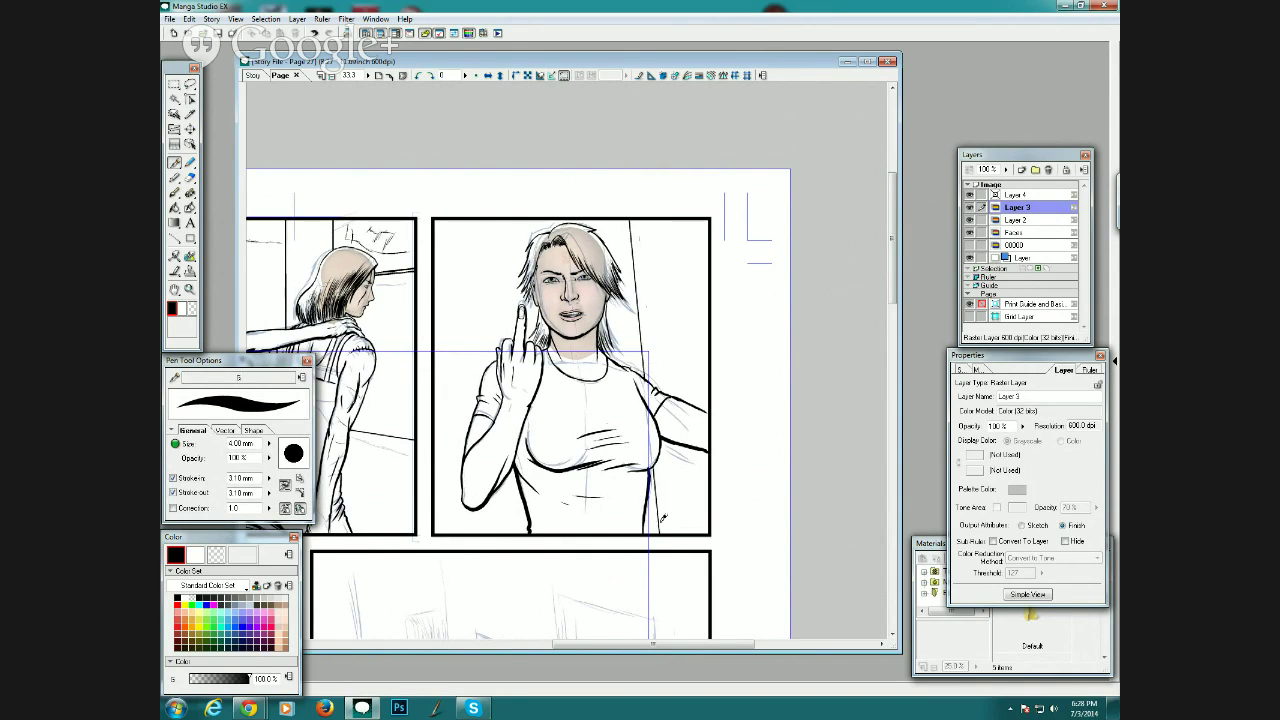
left_click_drag(664, 518, 706, 513)
mouse_move(678, 290)
left_mouse_down()
mouse_move(706, 275)
mouse_move(683, 286)
left_mouse_up()
mouse_move(665, 292)
left_mouse_down()
mouse_move(689, 276)
mouse_move(677, 284)
mouse_move(660, 266)
mouse_move(663, 290)
mouse_move(656, 240)
left_mouse_up()
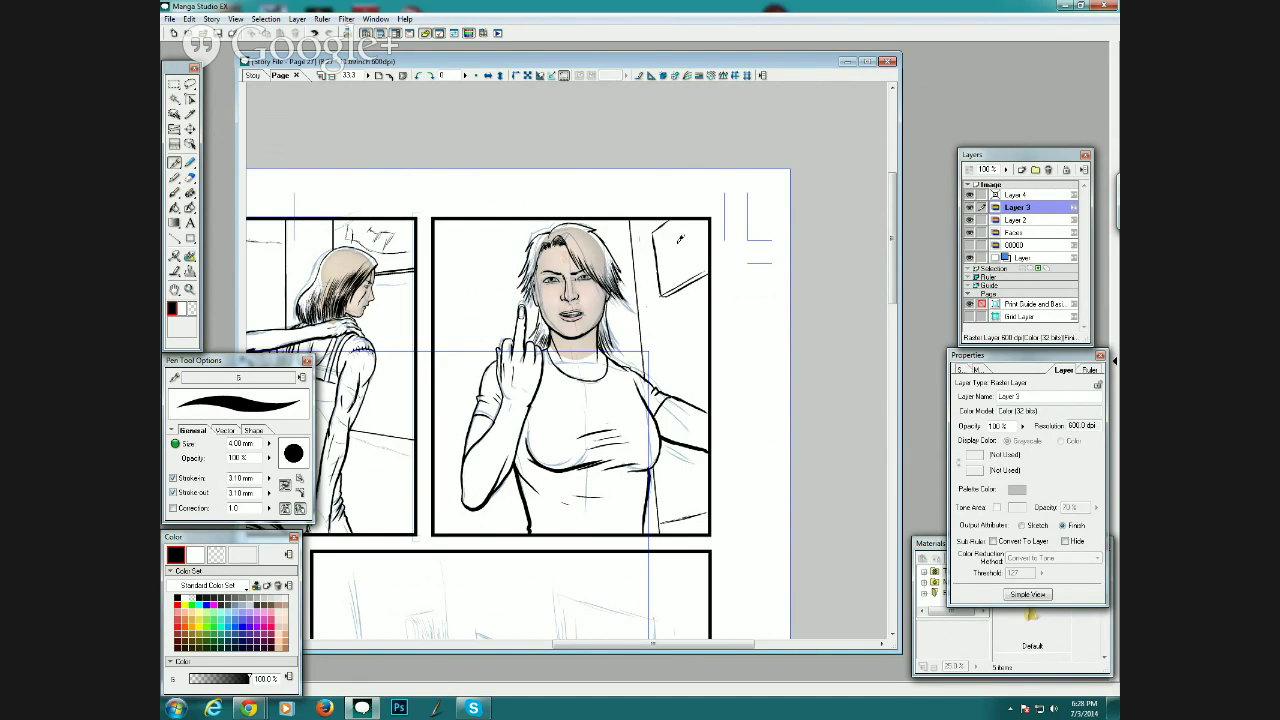
Draw a straight line along the lower edge of the wall picture's frame with a thicker Line tool.
left_click(174, 238)
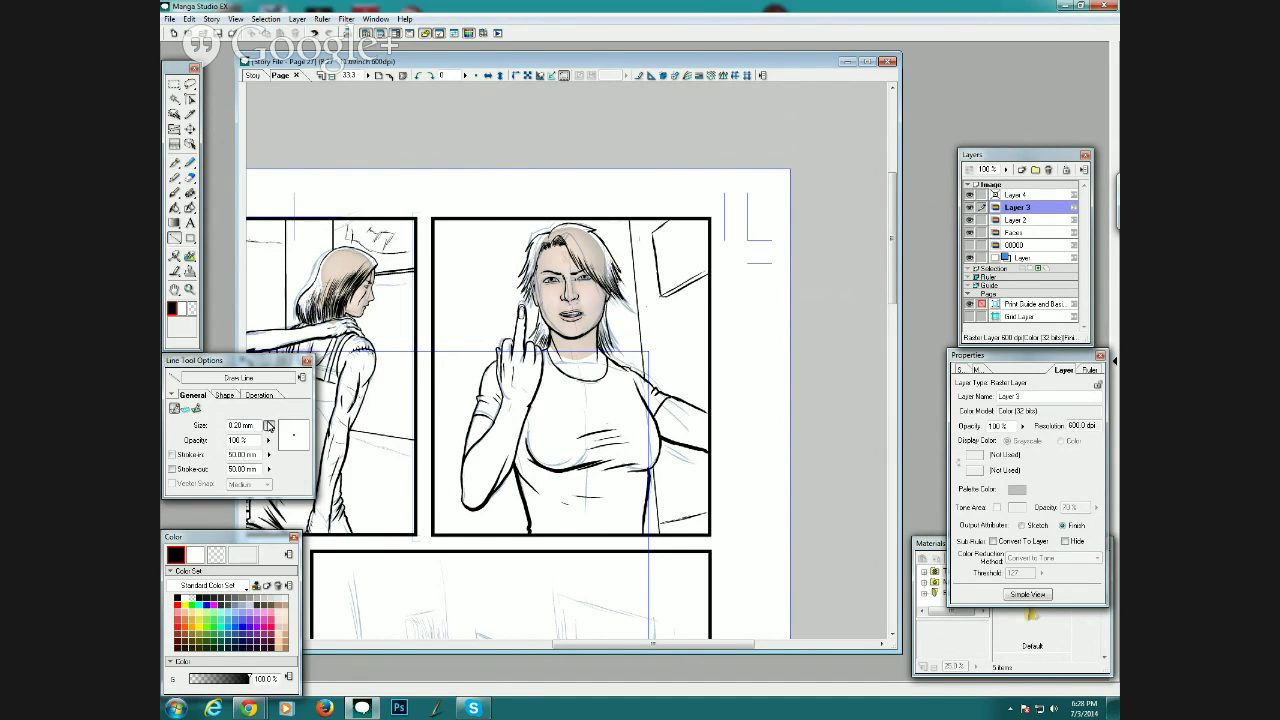
left_click(269, 425)
left_click(276, 396)
left_click_drag(662, 294, 710, 270)
left_click(174, 84)
left_click_drag(646, 206, 696, 315)
left_click(731, 320)
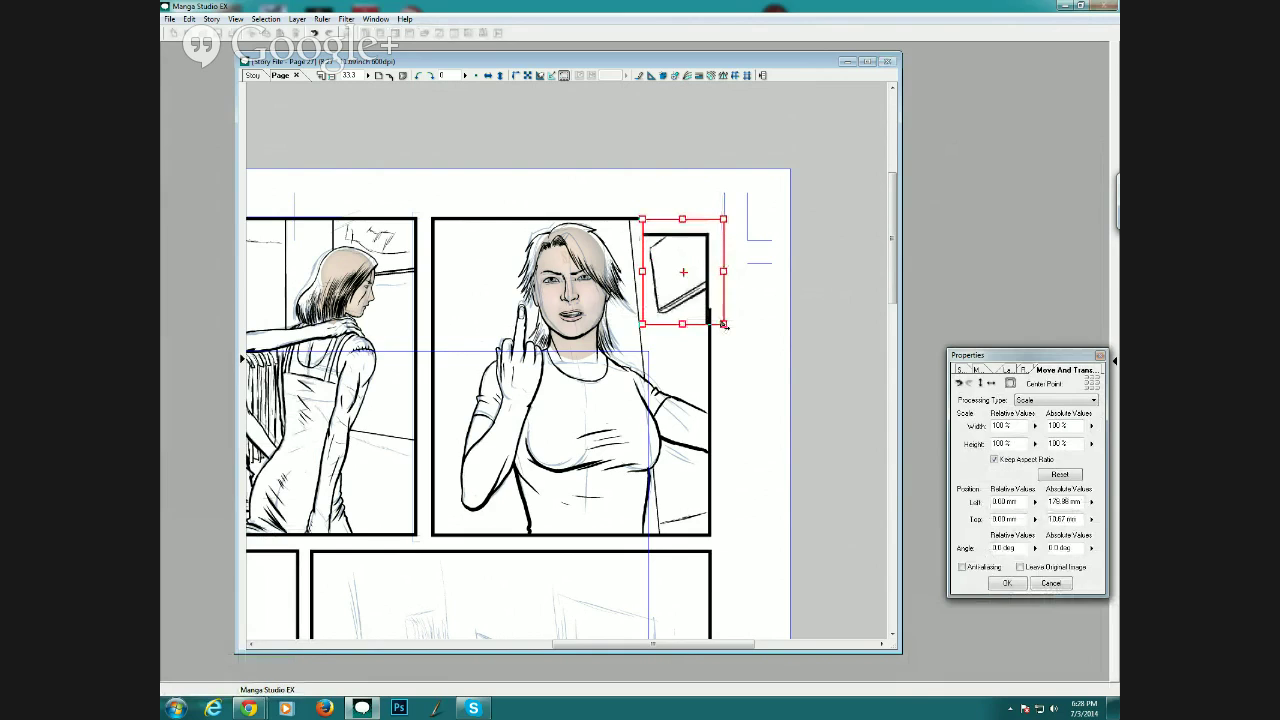
key("ctrl+z")
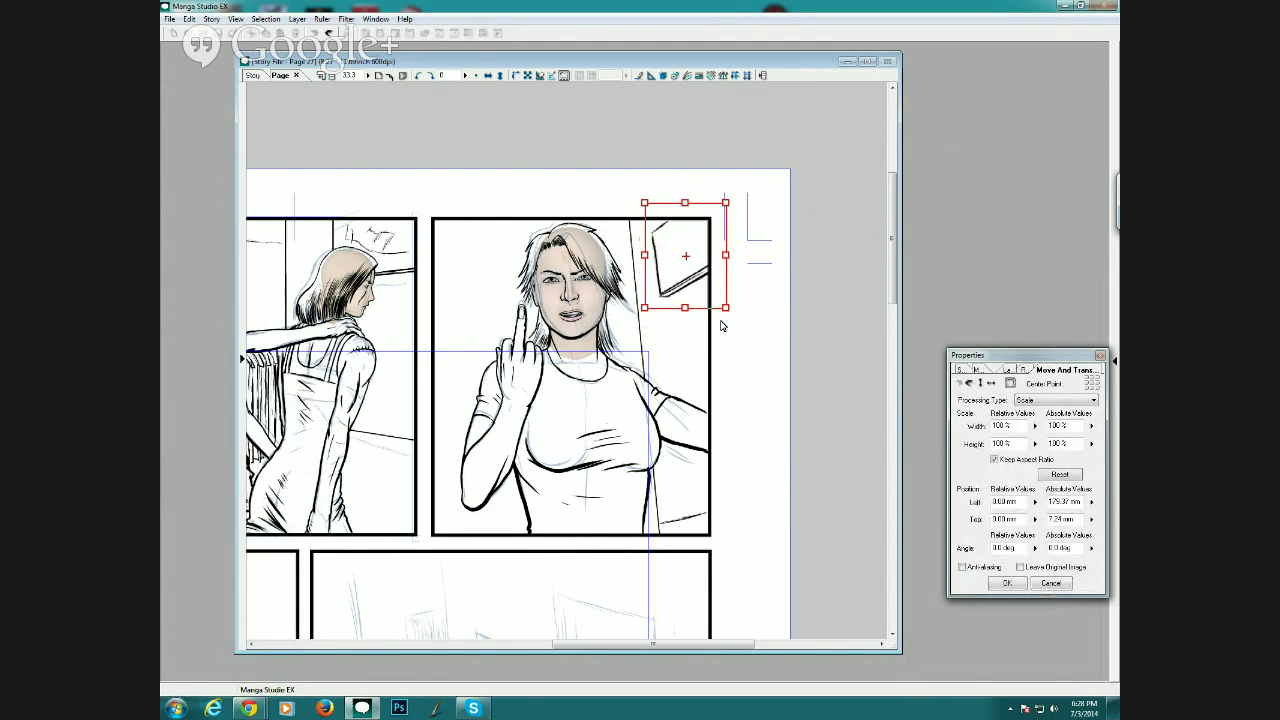
left_click(1047, 583)
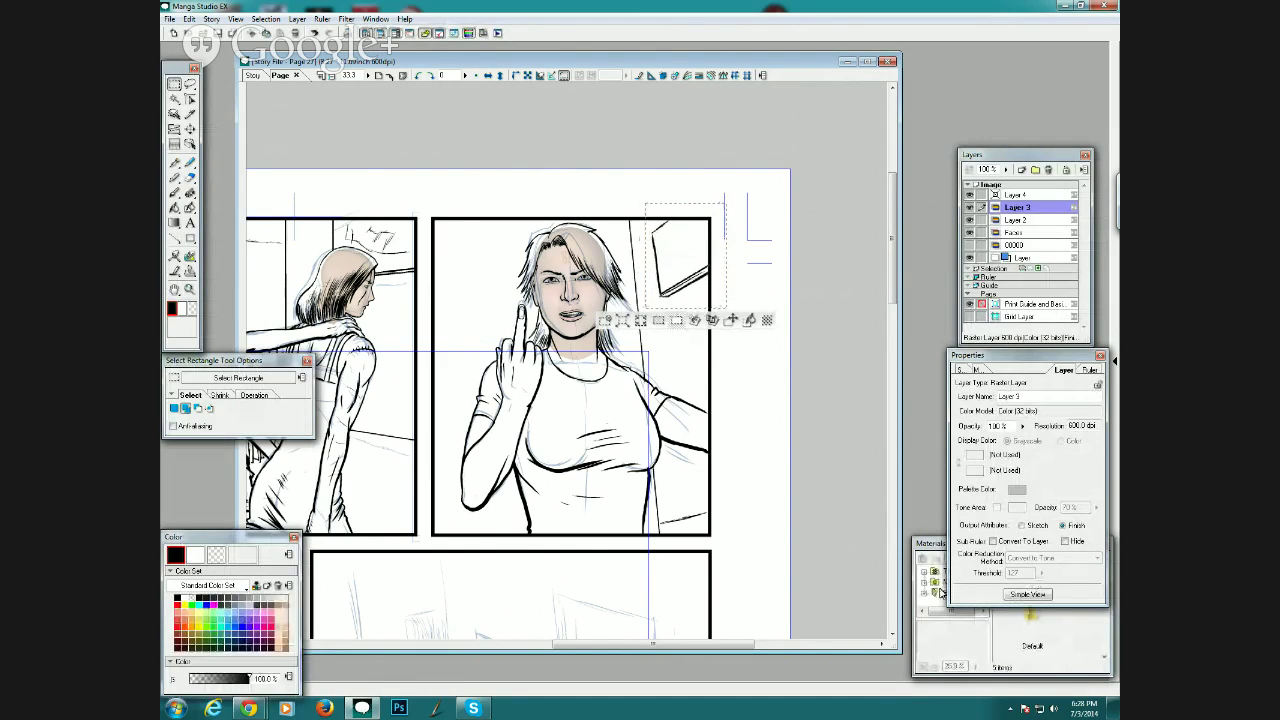
left_click(605, 330)
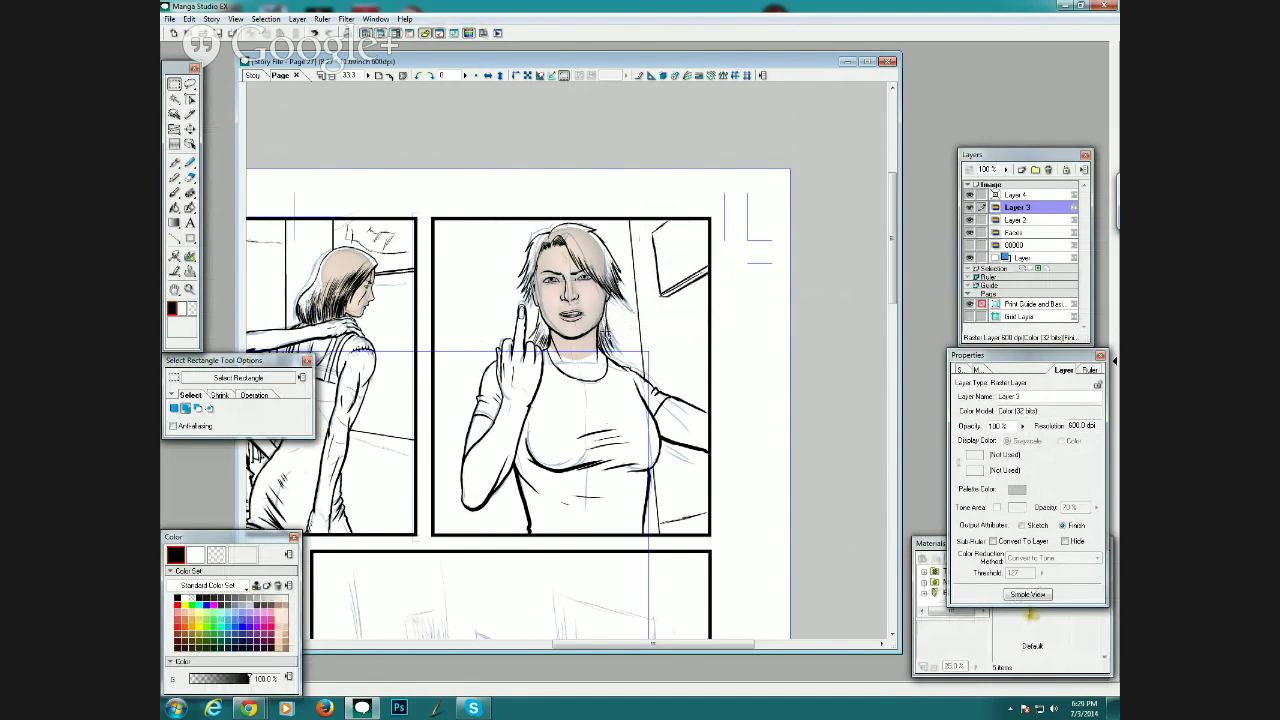
Ink the lower edge of the third panel's wall picture frame and the loose artwork inside it with the Pen tool.
left_click(175, 162)
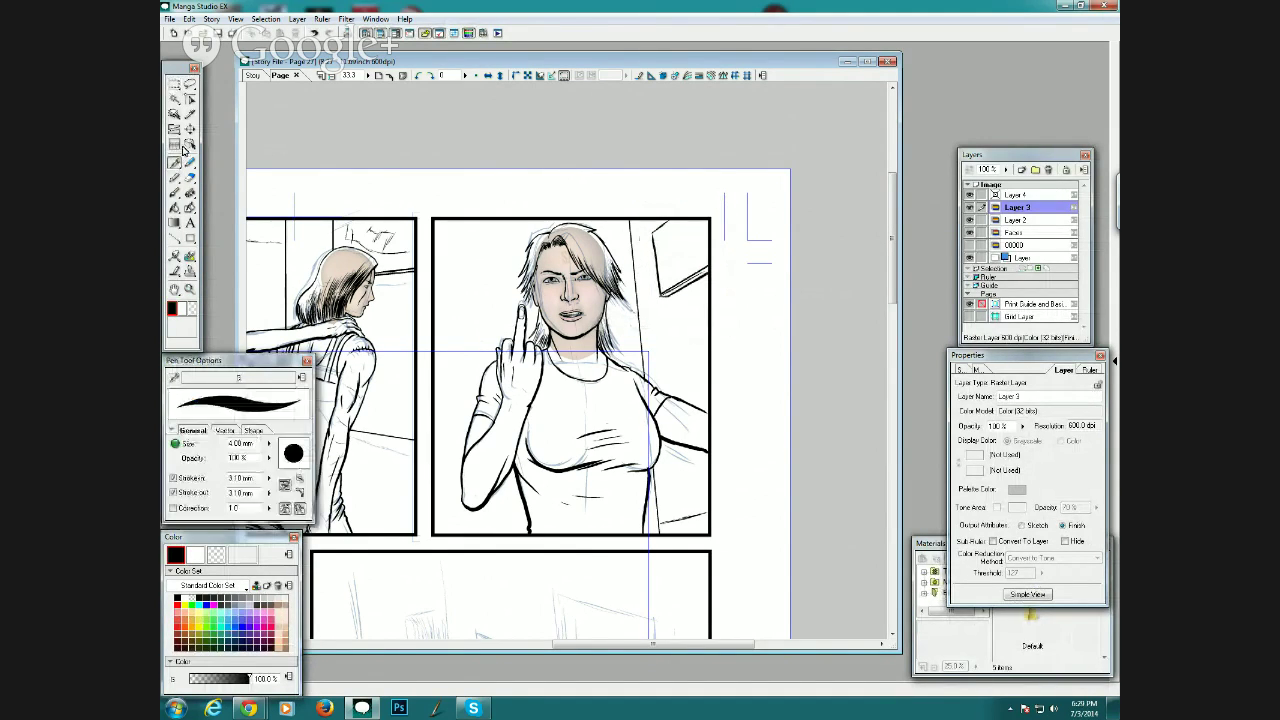
left_click_drag(664, 290, 702, 262)
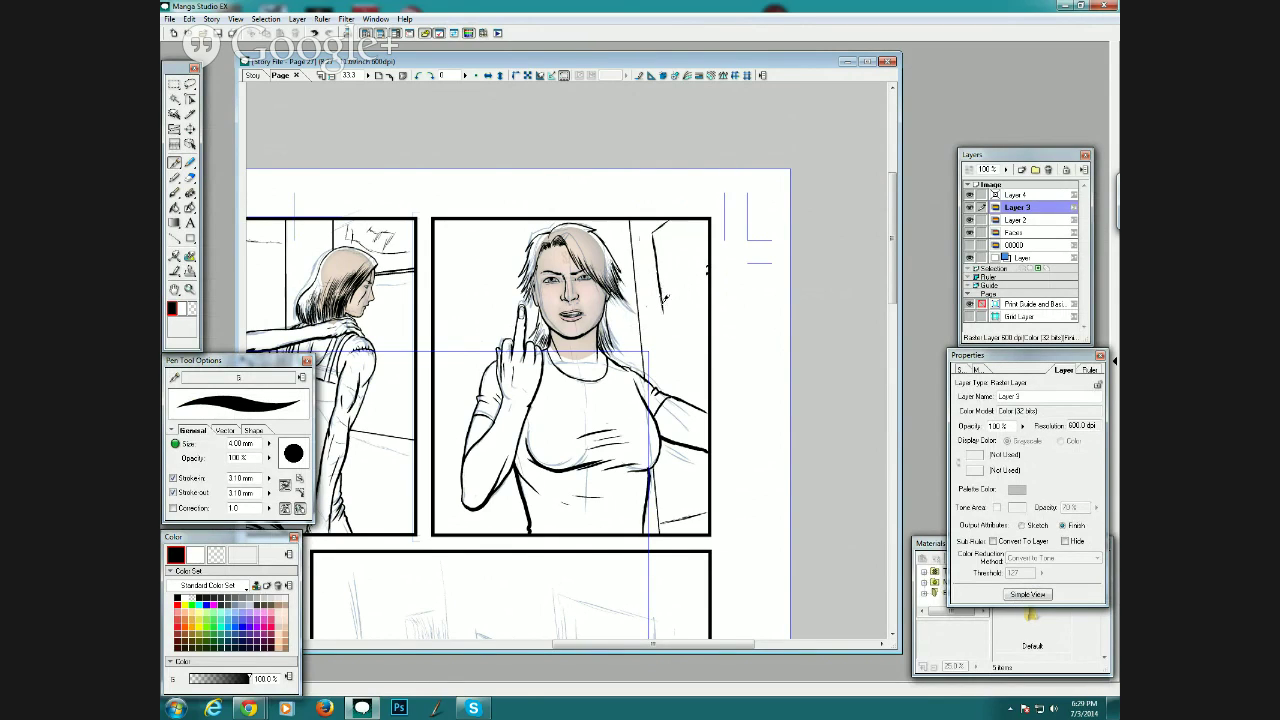
left_click_drag(663, 314, 708, 299)
mouse_move(677, 245)
left_mouse_down()
mouse_move(682, 288)
mouse_move(681, 263)
left_mouse_up()
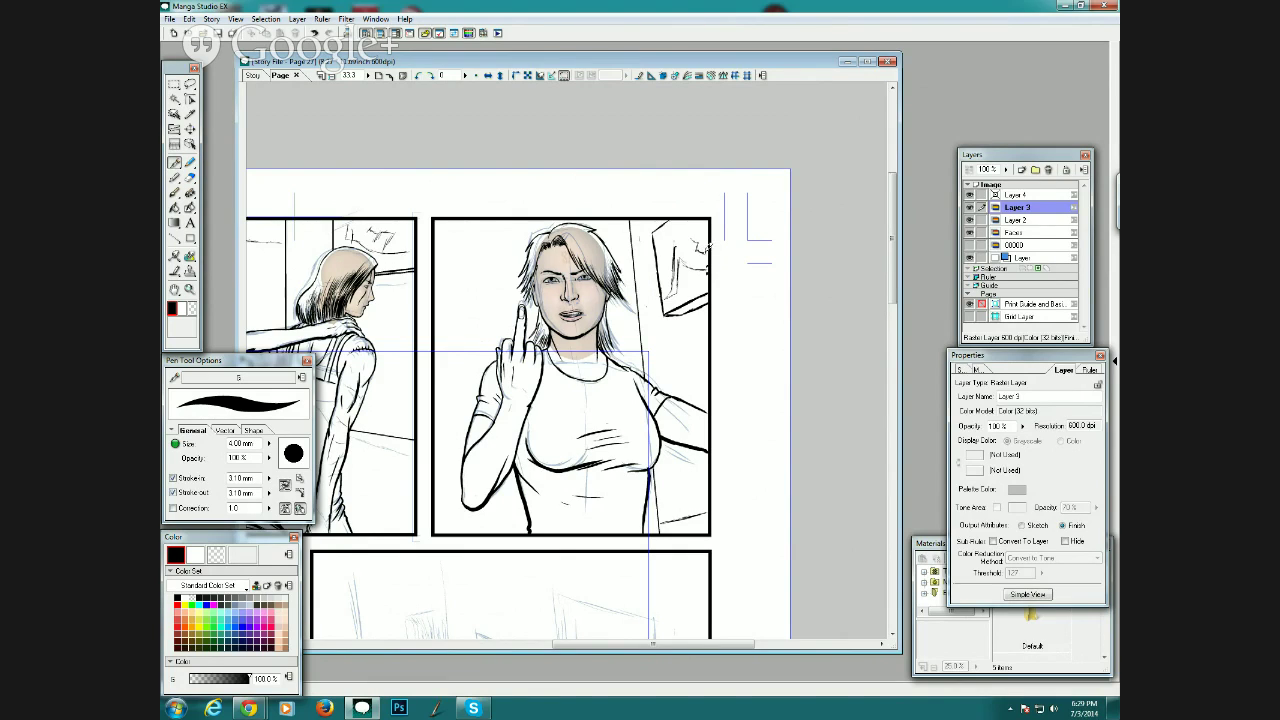
left_click_drag(681, 266, 678, 242)
On Layer 4, ink the upper edge of the spiky foreground shape hanging from the wide fourth panel's top border.
left_click_drag(654, 645, 507, 646)
left_click_drag(891, 270, 887, 312)
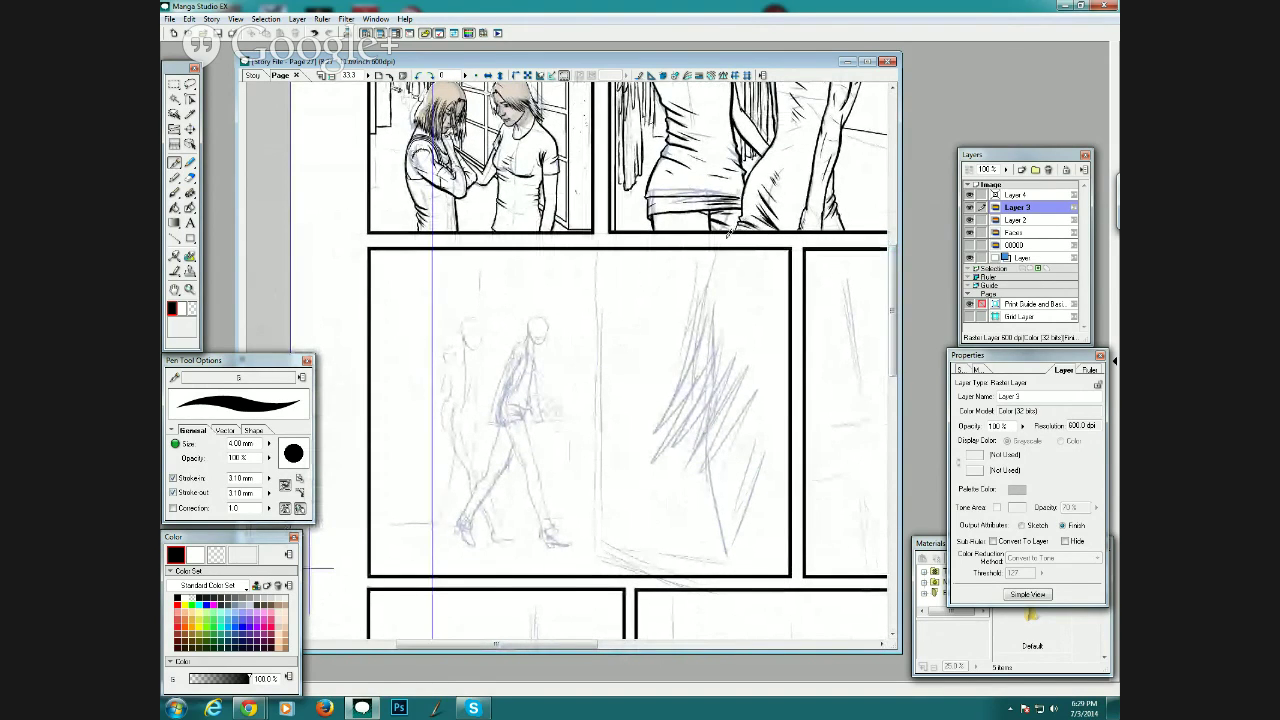
left_click(1016, 196)
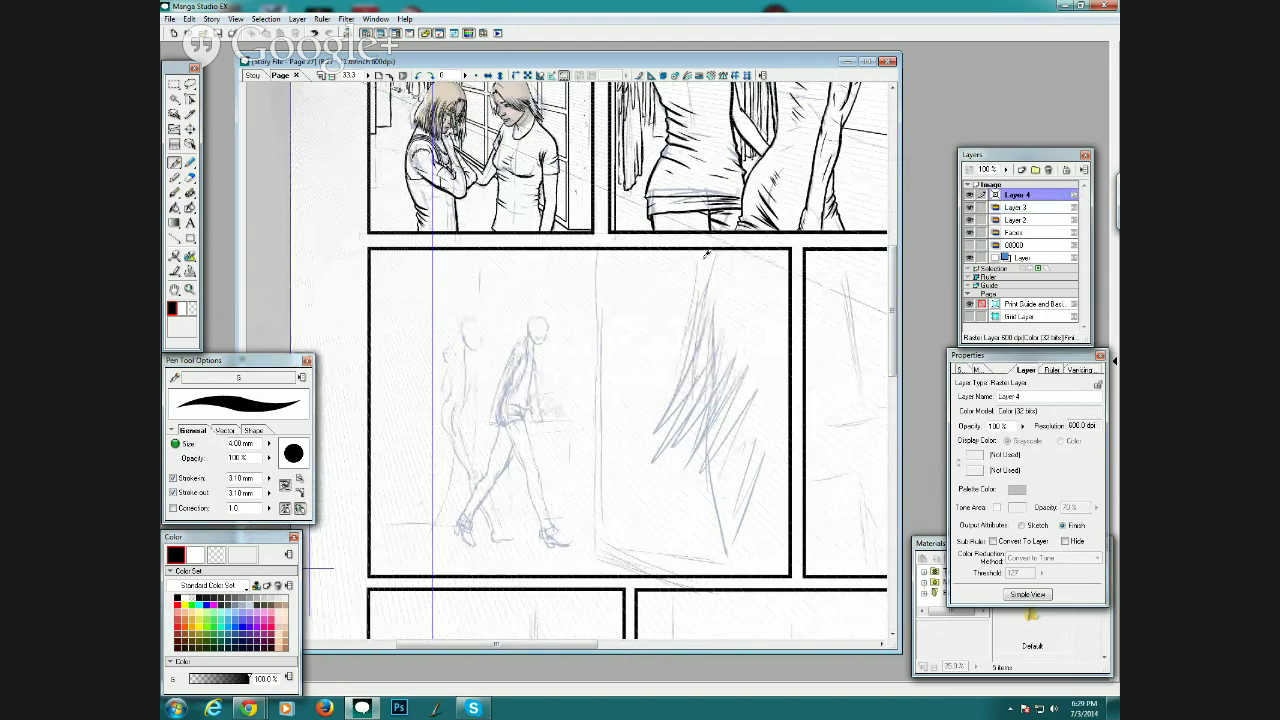
left_click_drag(704, 250, 675, 397)
left_click_drag(698, 354, 645, 445)
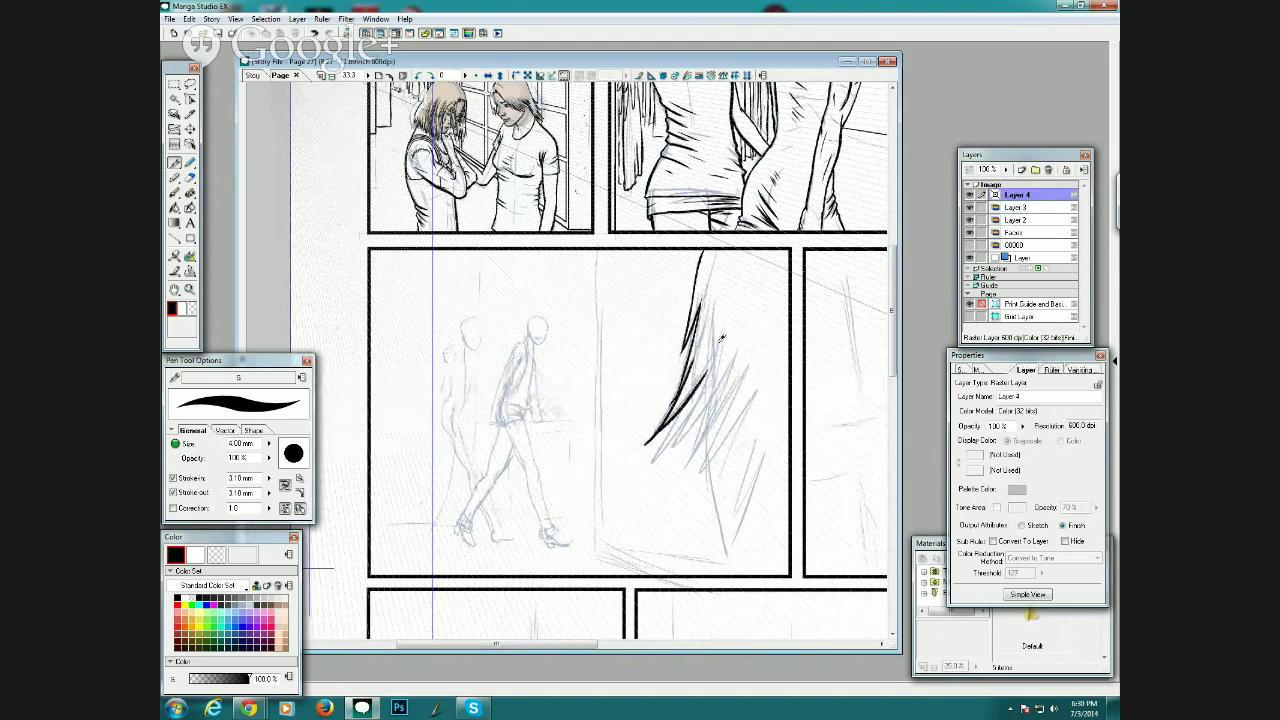
Ink the remaining slanted strands of the fourth panel's foreground shape and the line running from them to the bottom border.
mouse_move(712, 386)
left_mouse_down()
mouse_move(664, 437)
mouse_move(718, 369)
mouse_move(684, 462)
mouse_move(734, 377)
mouse_move(704, 468)
left_mouse_up()
left_click_drag(752, 386, 722, 440)
left_click_drag(744, 398, 718, 460)
left_click_drag(752, 406, 718, 462)
left_click_drag(744, 424, 720, 498)
left_click_drag(762, 416, 728, 512)
left_click_drag(764, 446, 730, 530)
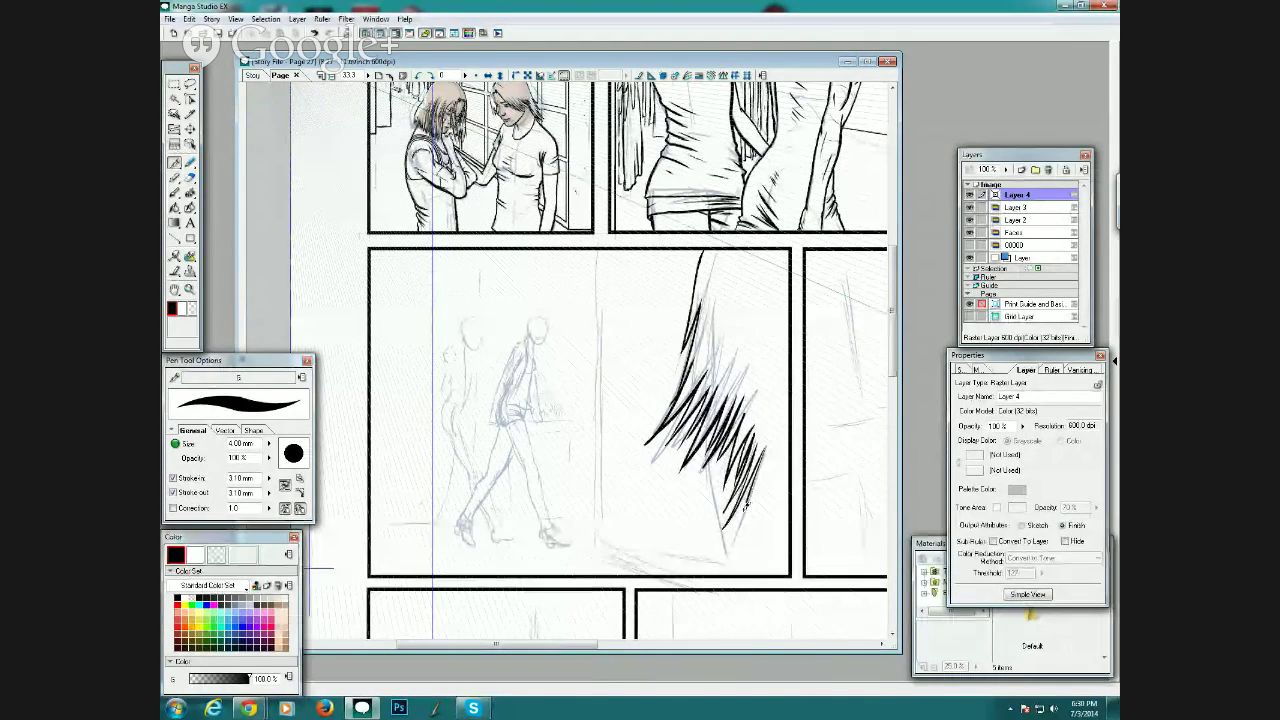
left_click_drag(770, 470, 738, 568)
left_click_drag(756, 544, 742, 570)
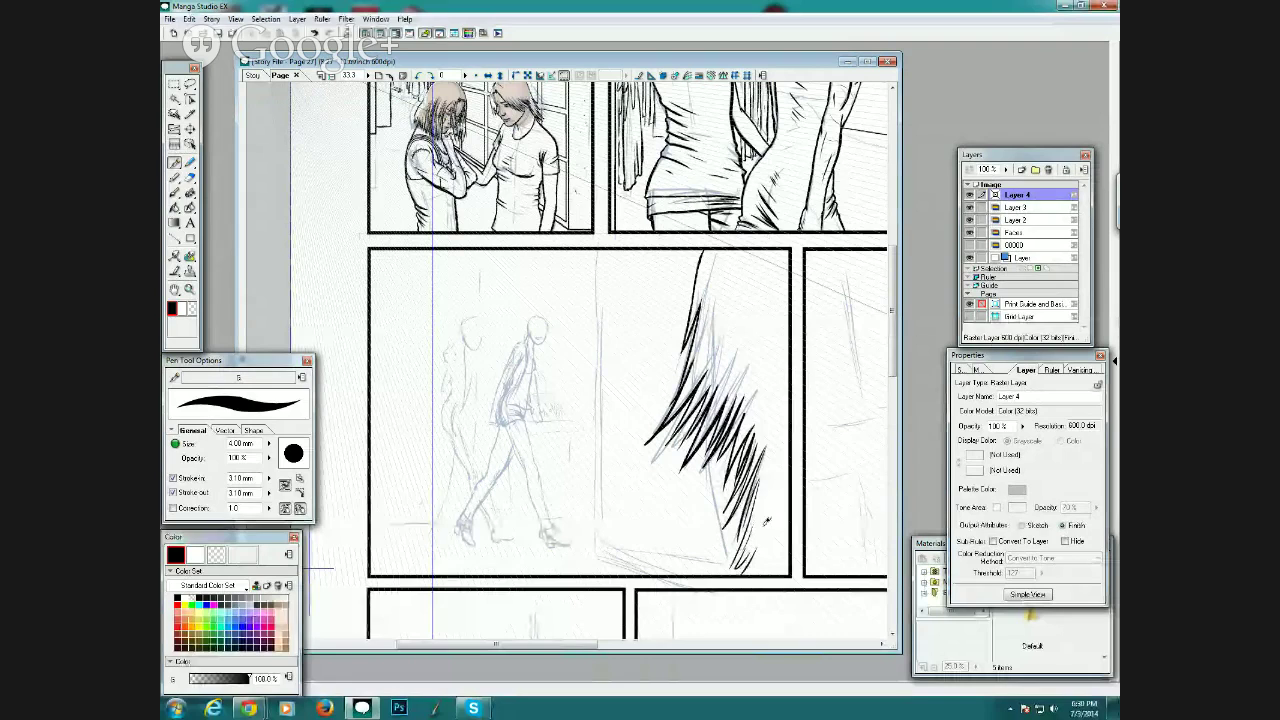
left_click_drag(712, 422, 730, 574)
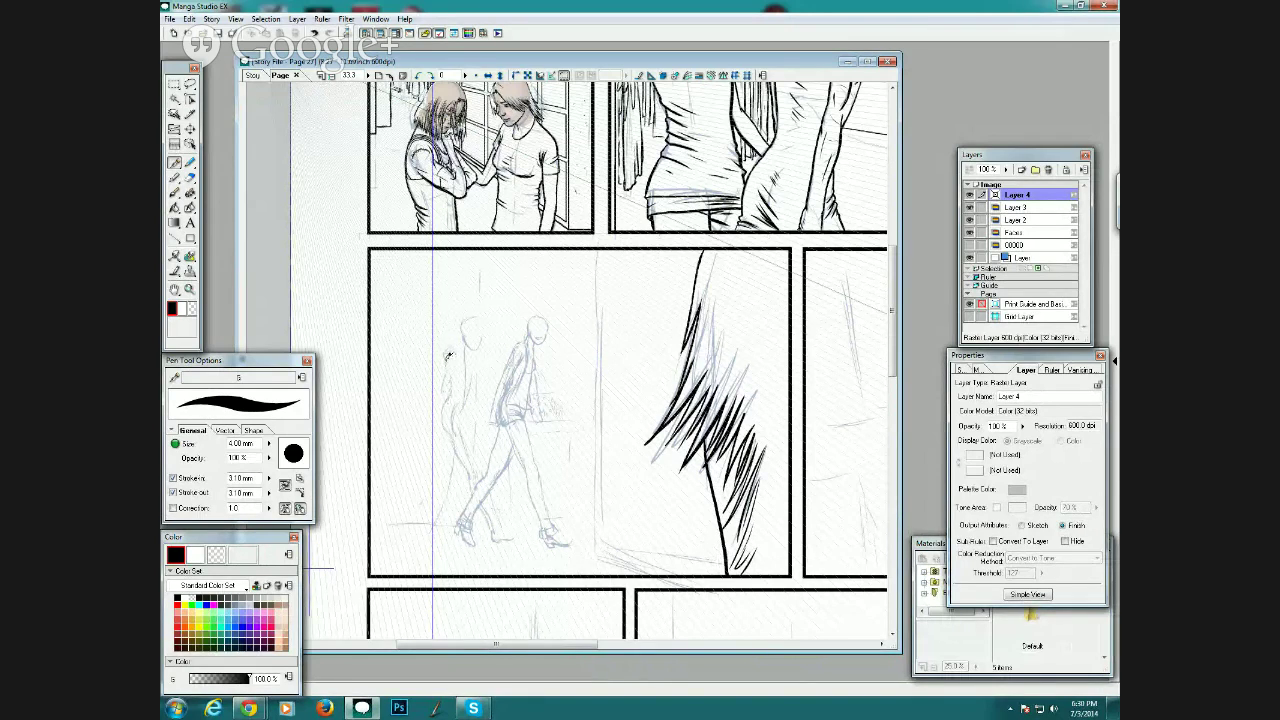
Ink the raised arm, back, hips and both striding legs of the rear walking woman in the fourth panel.
mouse_move(448, 362)
left_mouse_down()
mouse_move(448, 396)
mouse_move(466, 360)
mouse_move(449, 386)
left_mouse_up()
mouse_move(462, 358)
left_mouse_down()
mouse_move(444, 421)
mouse_move(472, 470)
left_mouse_up()
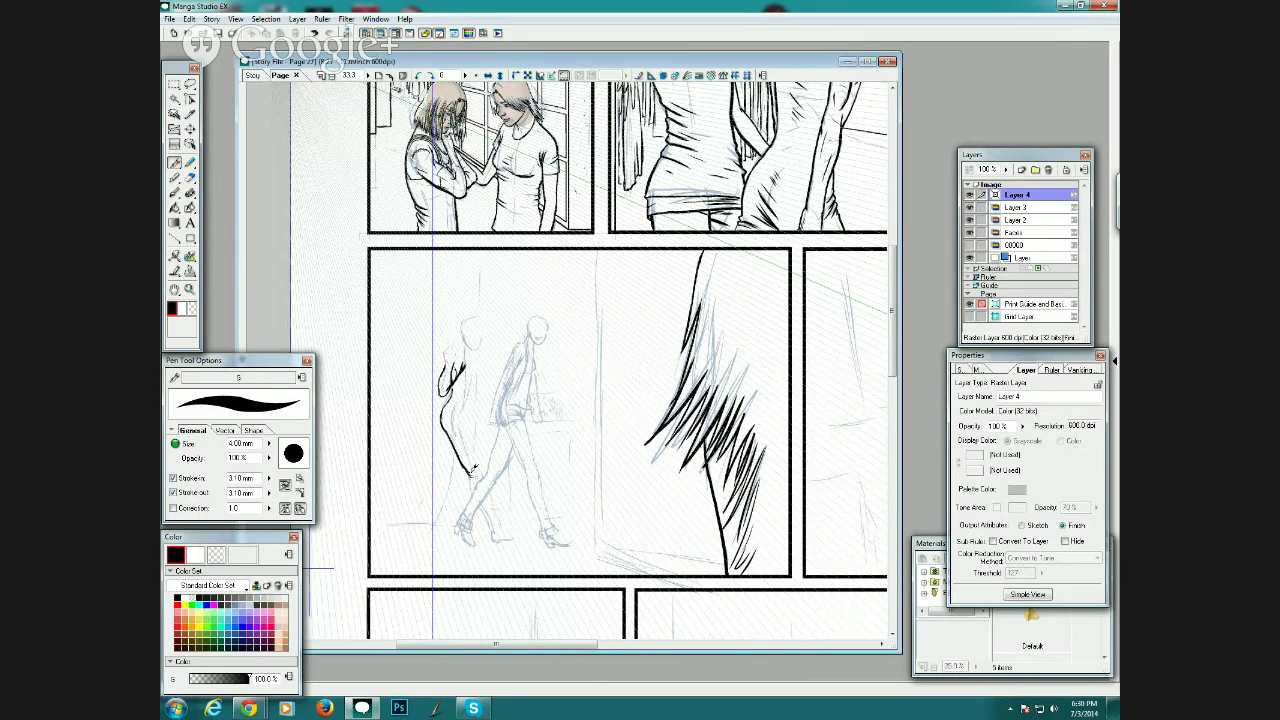
left_click_drag(471, 476, 472, 483)
mouse_move(484, 516)
left_mouse_down()
mouse_move(492, 533)
mouse_move(509, 521)
mouse_move(494, 490)
mouse_move(495, 536)
mouse_move(516, 531)
left_mouse_up()
mouse_move(487, 471)
left_mouse_down()
mouse_move(455, 400)
mouse_move(444, 426)
mouse_move(458, 443)
left_mouse_up()
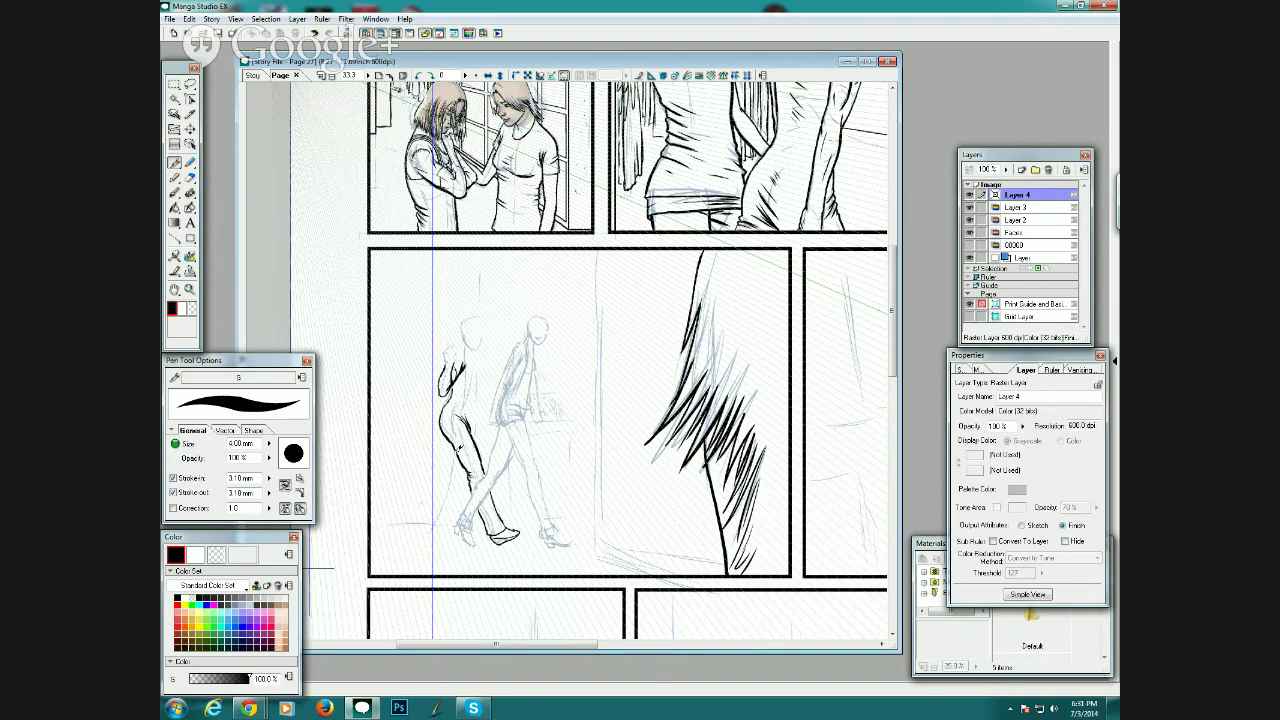
left_click_drag(448, 471, 400, 512)
left_click_drag(414, 484, 447, 428)
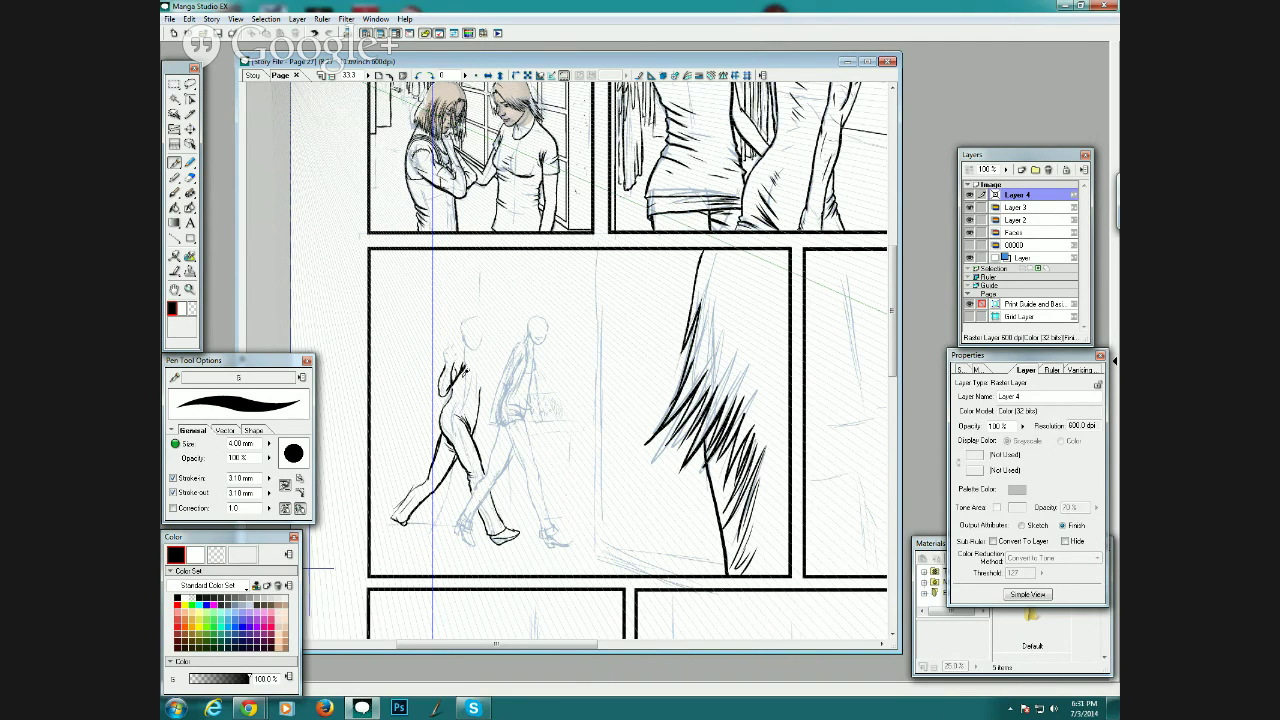
Ink the rear walking woman's chest and torso, trailing shoe, and the handbag at her side.
left_click_drag(462, 374, 489, 362)
mouse_move(447, 403)
left_mouse_down()
mouse_move(445, 419)
mouse_move(475, 421)
left_mouse_up()
mouse_move(388, 523)
left_mouse_down()
mouse_move(415, 533)
mouse_move(404, 530)
left_mouse_up()
left_click_drag(396, 514, 424, 480)
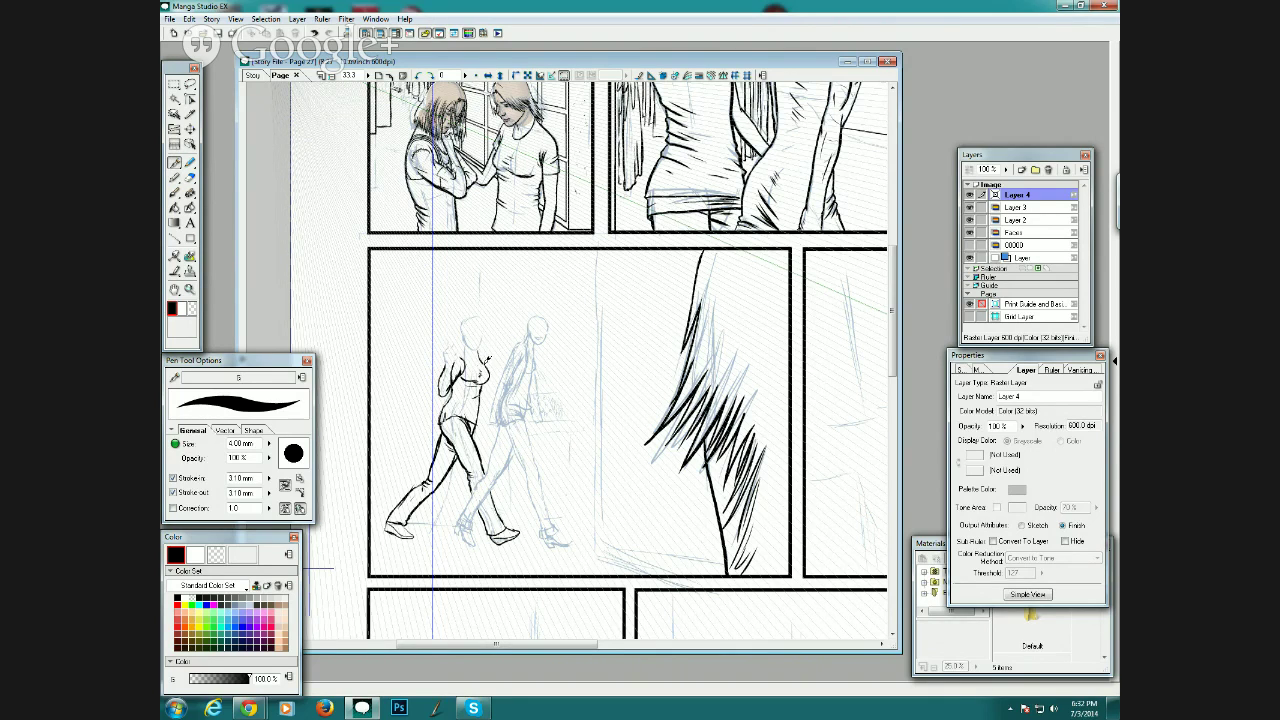
mouse_move(486, 380)
left_mouse_down()
mouse_move(488, 398)
mouse_move(488, 342)
left_mouse_up()
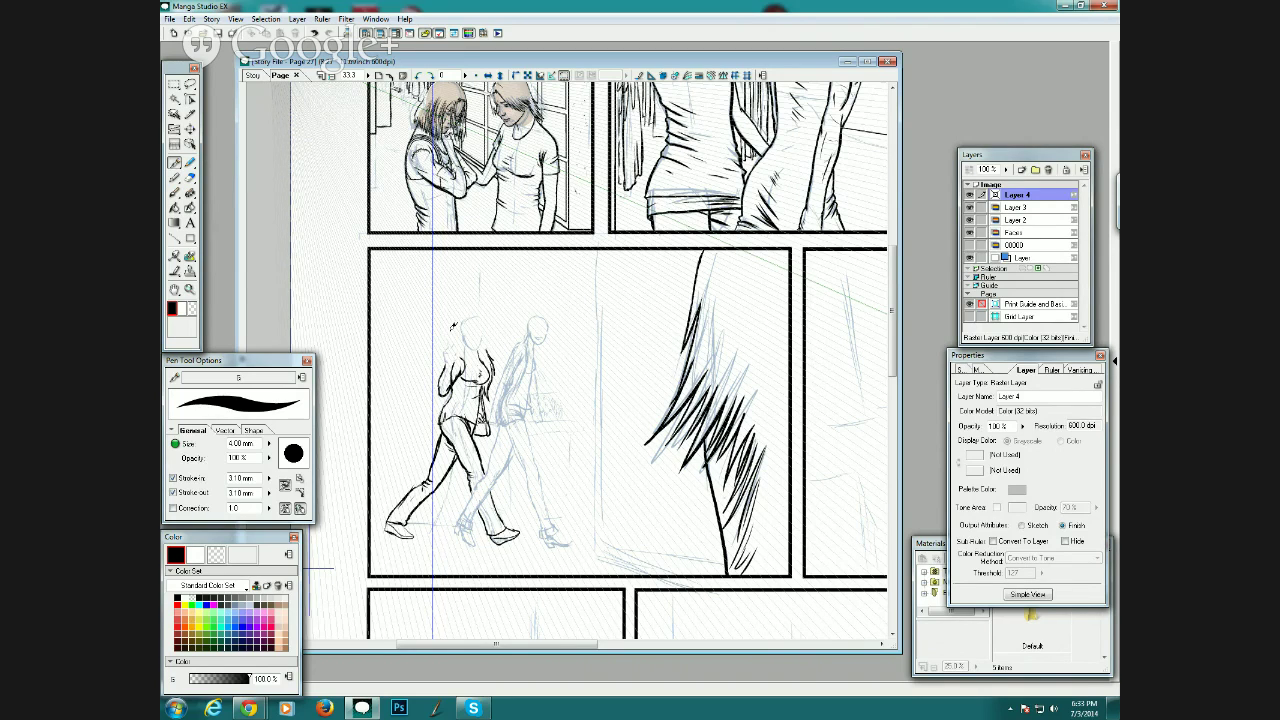
Ink the hem and folds of the rear walking woman's top and its neckline at the shoulder.
left_click(189, 289)
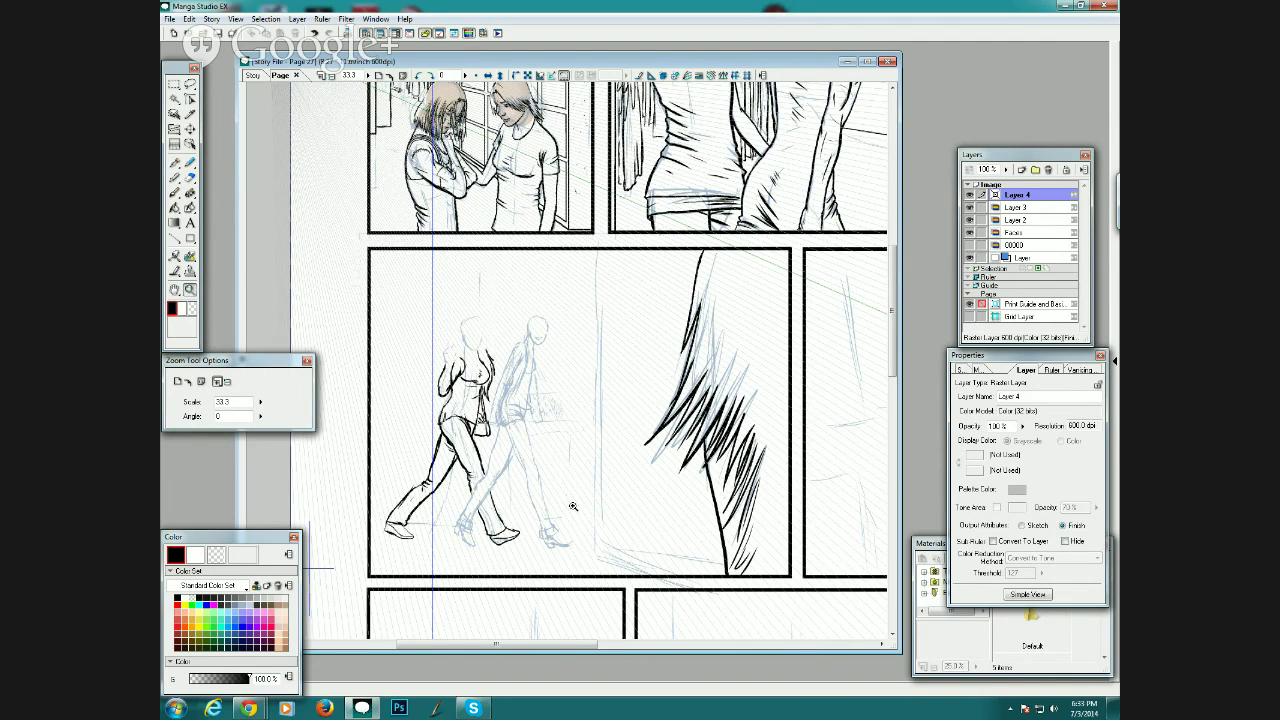
left_click_drag(360, 242, 608, 574)
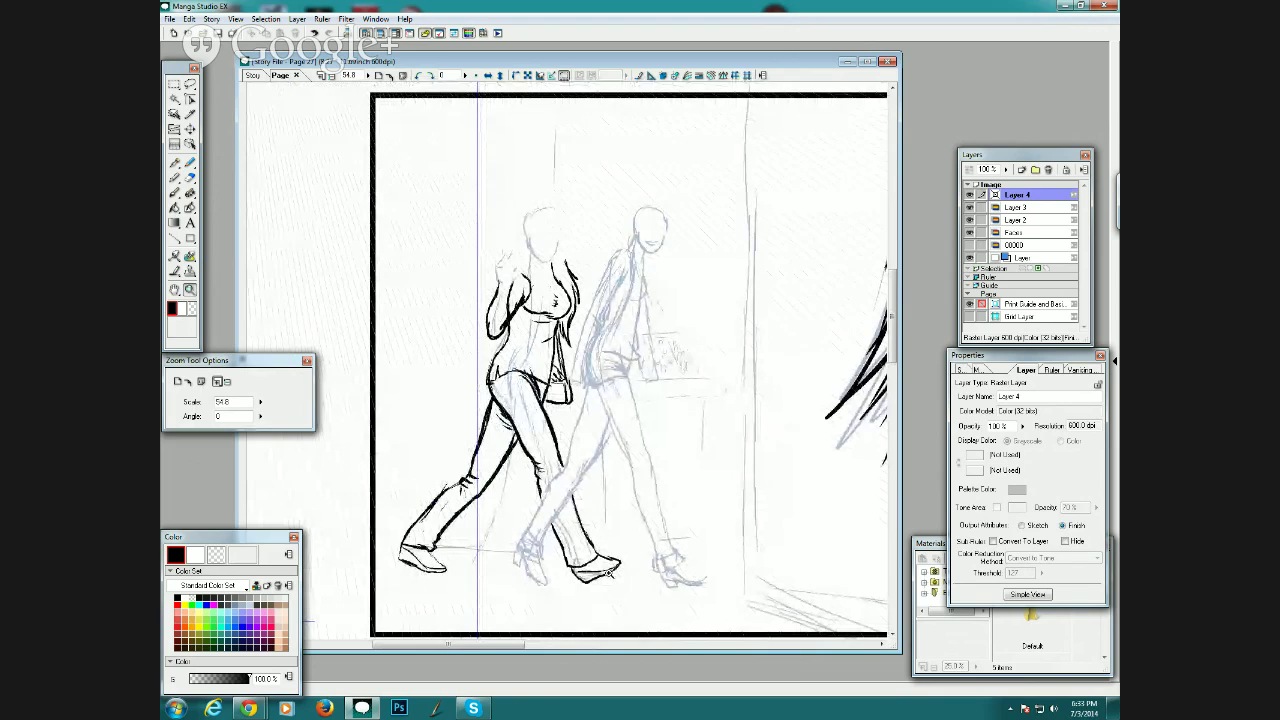
left_click(178, 162)
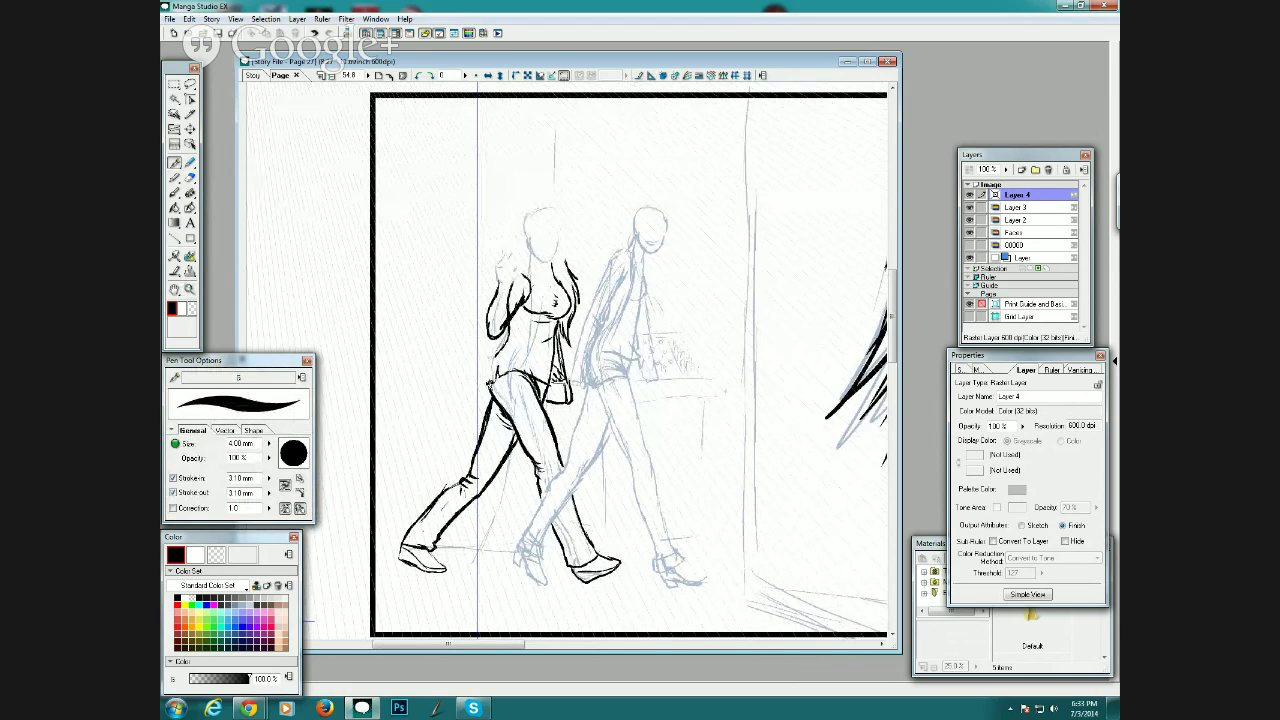
left_click_drag(488, 384, 496, 356)
left_click_drag(519, 356, 550, 376)
mouse_move(529, 265)
left_mouse_down()
mouse_move(548, 276)
mouse_move(549, 263)
left_mouse_up()
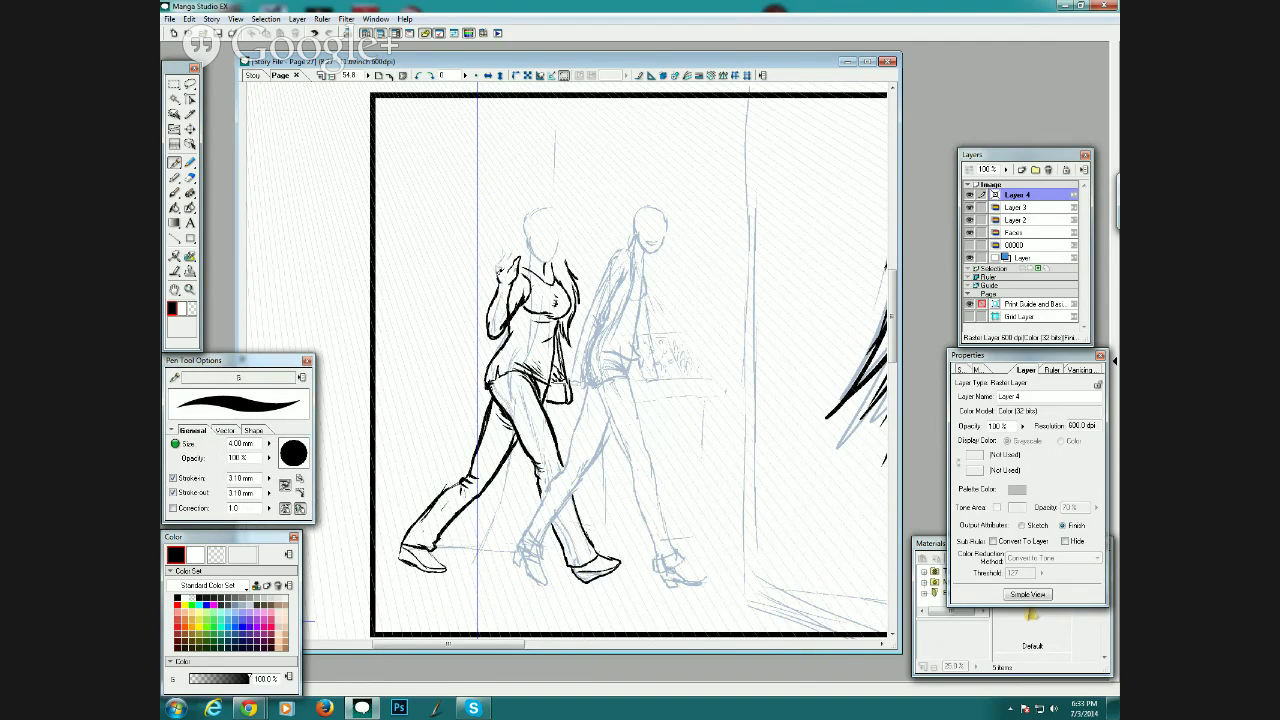
Ink the fingers of the rear walking woman's raised hand, undoing the last stroke.
left_click_drag(501, 259, 509, 254)
mouse_move(501, 256)
left_mouse_down()
mouse_move(514, 232)
mouse_move(513, 262)
left_mouse_up()
mouse_move(522, 254)
left_mouse_down()
mouse_move(529, 235)
mouse_move(528, 262)
left_mouse_up()
key("ctrl+z")
Ink the fold lines on the rear woman's trousers and shoe, and the arm line of the woman walking ahead.
left_click_drag(513, 390, 560, 476)
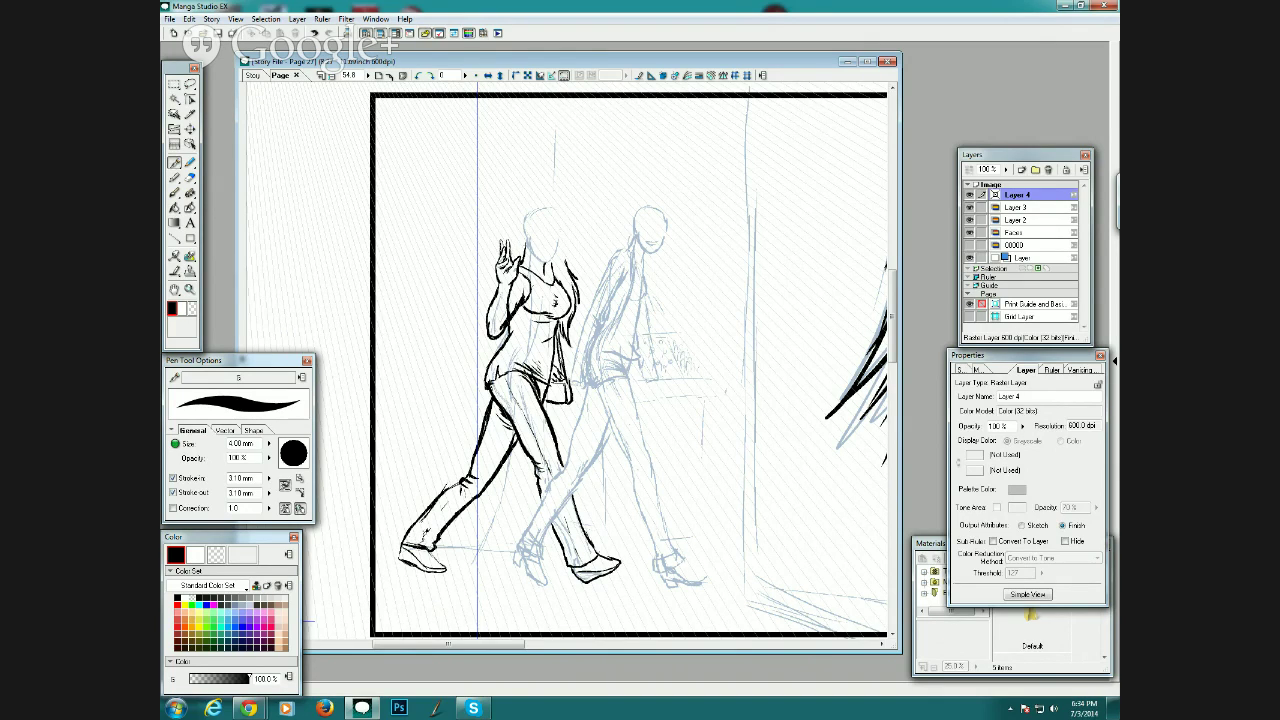
left_click_drag(424, 536, 434, 526)
left_click_drag(476, 486, 456, 506)
mouse_move(488, 474)
left_mouse_down()
mouse_move(478, 484)
mouse_move(482, 474)
left_mouse_up()
mouse_move(508, 426)
left_mouse_down()
mouse_move(490, 466)
mouse_move(506, 424)
left_mouse_up()
left_click_drag(510, 398, 503, 410)
left_click_drag(587, 378, 628, 259)
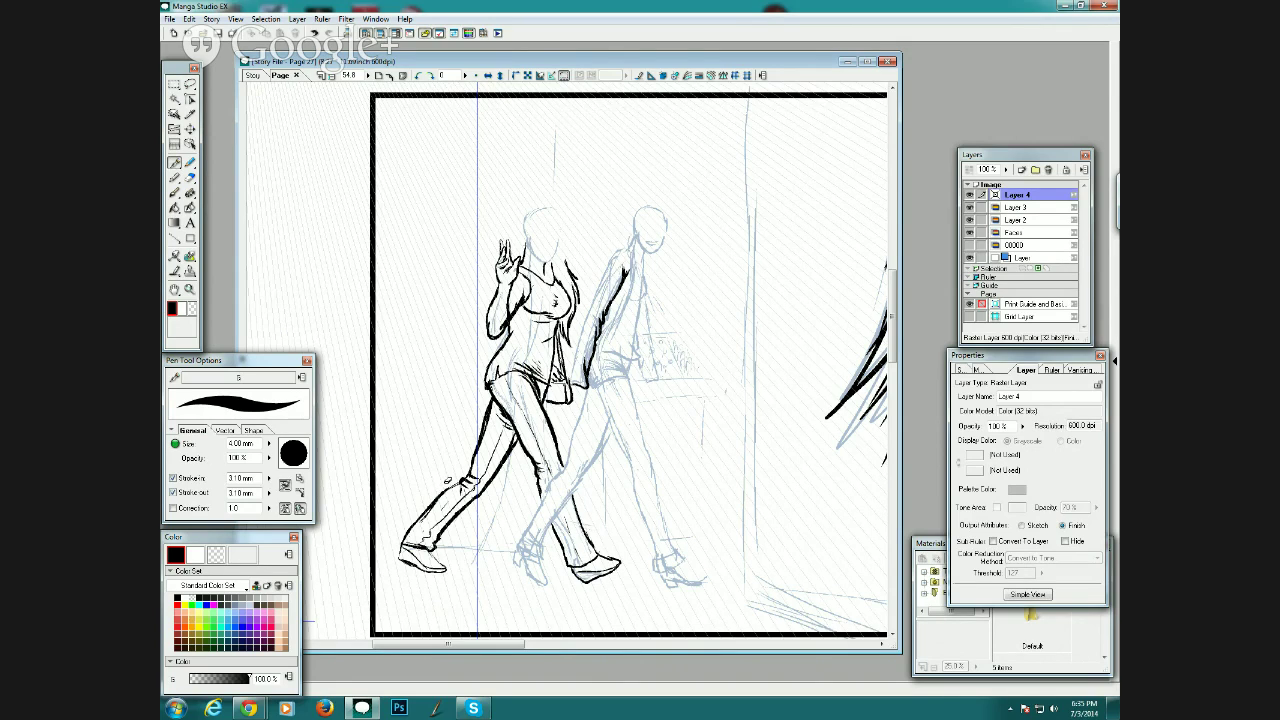
left_click_drag(439, 504, 429, 518)
left_click_drag(400, 552, 452, 567)
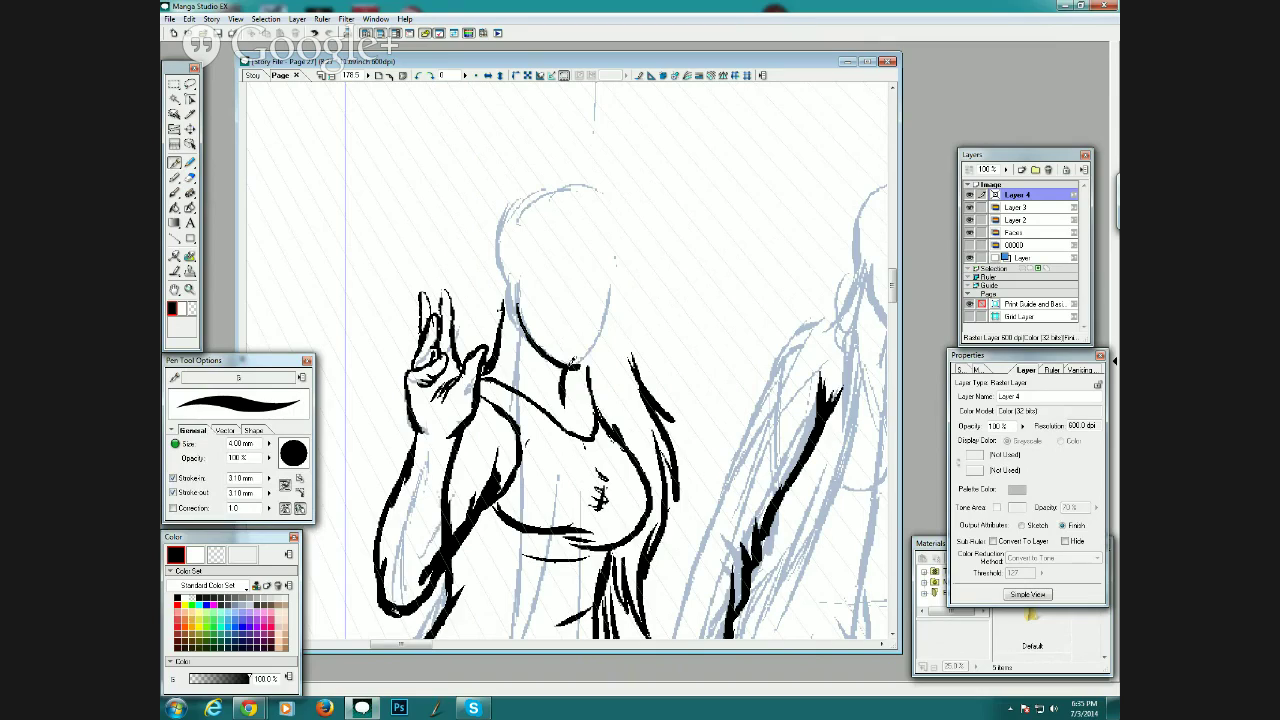
Ink the rear walking woman's jawline and ear, and reinforce her raised forearm's outer contour.
left_click_drag(596, 355, 632, 236)
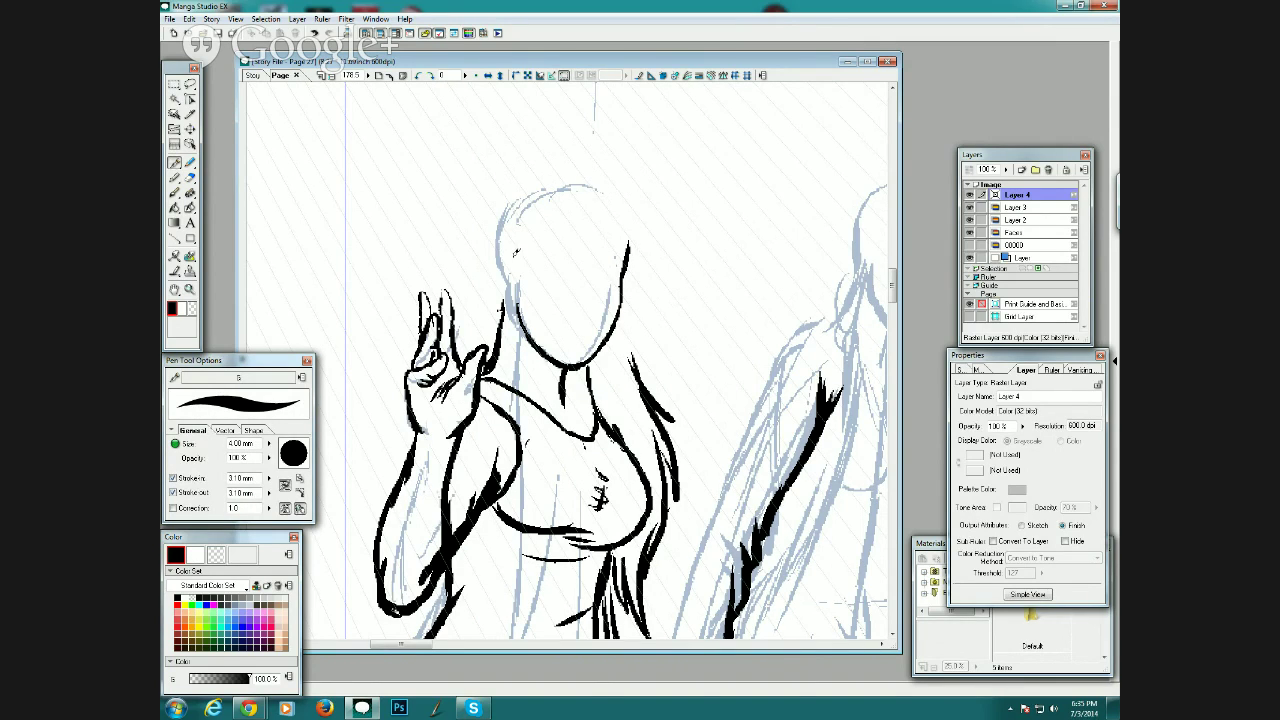
left_click_drag(507, 258, 511, 287)
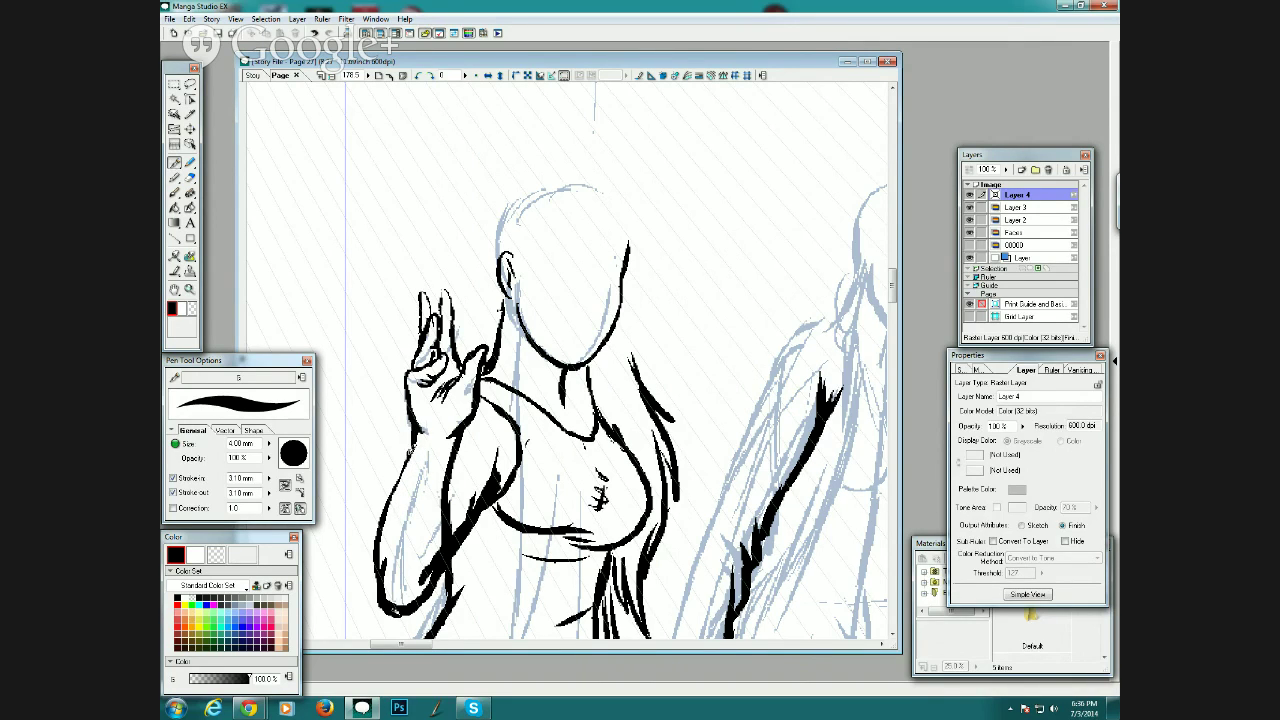
left_click_drag(401, 468, 384, 522)
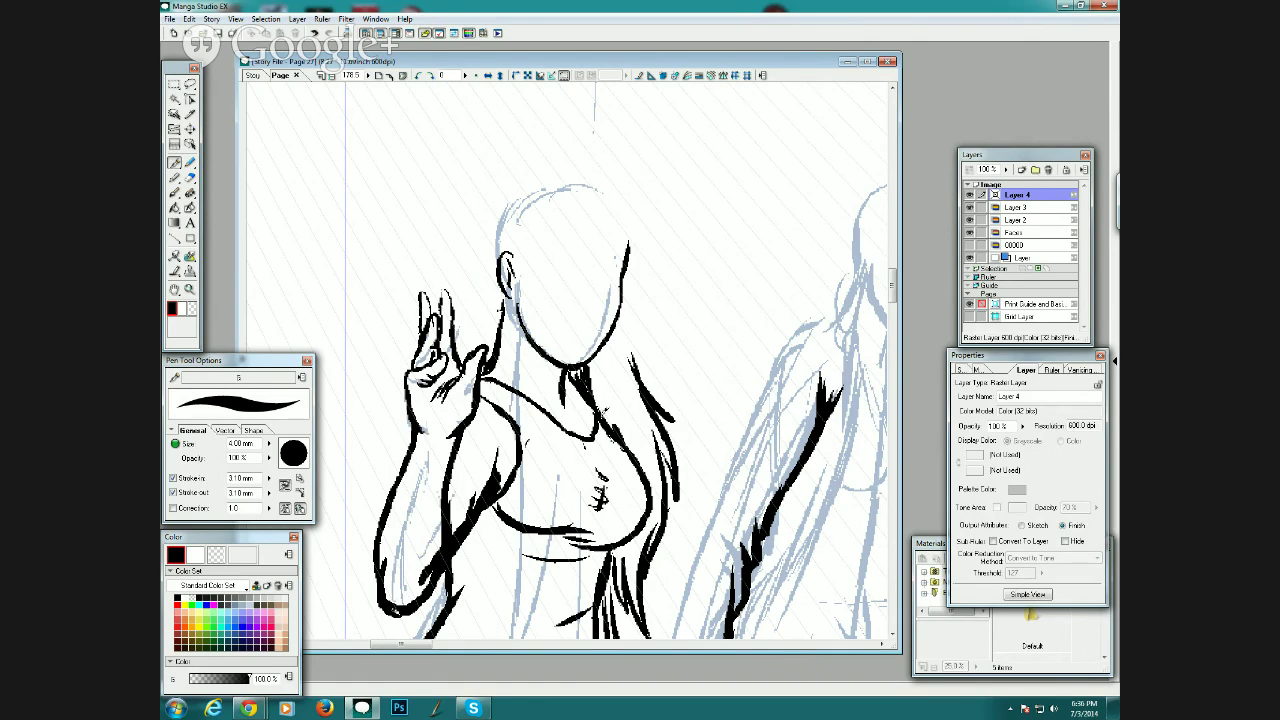
Ink the long hair strands falling behind the rear walking woman's chin and neck.
left_click_drag(593, 358, 614, 422)
mouse_move(600, 354)
left_mouse_down()
mouse_move(620, 410)
mouse_move(605, 344)
mouse_move(632, 430)
mouse_move(620, 352)
left_mouse_up()
left_click_drag(640, 408, 616, 318)
left_click_drag(634, 398, 624, 348)
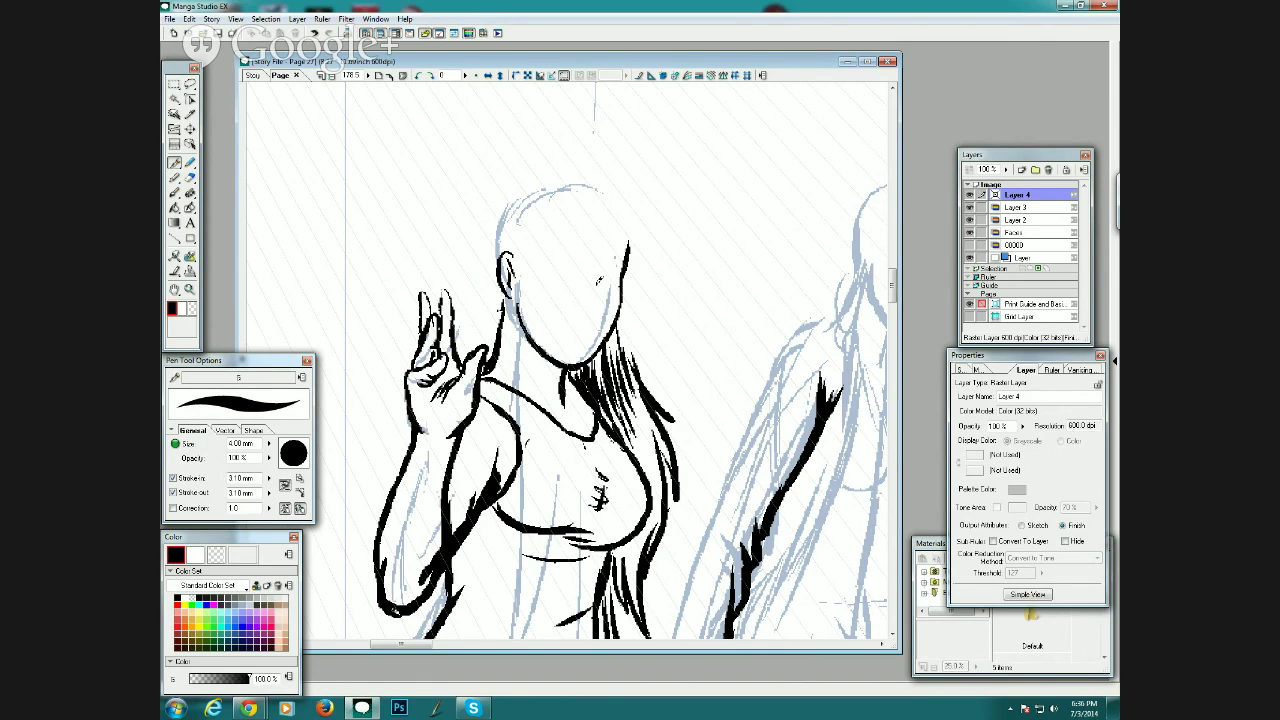
Ink the outer contour of the rear woman's hair over the crown and down both sides of her face.
mouse_move(499, 334)
left_mouse_down()
mouse_move(492, 250)
mouse_move(518, 187)
mouse_move(618, 178)
mouse_move(660, 372)
left_mouse_up()
left_click_drag(628, 312, 636, 374)
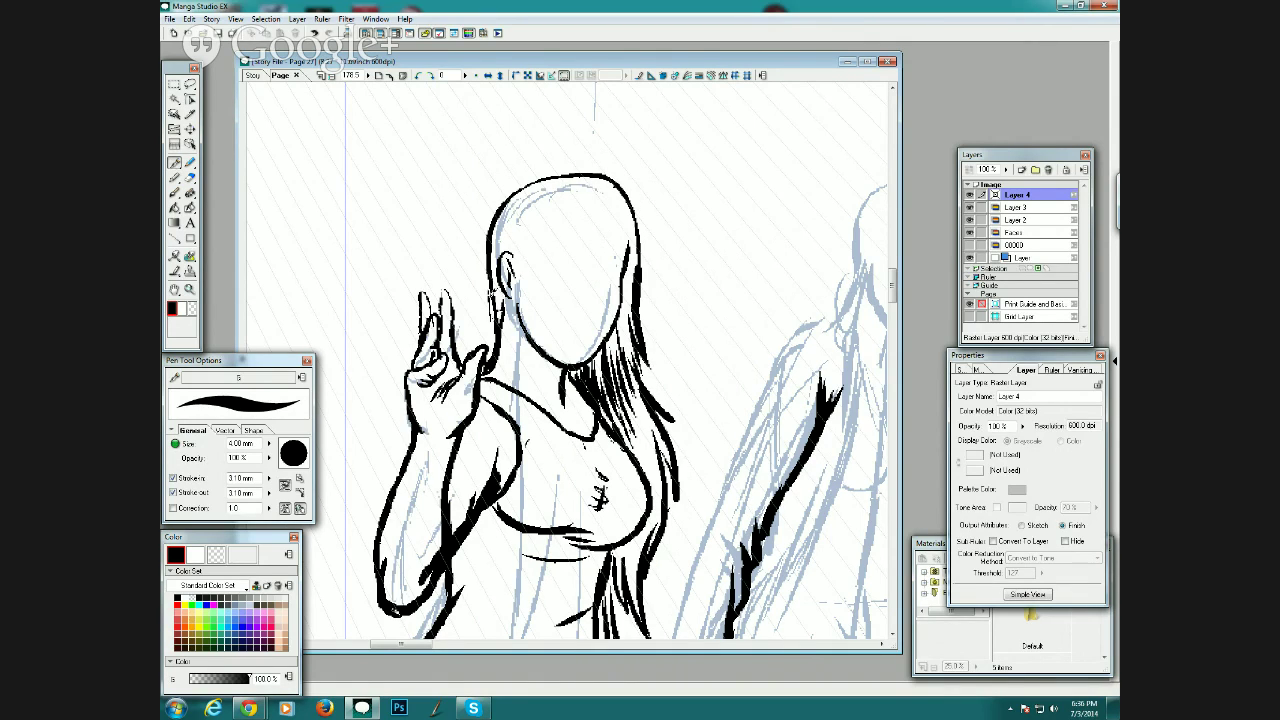
left_click_drag(490, 278, 496, 350)
left_click_drag(490, 256, 486, 324)
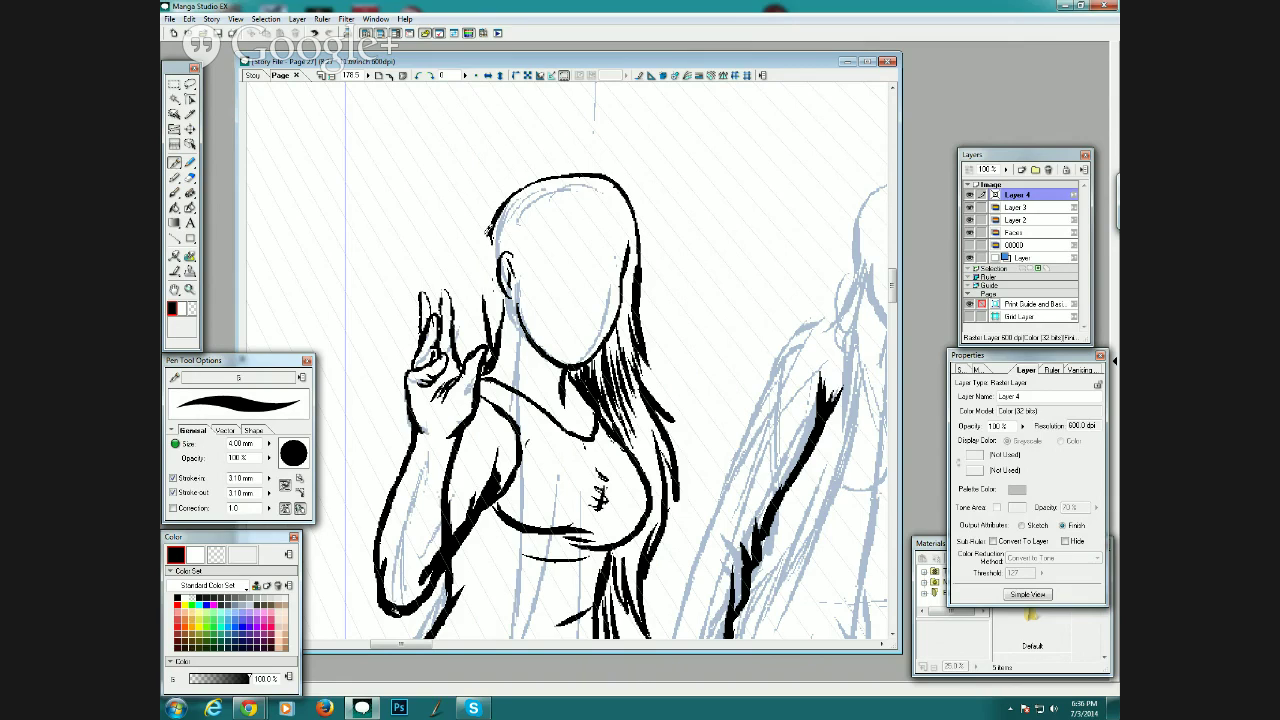
mouse_move(494, 226)
left_mouse_down()
mouse_move(481, 322)
mouse_move(494, 340)
left_mouse_up()
left_click_drag(502, 294, 499, 338)
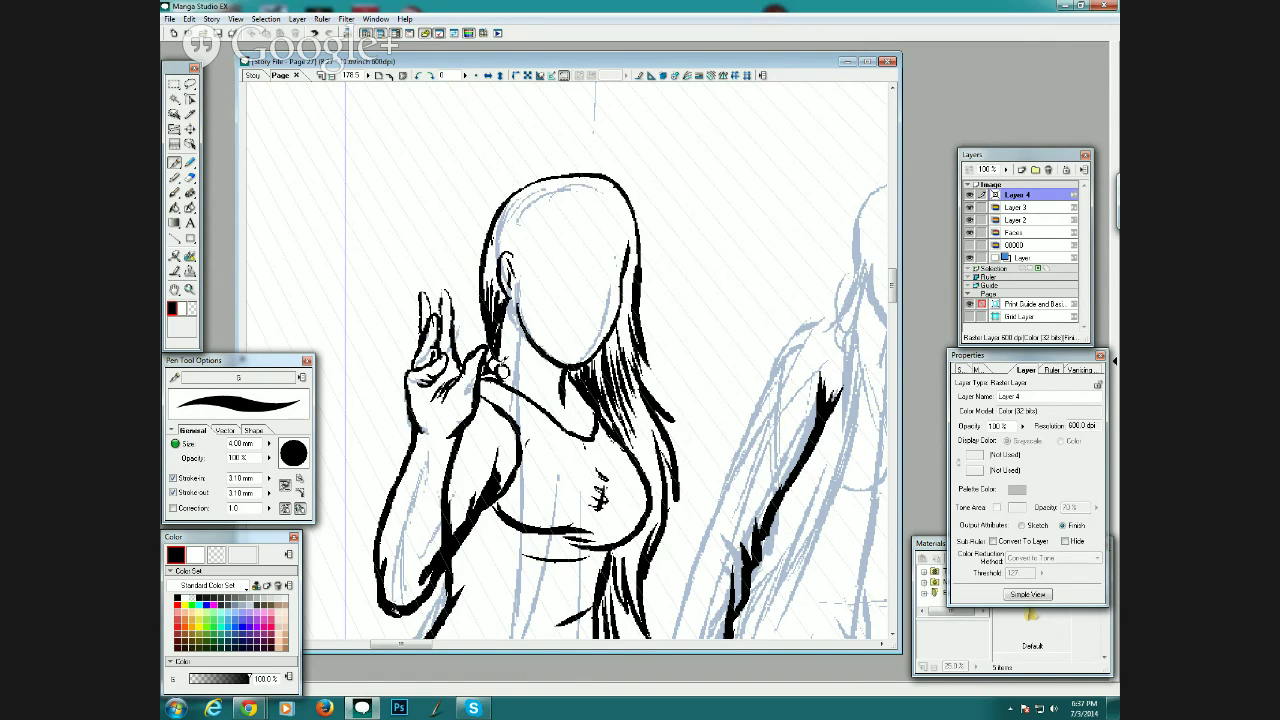
Ink the rear walking woman's beaded necklace and her open smiling mouth and nose.
mouse_move(490, 354)
left_mouse_down()
mouse_move(485, 366)
mouse_move(580, 418)
mouse_move(586, 398)
mouse_move(569, 384)
left_mouse_up()
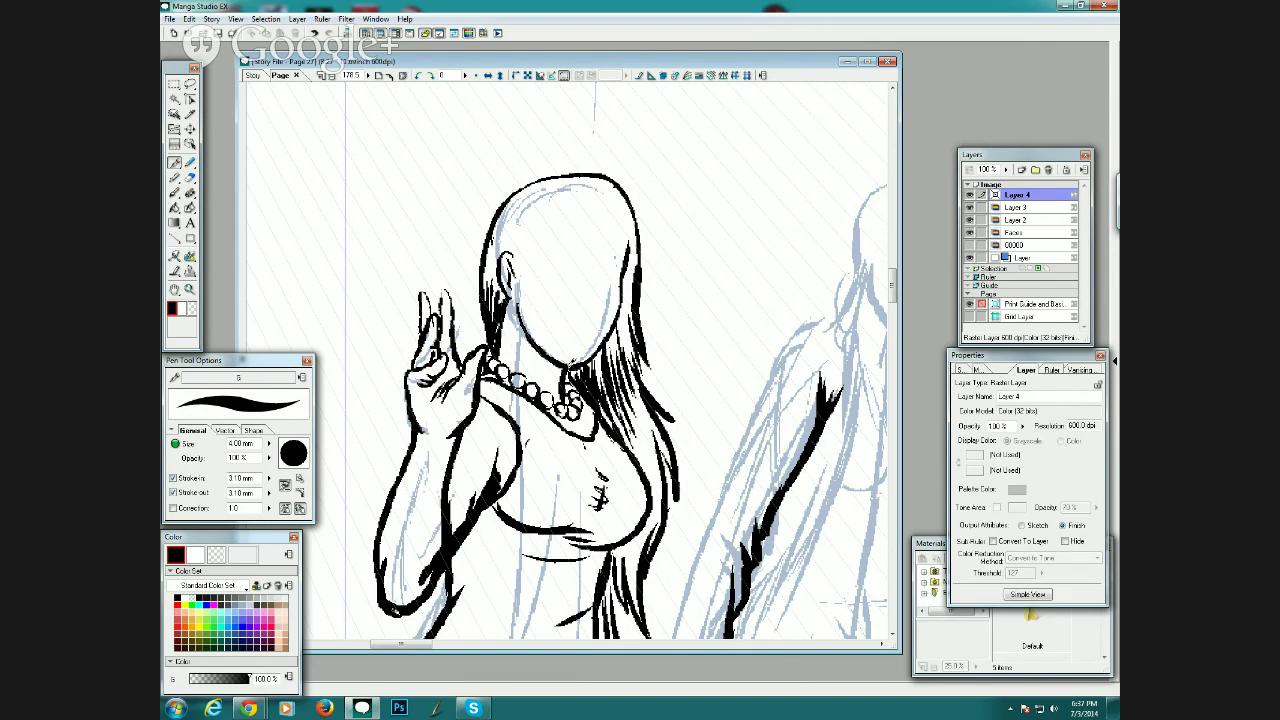
left_click_drag(564, 330, 568, 322)
mouse_move(562, 323)
left_mouse_down()
mouse_move(597, 331)
mouse_move(561, 328)
mouse_move(578, 338)
left_mouse_up()
left_click_drag(562, 324, 600, 328)
left_click_drag(562, 336, 596, 336)
left_click_drag(592, 314, 606, 302)
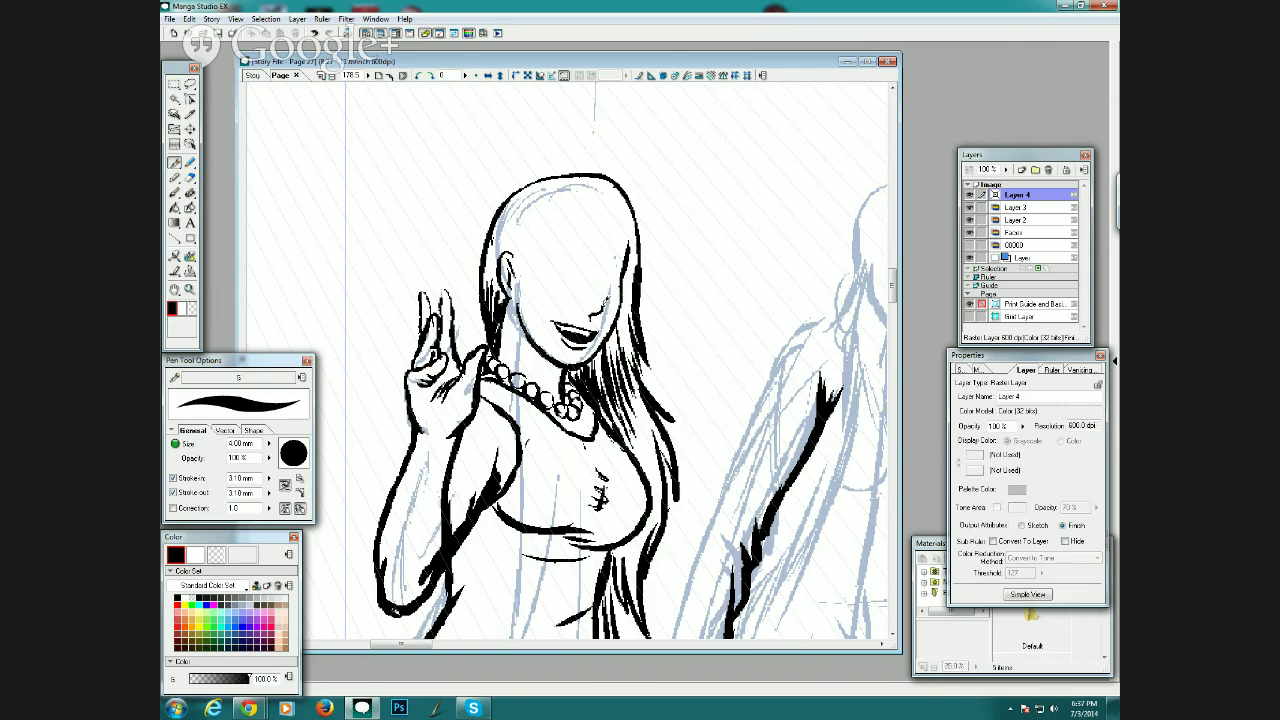
Ink the rear walking woman's eyes, eyebrows and the line of her nose.
left_click_drag(604, 268, 597, 286)
mouse_move(550, 264)
left_mouse_down()
mouse_move(581, 259)
mouse_move(583, 272)
left_mouse_up()
mouse_move(558, 258)
left_mouse_down()
mouse_move(620, 258)
mouse_move(621, 271)
left_mouse_up()
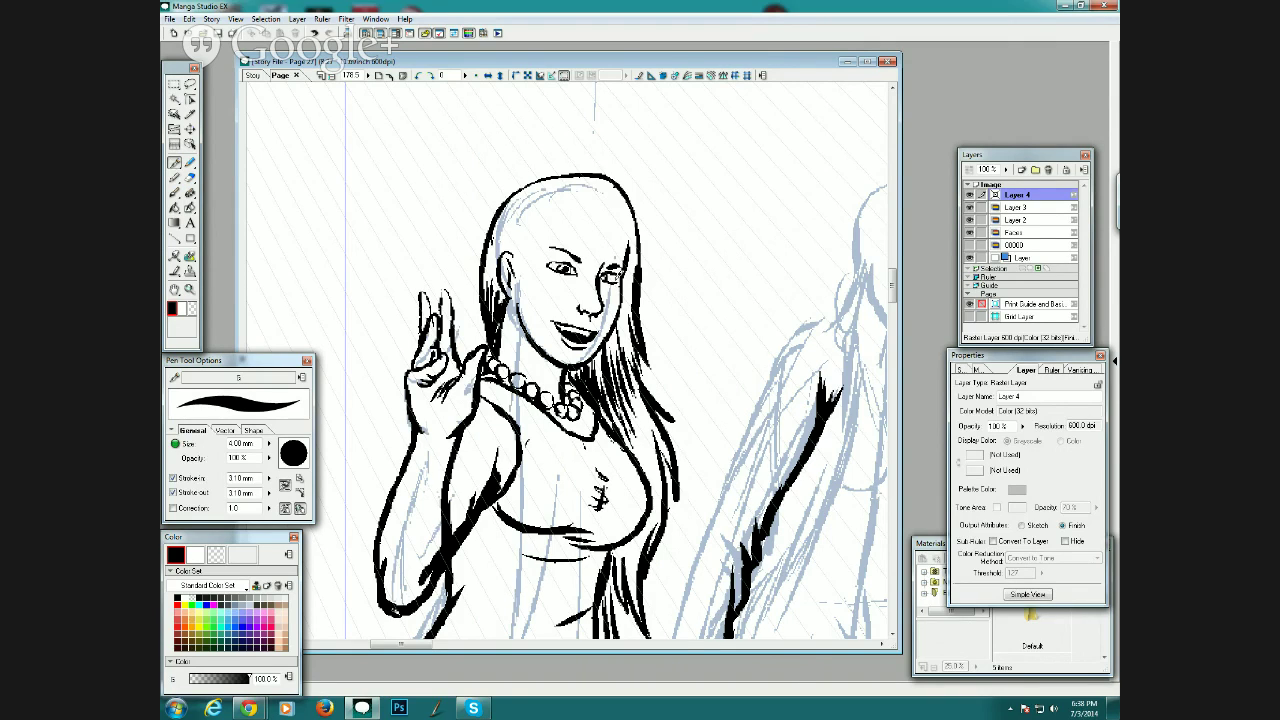
Ink the rear woman's hairline with short strands across the forehead and down the far side of her face.
left_click_drag(510, 262, 548, 210)
mouse_move(546, 226)
left_mouse_down()
mouse_move(562, 198)
mouse_move(552, 212)
left_mouse_up()
mouse_move(558, 210)
left_mouse_down()
mouse_move(580, 198)
mouse_move(626, 208)
mouse_move(630, 312)
left_mouse_up()
left_click_drag(633, 258, 622, 344)
left_click_drag(628, 290, 624, 302)
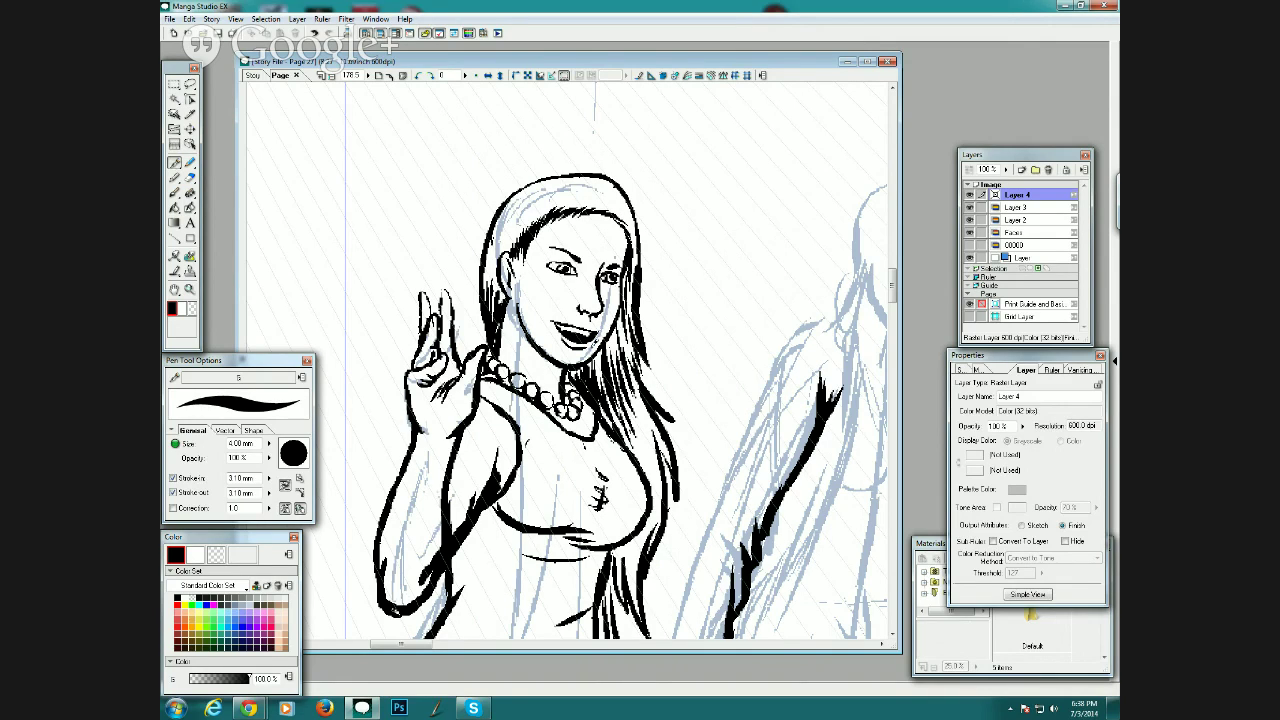
Add fine strands to the rear woman's hair beside her chest and a small smile crease on her cheek.
left_click_drag(621, 418, 644, 464)
left_click_drag(622, 404, 659, 490)
left_click_drag(637, 420, 660, 481)
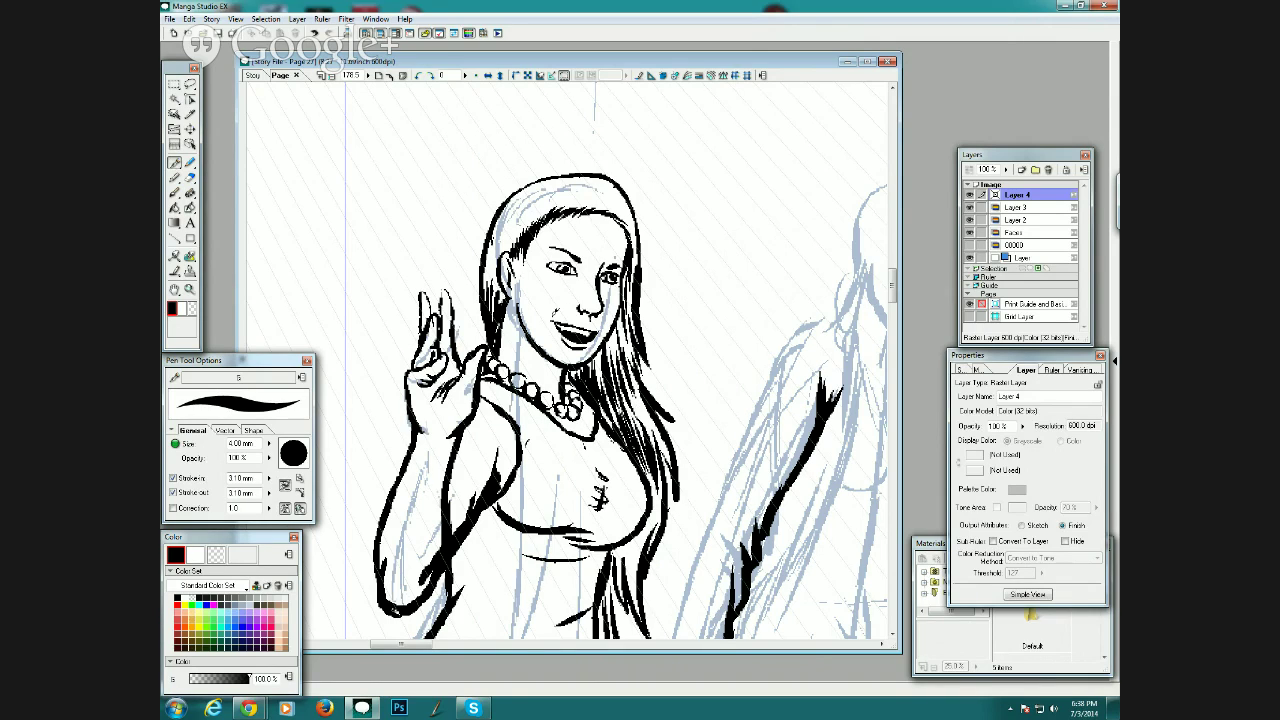
left_click_drag(556, 315, 590, 321)
Ink the outer contour of the front walking woman's sleeve from shoulder to wrist, with fold marks at the elbow.
mouse_move(422, 645)
left_mouse_down()
mouse_move(474, 645)
mouse_move(437, 645)
left_mouse_up()
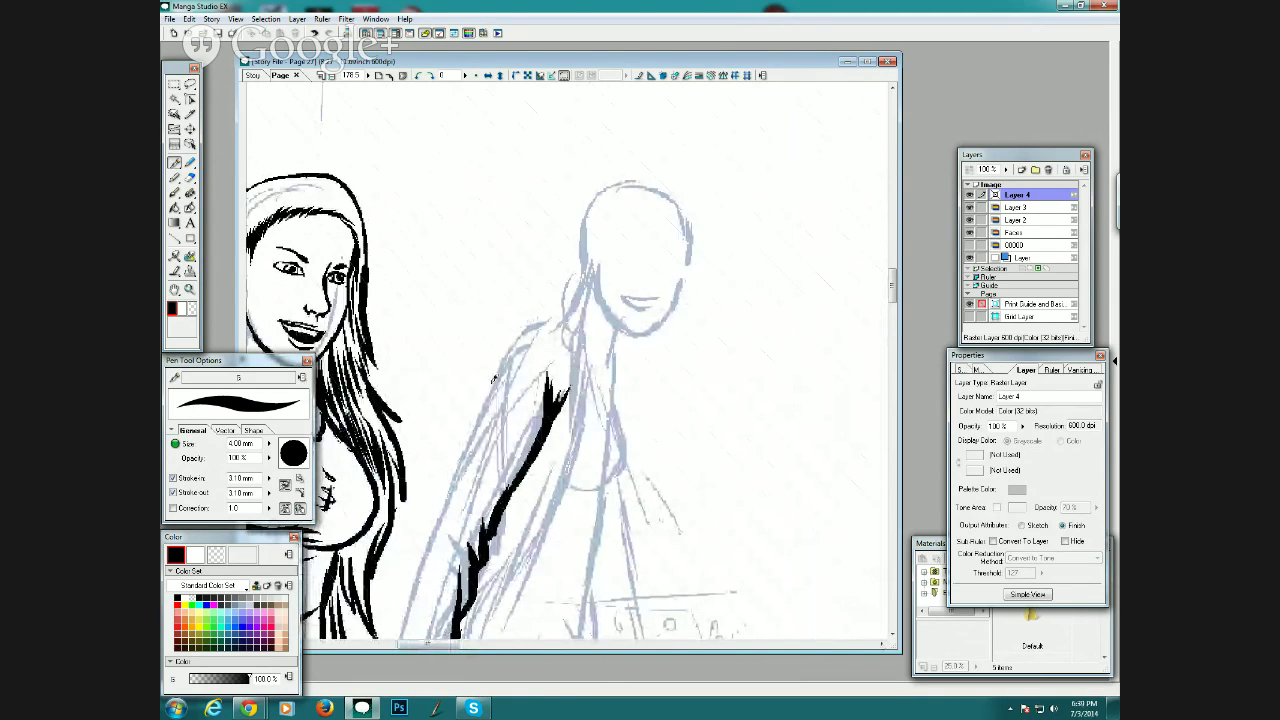
mouse_move(520, 340)
left_mouse_down()
mouse_move(470, 421)
mouse_move(414, 592)
left_mouse_up()
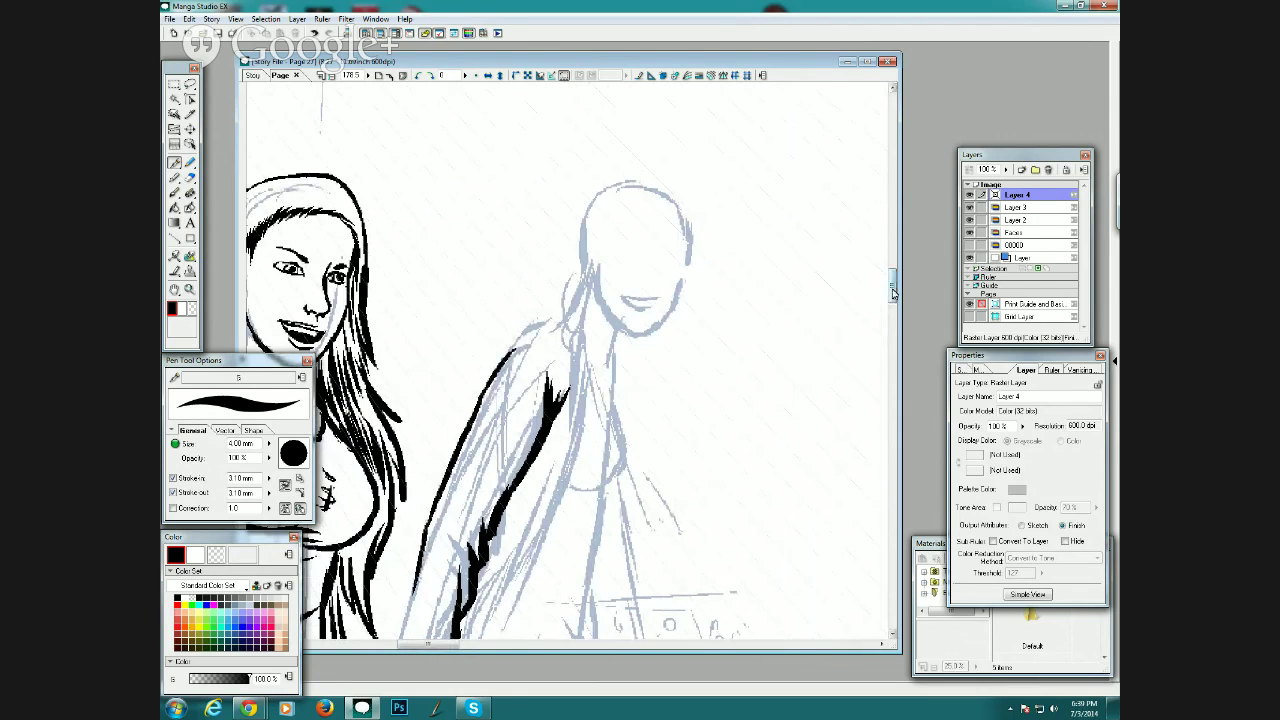
left_click_drag(893, 292, 893, 304)
left_click_drag(421, 376, 411, 456)
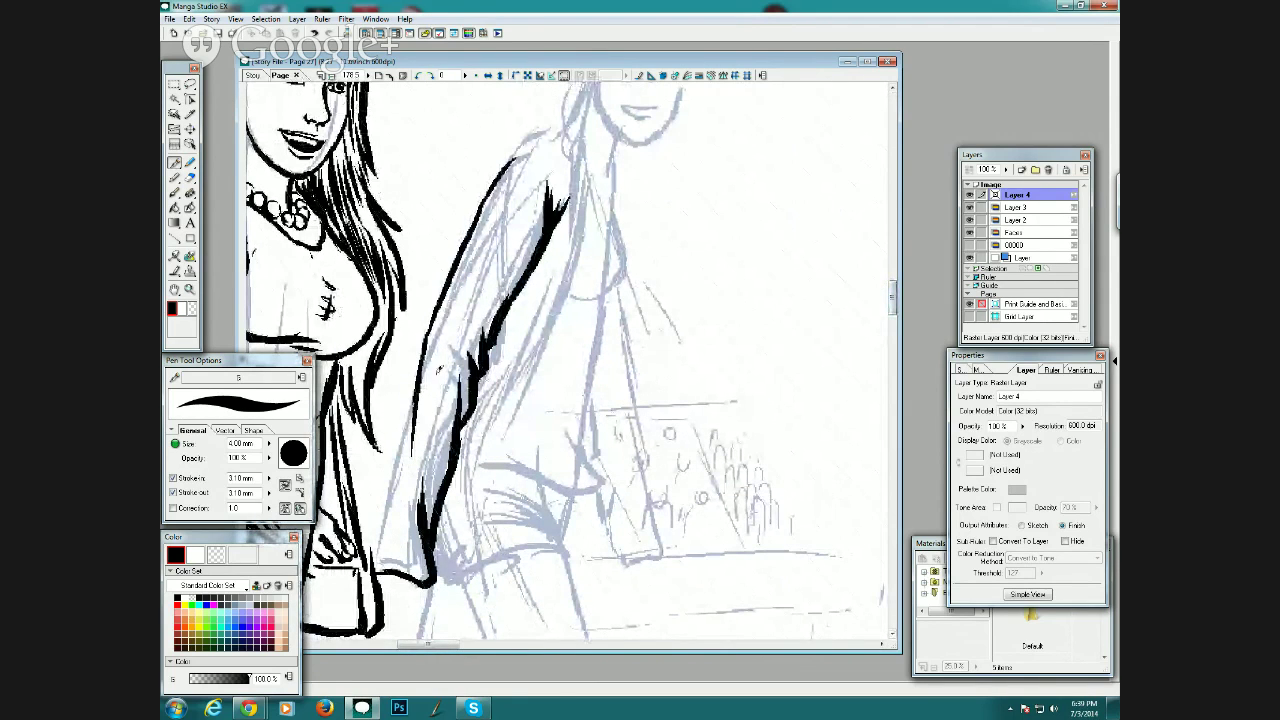
left_click_drag(432, 338, 422, 398)
left_click_drag(424, 350, 412, 372)
left_click_drag(412, 372, 378, 540)
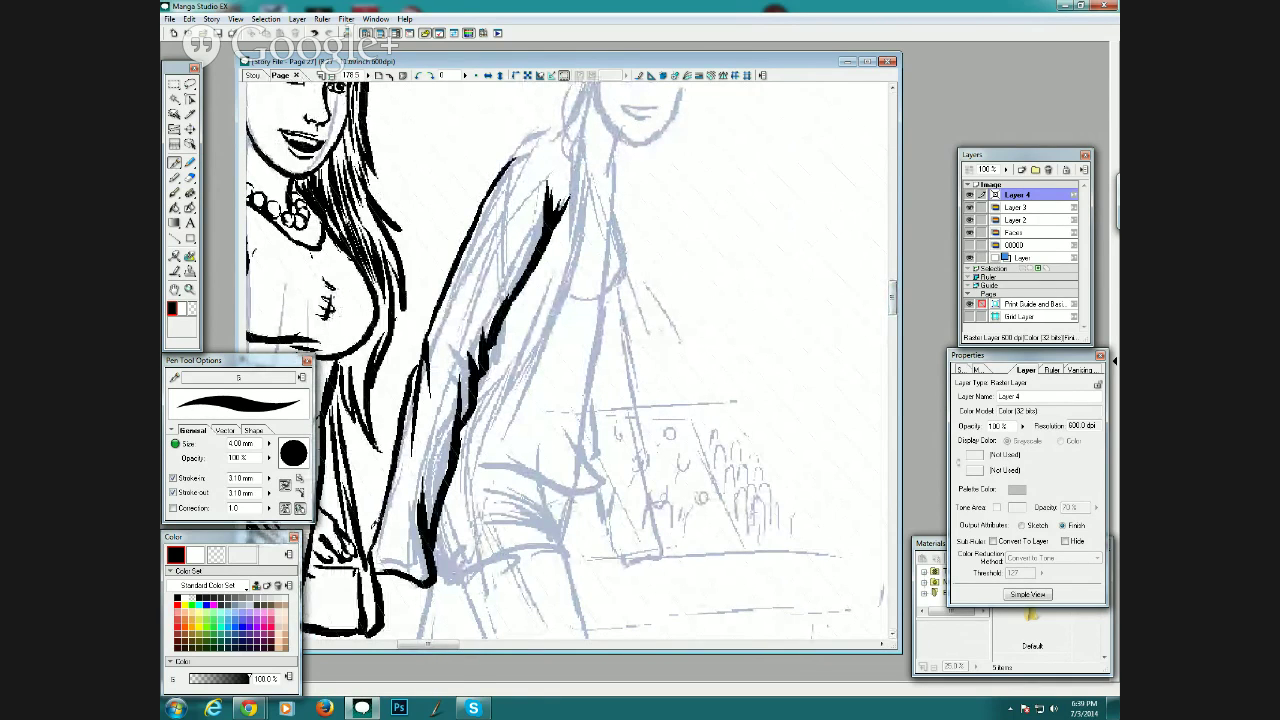
Ink the front woman's sleeve cuff and her lowered hand with its fingers.
left_click_drag(892, 297, 892, 303)
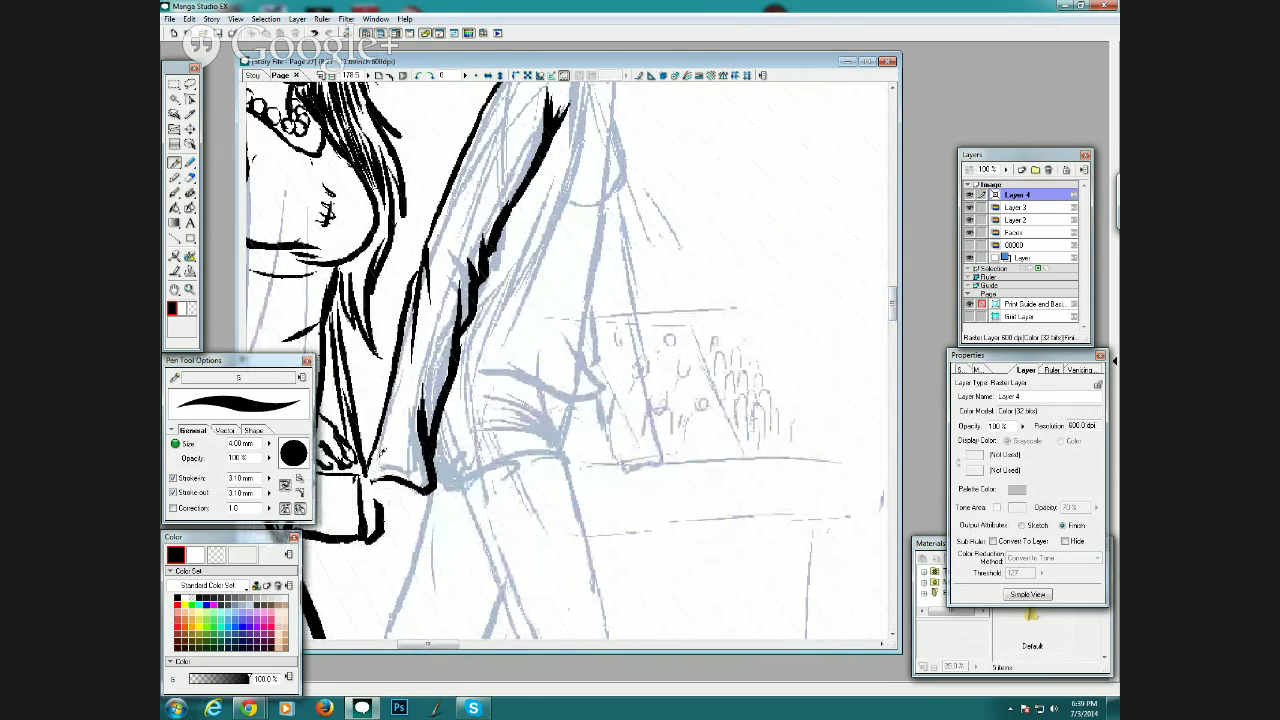
left_click_drag(382, 508, 387, 534)
mouse_move(376, 480)
left_mouse_down()
mouse_move(374, 536)
mouse_move(407, 554)
left_mouse_up()
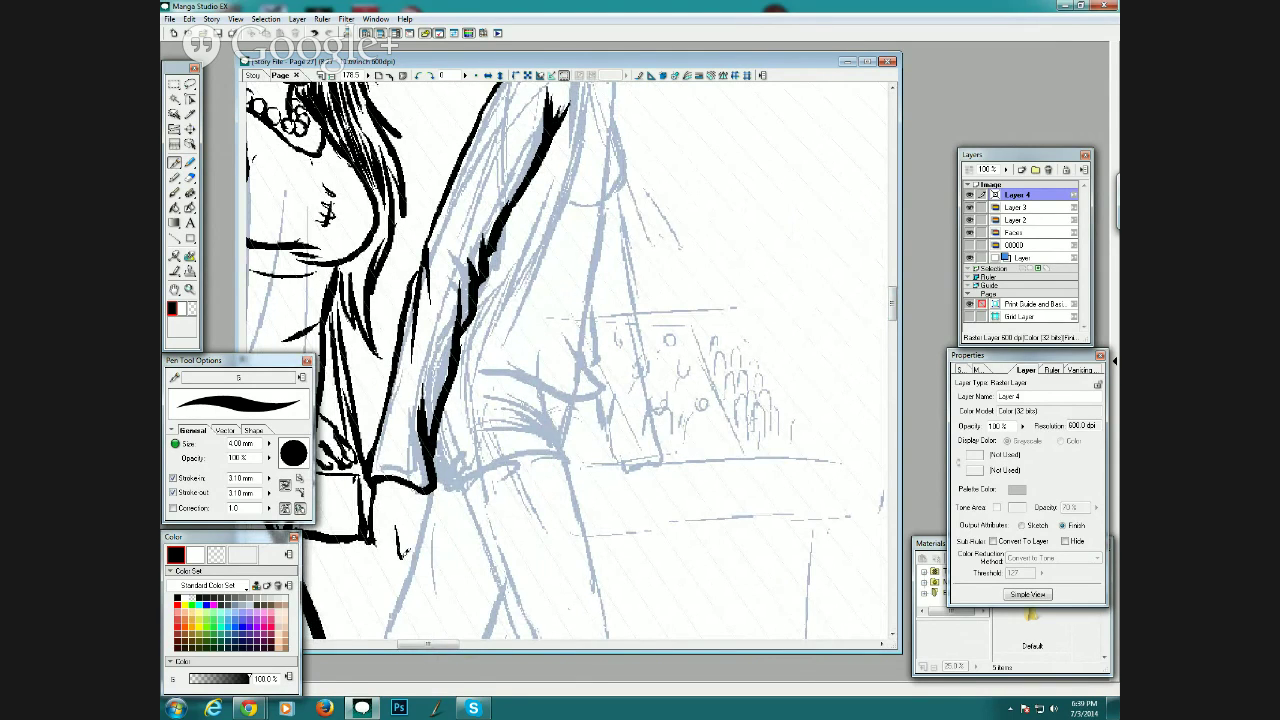
mouse_move(418, 500)
left_mouse_down()
mouse_move(422, 549)
mouse_move(427, 490)
mouse_move(402, 528)
mouse_move(410, 536)
mouse_move(374, 530)
left_mouse_up()
key("ctrl+z")
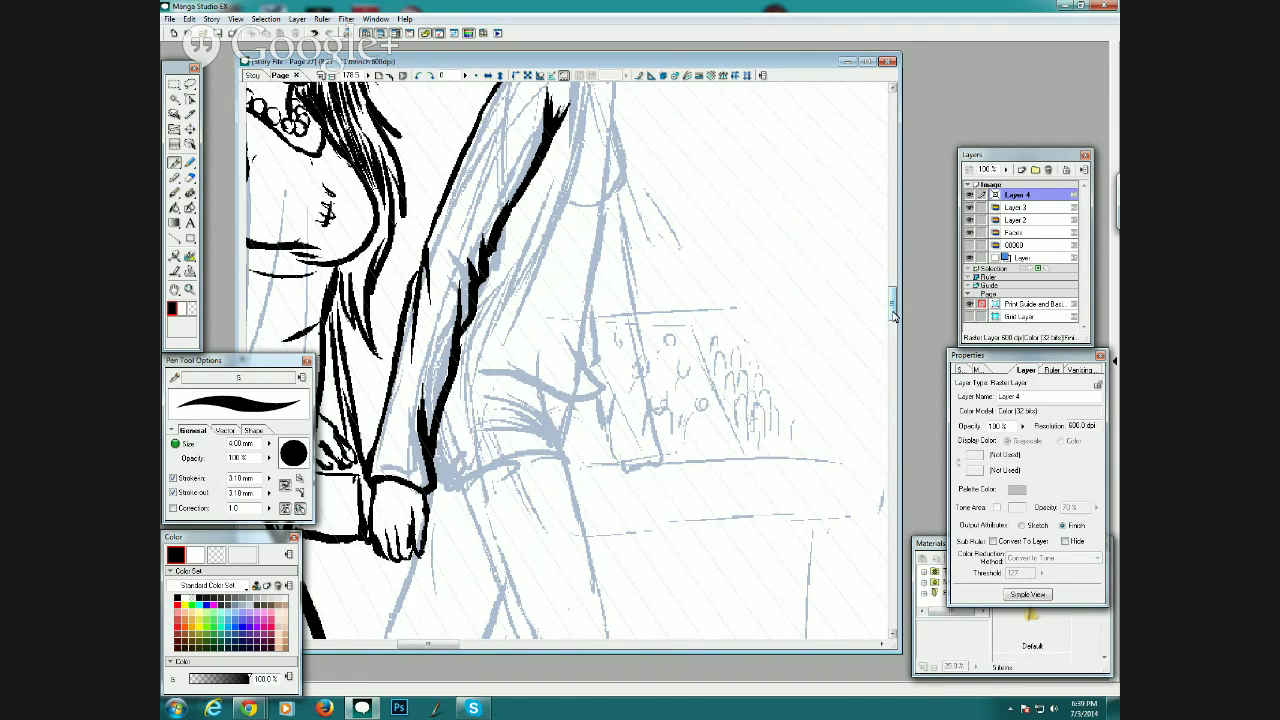
Ink the front woman's open jacket from its front edge over the shoulder and down the back behind her arm.
scroll(893, 305, "up", 3)
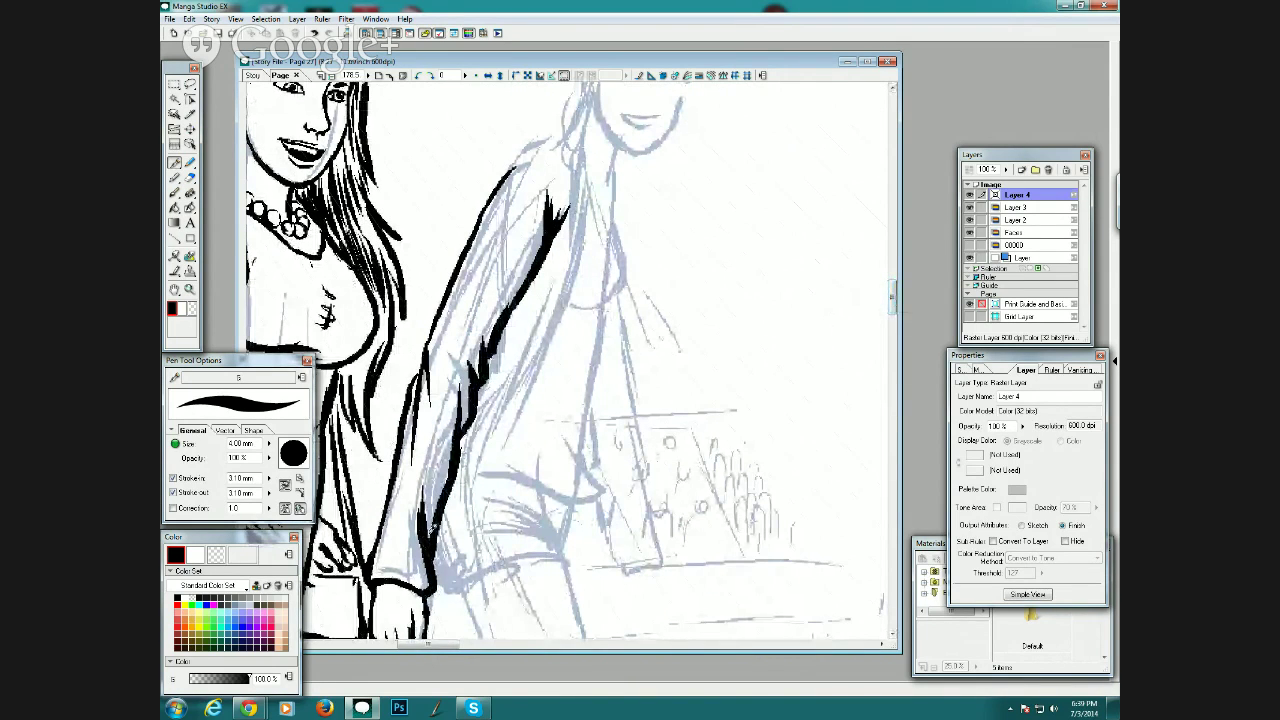
mouse_move(432, 552)
left_mouse_down()
mouse_move(451, 571)
mouse_move(476, 486)
left_mouse_up()
left_click_drag(470, 530, 494, 420)
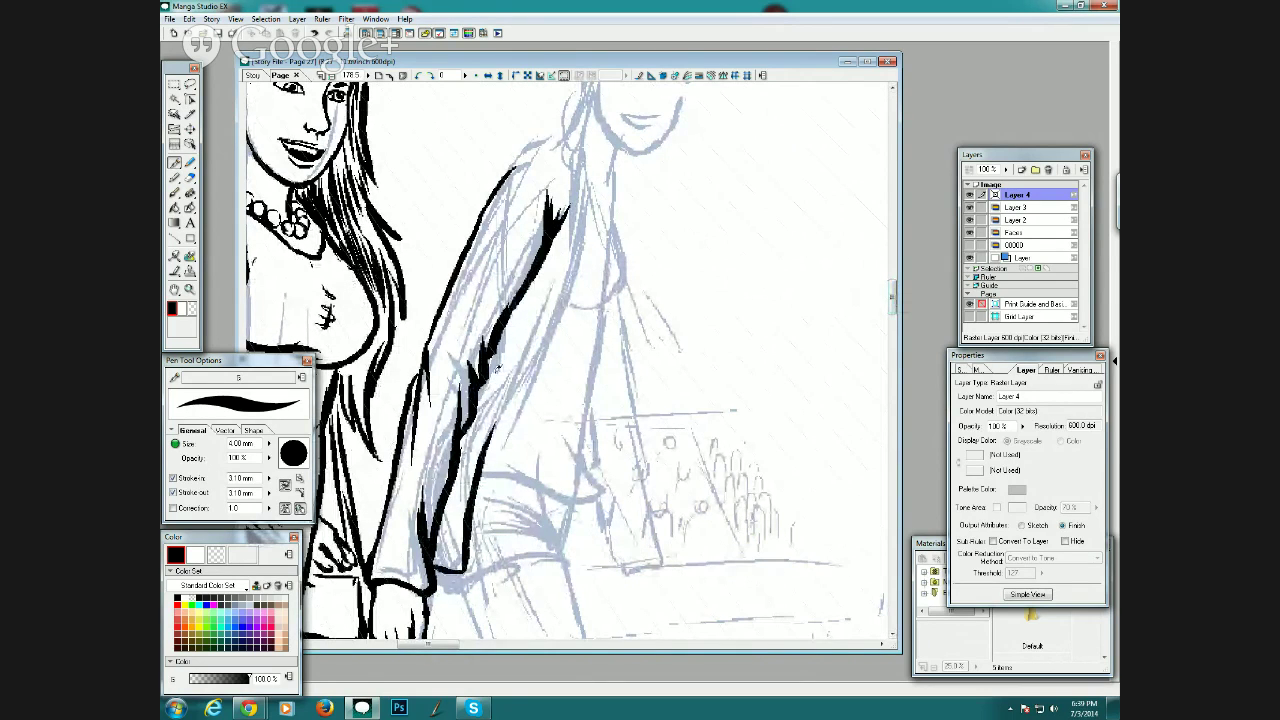
left_click_drag(482, 466, 541, 360)
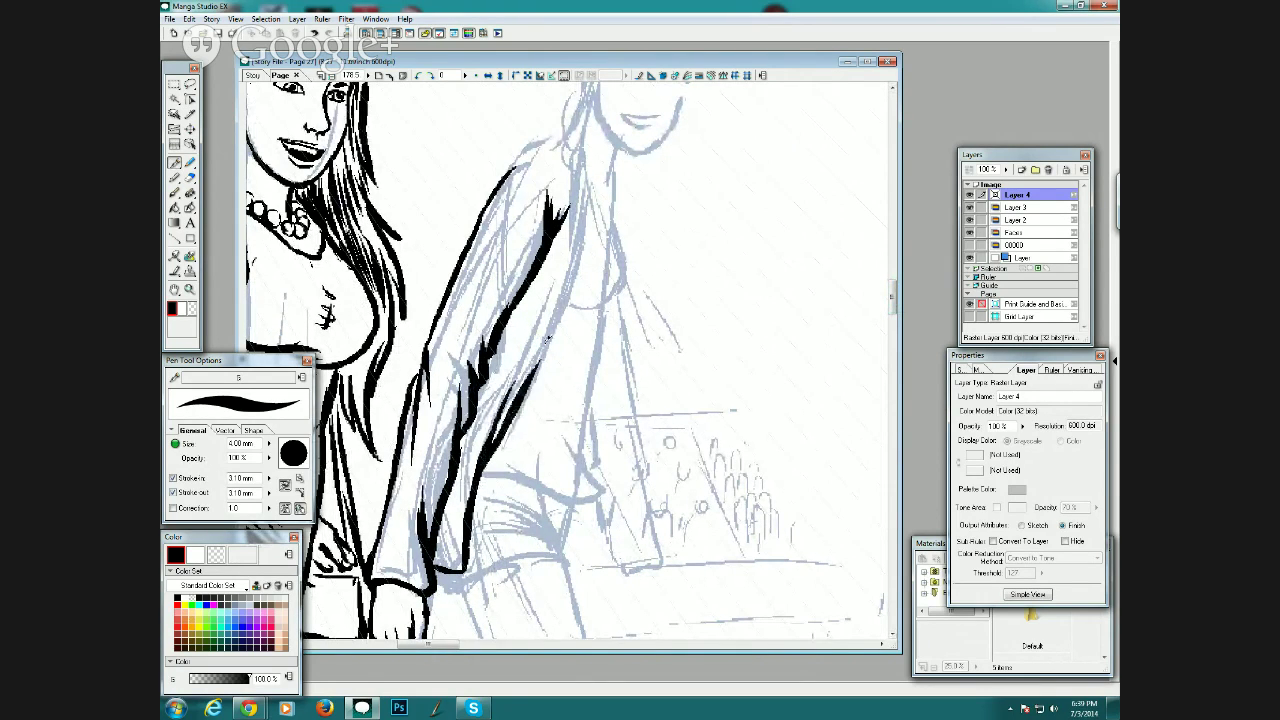
mouse_move(515, 406)
left_mouse_down()
mouse_move(574, 271)
mouse_move(588, 184)
mouse_move(567, 128)
mouse_move(551, 132)
mouse_move(569, 194)
left_mouse_up()
mouse_move(553, 132)
left_mouse_down()
mouse_move(498, 165)
mouse_move(420, 330)
left_mouse_up()
mouse_move(442, 284)
left_mouse_down()
mouse_move(360, 510)
mouse_move(370, 552)
left_mouse_up()
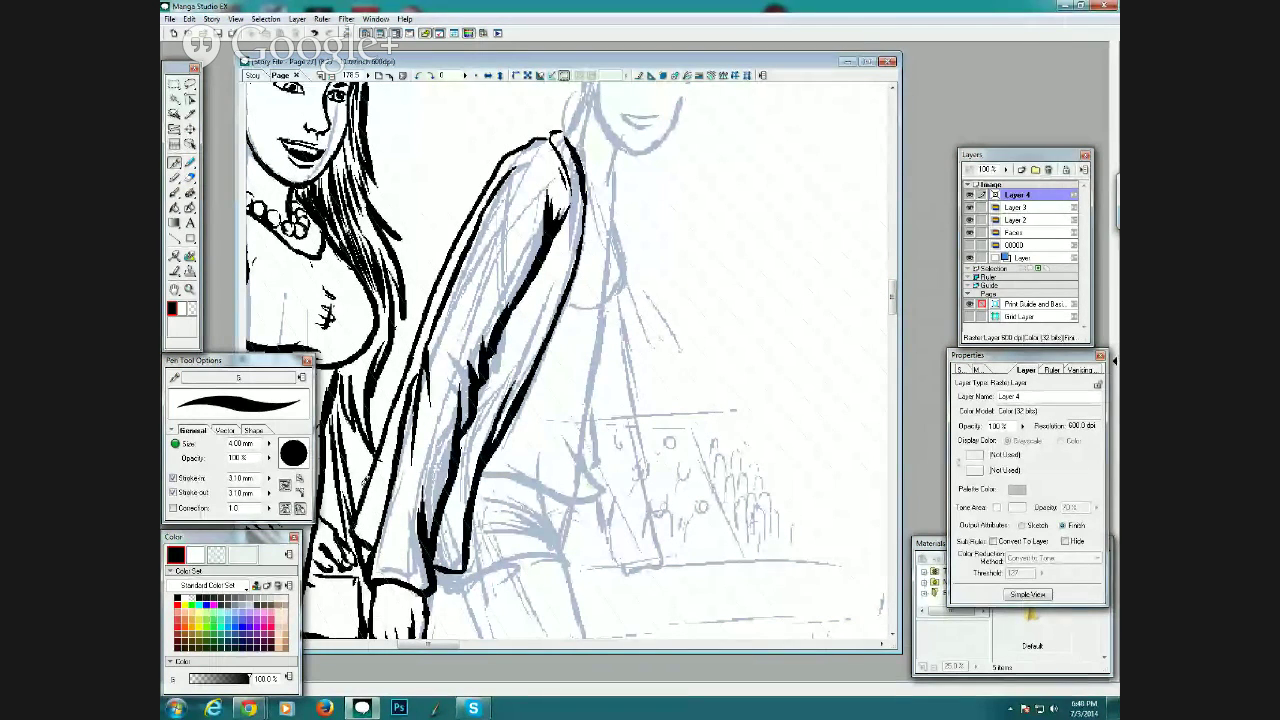
Ink diagonal fold lines on the front woman's jacket between her sleeve and the jacket's front edge.
left_click_drag(524, 288, 566, 250)
left_click_drag(509, 328, 574, 258)
left_click_drag(484, 388, 540, 314)
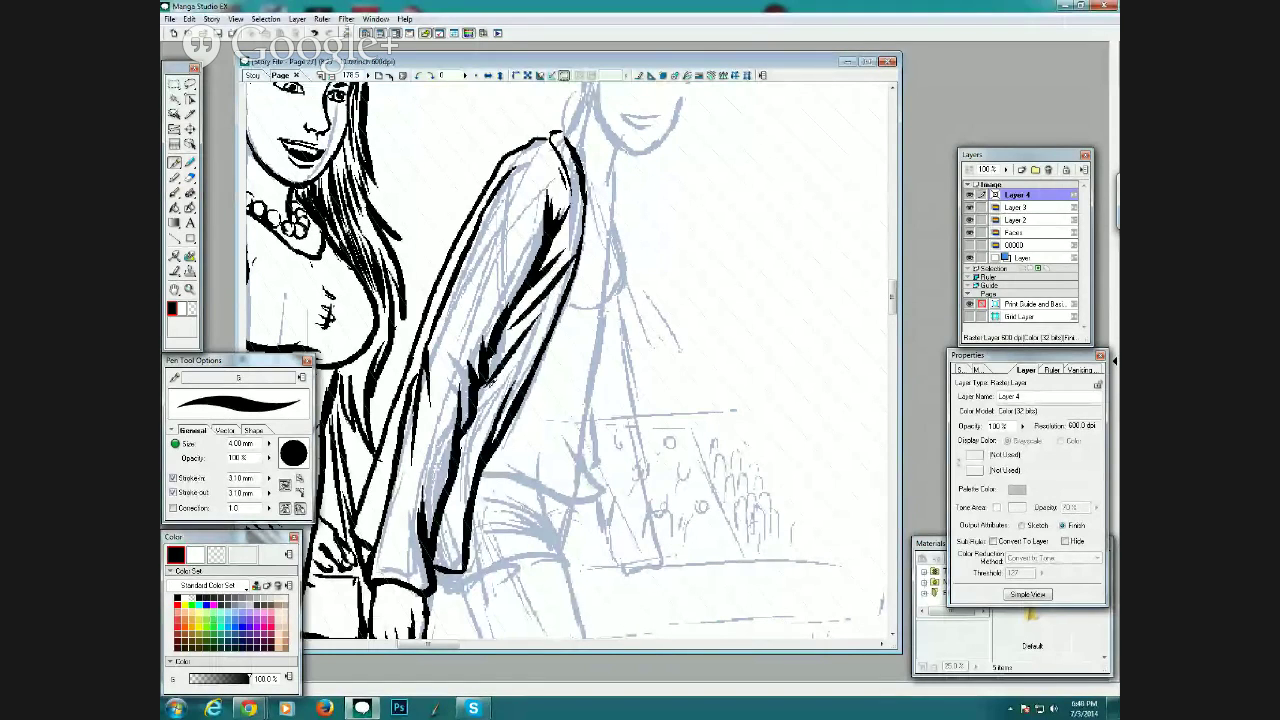
left_click_drag(479, 420, 516, 367)
Ink the front woman's top with its scooped neckline, bust, waist folds, front contour and curved hem.
mouse_move(561, 314)
left_mouse_down()
mouse_move(608, 278)
mouse_move(595, 292)
mouse_move(597, 304)
mouse_move(615, 287)
mouse_move(608, 320)
mouse_move(630, 285)
mouse_move(625, 296)
mouse_move(616, 178)
mouse_move(595, 240)
mouse_move(611, 246)
mouse_move(618, 213)
left_mouse_up()
left_click_drag(587, 261, 620, 266)
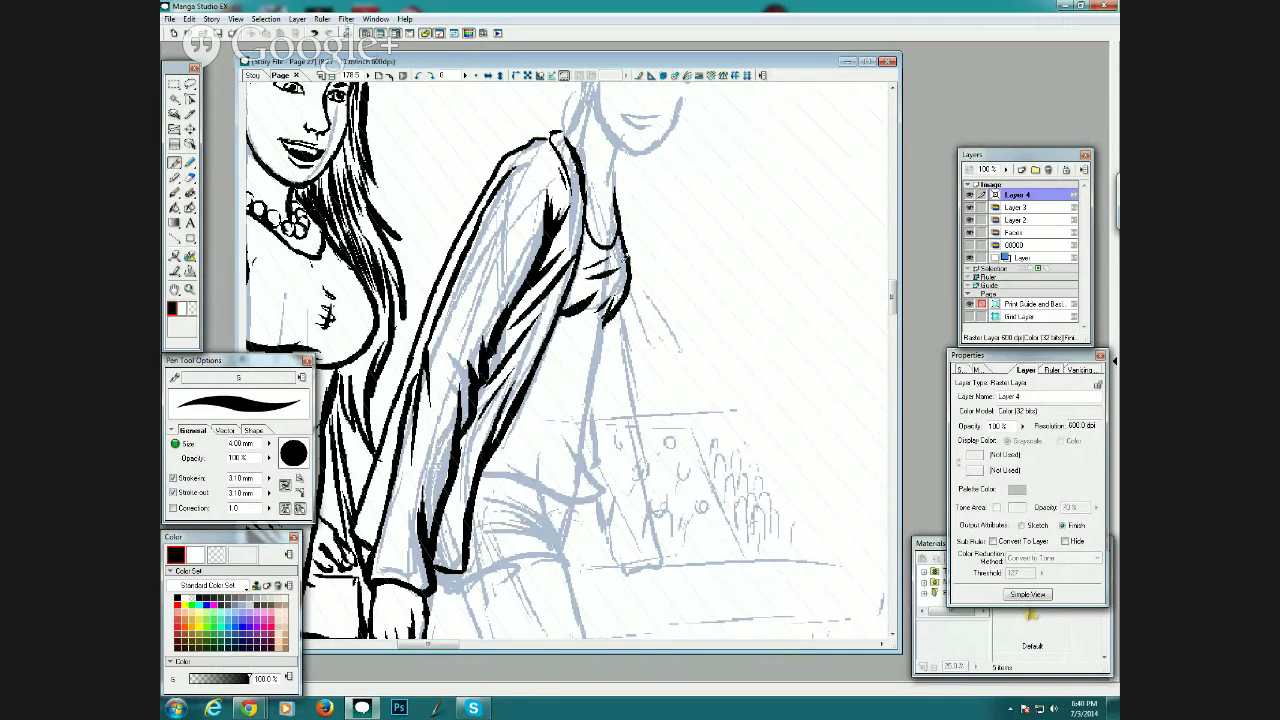
mouse_move(556, 371)
left_mouse_down()
mouse_move(619, 315)
mouse_move(560, 391)
left_mouse_up()
mouse_move(483, 464)
left_mouse_down()
mouse_move(547, 487)
mouse_move(598, 485)
mouse_move(584, 408)
left_mouse_up()
mouse_move(592, 455)
left_mouse_down()
mouse_move(592, 380)
mouse_move(612, 320)
left_mouse_up()
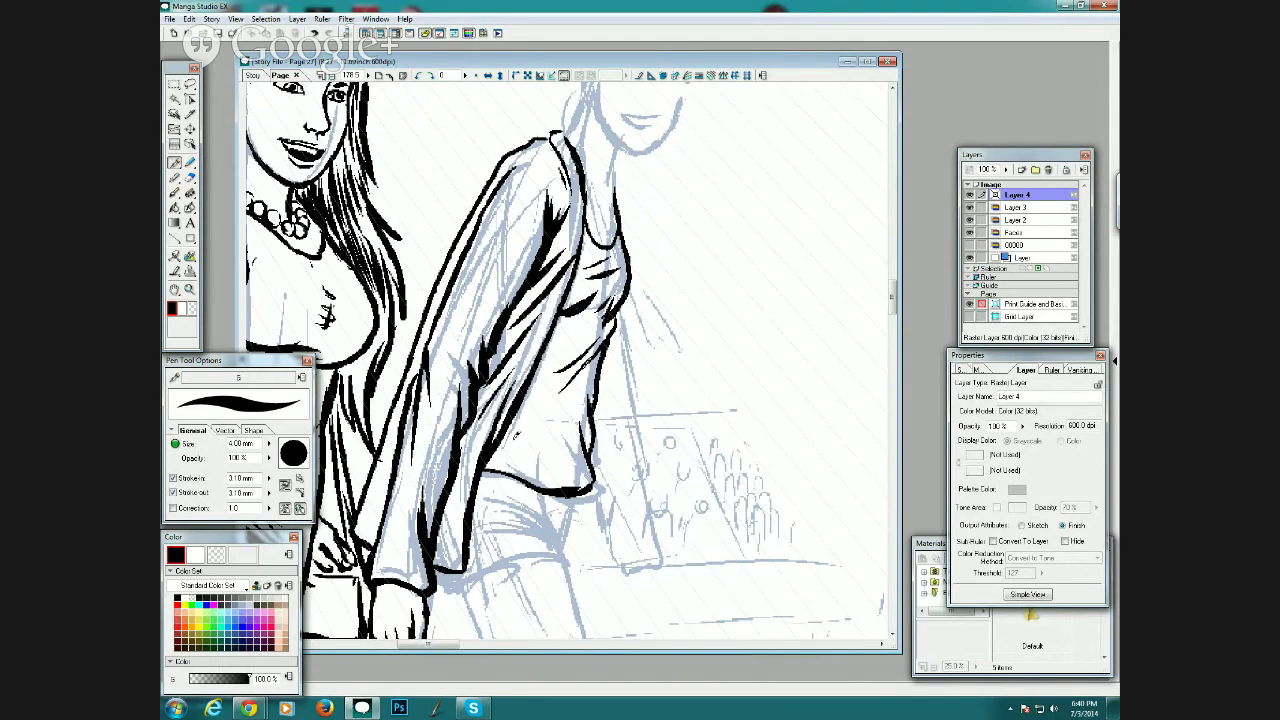
left_click_drag(494, 452, 540, 429)
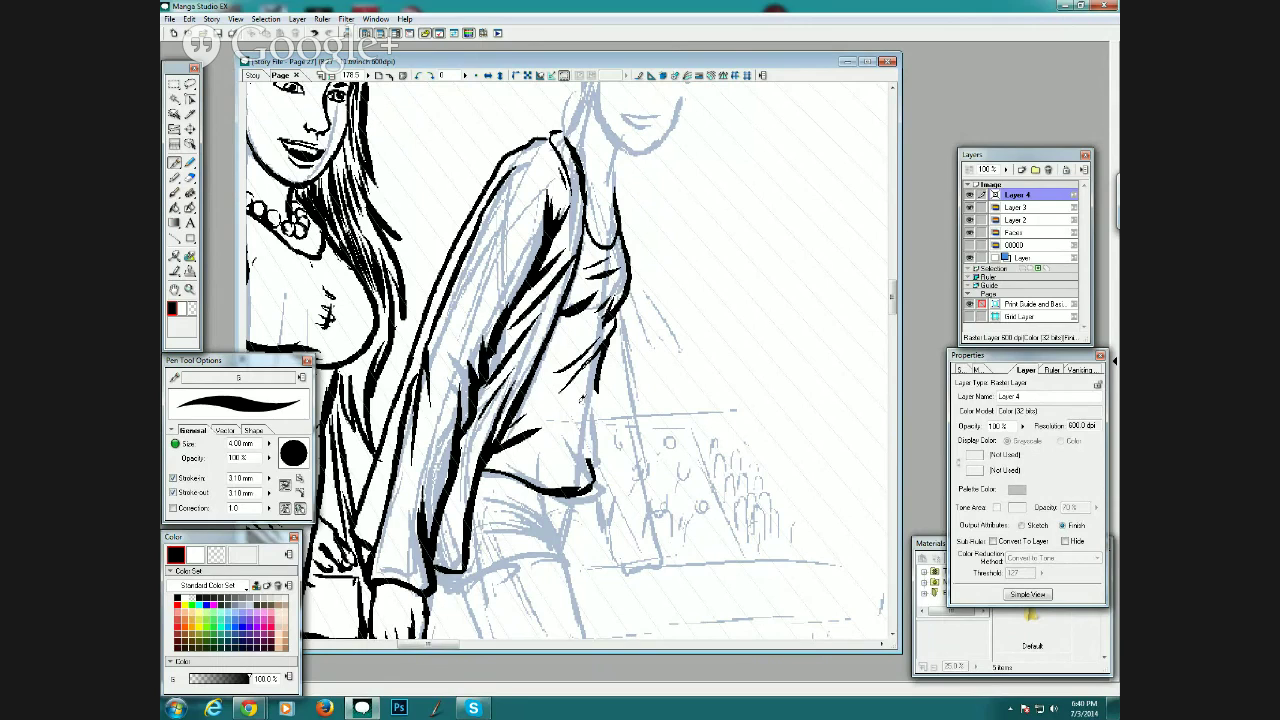
mouse_move(568, 466)
left_mouse_down()
mouse_move(590, 448)
mouse_move(596, 382)
left_mouse_up()
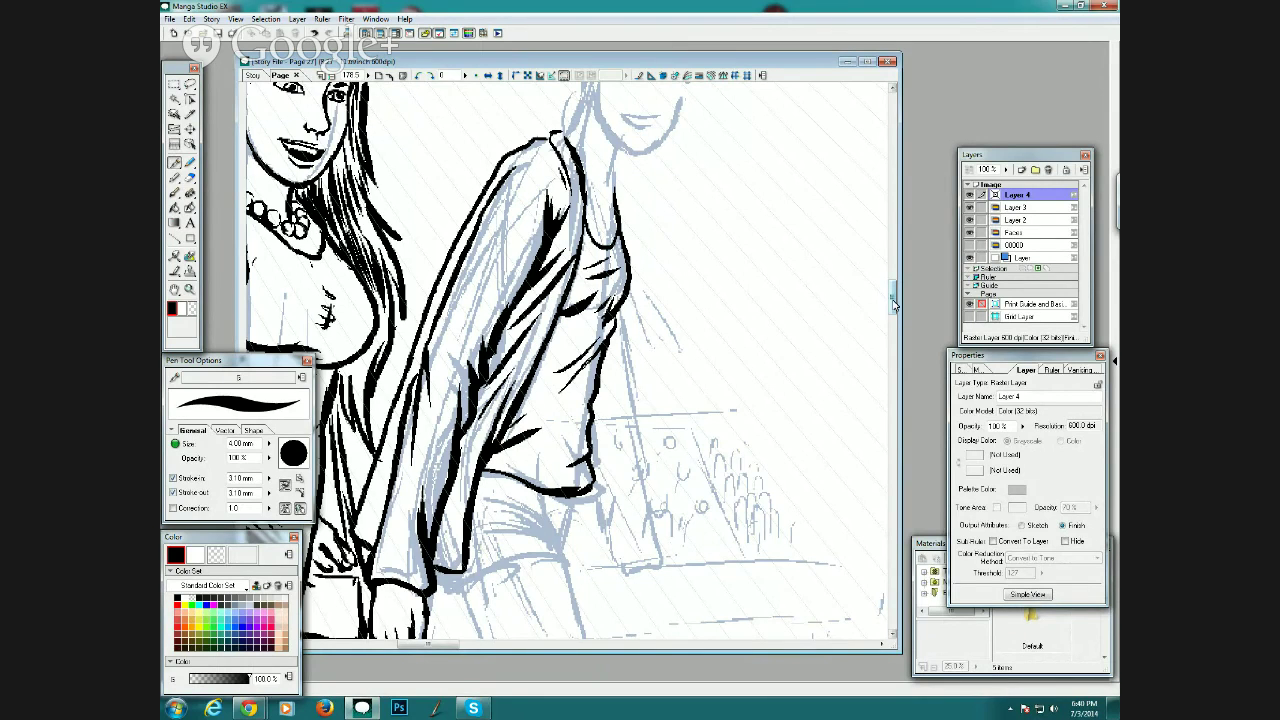
Add short fold lines to the back of the front woman's jacket behind her elbow.
scroll(845, 300, "down", 3)
scroll(820, 280, "up", 2)
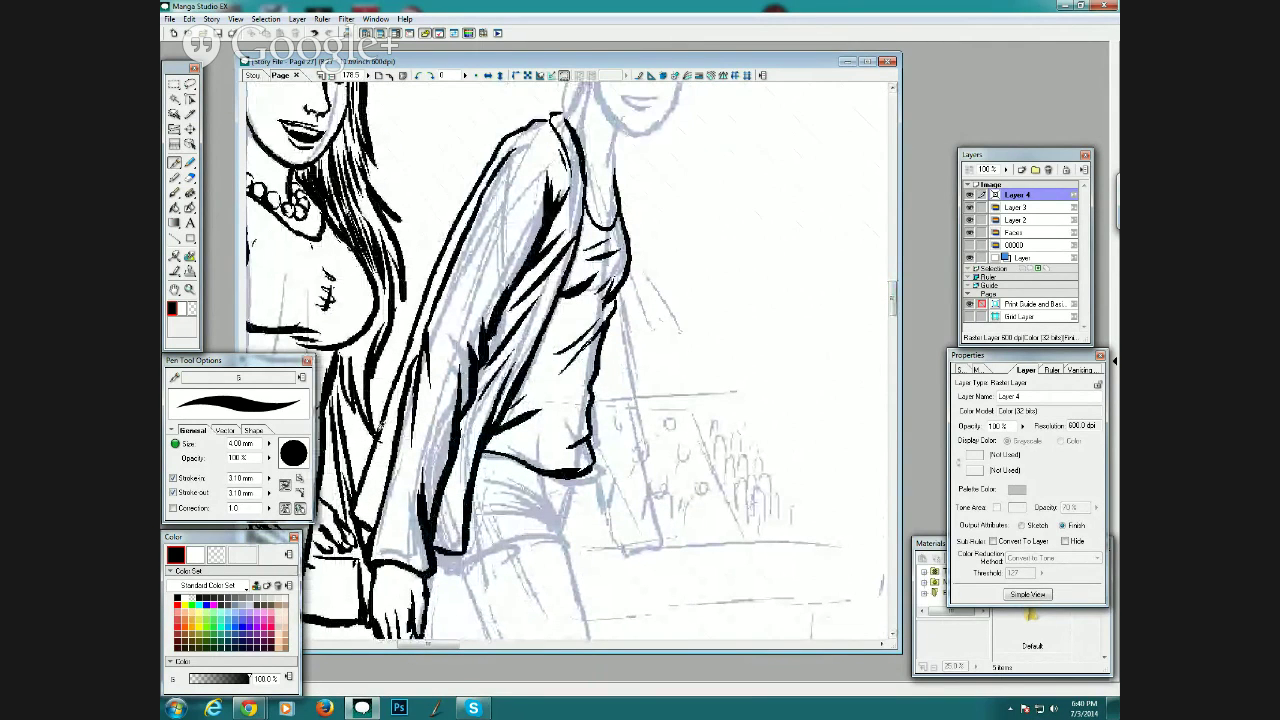
left_click_drag(380, 428, 418, 352)
left_click_drag(393, 404, 420, 350)
scroll(900, 289, "up", 3)
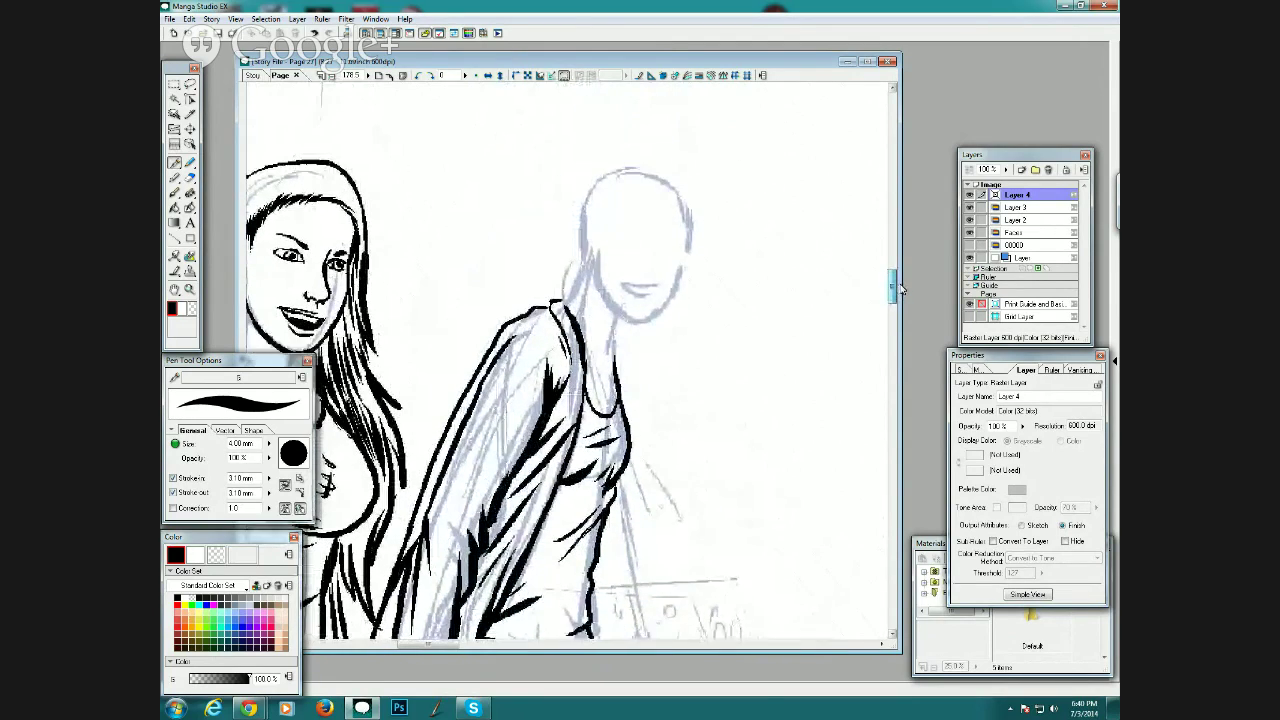
Ink the front woman's shorts with their lower hem, front edge and creases gathering at the crotch.
left_click_drag(901, 289, 894, 309)
mouse_move(438, 408)
left_mouse_down()
mouse_move(465, 438)
mouse_move(550, 401)
mouse_move(574, 407)
mouse_move(559, 378)
left_mouse_up()
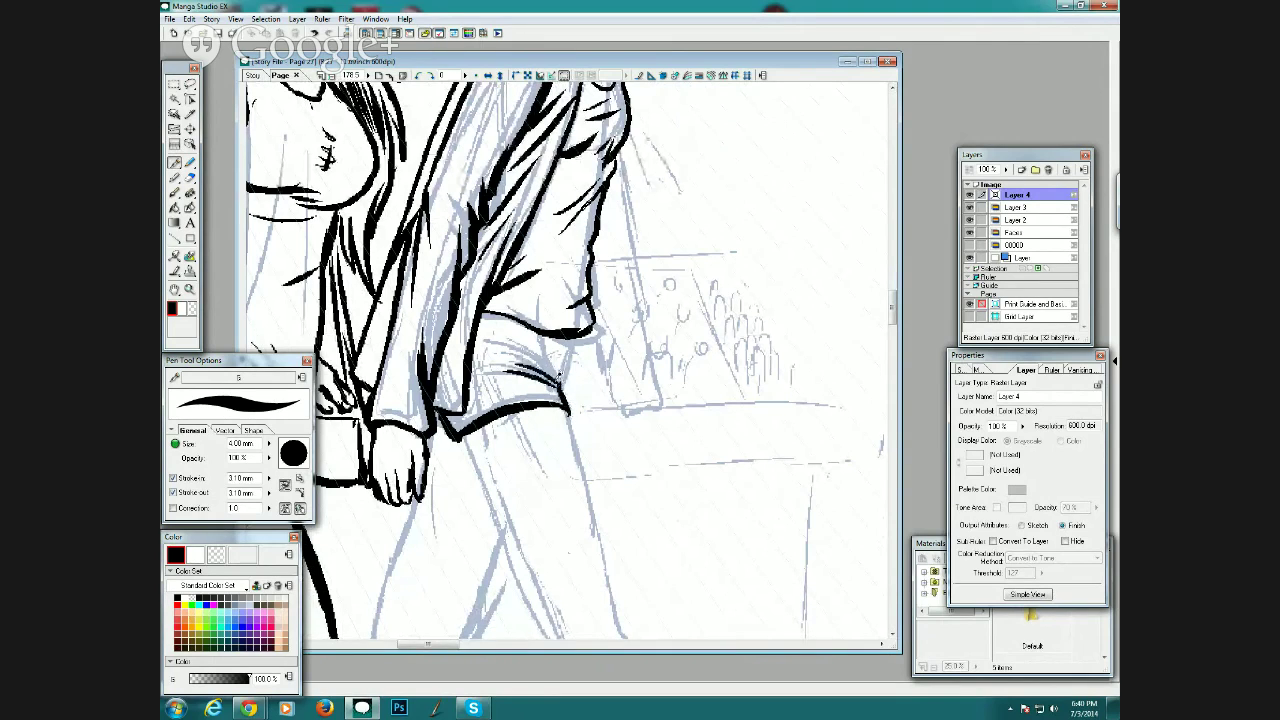
key("ctrl+z")
mouse_move(498, 340)
left_mouse_down()
mouse_move(550, 378)
mouse_move(516, 388)
mouse_move(500, 367)
mouse_move(564, 382)
left_mouse_up()
left_click_drag(540, 330, 568, 382)
left_click_drag(576, 338, 564, 398)
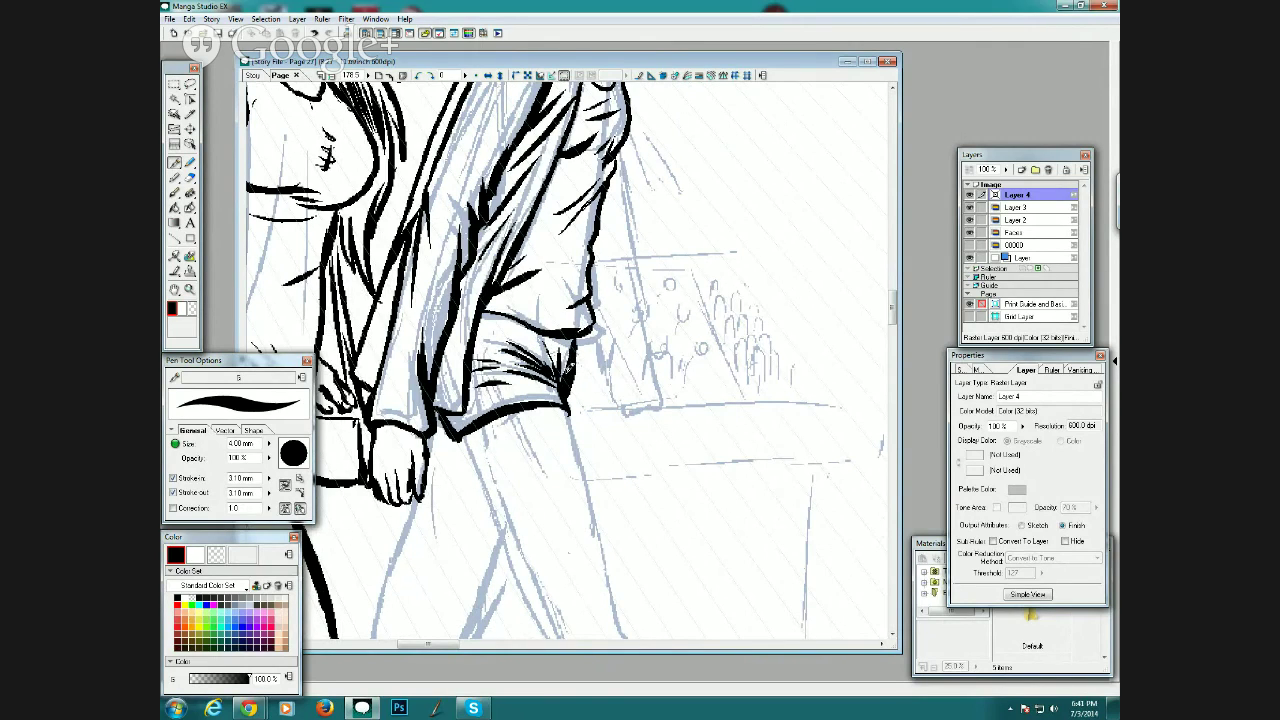
Ink the back and front contours of the front woman's leading thigh from the shorts down past the knee.
left_click_drag(463, 429, 490, 497)
left_click_drag(892, 306, 892, 315)
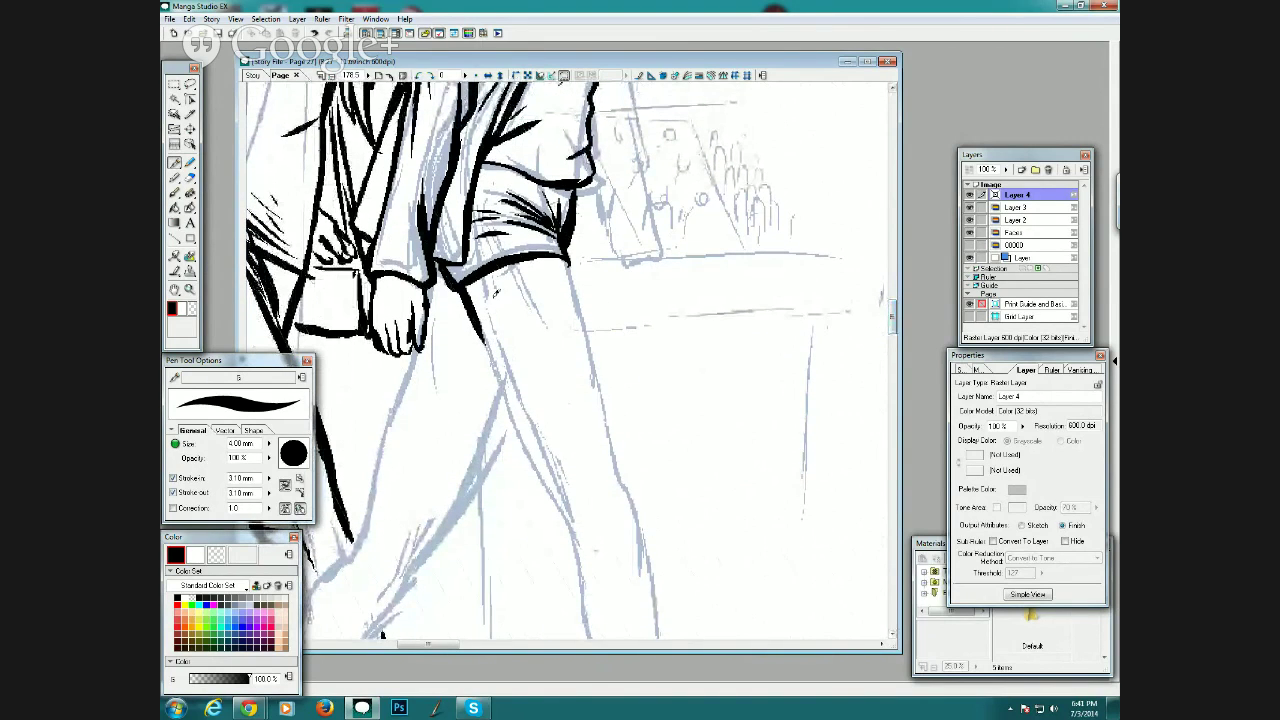
left_click_drag(482, 334, 592, 589)
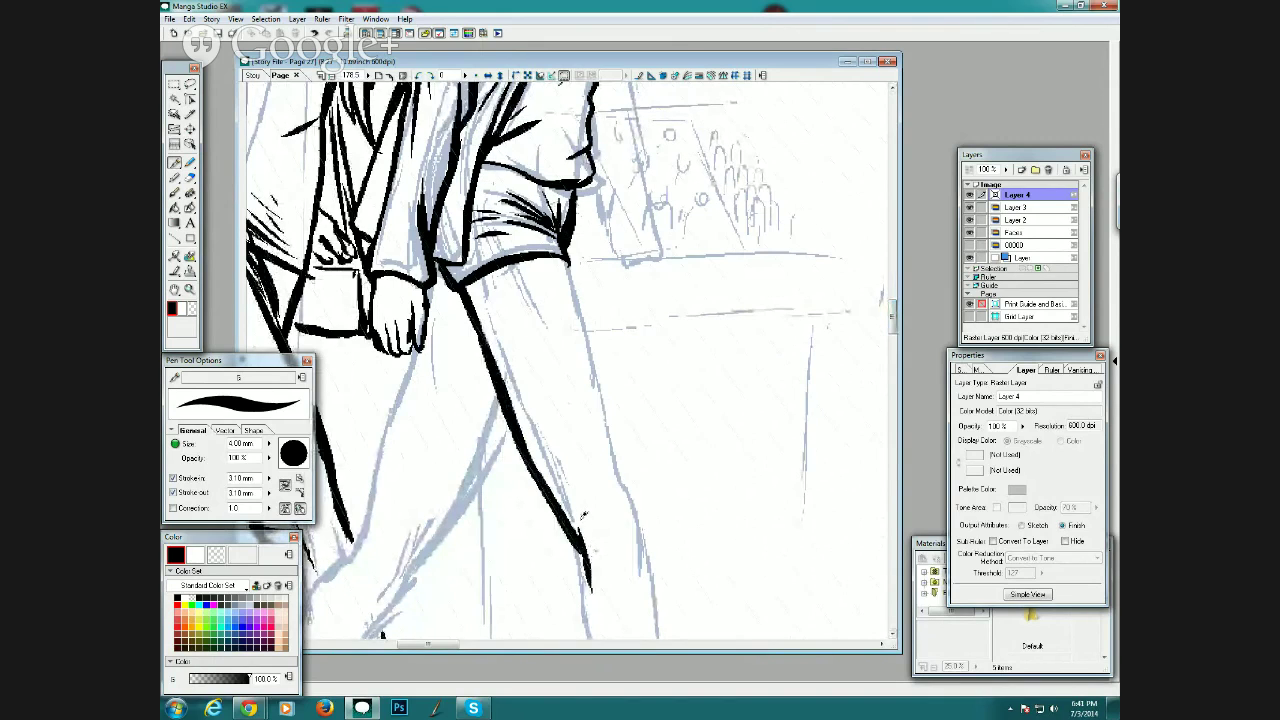
left_click_drag(566, 256, 602, 377)
left_click_drag(578, 305, 645, 594)
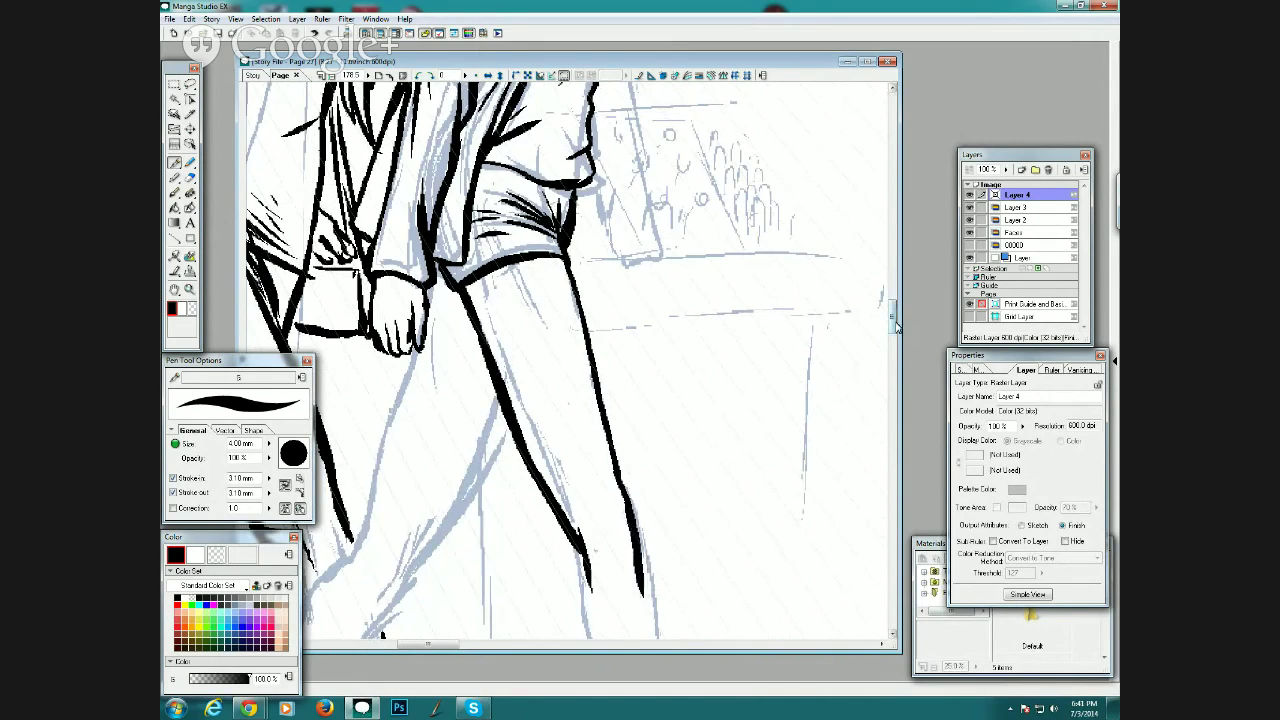
Ink both contours of the front woman's leading lower leg down to the ankle and thicken the calf line.
scroll(877, 316, "down", 3)
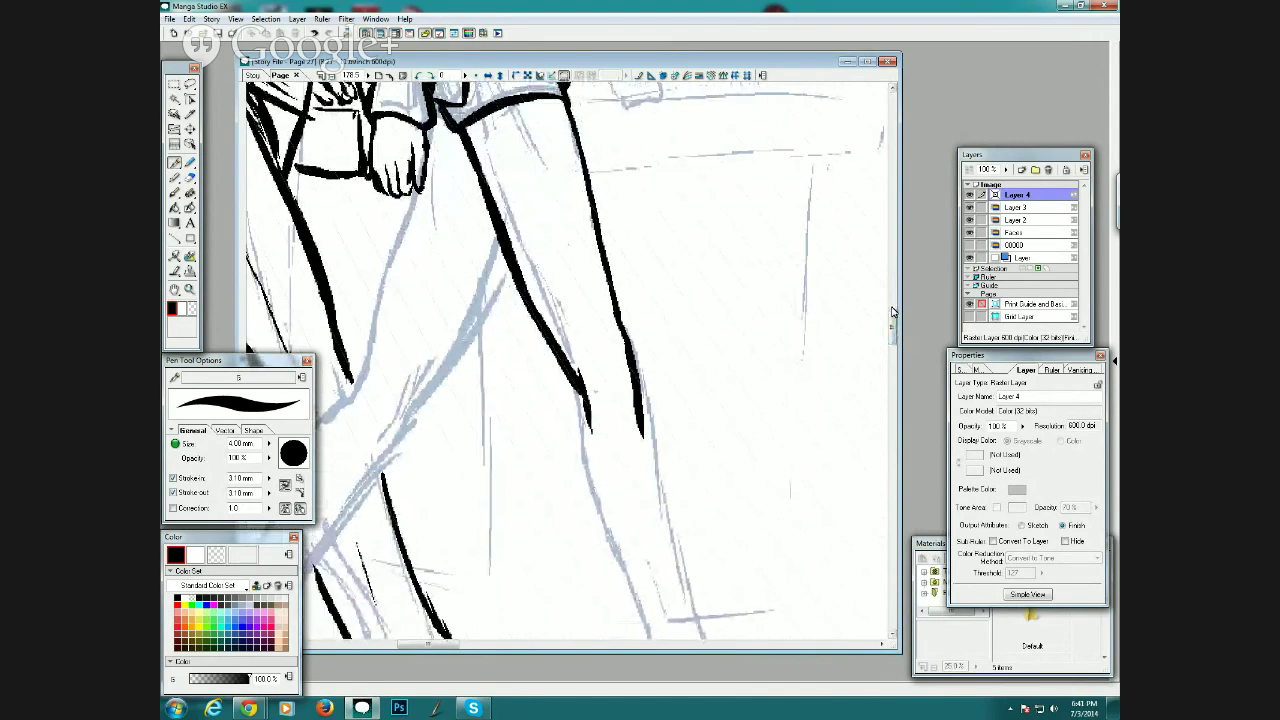
left_click_drag(891, 314, 891, 323)
mouse_move(588, 272)
left_mouse_down()
mouse_move(615, 436)
mouse_move(636, 460)
mouse_move(660, 548)
left_mouse_up()
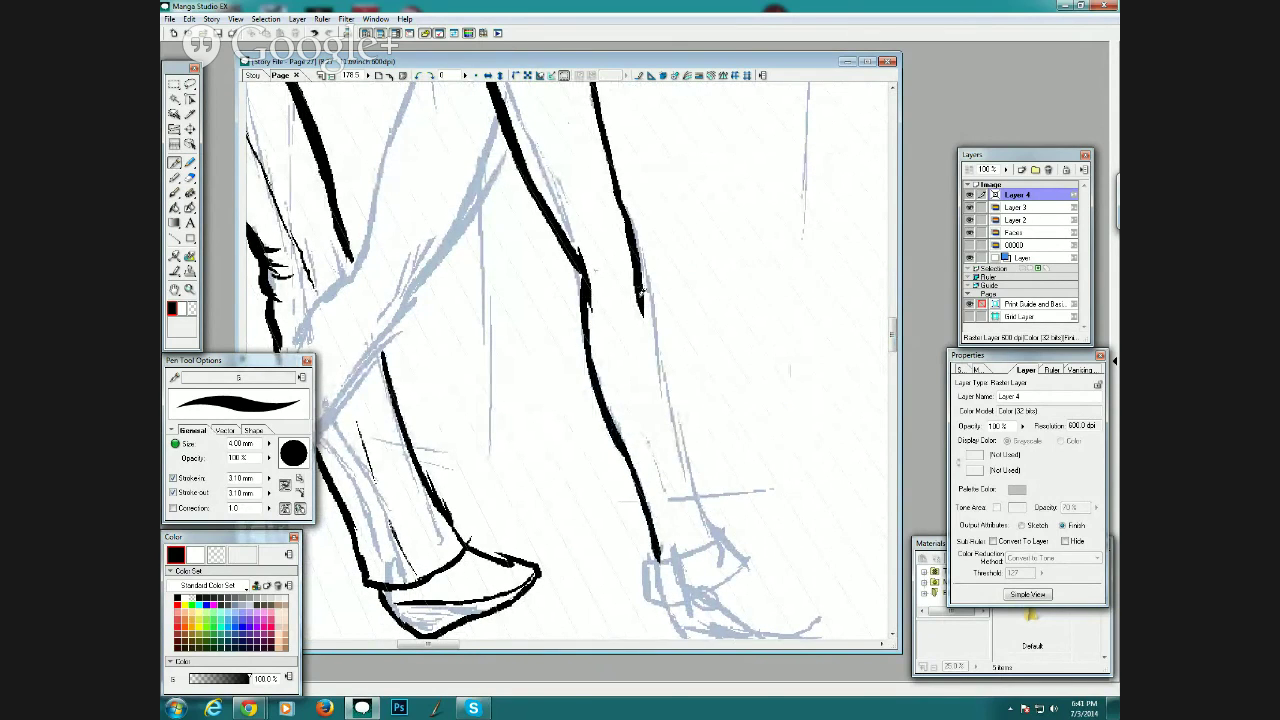
left_click_drag(641, 291, 639, 332)
left_click_drag(646, 287, 709, 538)
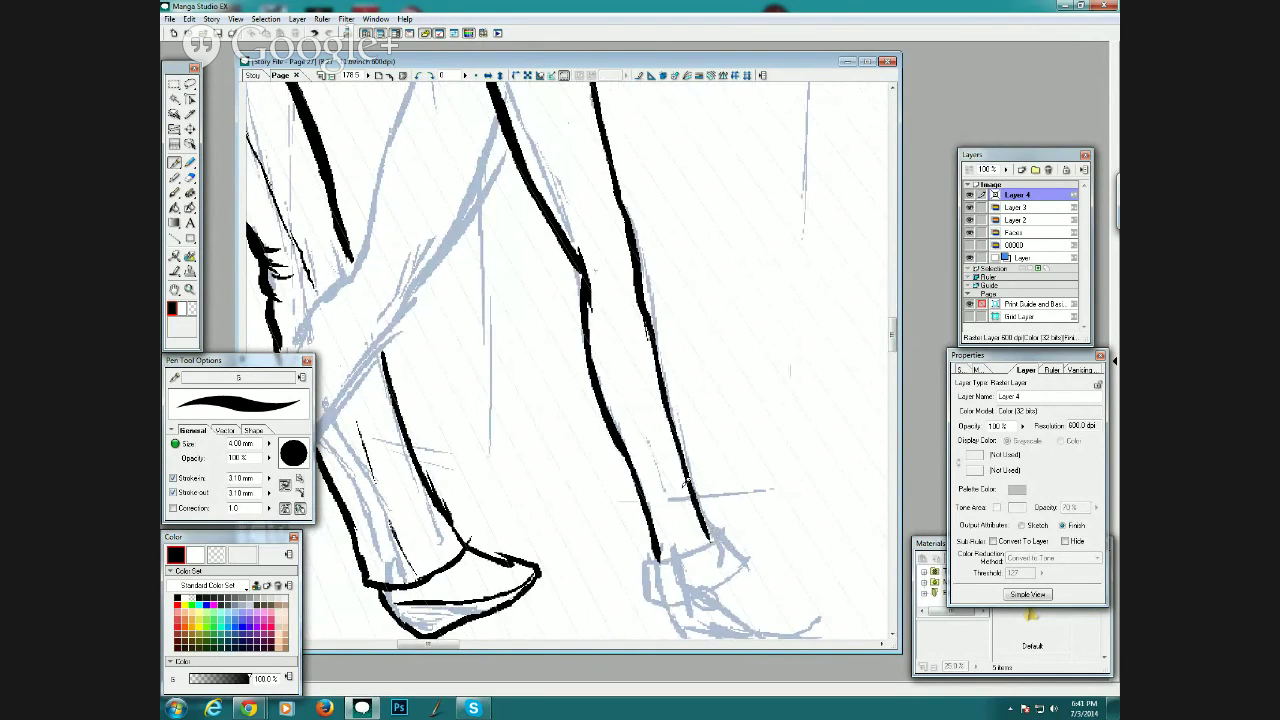
mouse_move(587, 292)
left_mouse_down()
mouse_move(595, 390)
mouse_move(623, 452)
mouse_move(585, 341)
mouse_move(625, 452)
mouse_move(644, 478)
left_mouse_up()
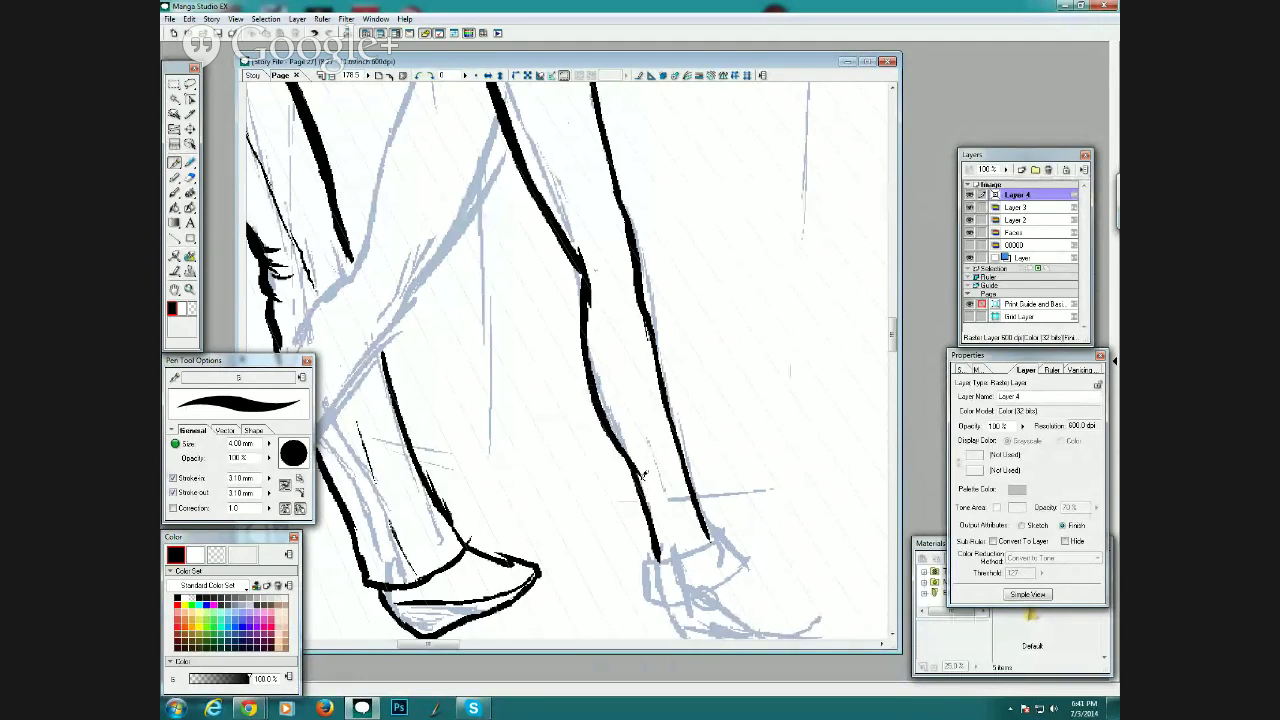
Ink the front woman's leading ankle boot with its flared cuff, pointed toe, sole and heel.
mouse_move(656, 560)
left_mouse_down()
mouse_move(722, 523)
mouse_move(645, 588)
mouse_move(647, 565)
mouse_move(645, 595)
mouse_move(705, 591)
mouse_move(675, 603)
mouse_move(735, 571)
mouse_move(738, 533)
mouse_move(710, 525)
mouse_move(725, 523)
mouse_move(742, 565)
left_mouse_up()
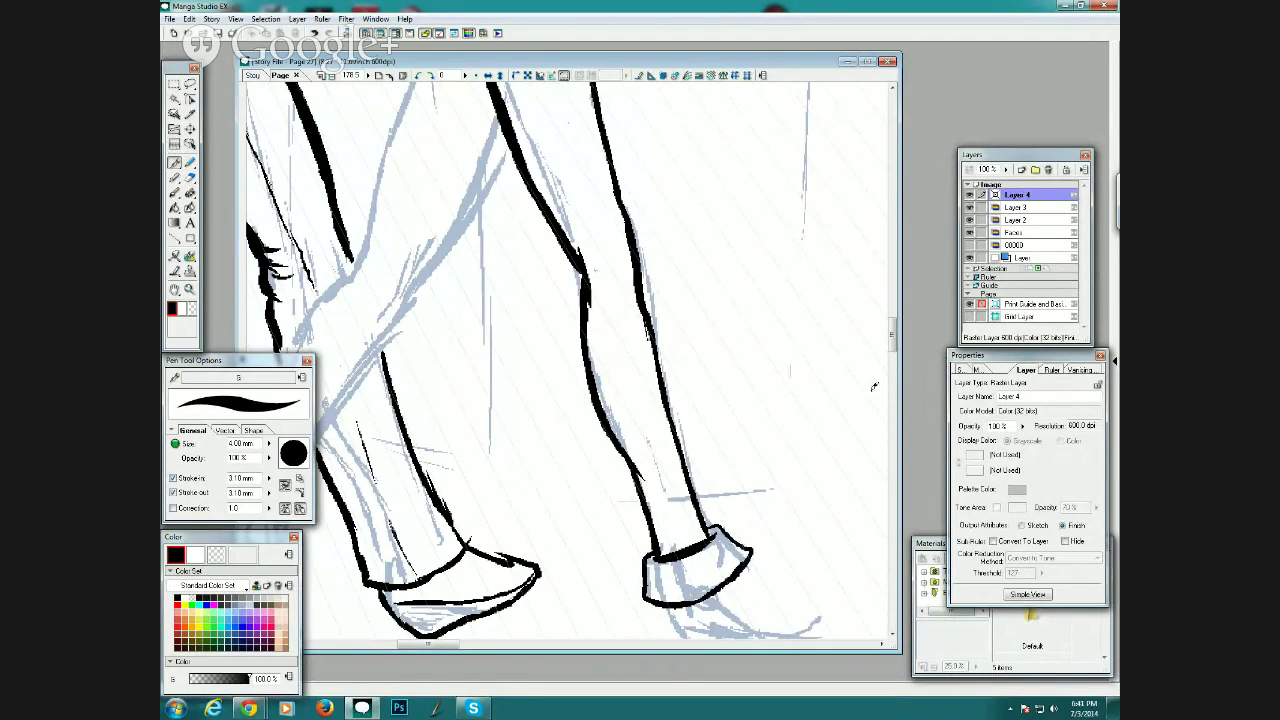
left_click_drag(891, 338, 891, 346)
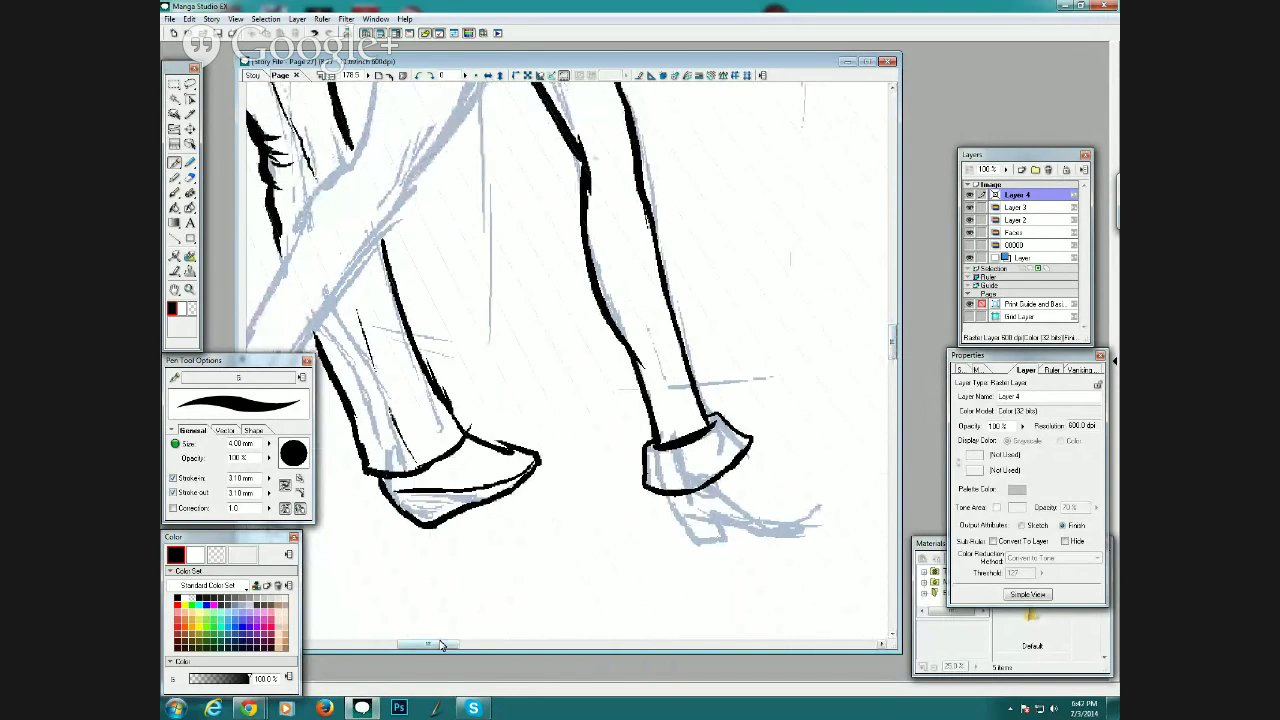
left_click_drag(440, 644, 465, 645)
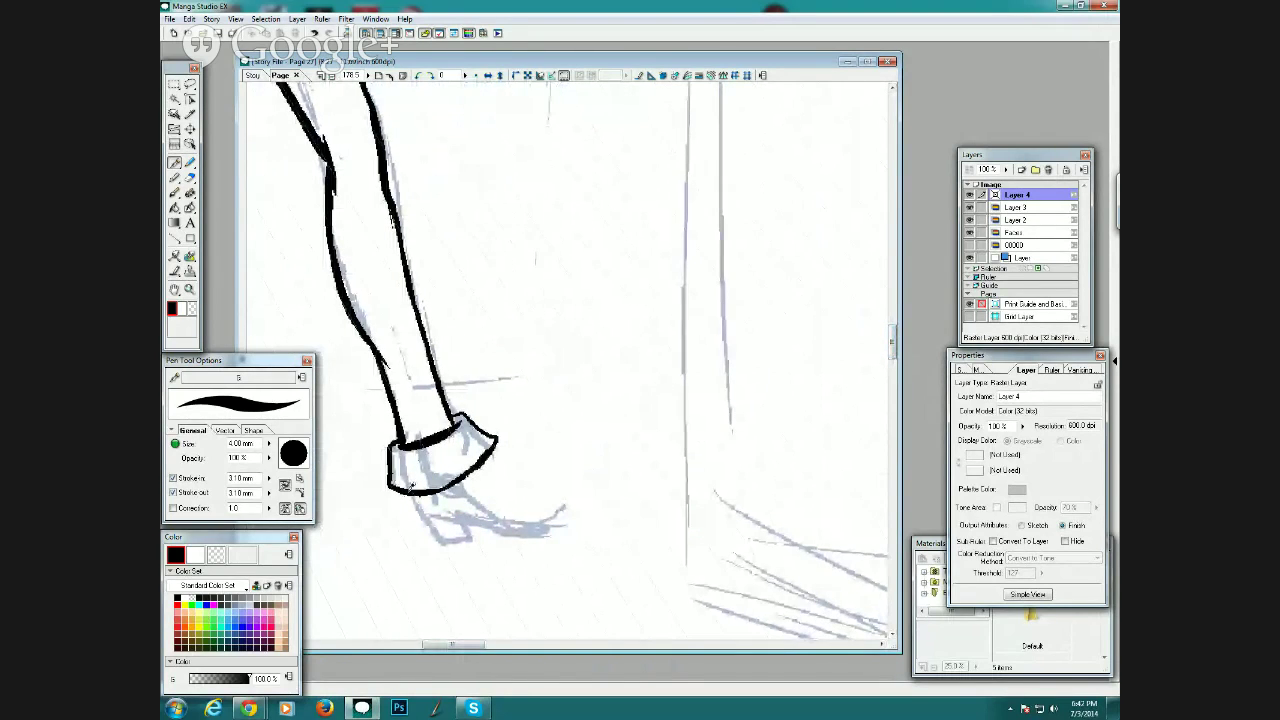
mouse_move(411, 488)
left_mouse_down()
mouse_move(469, 505)
mouse_move(451, 511)
mouse_move(521, 529)
mouse_move(568, 503)
left_mouse_up()
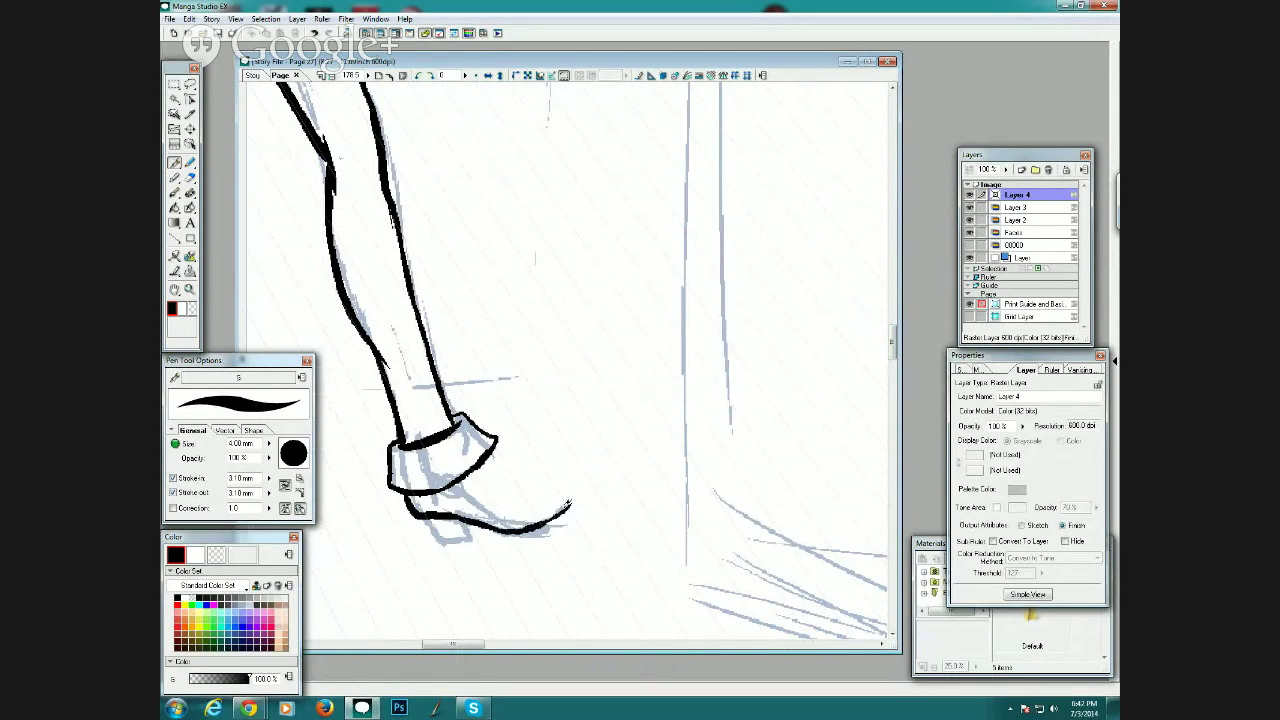
left_click_drag(488, 460, 570, 497)
mouse_move(412, 512)
left_mouse_down()
mouse_move(444, 547)
mouse_move(415, 517)
mouse_move(447, 549)
mouse_move(475, 537)
mouse_move(462, 520)
mouse_move(500, 535)
mouse_move(575, 508)
left_mouse_up()
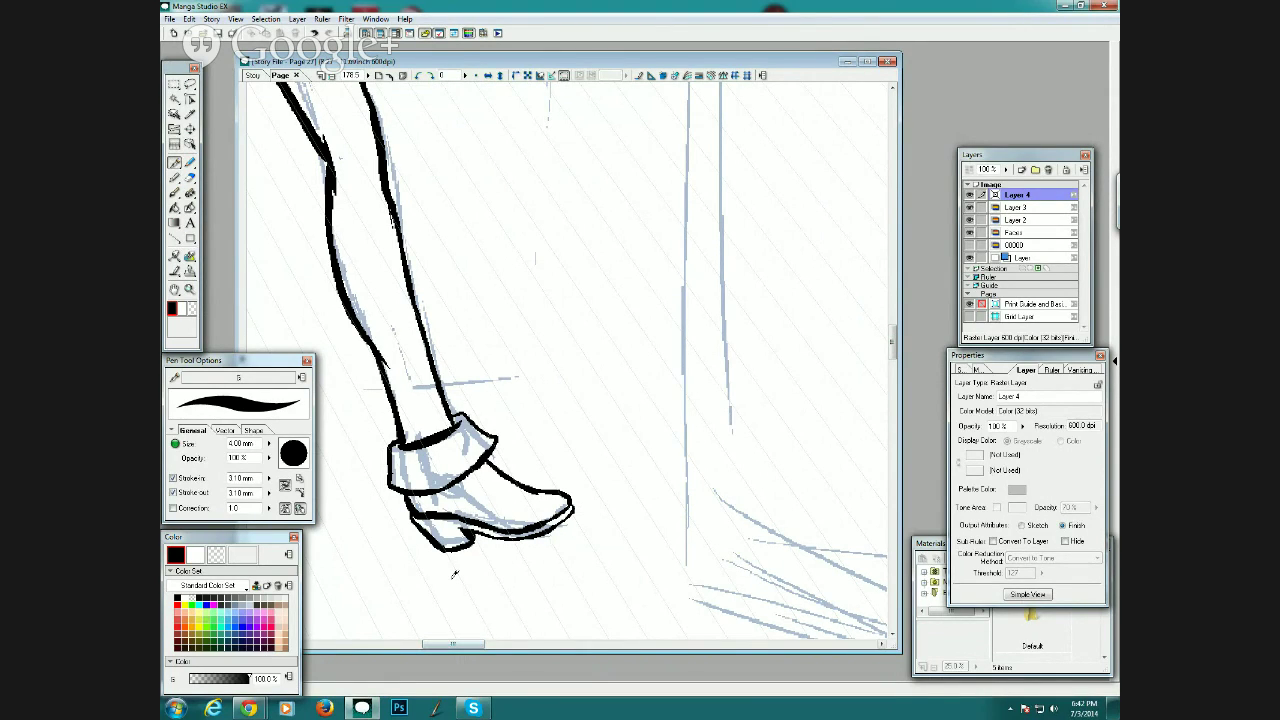
Ink the leading boot's arch and heel lines, and both contours of the front woman's trailing leg down to the ankle.
mouse_move(436, 486)
left_mouse_down()
mouse_move(450, 502)
mouse_move(463, 476)
left_mouse_up()
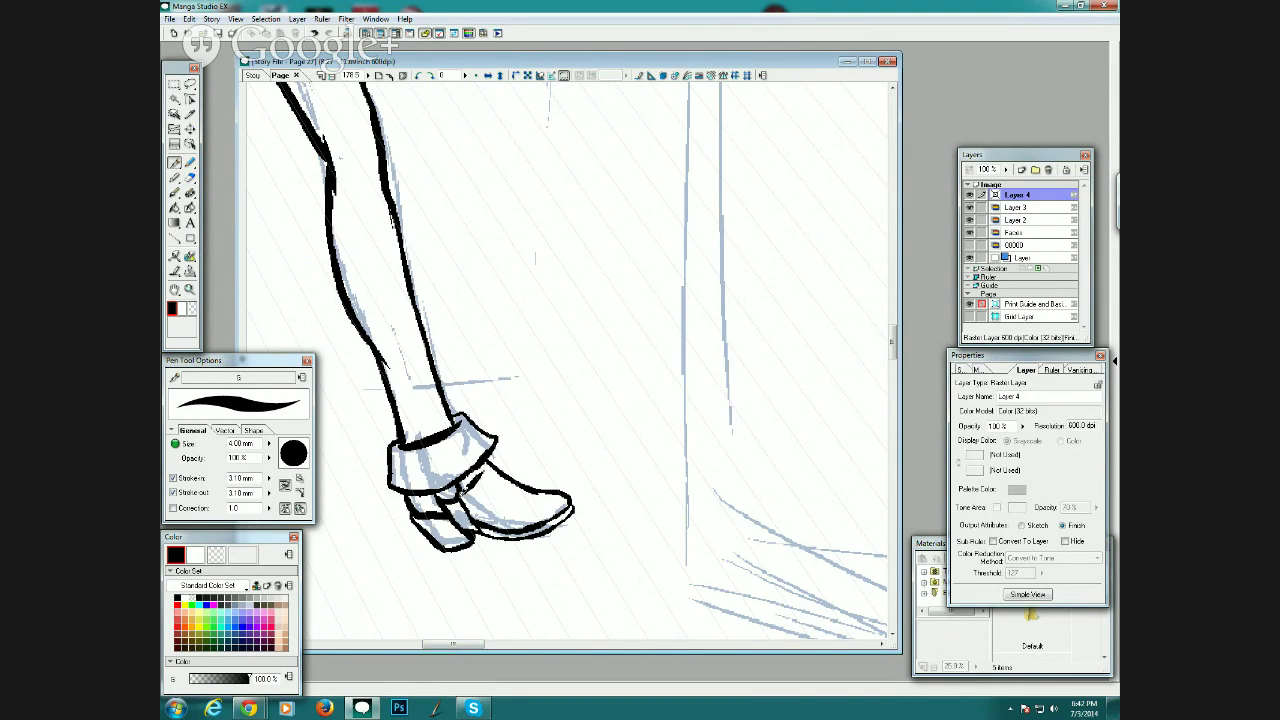
left_click_drag(452, 644, 400, 644)
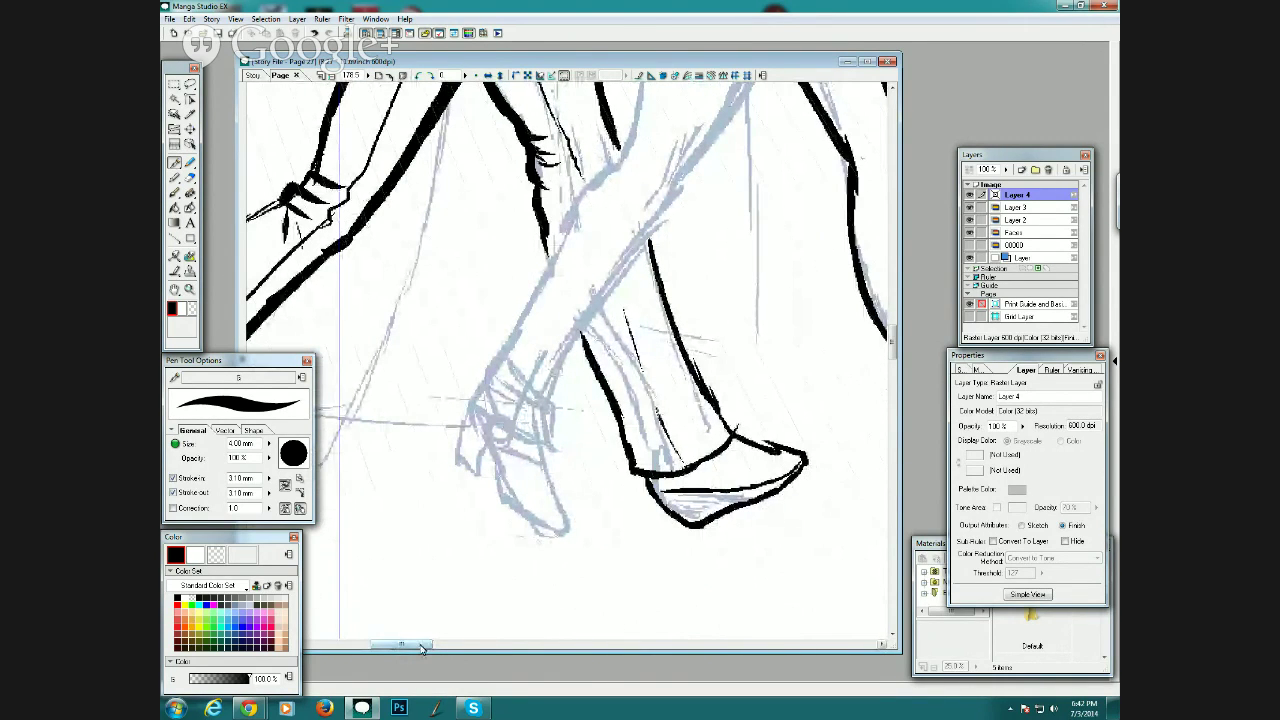
left_click_drag(401, 644, 417, 644)
scroll(434, 615, "up", 5)
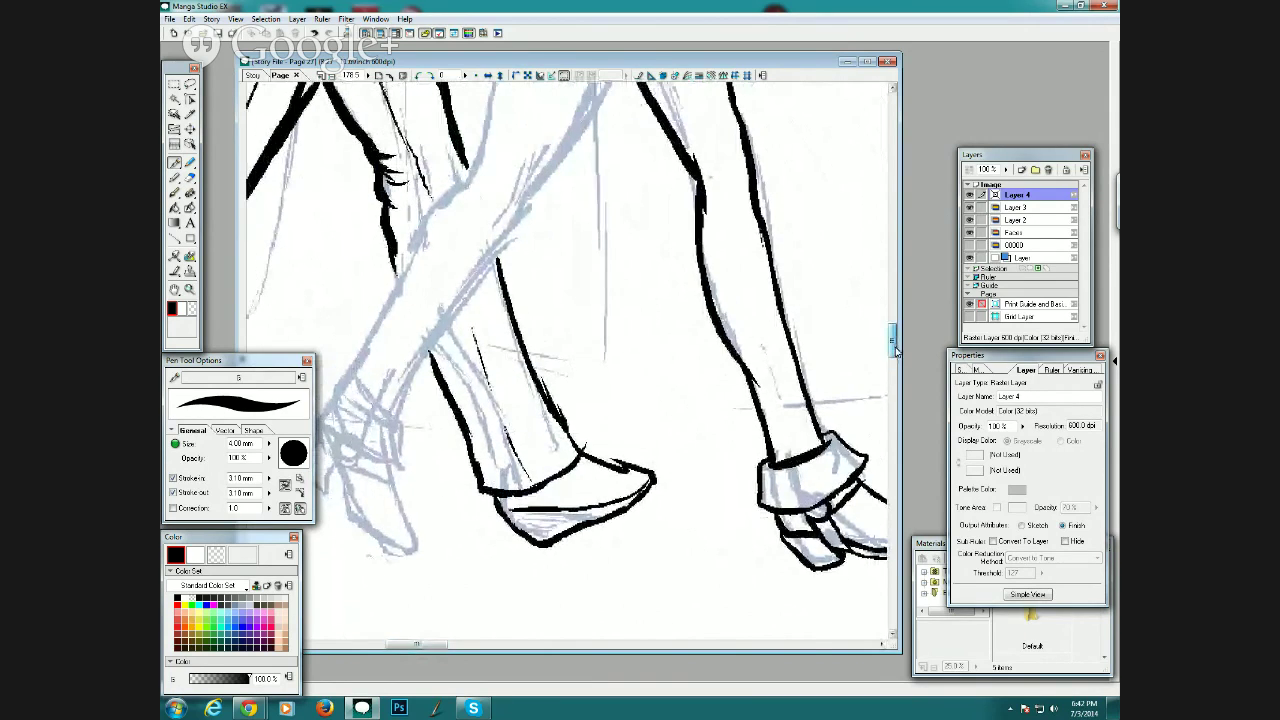
left_click_drag(392, 575, 502, 388)
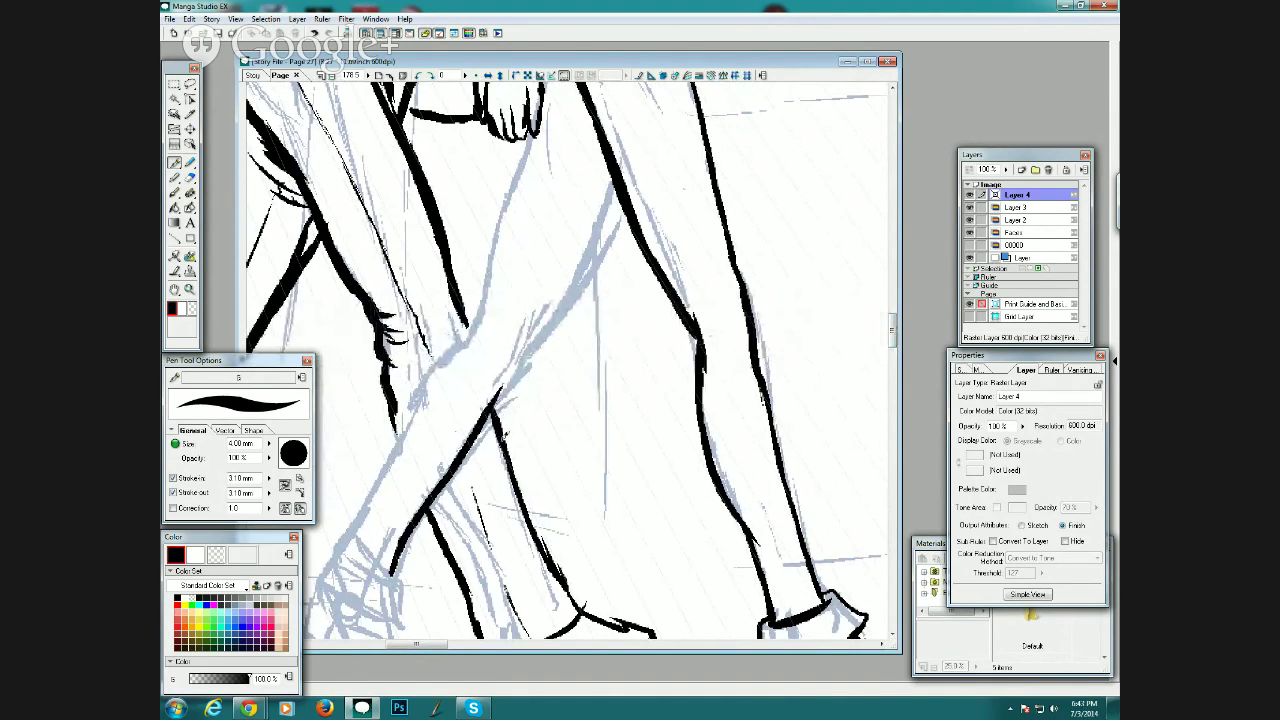
left_click_drag(492, 405, 588, 244)
left_click_drag(549, 322, 616, 178)
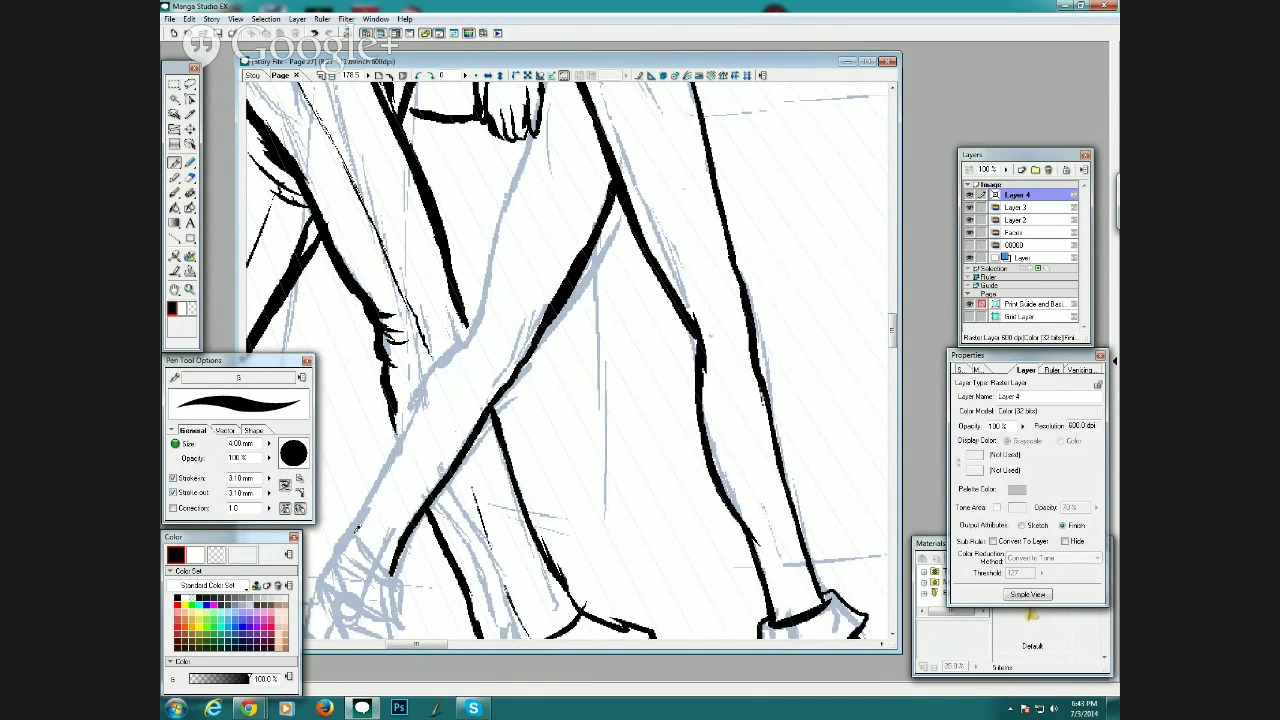
mouse_move(358, 528)
left_mouse_down()
mouse_move(422, 384)
mouse_move(494, 288)
mouse_move(535, 124)
left_mouse_up()
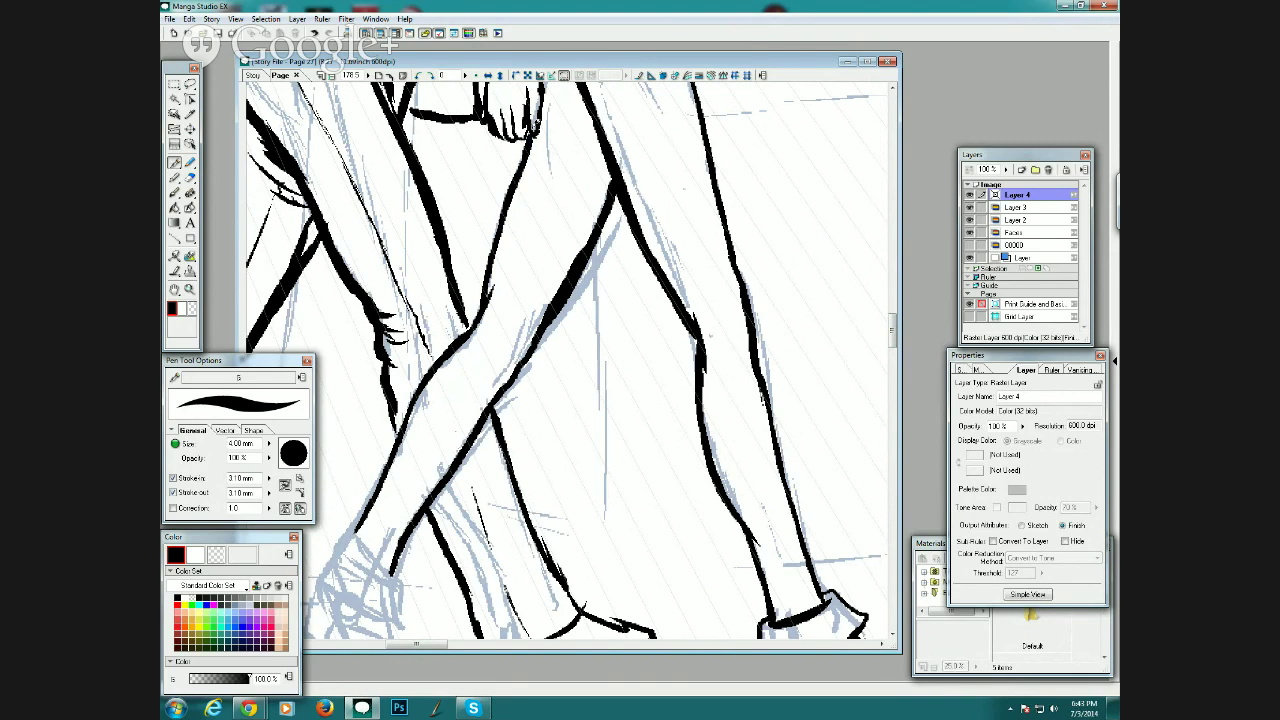
Ink the front woman's trailing ankle boot with its flared cuff, raised heel, ankle folds and pointed toe.
left_click_drag(891, 329, 892, 313)
mouse_move(547, 332)
left_mouse_down()
mouse_move(542, 350)
mouse_move(580, 342)
mouse_move(568, 327)
left_mouse_up()
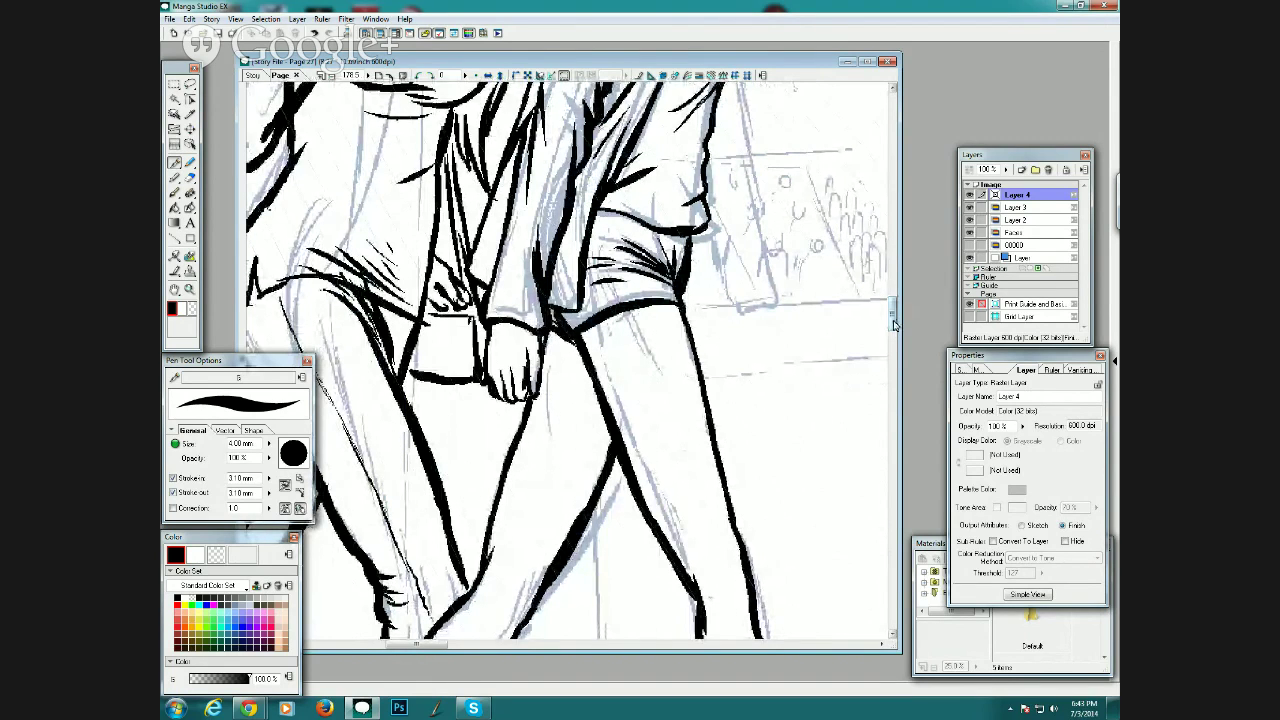
left_click_drag(894, 318, 900, 350)
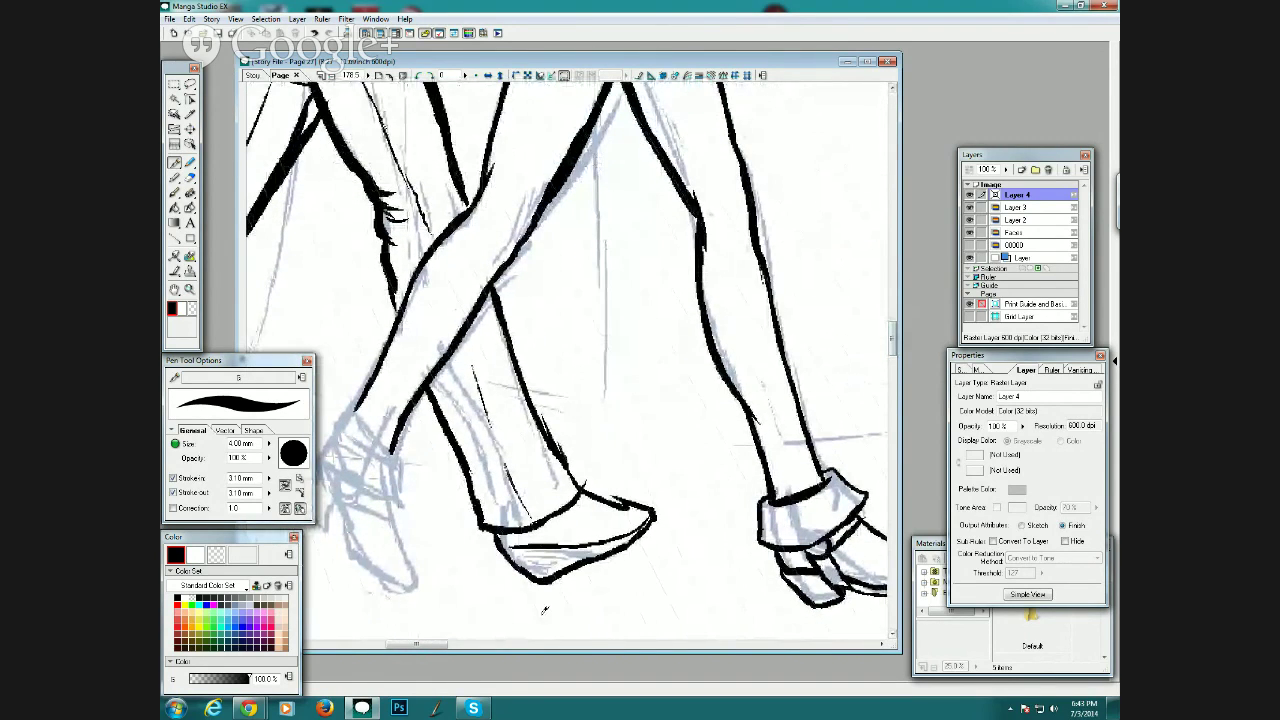
left_click_drag(448, 646, 426, 626)
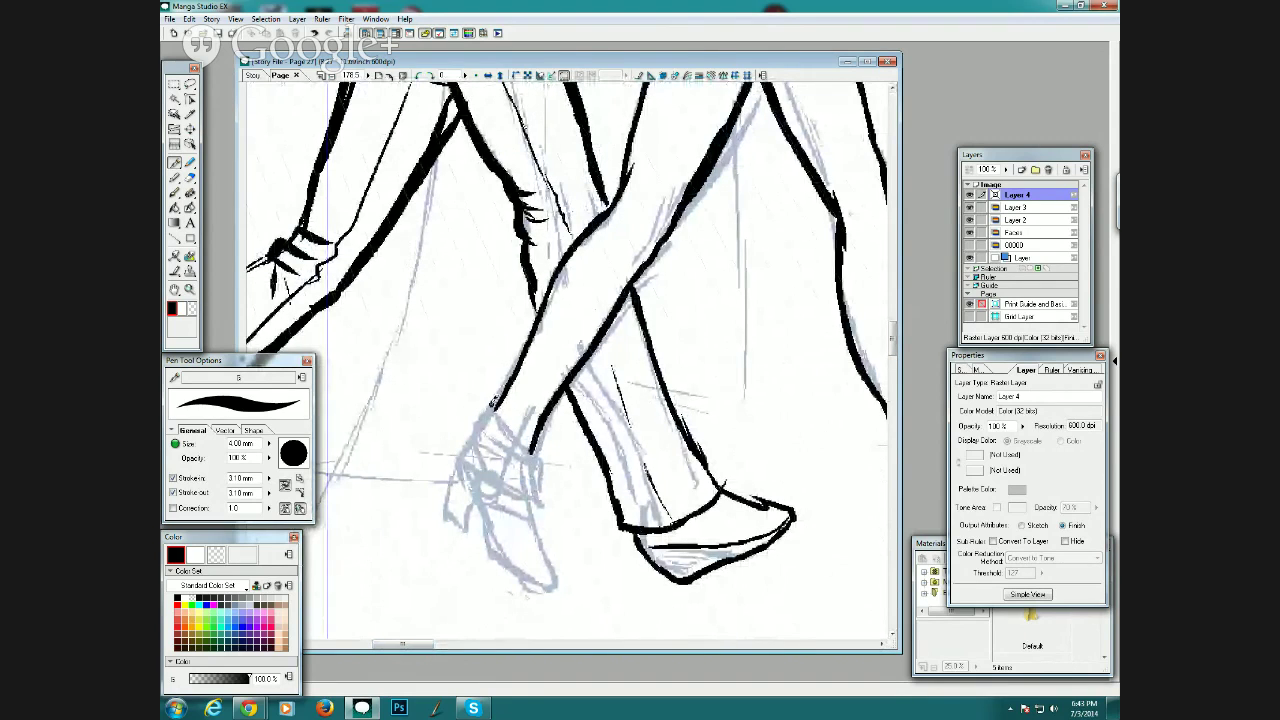
mouse_move(491, 405)
left_mouse_down()
mouse_move(544, 451)
mouse_move(550, 504)
mouse_move(469, 459)
mouse_move(457, 434)
mouse_move(495, 394)
left_mouse_up()
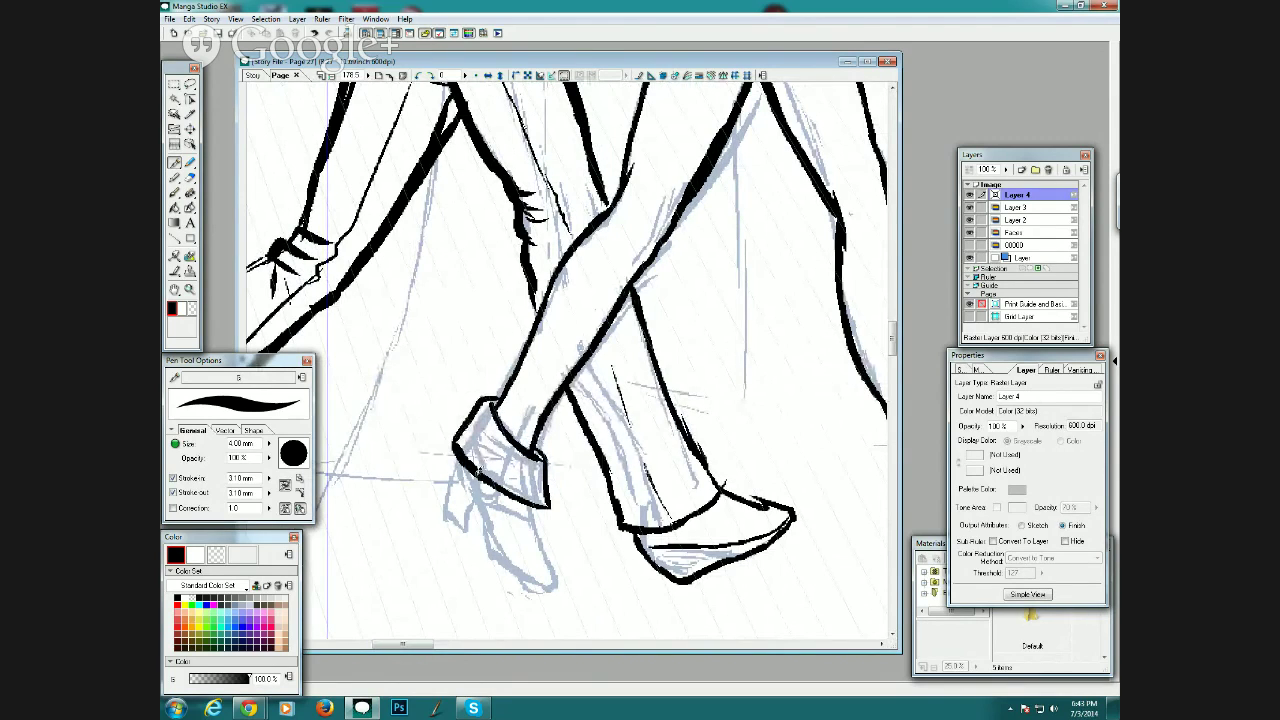
mouse_move(477, 475)
left_mouse_down()
mouse_move(483, 498)
mouse_move(544, 526)
left_mouse_up()
mouse_move(476, 482)
left_mouse_down()
mouse_move(482, 528)
mouse_move(490, 498)
mouse_move(454, 462)
left_mouse_up()
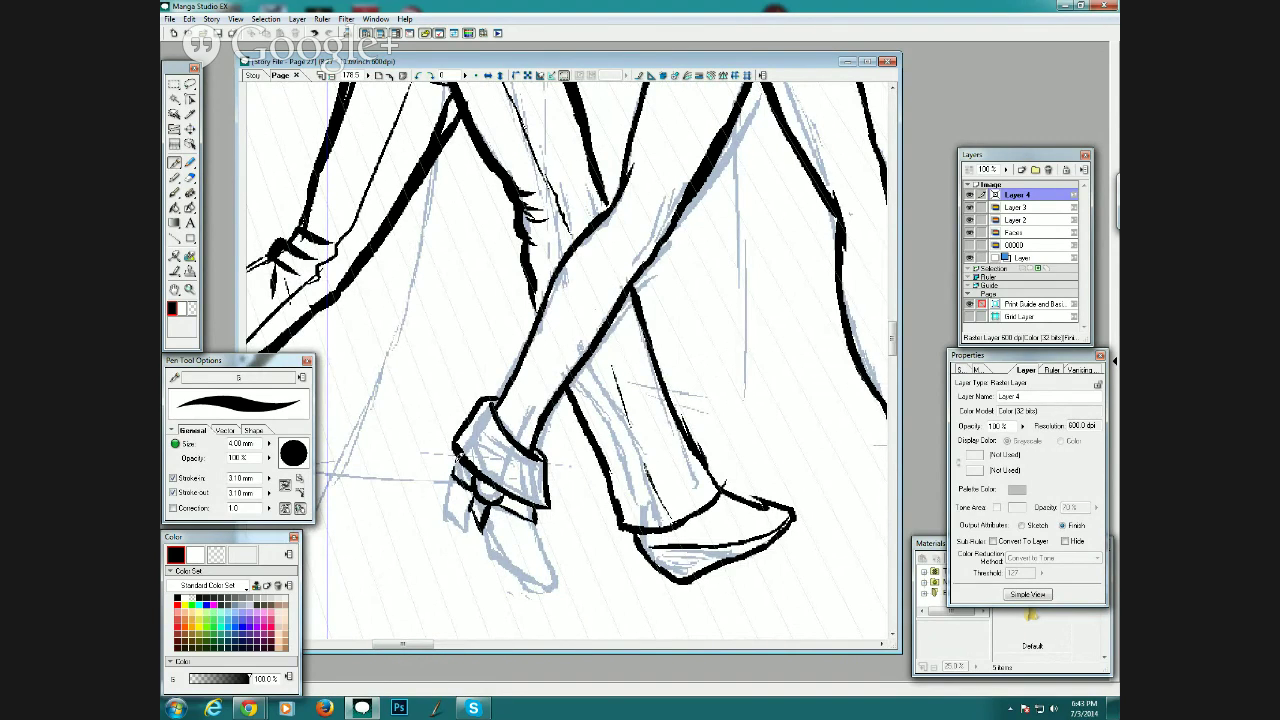
key("ctrl+z")
mouse_move(480, 490)
left_mouse_down()
mouse_move(456, 450)
mouse_move(440, 520)
mouse_move(463, 537)
mouse_move(474, 505)
mouse_move(462, 540)
left_mouse_up()
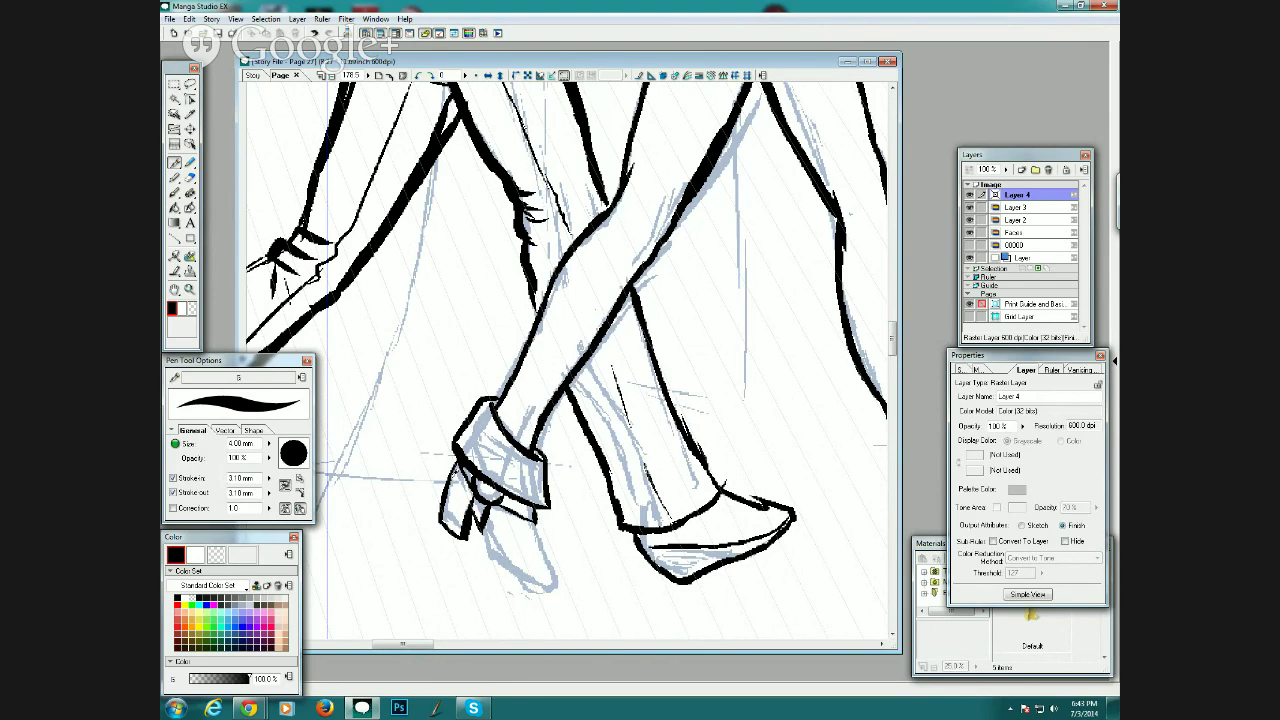
mouse_move(455, 474)
left_mouse_down()
mouse_move(542, 581)
mouse_move(532, 578)
mouse_move(555, 583)
mouse_move(505, 553)
mouse_move(488, 521)
left_mouse_up()
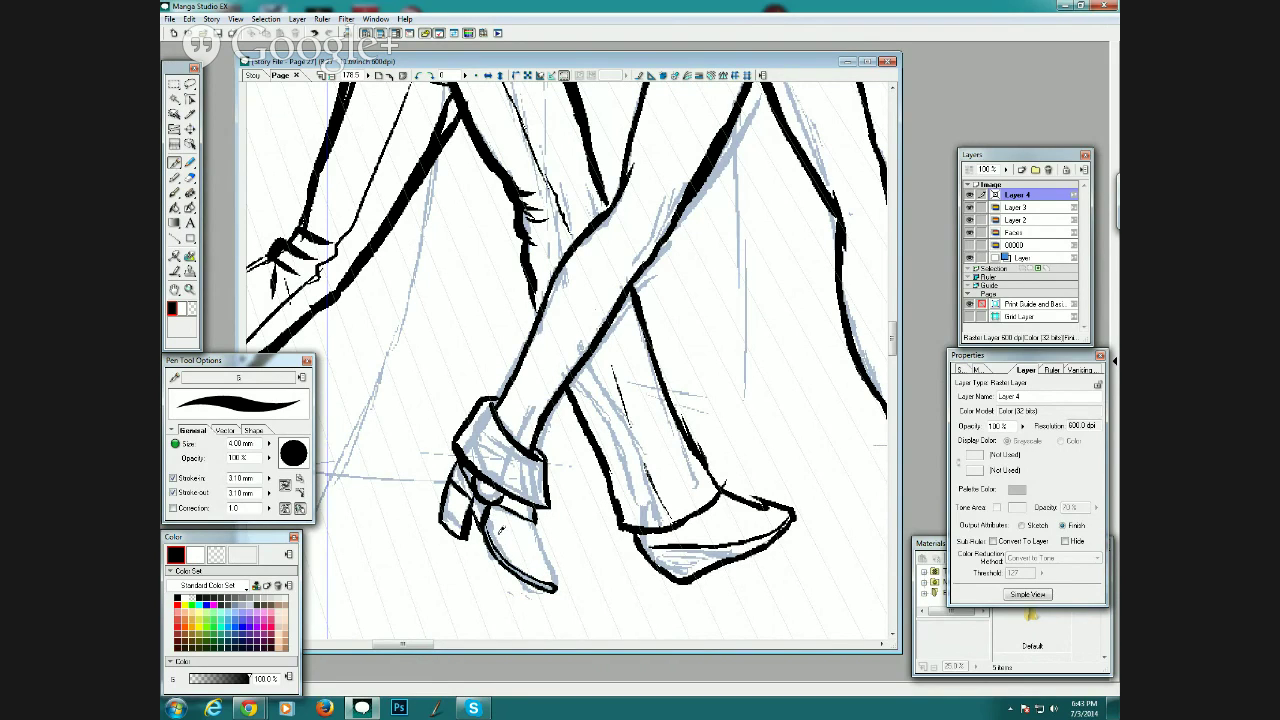
left_click_drag(553, 561, 533, 524)
Ink the front woman's far sleeve from the chest down to its flared cuff, with a wrinkled outer edge.
left_click(332, 75)
left_click(332, 75)
left_click(332, 75)
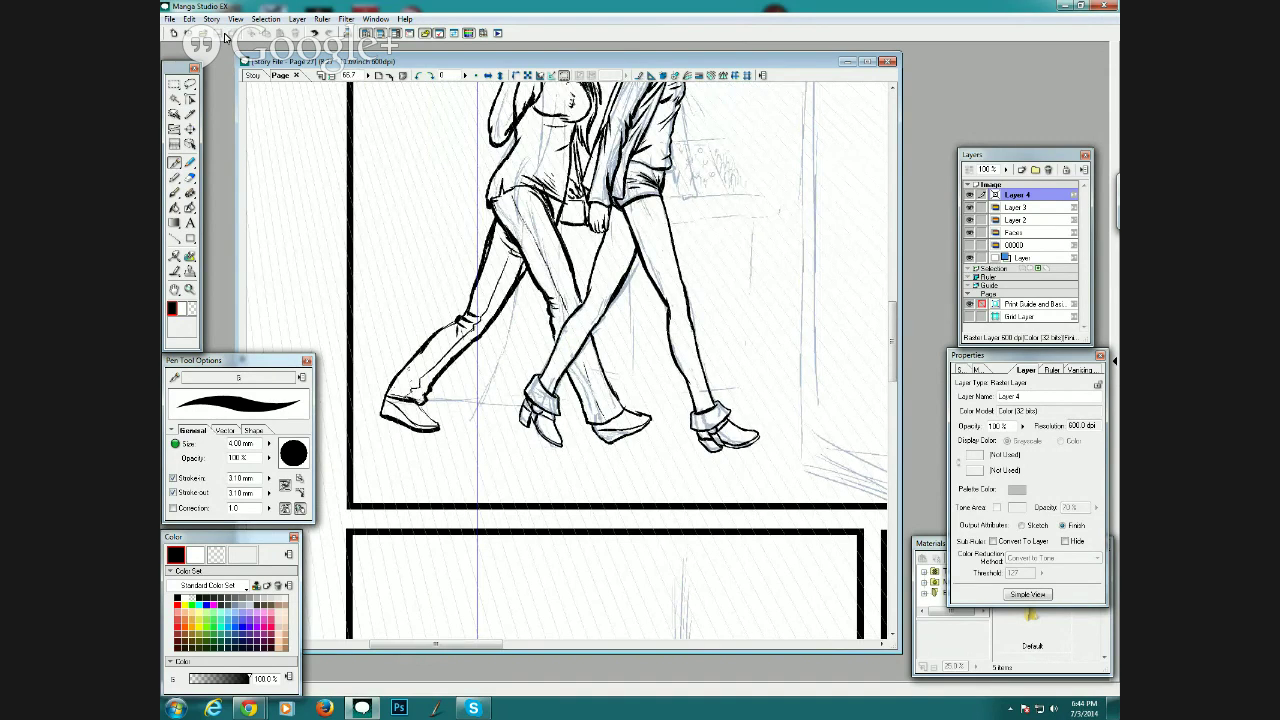
scroll(870, 222, "up", 5)
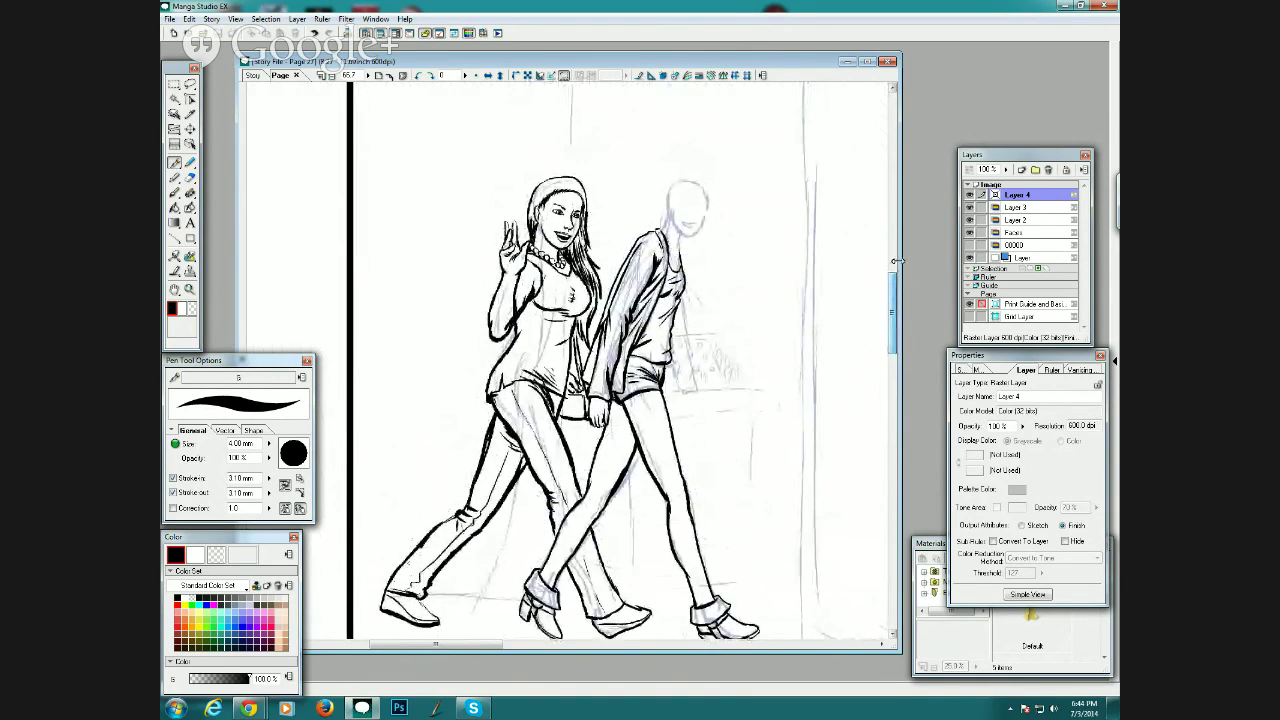
left_click(190, 289)
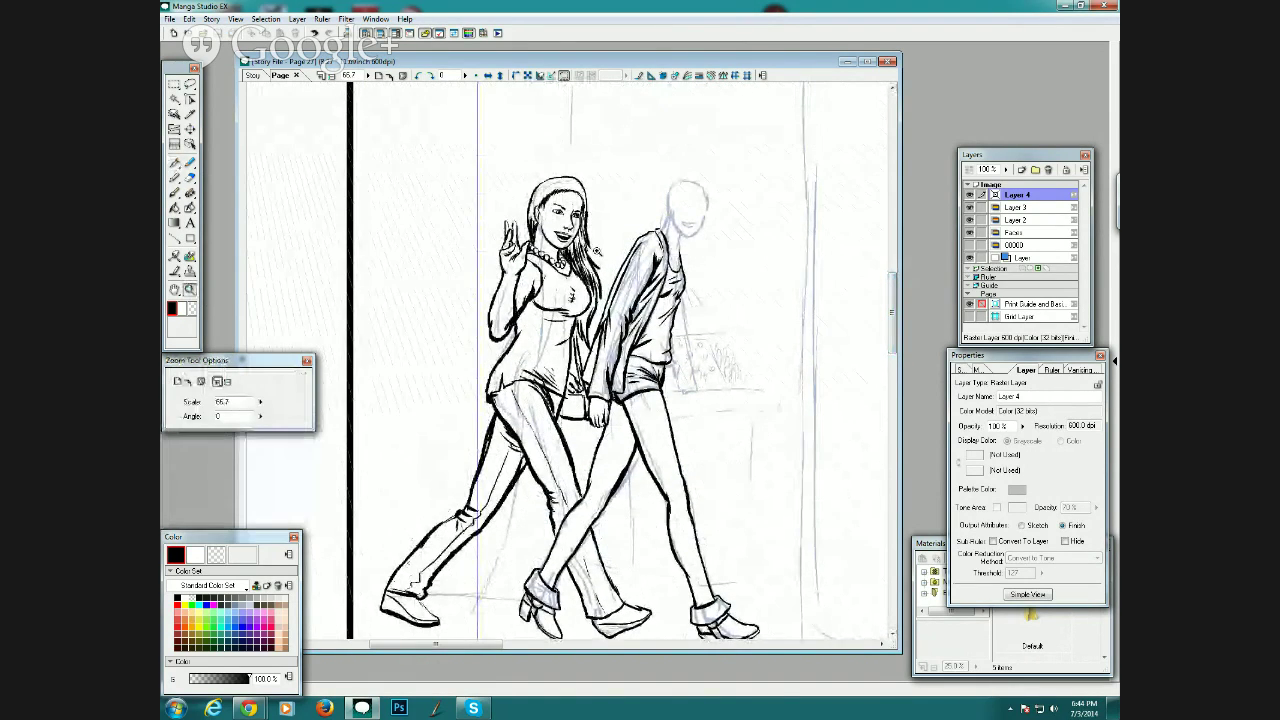
left_click_drag(550, 197, 727, 410)
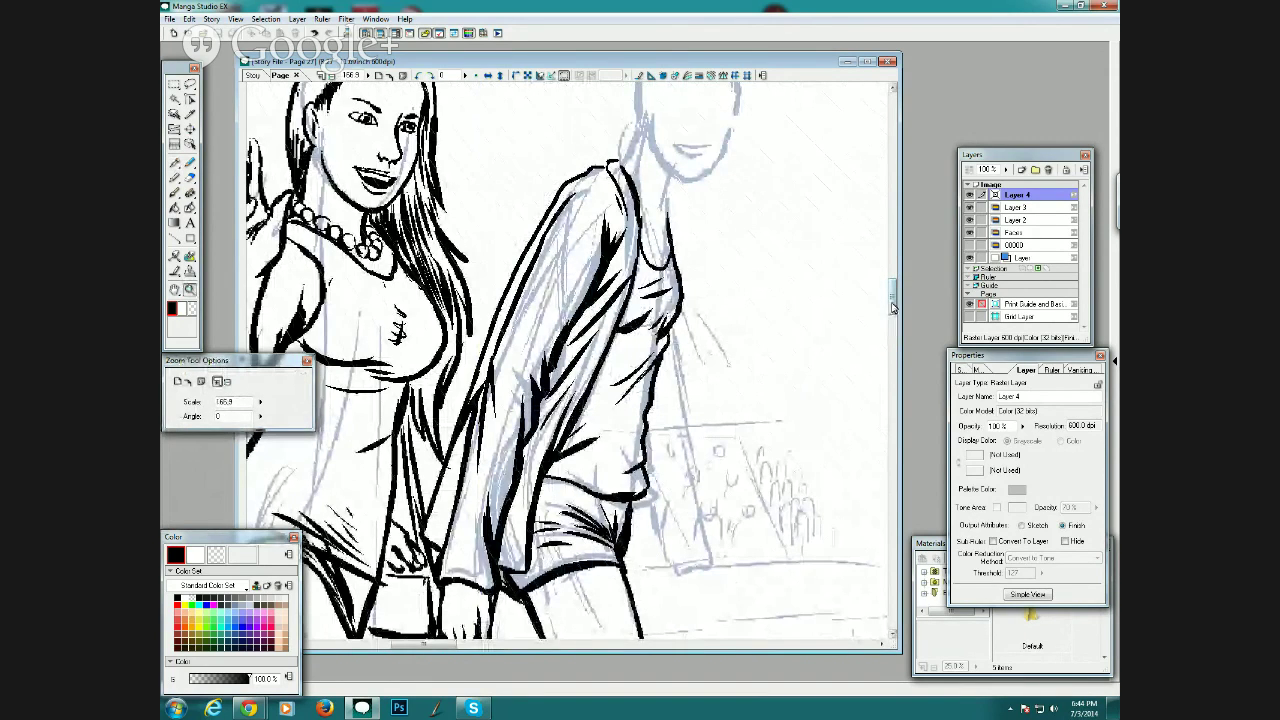
scroll(893, 305, "down", 3)
key("p")
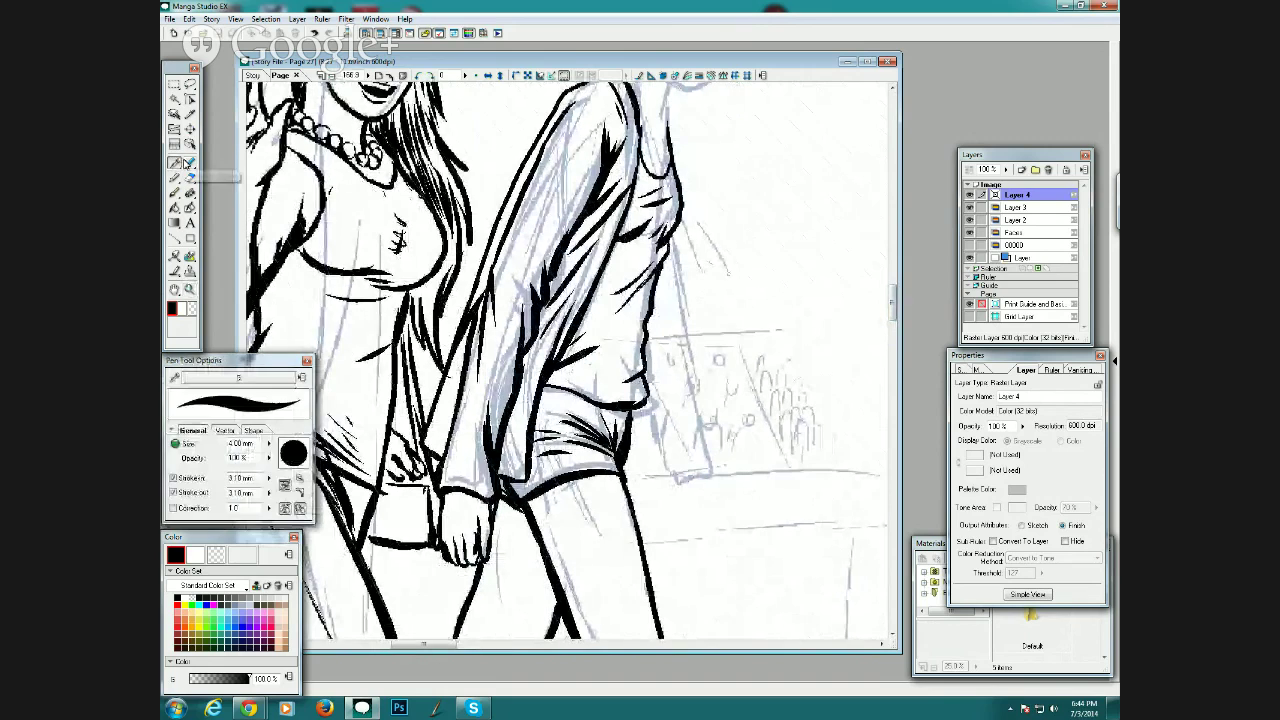
mouse_move(645, 372)
left_mouse_down()
mouse_move(675, 482)
mouse_move(717, 474)
mouse_move(685, 400)
left_mouse_up()
key("ctrl+z")
left_click_drag(710, 450, 691, 360)
mouse_move(700, 414)
left_mouse_down()
mouse_move(671, 272)
mouse_move(675, 220)
left_mouse_up()
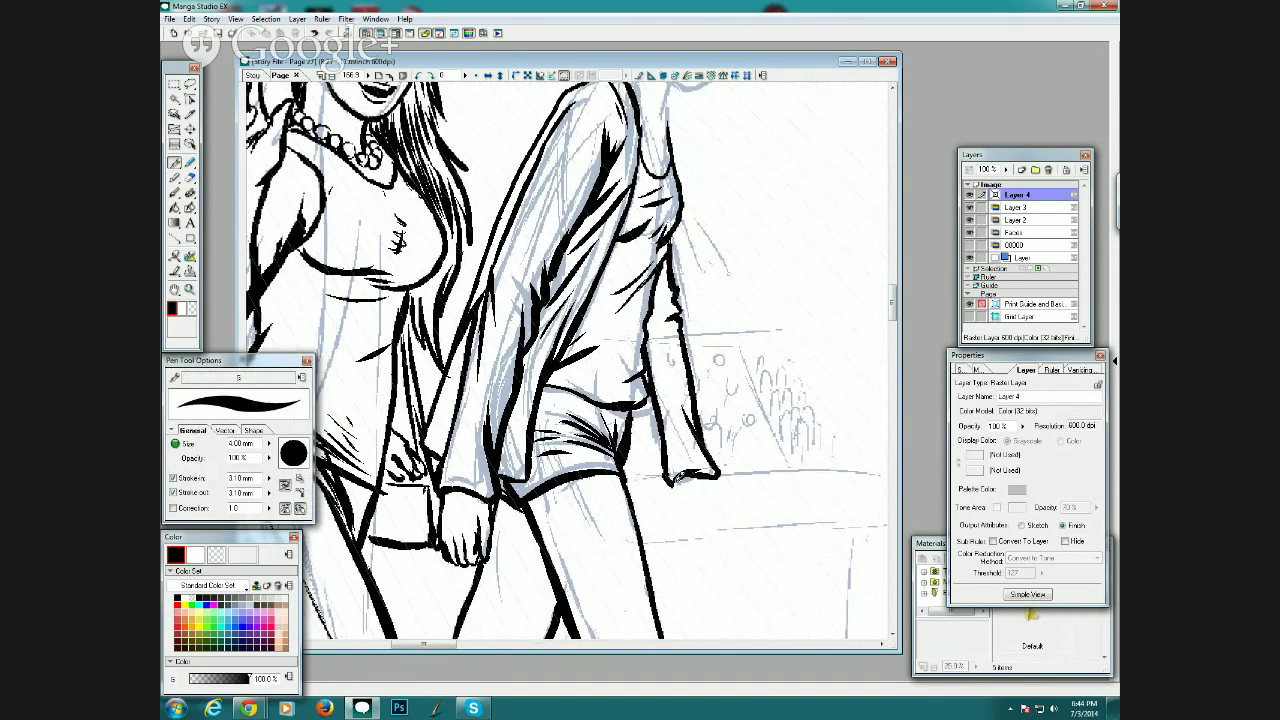
Ink the front woman's far hand with its curled fingers below the cuff and add crease lines to that sleeve.
left_click_drag(678, 479, 674, 506)
left_click_drag(684, 492, 690, 507)
mouse_move(704, 480)
left_mouse_down()
mouse_move(711, 545)
mouse_move(699, 548)
left_mouse_up()
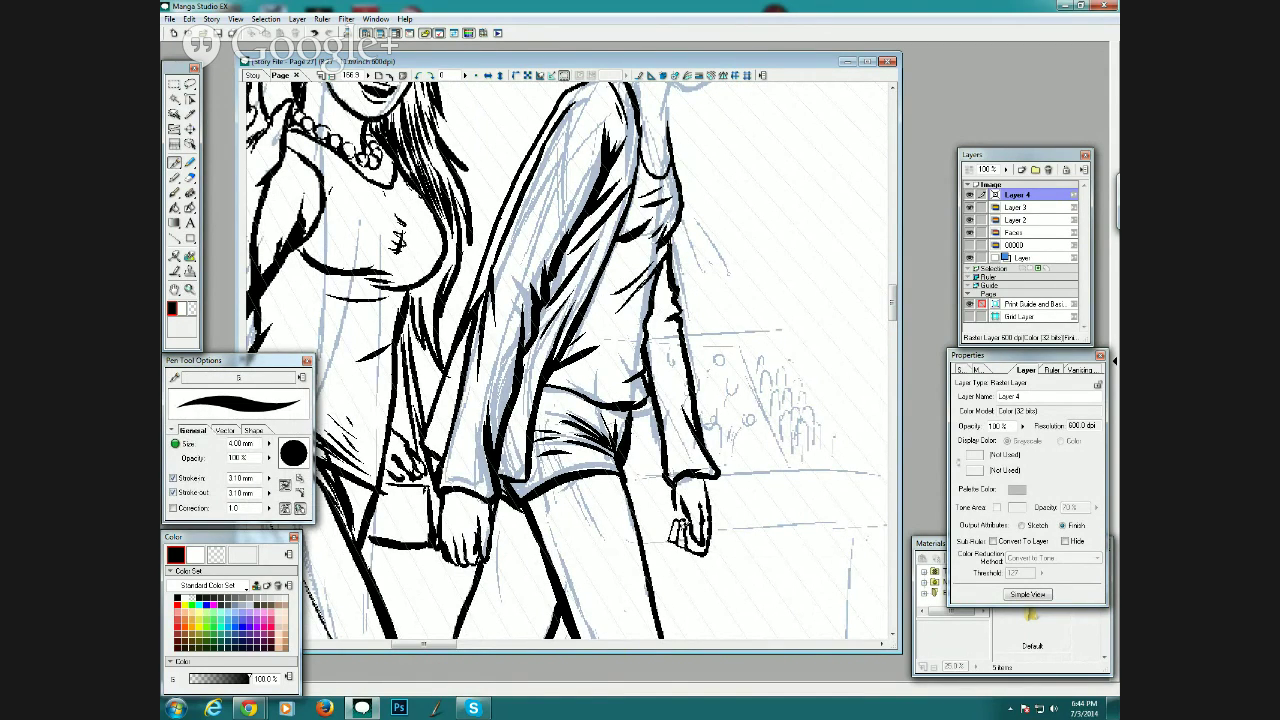
left_click_drag(674, 536, 671, 509)
left_click_drag(646, 341, 666, 396)
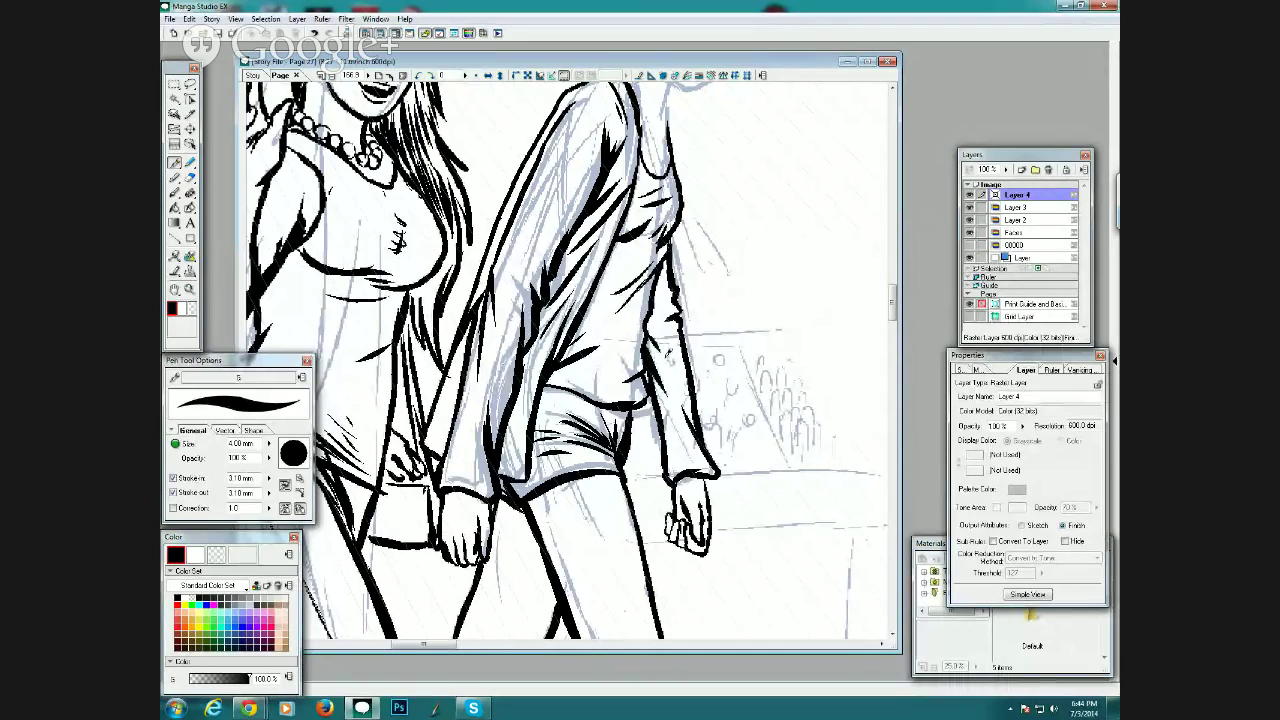
Thicken the back contour of the front woman's near sleeve from the shoulder down toward the elbow.
left_click_drag(895, 313, 893, 299)
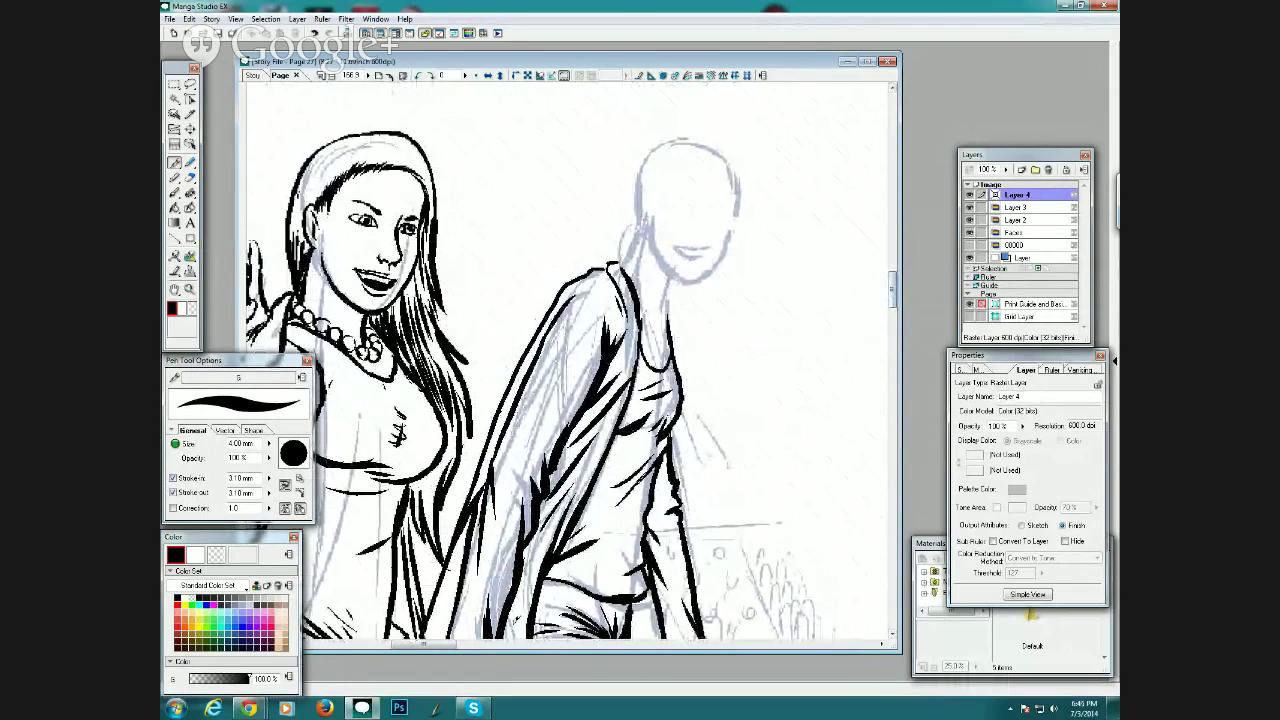
left_click_drag(442, 646, 422, 651)
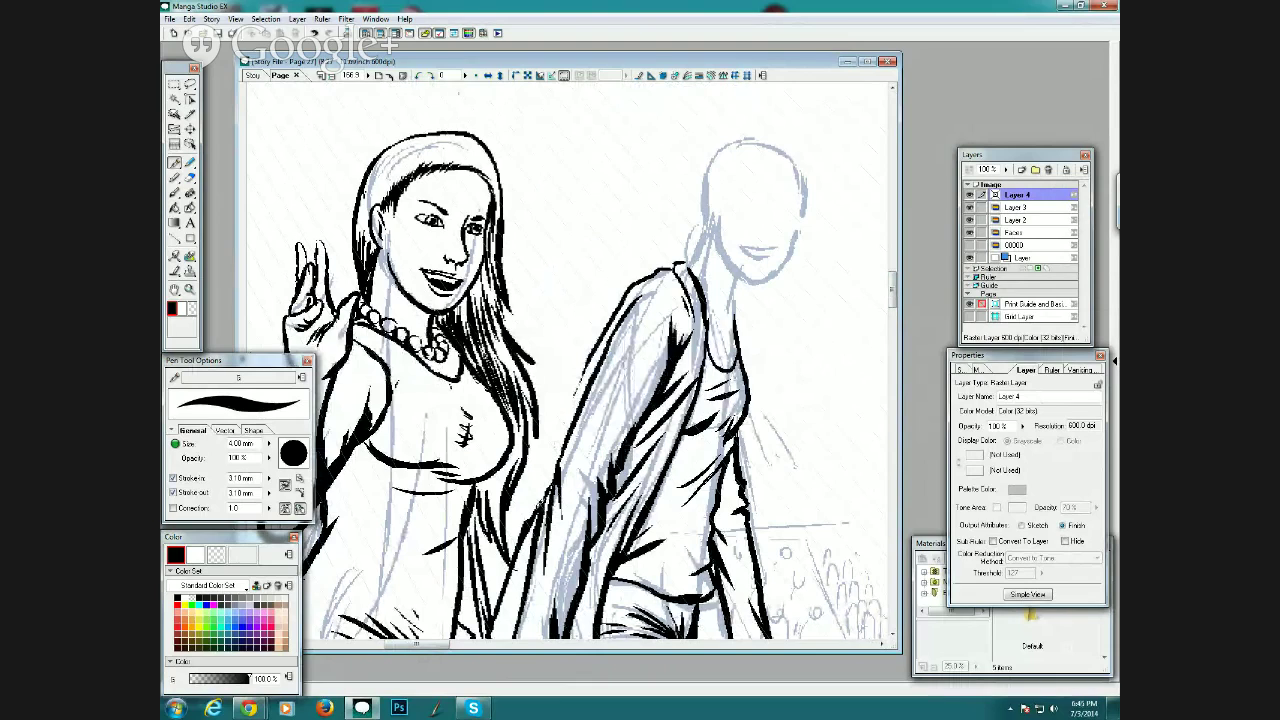
left_click_drag(540, 504, 596, 352)
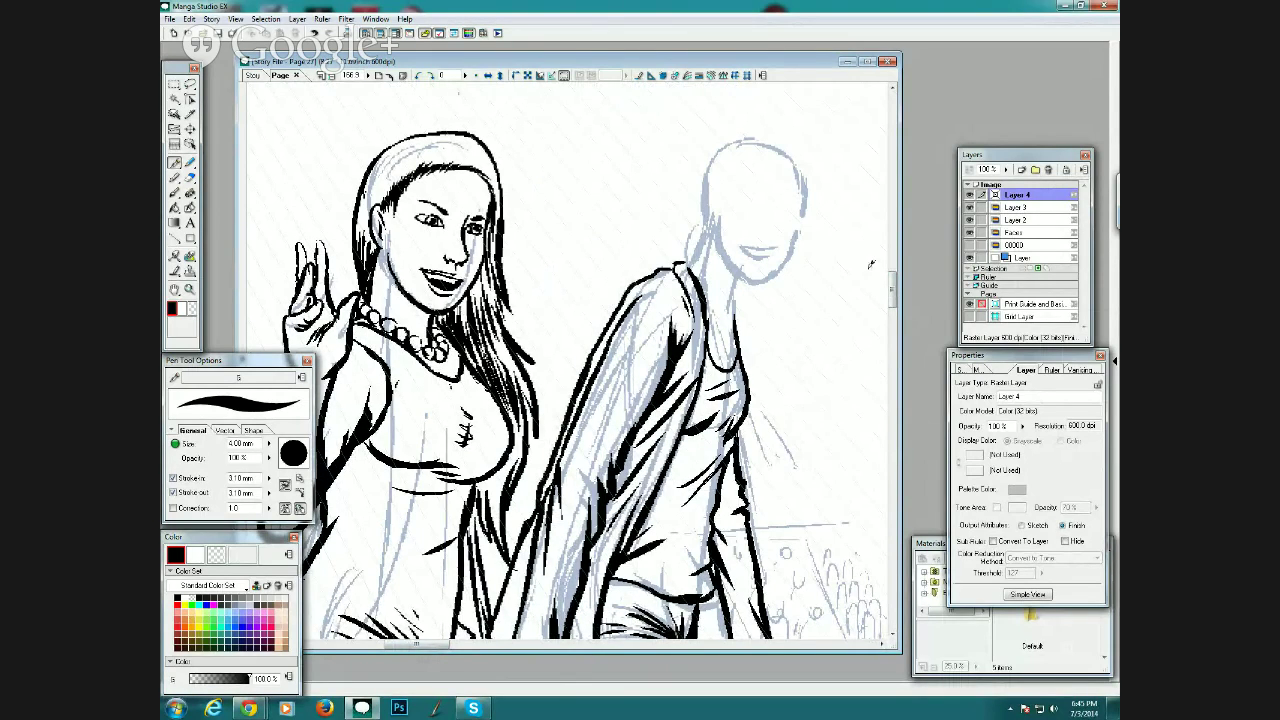
Ink the collar edge at the front woman's shoulder and the back and front contours of her neck.
scroll(893, 285, "up", 2)
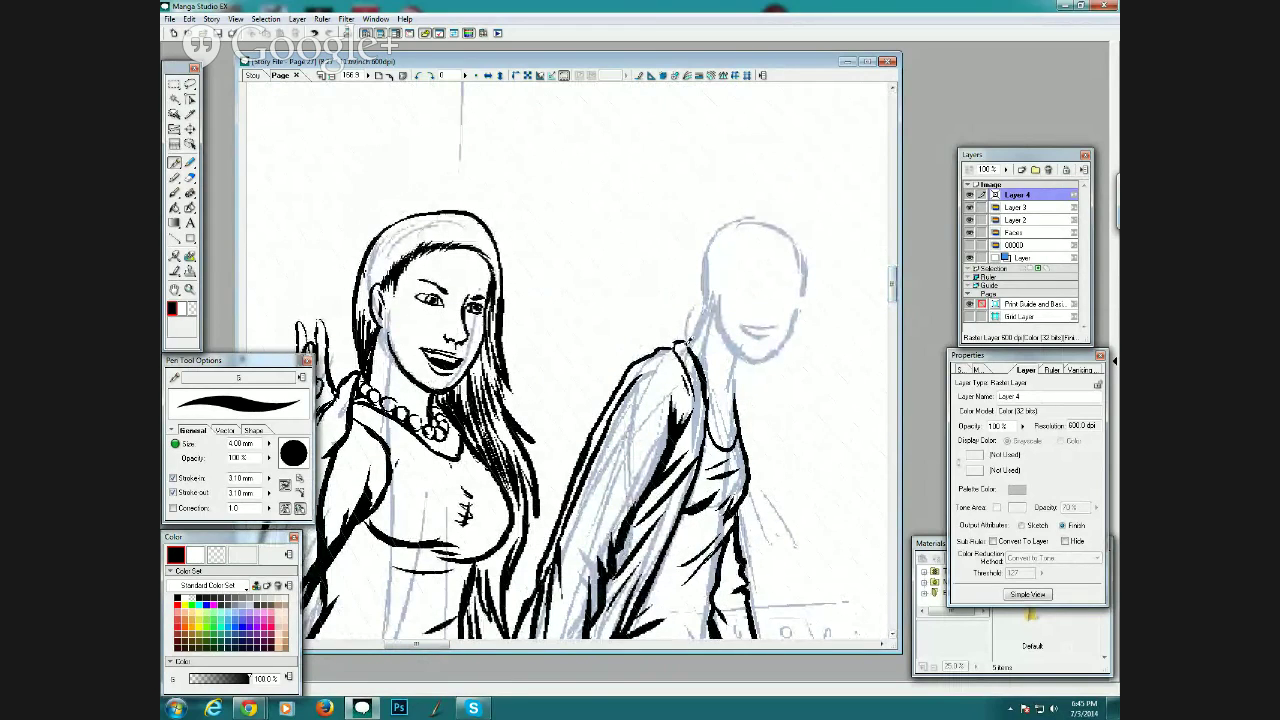
left_click_drag(685, 340, 702, 372)
left_click_drag(670, 346, 688, 319)
left_click_drag(733, 408, 747, 357)
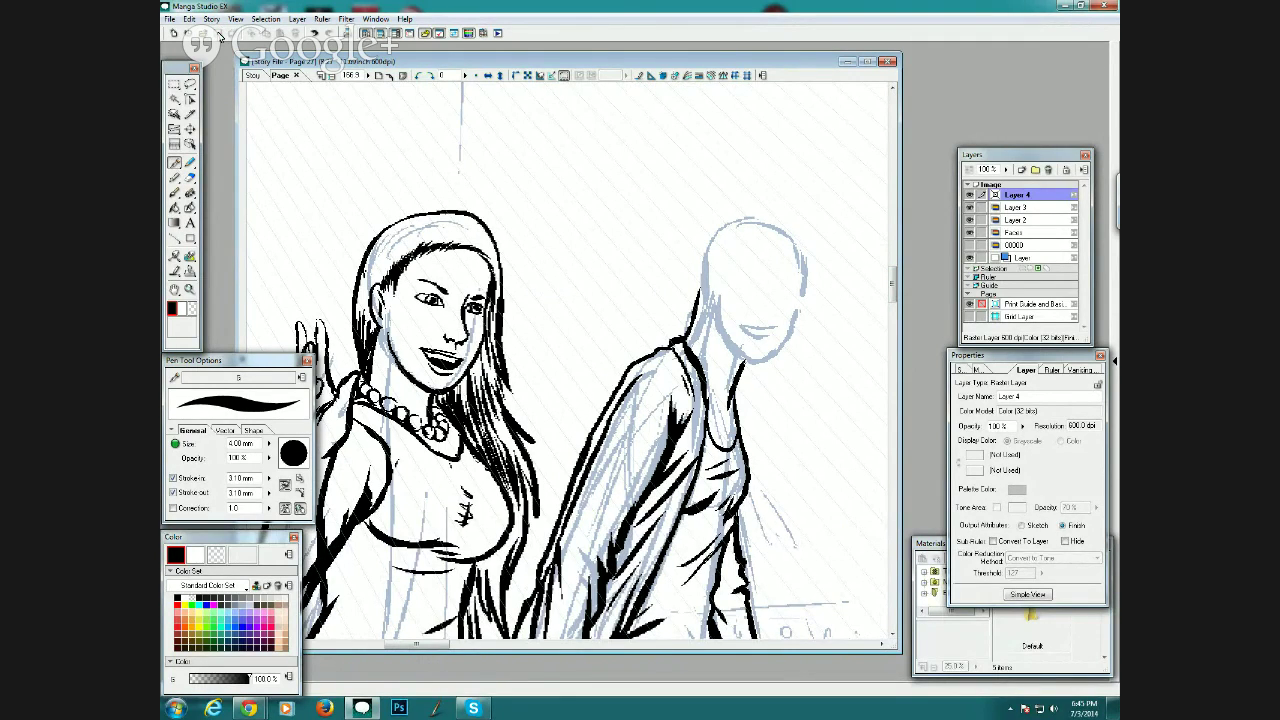
Ink the front woman's jaw and face contour and the outer outline of her hair over the crown.
left_click(330, 75)
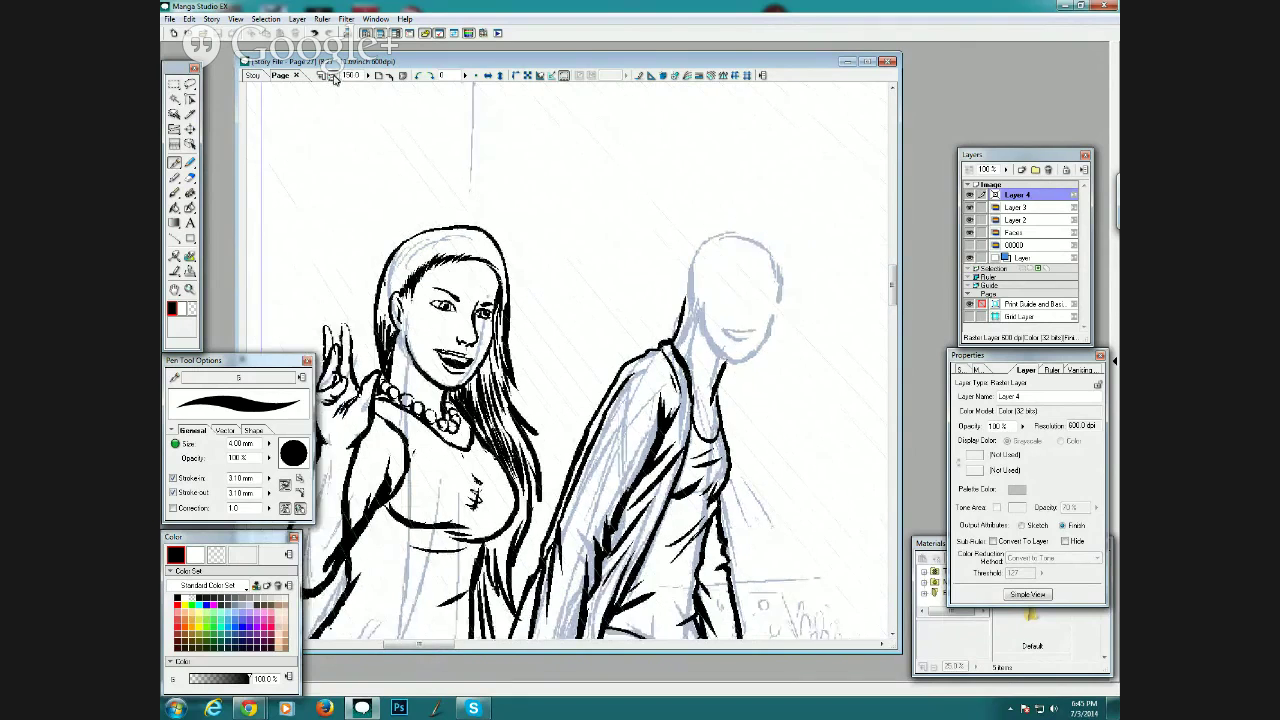
left_click(330, 75)
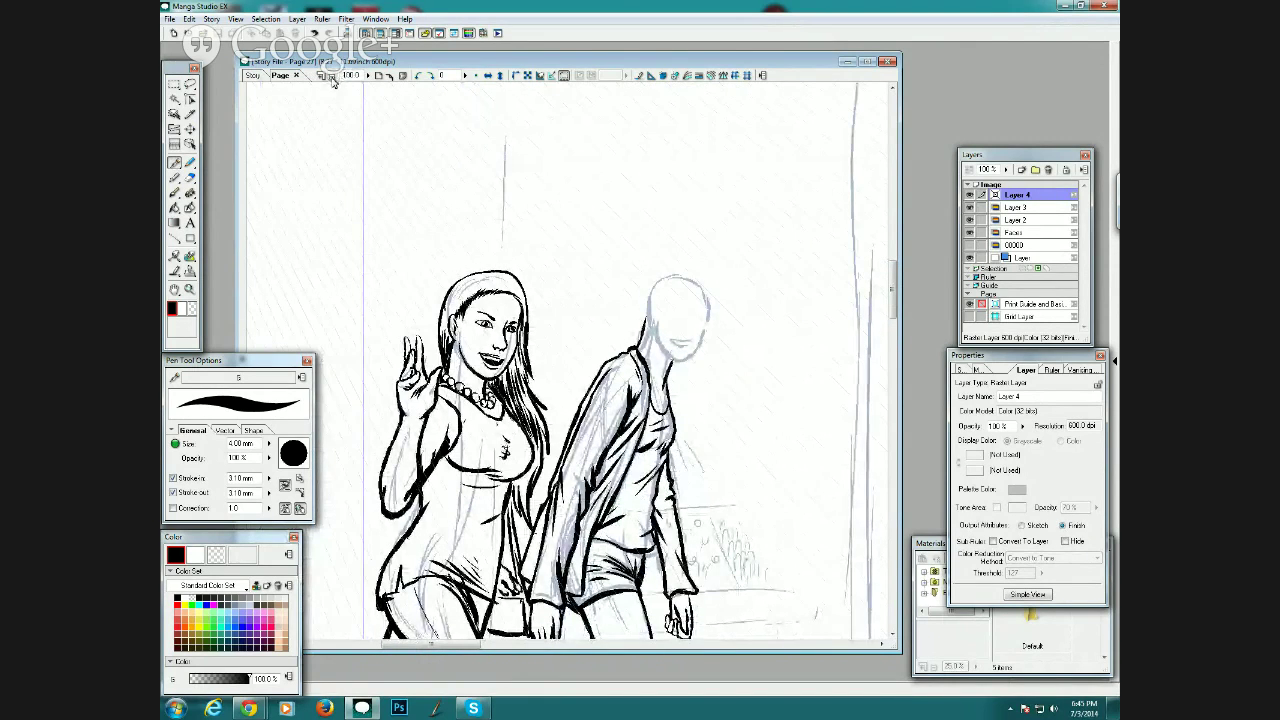
left_click(334, 75)
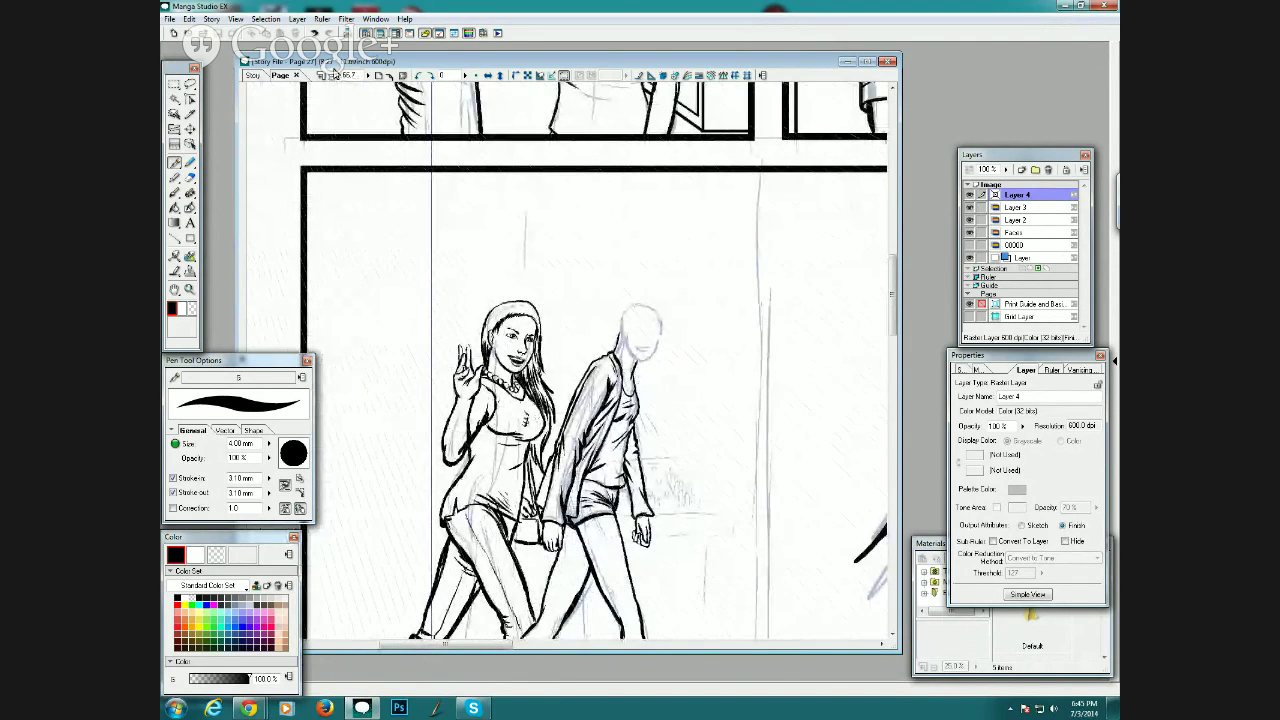
mouse_move(891, 293)
left_mouse_down()
mouse_move(907, 238)
mouse_move(902, 313)
mouse_move(901, 295)
left_mouse_up()
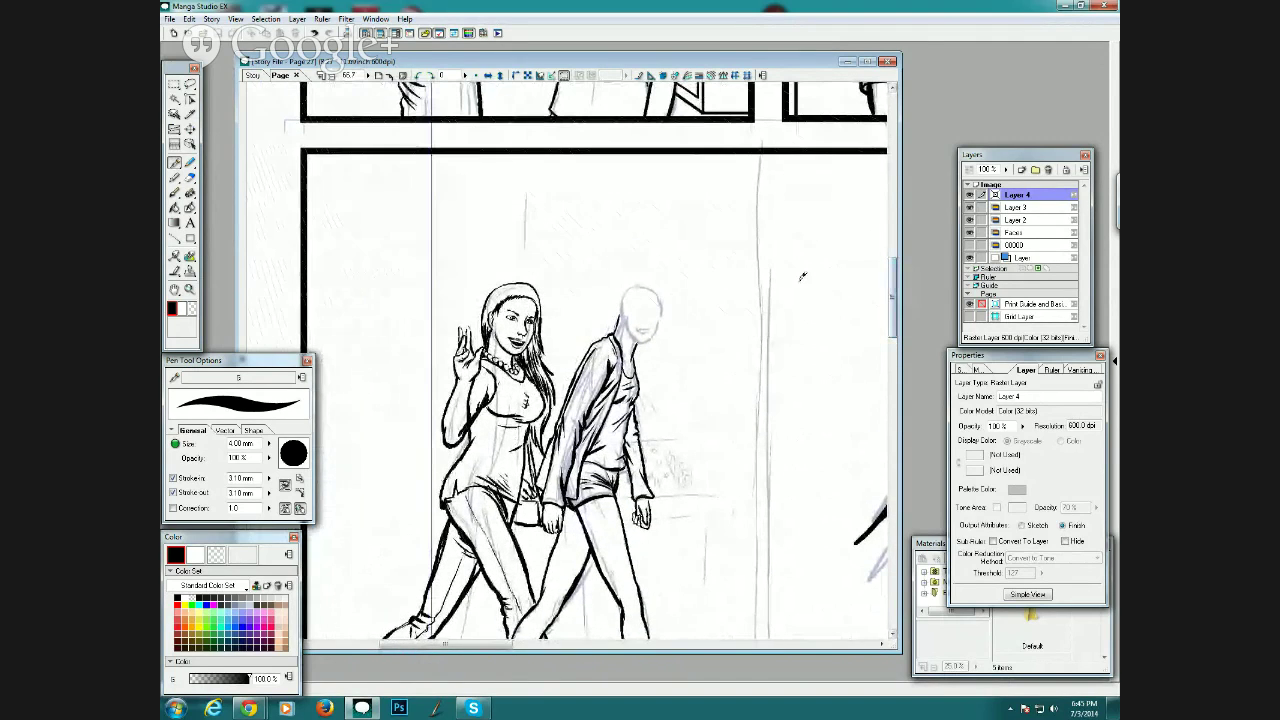
left_click(189, 289)
left_click_drag(530, 242, 690, 413)
left_click(190, 164)
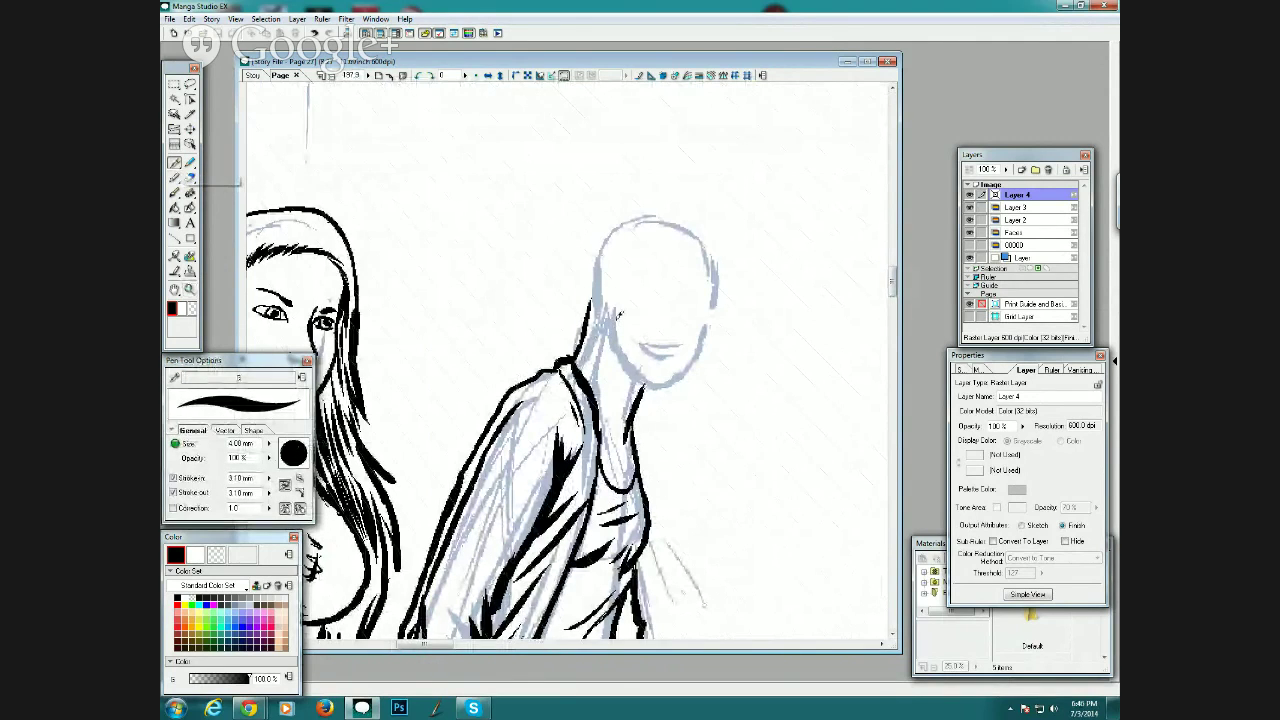
mouse_move(607, 313)
left_mouse_down()
mouse_move(654, 397)
mouse_move(667, 386)
mouse_move(636, 376)
mouse_move(667, 399)
mouse_move(690, 382)
mouse_move(717, 311)
mouse_move(720, 233)
left_mouse_up()
mouse_move(590, 326)
left_mouse_down()
mouse_move(588, 218)
mouse_move(581, 238)
mouse_move(606, 200)
mouse_move(597, 212)
mouse_move(652, 191)
mouse_move(630, 188)
mouse_move(688, 198)
left_mouse_up()
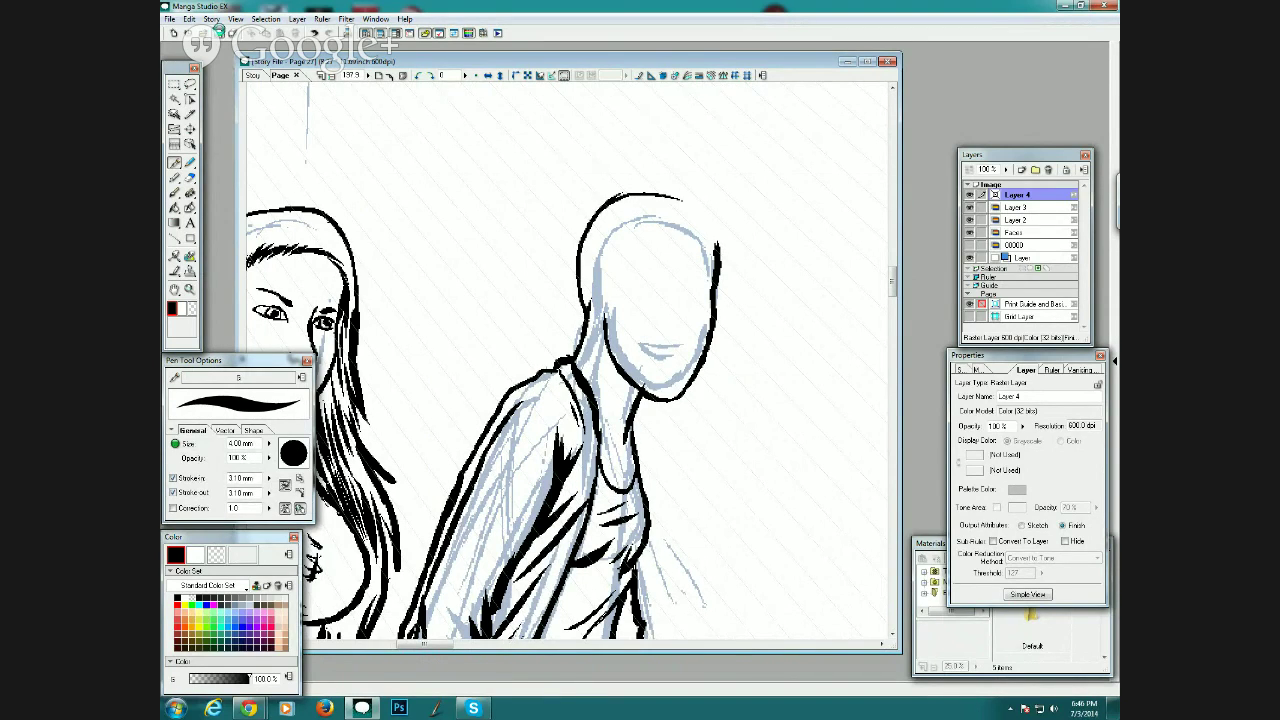
left_click_drag(669, 190, 708, 214)
Draw a thin horizontal eye line across the front woman's face and ink her nose in three-quarter view.
left_click_drag(615, 290, 712, 289)
left_click_drag(683, 342, 681, 346)
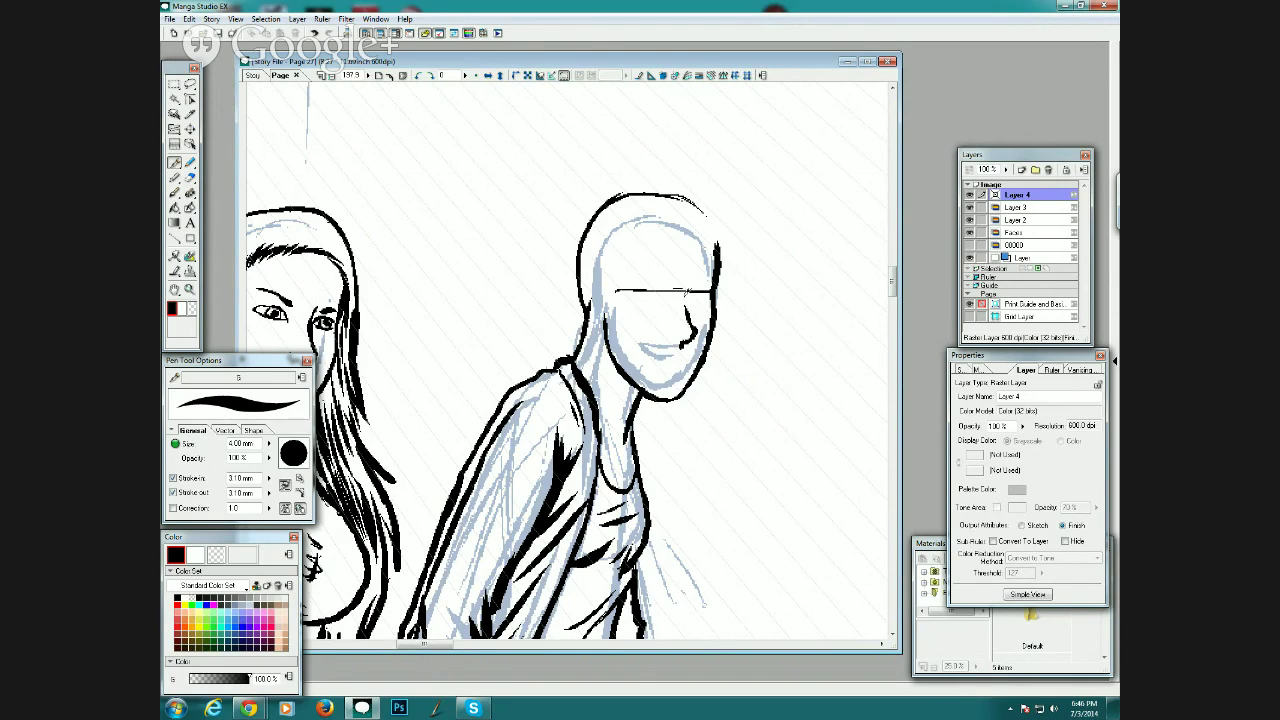
left_click_drag(695, 338, 684, 280)
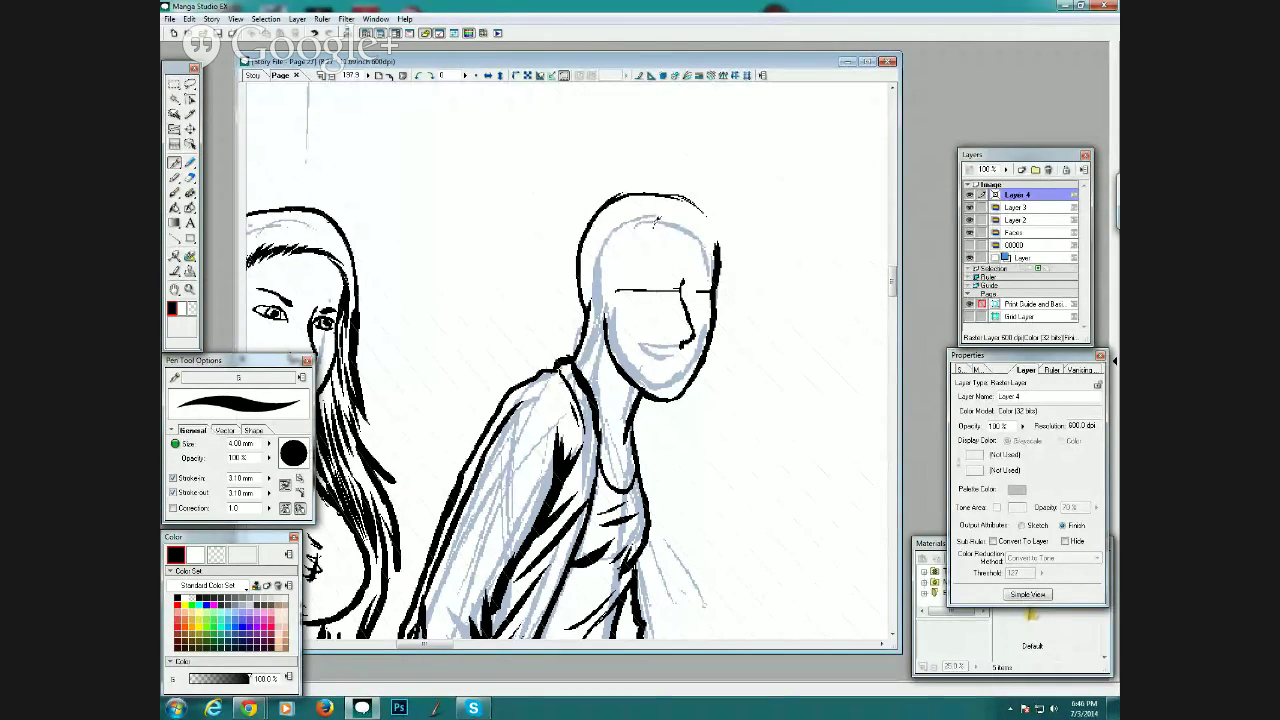
Ink the near-side hair framing the front woman's face from the parting to the jaw, and her closed lips.
mouse_move(656, 220)
left_mouse_down()
mouse_move(604, 316)
mouse_move(600, 372)
mouse_move(595, 262)
left_mouse_up()
mouse_move(595, 308)
left_mouse_down()
mouse_move(589, 264)
mouse_move(546, 378)
mouse_move(582, 320)
mouse_move(584, 227)
left_mouse_up()
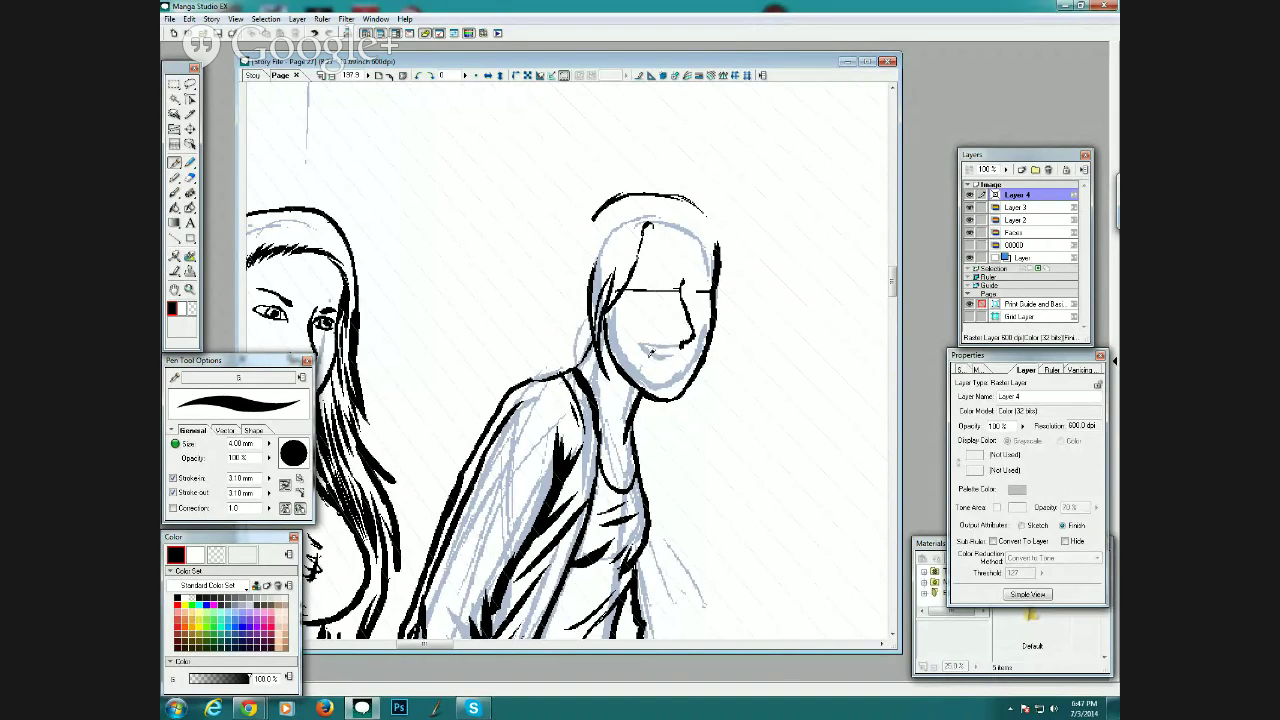
left_click_drag(649, 355, 664, 355)
left_click_drag(642, 350, 654, 353)
left_click_drag(644, 354, 682, 357)
Ink loose locks falling behind the front woman's neck onto her shoulder, with fine strands inside and beside her temple.
mouse_move(600, 213)
left_mouse_down()
mouse_move(582, 260)
mouse_move(546, 297)
mouse_move(542, 362)
left_mouse_up()
mouse_move(560, 314)
left_mouse_down()
mouse_move(548, 368)
mouse_move(524, 358)
mouse_move(500, 400)
left_mouse_up()
mouse_move(584, 360)
left_mouse_down()
mouse_move(567, 406)
mouse_move(599, 360)
left_mouse_up()
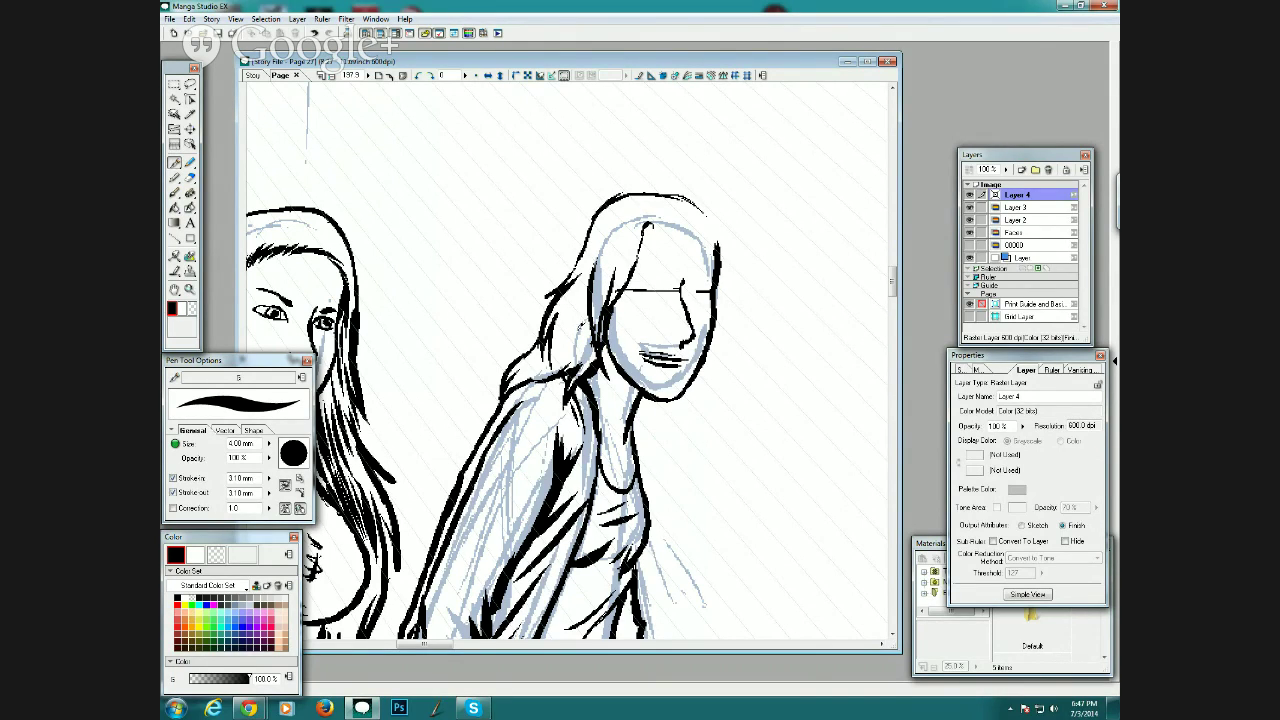
mouse_move(563, 352)
left_mouse_down()
mouse_move(572, 305)
mouse_move(608, 273)
mouse_move(603, 308)
left_mouse_up()
left_click_drag(636, 246, 621, 282)
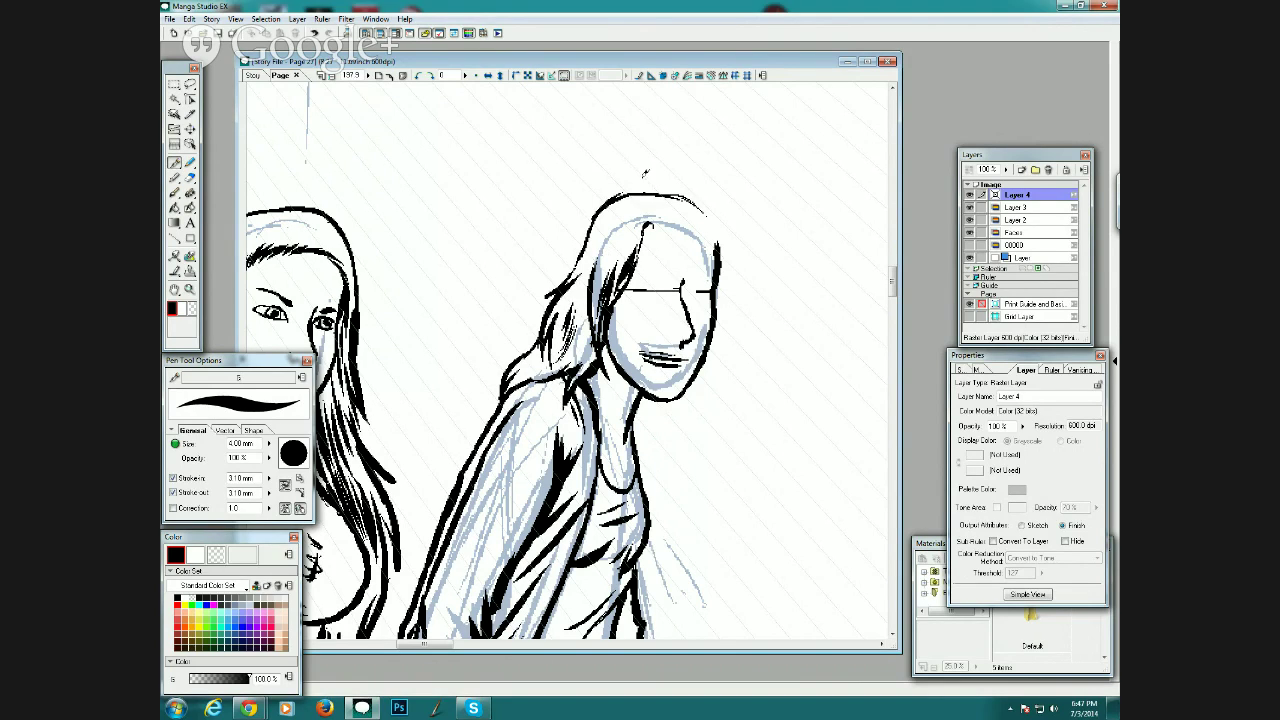
Ink the far-side hairline across the front woman's forehead and a thin lock flicking outward past her cheek, undoing surplus strokes.
mouse_move(648, 231)
left_mouse_down()
mouse_move(700, 214)
mouse_move(713, 294)
left_mouse_up()
left_click_drag(722, 296, 746, 352)
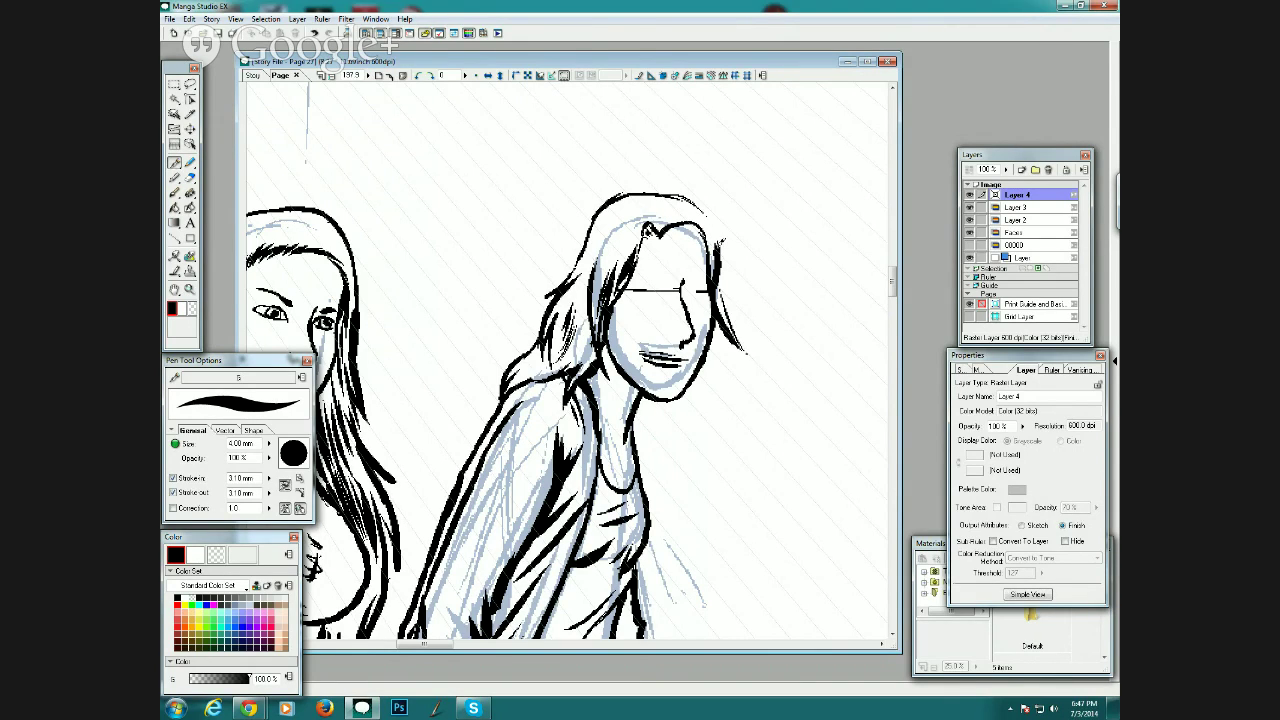
left_click_drag(719, 268, 742, 340)
key("ctrl+z")
key("ctrl+z")
Ink a tousled outer hair outline with flicked tips around the front woman's crown and far side, ending in pointed locks below her jaw.
left_click_drag(607, 200, 574, 249)
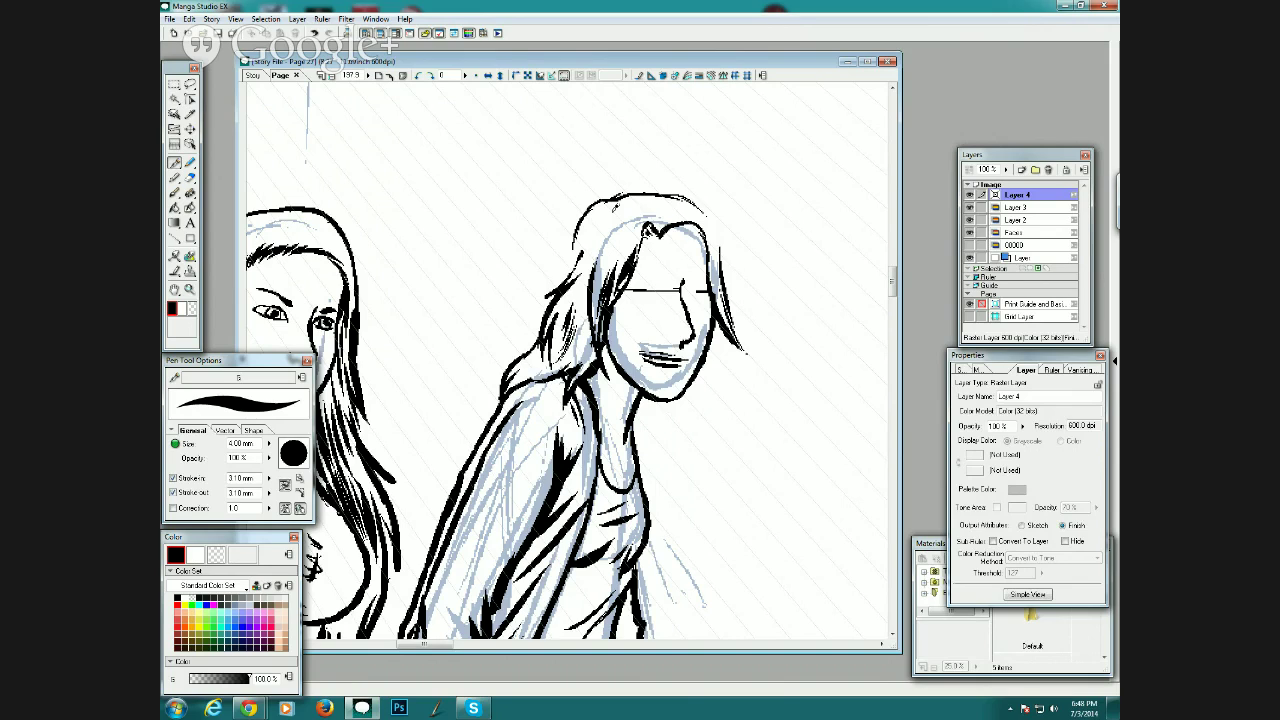
left_click_drag(581, 226, 548, 280)
mouse_move(606, 198)
left_mouse_down()
mouse_move(713, 158)
mouse_move(707, 168)
mouse_move(764, 217)
mouse_move(763, 287)
mouse_move(734, 326)
mouse_move(722, 378)
mouse_move(744, 410)
mouse_move(694, 462)
left_mouse_up()
mouse_move(700, 404)
left_mouse_down()
mouse_move(685, 493)
mouse_move(667, 480)
left_mouse_up()
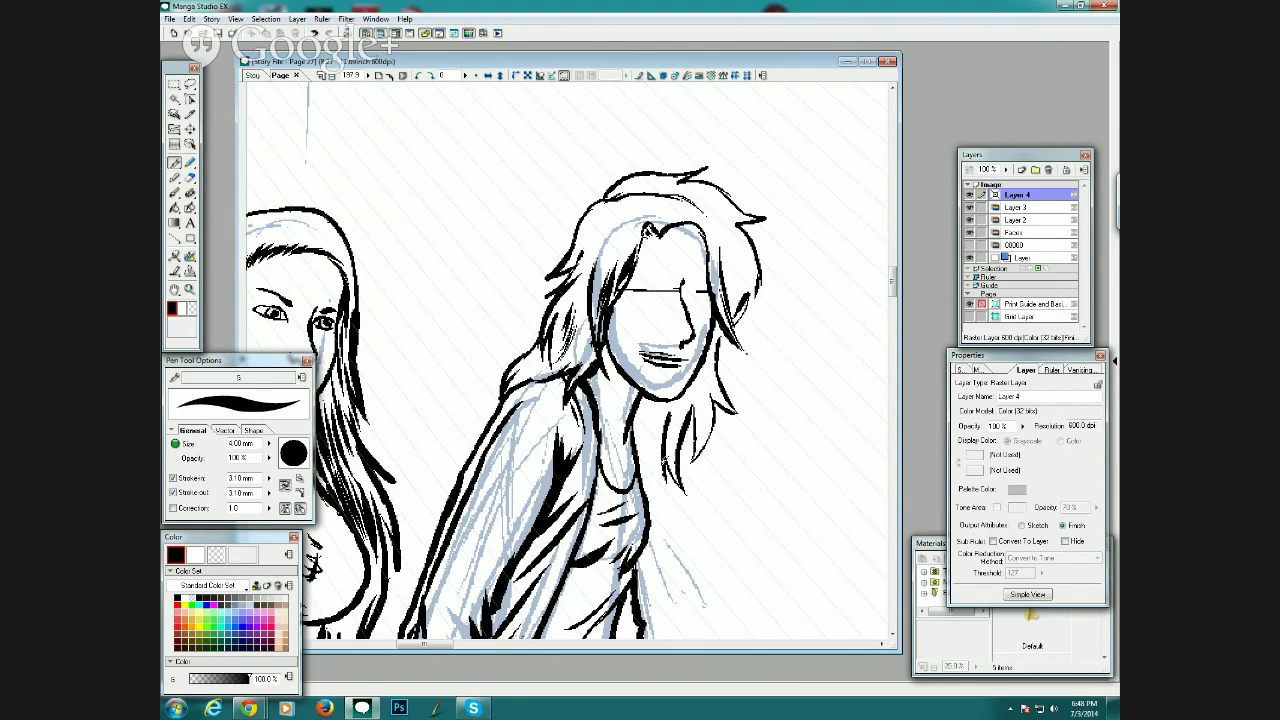
mouse_move(668, 422)
left_mouse_down()
mouse_move(657, 462)
mouse_move(647, 447)
mouse_move(663, 502)
left_mouse_up()
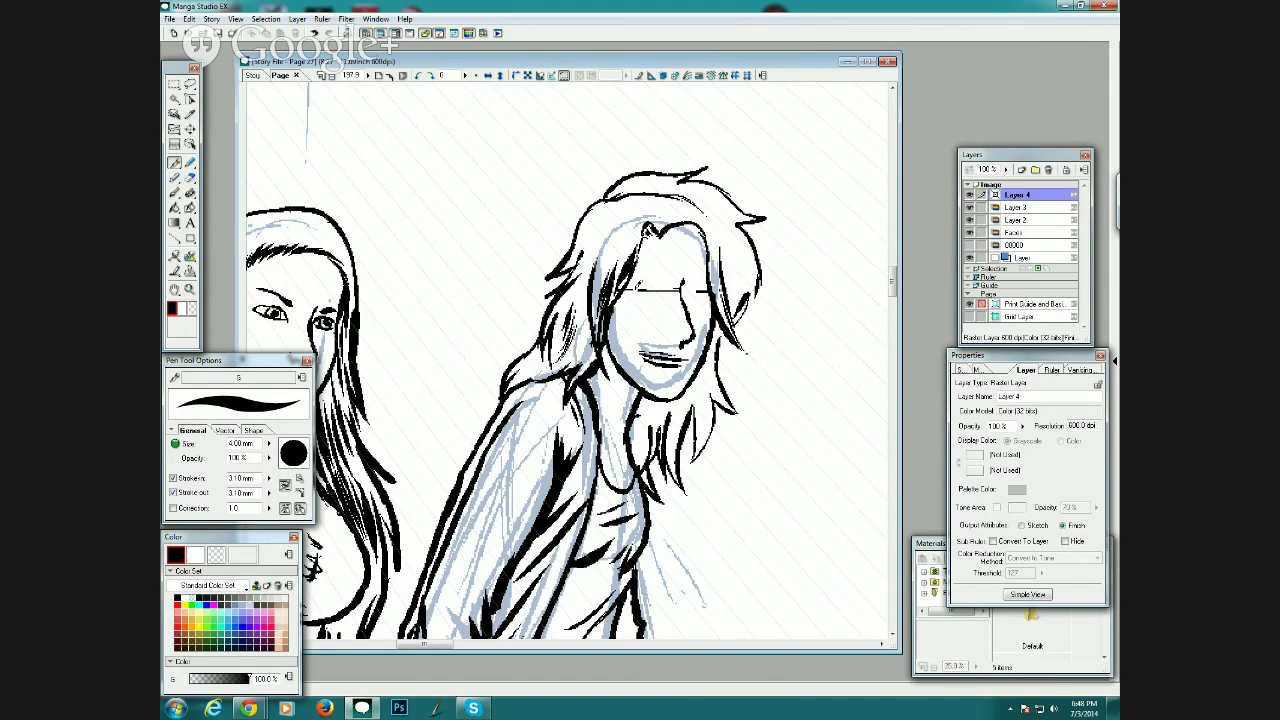
Ink the front woman's eyes and eyebrows along the eye line and hide the Layer 2 sketch.
left_click_drag(639, 287, 627, 290)
mouse_move(689, 300)
left_mouse_down()
mouse_move(692, 264)
mouse_move(686, 283)
mouse_move(648, 284)
mouse_move(668, 290)
mouse_move(646, 297)
left_mouse_up()
left_click_drag(643, 294, 657, 295)
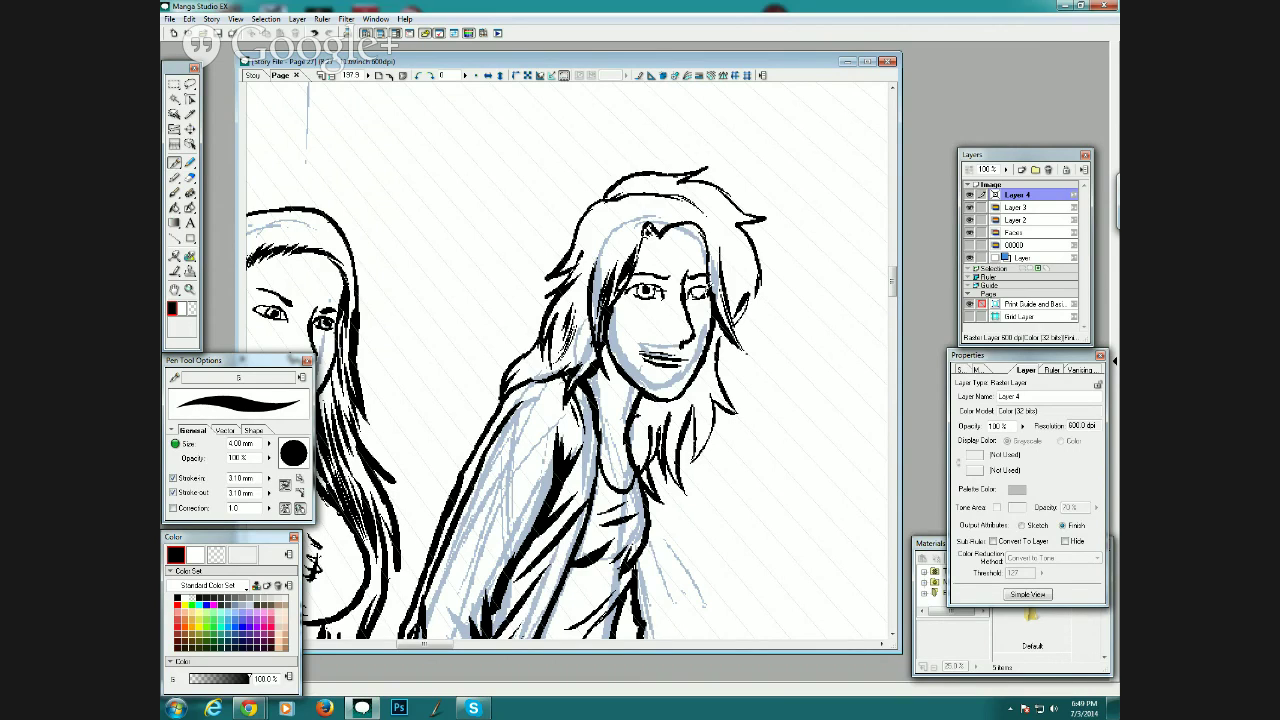
left_click_drag(708, 287, 701, 287)
left_click(970, 219)
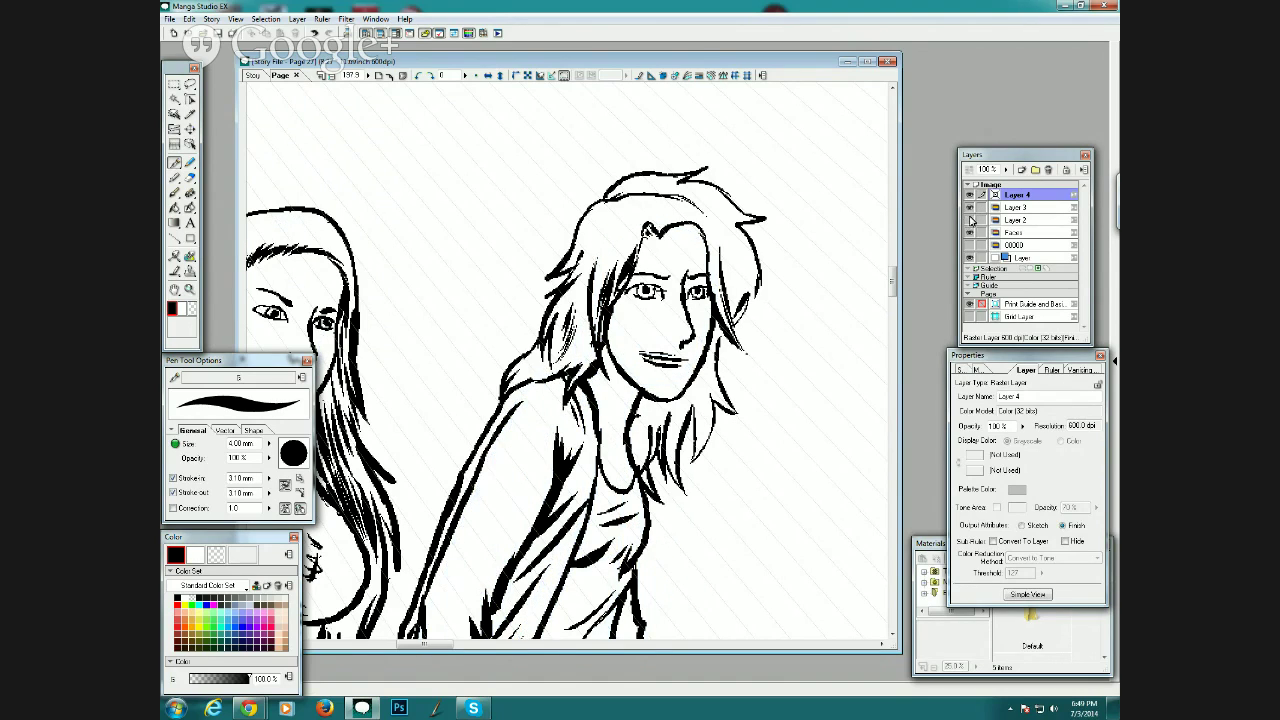
Erase the front woman's closed mouth and touch up her near eyebrow.
mouse_move(666, 362)
left_mouse_down()
mouse_move(647, 353)
mouse_move(670, 356)
left_mouse_up()
mouse_move(655, 264)
left_mouse_down()
mouse_move(641, 272)
mouse_move(660, 266)
left_mouse_up()
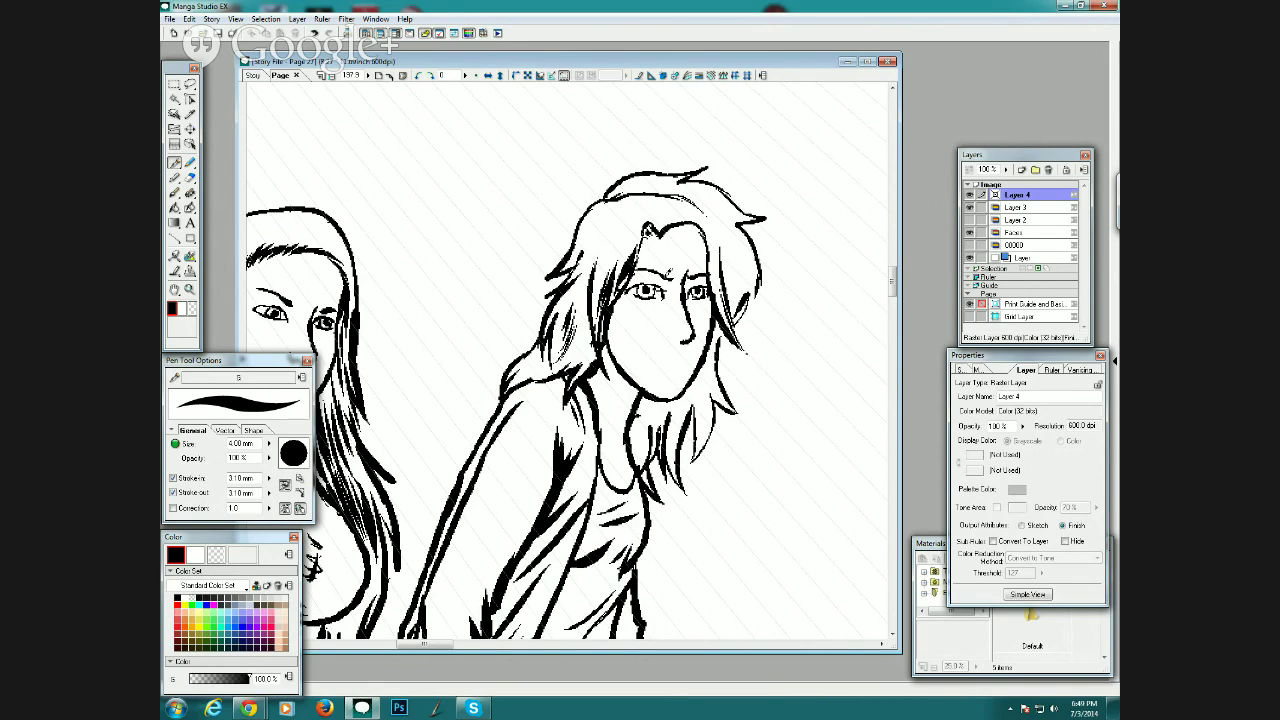
left_click_drag(655, 266, 664, 271)
Try a wide, open smile with a black-filled mouth on the front woman's face and undo it.
left_click_drag(647, 345, 689, 349)
mouse_move(648, 350)
left_mouse_down()
mouse_move(681, 366)
mouse_move(705, 340)
mouse_move(659, 357)
mouse_move(685, 358)
left_mouse_up()
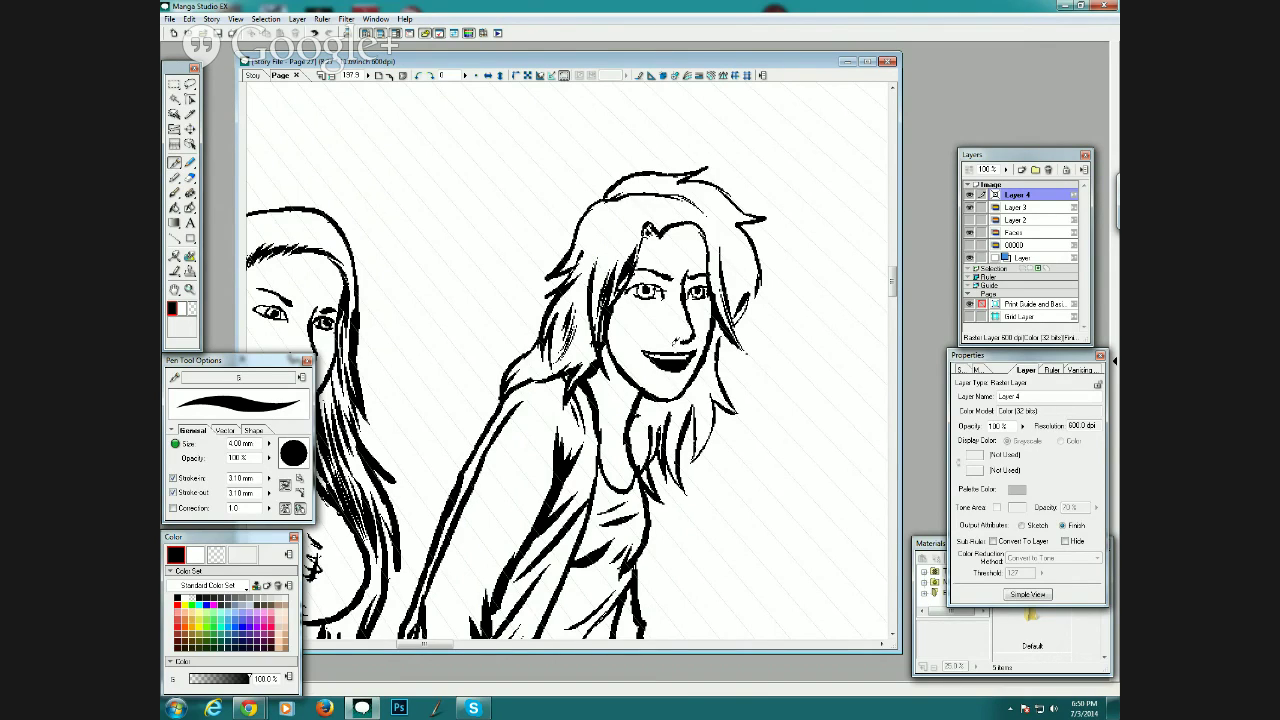
key("ctrl+z")
key("ctrl+z")
key("ctrl+z")
key("ctrl+z")
key("ctrl+z")
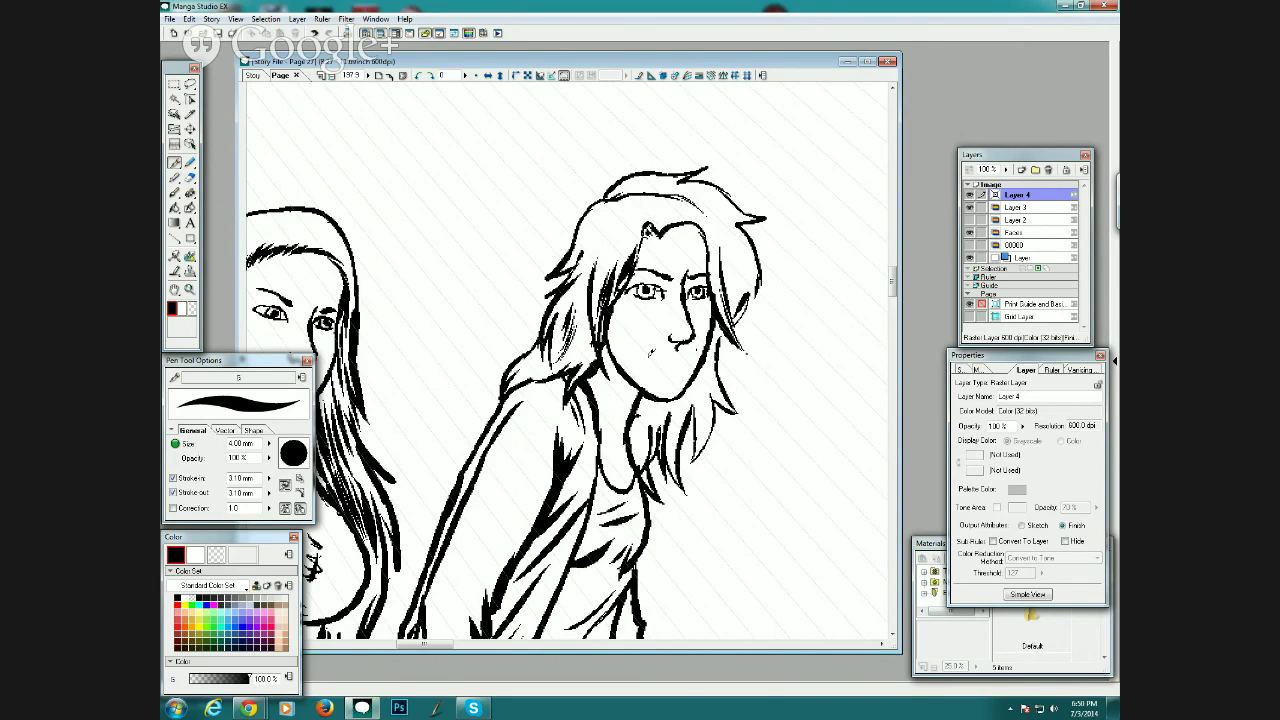
Redraw the front woman's mouth as smaller, slightly parted lips and thicken the hairline above her forehead.
left_click_drag(650, 357, 692, 358)
key("ctrl+z")
left_click_drag(650, 360, 688, 368)
key("ctrl+z")
left_click_drag(668, 232, 704, 225)
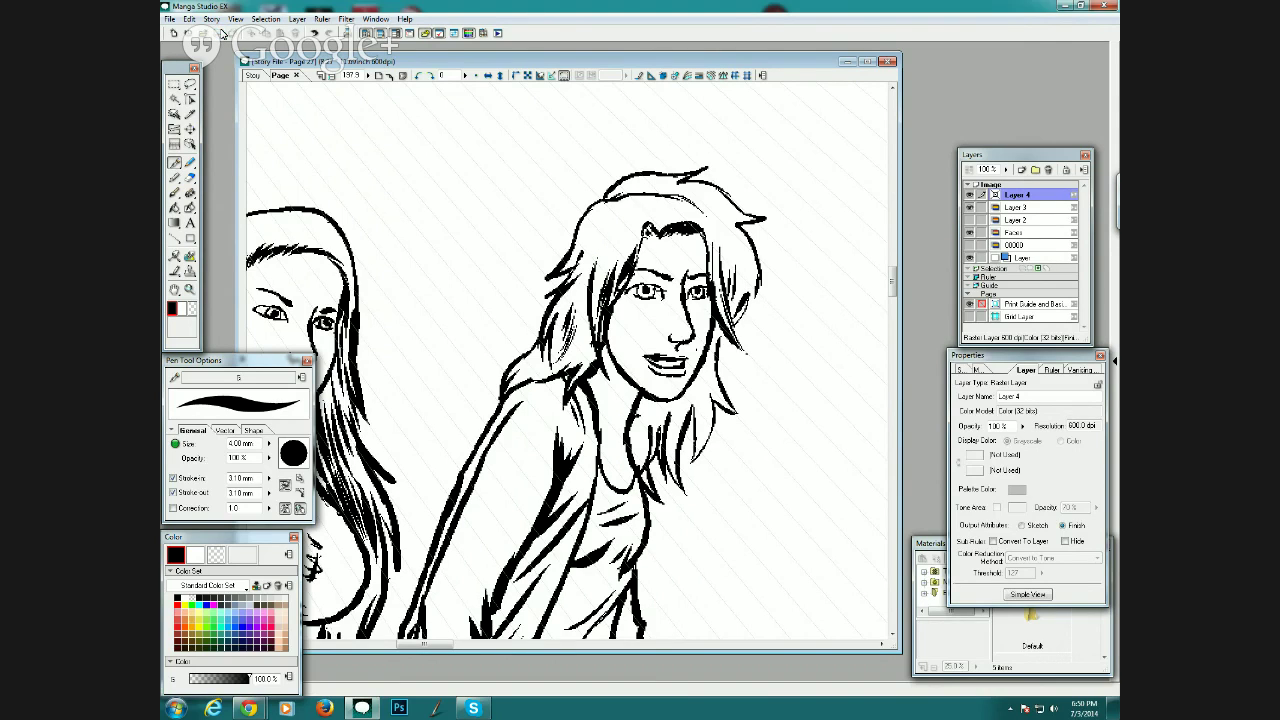
Add dark shading strands to the front woman's hair beside her near temple and in the locks beneath her jaw.
left_click_drag(640, 59, 639, 63)
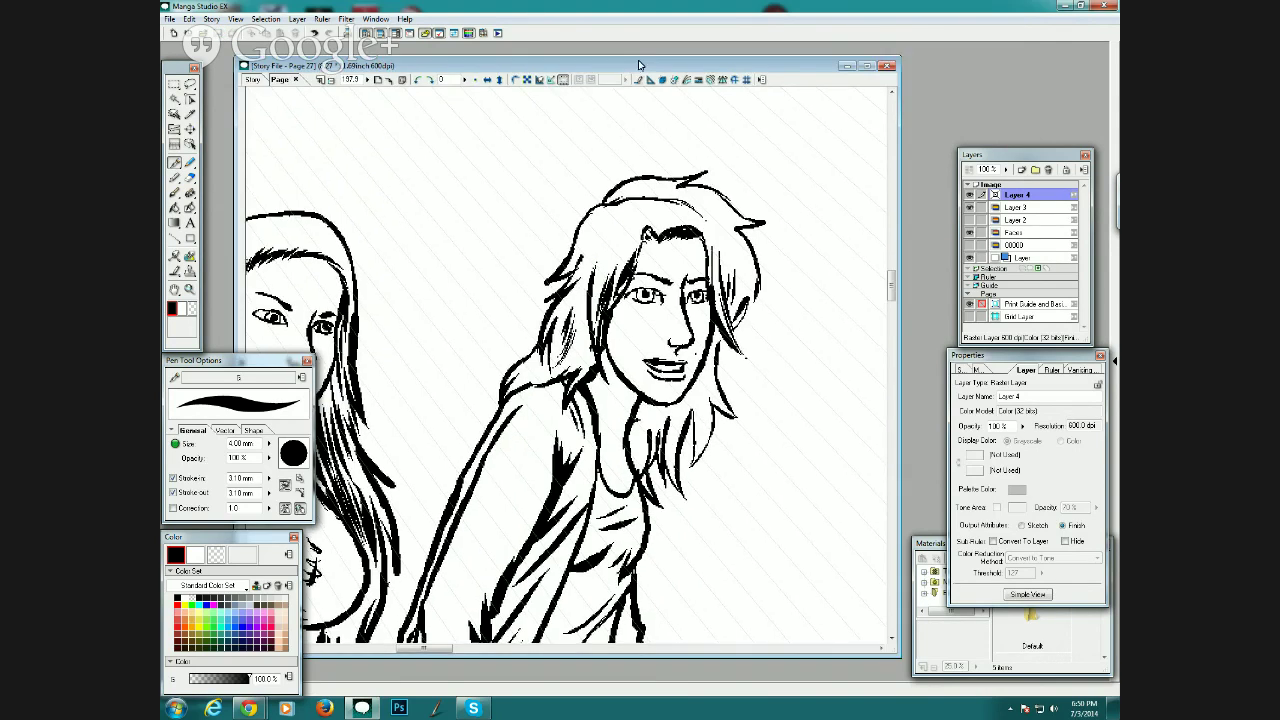
left_click_drag(608, 254, 596, 312)
mouse_move(647, 408)
left_mouse_down()
mouse_move(639, 464)
mouse_move(654, 442)
mouse_move(668, 464)
left_mouse_up()
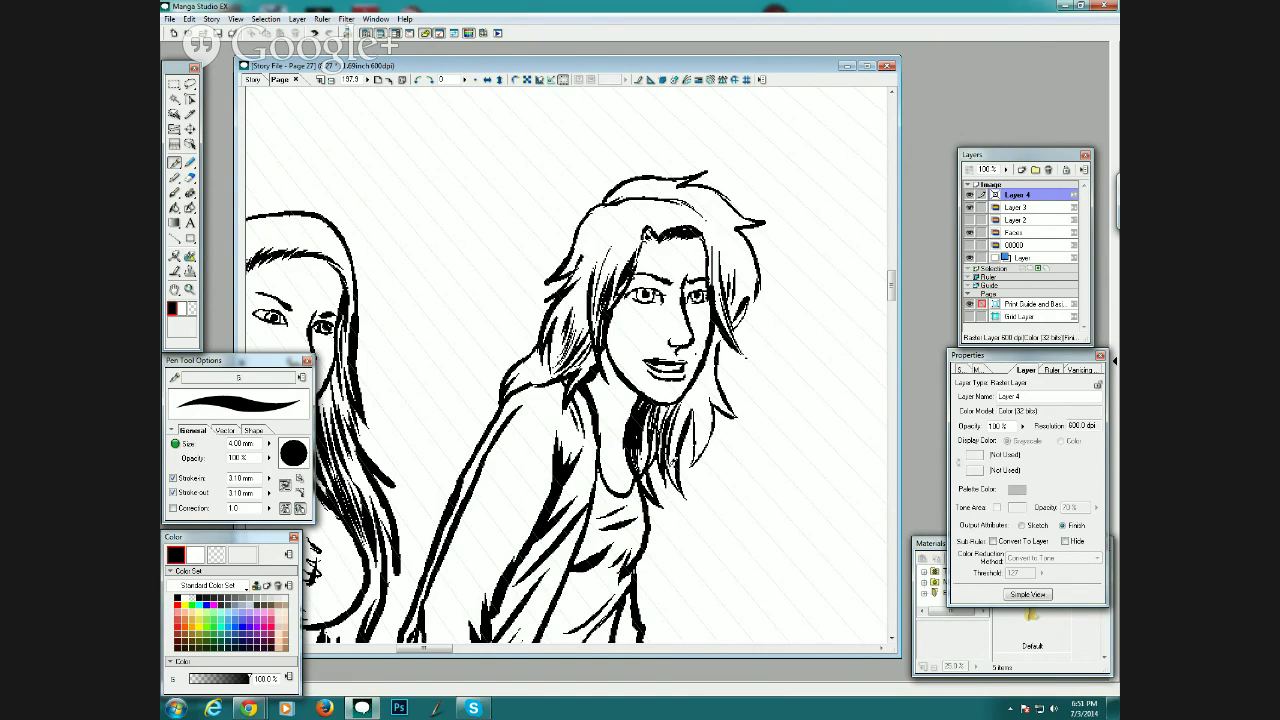
mouse_move(688, 390)
left_mouse_down()
mouse_move(674, 440)
mouse_move(682, 428)
left_mouse_up()
left_click_drag(704, 368, 697, 382)
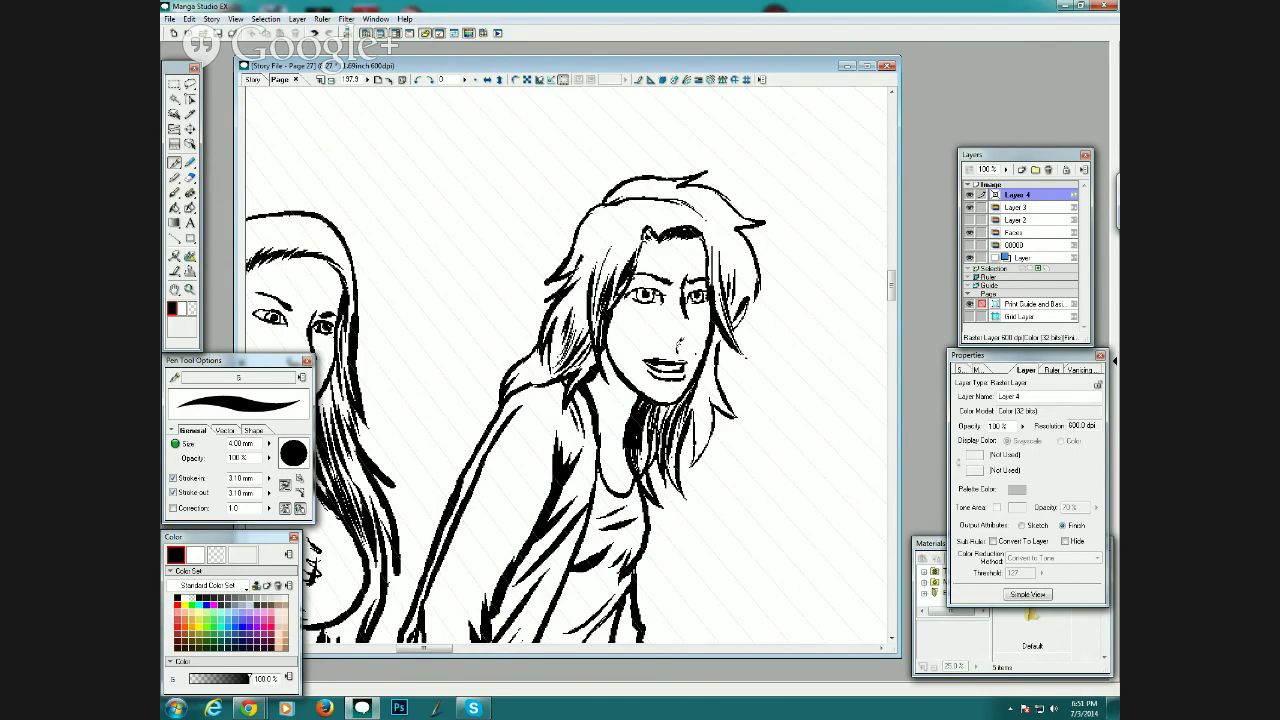
Rework the front woman's nose contour with a lighter bridge line and a refined tip.
left_click_drag(680, 342, 686, 311)
left_click_drag(688, 314, 687, 333)
left_click(333, 79)
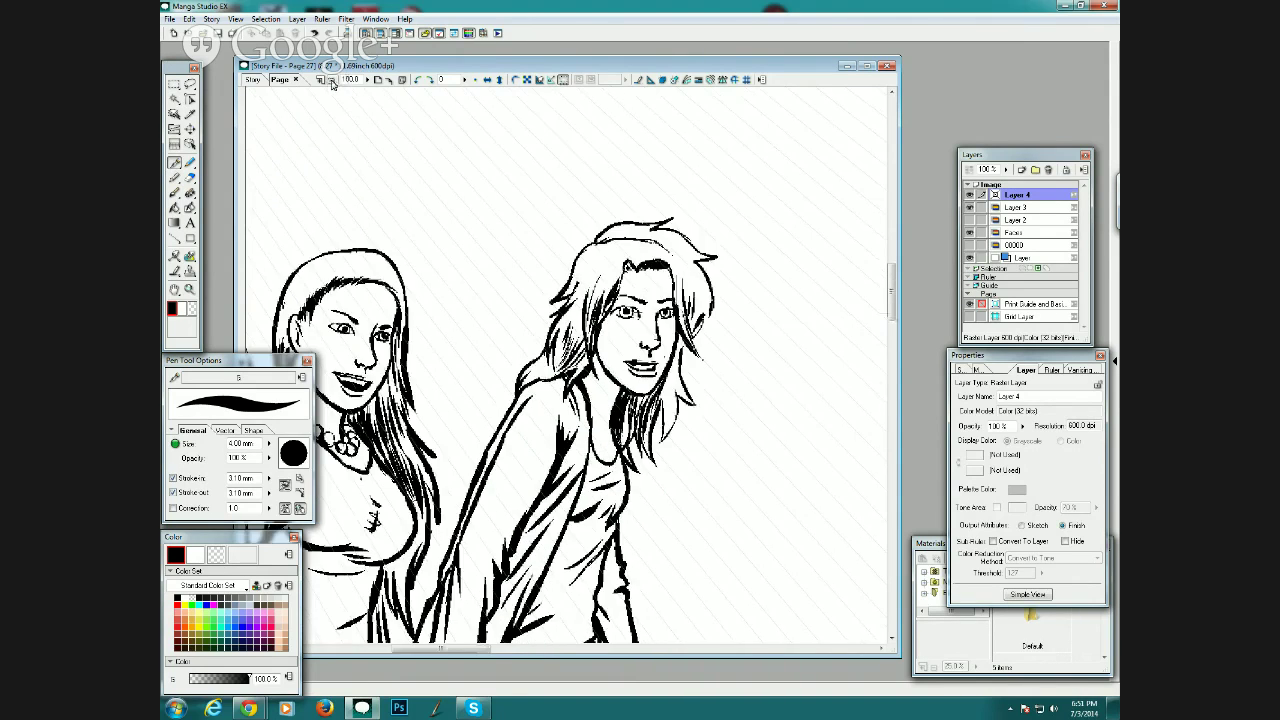
left_click(333, 79)
left_click(333, 79)
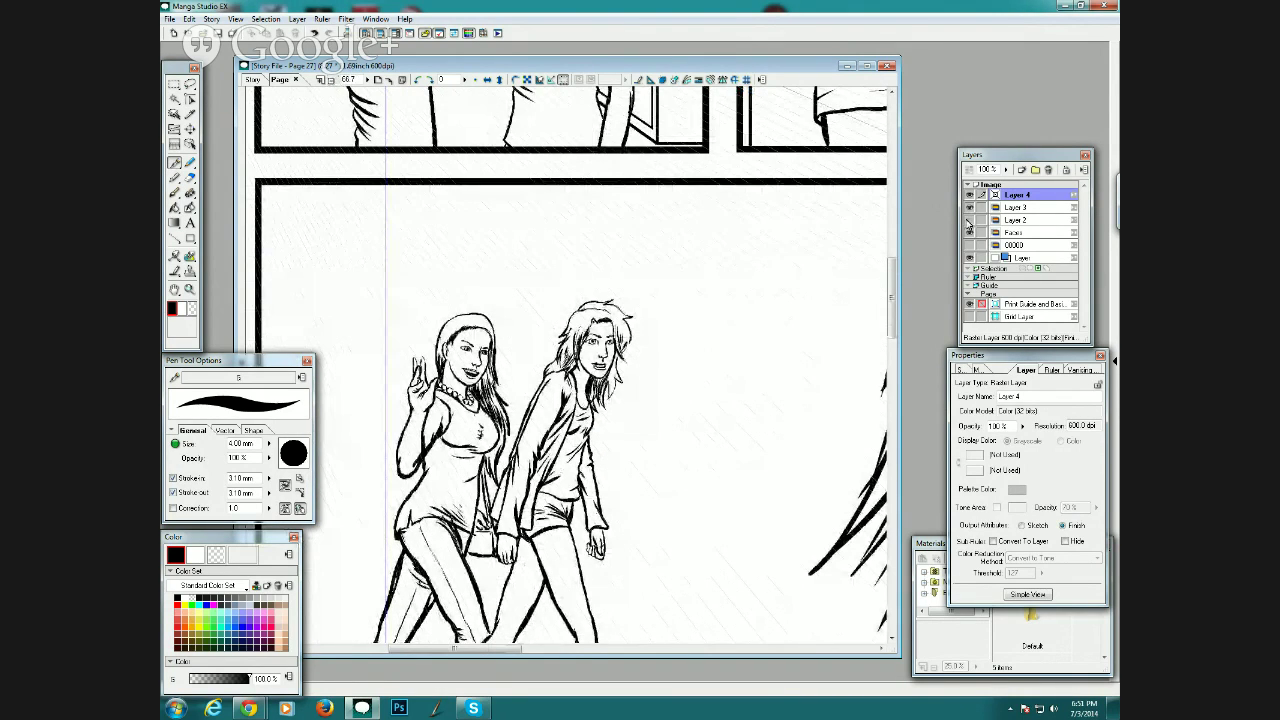
Show the sketch on Layer 2 and ink a short stroke on the waving woman's front shoe.
left_click(969, 220)
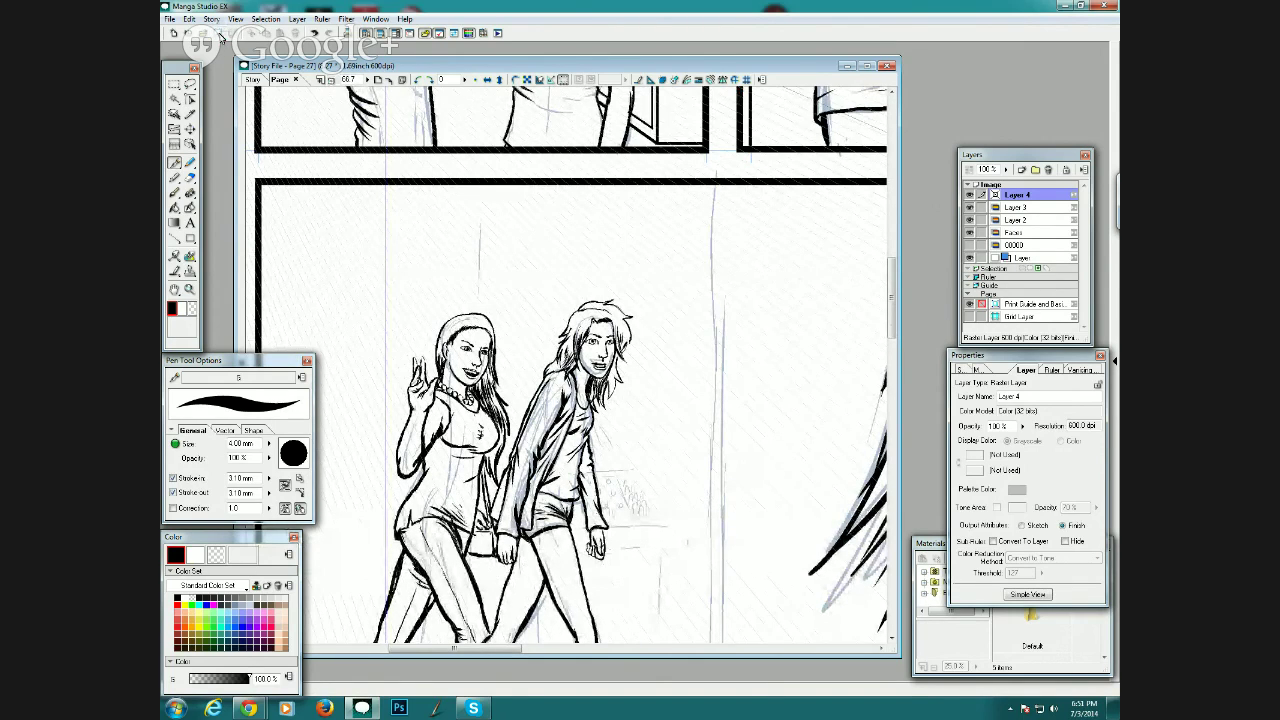
left_click_drag(891, 276, 891, 308)
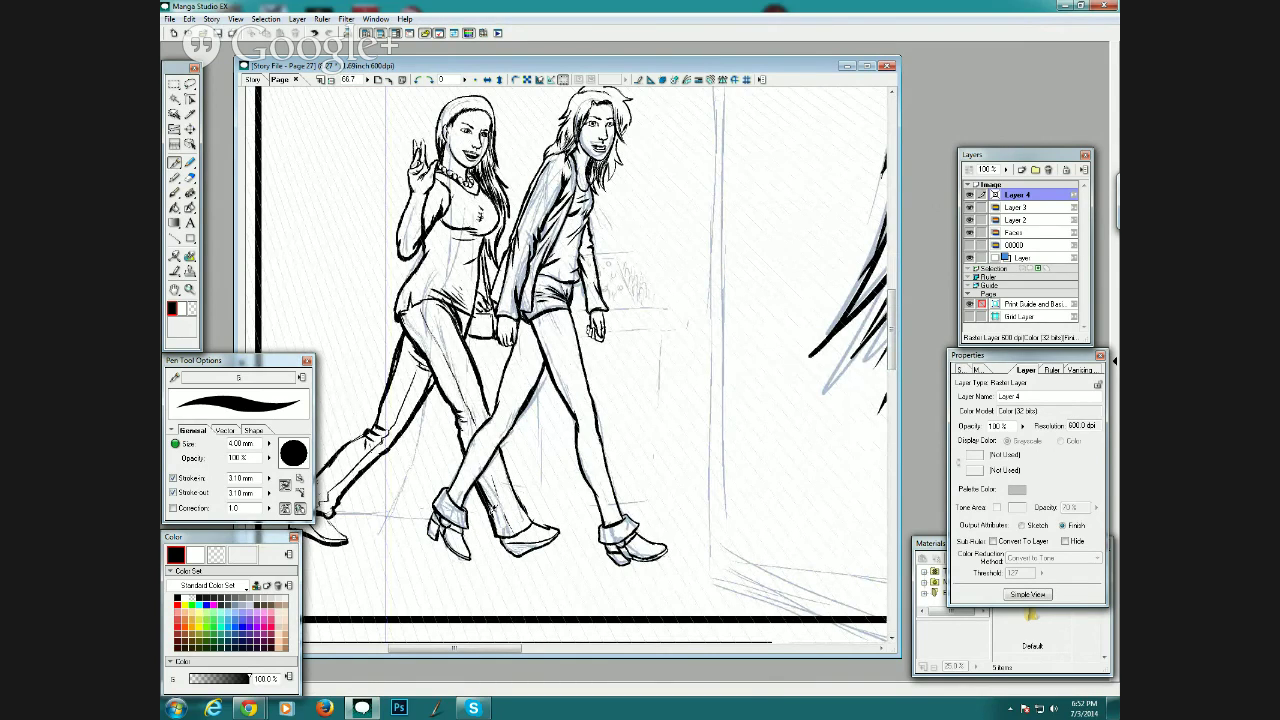
left_click_drag(502, 538, 514, 551)
left_click_drag(484, 649, 466, 649)
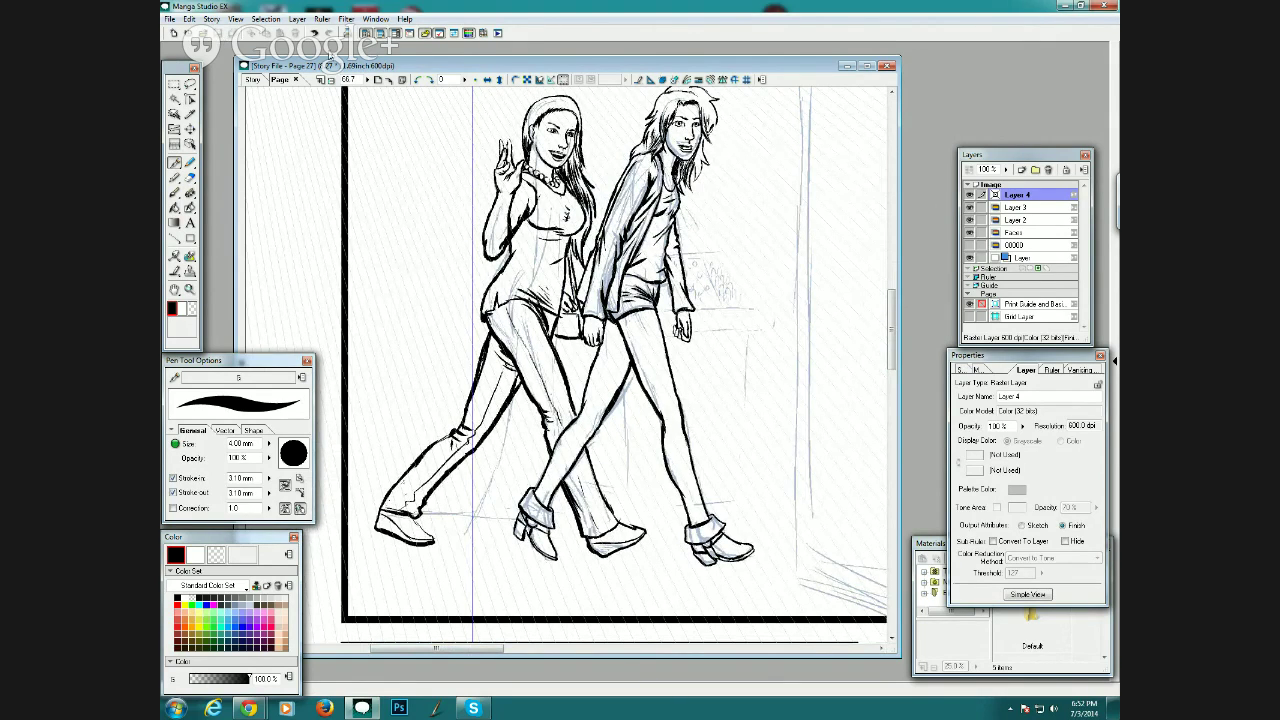
Move Layer 4's vanishing point onto the left border of the panel with the two walking women, keeping the existing auxiliary line settings.
left_click(331, 80)
left_click(331, 80)
left_click(331, 80)
left_click(331, 80)
left_click(331, 80)
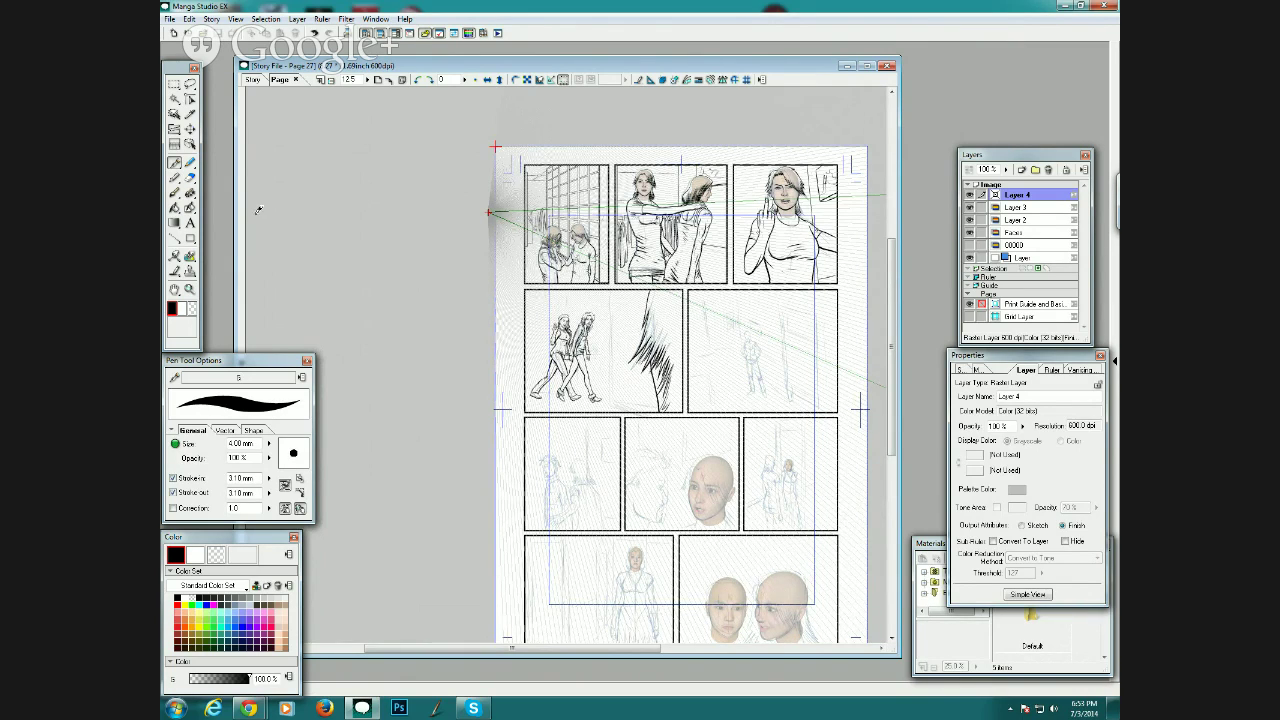
key("Tab")
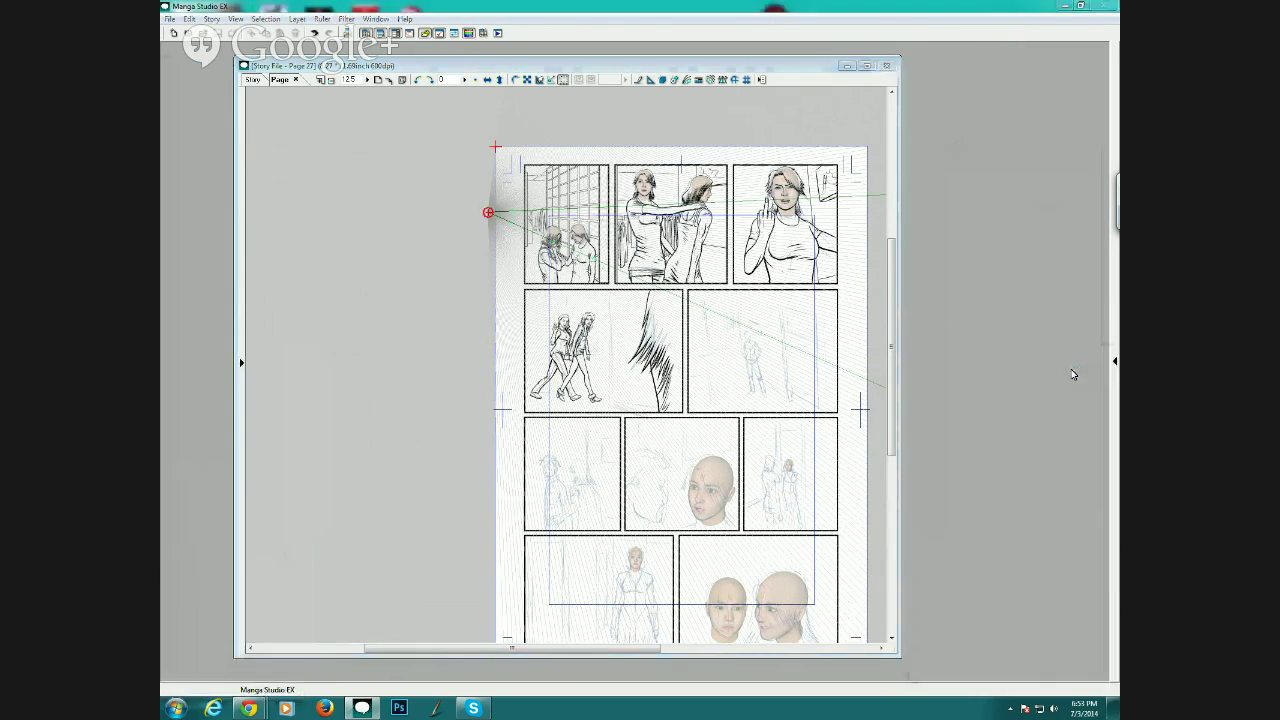
double_click(487, 212)
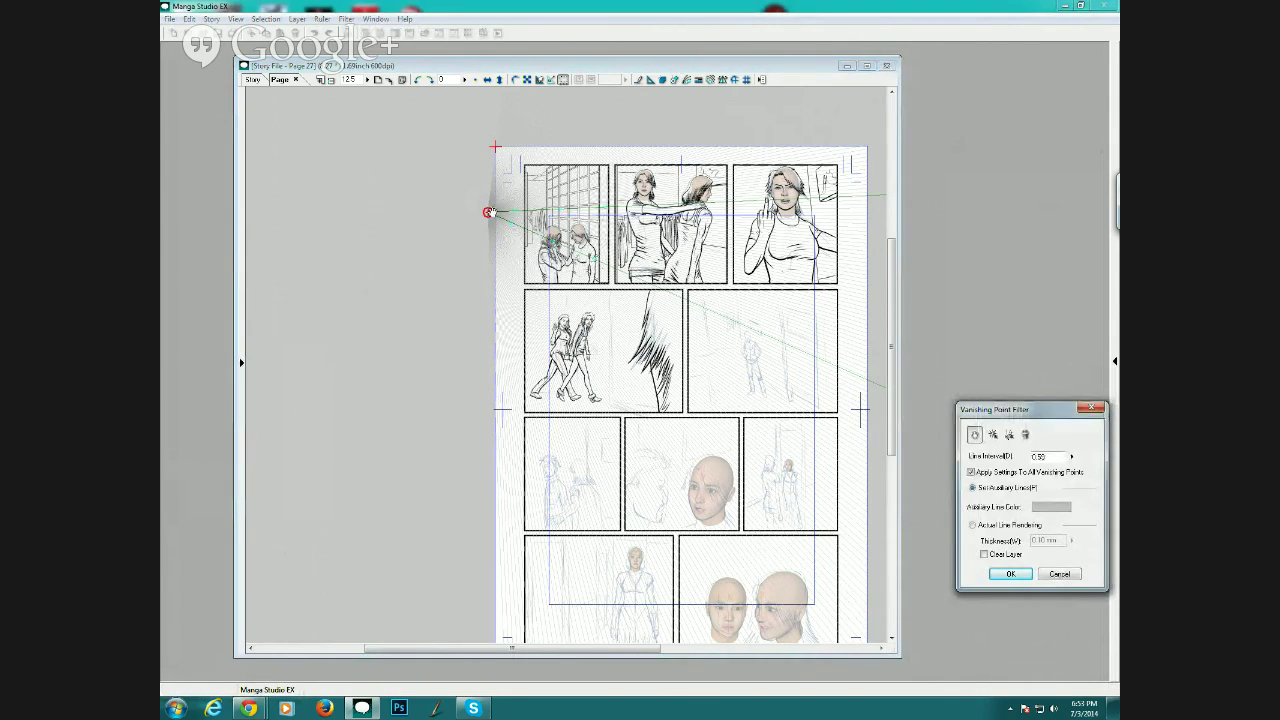
mouse_move(484, 210)
left_mouse_down()
mouse_move(494, 294)
mouse_move(522, 344)
left_mouse_up()
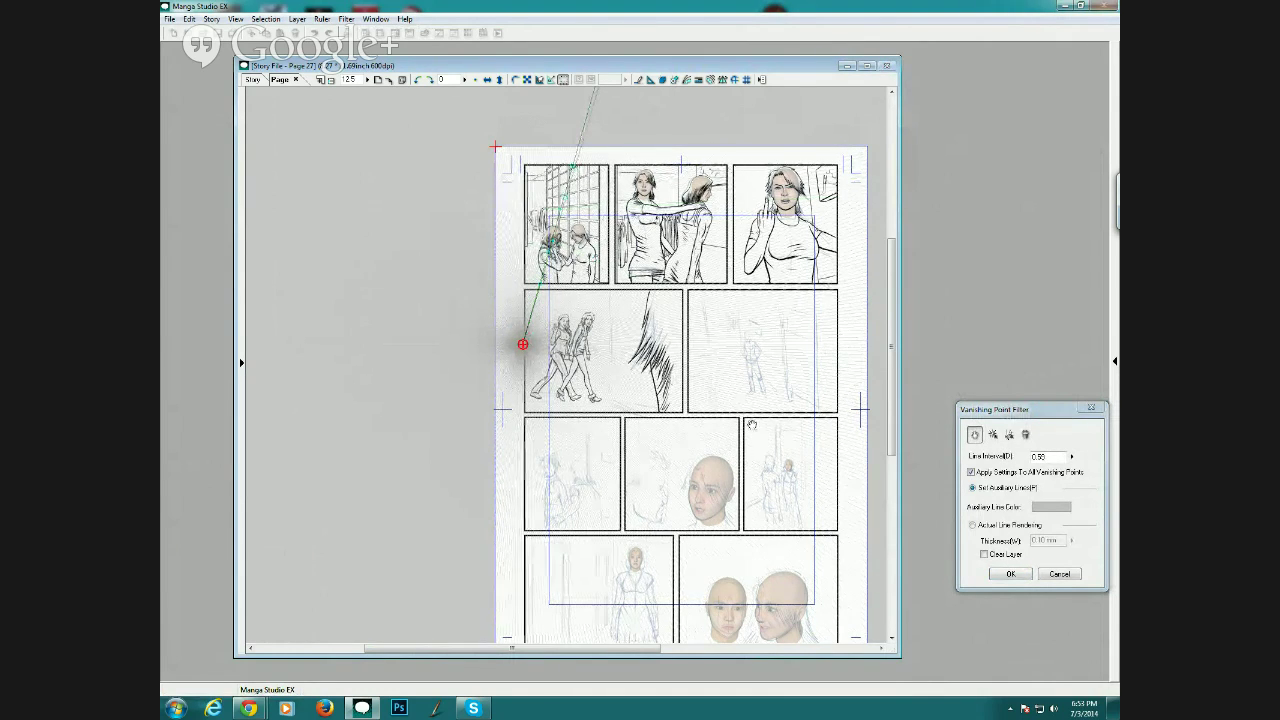
left_click(1010, 573)
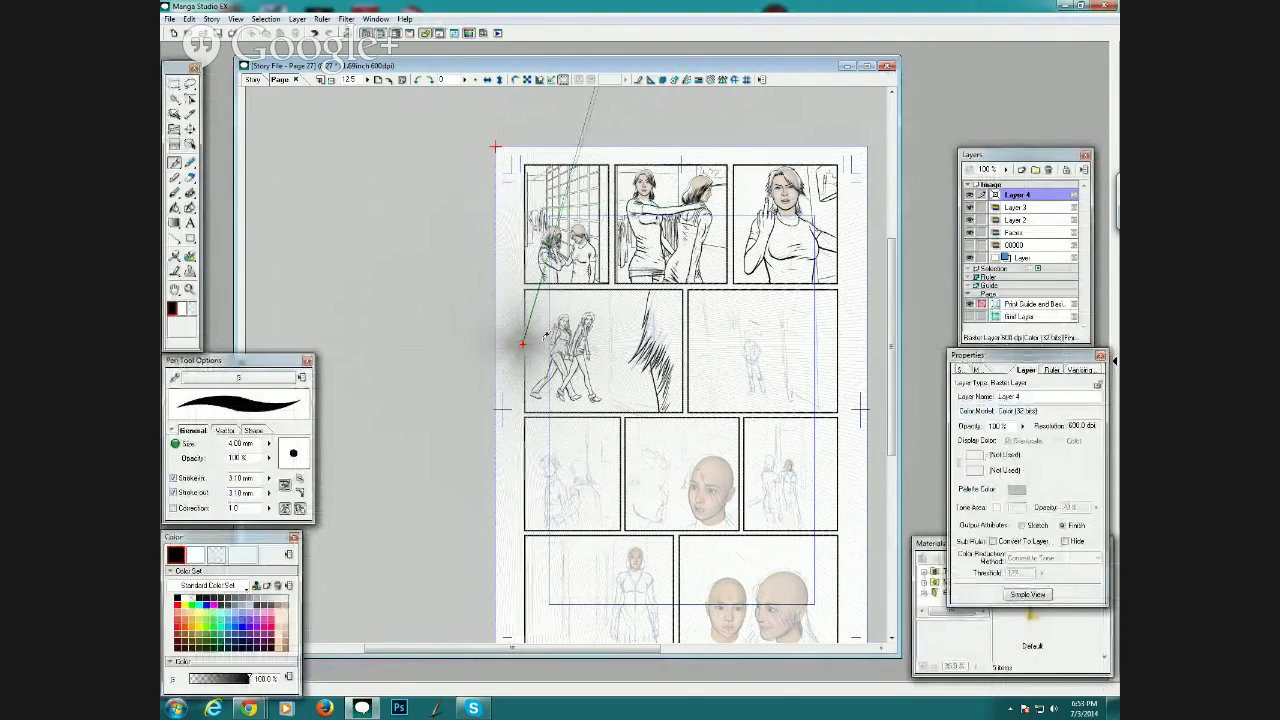
Frame the walking women's panel and add a new 600 dpi, 32-bit color raster layer above Layer 4.
left_click(189, 289)
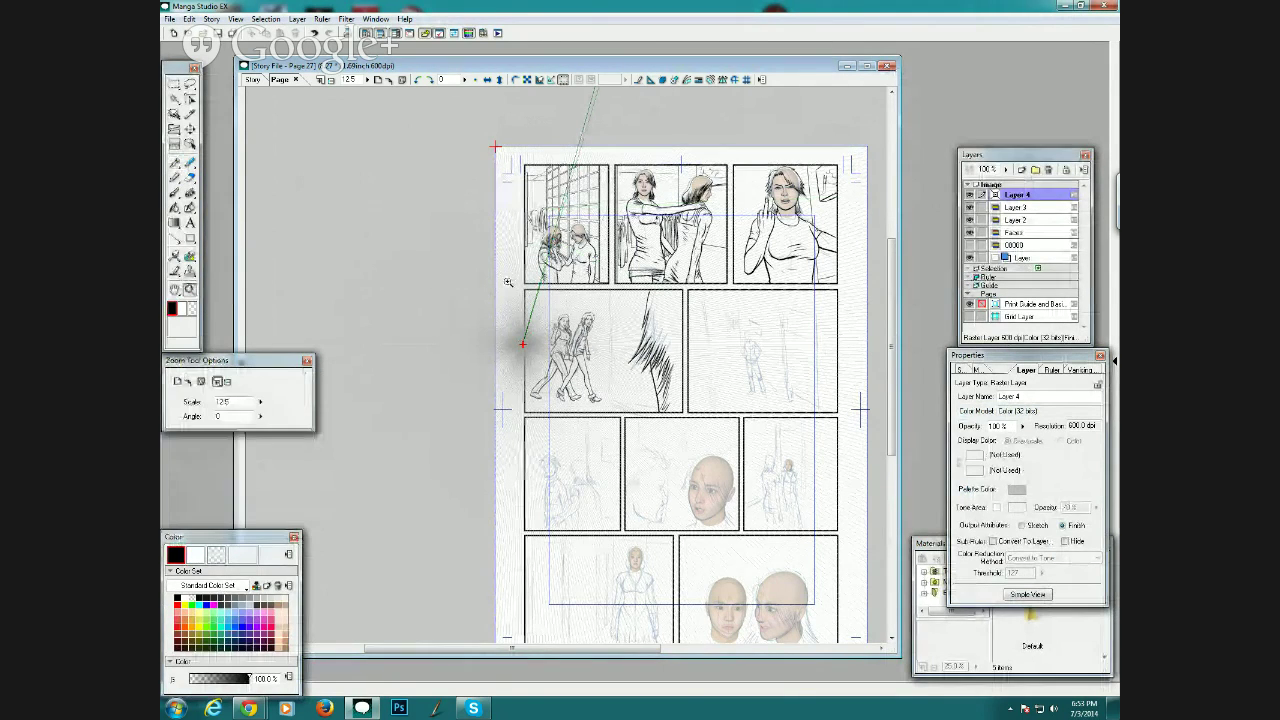
left_click_drag(508, 282, 689, 419)
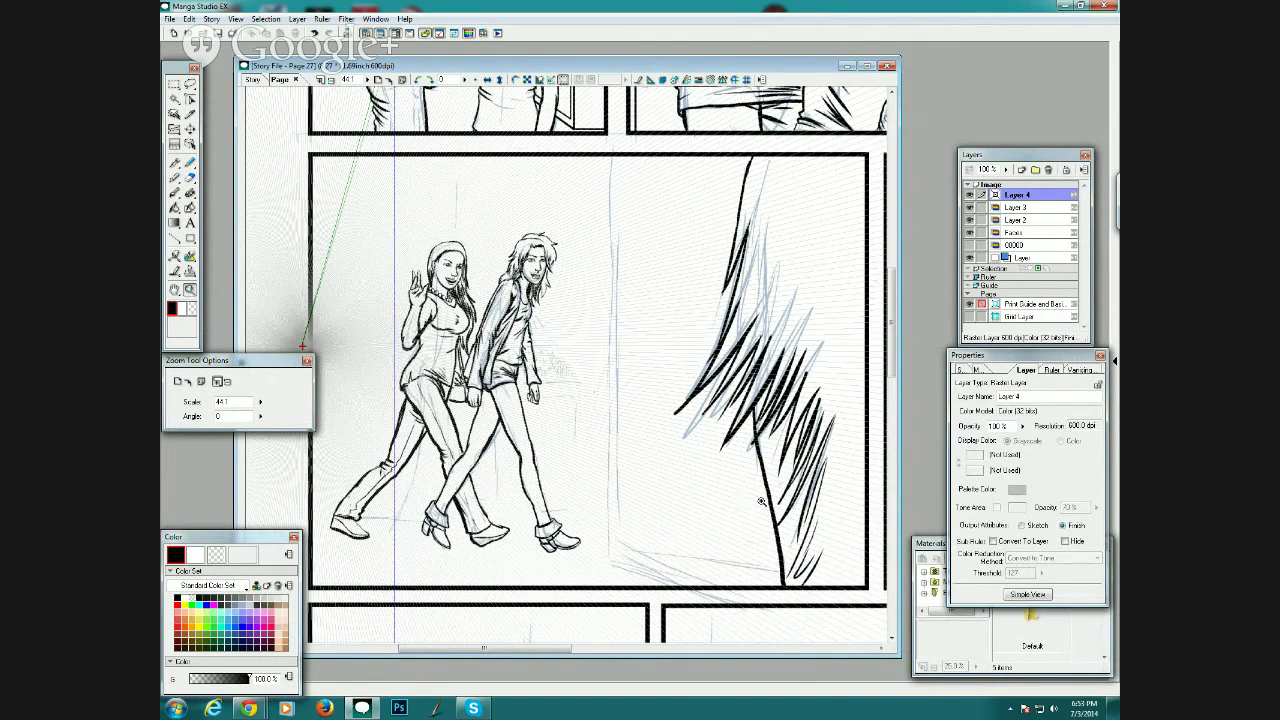
left_click(190, 239)
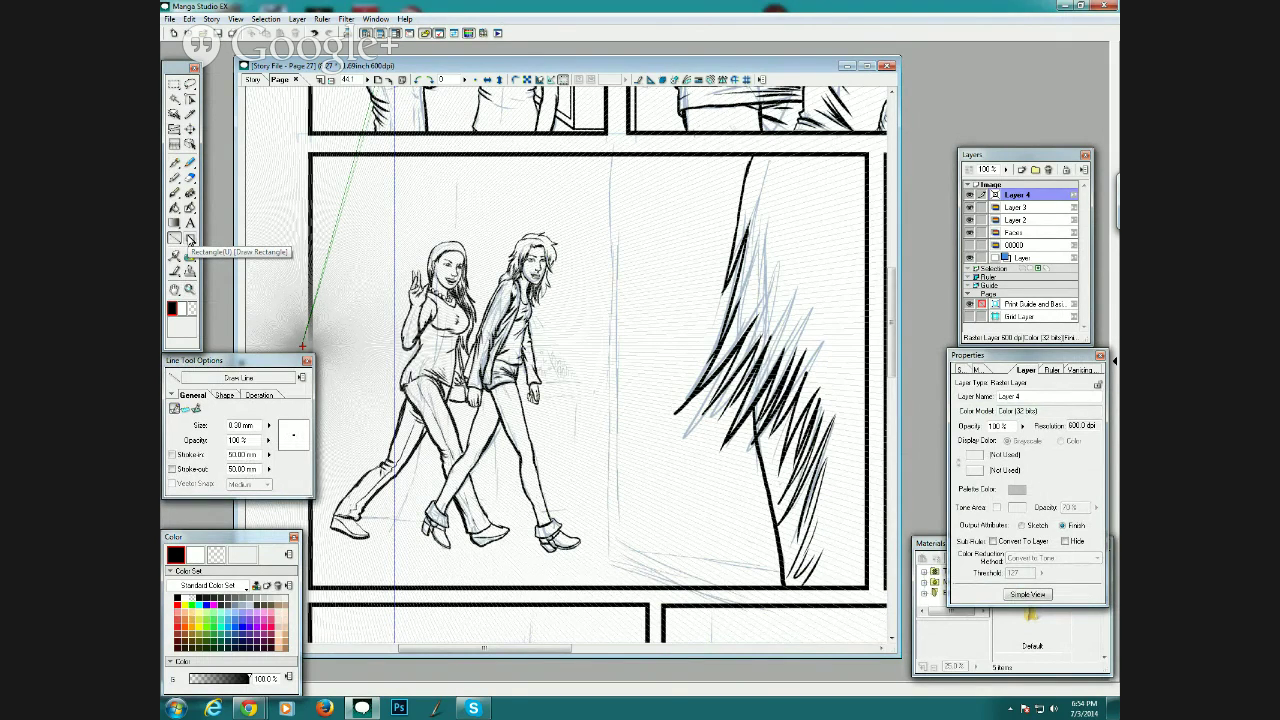
left_click(1019, 171)
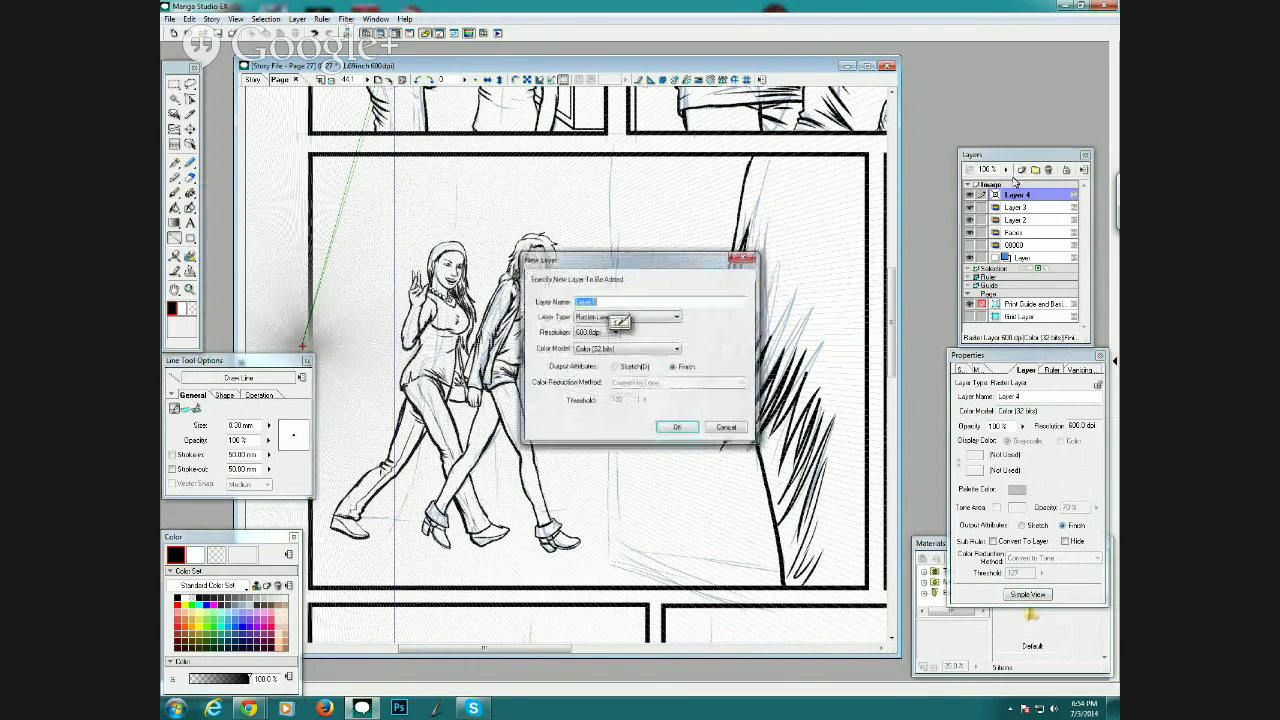
key("Return")
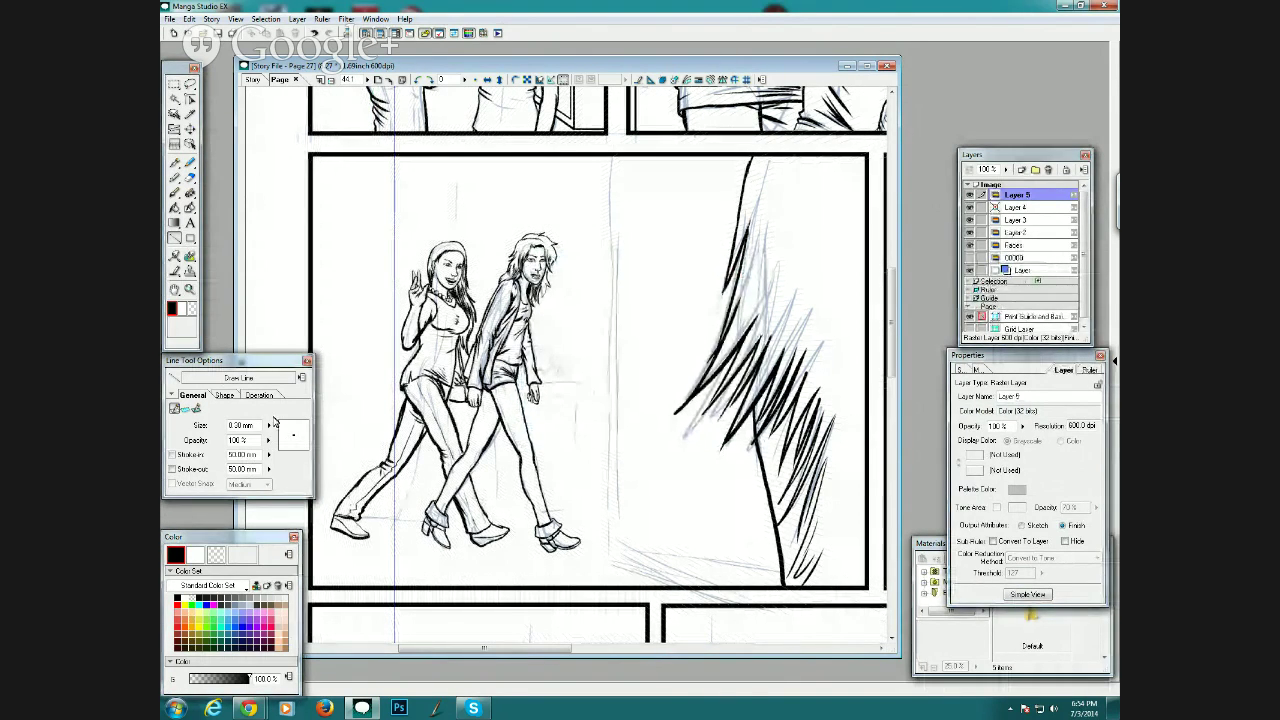
Draw a 0.50 mm horizontal floor line from the panel's left border to behind the two women's legs.
left_click(268, 425)
left_click(278, 401)
left_click(278, 401)
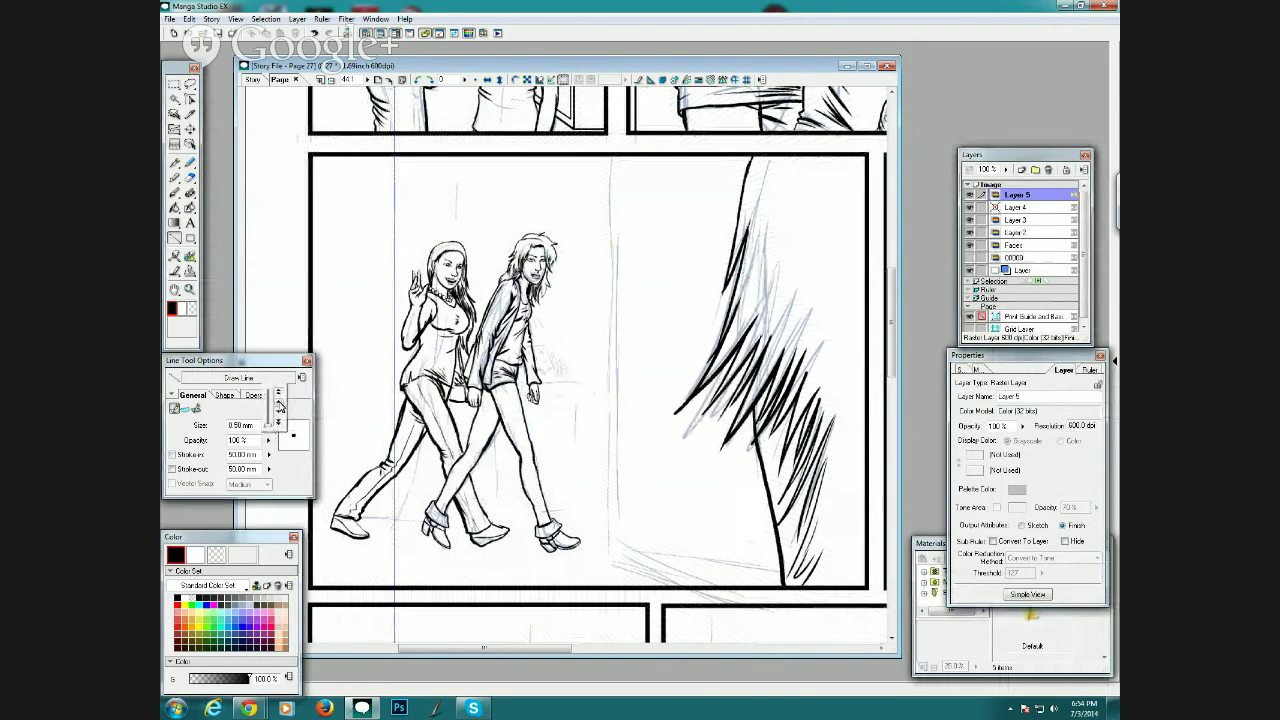
left_click_drag(312, 512, 497, 512)
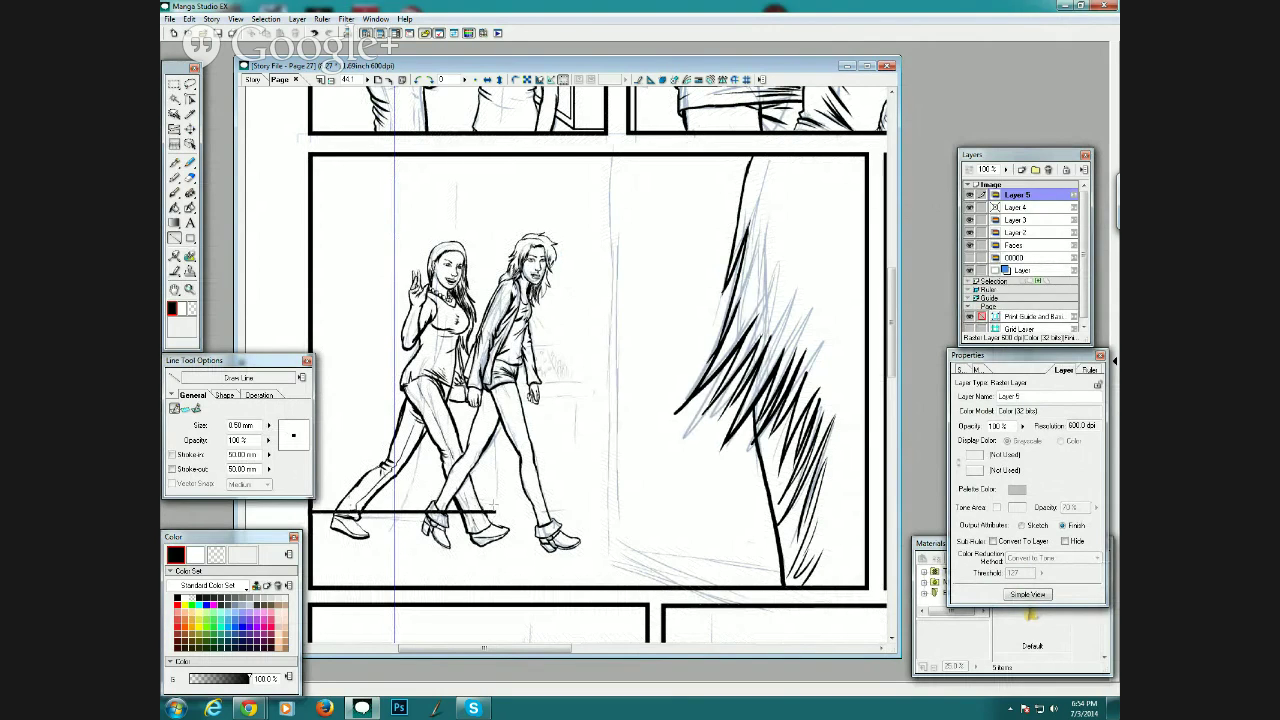
Draw a 0.30 mm vertical wall line from the floor line's right end up to the panel's top border and switch to the Pen tool.
left_click(270, 426)
left_click(281, 415)
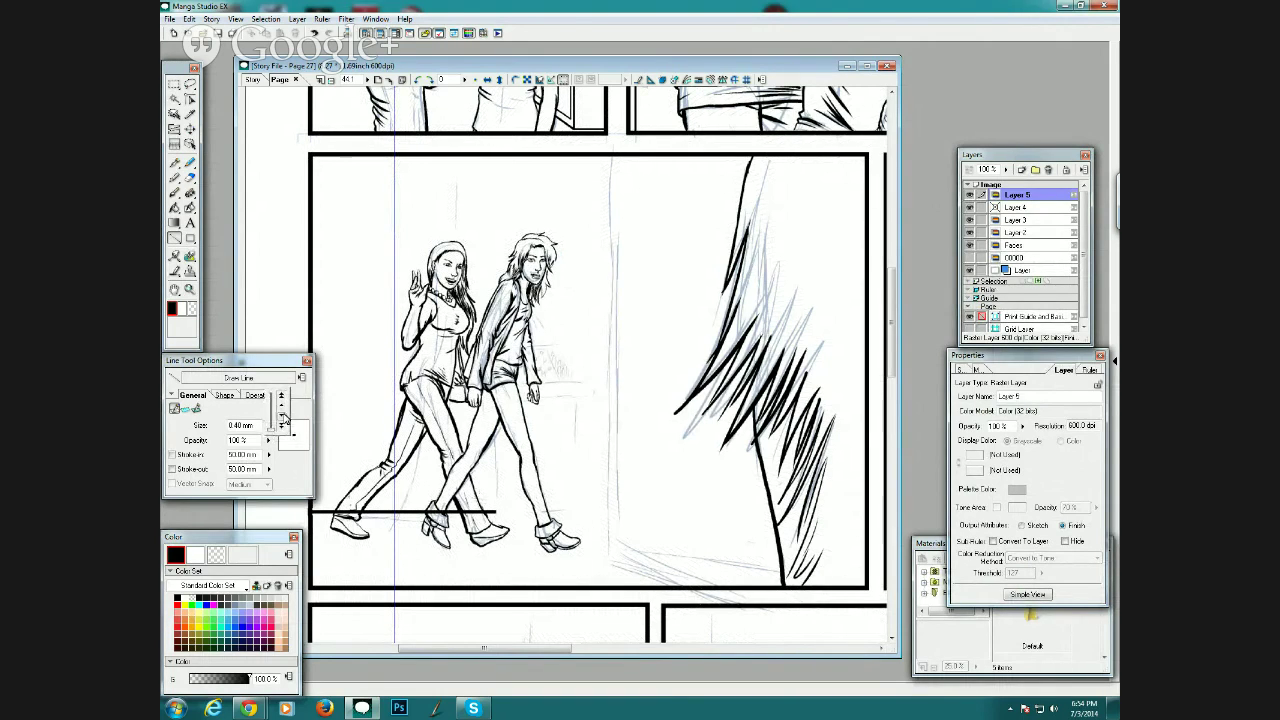
left_click(281, 415)
left_click_drag(493, 512, 497, 161)
left_click(175, 163)
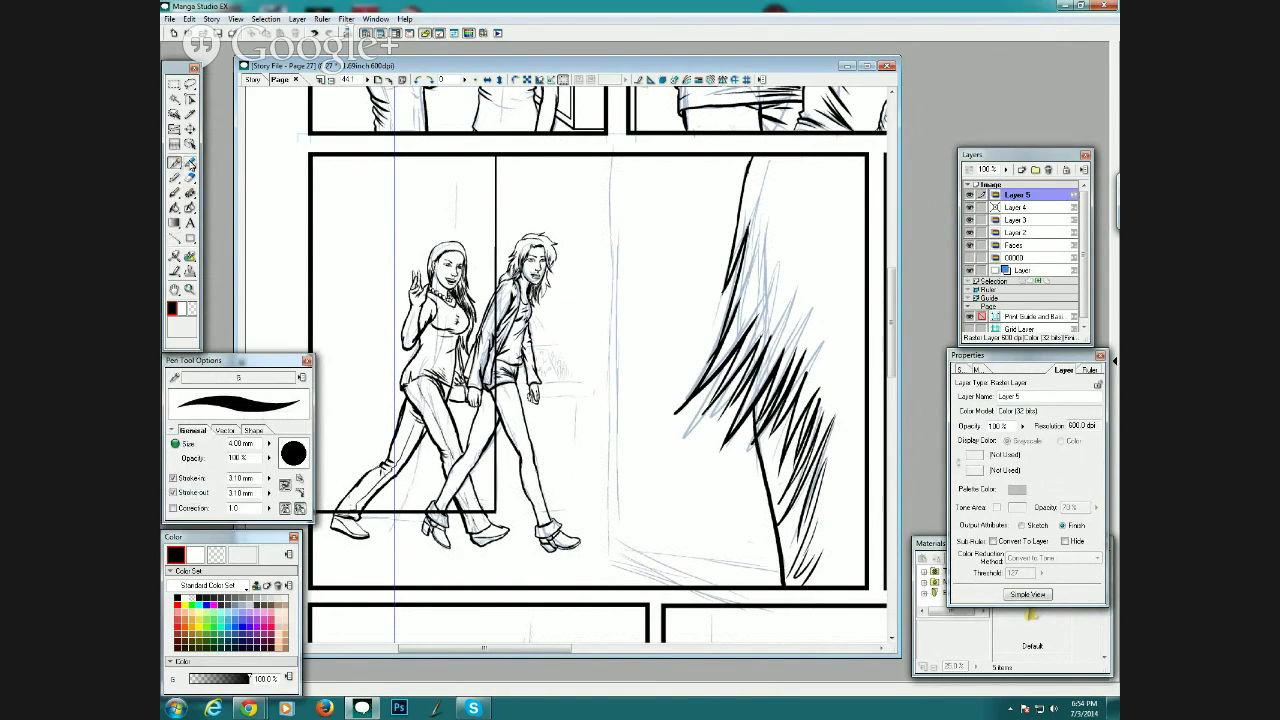
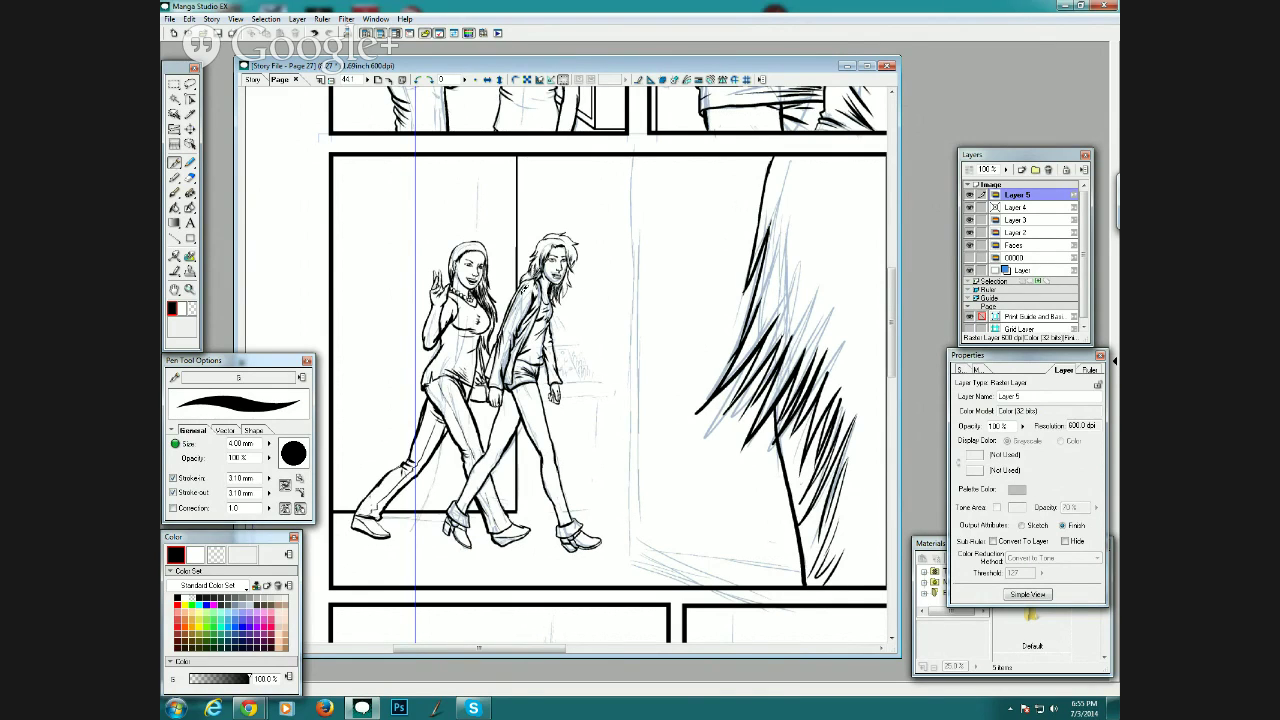
On Layer 4, draw a 0.50 mm perspective floor line down to the panel's bottom border, beside the large foreground figure.
left_click(1020, 206)
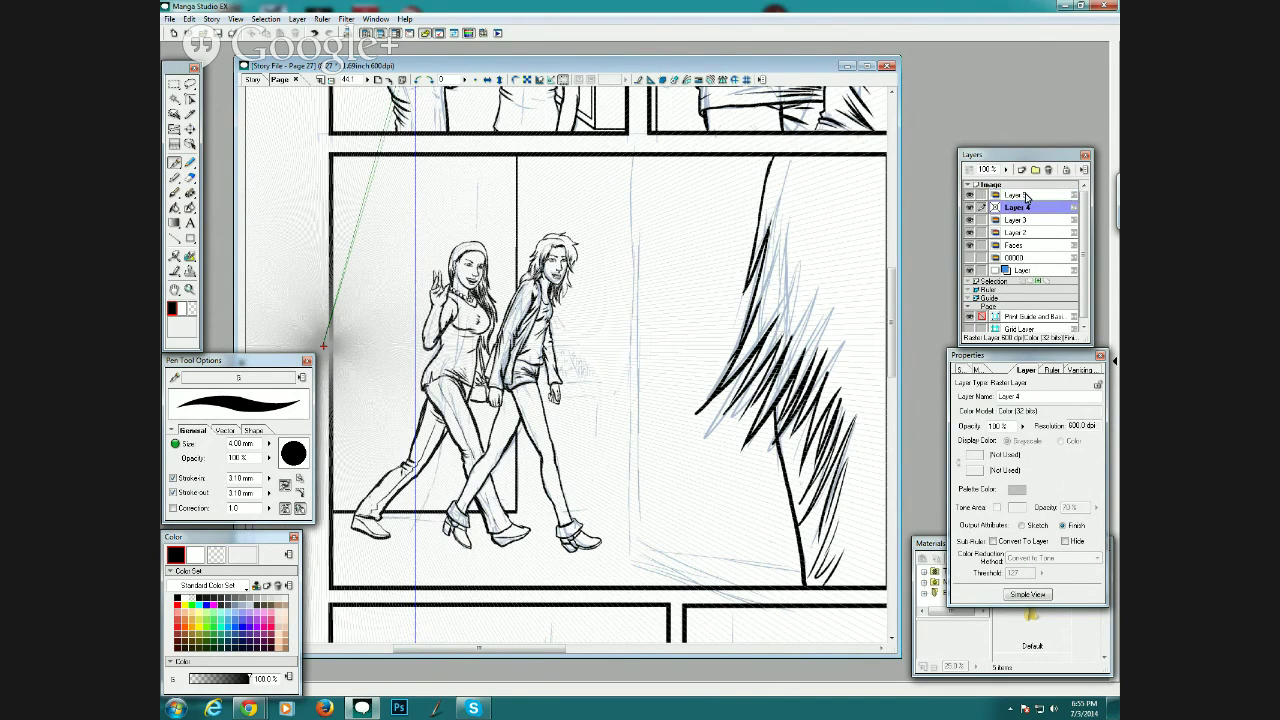
left_click(175, 238)
left_click(269, 425)
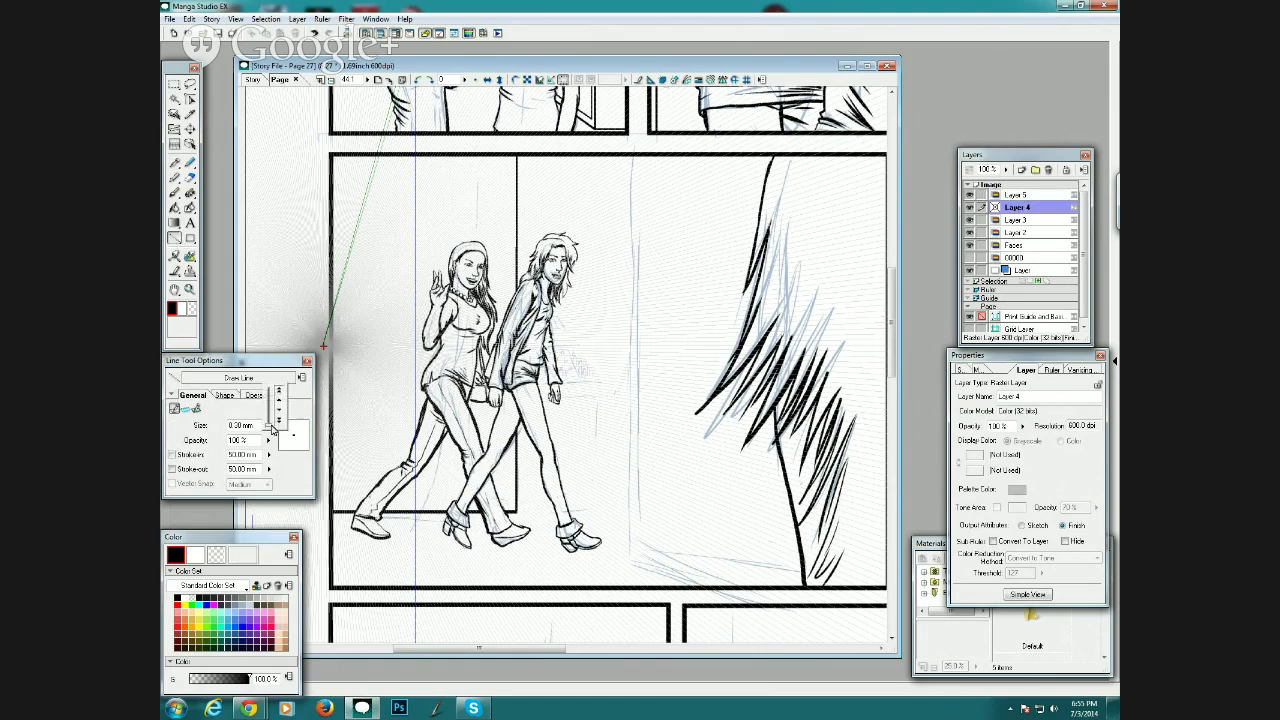
left_click(279, 398)
left_click_drag(710, 549, 777, 585)
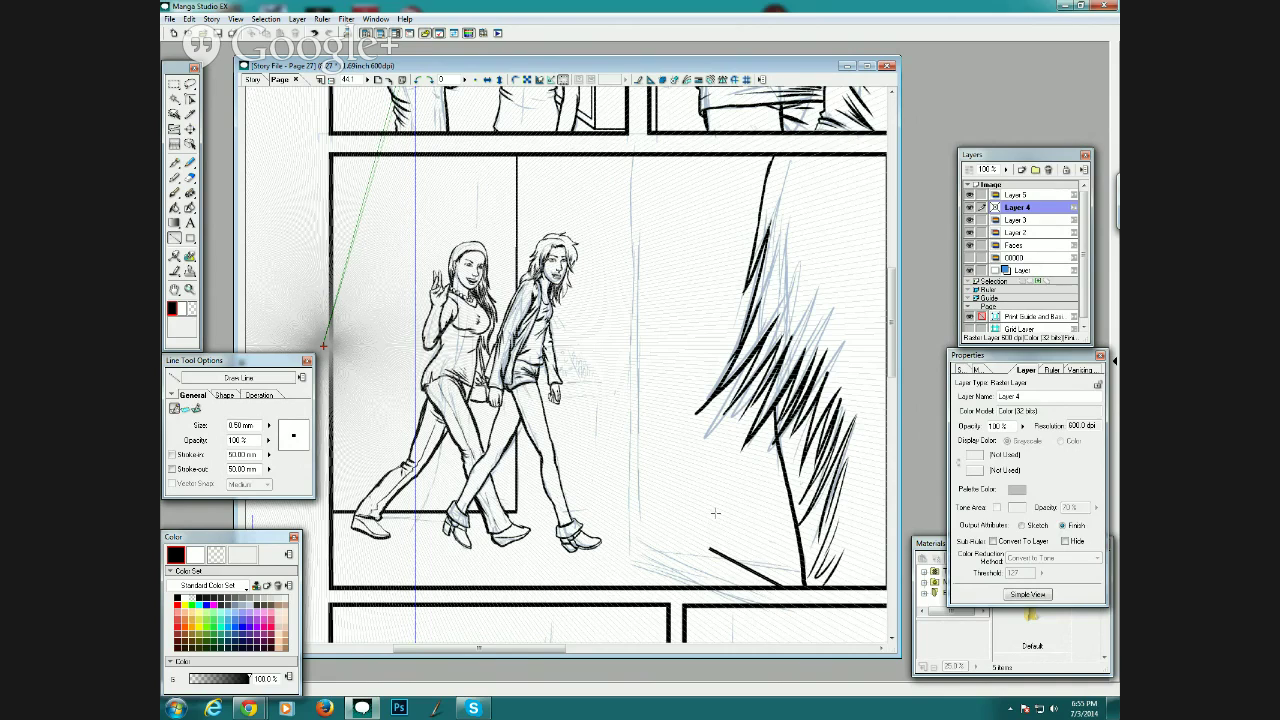
Draw a 0.30 mm vertical wall line from the perspective floor line to the panel's top border and trim the floor line's overhang.
left_click(269, 425)
left_click(280, 412)
left_click_drag(728, 556, 728, 154)
left_click_drag(728, 154, 728, 154)
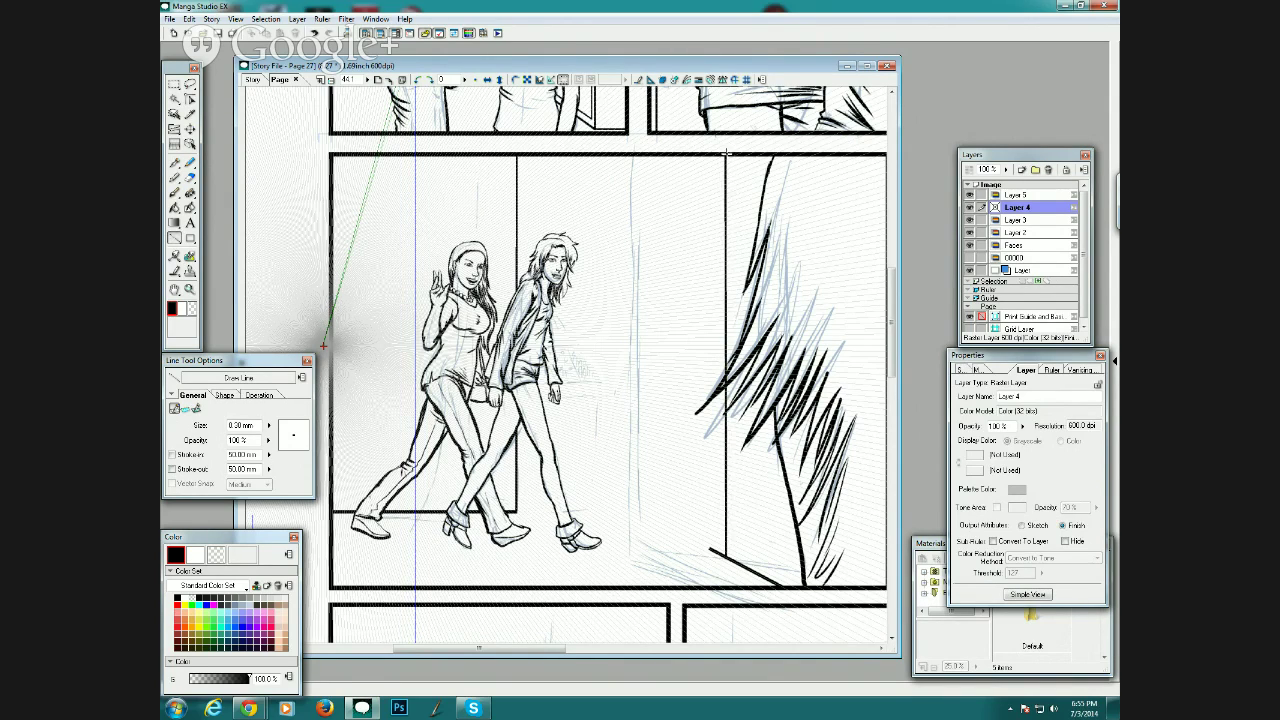
key("p")
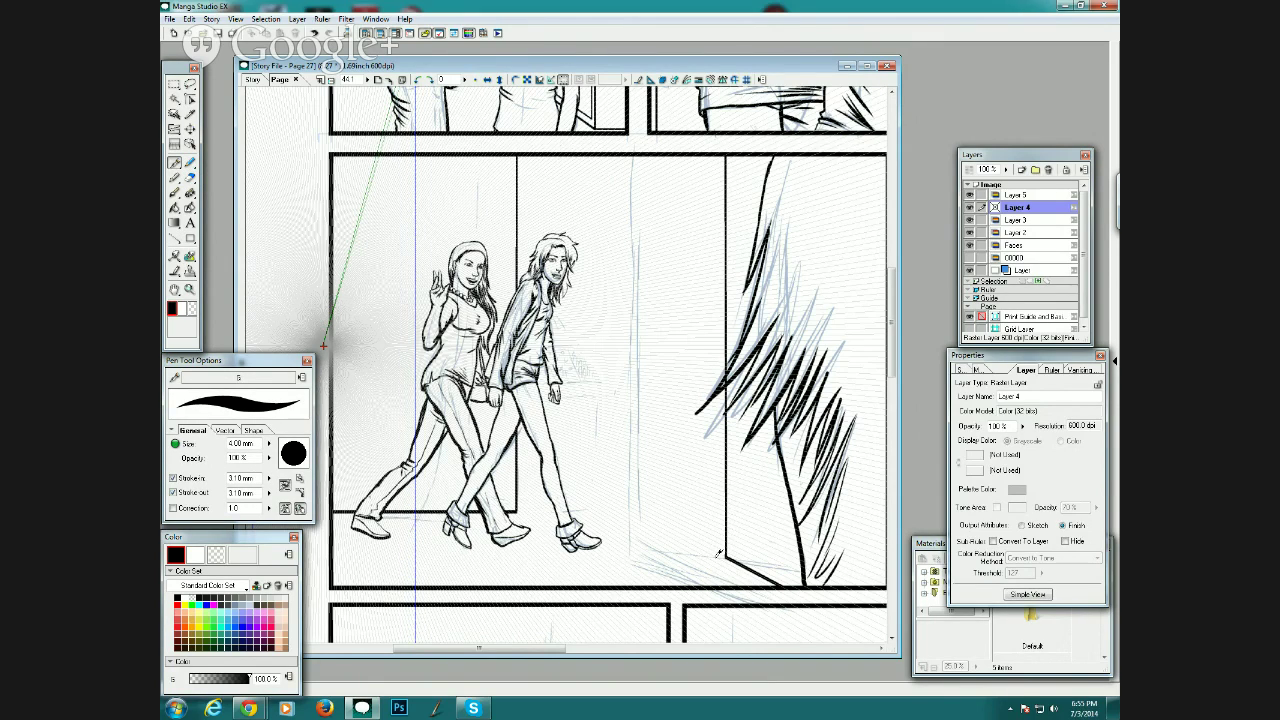
key("u")
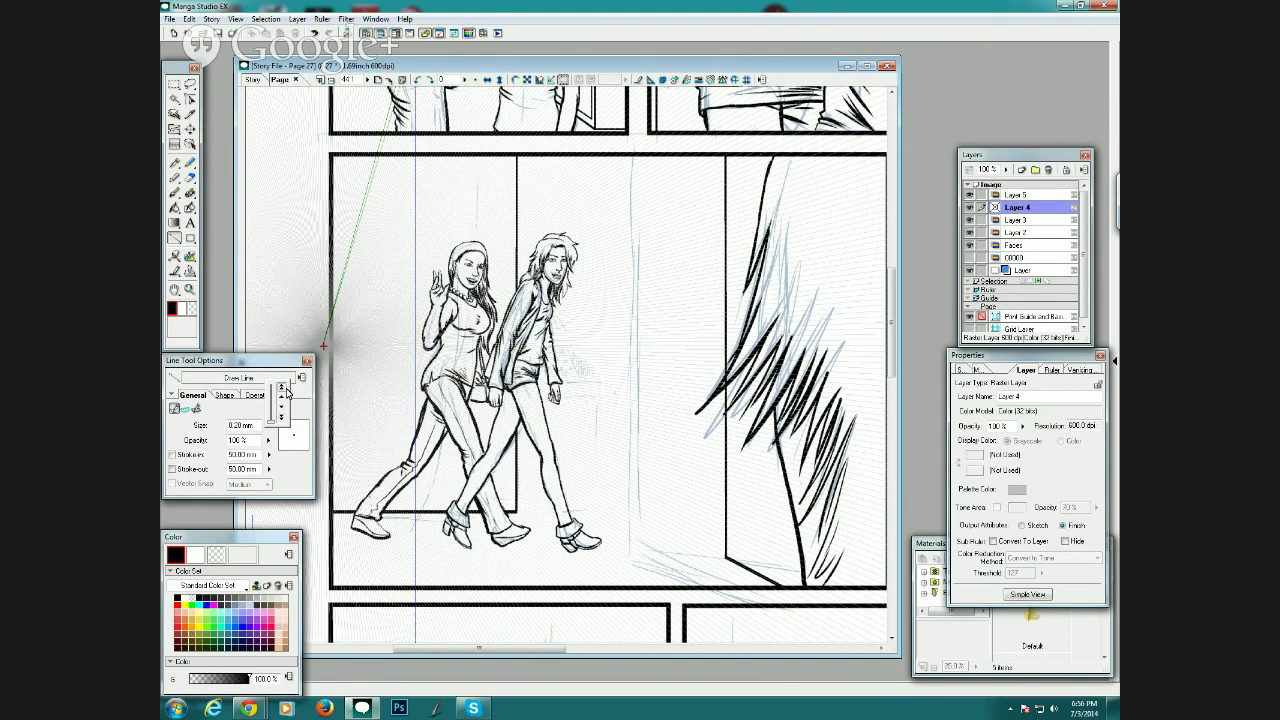
Ink spiky pen hatching strokes along the right side of the large foreground shape, from its middle down to near the bottom border.
left_click(187, 166)
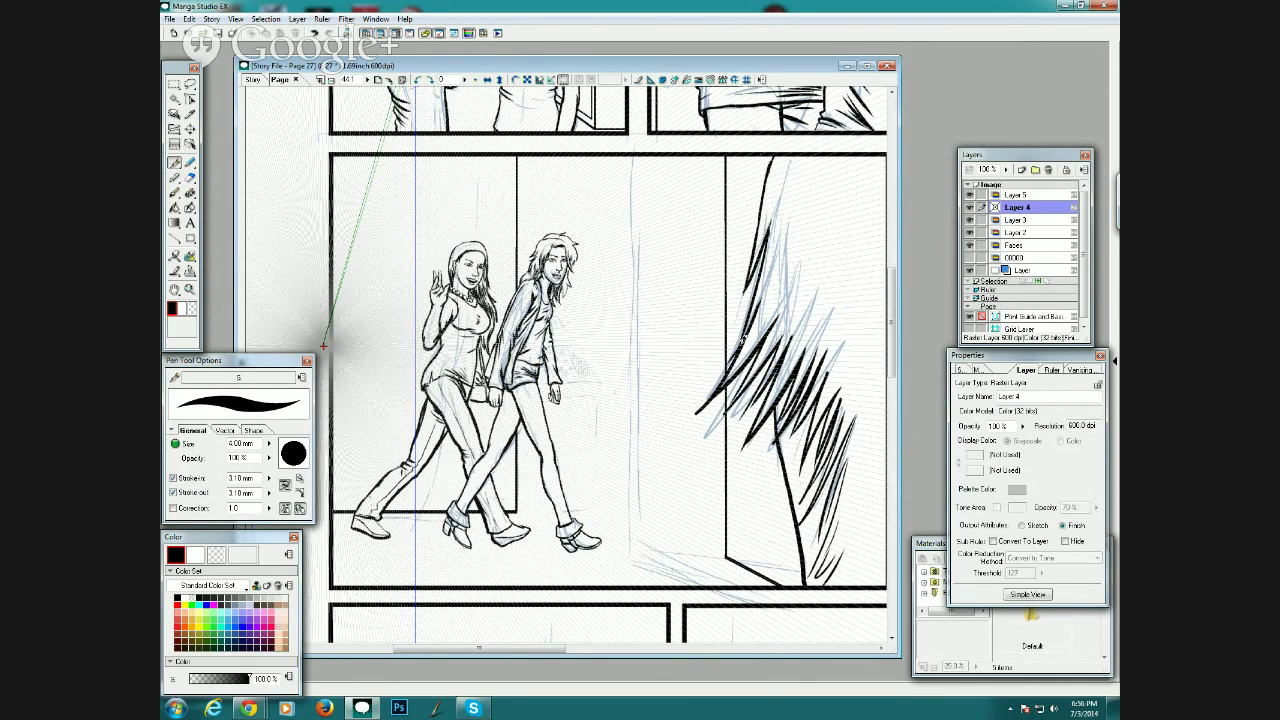
left_click_drag(790, 366, 821, 297)
left_click_drag(551, 649, 583, 649)
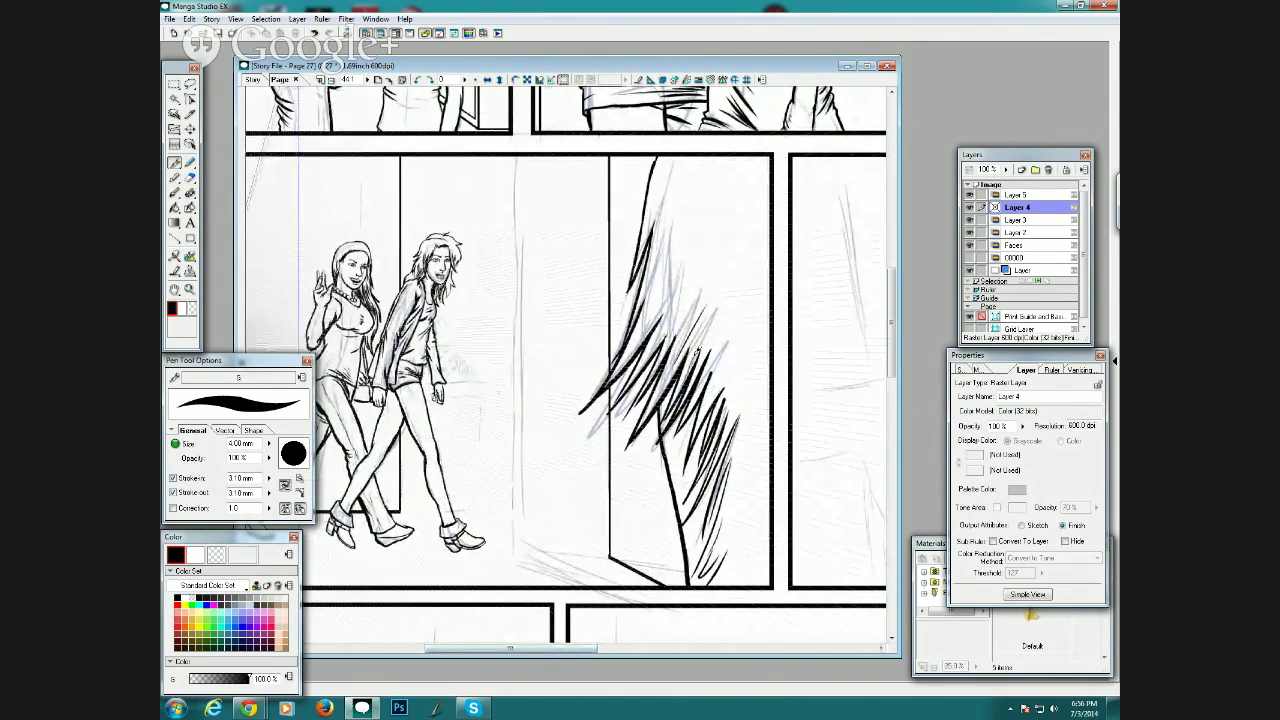
mouse_move(689, 363)
left_mouse_down()
mouse_move(716, 300)
mouse_move(729, 301)
left_mouse_up()
left_click_drag(694, 394, 740, 315)
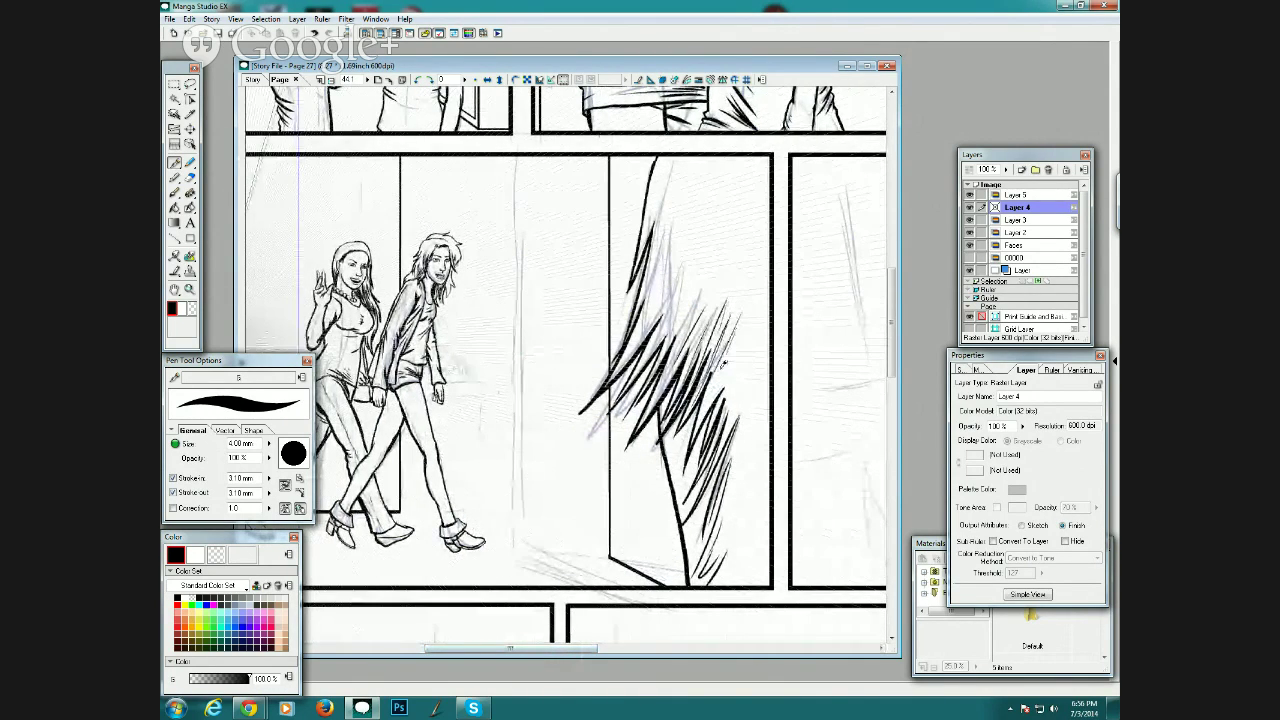
left_click_drag(696, 436, 741, 323)
mouse_move(712, 398)
left_mouse_down()
mouse_move(749, 325)
mouse_move(752, 345)
left_mouse_up()
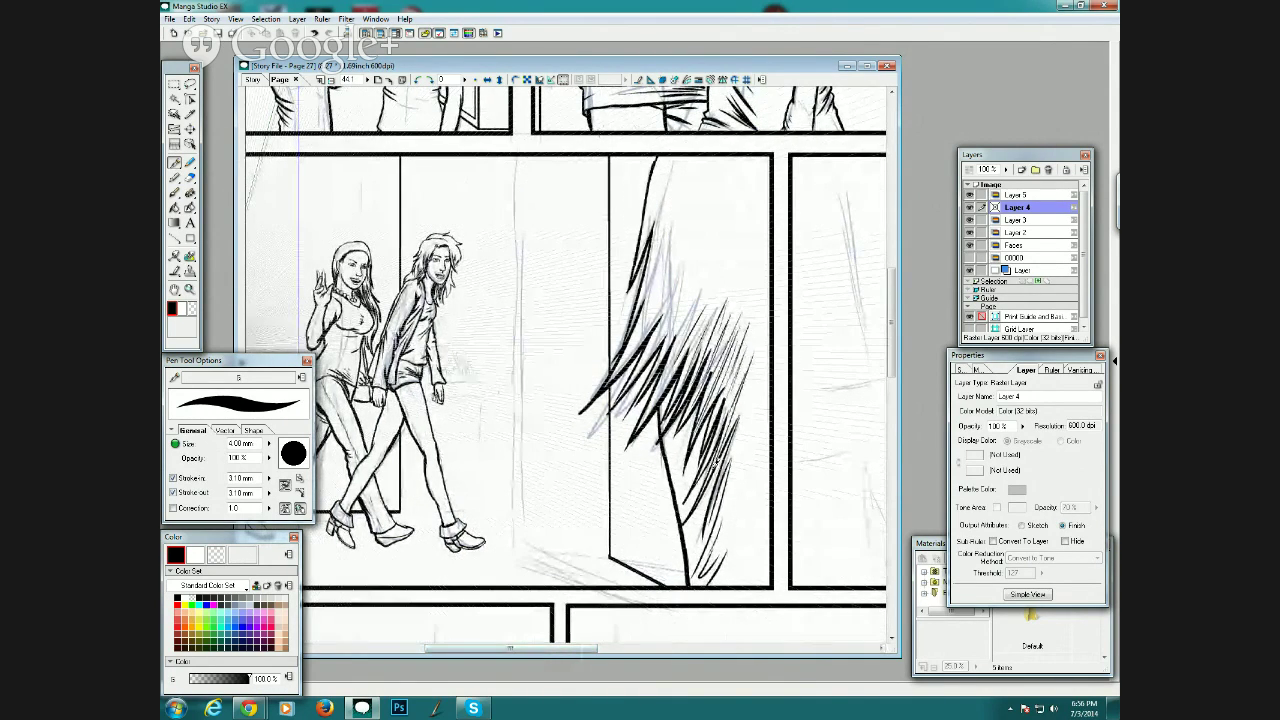
mouse_move(709, 472)
left_mouse_down()
mouse_move(596, 387)
mouse_move(748, 391)
left_mouse_up()
left_click_drag(706, 512, 756, 400)
left_click_drag(710, 546, 744, 452)
left_click_drag(720, 520, 754, 436)
mouse_move(708, 556)
left_mouse_down()
mouse_move(748, 474)
mouse_move(752, 498)
left_mouse_up()
left_click_drag(722, 576, 748, 538)
mouse_move(742, 560)
left_mouse_down()
mouse_move(764, 506)
mouse_move(760, 518)
left_mouse_up()
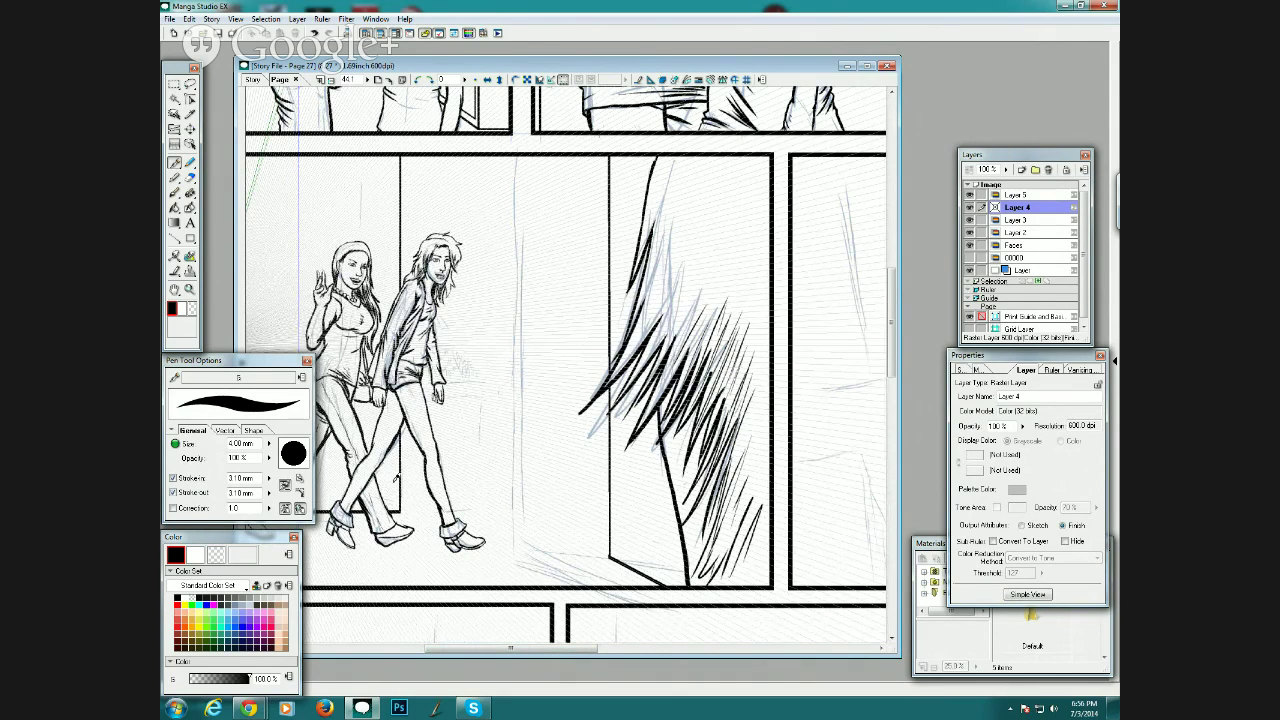
Draw 0.15 mm inner frame lines beside the right wall's vertical and floor edges and perspective crossbars inside, undoing a stray line.
left_click_drag(479, 650, 453, 650)
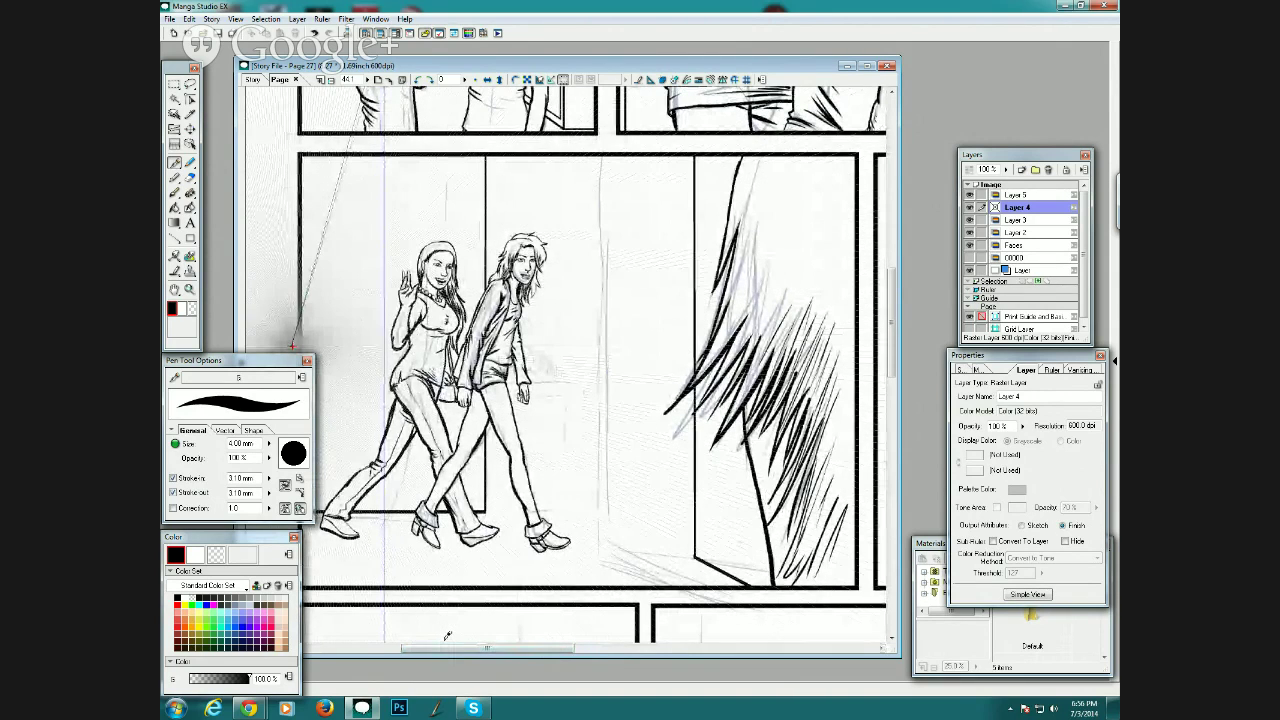
left_click(176, 238)
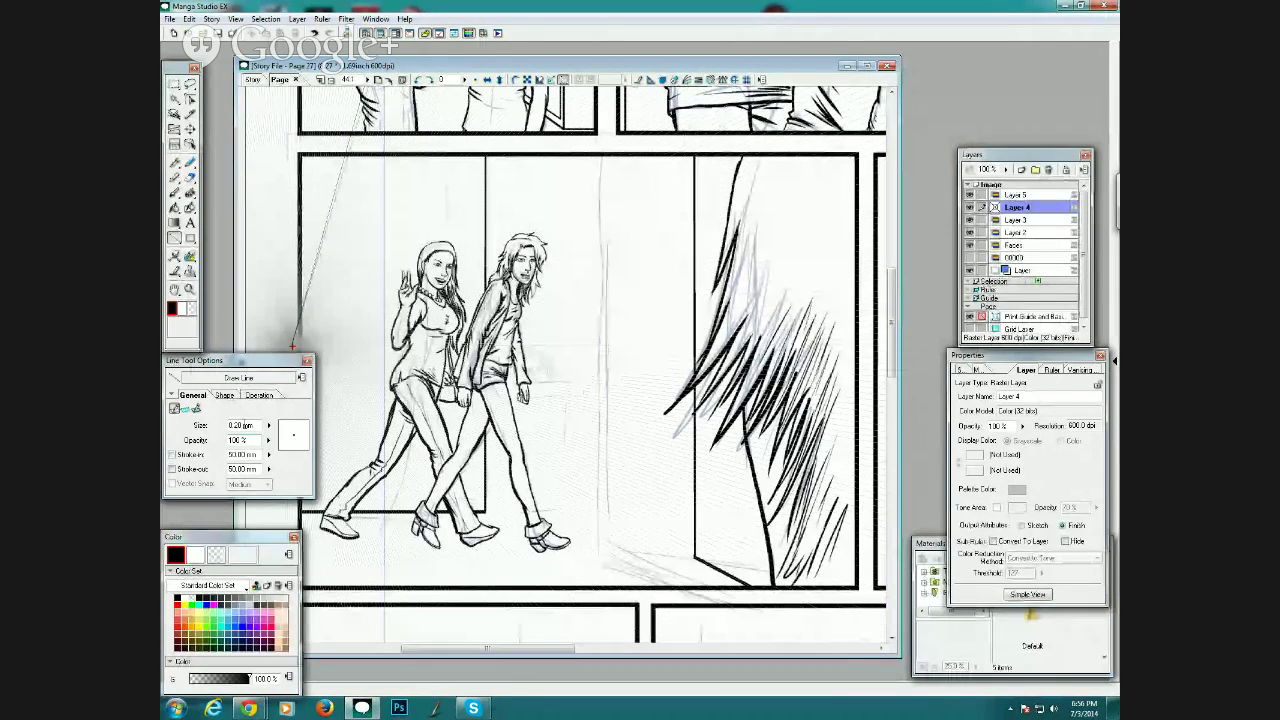
double_click(238, 425)
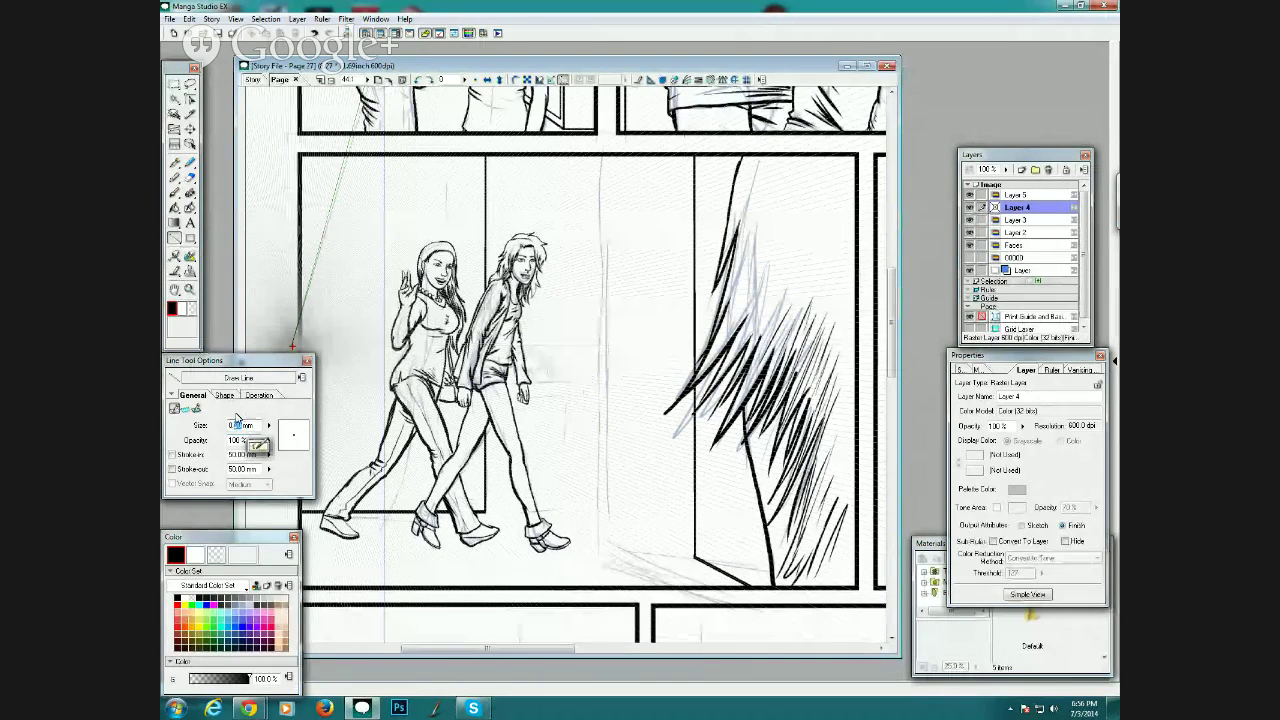
type("15")
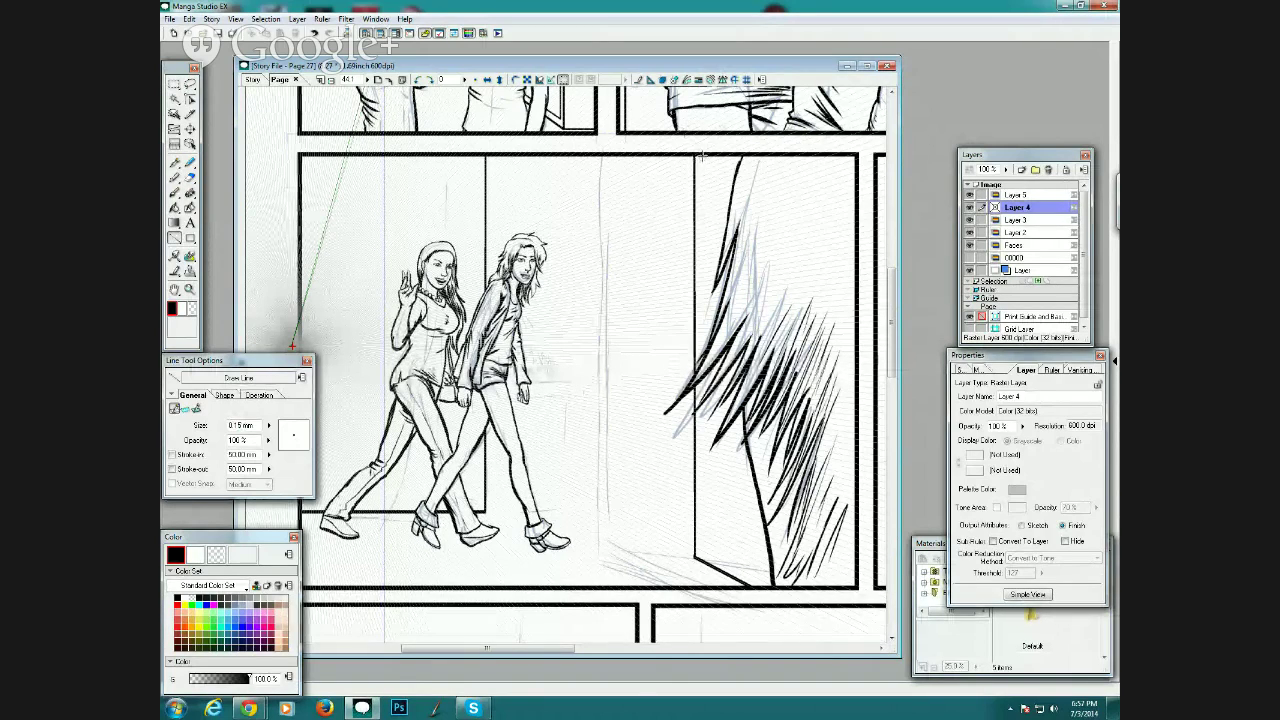
mouse_move(698, 167)
left_mouse_down()
mouse_move(700, 550)
mouse_move(772, 586)
left_mouse_up()
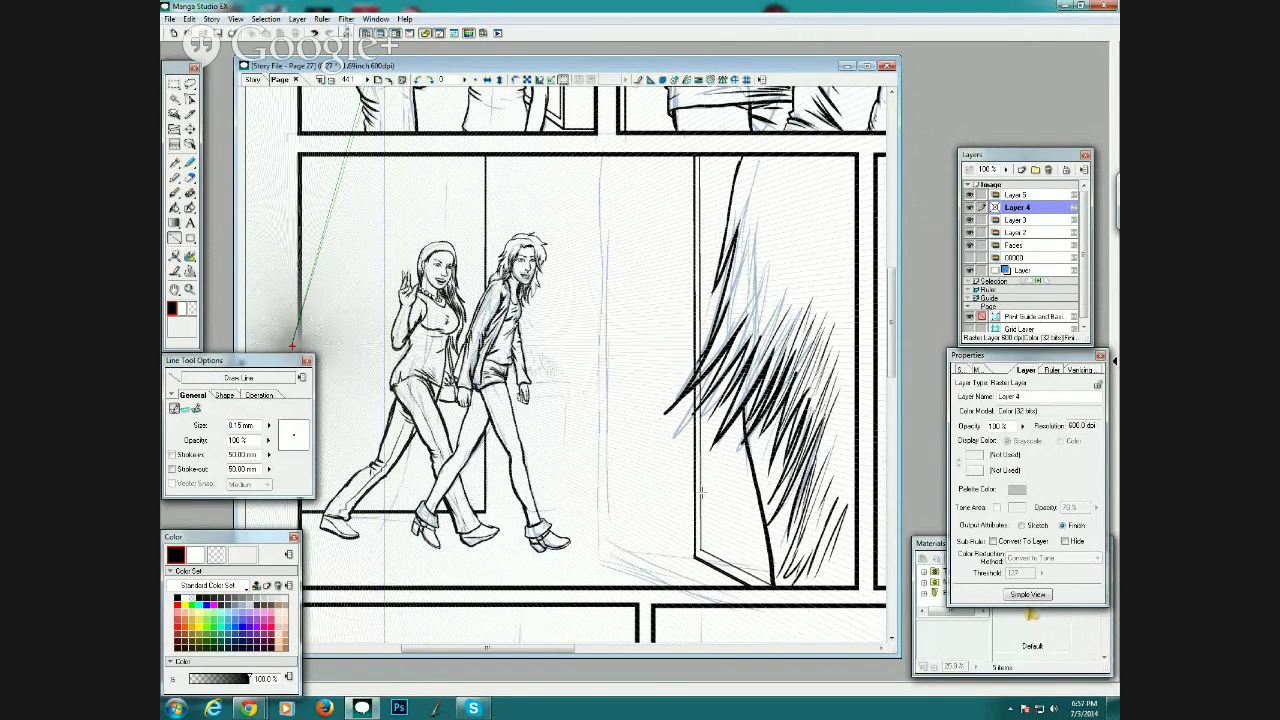
left_click_drag(700, 490, 760, 502)
key("ctrl+z")
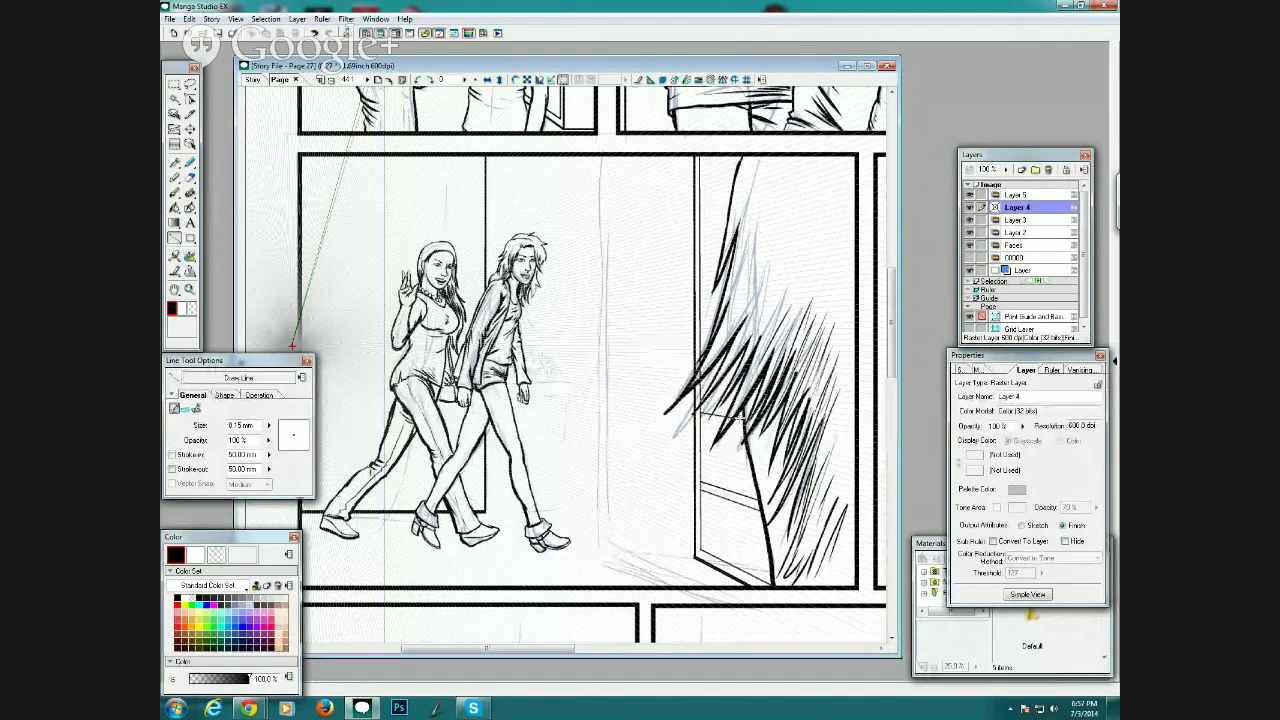
Draw 0.15 mm perspective crossbars and vertical inner edges to complete the recessed panels on the right wall.
left_click_drag(700, 406, 739, 410)
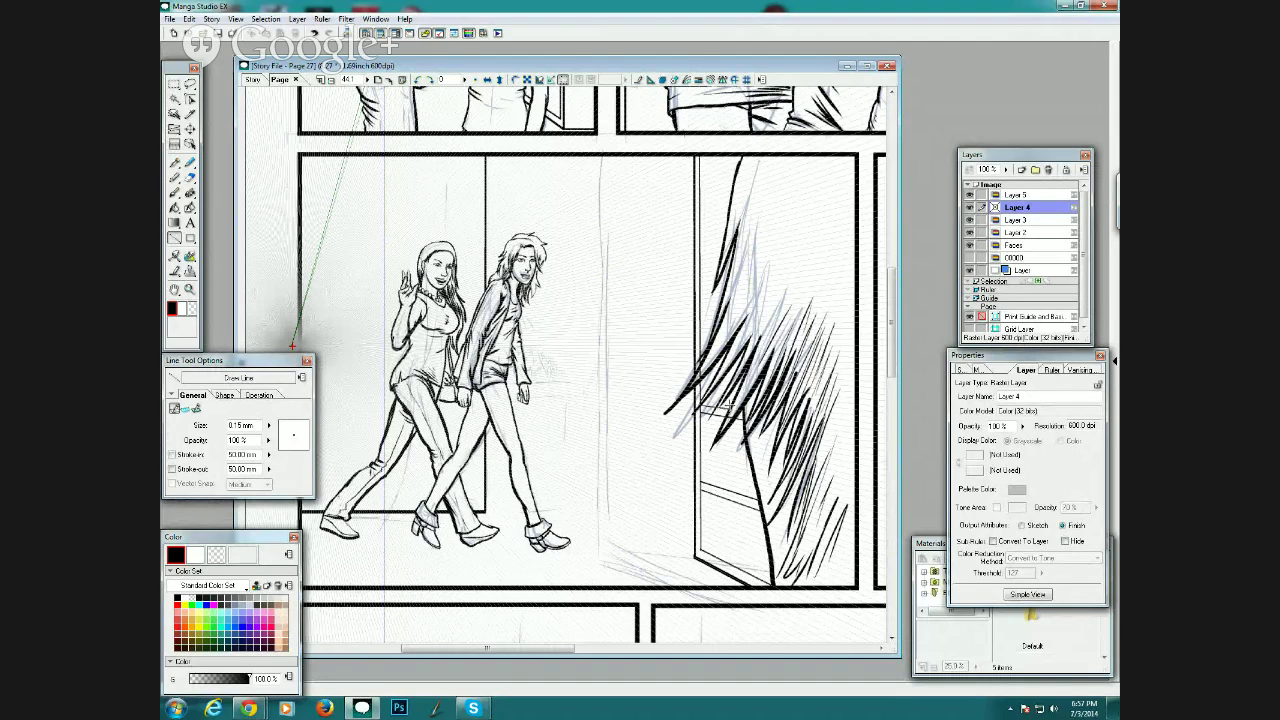
left_click(177, 161)
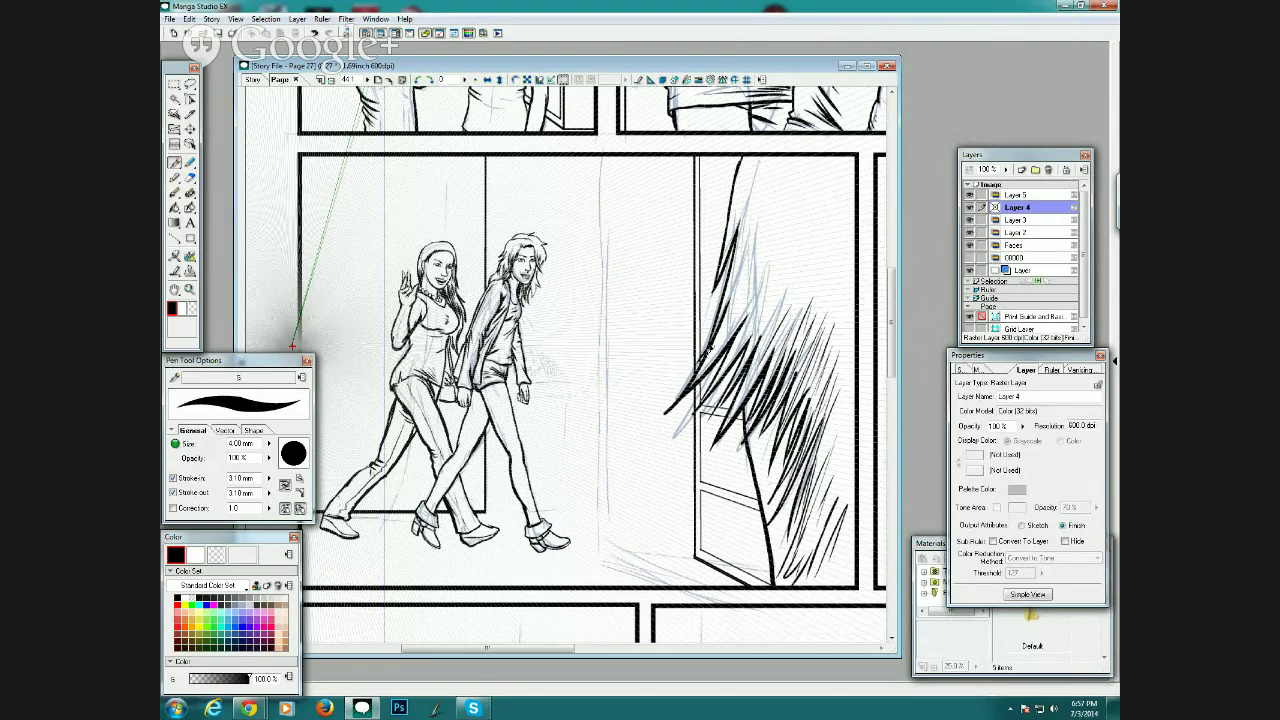
left_click(180, 239)
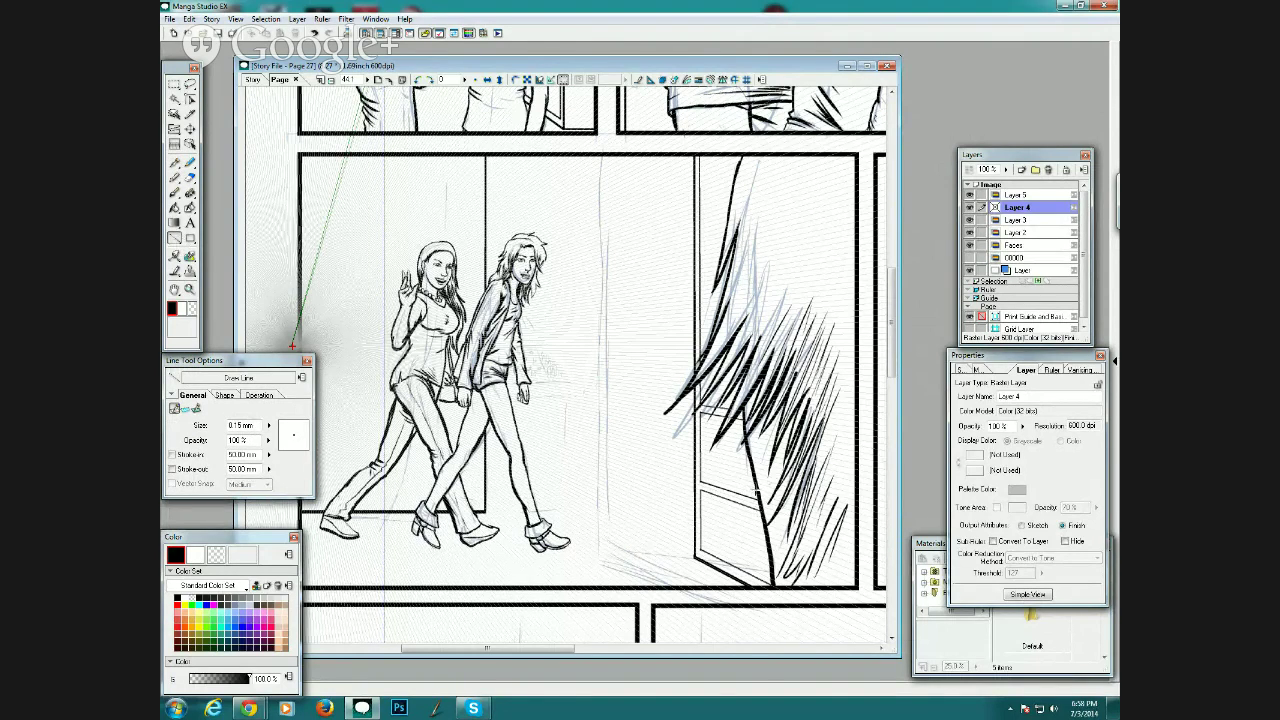
left_click_drag(754, 482, 753, 578)
left_click_drag(759, 506, 758, 580)
left_click(175, 164)
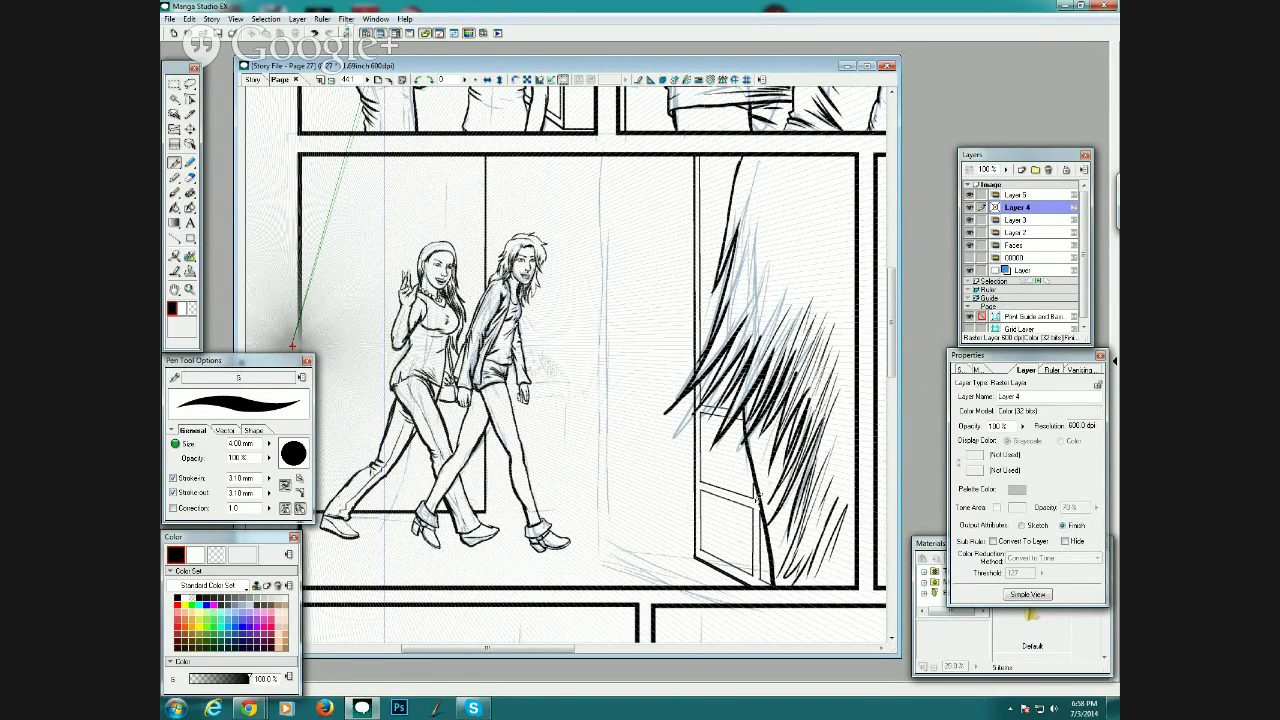
left_click(174, 237)
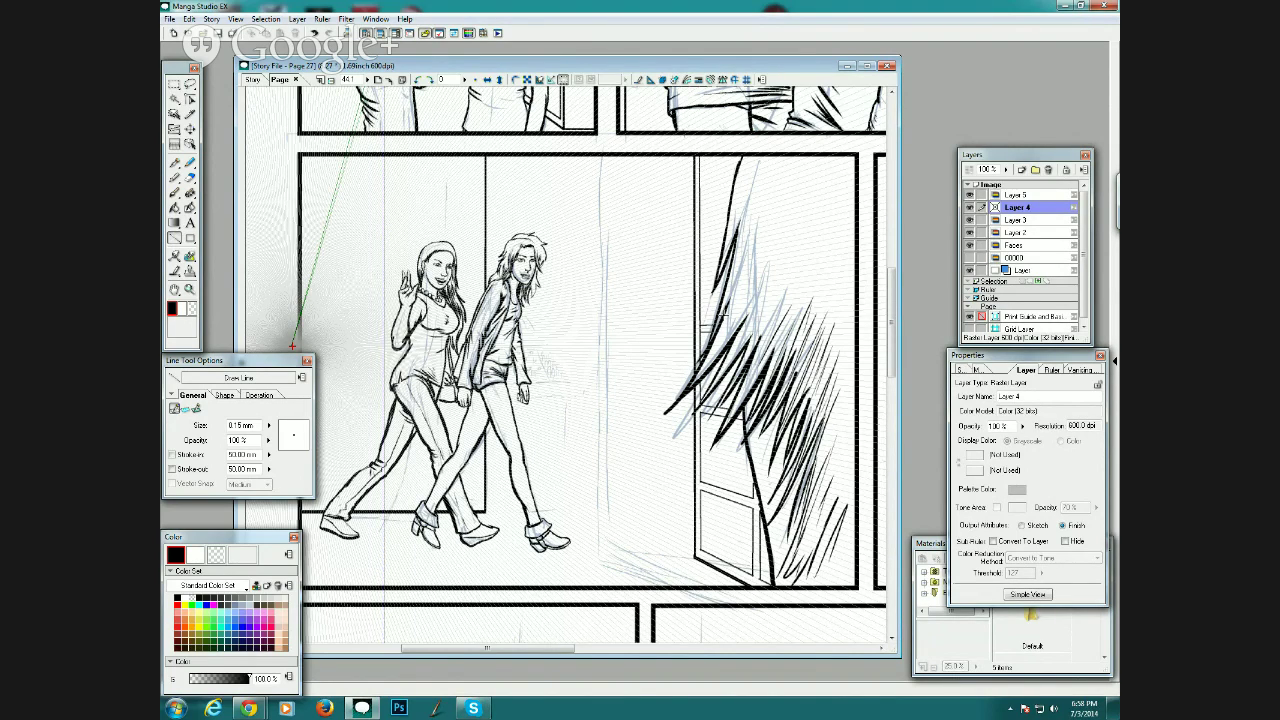
left_click(180, 161)
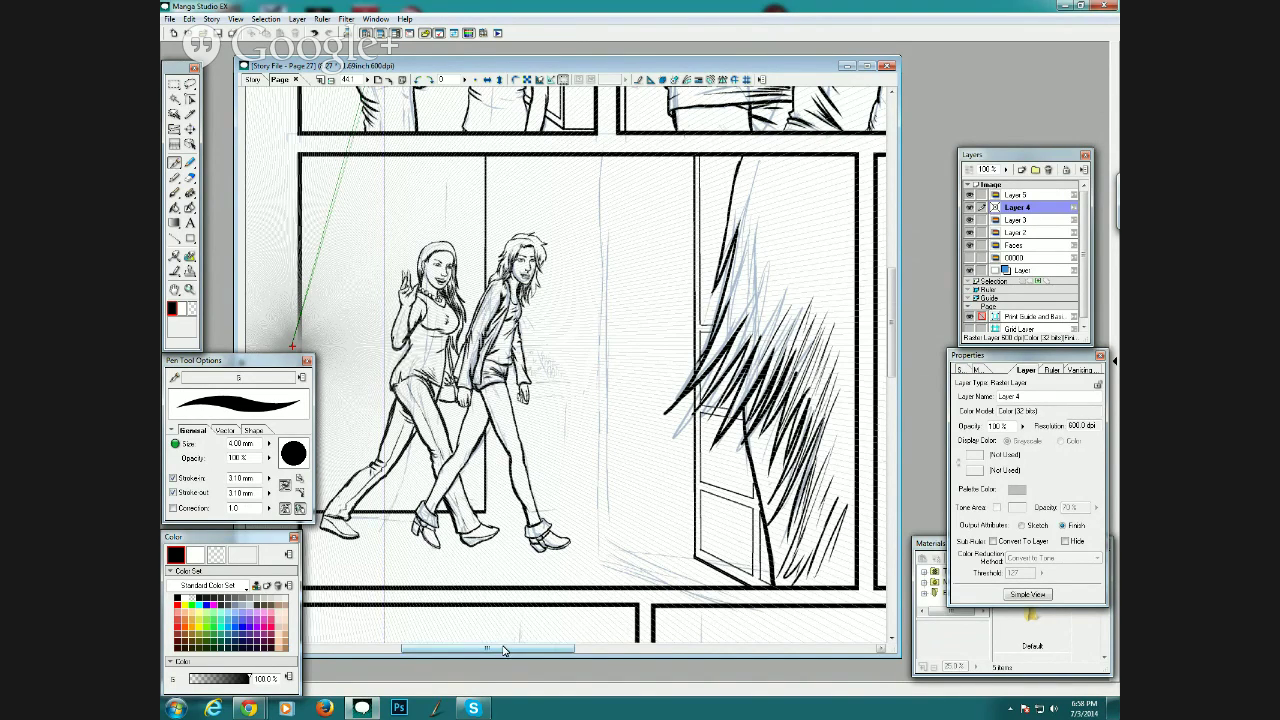
Draw 0.15 mm lines: a horizontal one across the left wall to the waving woman and a crossbar atop the right wall.
left_click_drag(503, 650, 493, 650)
left_click(175, 238)
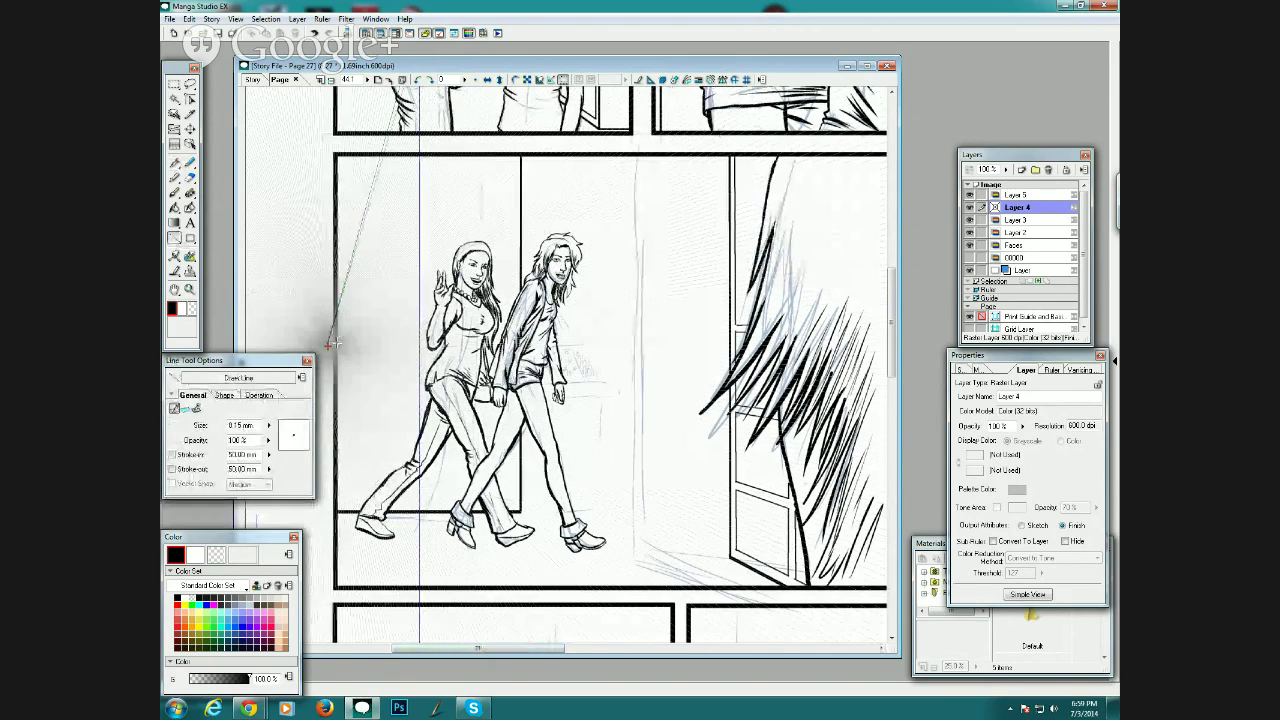
left_click_drag(328, 345, 427, 343)
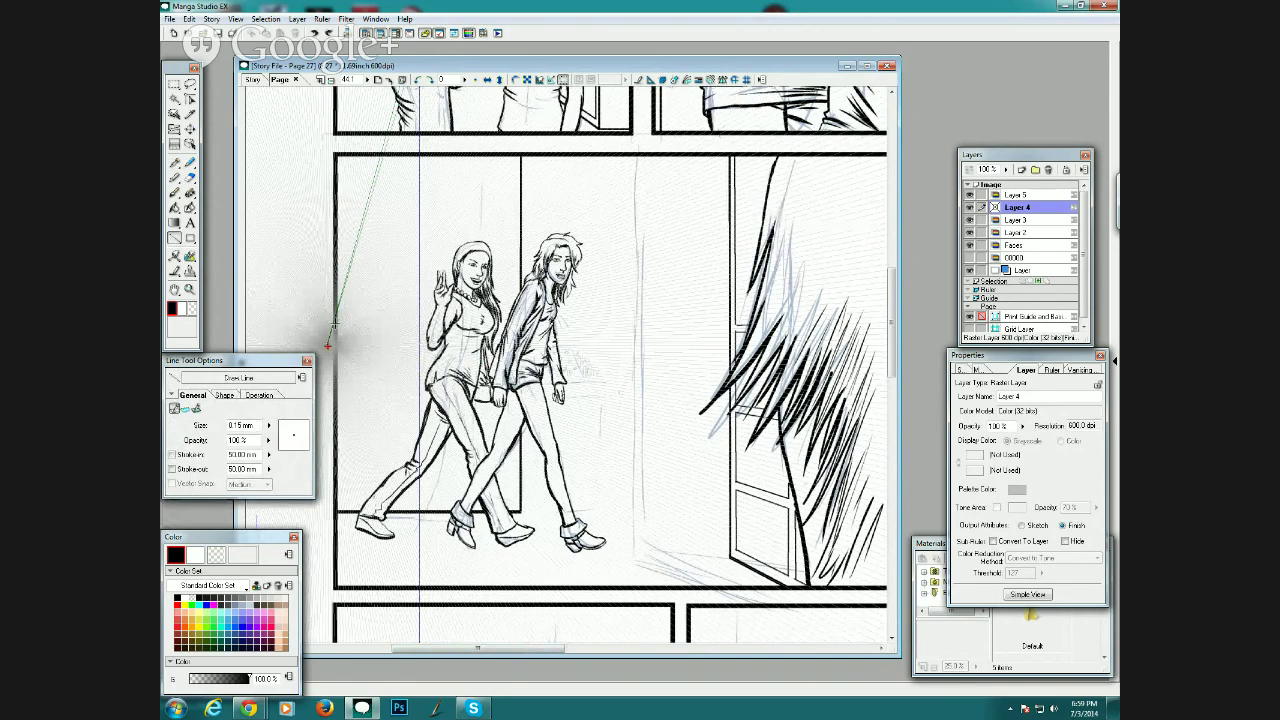
left_click_drag(336, 328, 430, 327)
left_click_drag(735, 178, 776, 161)
left_click(174, 162)
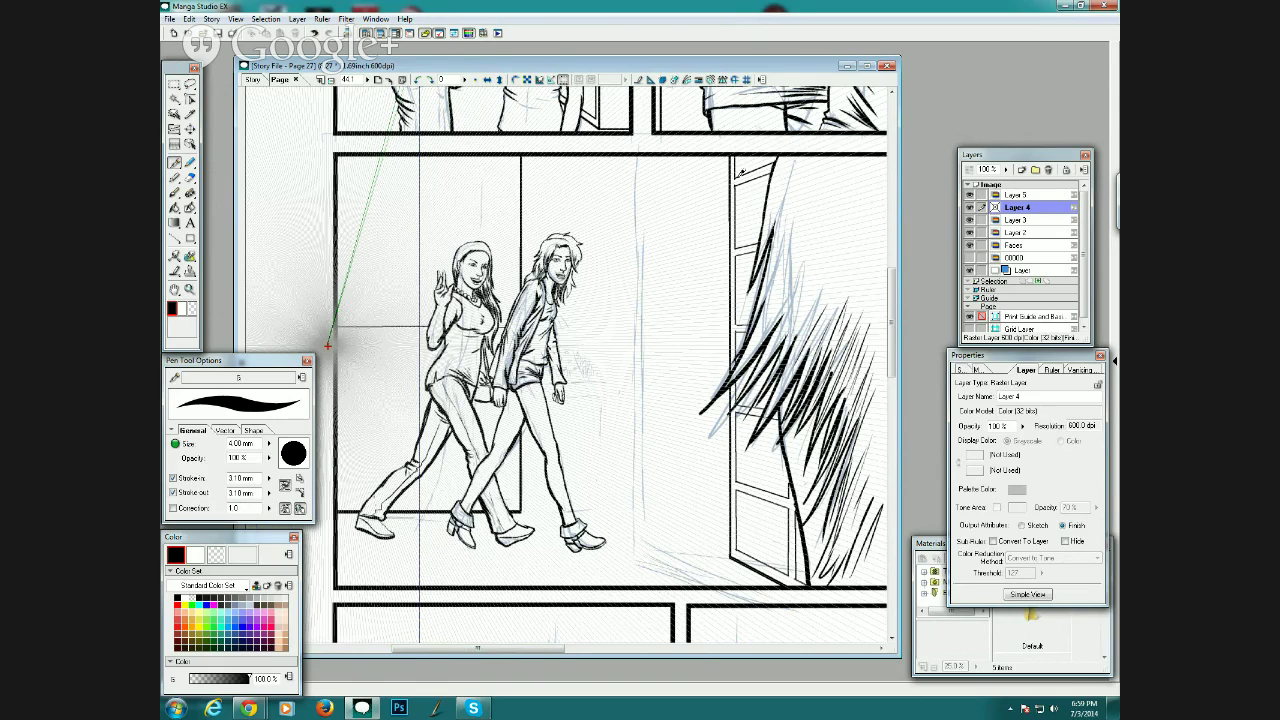
Outline a counter behind the second woman's legs with 0.20 mm lines and redraw the left wall's horizontal line at waist height.
left_click(175, 238)
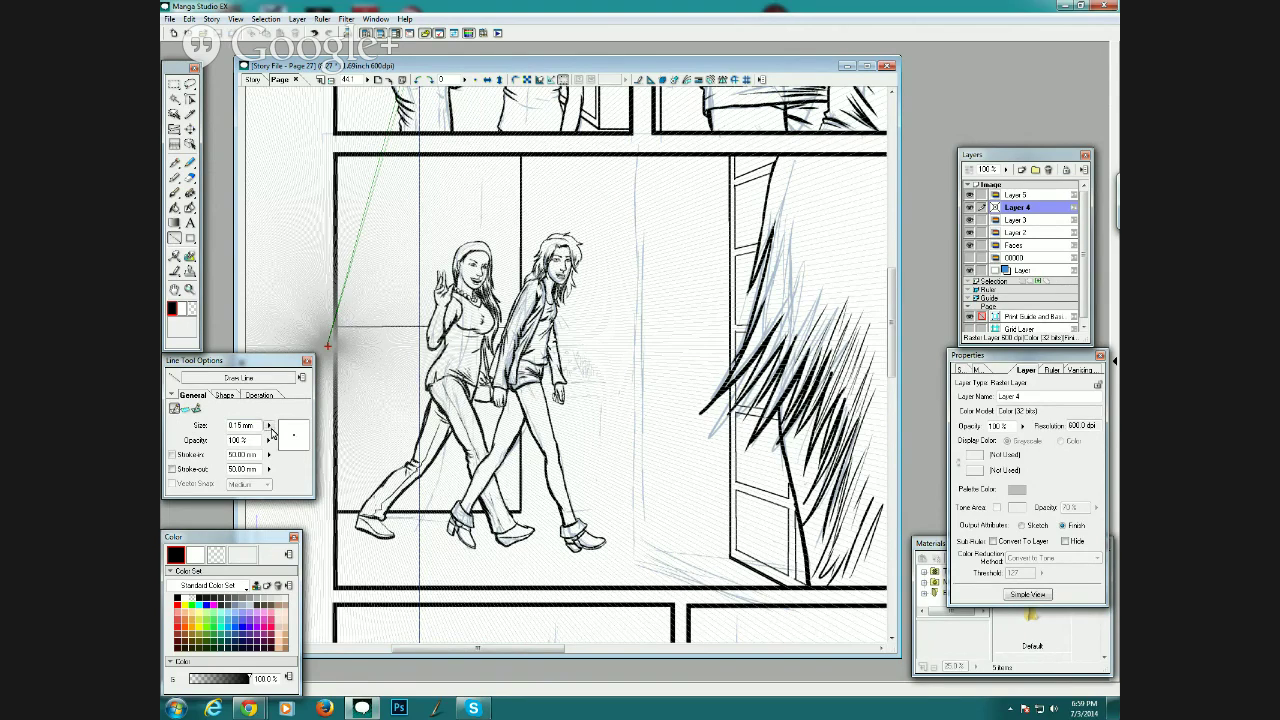
left_click_drag(268, 425, 282, 404)
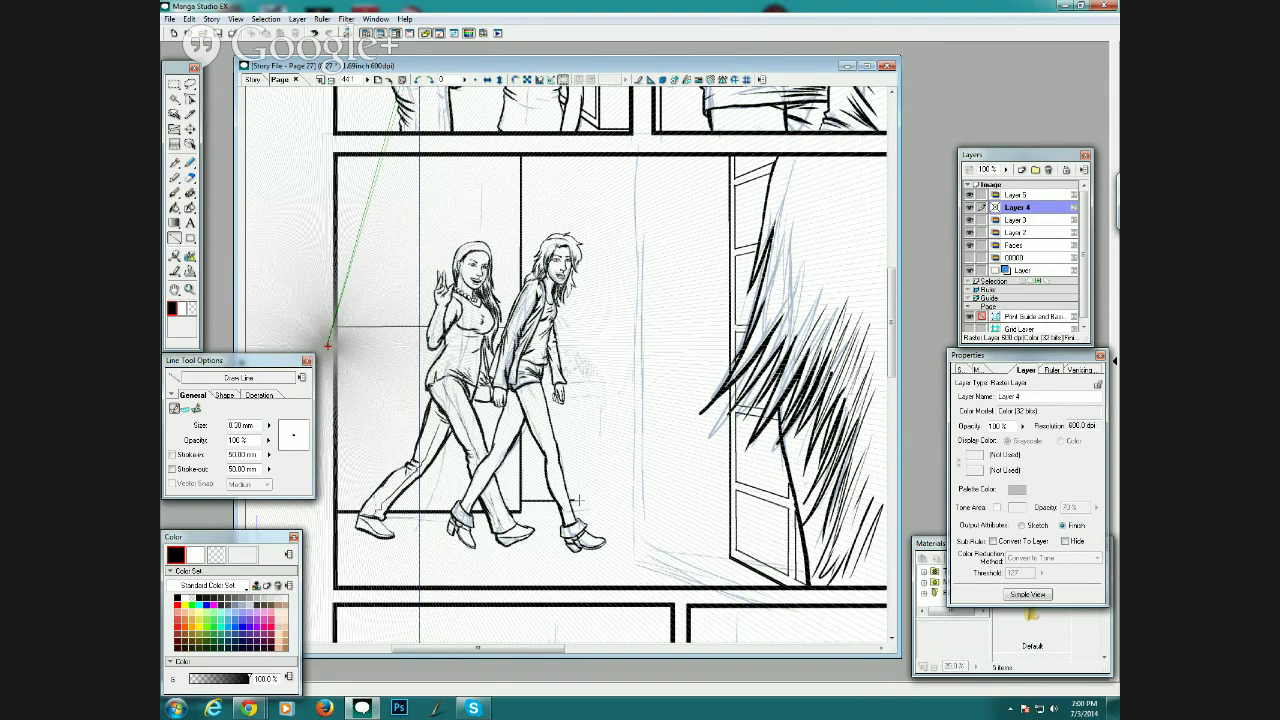
left_click(268, 425)
left_click(281, 413)
left_click_drag(578, 500, 578, 380)
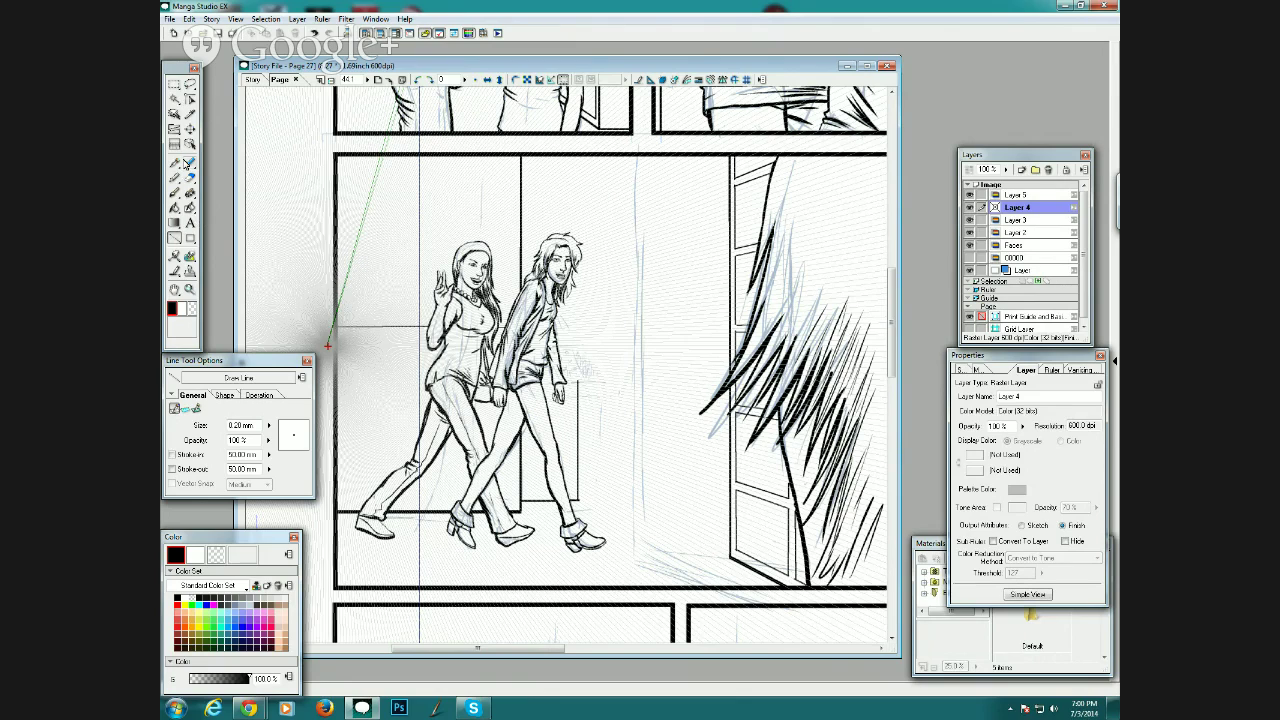
left_click(174, 164)
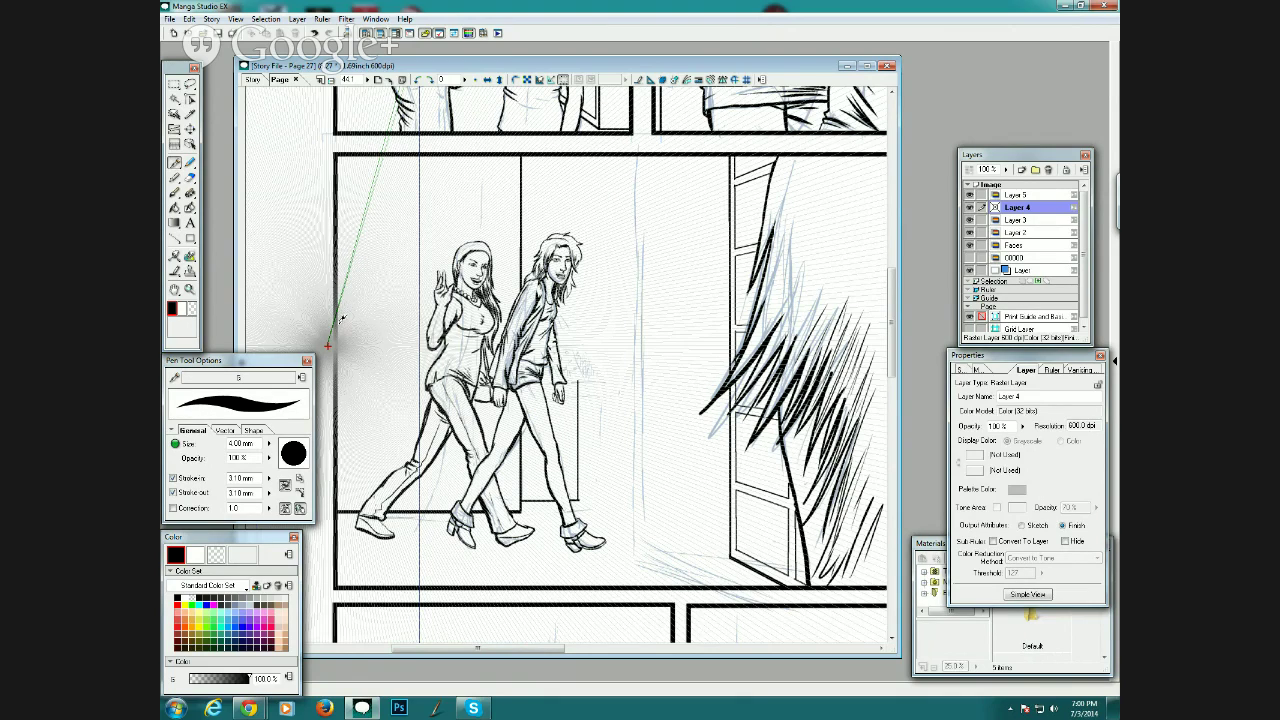
left_click(174, 237)
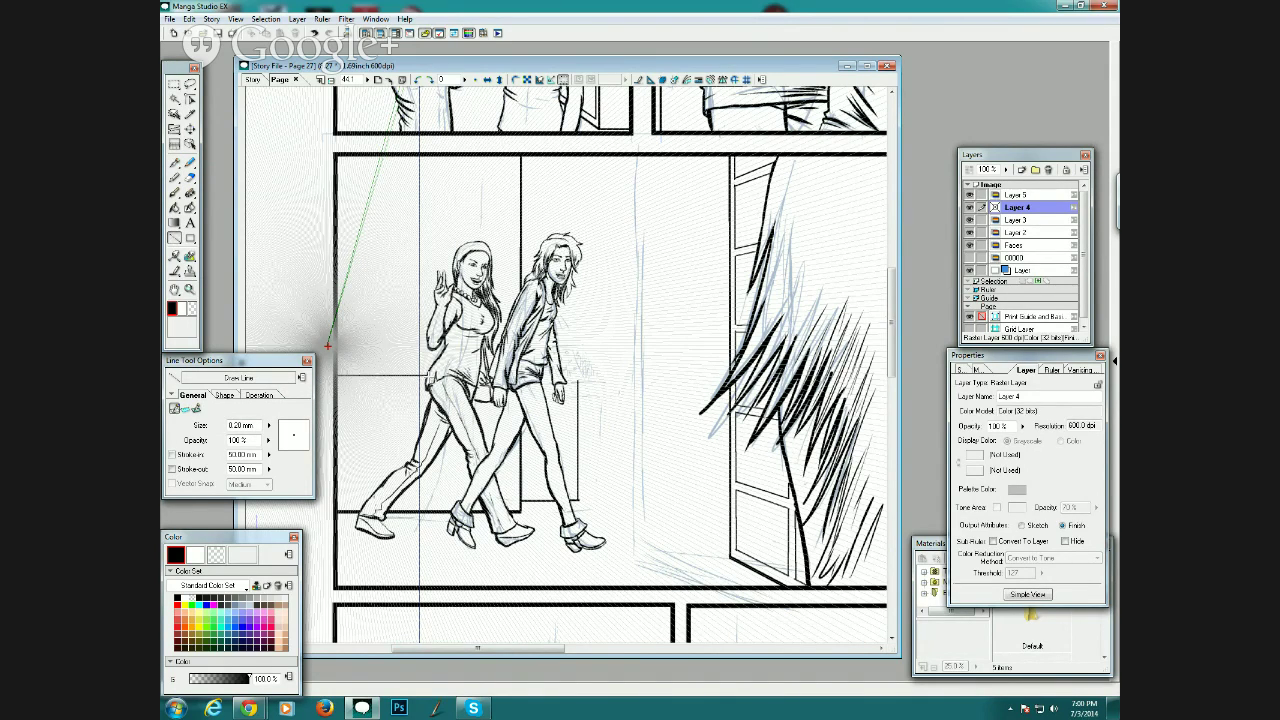
left_click(176, 163)
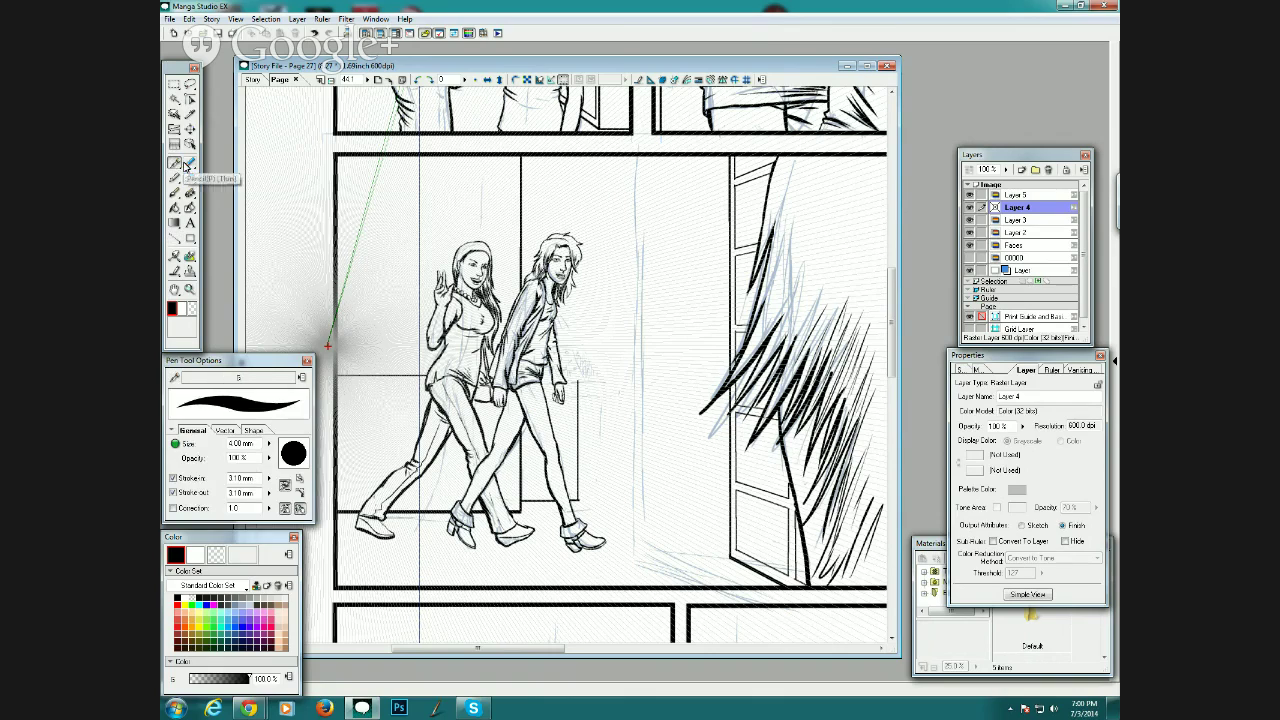
Ink a rack of overlapping hanging clothes with its rail and base beside the right wall's edge, using the Pen tool.
left_click_drag(894, 322, 905, 279)
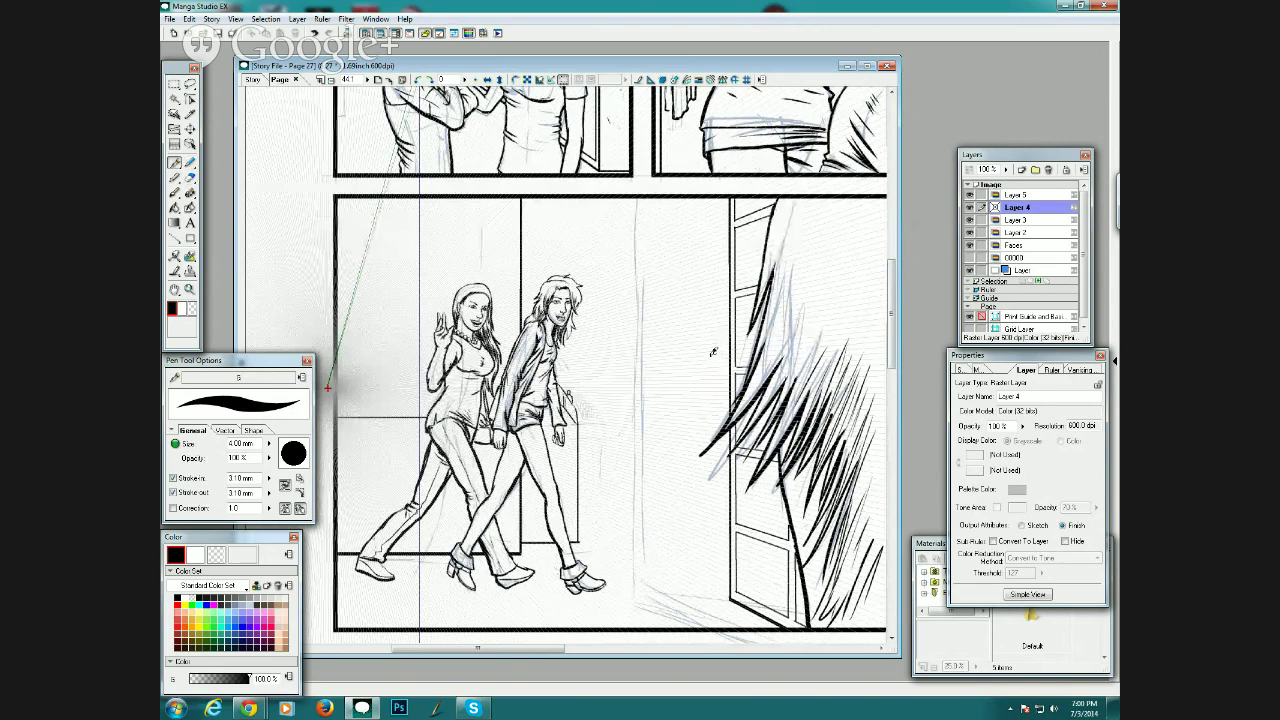
left_click_drag(713, 352, 719, 466)
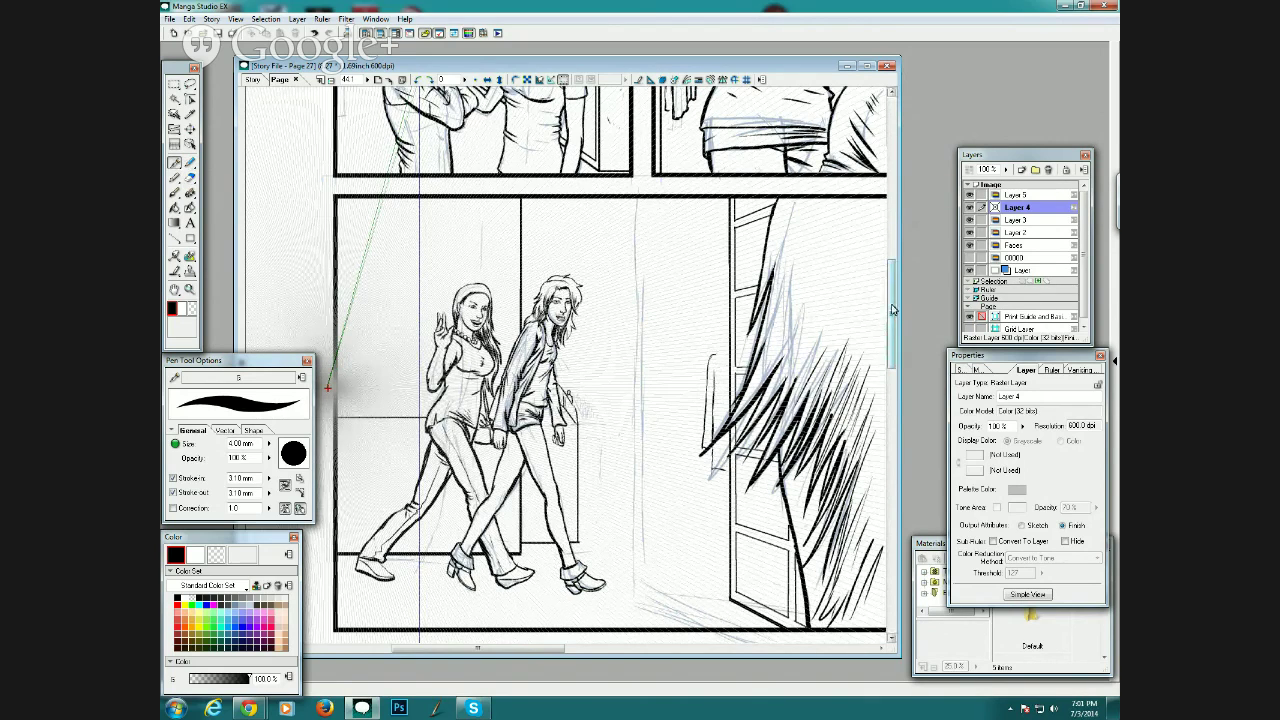
mouse_move(893, 309)
left_mouse_down()
mouse_move(904, 270)
mouse_move(896, 311)
left_mouse_up()
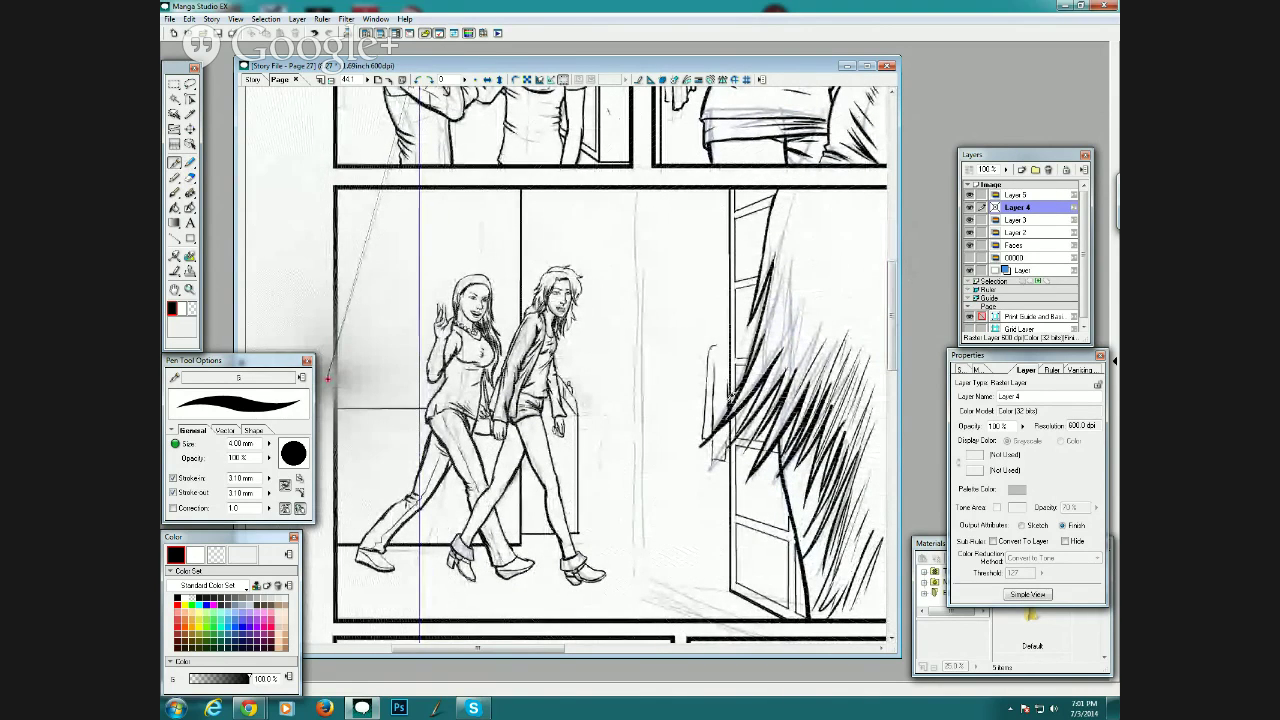
mouse_move(716, 376)
left_mouse_down()
mouse_move(724, 336)
mouse_move(704, 462)
mouse_move(722, 459)
left_mouse_up()
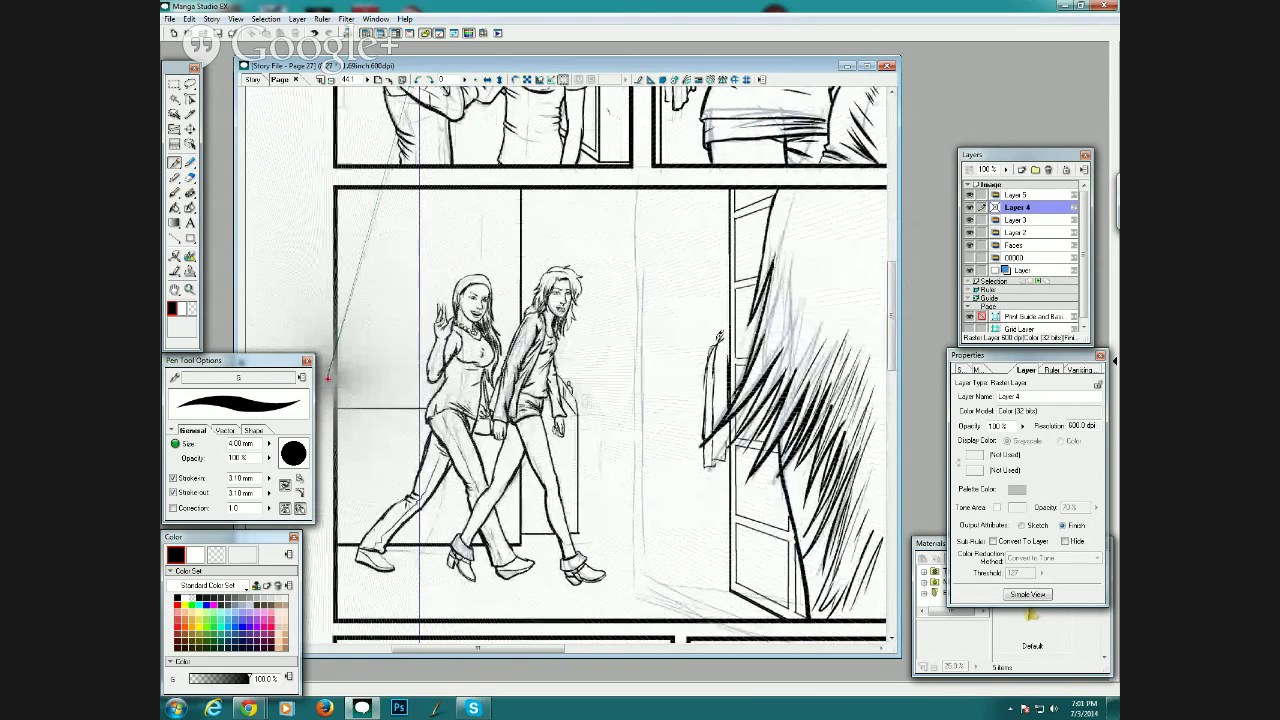
left_click_drag(722, 332, 698, 410)
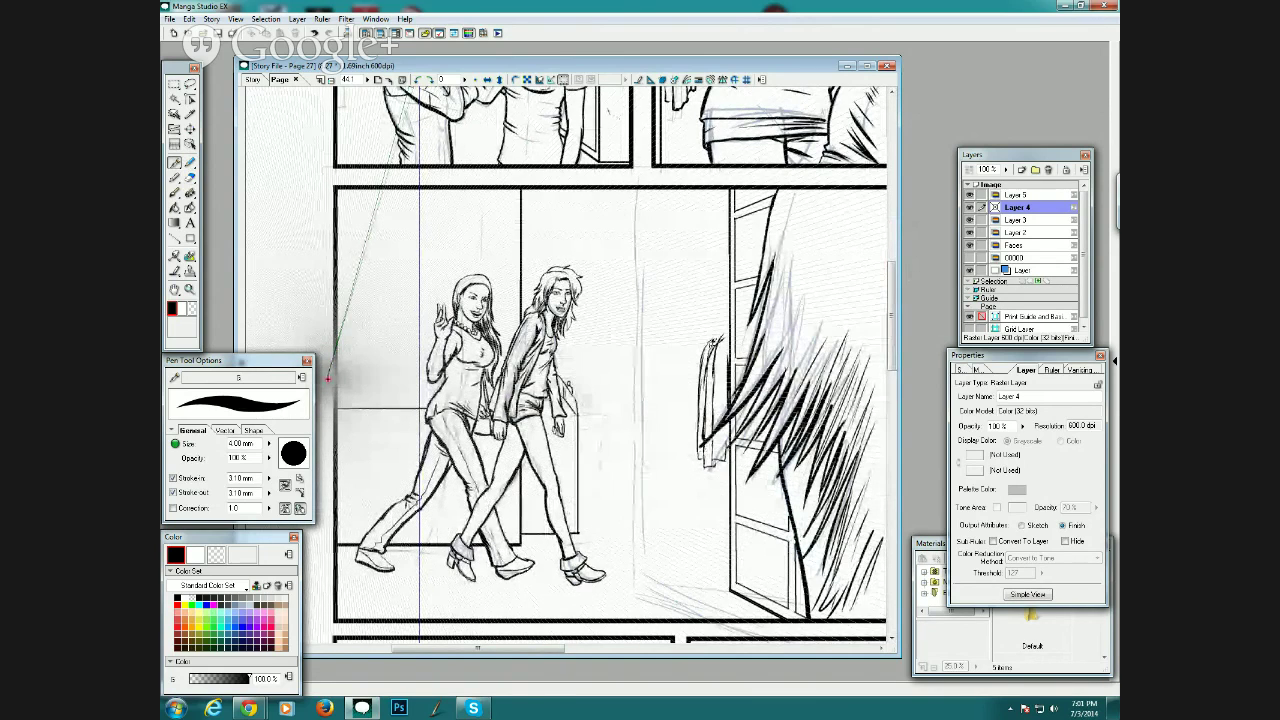
mouse_move(718, 336)
left_mouse_down()
mouse_move(692, 398)
mouse_move(696, 360)
mouse_move(698, 465)
left_mouse_up()
mouse_move(702, 338)
left_mouse_down()
mouse_move(685, 450)
mouse_move(695, 475)
mouse_move(710, 463)
mouse_move(730, 488)
left_mouse_up()
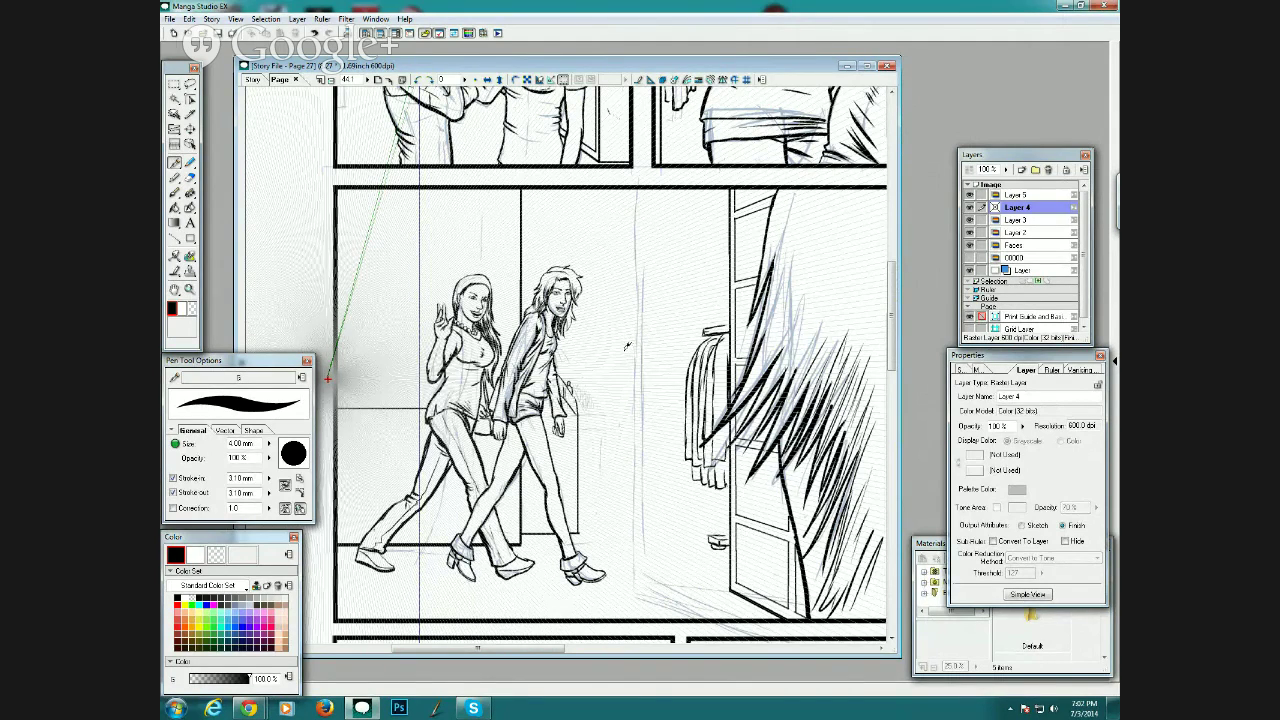
Ink a long sleeveless garment on a hanger just right of the second woman, undoing a stray first stroke.
mouse_move(893, 295)
left_mouse_down()
mouse_move(909, 231)
mouse_move(903, 297)
left_mouse_up()
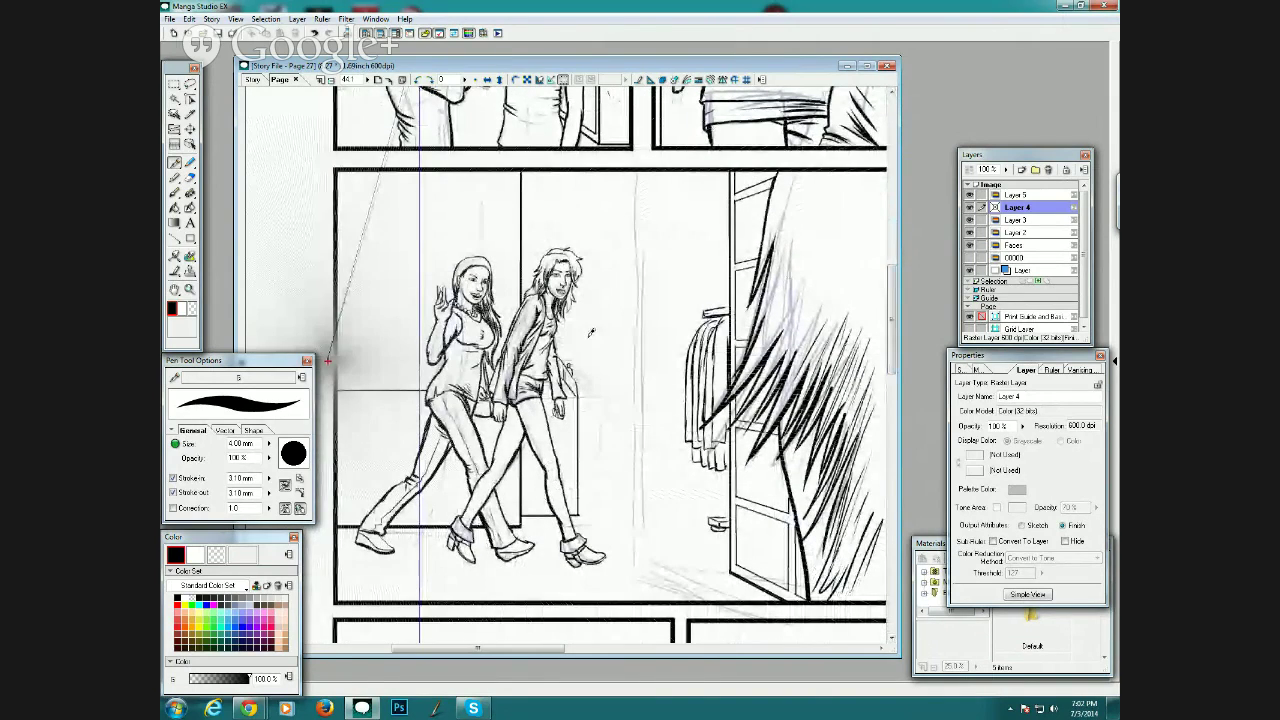
mouse_move(588, 342)
left_mouse_down()
mouse_move(585, 445)
mouse_move(618, 436)
mouse_move(620, 338)
mouse_move(594, 335)
mouse_move(614, 326)
left_mouse_up()
key("ctrl+z")
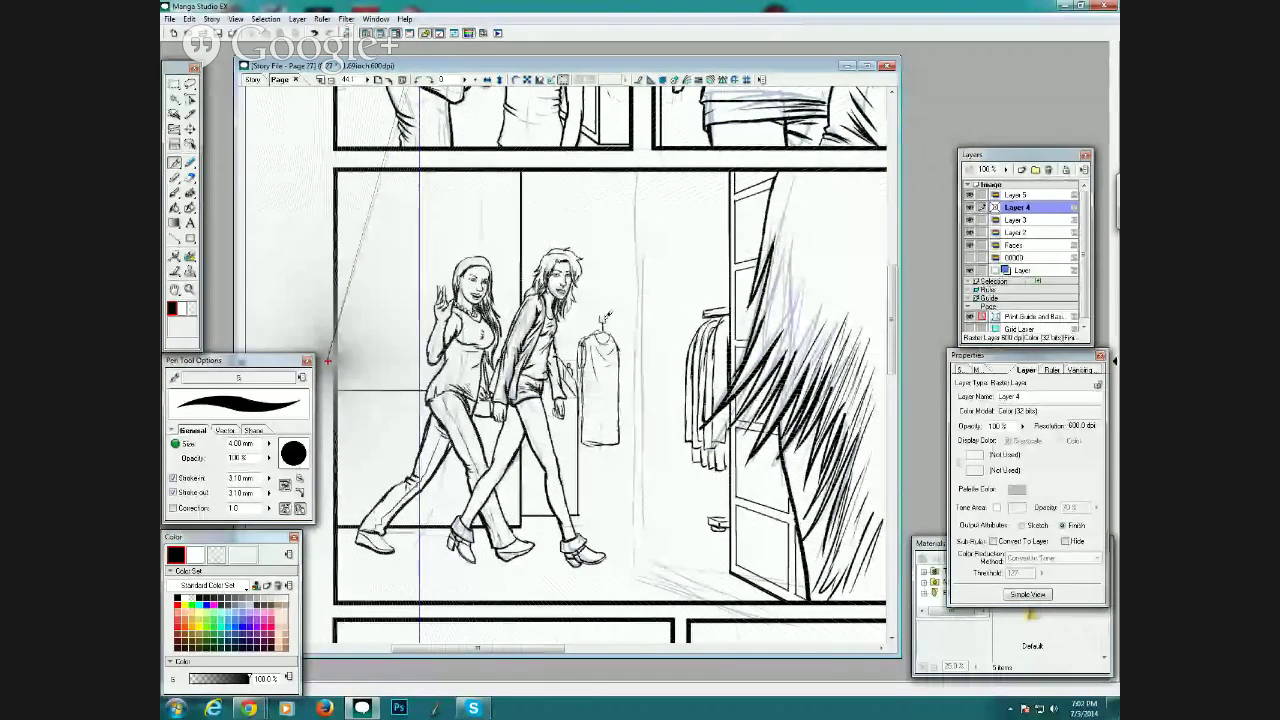
left_click_drag(603, 322, 602, 310)
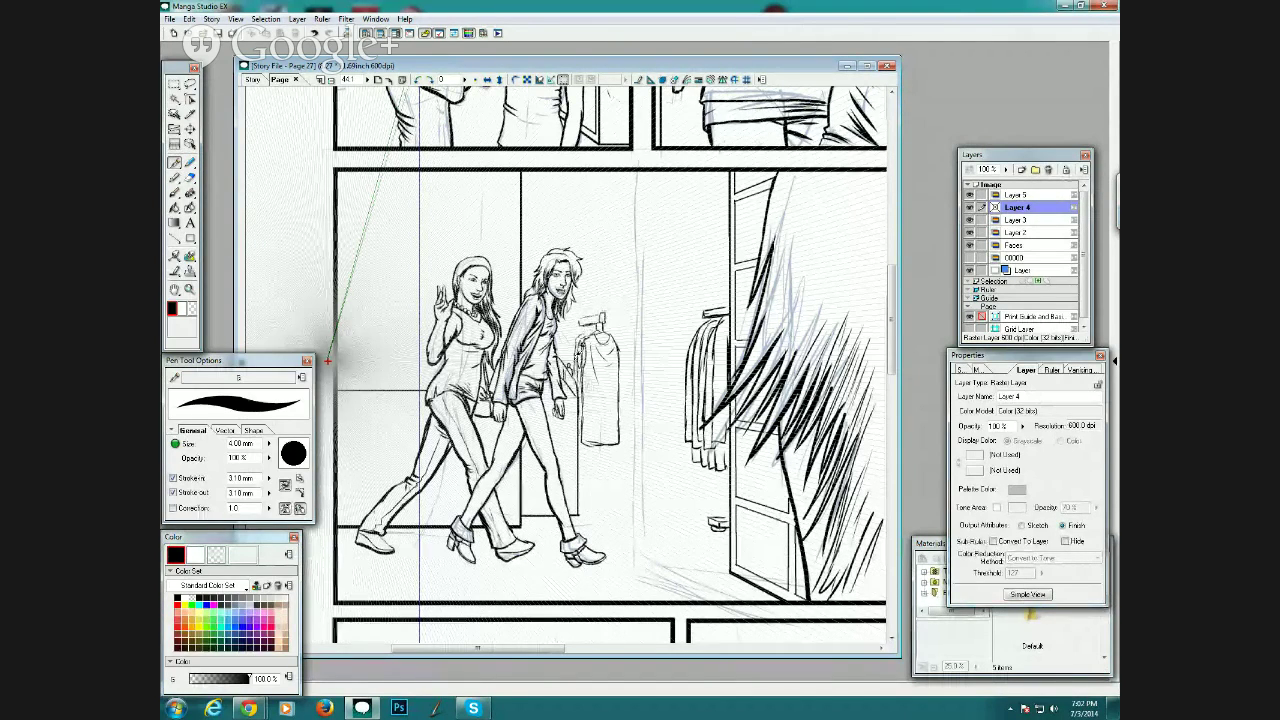
Ink the rack rail, more hanging garments behind the long one, and short strokes beneath its hem.
left_click_drag(577, 334, 571, 356)
left_click_drag(591, 318, 598, 305)
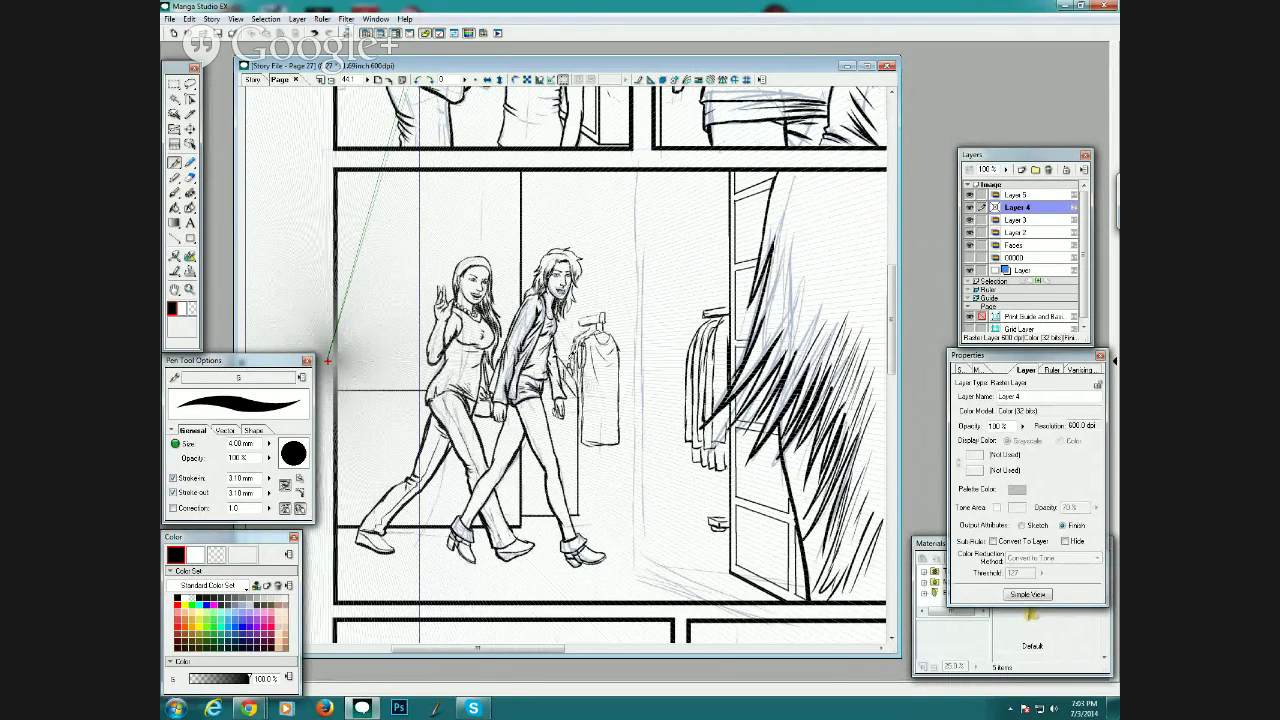
left_click_drag(571, 352, 574, 336)
left_click_drag(560, 327, 586, 321)
left_click_drag(572, 318, 584, 324)
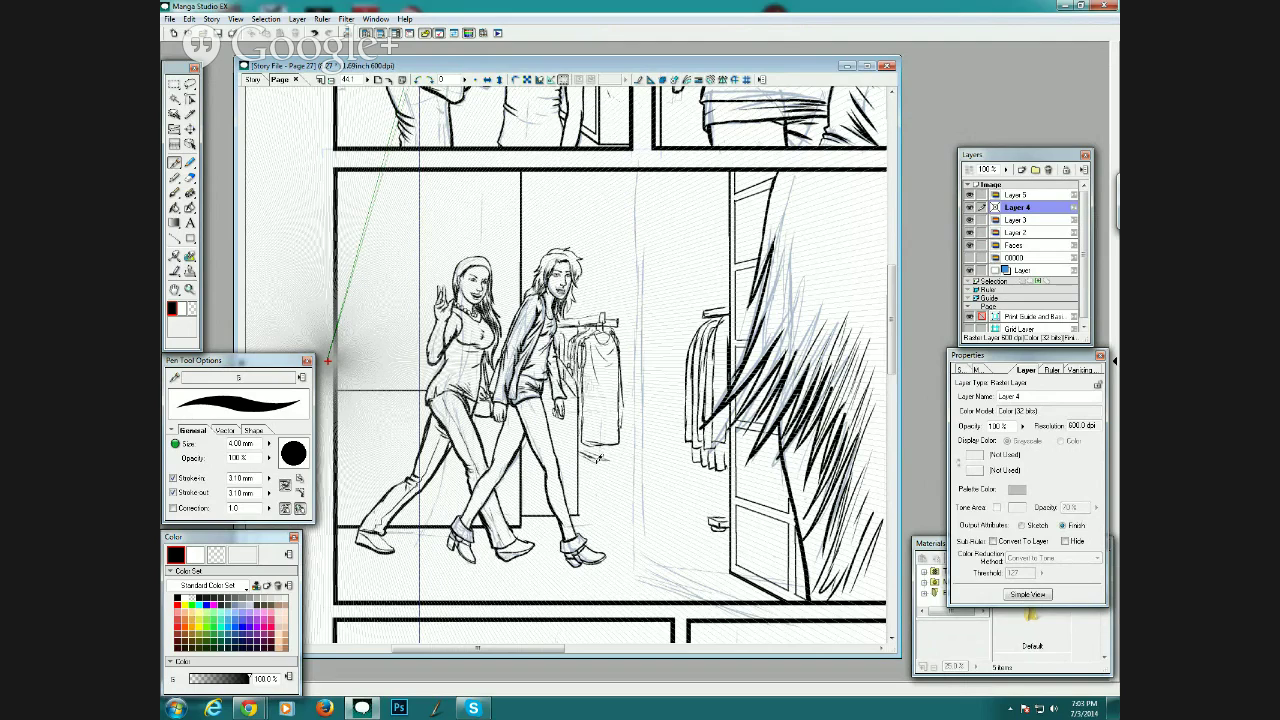
mouse_move(602, 459)
left_mouse_down()
mouse_move(586, 454)
mouse_move(598, 459)
left_mouse_up()
left_click_drag(594, 450, 609, 448)
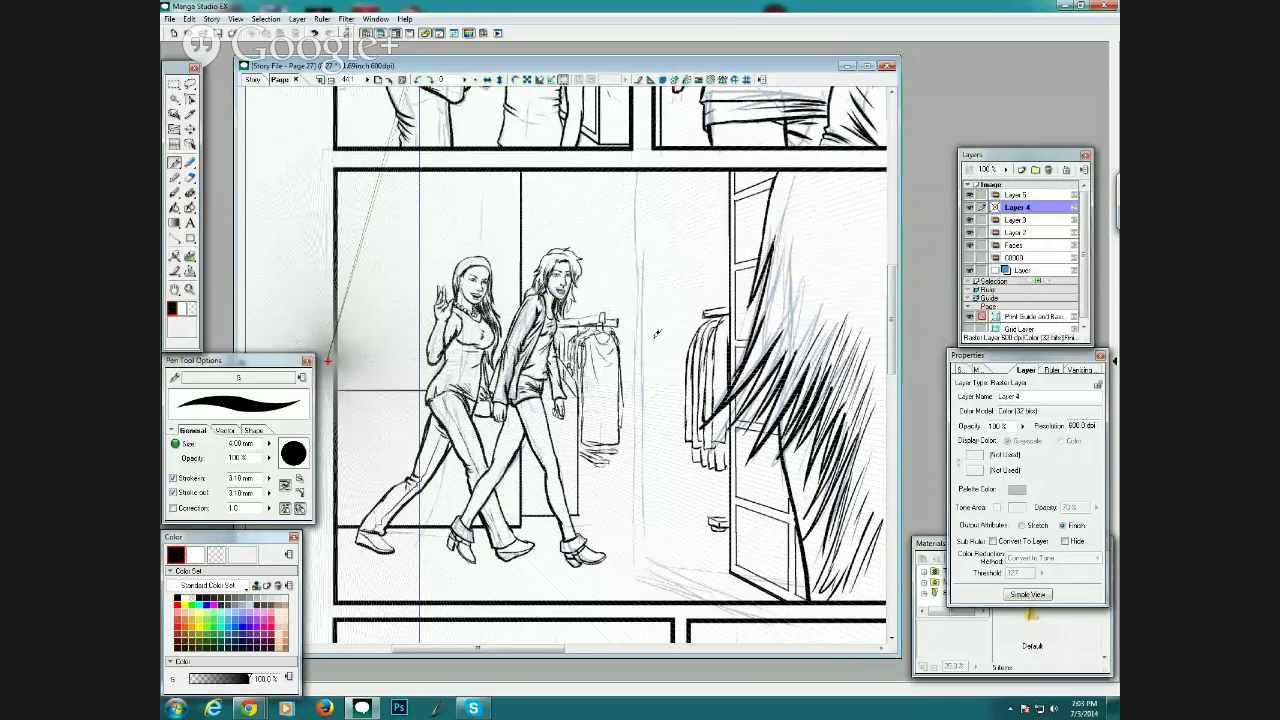
Ink a shirt on a hanger between the two clothes racks, with its rail and stand.
mouse_move(651, 354)
left_mouse_down()
mouse_move(654, 340)
mouse_move(654, 404)
mouse_move(661, 340)
left_mouse_up()
left_click_drag(661, 388, 673, 407)
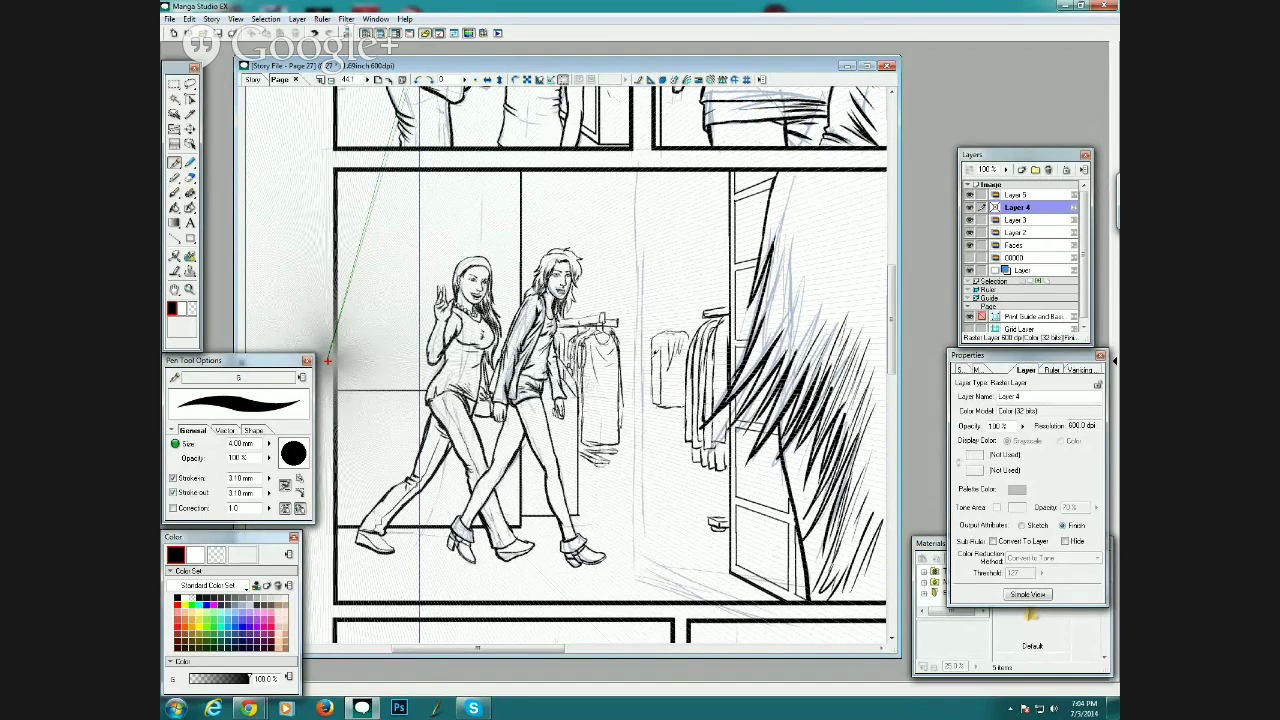
left_click_drag(656, 338, 652, 398)
left_click_drag(653, 336, 655, 398)
left_click_drag(652, 333, 654, 399)
left_click_drag(891, 286, 891, 274)
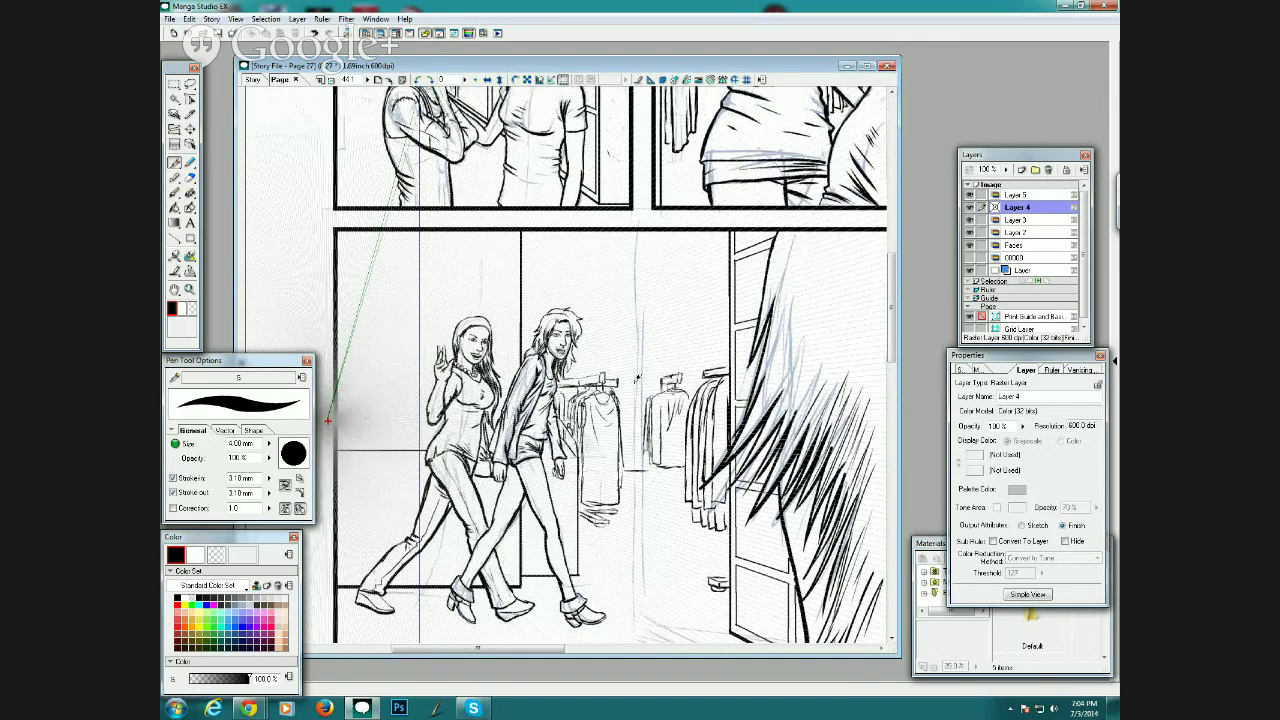
left_click_drag(635, 382, 663, 382)
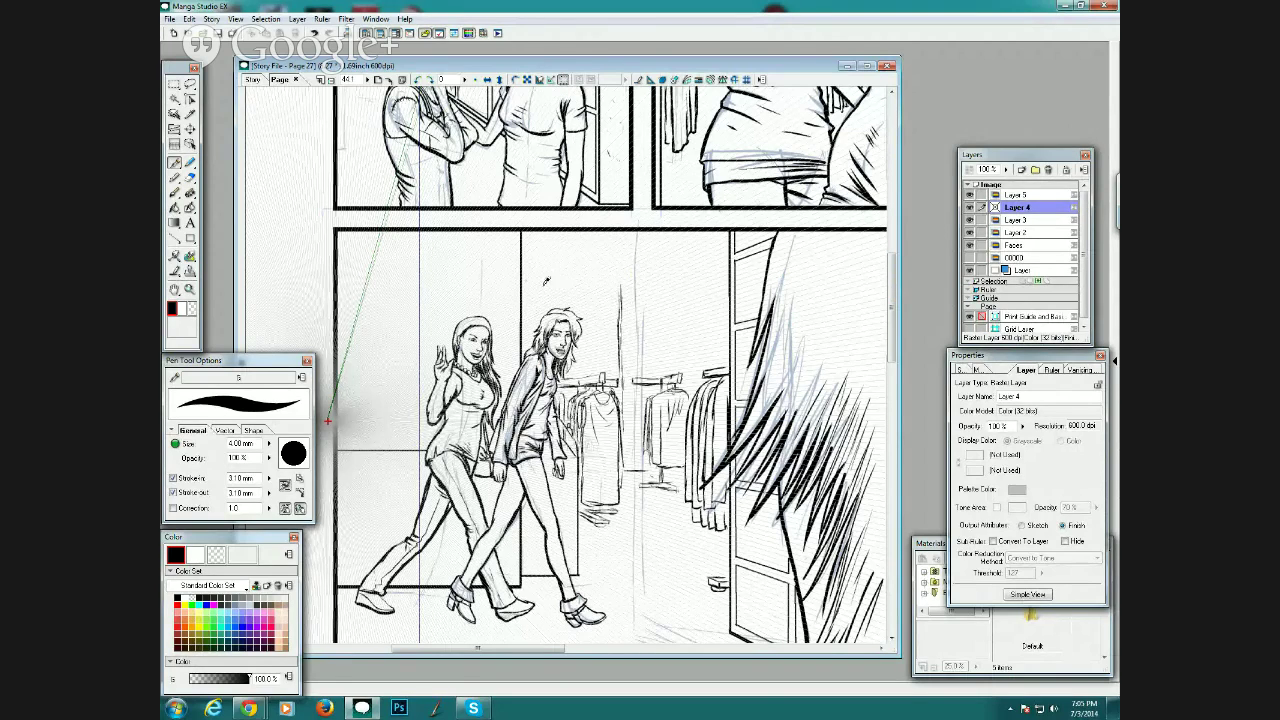
Ink a tall shelving unit with stacked items on the back wall behind the second woman's head.
mouse_move(527, 286)
left_mouse_down()
mouse_move(561, 285)
mouse_move(524, 283)
mouse_move(619, 291)
left_mouse_up()
mouse_move(530, 286)
left_mouse_down()
mouse_move(616, 293)
mouse_move(586, 336)
mouse_move(586, 371)
mouse_move(585, 356)
left_mouse_up()
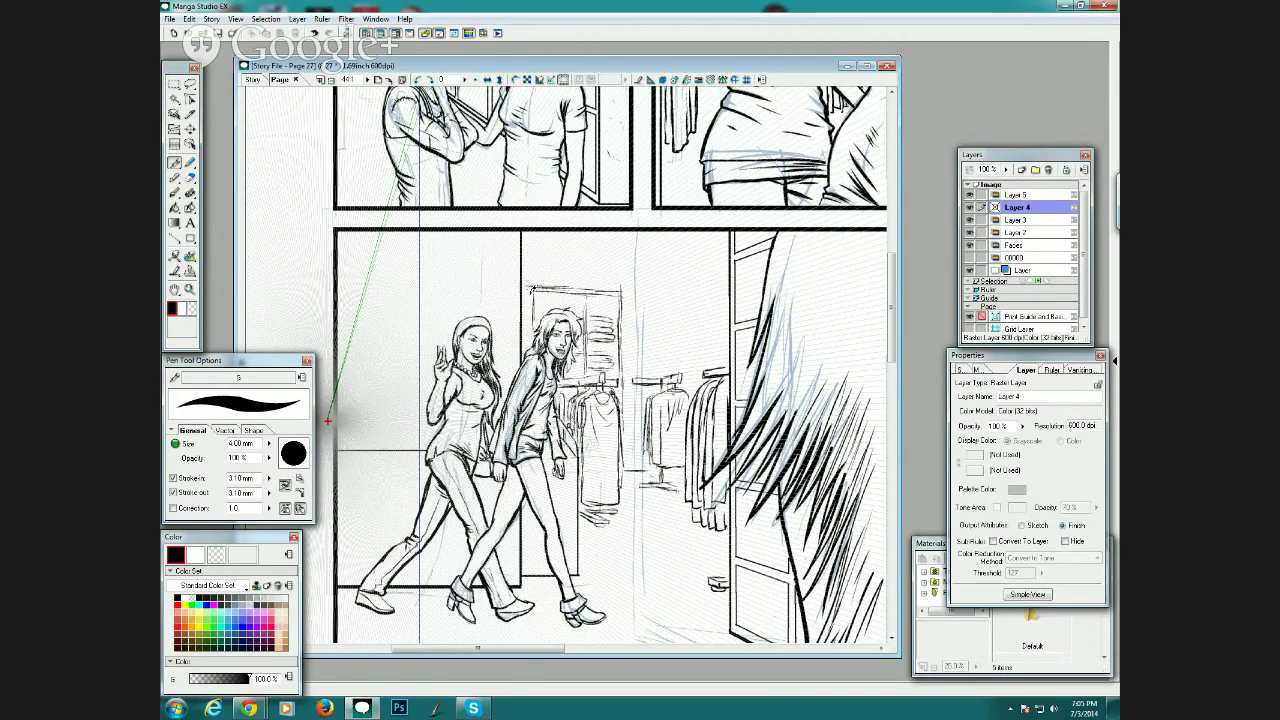
left_click_drag(531, 291, 534, 336)
mouse_move(584, 422)
left_mouse_down()
mouse_move(582, 486)
mouse_move(622, 499)
left_mouse_up()
left_click_drag(505, 530, 509, 513)
Add more hanging garments and hanger details along the middle rack, left of the shirt.
left_click_drag(550, 652, 563, 656)
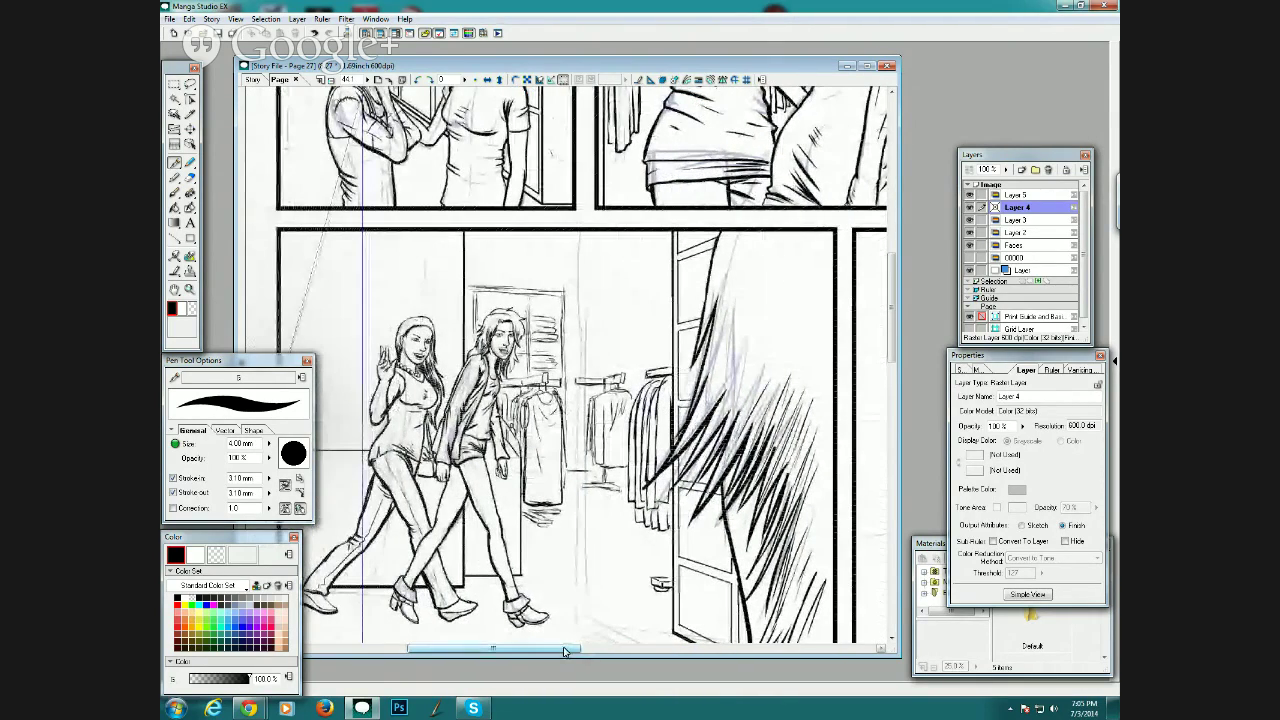
left_click_drag(579, 388, 577, 448)
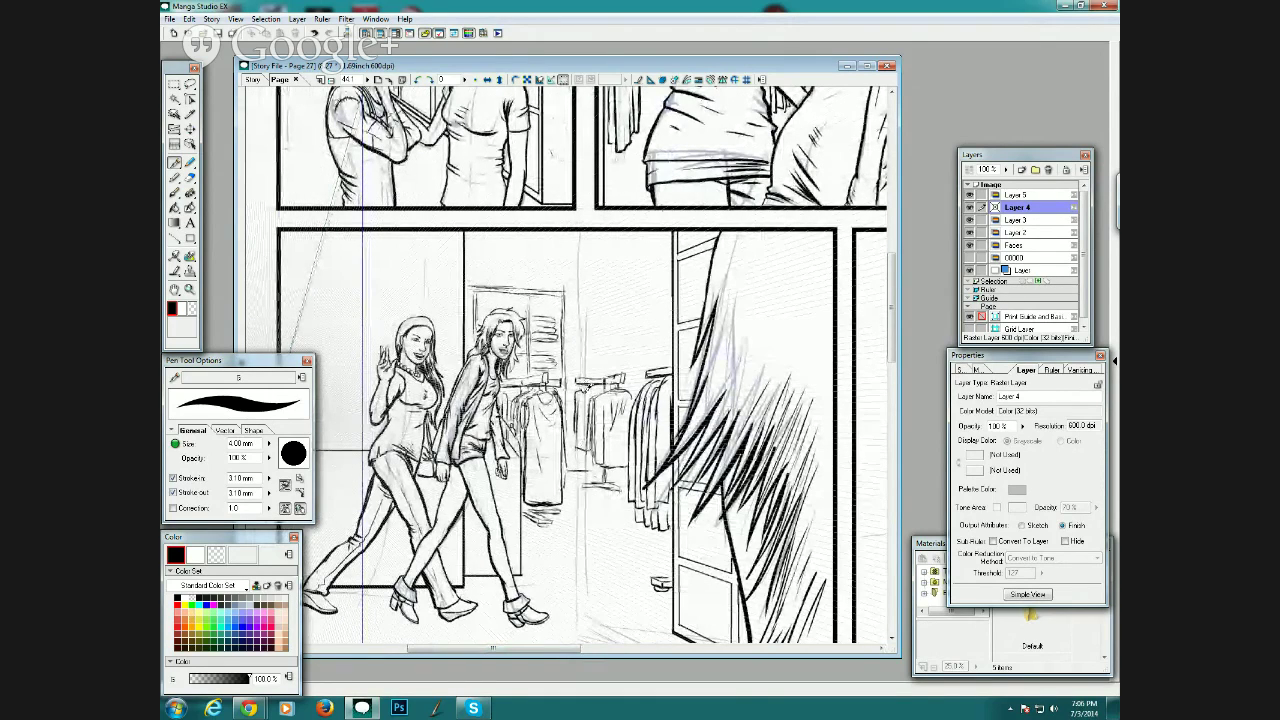
mouse_move(581, 386)
left_mouse_down()
mouse_move(604, 391)
mouse_move(603, 371)
left_mouse_up()
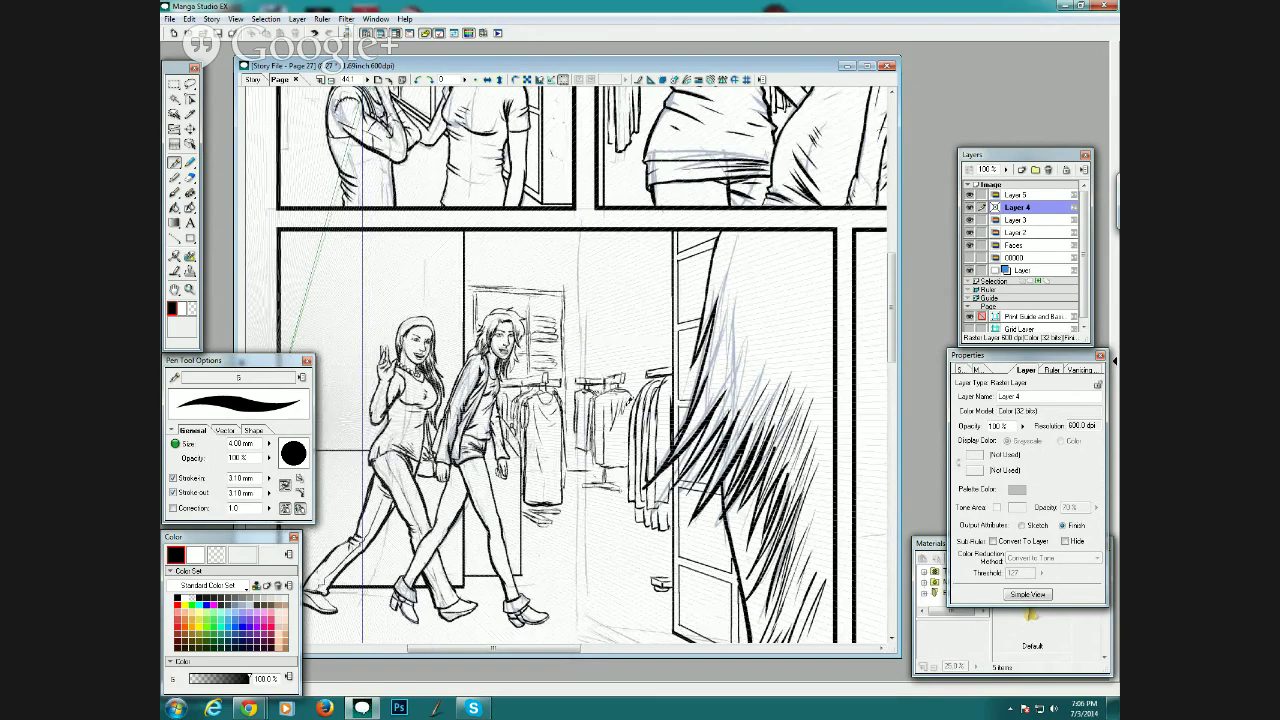
left_click_drag(624, 379, 623, 368)
left_click_drag(623, 378, 638, 376)
left_click_drag(543, 649, 690, 656)
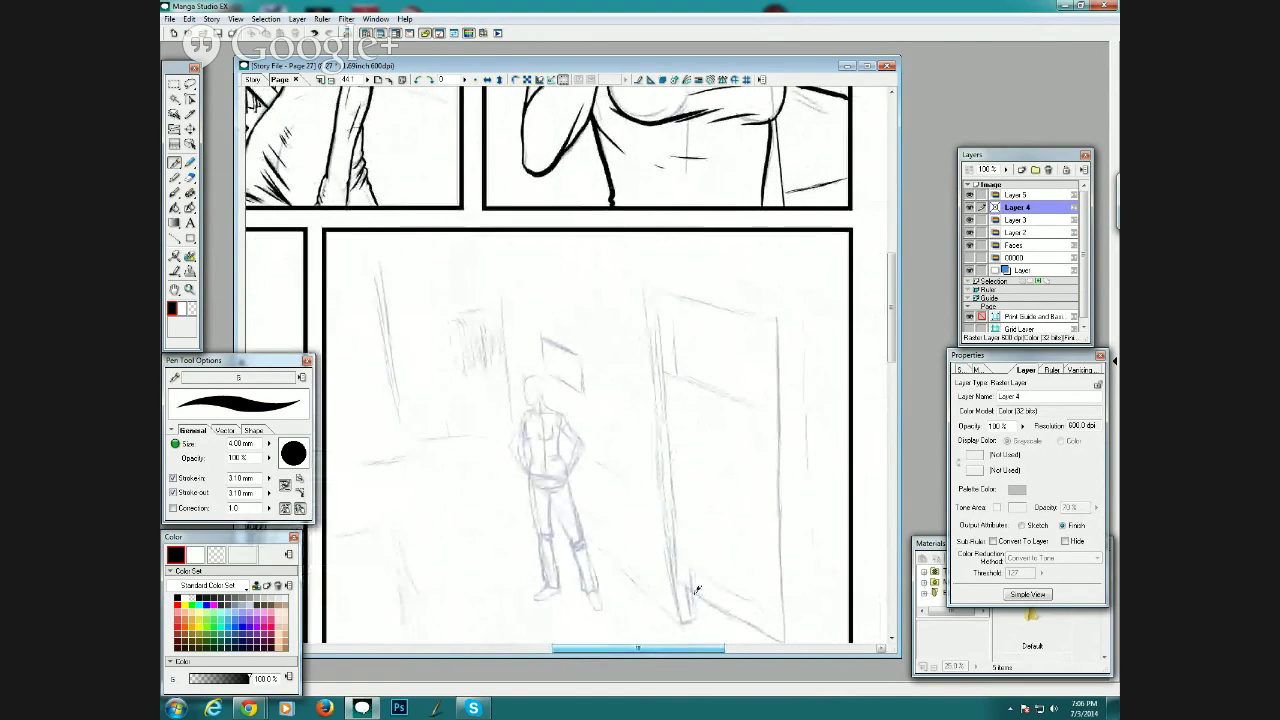
Move Layer 4's vanishing point to the upper right corner of the walking-women panel, beside the empty standing-figure panel.
left_click_drag(896, 305, 896, 325)
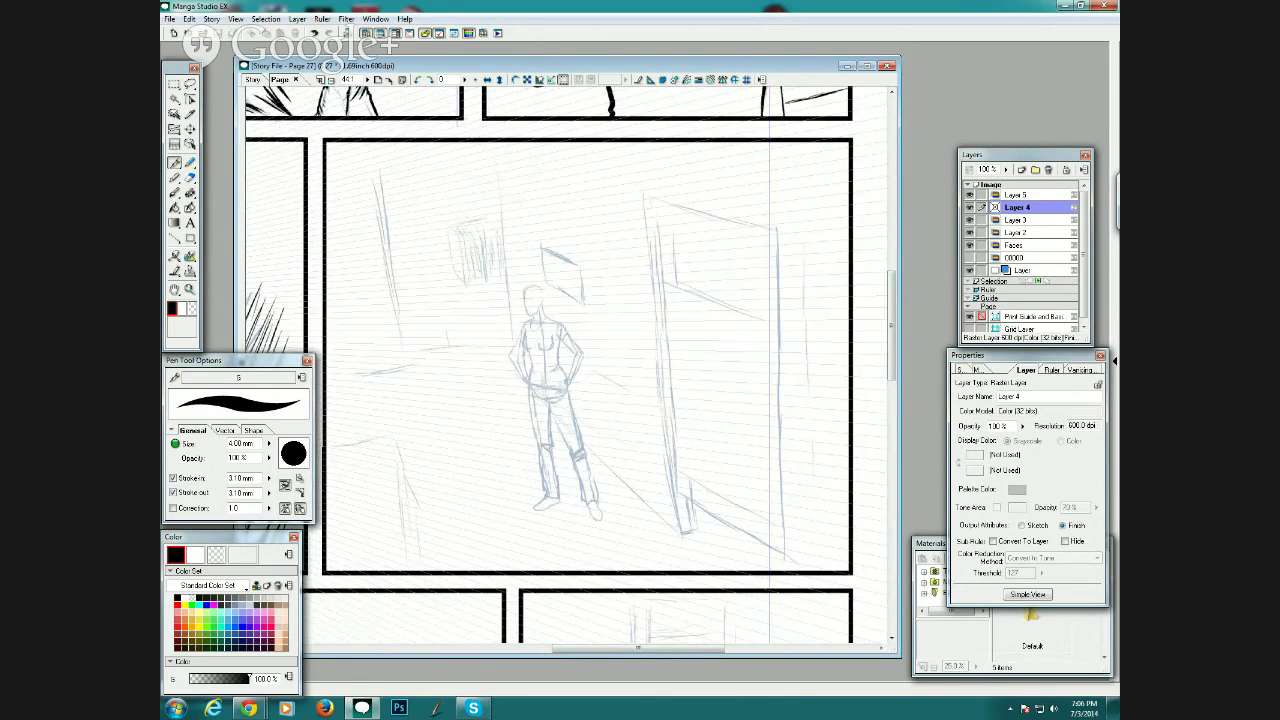
key("alt+Tab")
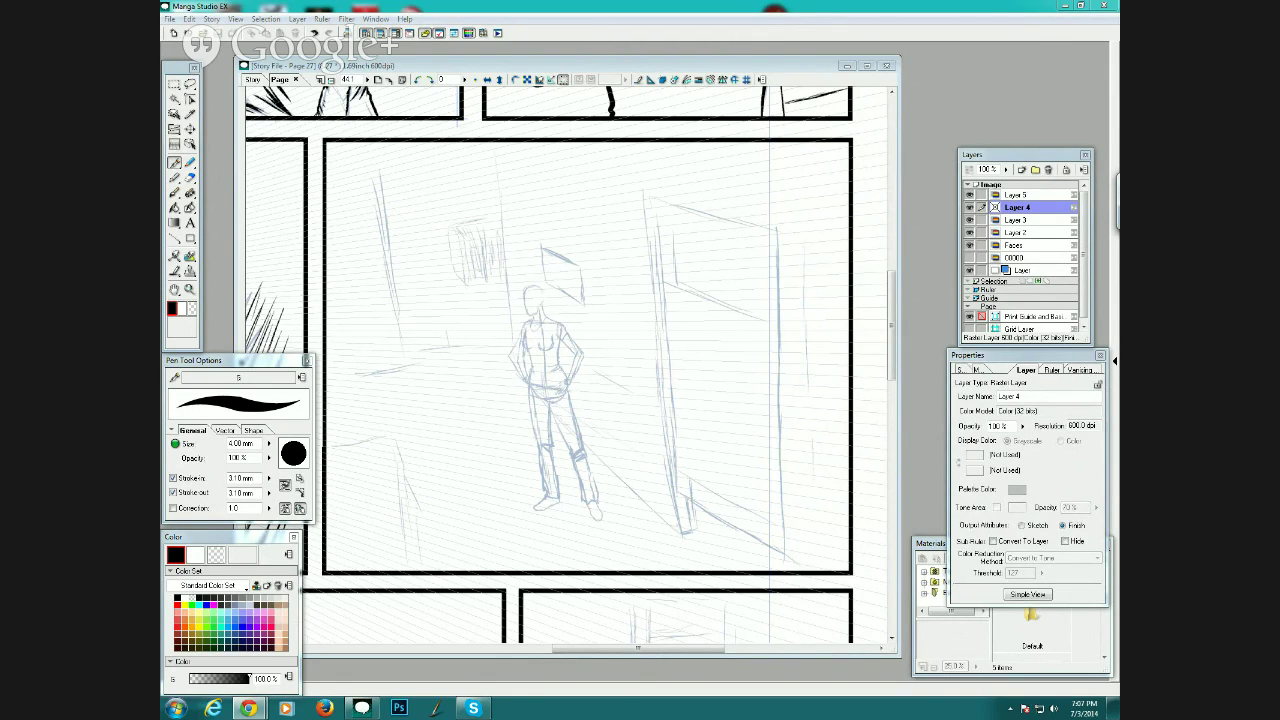
left_click(332, 80)
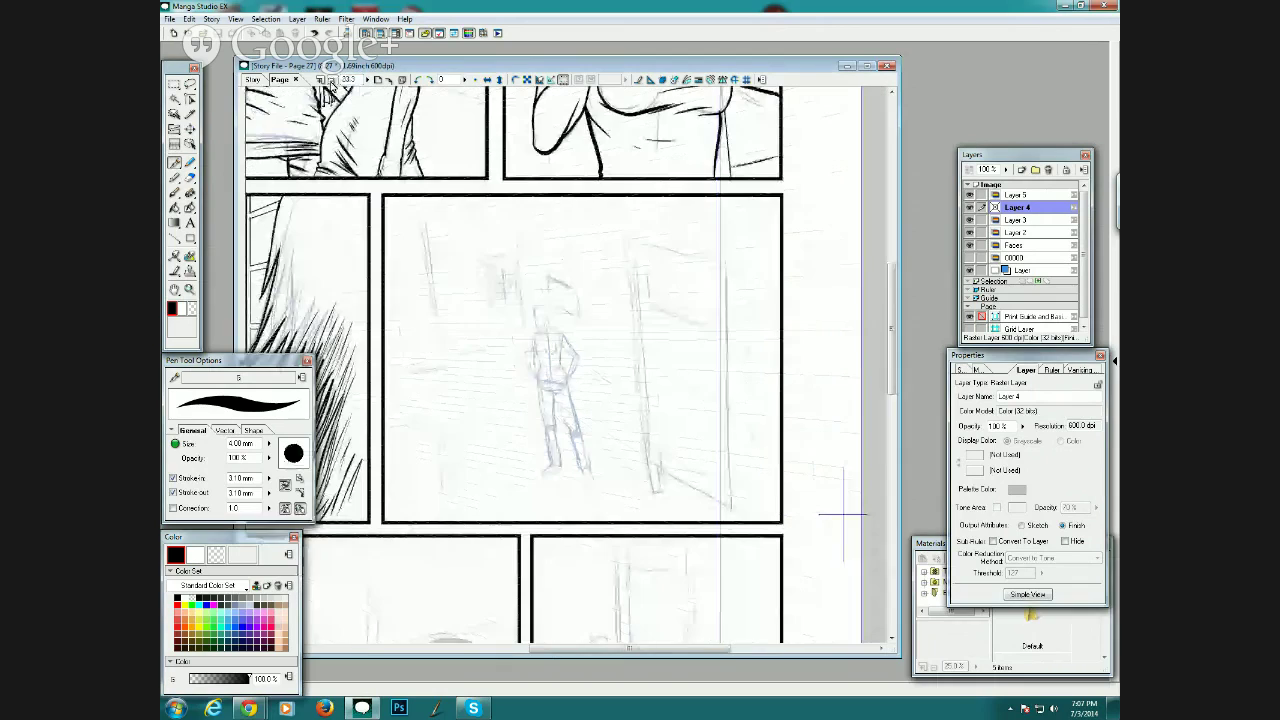
left_click(332, 80)
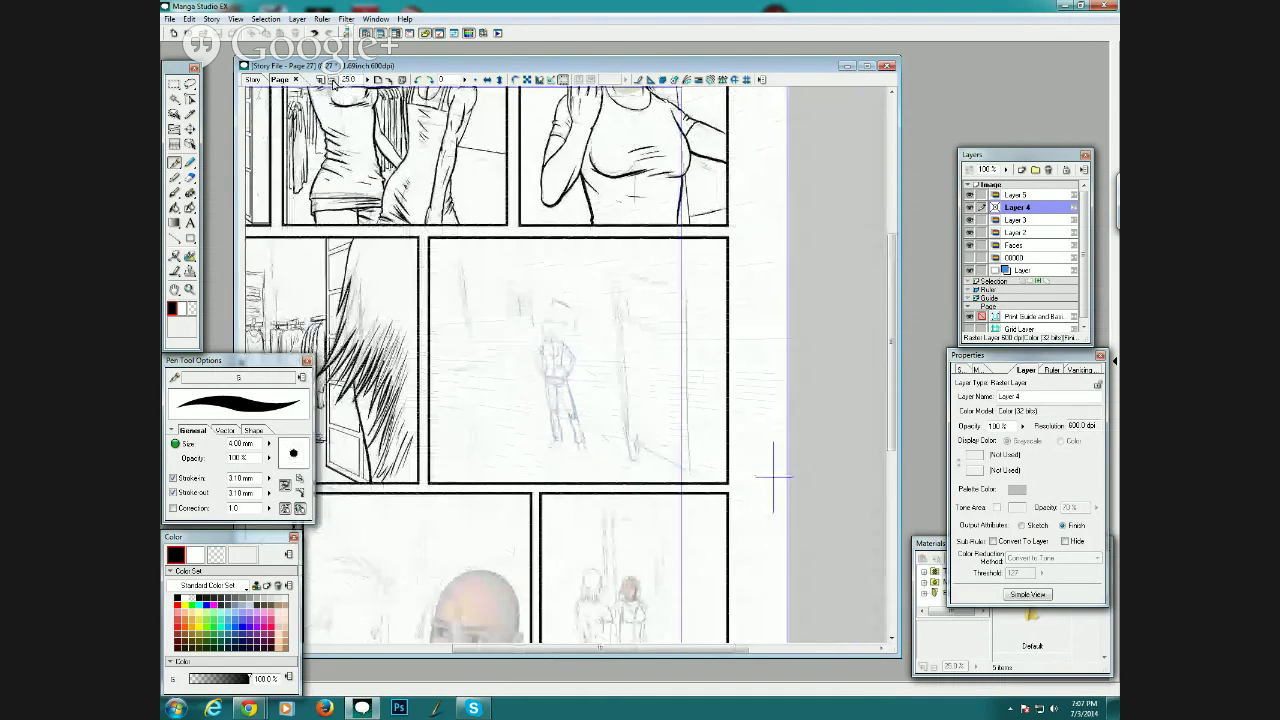
left_click(332, 80)
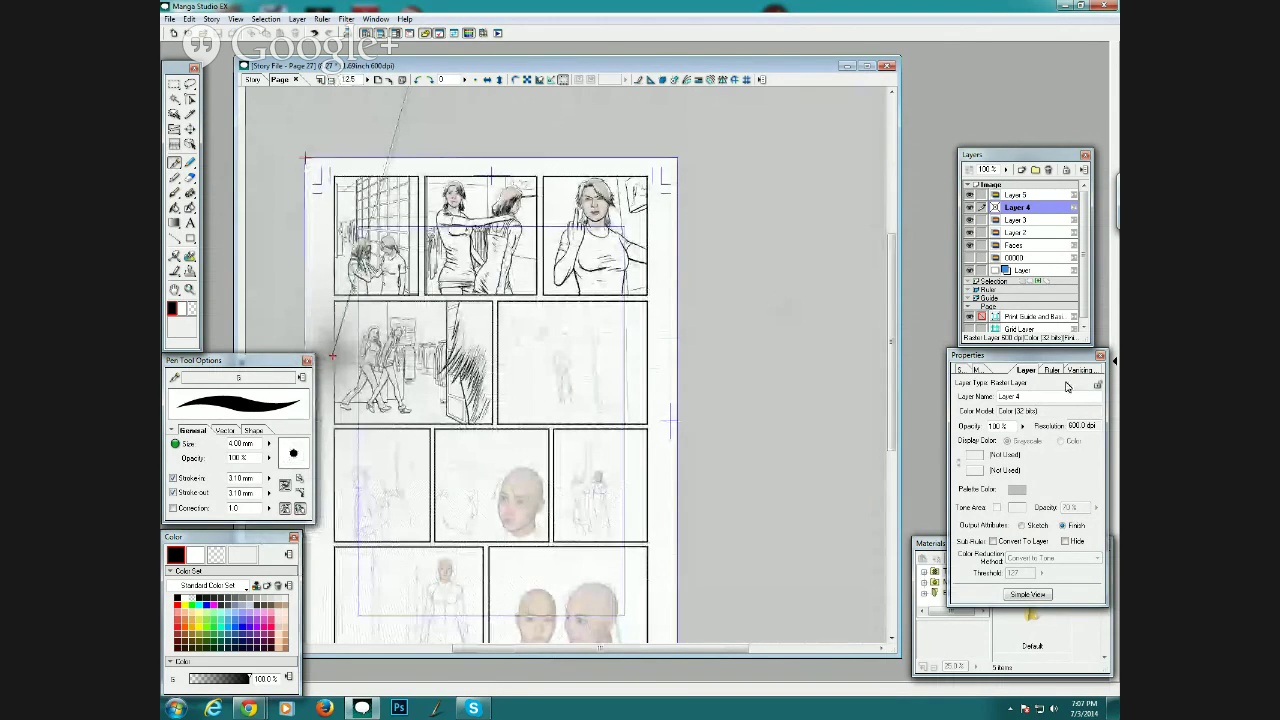
left_click(1080, 371)
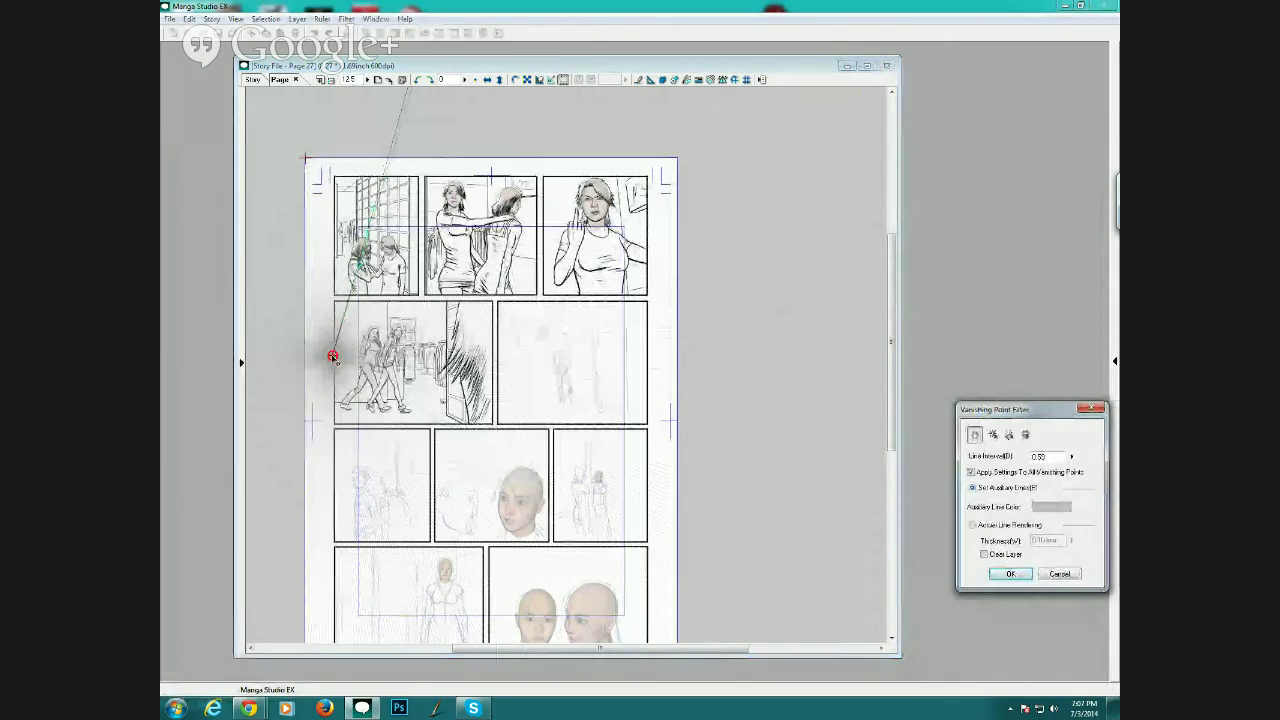
mouse_move(333, 355)
left_mouse_down()
mouse_move(449, 337)
mouse_move(493, 315)
left_mouse_up()
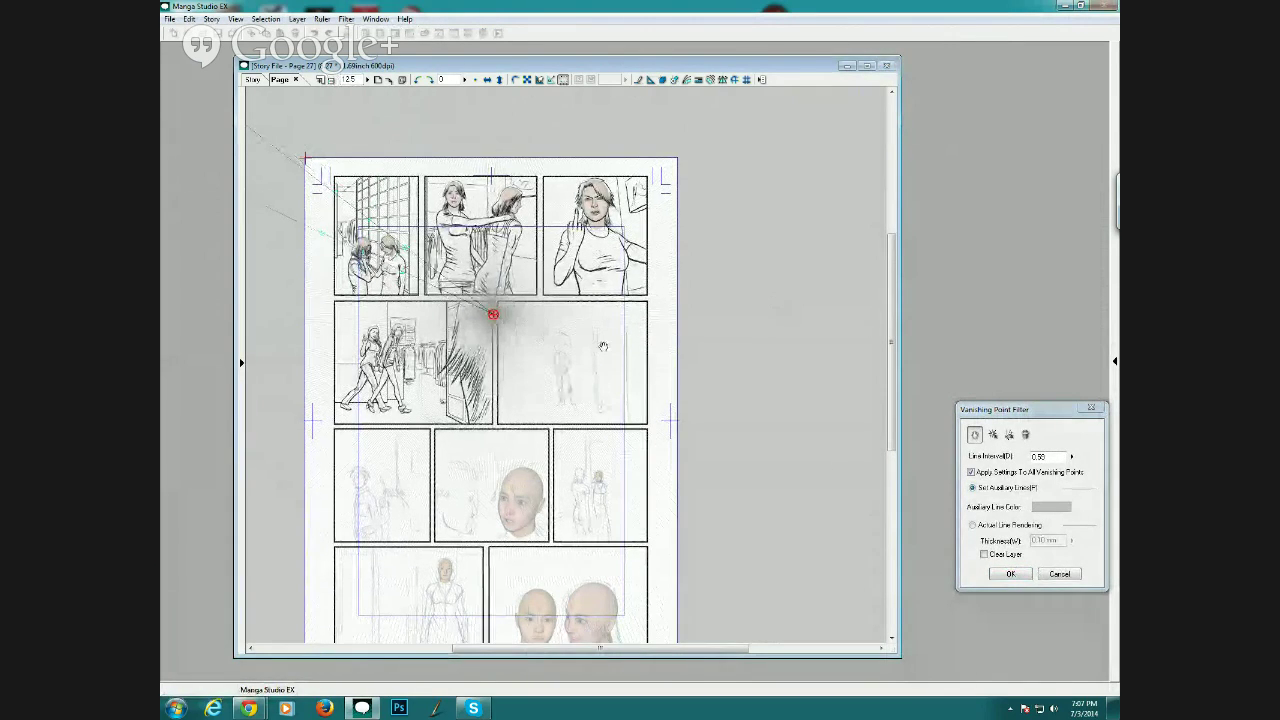
left_click(1010, 573)
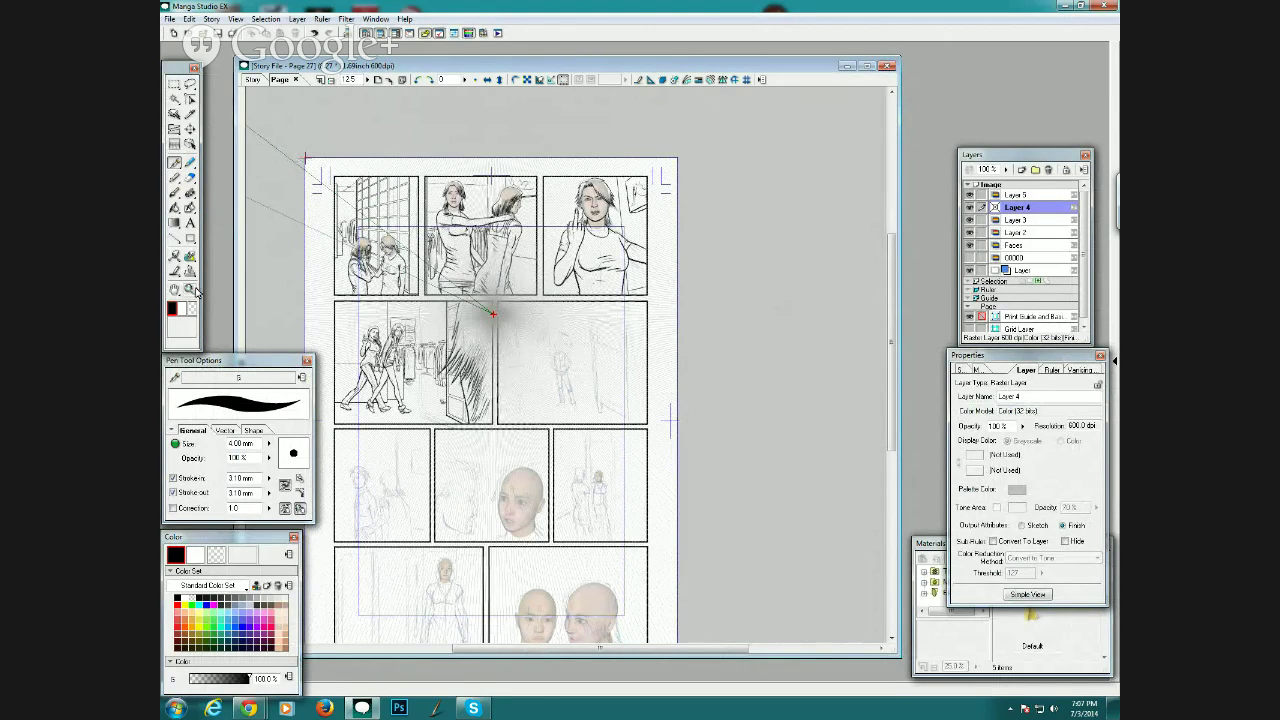
Shift the vanishing point slightly up and left, onto the top border of the walking-women panel.
left_click(189, 289)
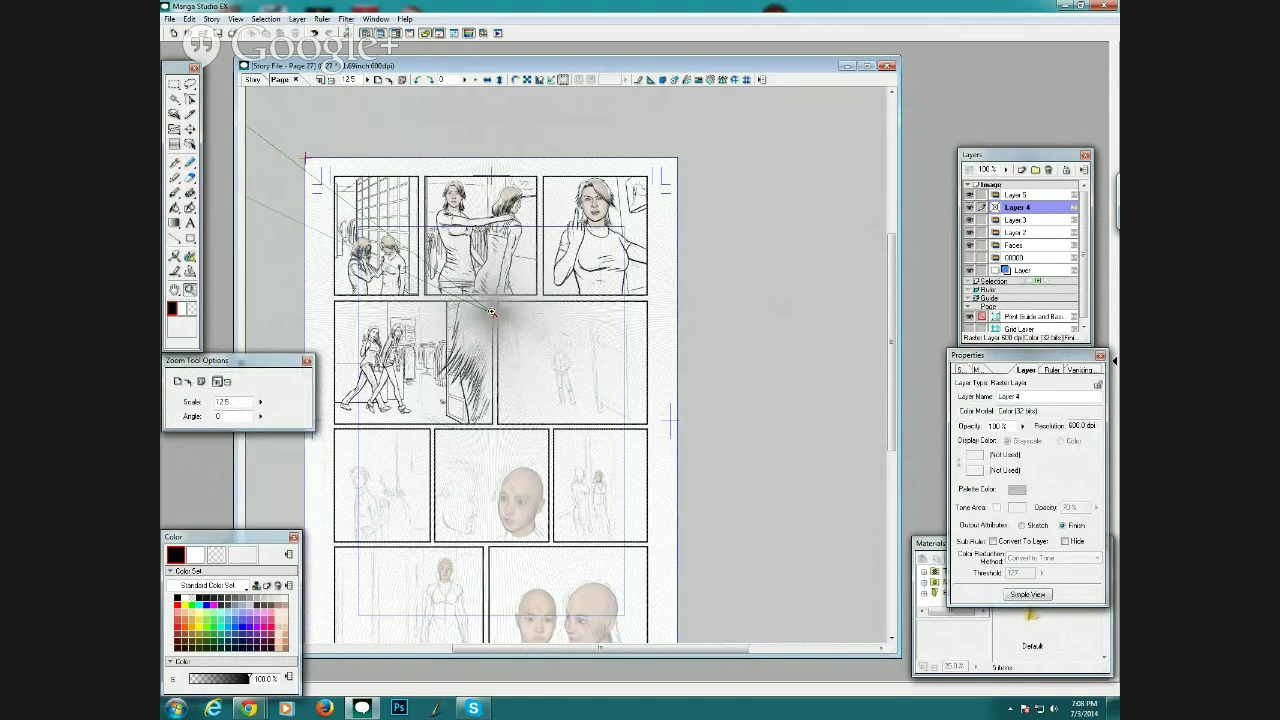
left_click_drag(478, 296, 651, 430)
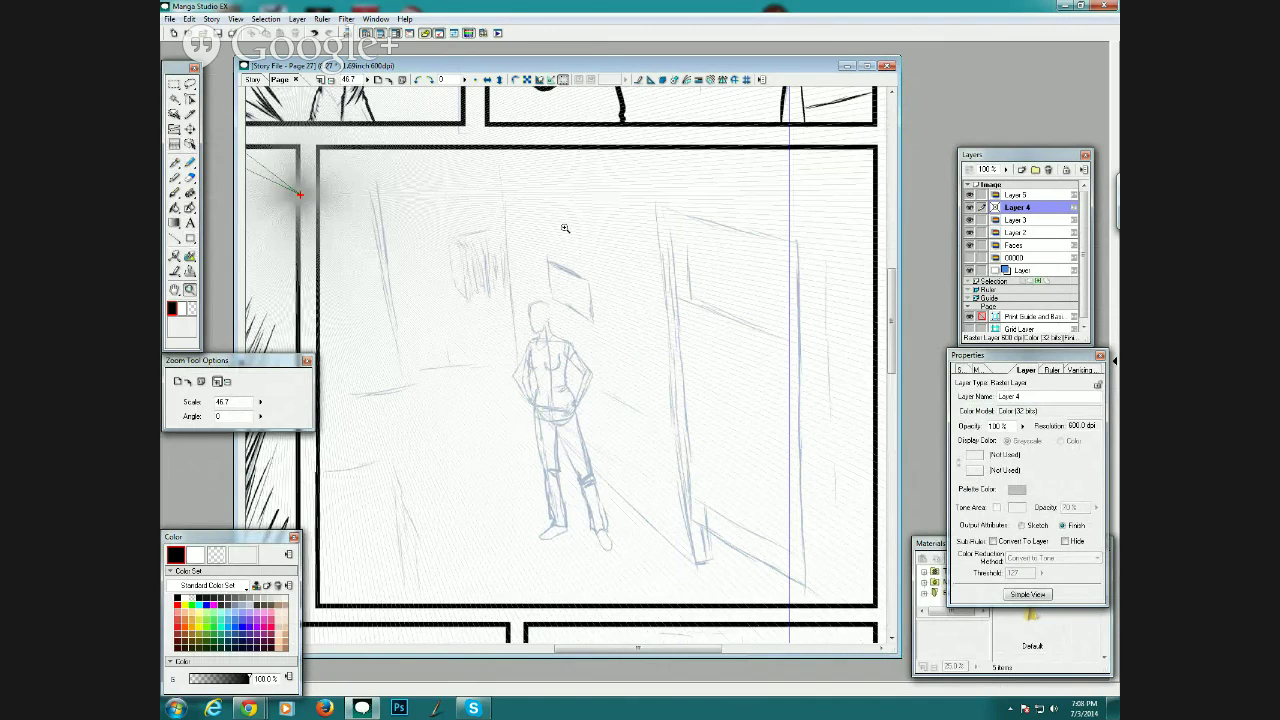
left_click(1075, 370)
mouse_move(300, 194)
left_mouse_down()
mouse_move(325, 202)
mouse_move(262, 143)
left_mouse_up()
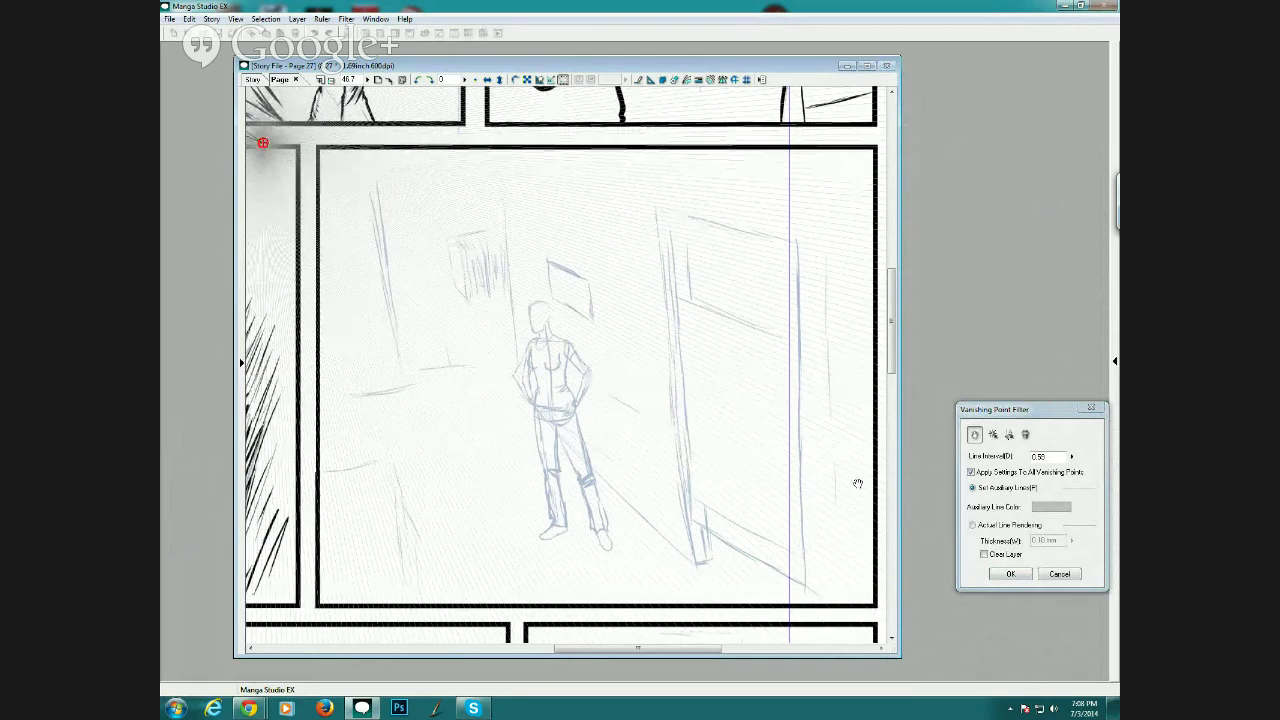
left_click(1010, 574)
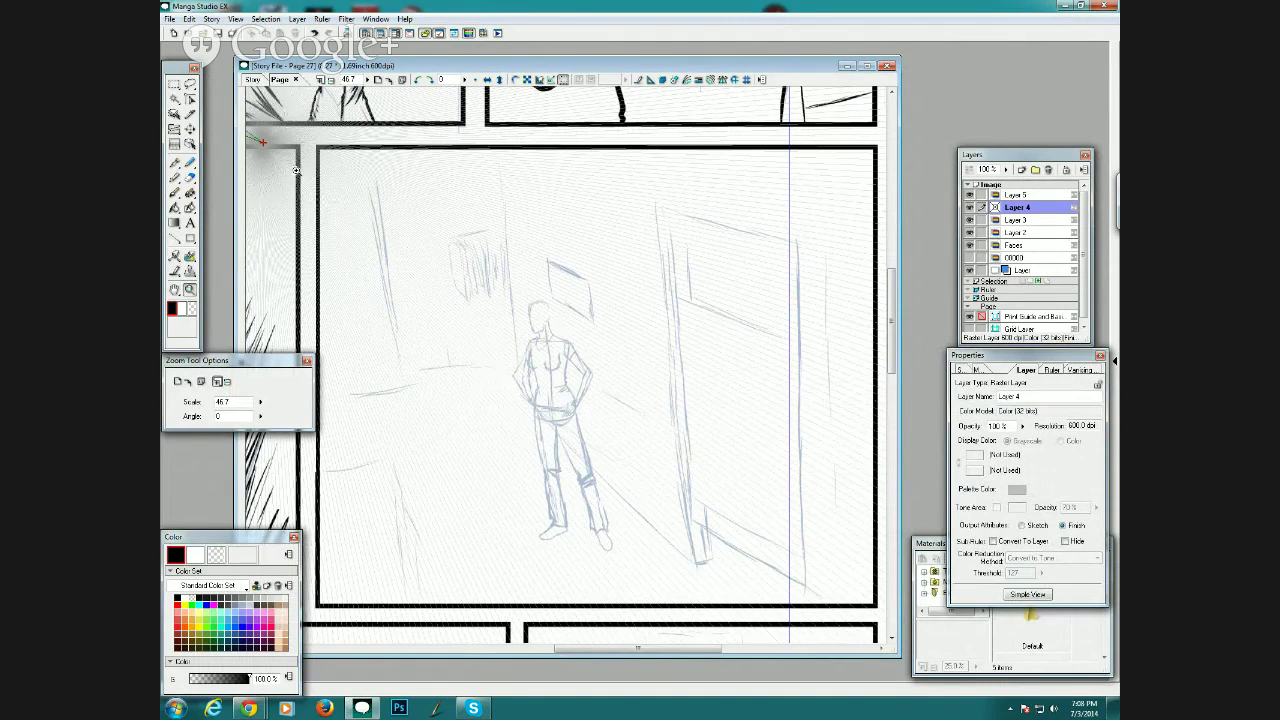
Add a second vanishing point low on the page, over the rightmost head in the last panel.
scroll(330, 195, "down", 3)
scroll(336, 204, "up", 3)
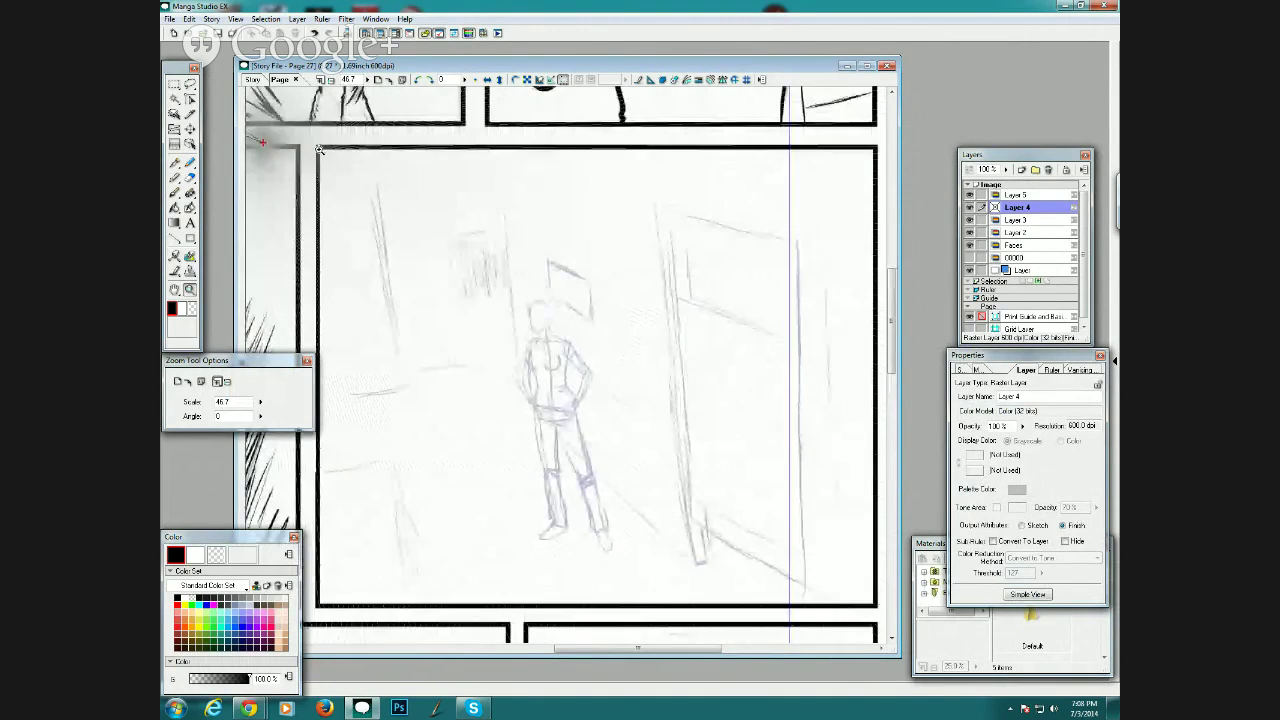
left_click(331, 80)
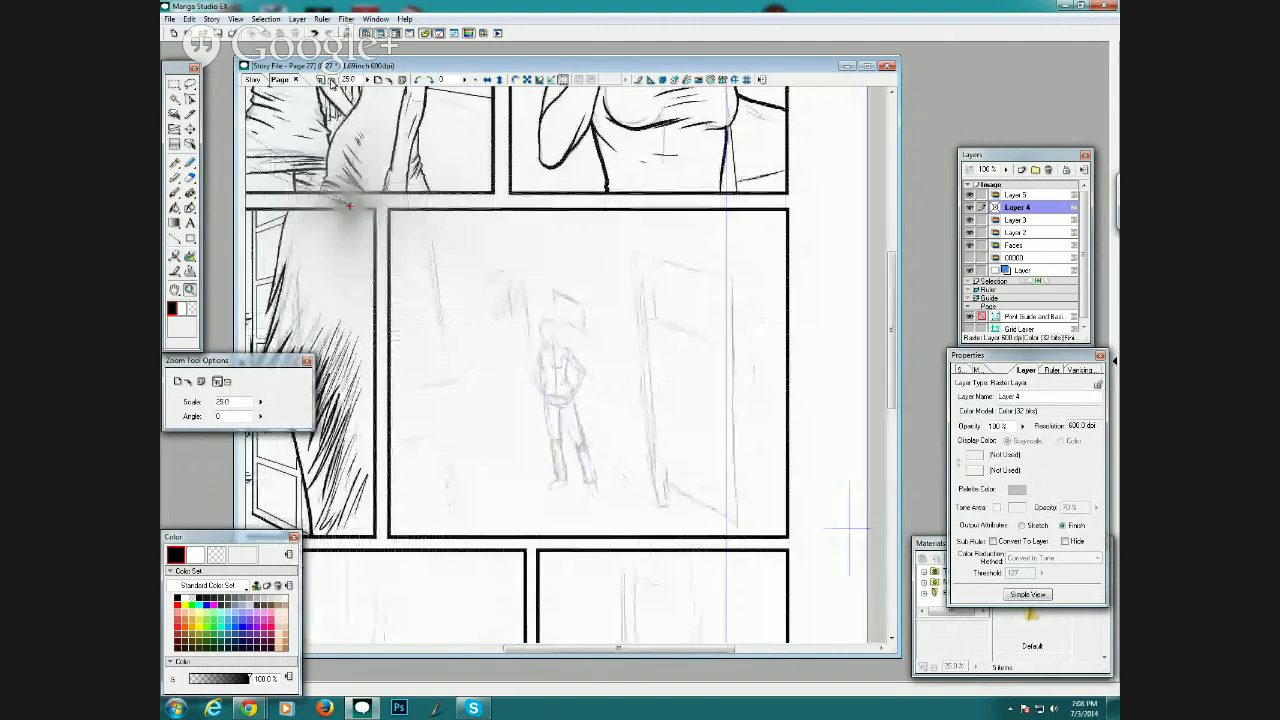
left_click(331, 80)
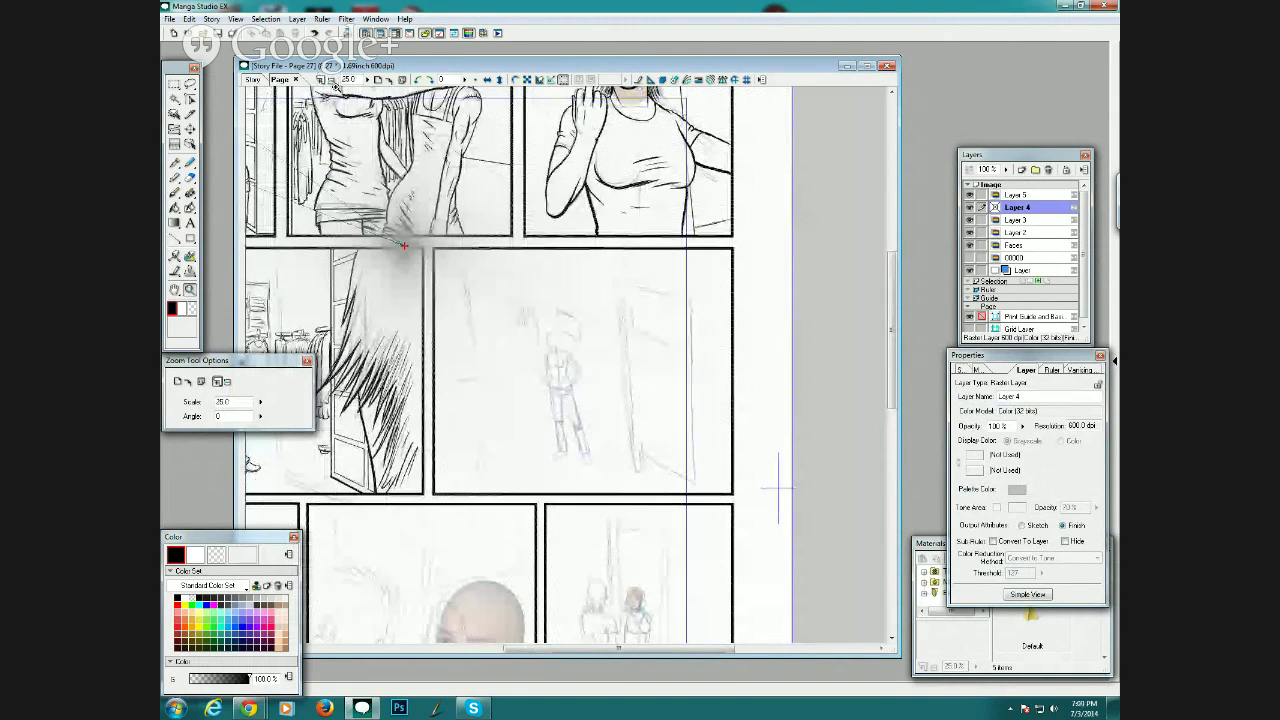
key("ctrl+minus")
key("ctrl+minus")
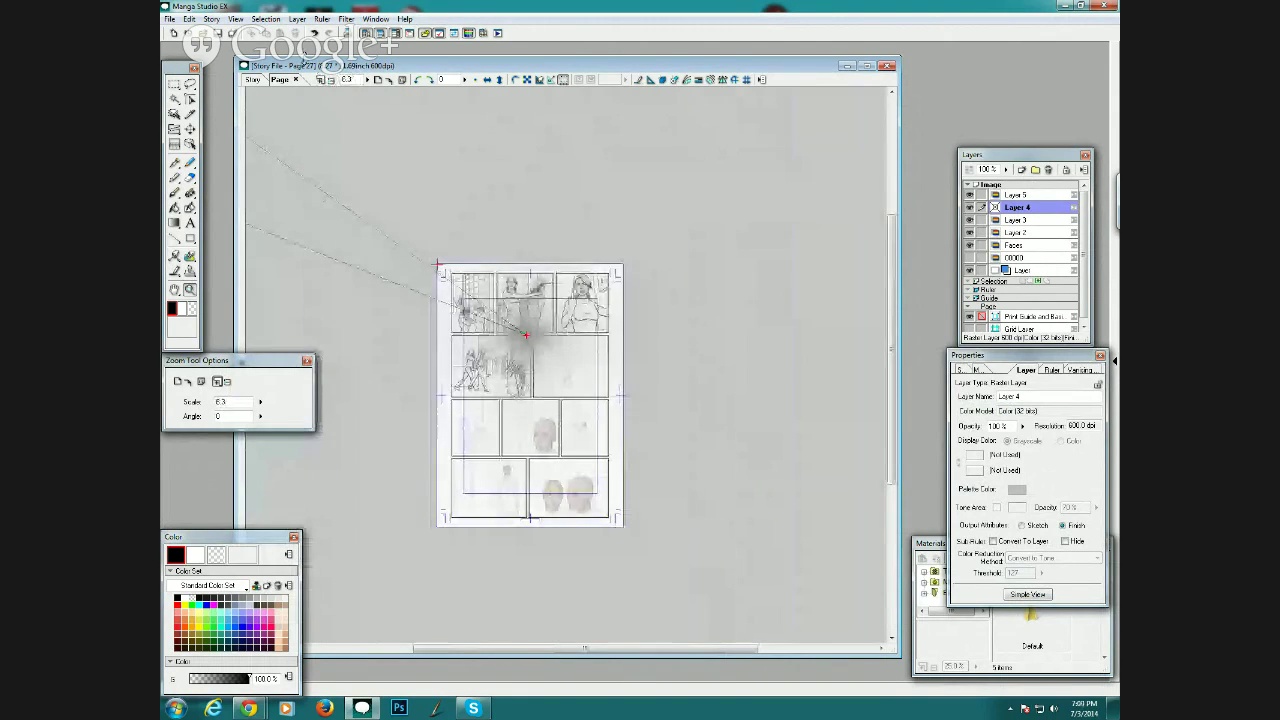
left_click(321, 79)
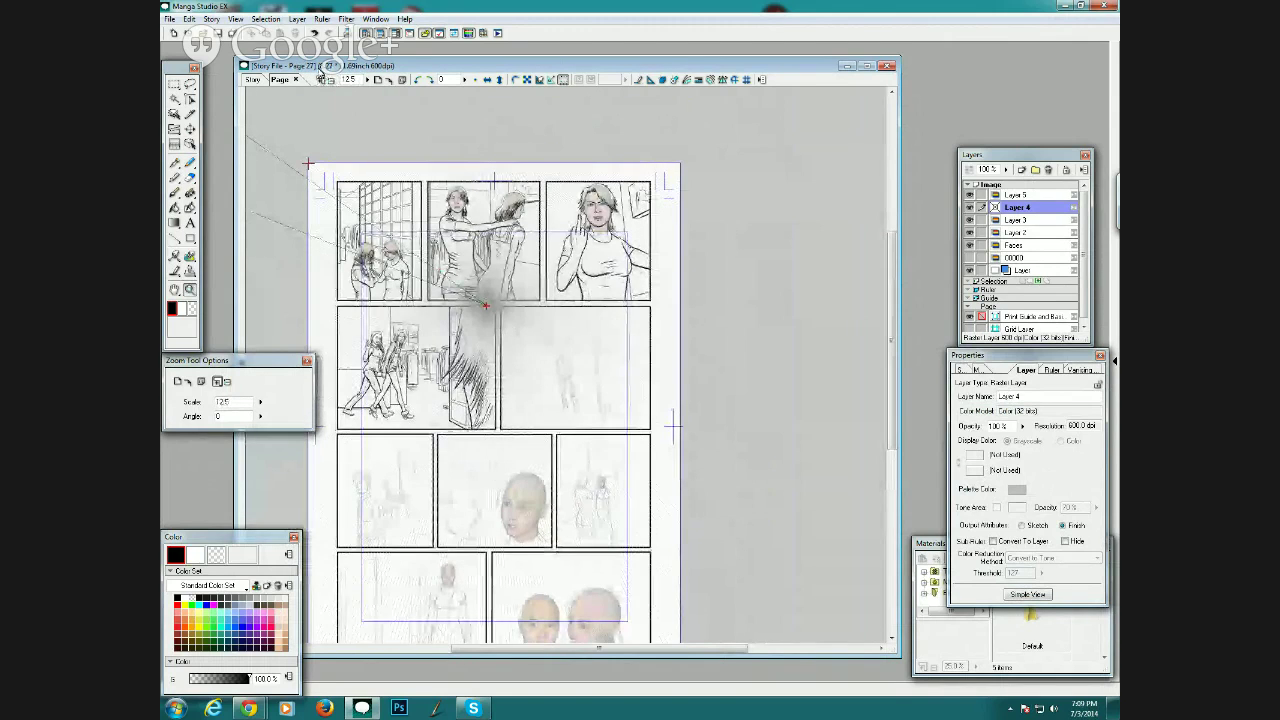
left_click(321, 79)
scroll(590, 412, "down", 2)
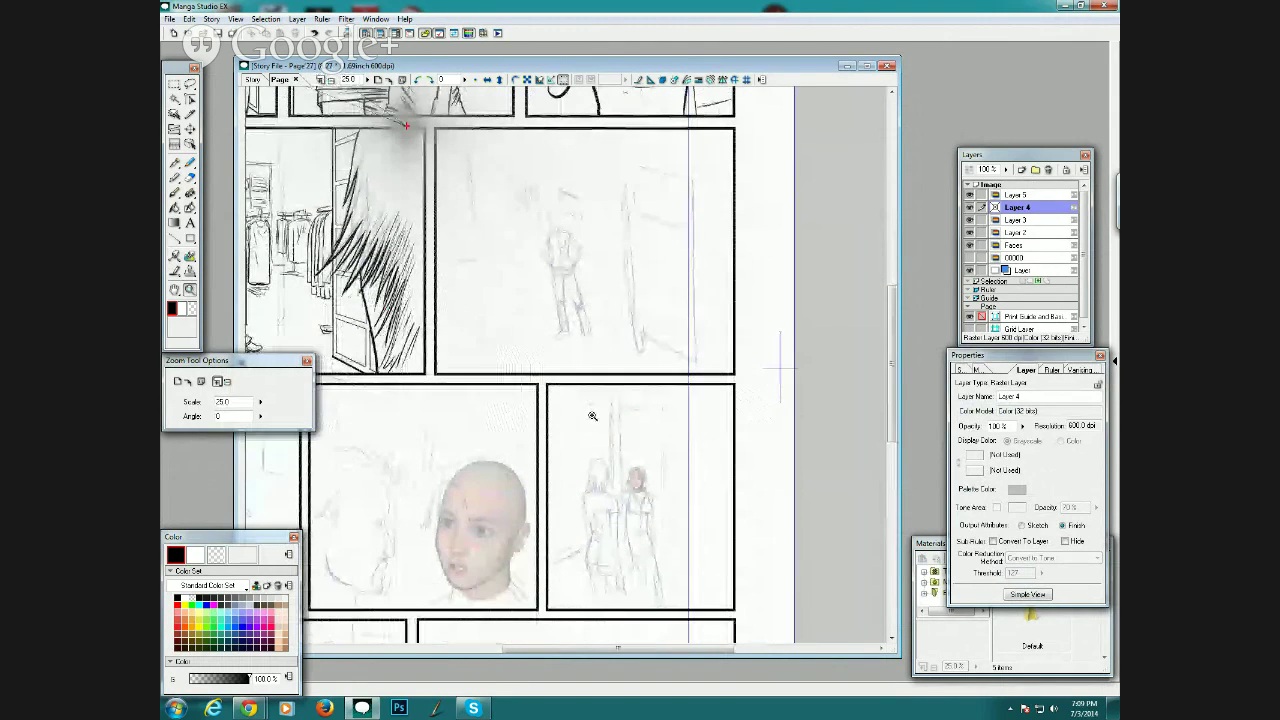
left_click(1082, 370)
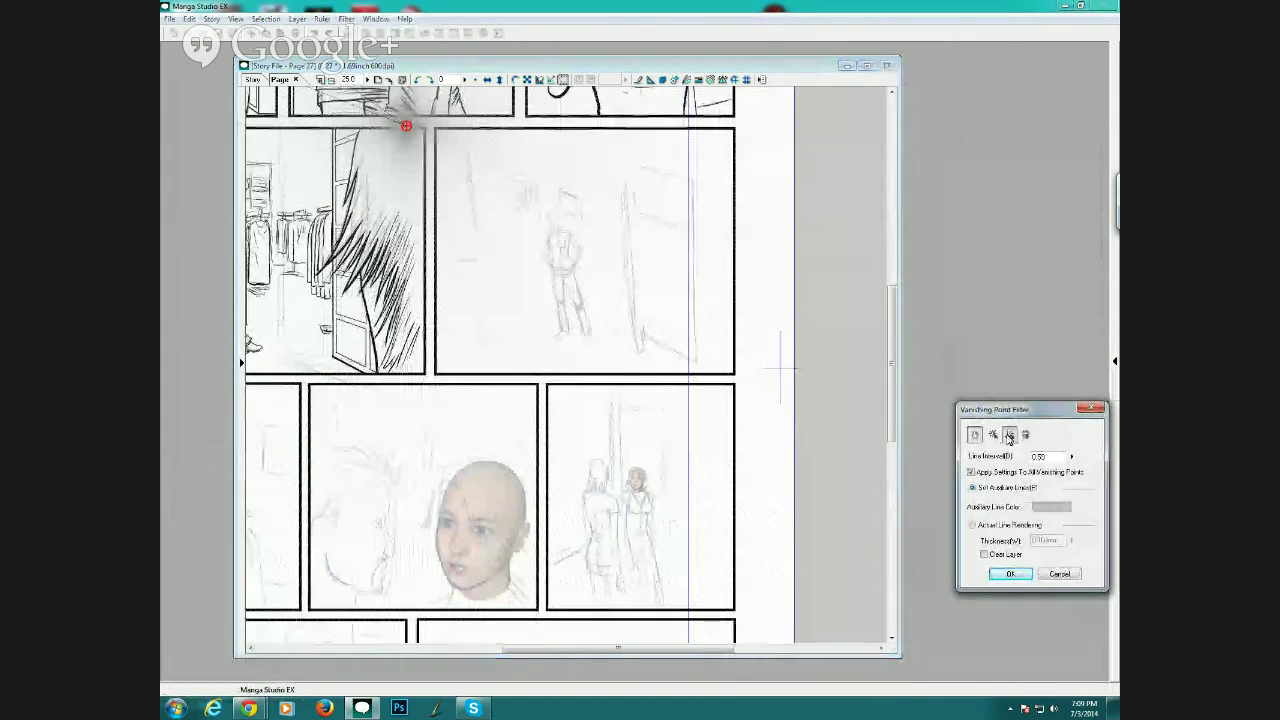
left_click(1009, 436)
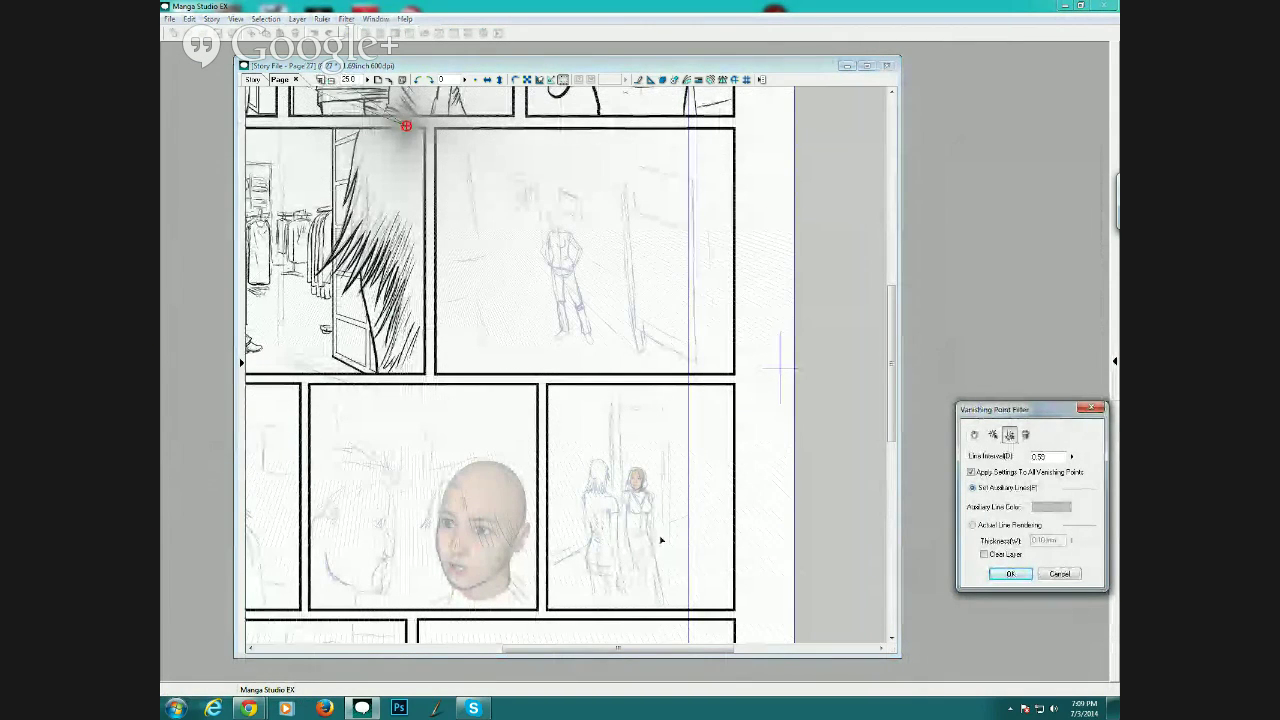
left_click_drag(891, 352, 896, 384)
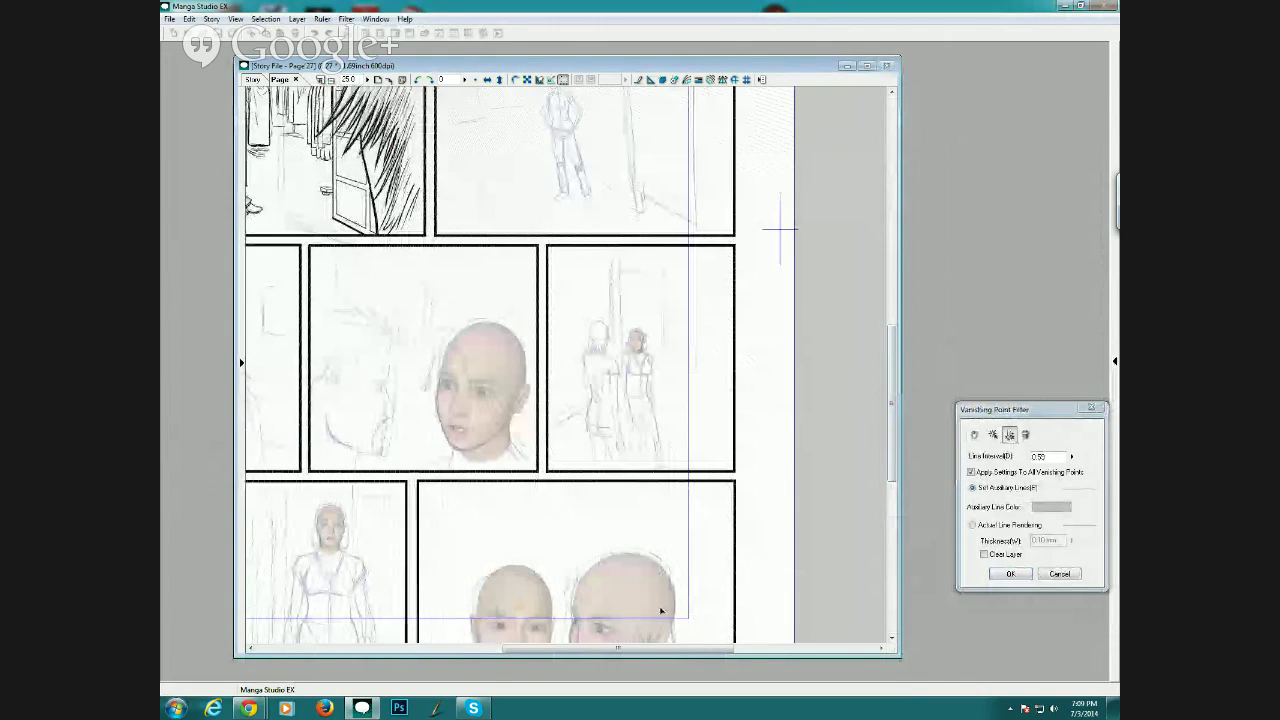
Move the second vanishing point toward the lower right corner of the last panel and apply the perspective guides.
left_click(993, 434)
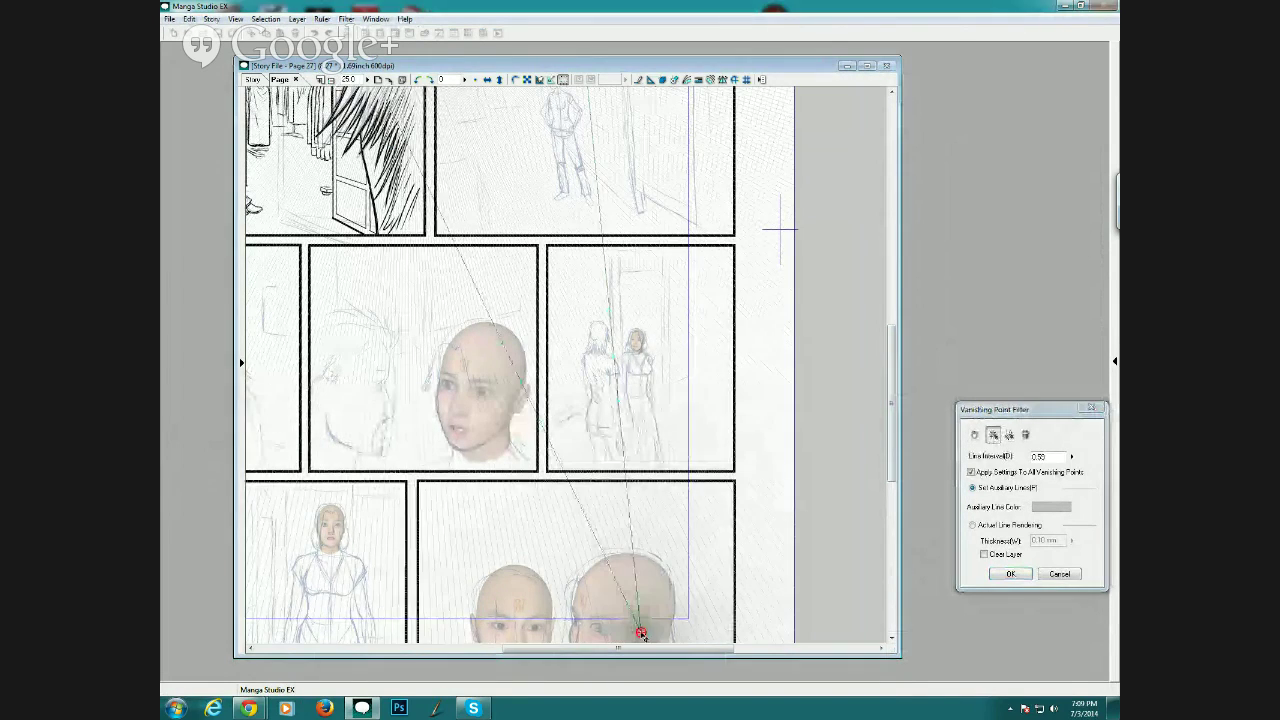
scroll(632, 470, "up", 2)
scroll(632, 470, "up", 4)
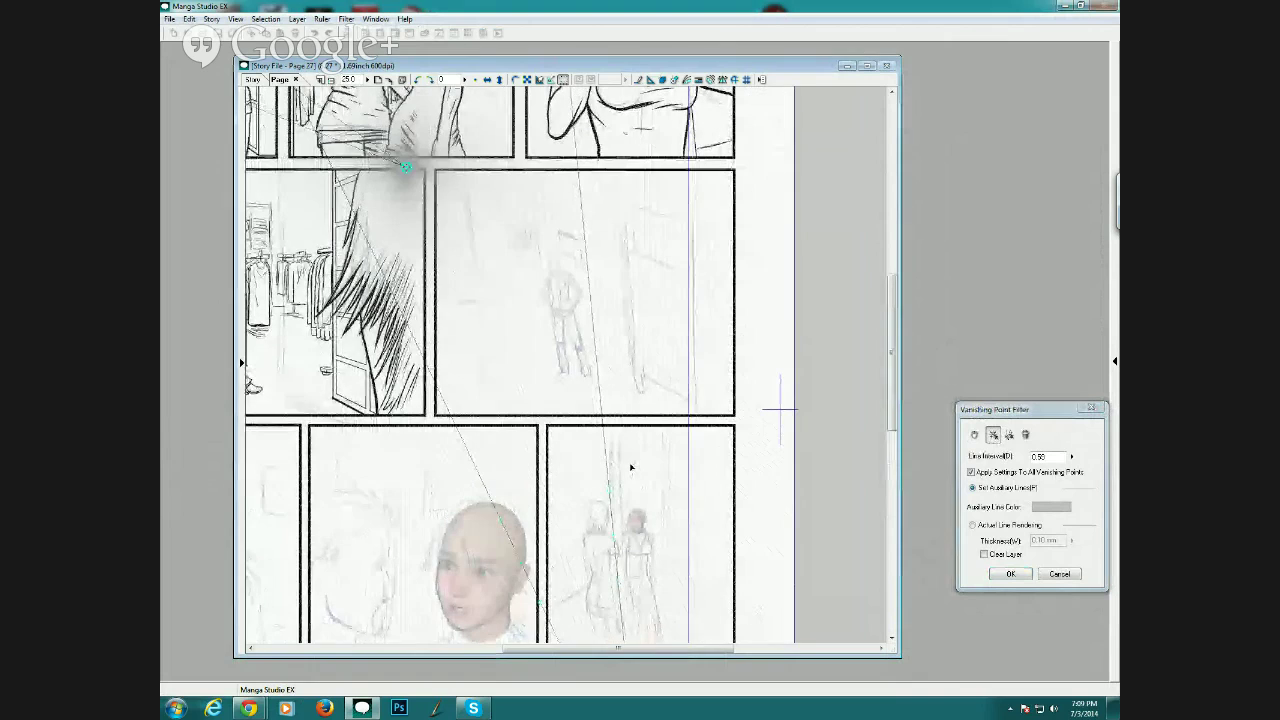
scroll(631, 466, "down", 4)
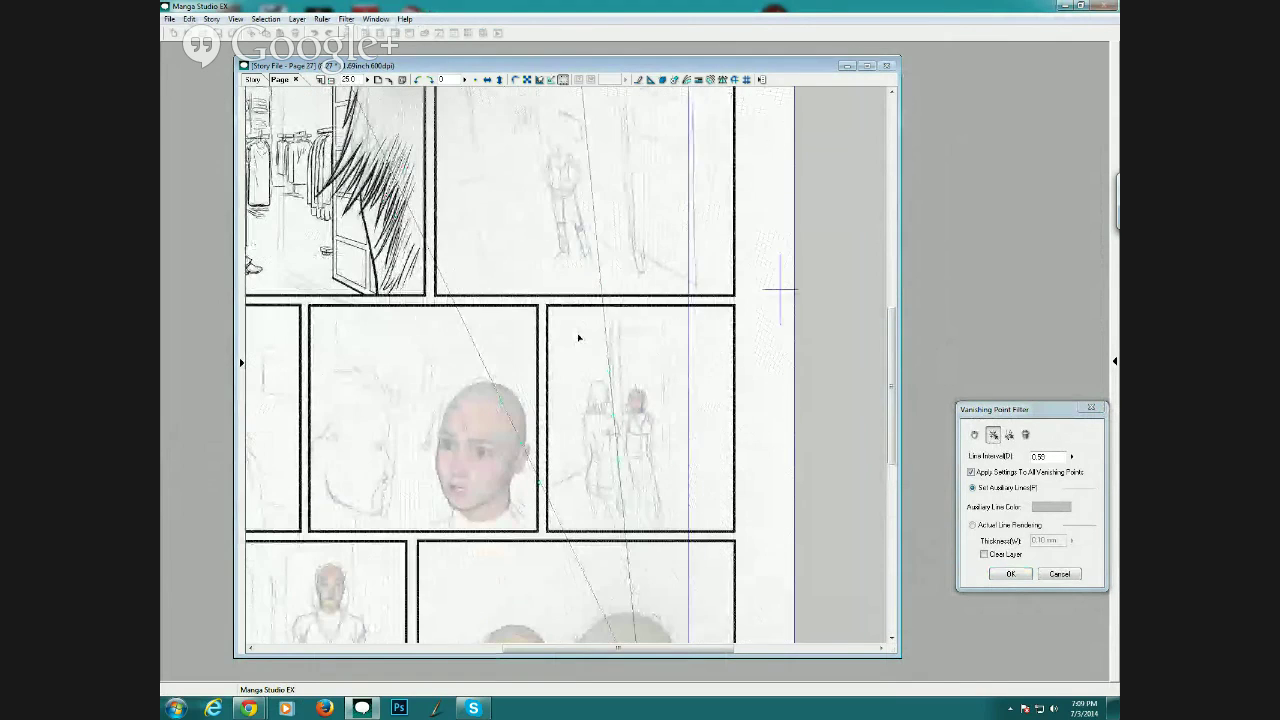
left_click(331, 81)
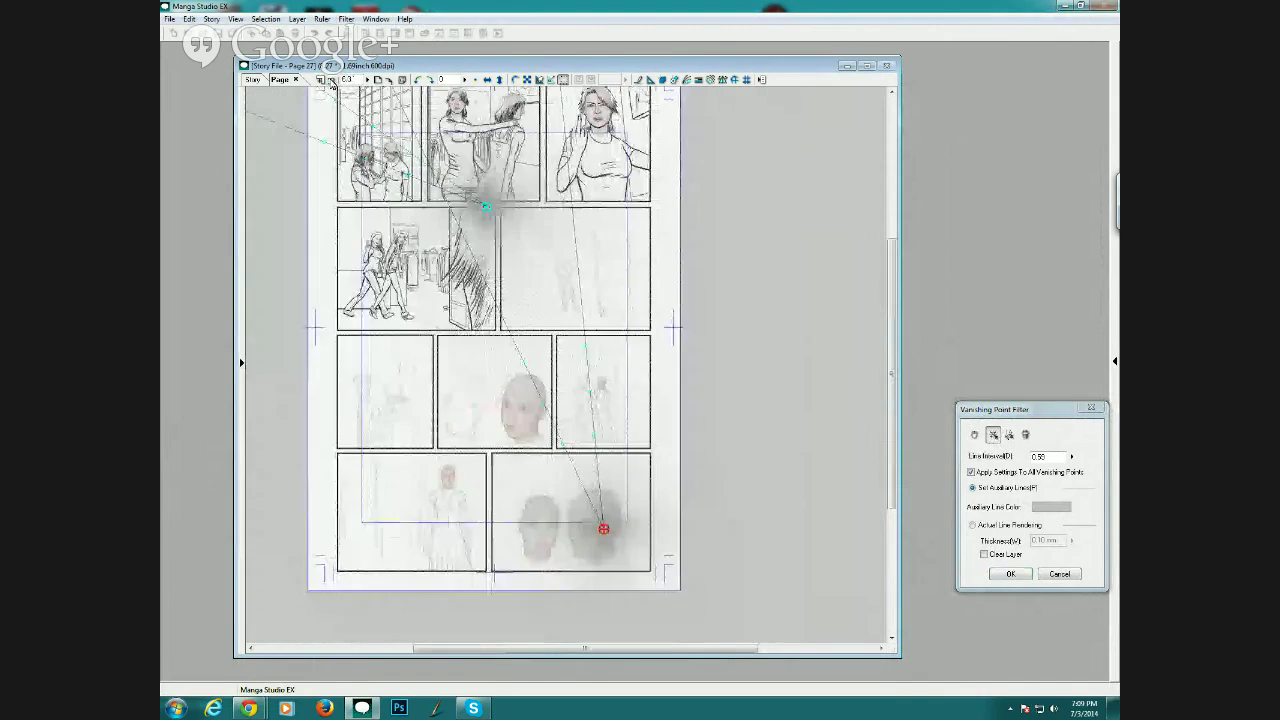
left_click(331, 81)
left_click(320, 81)
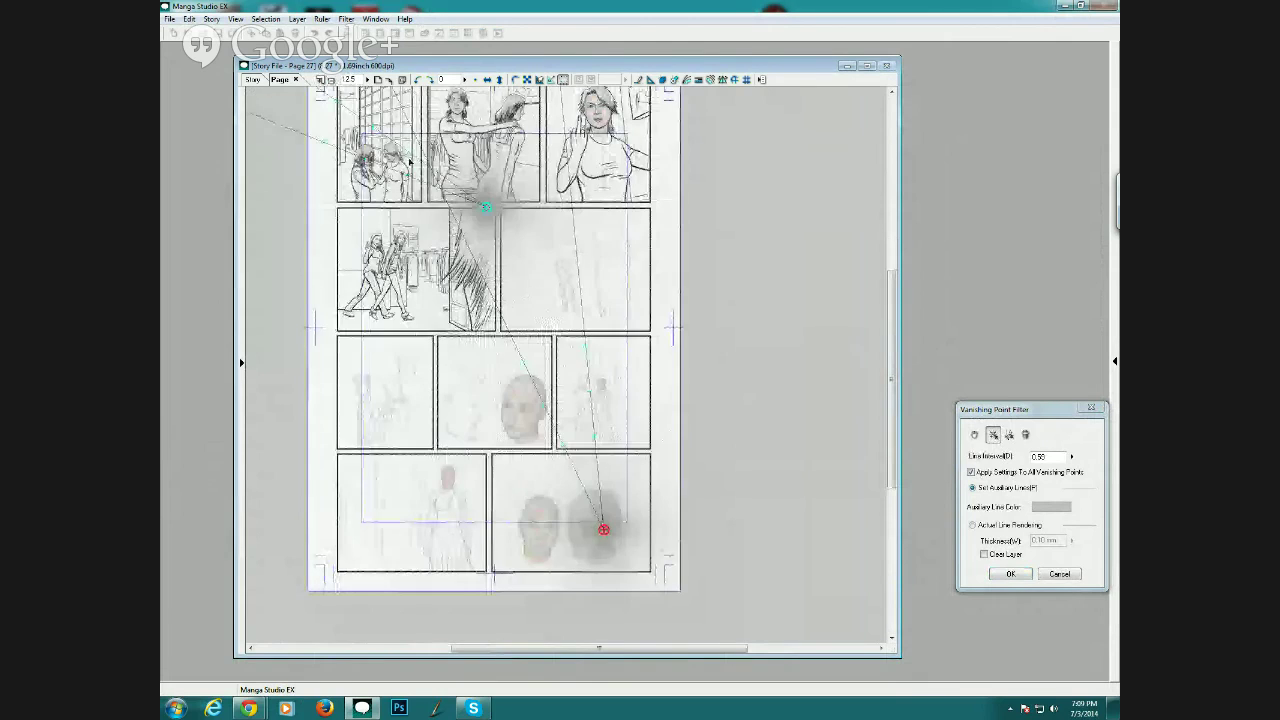
left_click_drag(604, 531, 643, 555)
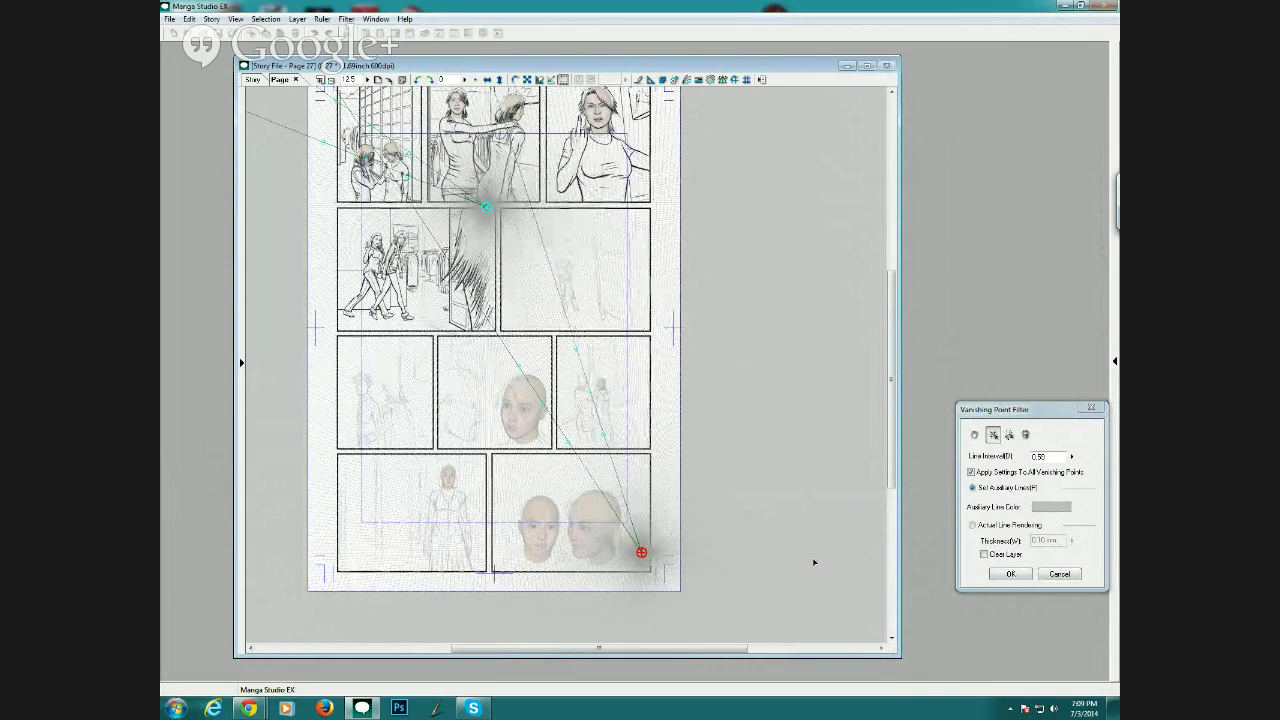
left_click(1008, 573)
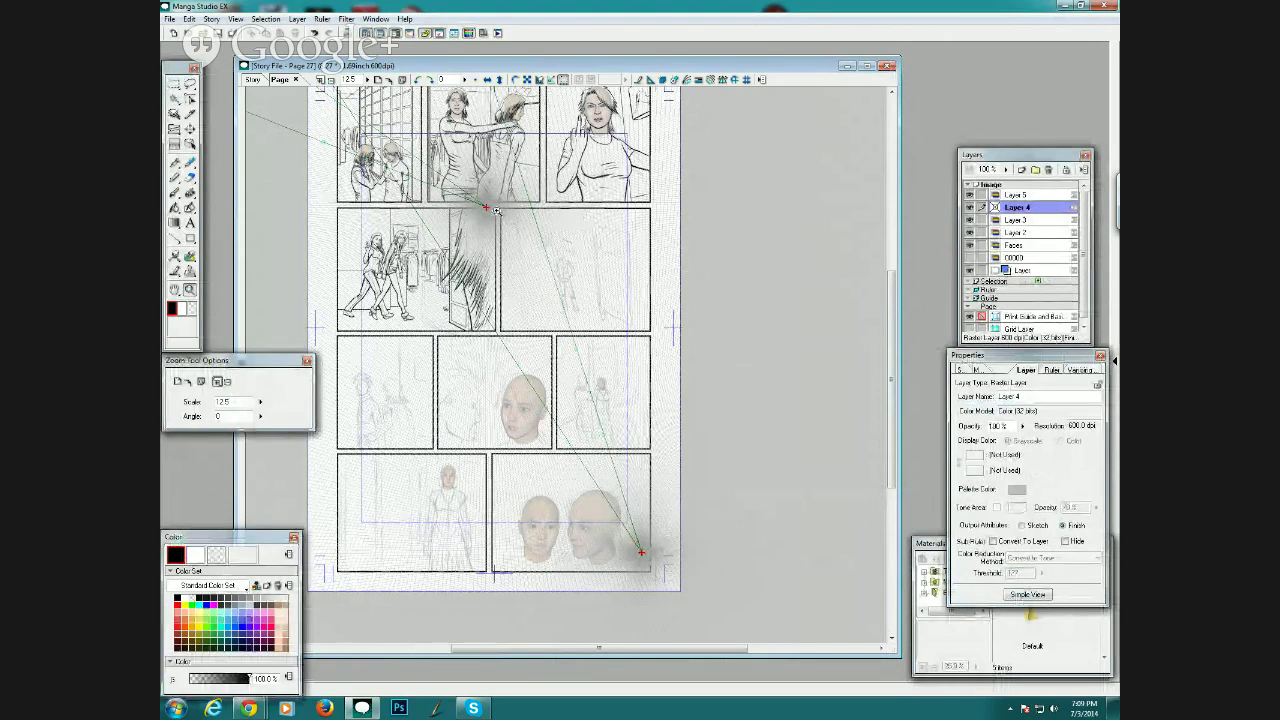
Draw two 0.40 mm straight floor lines, from the standing figure's waist to the doorframe base and from there up to the right.
left_click_drag(488, 201, 660, 340)
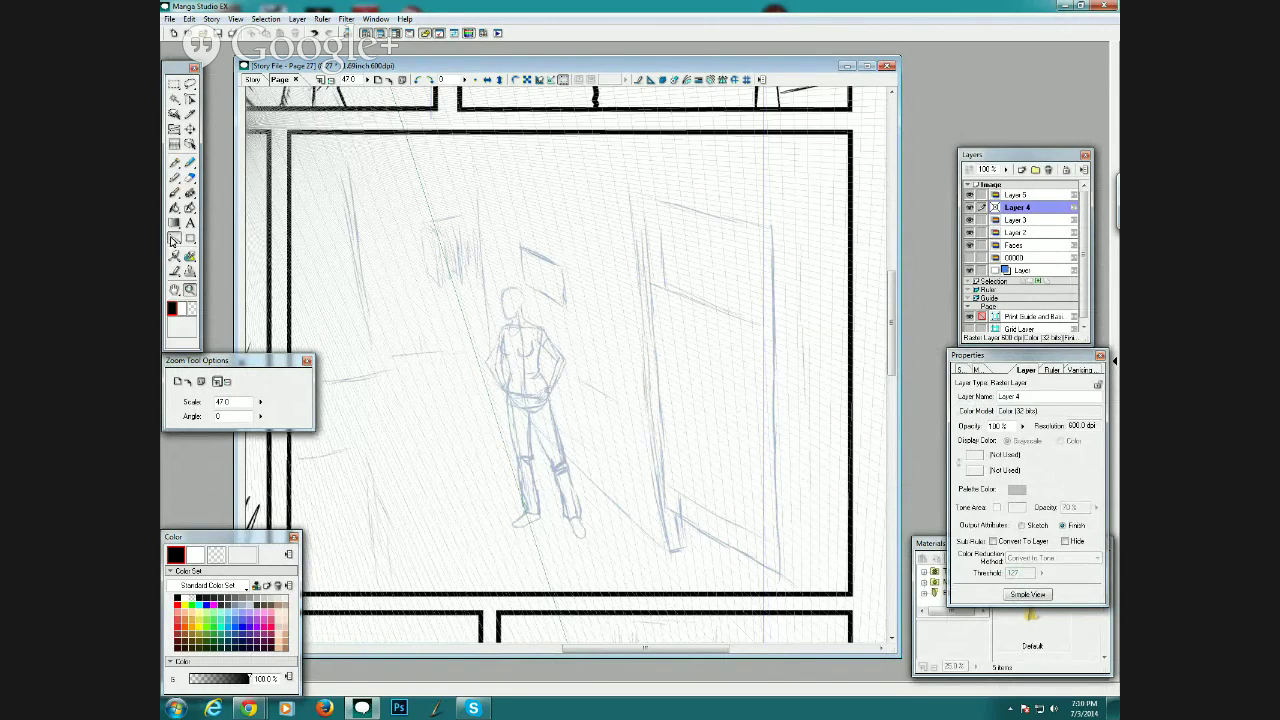
left_click(180, 239)
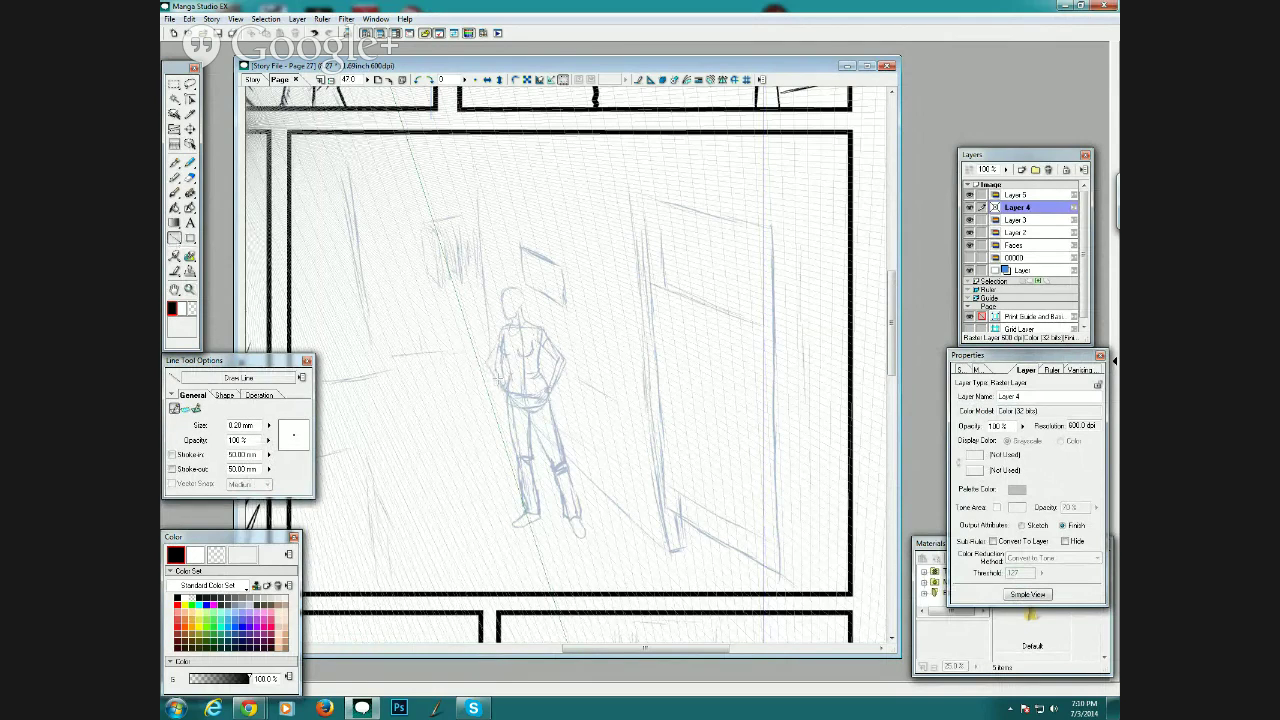
left_click(268, 425)
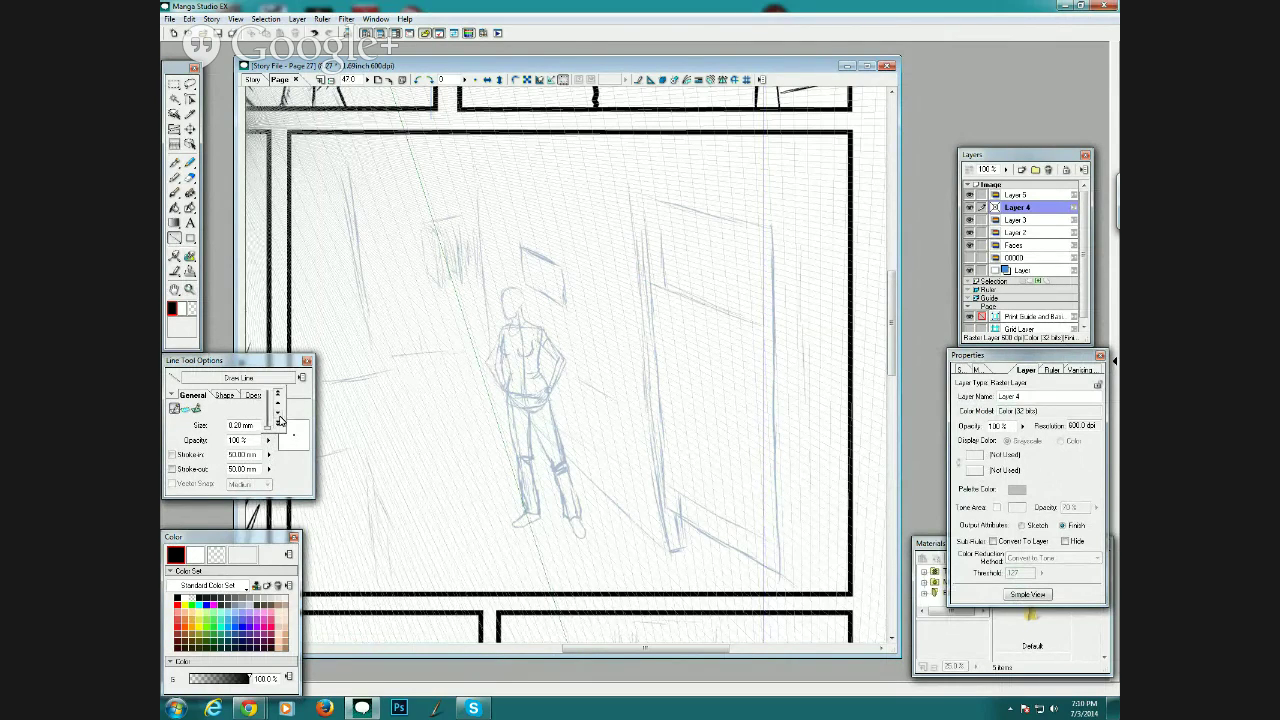
left_click(277, 403)
left_click(277, 403)
left_click(505, 401)
left_click_drag(506, 402, 670, 535)
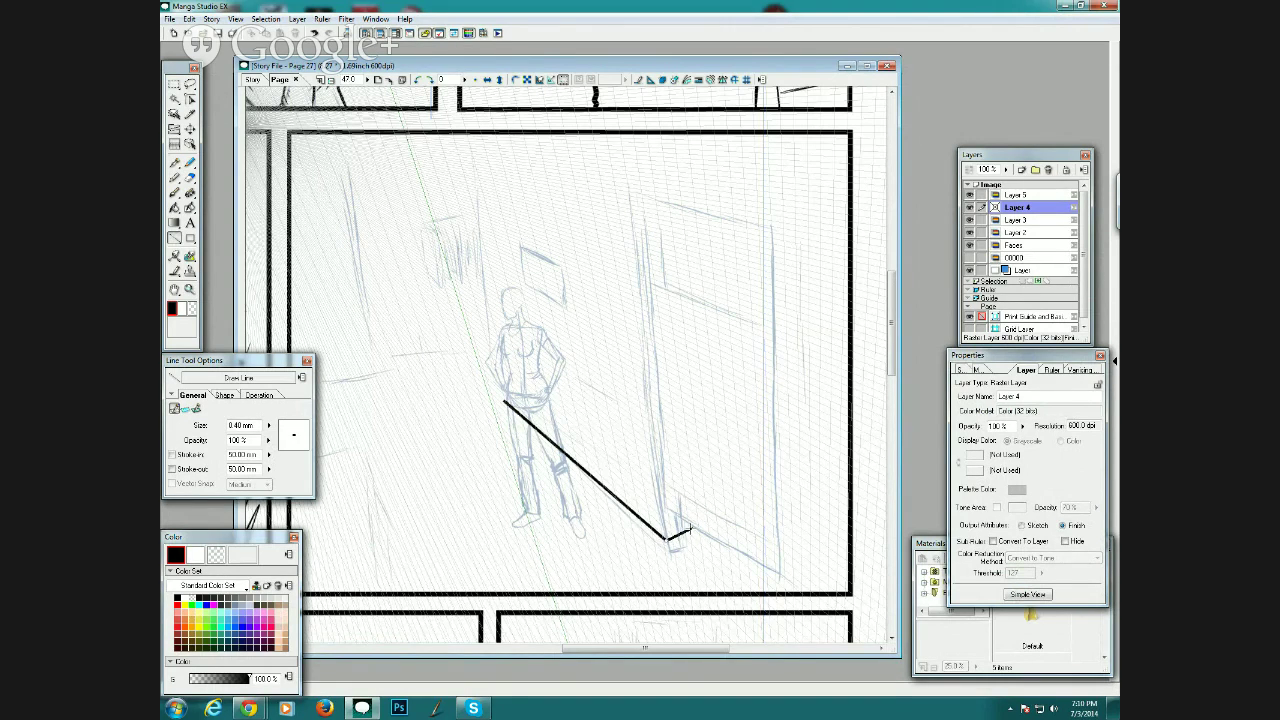
left_click_drag(690, 528, 763, 497)
Draw two 0.20 mm wall edges from both ends of the long floor line up to the panel's top border.
left_click(269, 425)
left_click(276, 416)
left_click(276, 416)
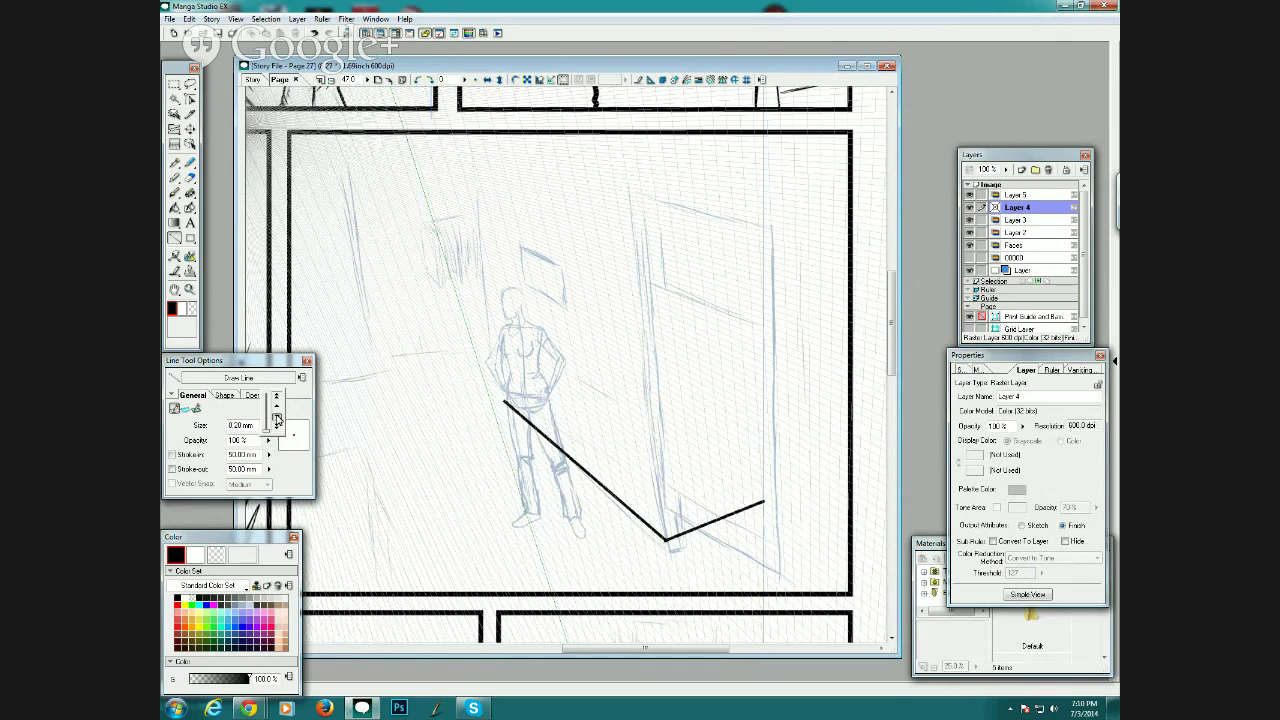
left_click_drag(504, 401, 422, 132)
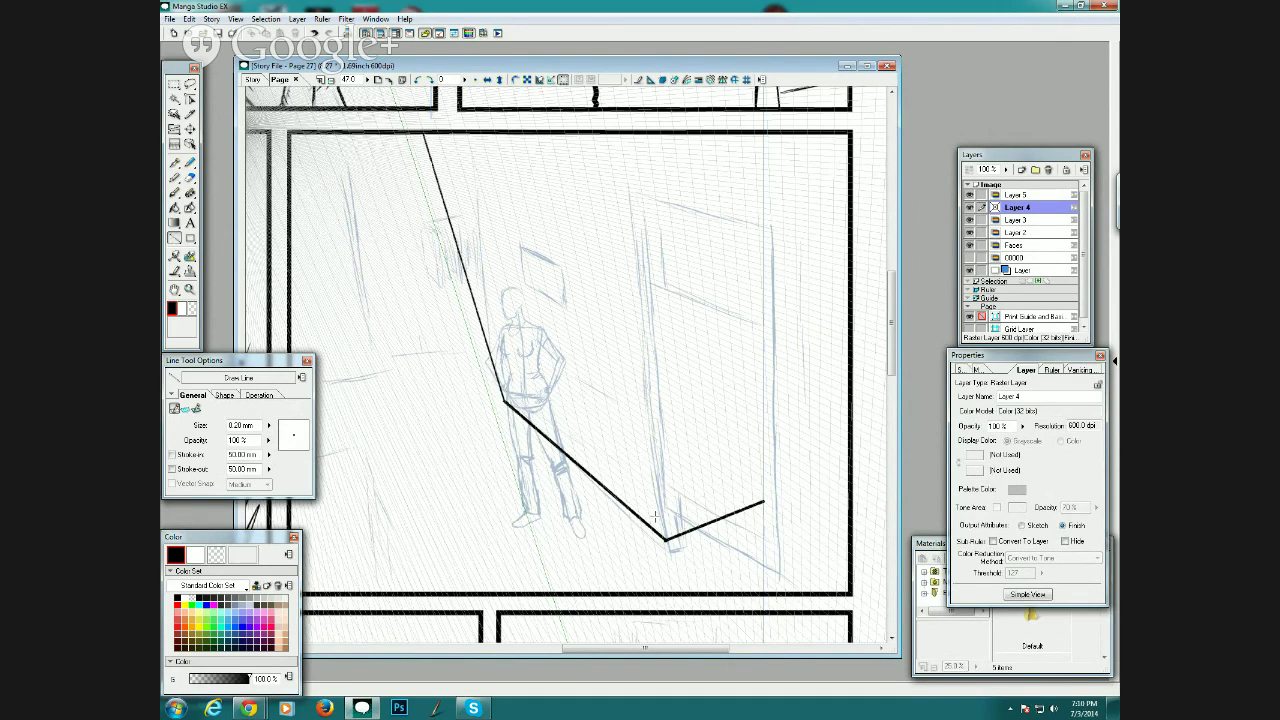
left_click_drag(665, 537, 597, 133)
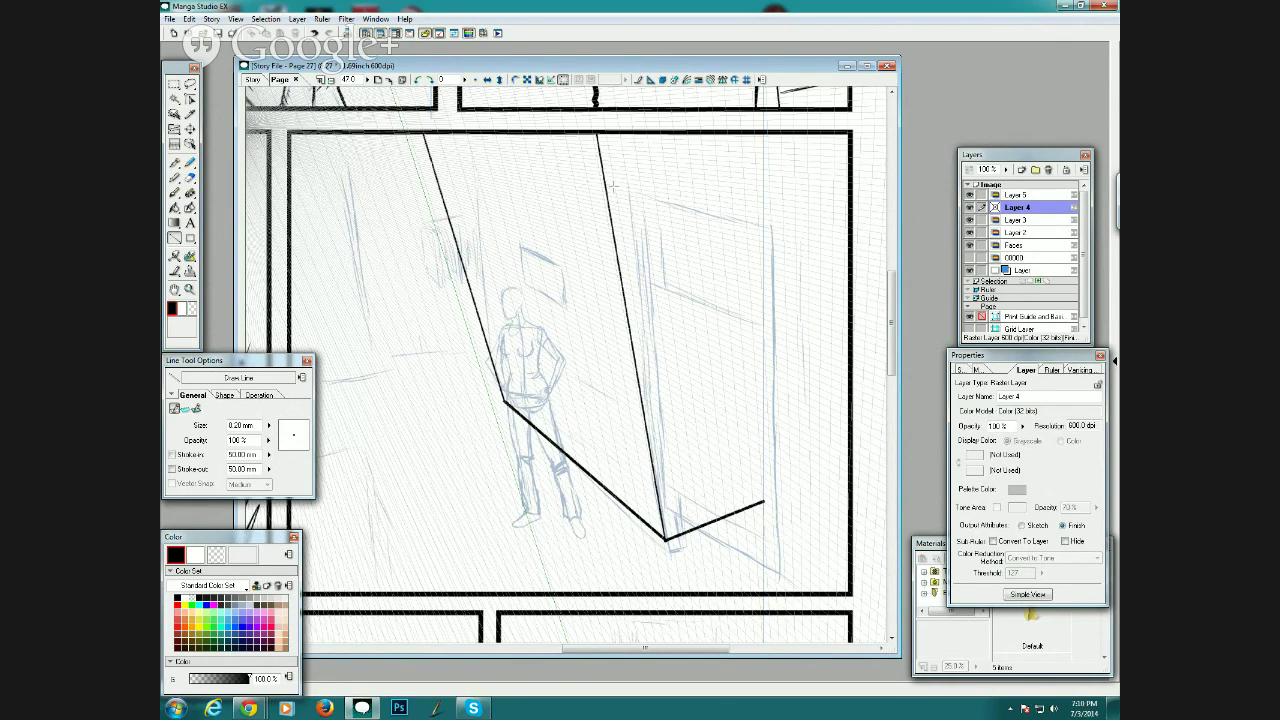
Erase the top of the right-hand wall edge down to door height and most of the short floor line beyond the corner.
left_click(176, 162)
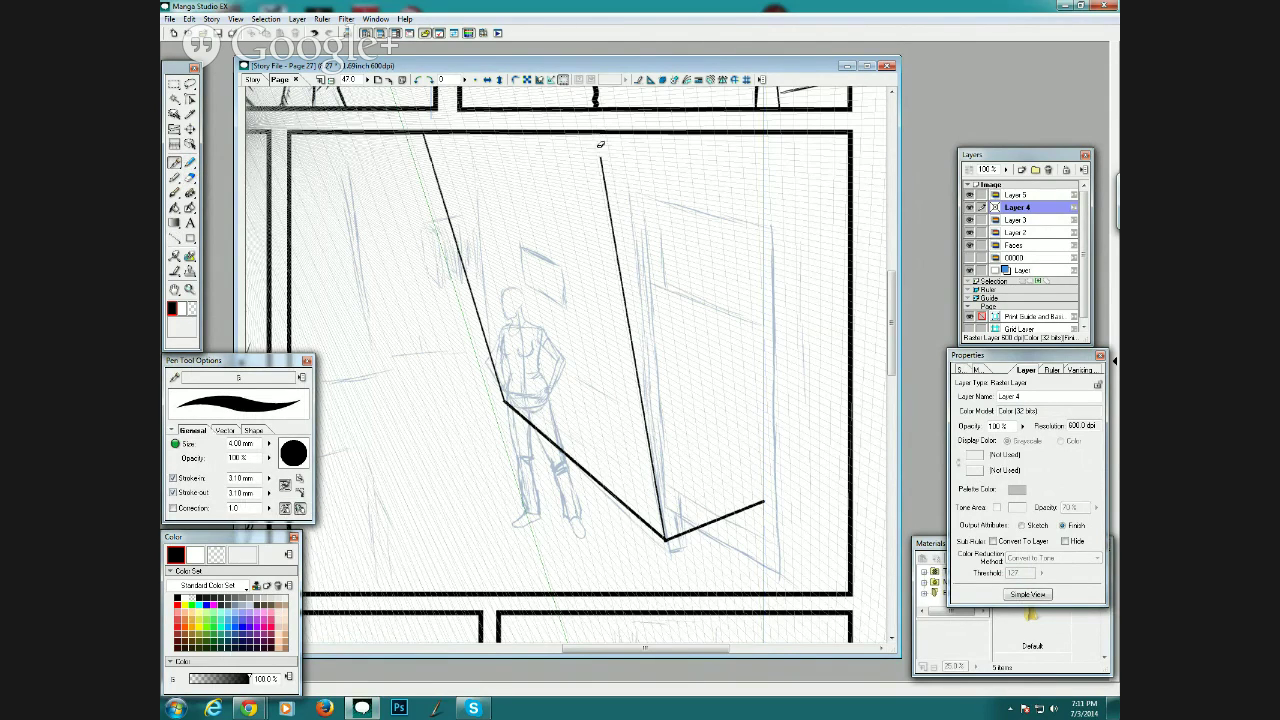
left_click_drag(598, 144, 612, 202)
left_click_drag(689, 525, 764, 498)
Rule the door opening with 0.20 mm lines: its top edge, its right side down to the panel border and an inner left jamb line.
key("u")
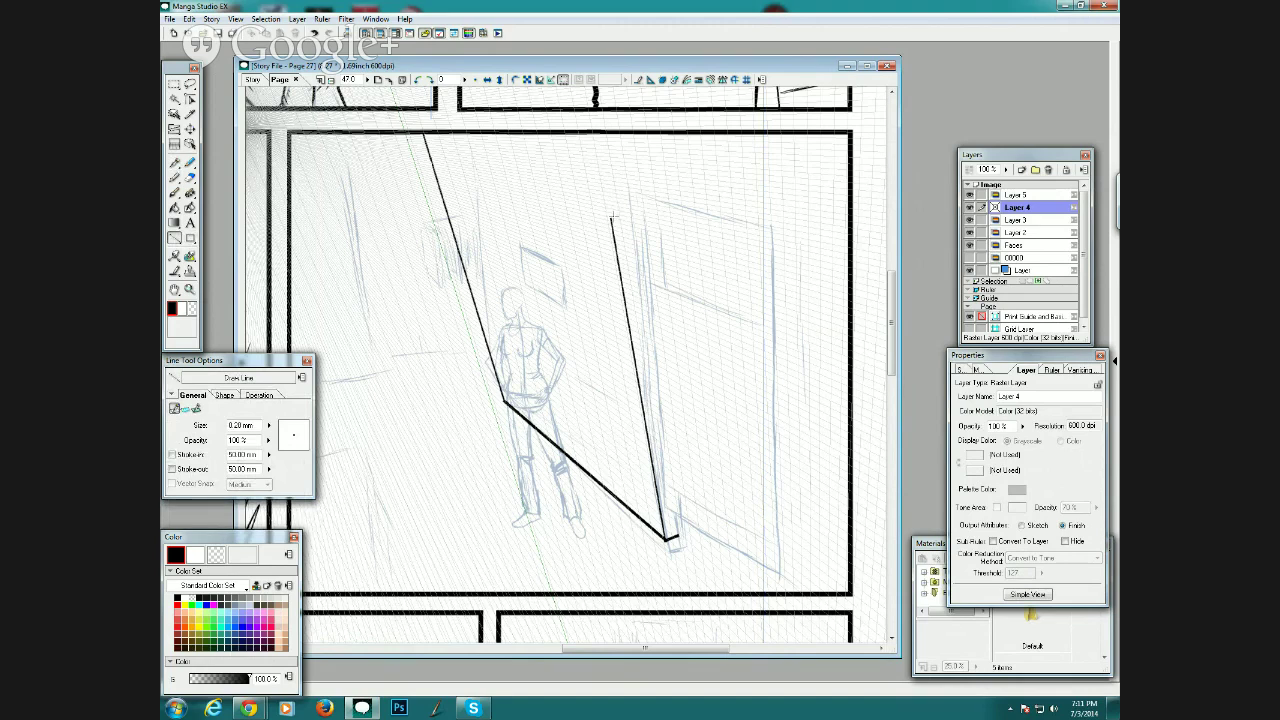
left_click_drag(613, 217, 751, 250)
left_click_drag(750, 247, 770, 592)
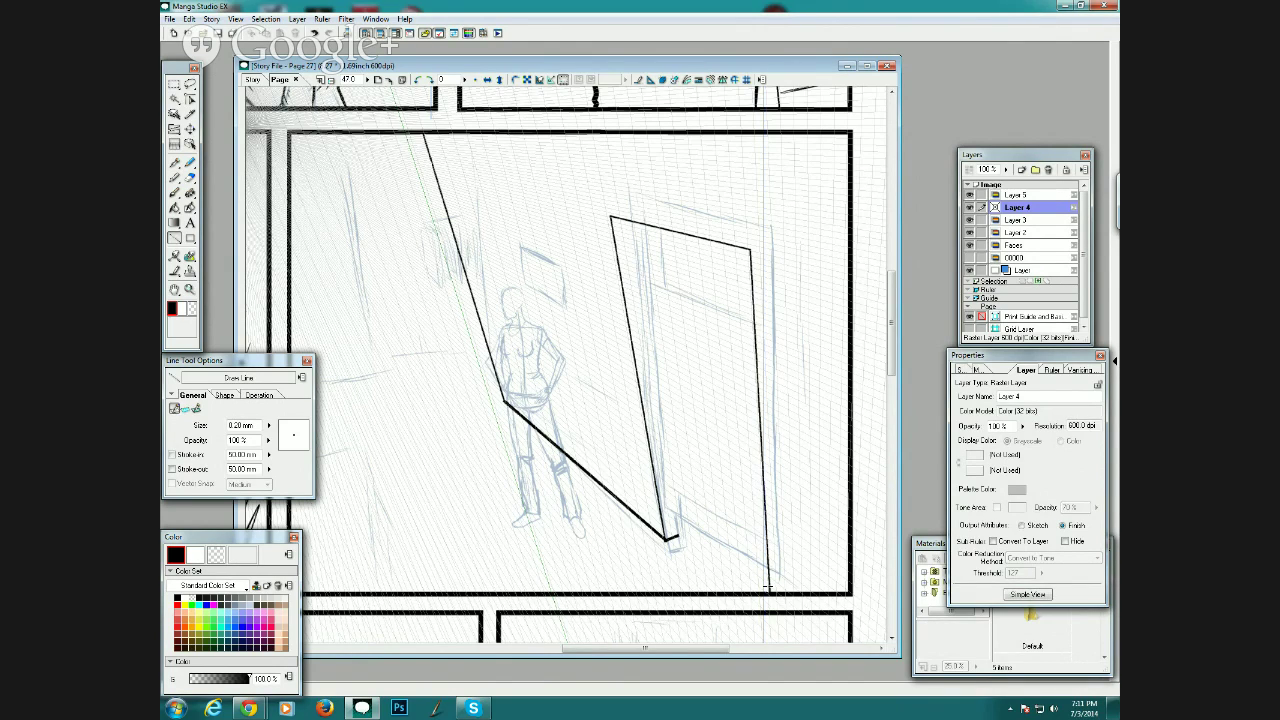
left_click_drag(672, 538, 624, 218)
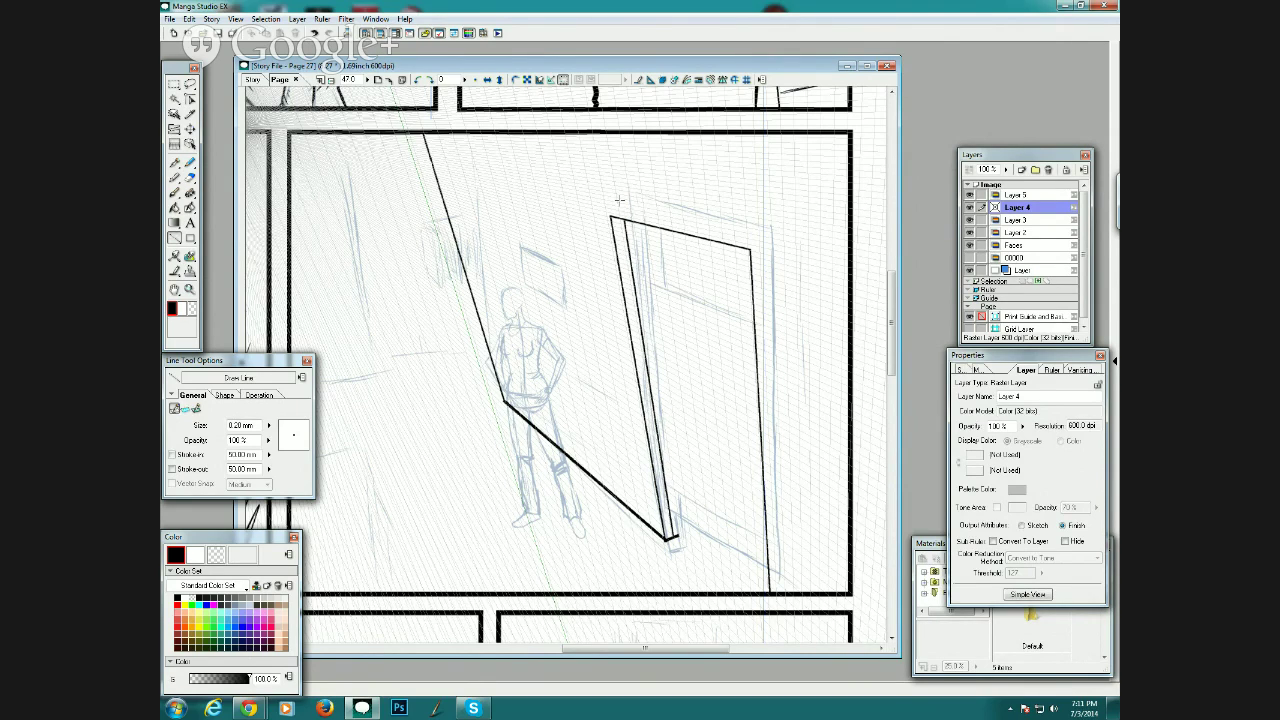
Trim the floor stub at the jamb and rule the door's bottom edge, left edge and top edge in 0.20 mm lines.
left_click(176, 161)
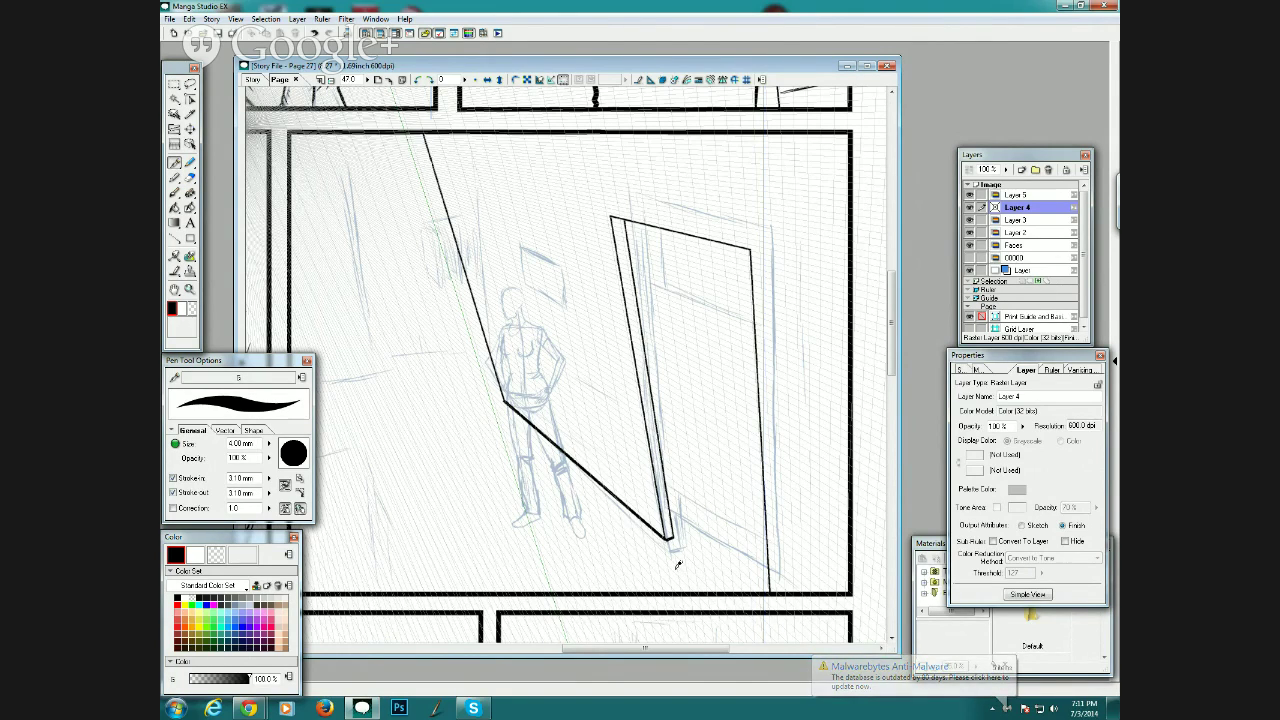
left_click(180, 236)
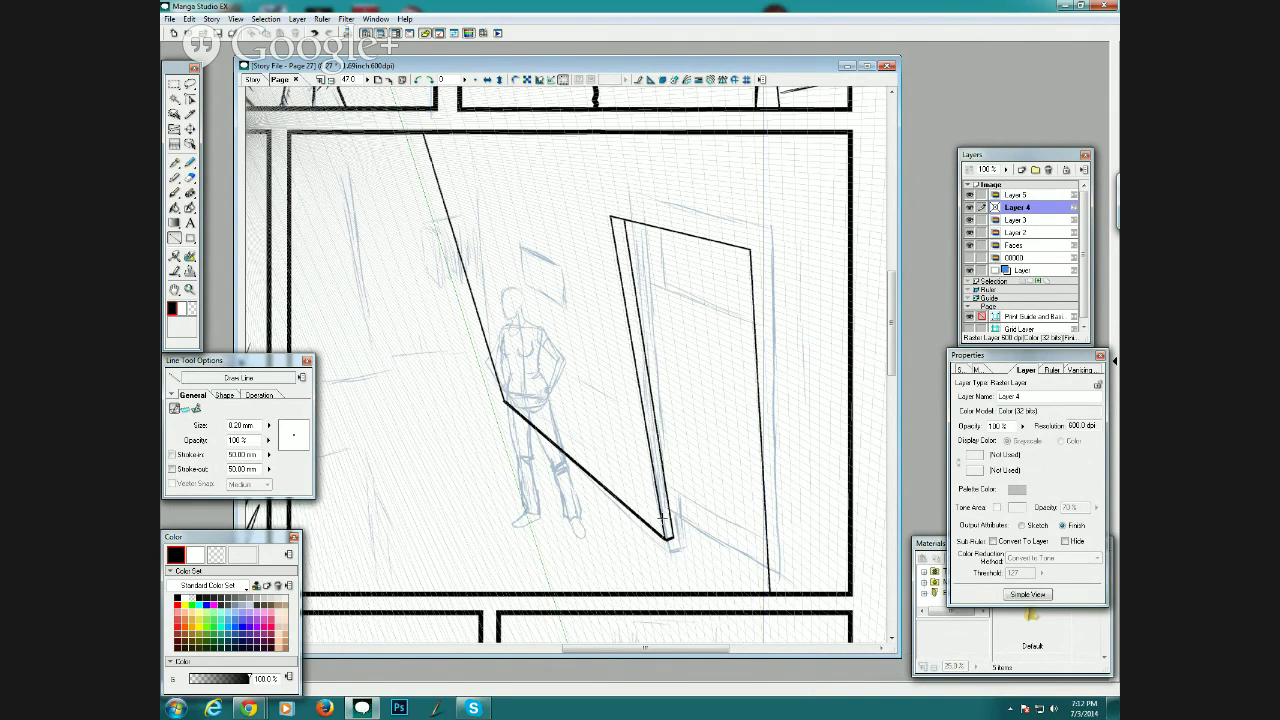
left_click_drag(669, 526, 743, 593)
left_click_drag(621, 270, 665, 516)
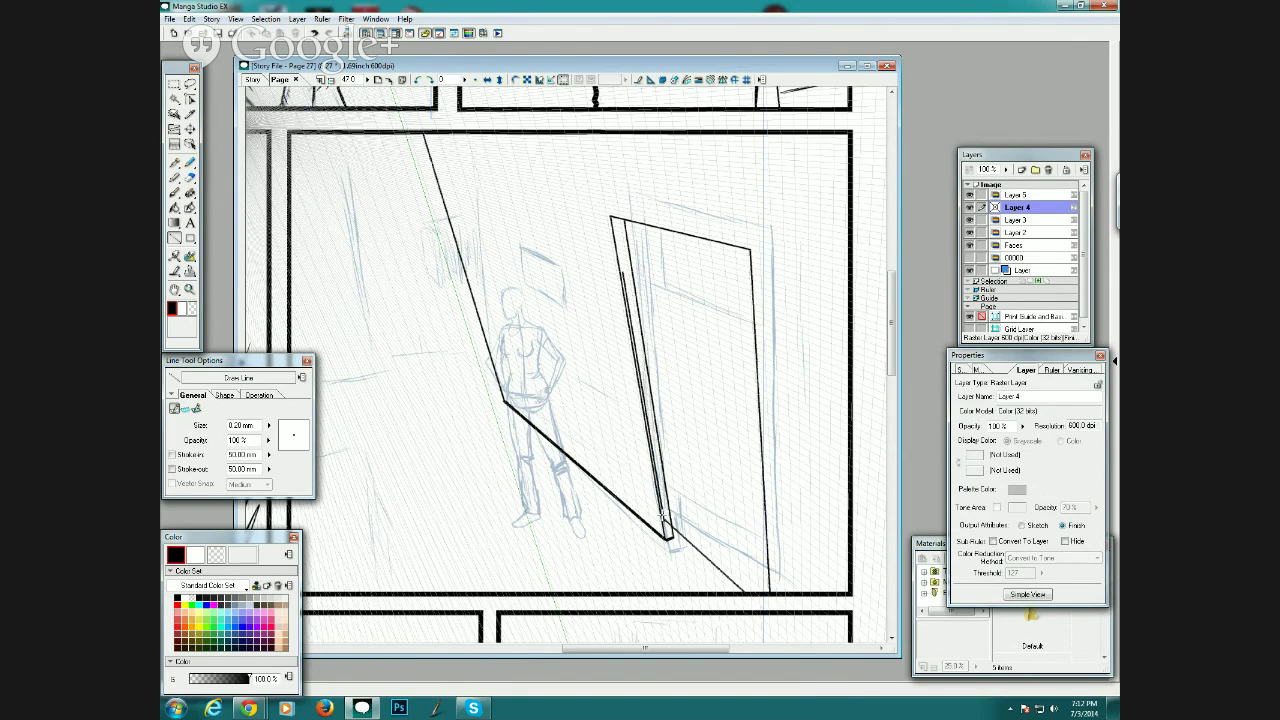
left_click_drag(622, 271, 753, 318)
Erase the jamb line below the door's top edge and rule a doubled 0.20 mm line above that edge for the transom bar.
left_click(181, 162)
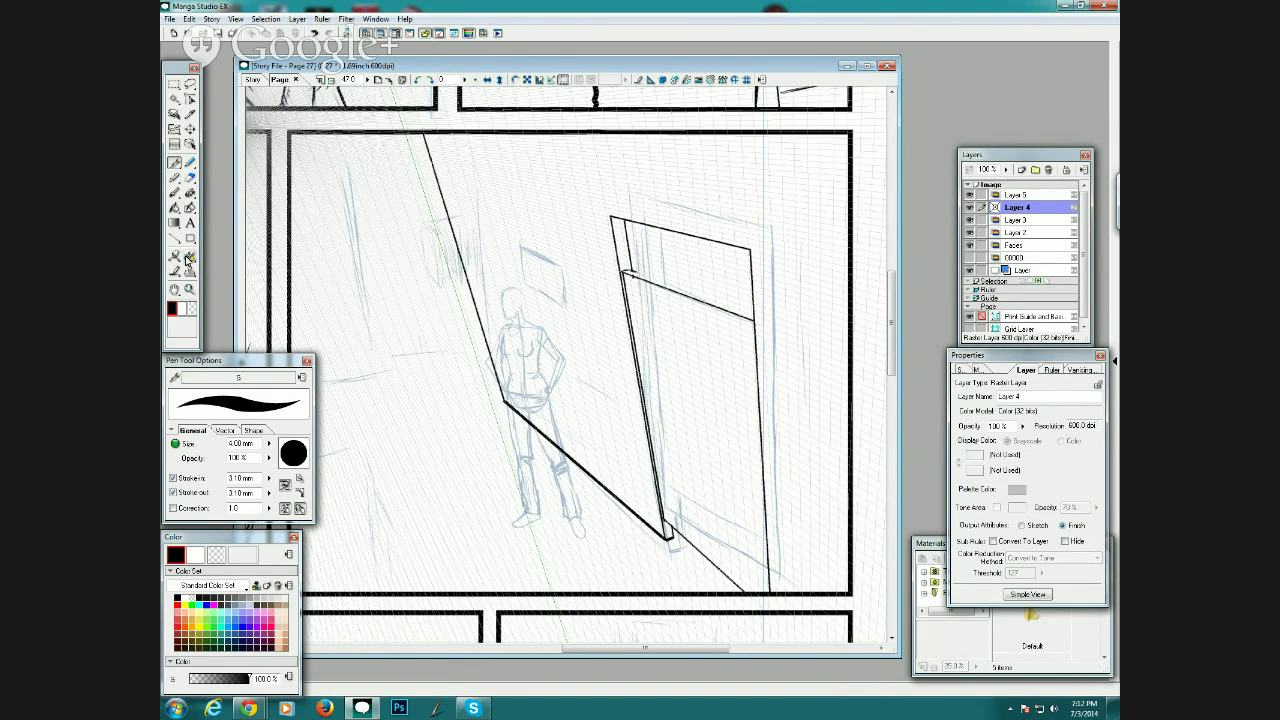
left_click(174, 237)
left_click_drag(628, 270, 754, 318)
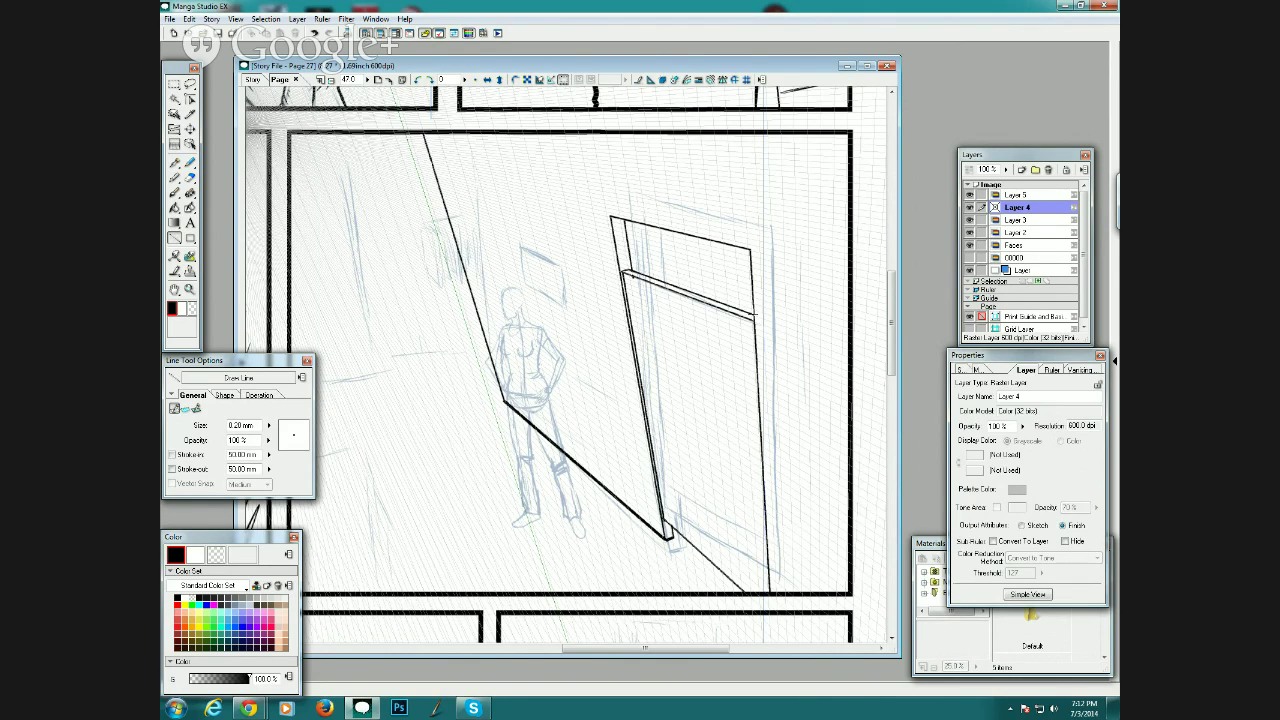
left_click_drag(622, 268, 755, 318)
Ink the door handle and the standing figure's waistband, thighs and left lower leg, clearing the floor line behind the legs.
left_click(190, 162)
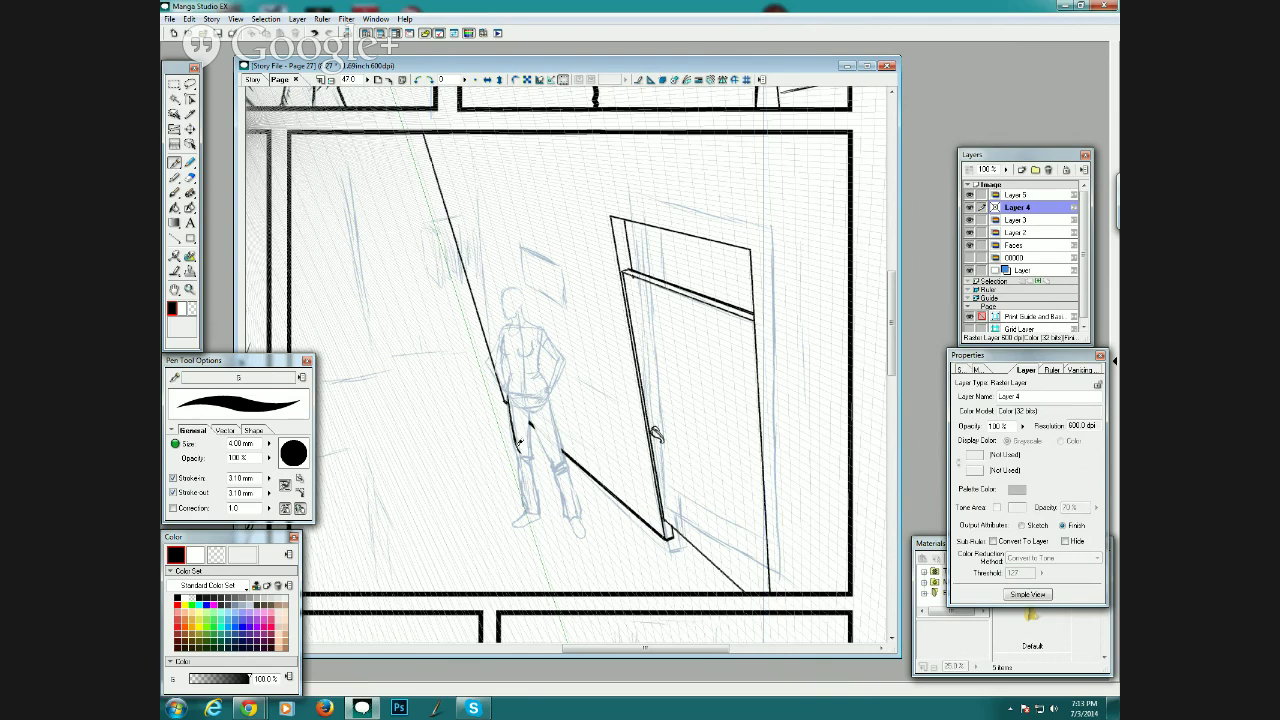
left_click_drag(517, 451, 521, 464)
mouse_move(537, 446)
left_mouse_down()
mouse_move(532, 410)
mouse_move(519, 410)
mouse_move(541, 404)
mouse_move(530, 405)
left_mouse_up()
left_click_drag(540, 428, 566, 462)
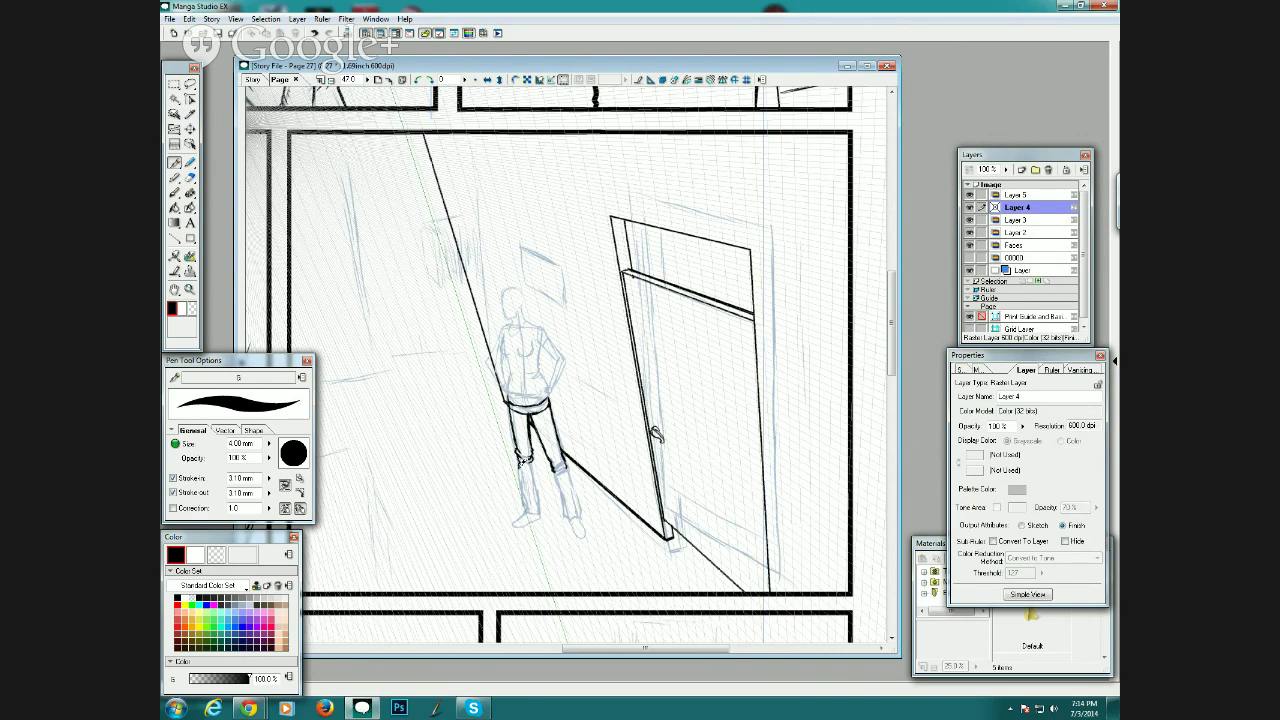
mouse_move(522, 472)
left_mouse_down()
mouse_move(545, 507)
mouse_move(527, 456)
left_mouse_up()
Browse the Serenity drive to the CF pages folder under oldcomp, EverydayAbnormal, 7 - Personal Spaces, and look over the earlier page thumbnails.
left_click(178, 708)
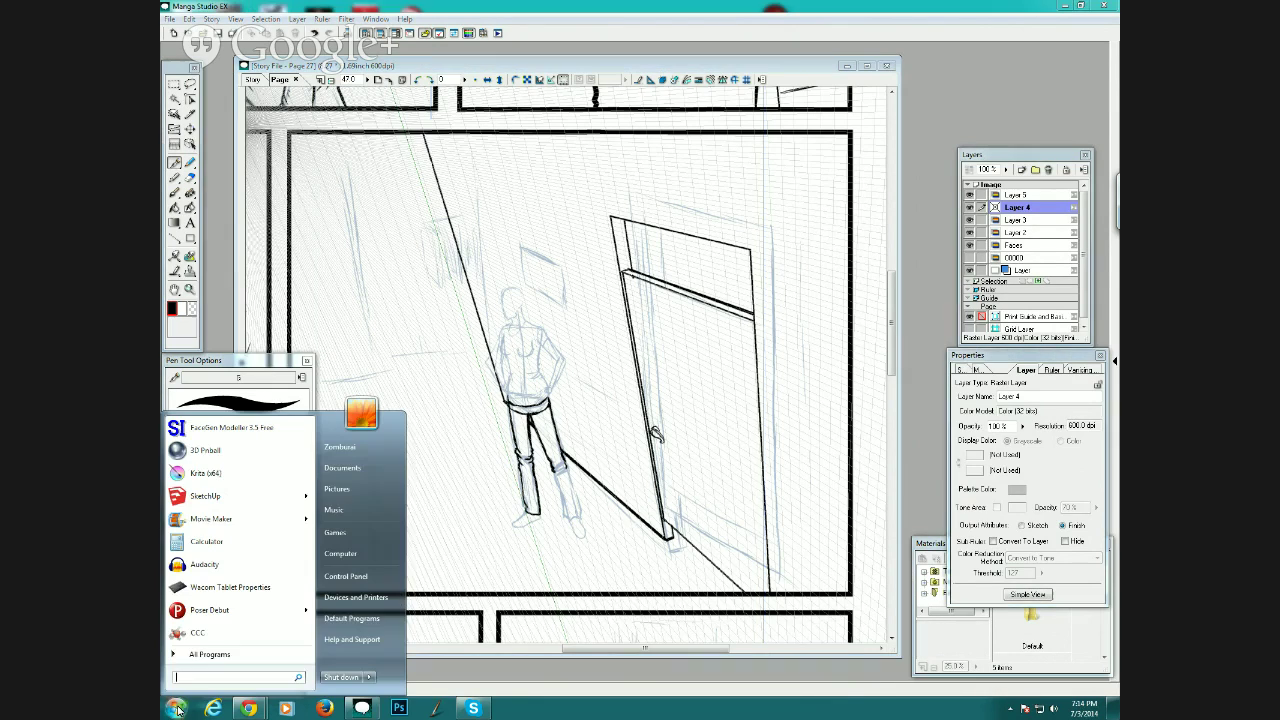
left_click(337, 451)
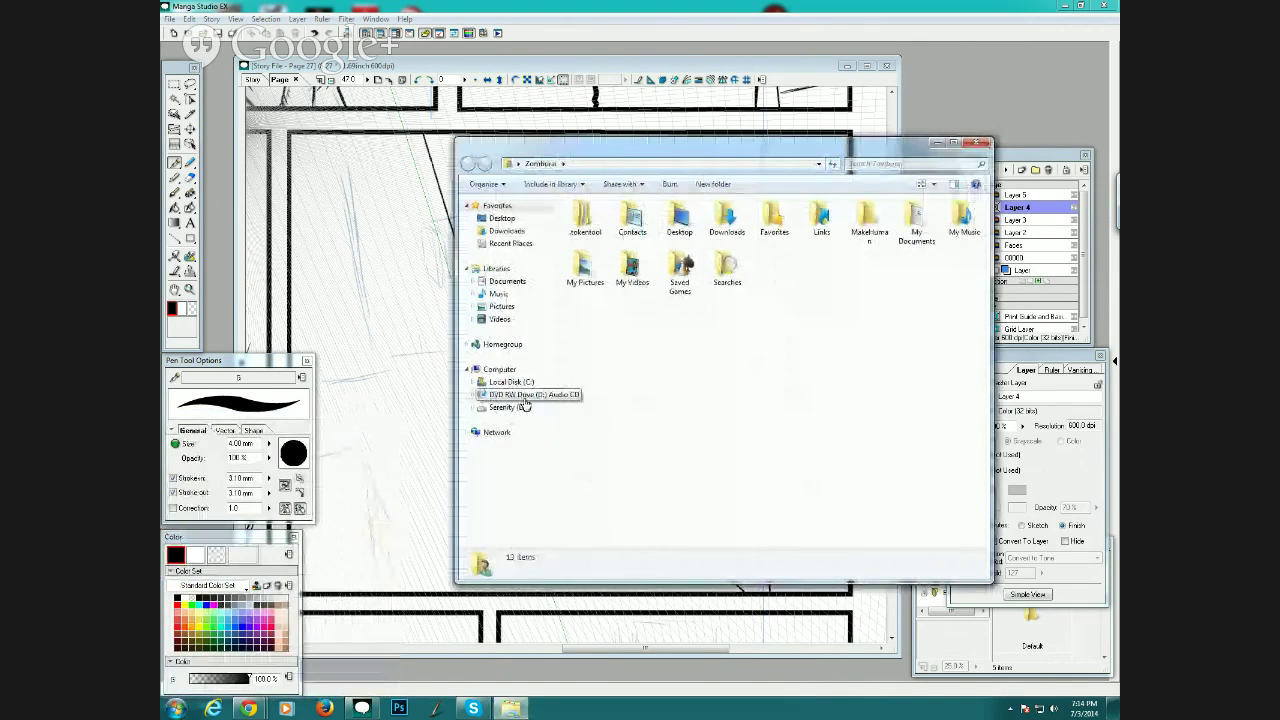
left_click(519, 409)
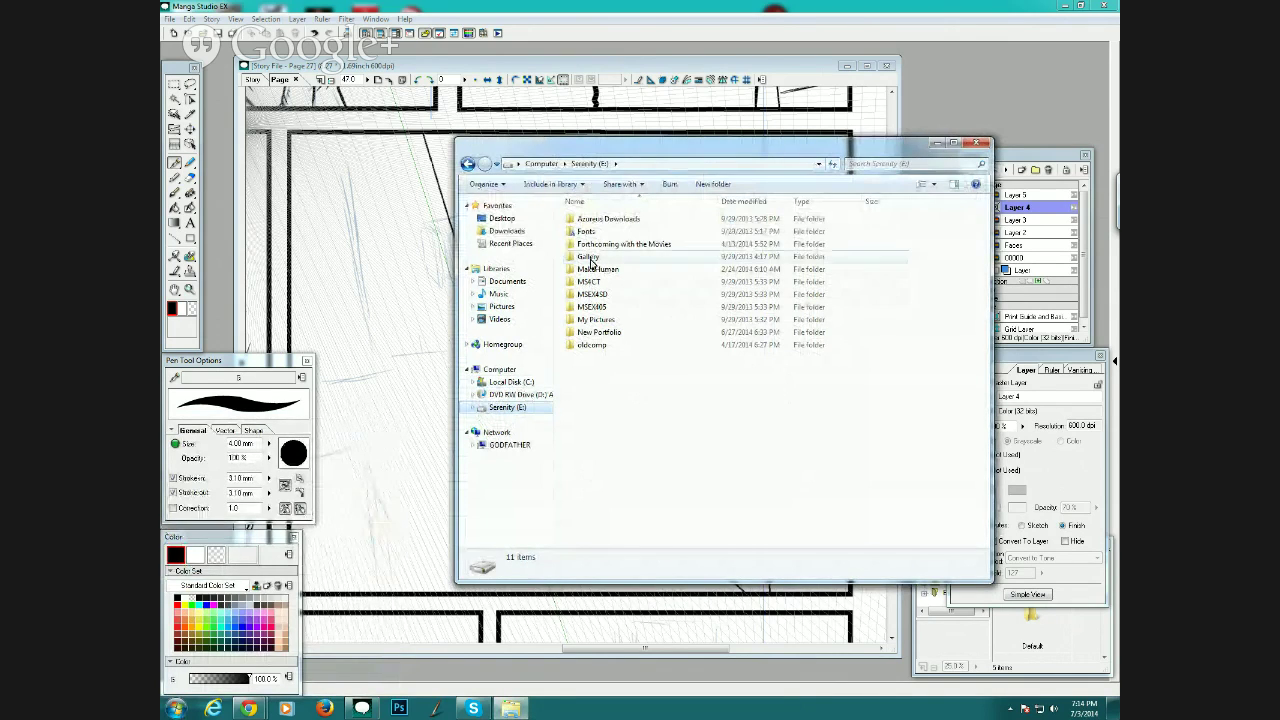
mouse_move(591, 260)
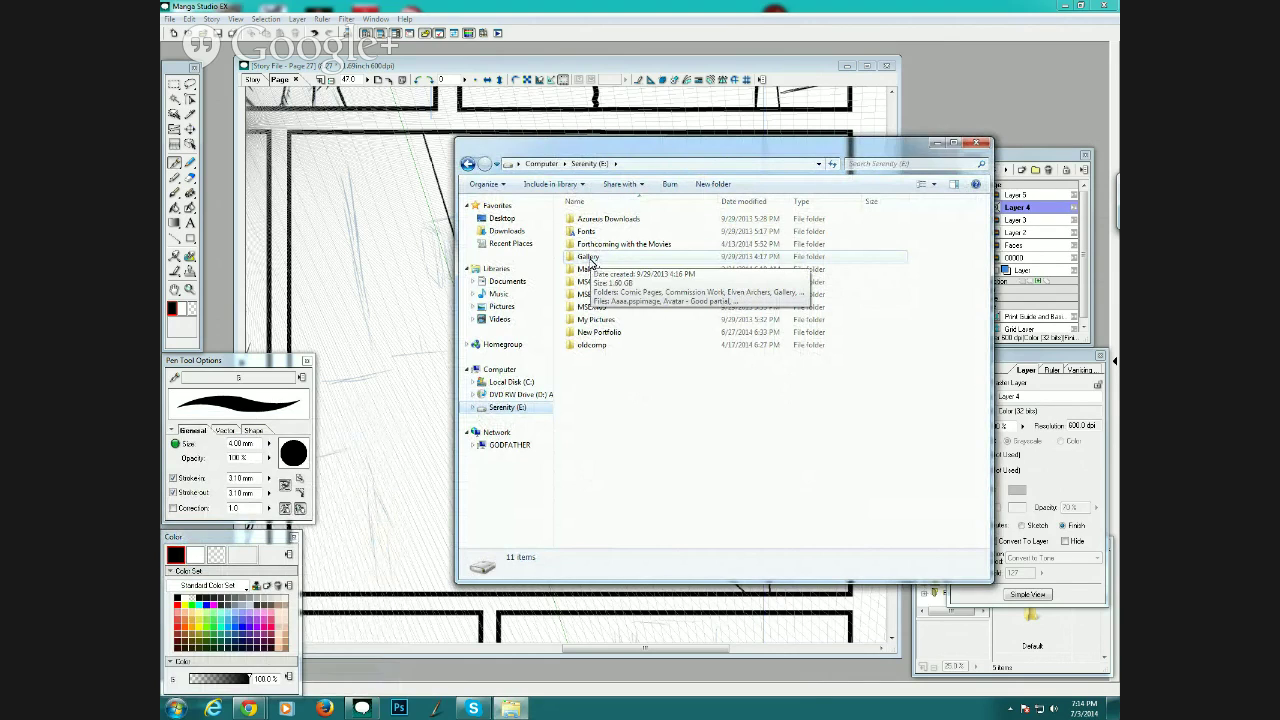
left_click(588, 346)
double_click(588, 346)
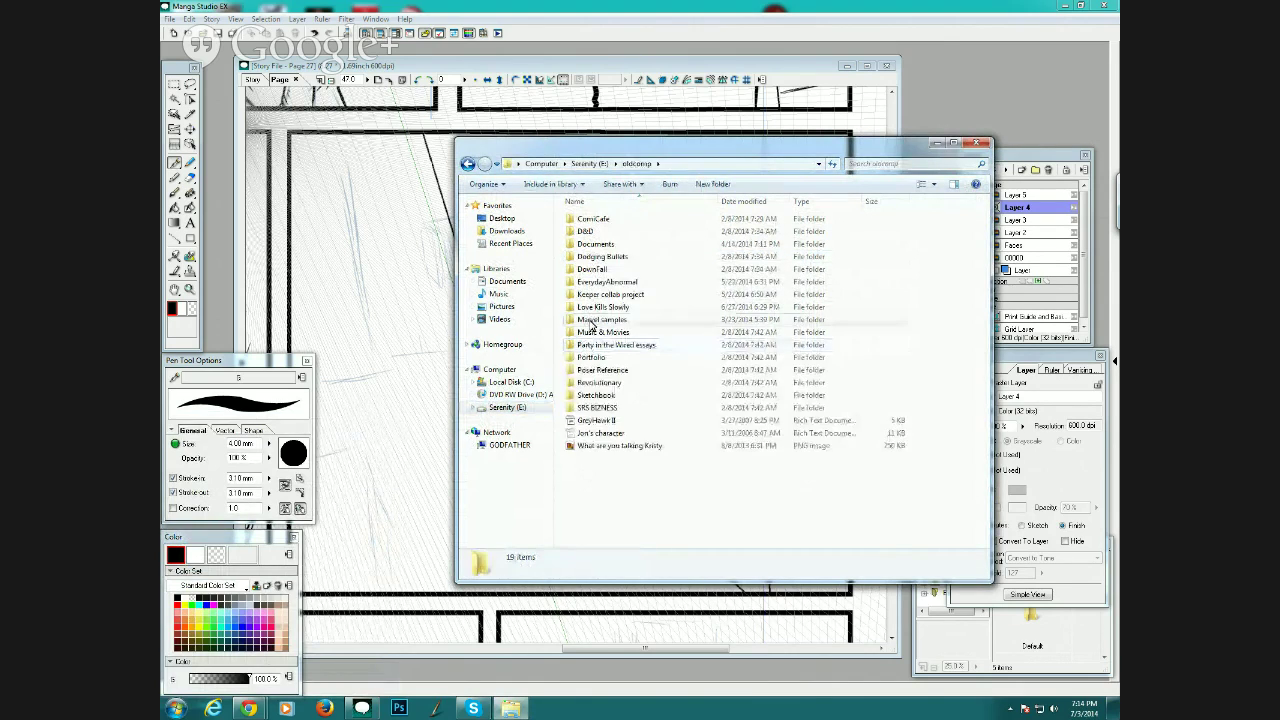
double_click(588, 283)
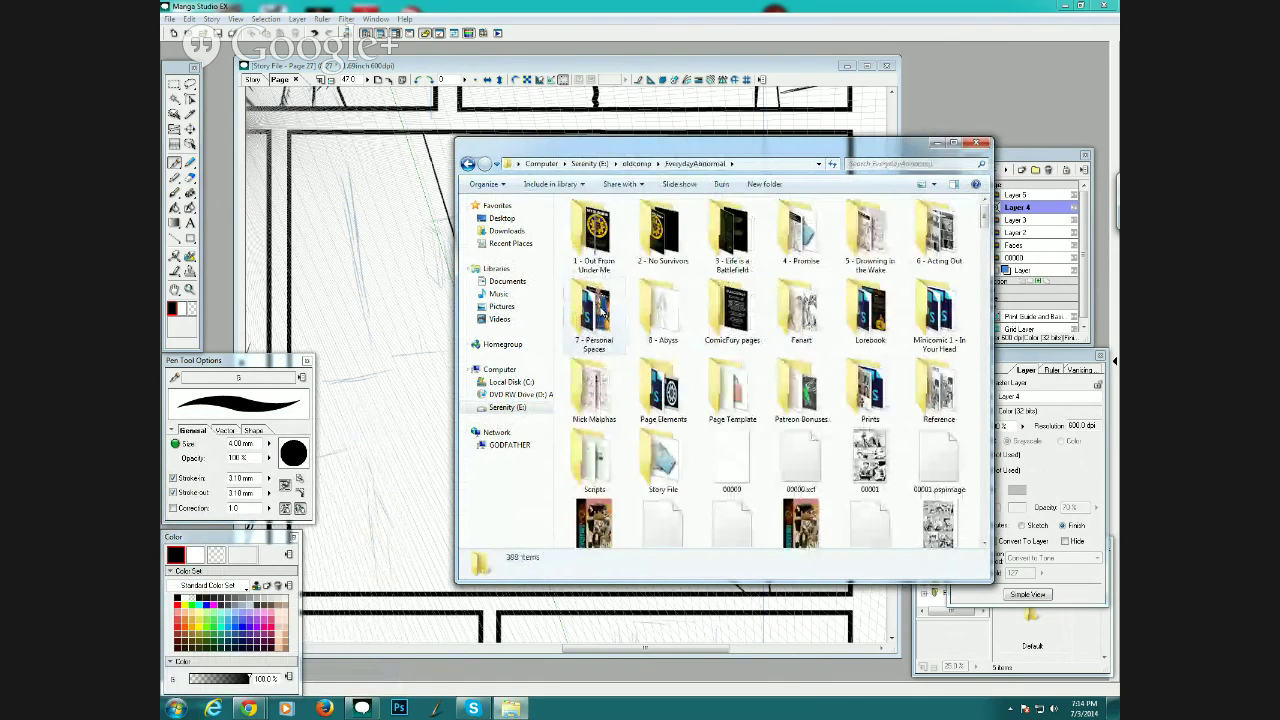
double_click(596, 308)
double_click(595, 230)
scroll(686, 332, "down", 1)
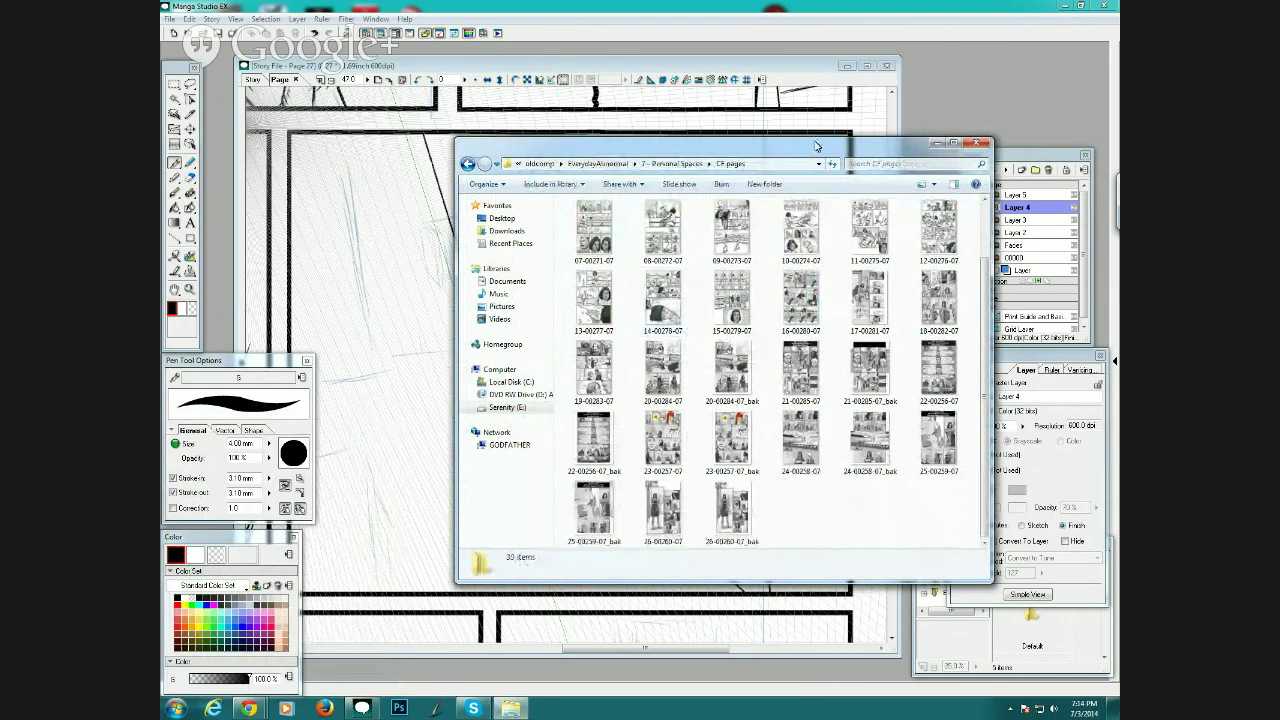
left_click(933, 146)
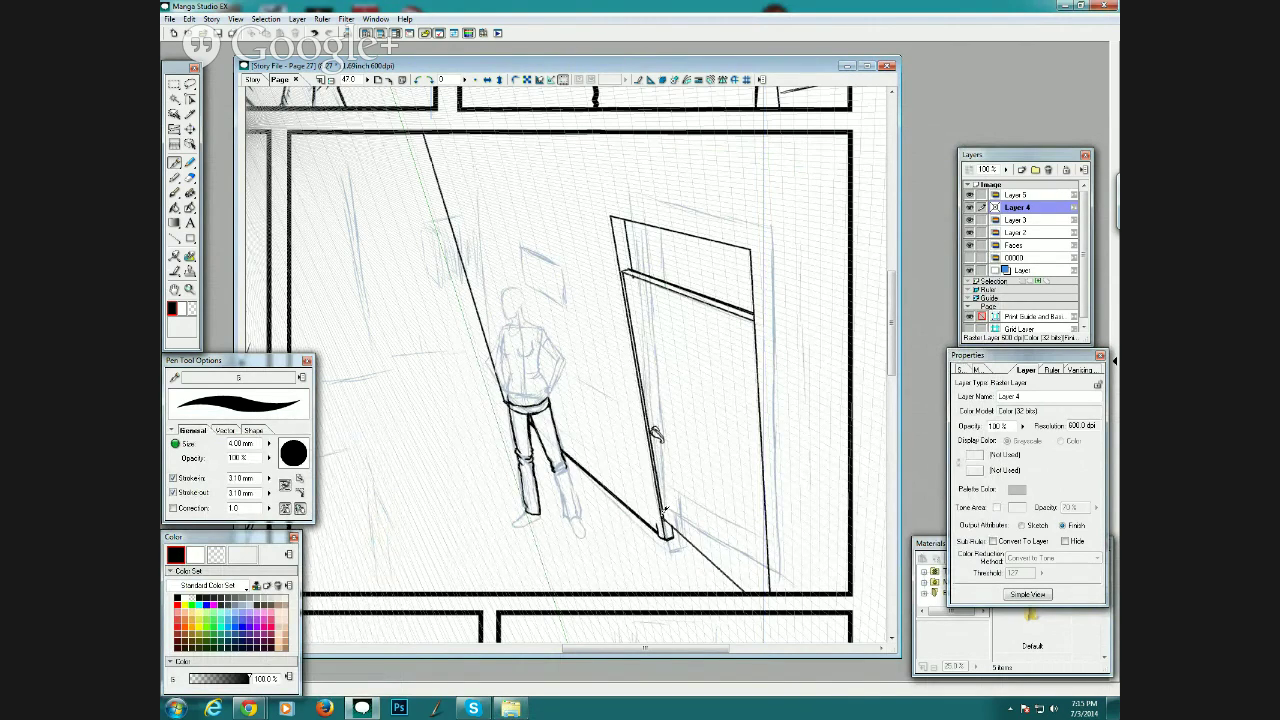
Rule the outer door casing around the opening with 0.20 mm lines, adding a second outer edge along its top and right side.
left_click(174, 238)
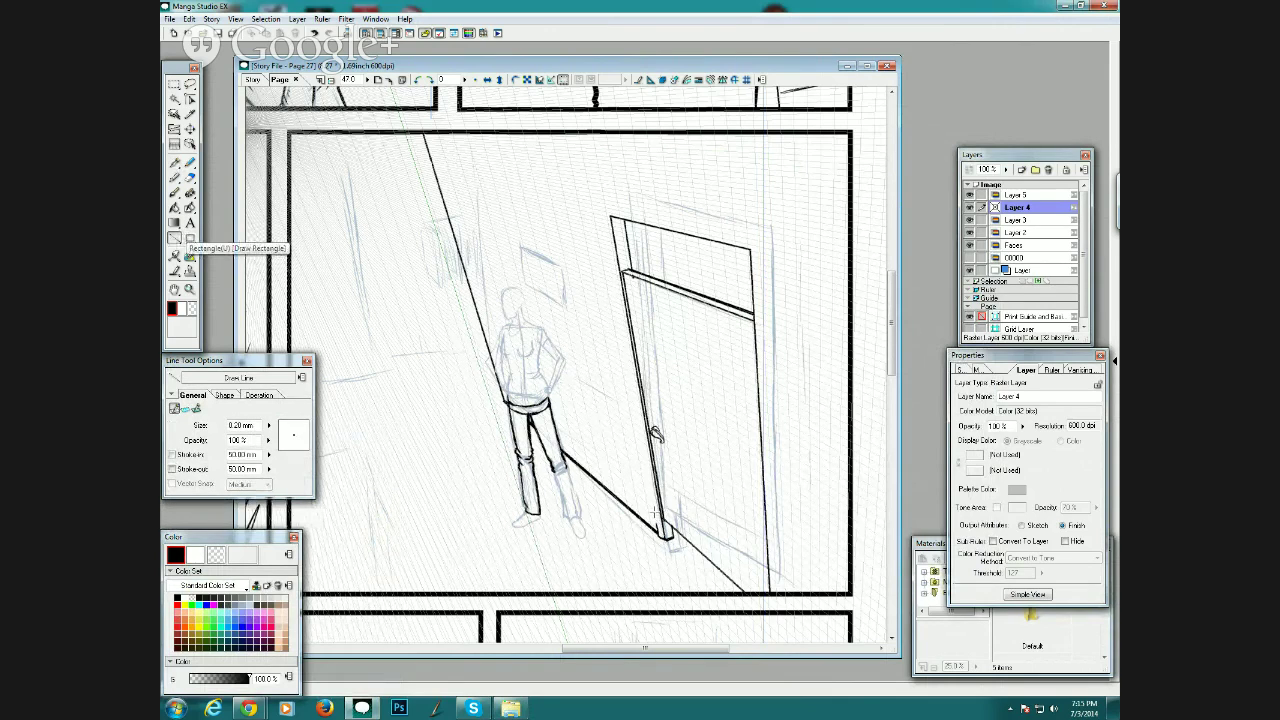
mouse_move(662, 534)
left_mouse_down()
mouse_move(600, 205)
mouse_move(760, 240)
mouse_move(776, 592)
left_mouse_up()
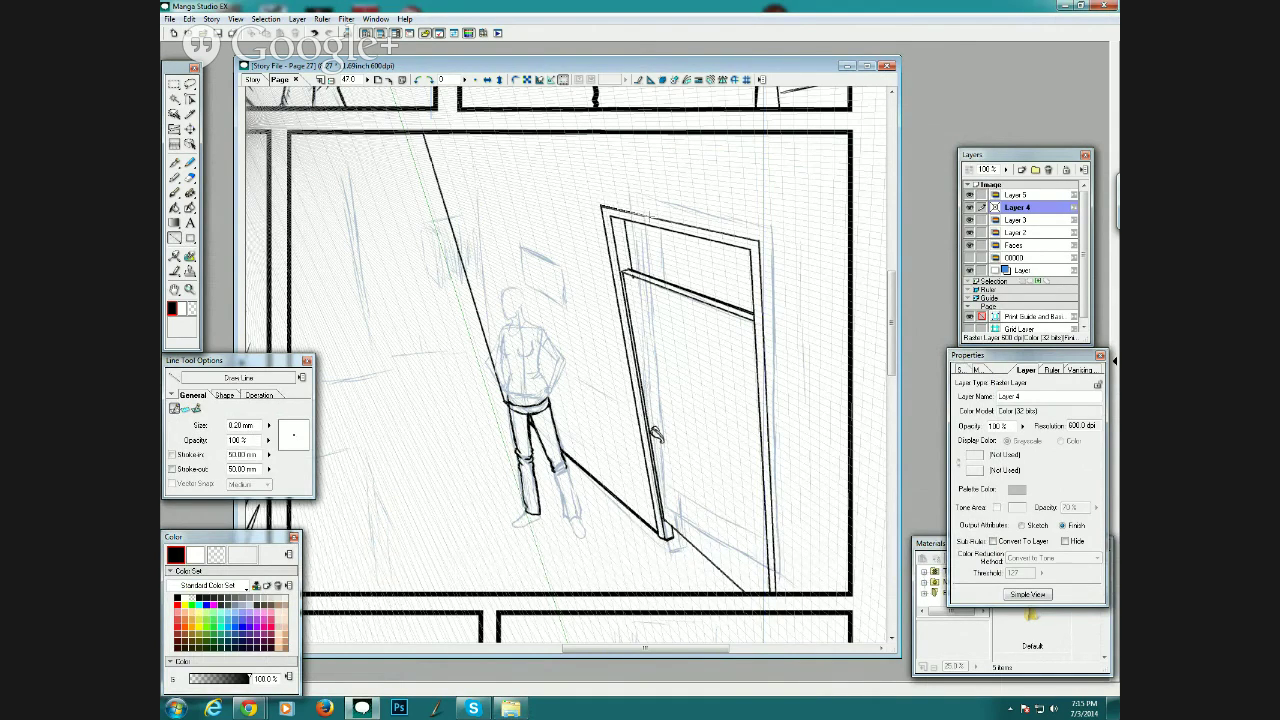
mouse_move(603, 208)
left_mouse_down()
mouse_move(762, 238)
mouse_move(778, 595)
left_mouse_up()
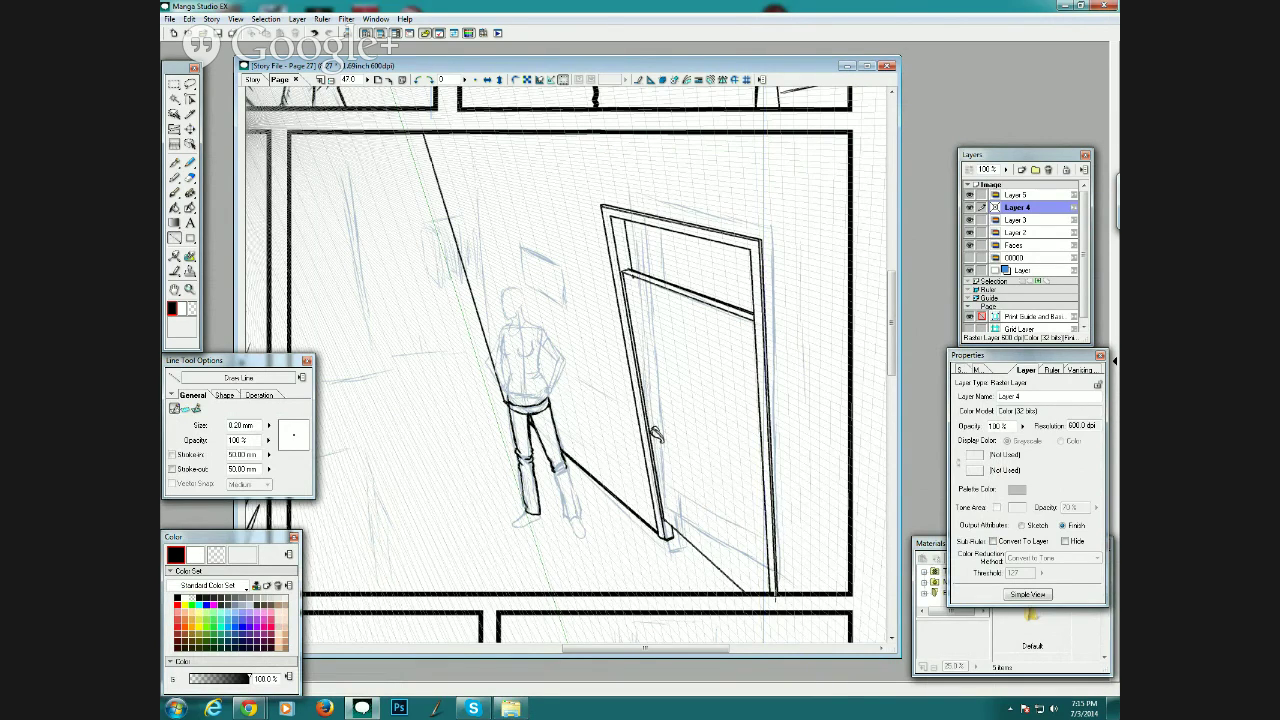
Ink the standing figure's remaining lower leg, both shoes, the T-shirt and the arms resting on the hips.
left_click(176, 161)
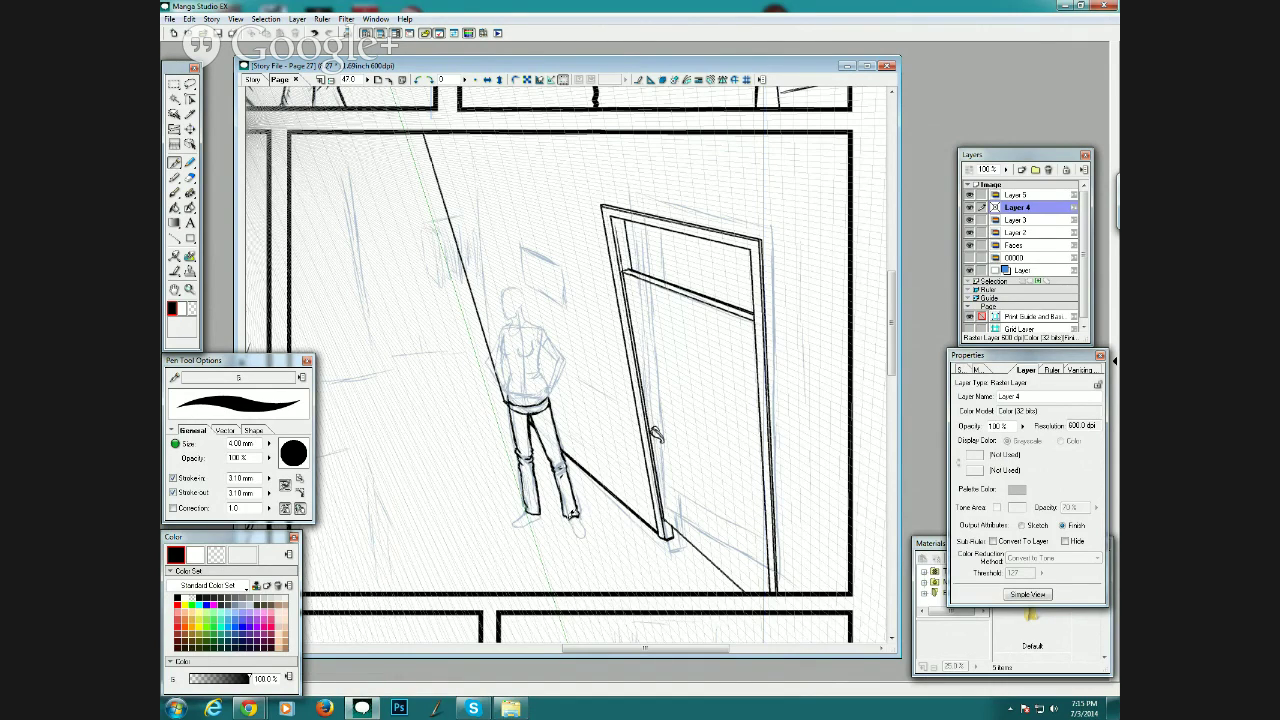
left_click_drag(572, 515, 579, 531)
left_click_drag(516, 519, 540, 513)
left_click_drag(554, 372, 558, 356)
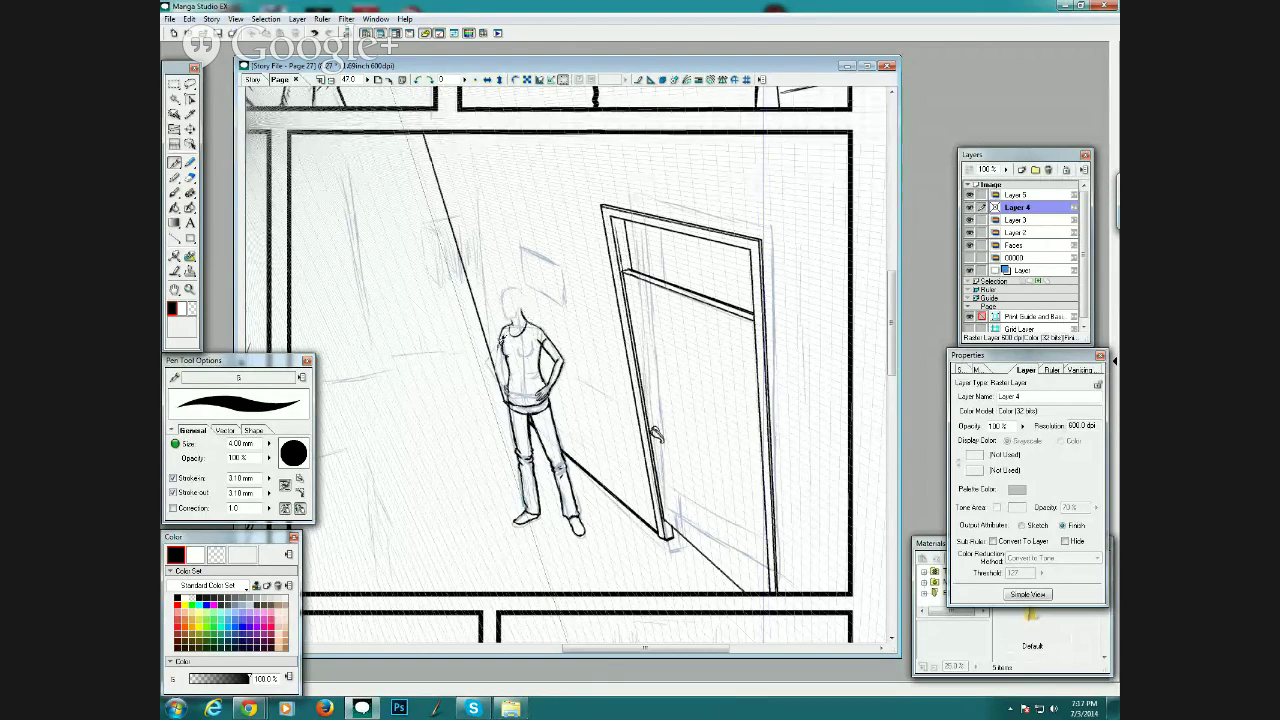
left_click_drag(498, 356, 504, 386)
Rule a picture frame with side thickness on the wall in 0.20 mm lines, trim its overshoot, and ink folds on the figure's T-shirt.
key("u")
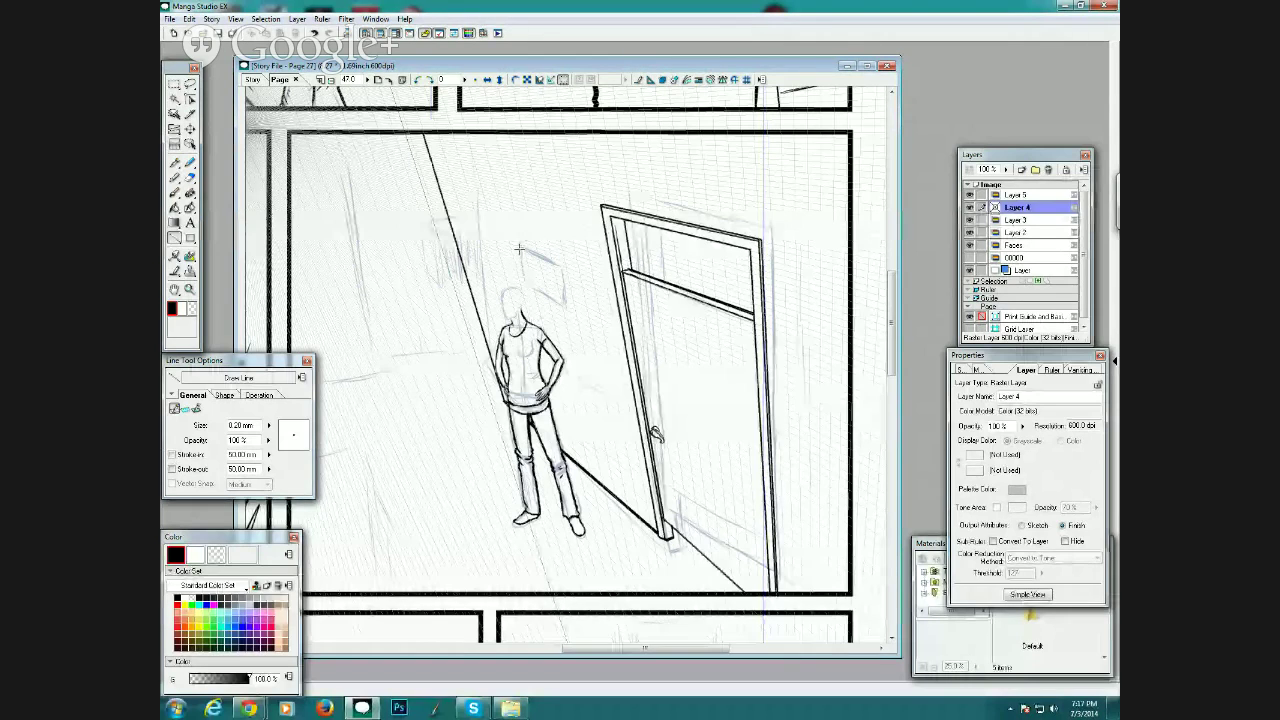
left_click_drag(522, 248, 530, 276)
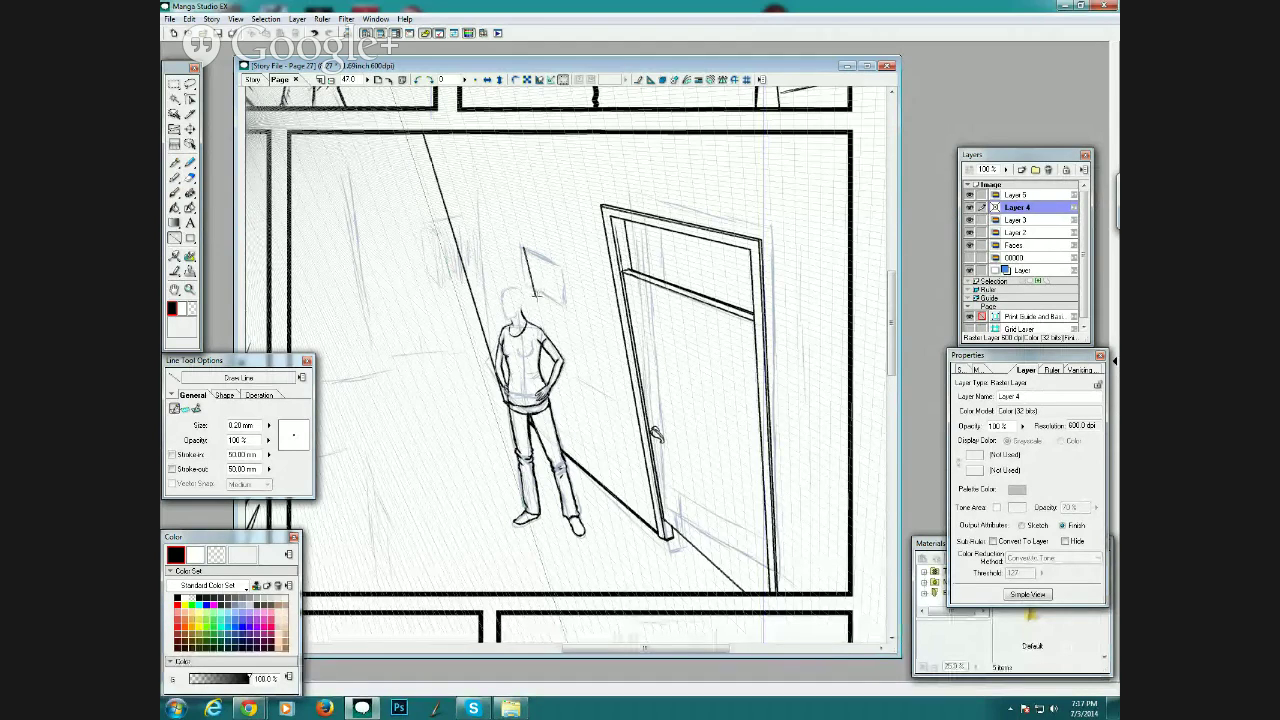
left_click_drag(533, 291, 577, 319)
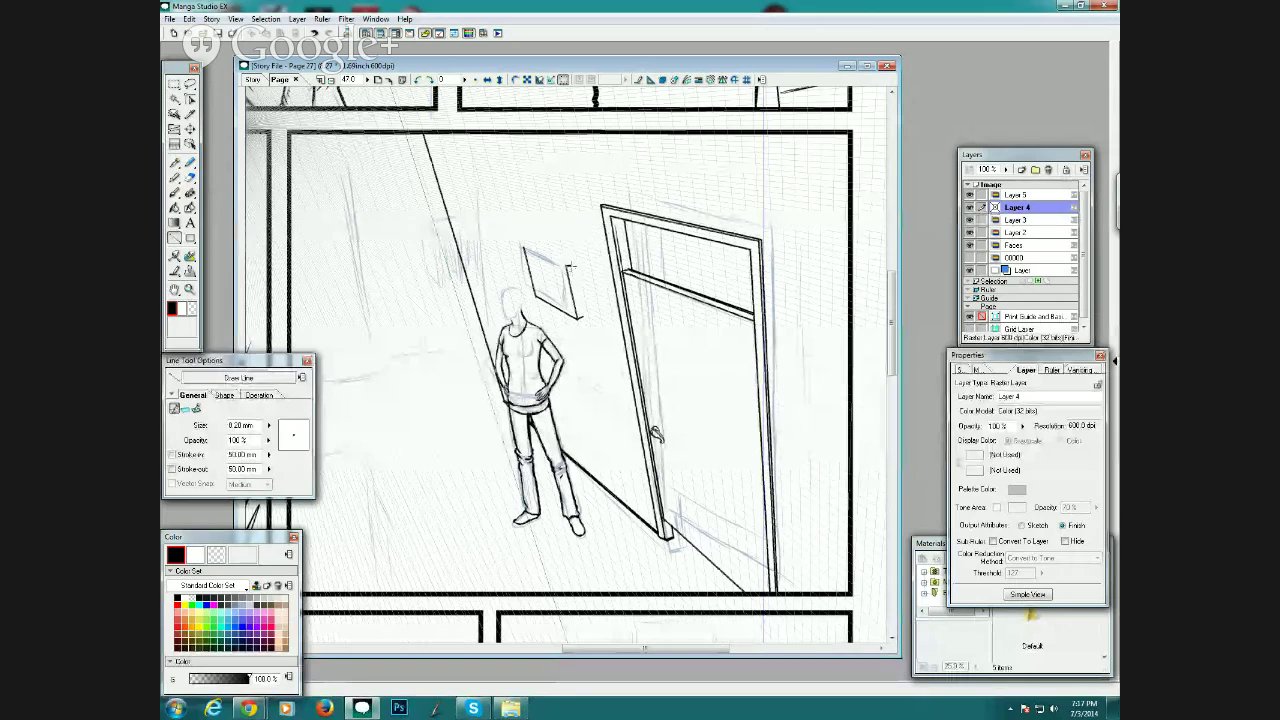
left_click_drag(569, 265, 580, 318)
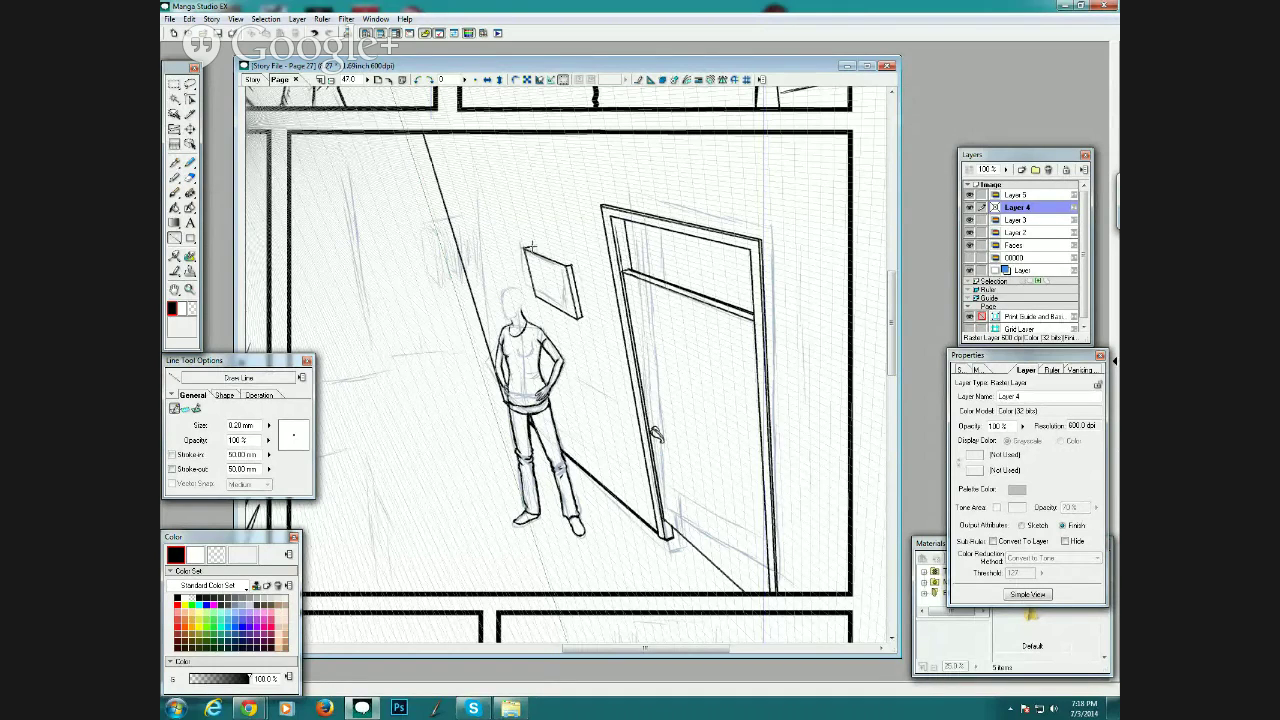
left_click_drag(530, 246, 564, 238)
left_click(178, 166)
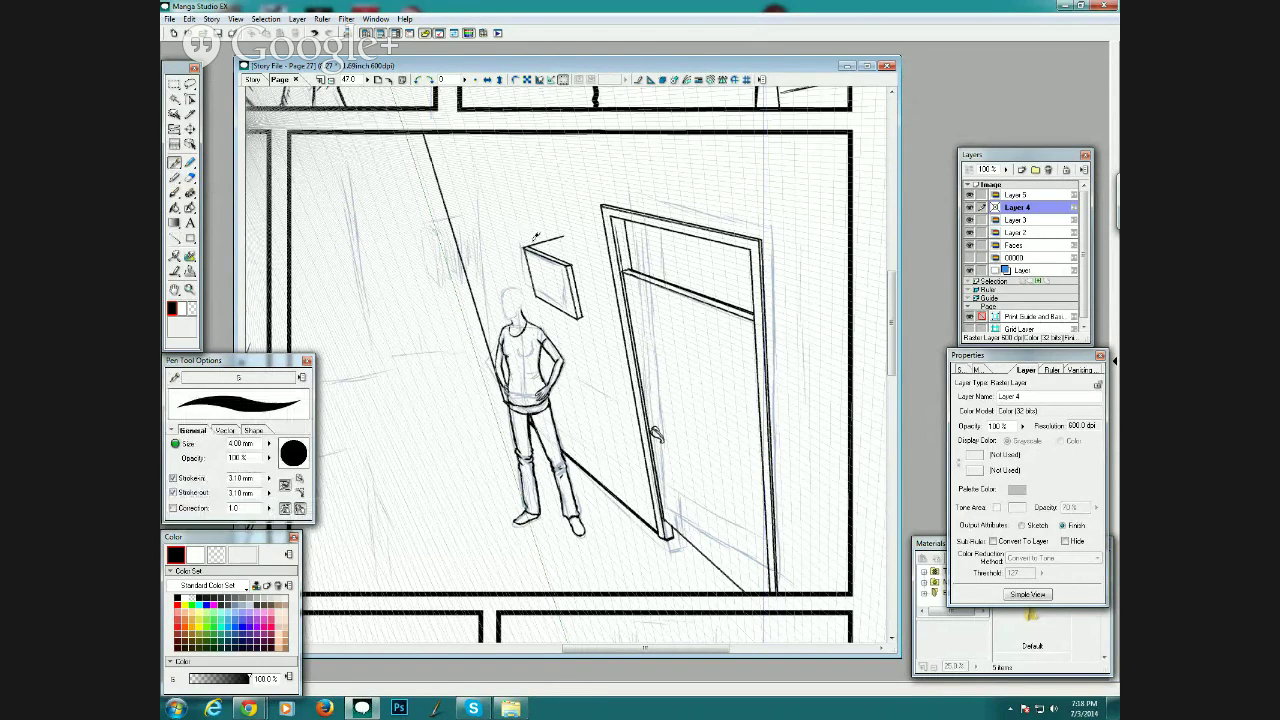
left_click_drag(540, 239, 566, 235)
left_click_drag(516, 361, 529, 363)
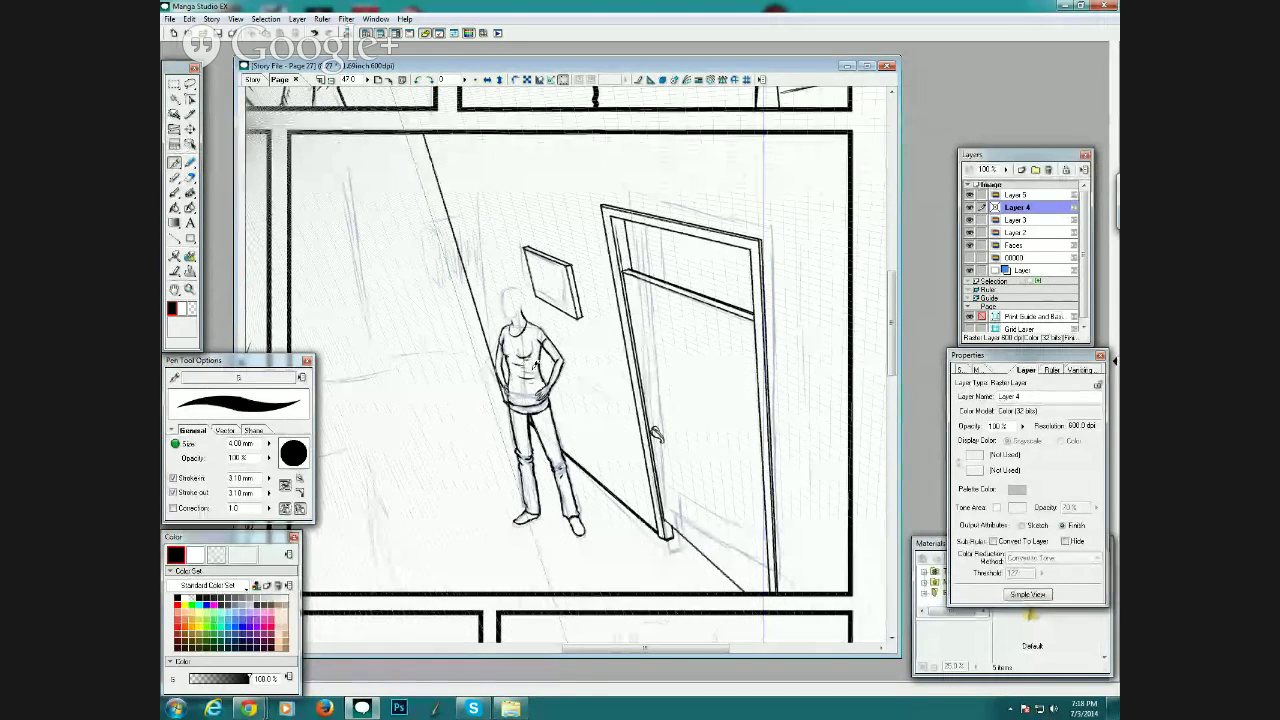
Rule a 0.15 mm wall line from the left wall edge to the door casing and erase it where it crosses the figure.
left_click(181, 239)
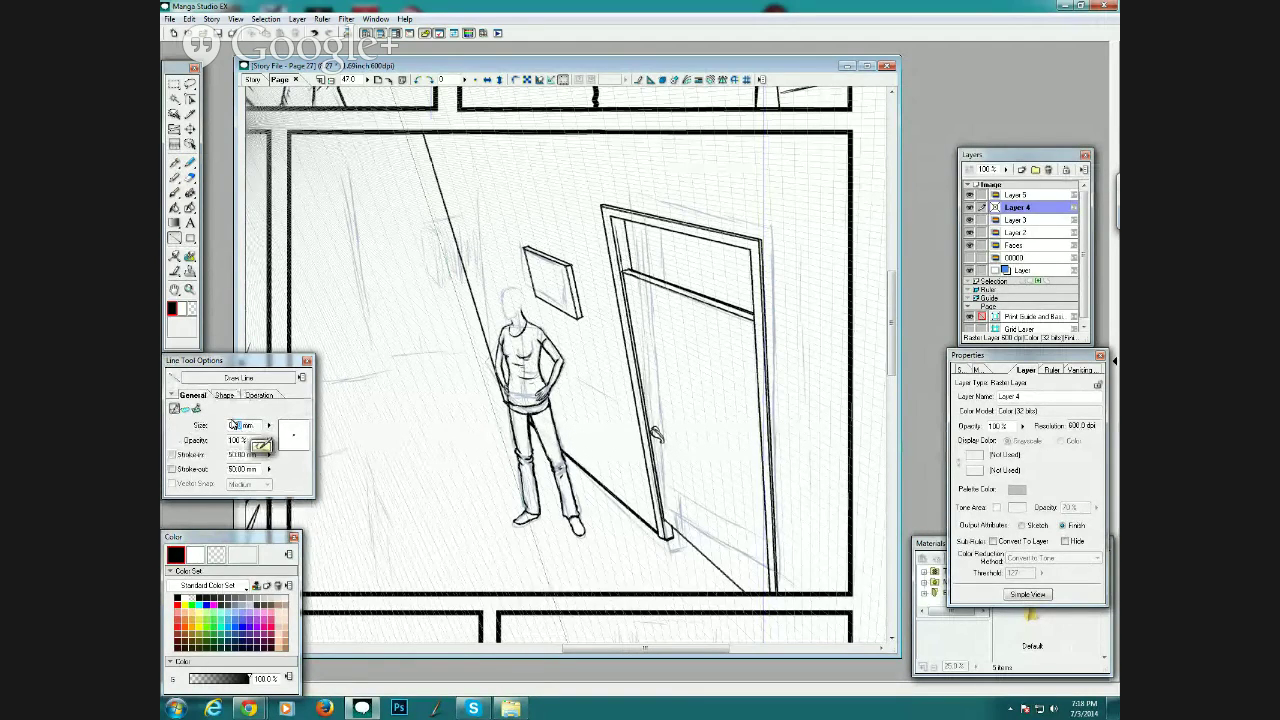
type("15")
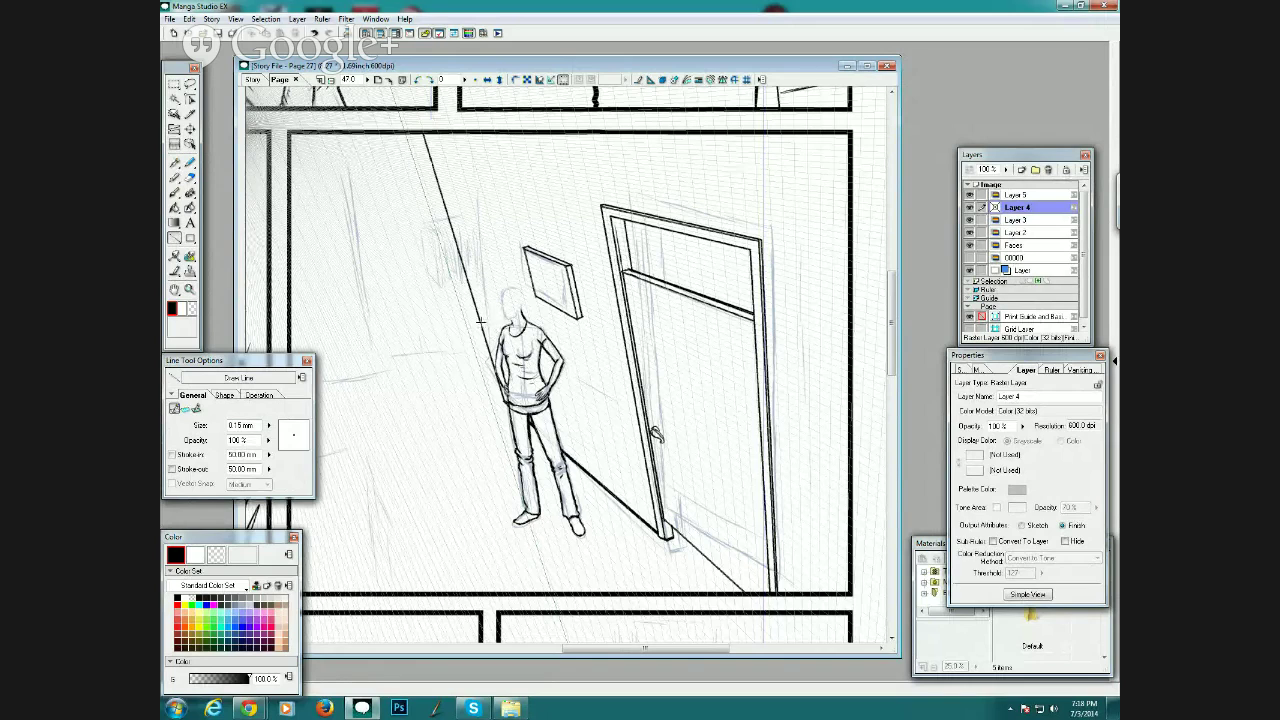
left_click_drag(481, 321, 636, 432)
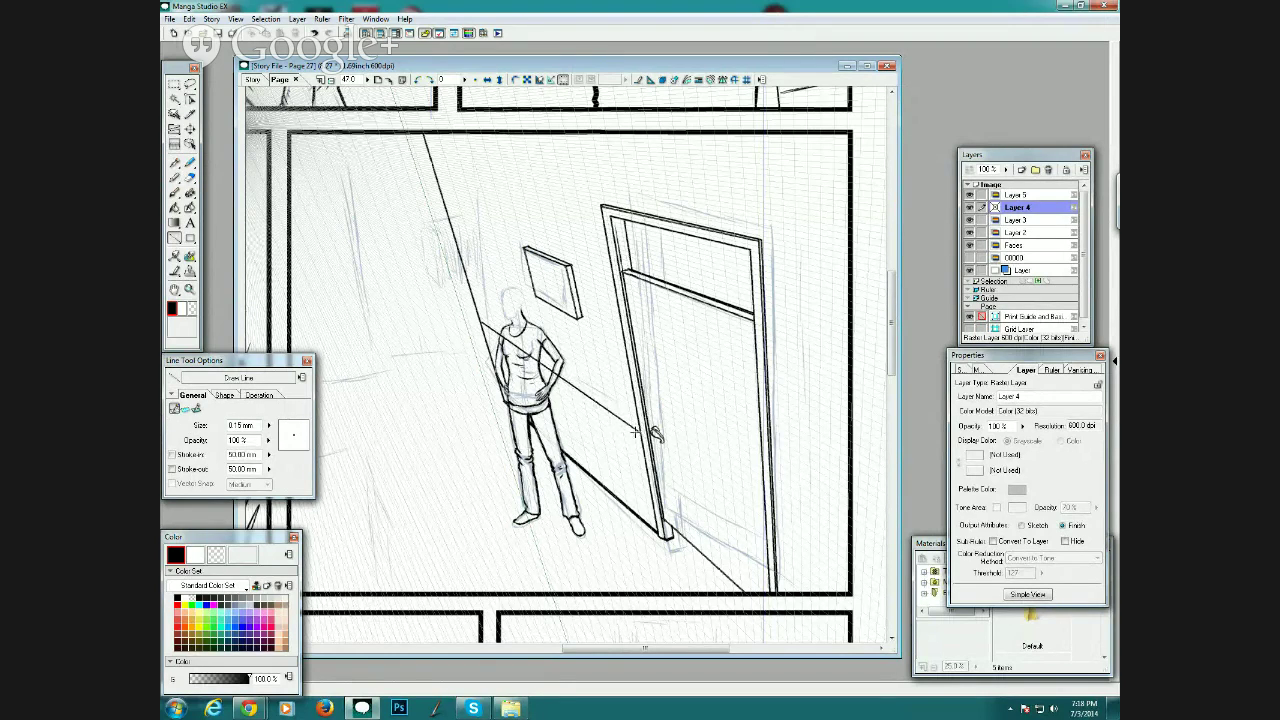
left_click(178, 163)
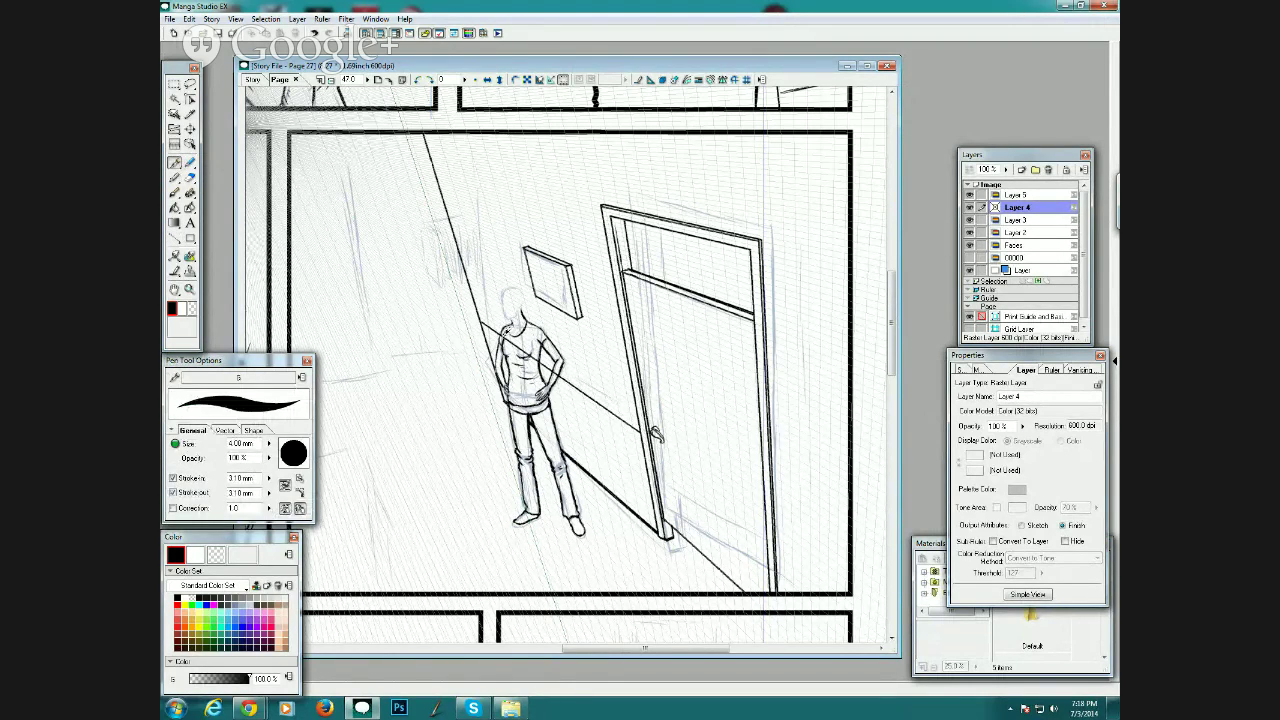
mouse_move(512, 329)
left_mouse_down()
mouse_move(498, 337)
mouse_move(524, 347)
left_mouse_up()
left_click_drag(552, 358, 560, 372)
left_click_drag(565, 651, 541, 652)
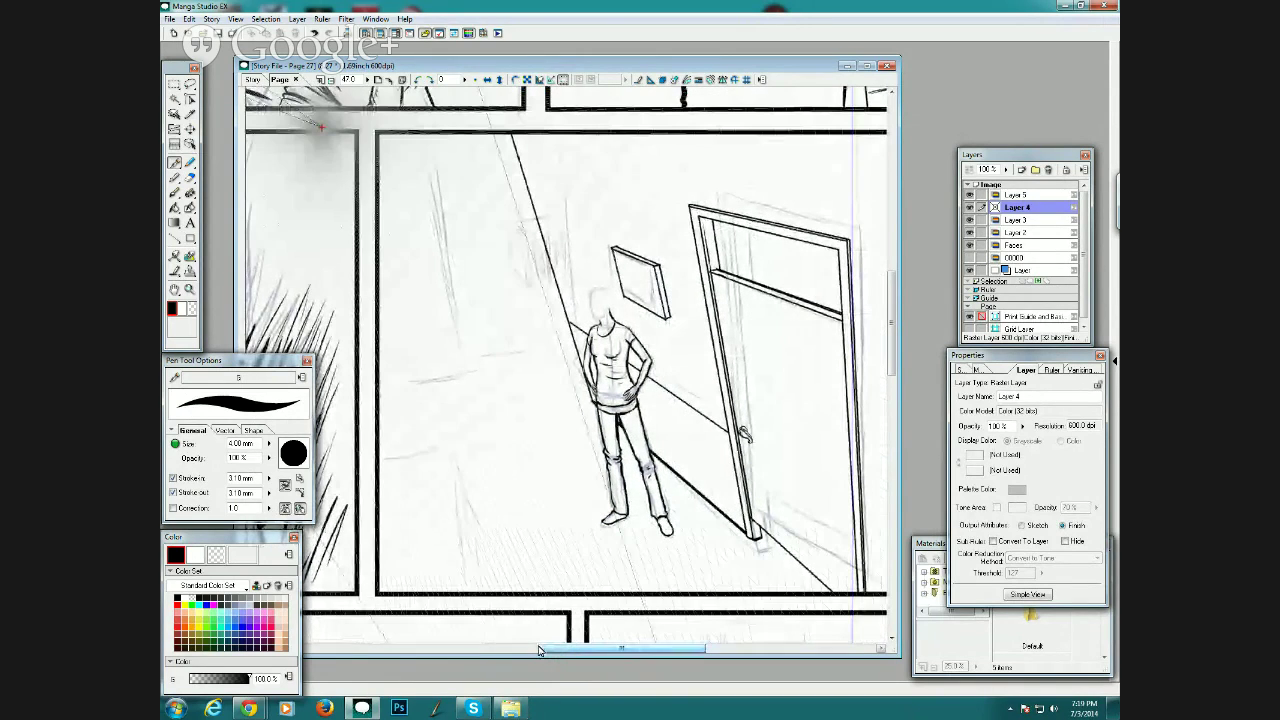
Rule the slanted window's outer side and lower edge on the left wall with 0.30 mm lines and trim the overshoot at their corner.
left_click(179, 238)
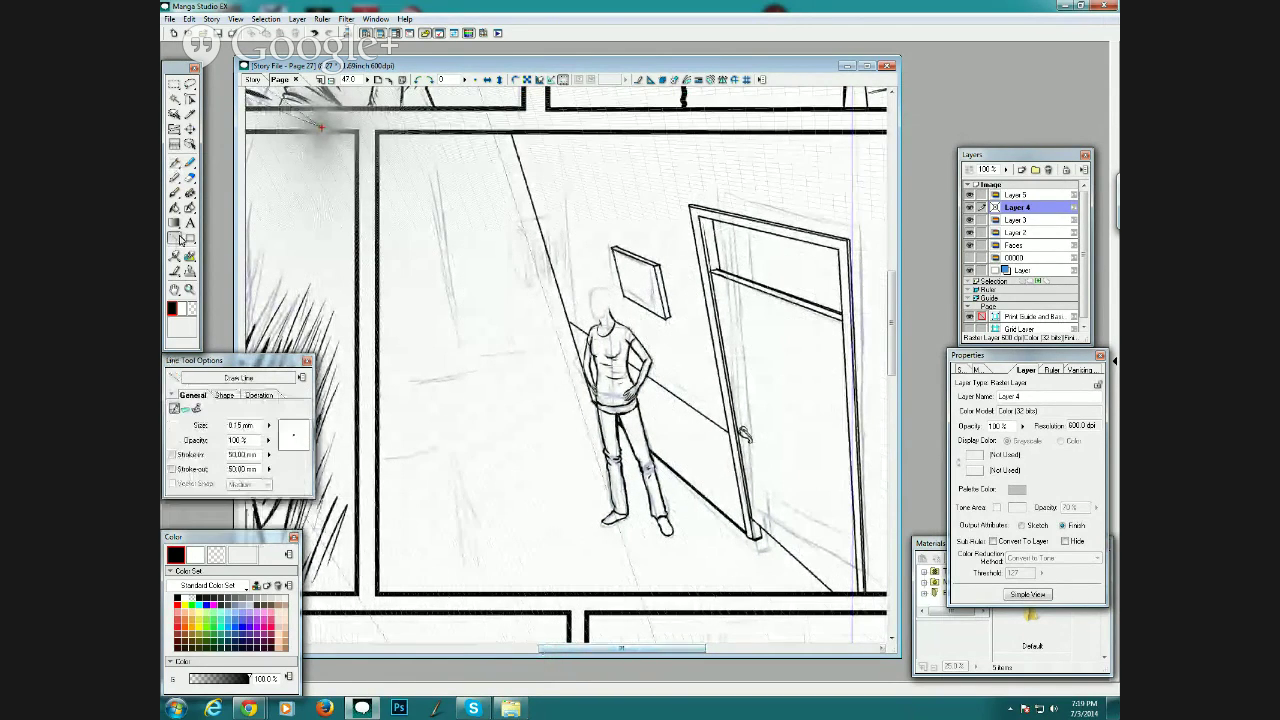
left_click(269, 425)
left_click(279, 404)
left_click(280, 404)
left_click(280, 404)
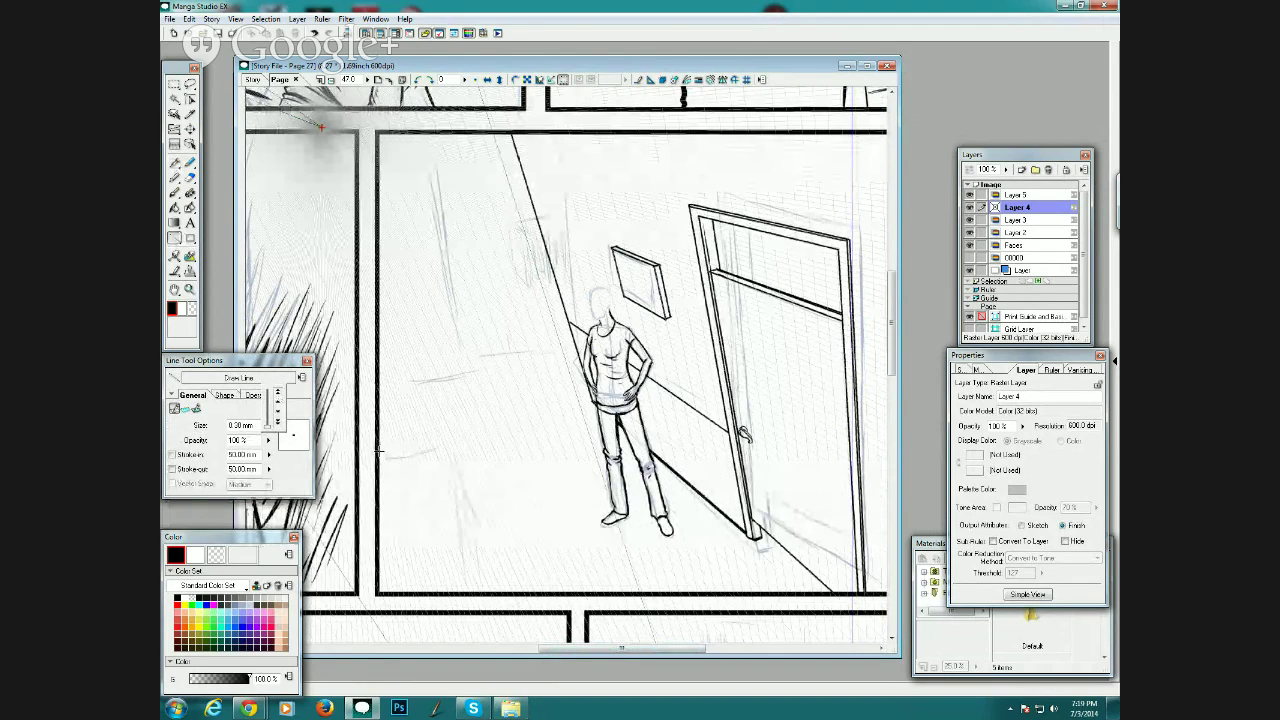
mouse_move(379, 433)
left_mouse_down()
mouse_move(482, 386)
mouse_move(377, 178)
left_mouse_up()
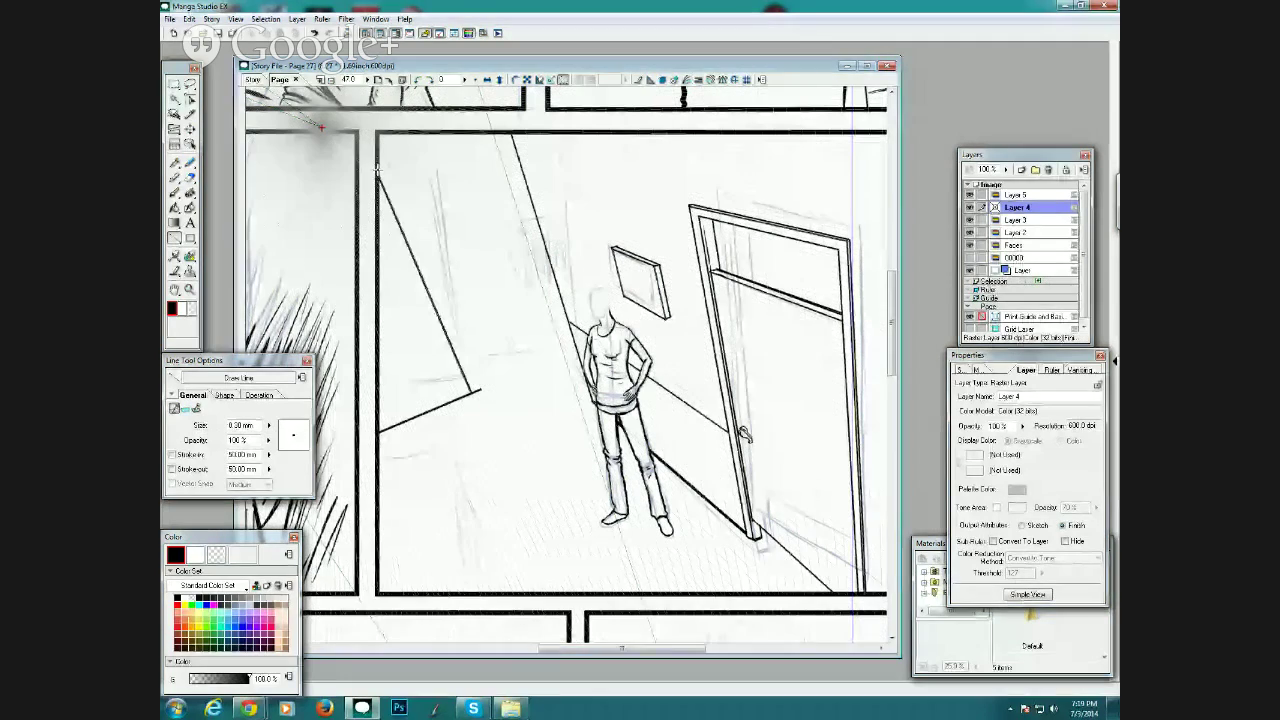
left_click(174, 163)
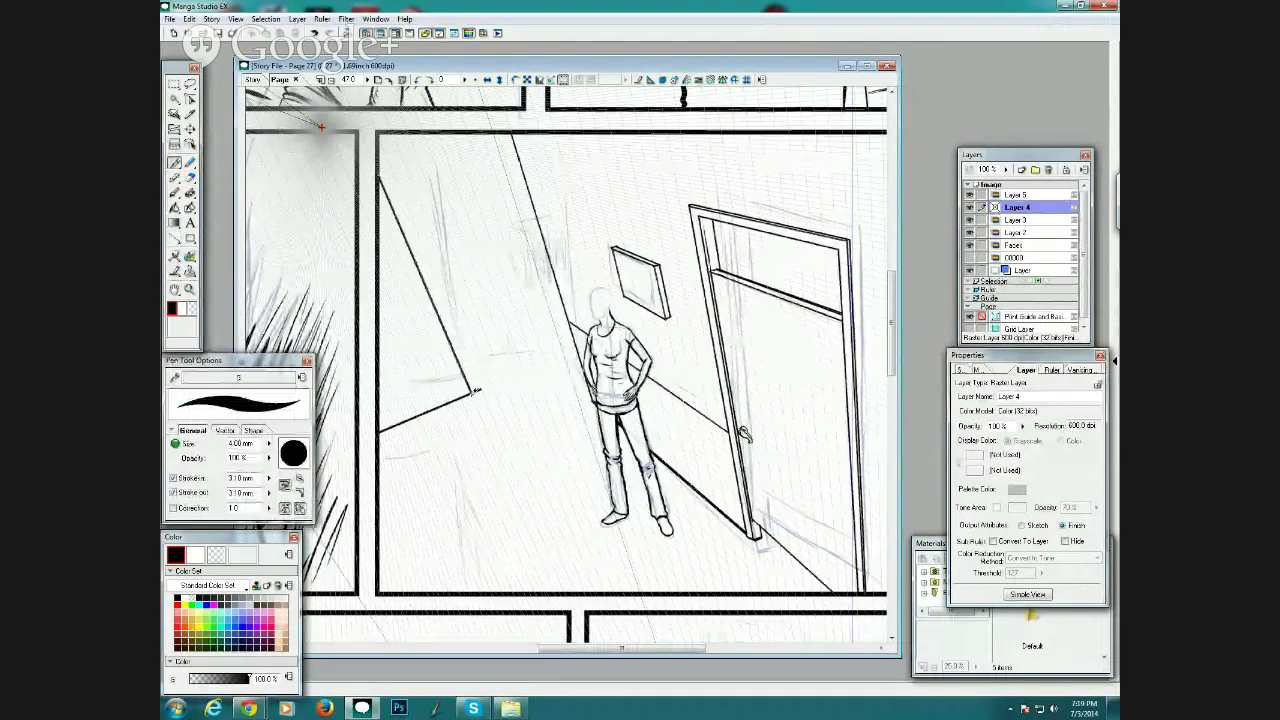
left_click_drag(474, 391, 481, 388)
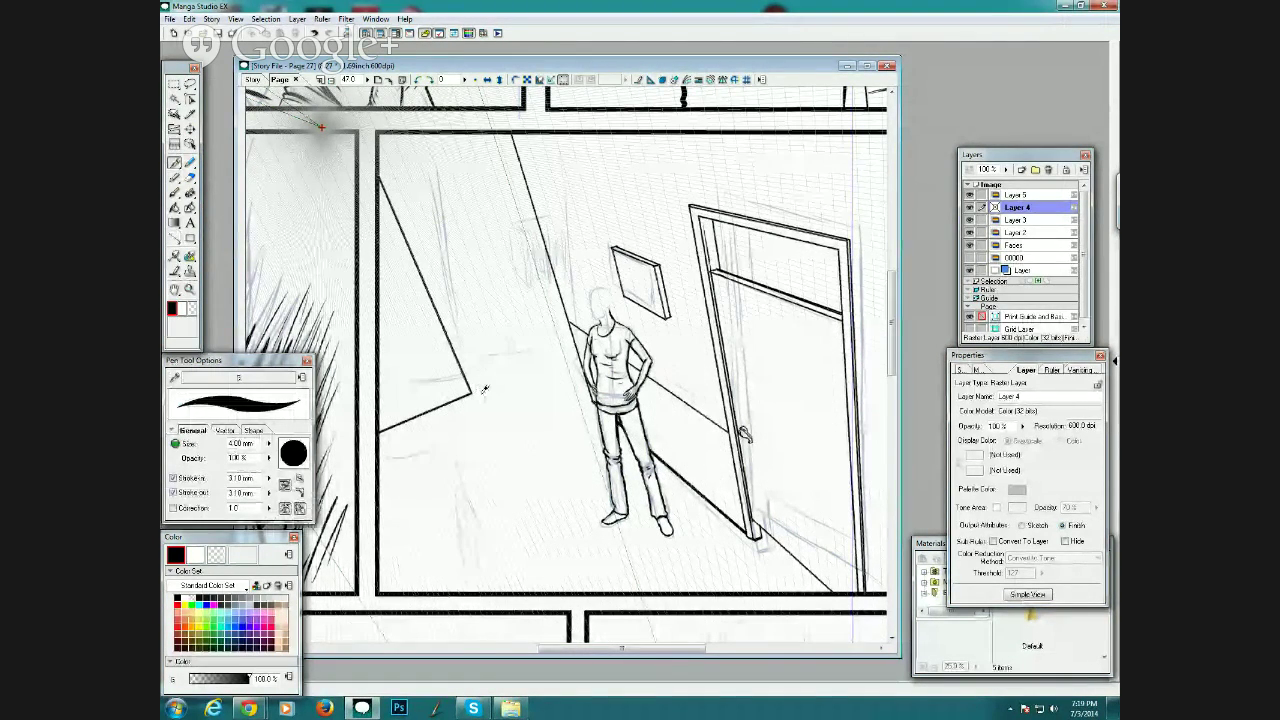
Rule the window frame's inner edge and the paired lengthwise bars across its glass with 0.20 mm lines.
left_click(181, 240)
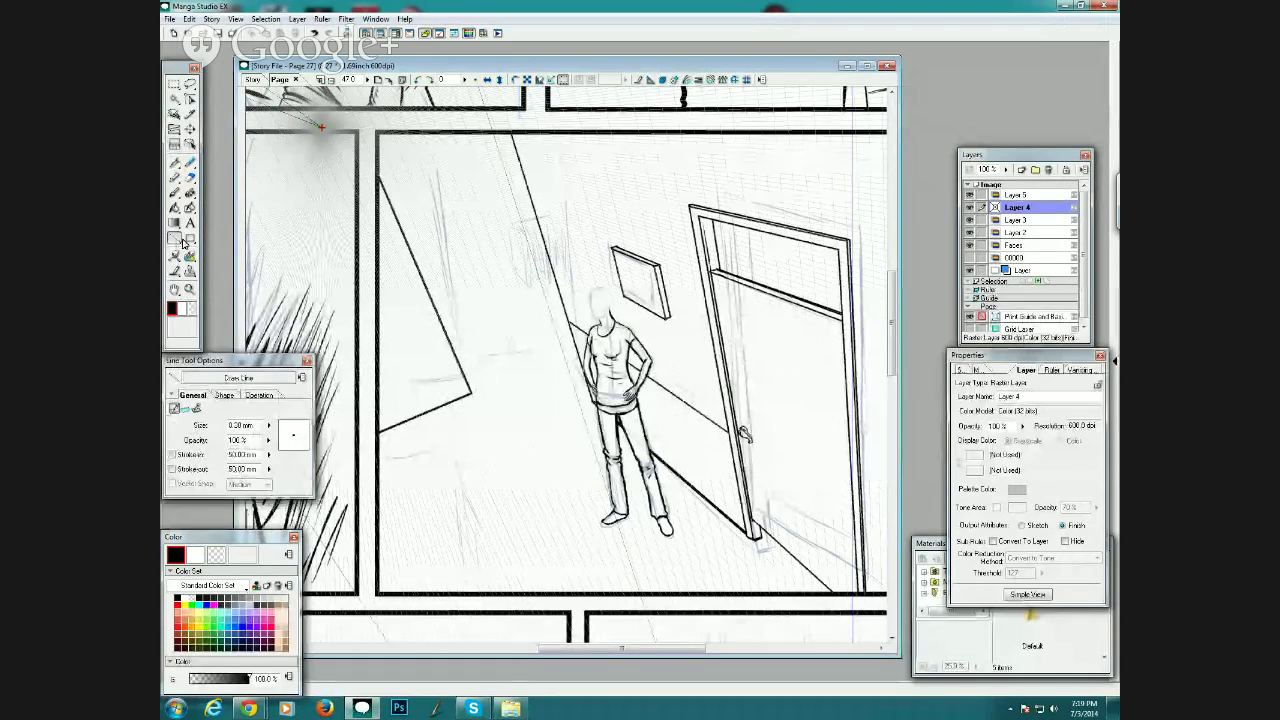
left_click(269, 425)
left_click(278, 411)
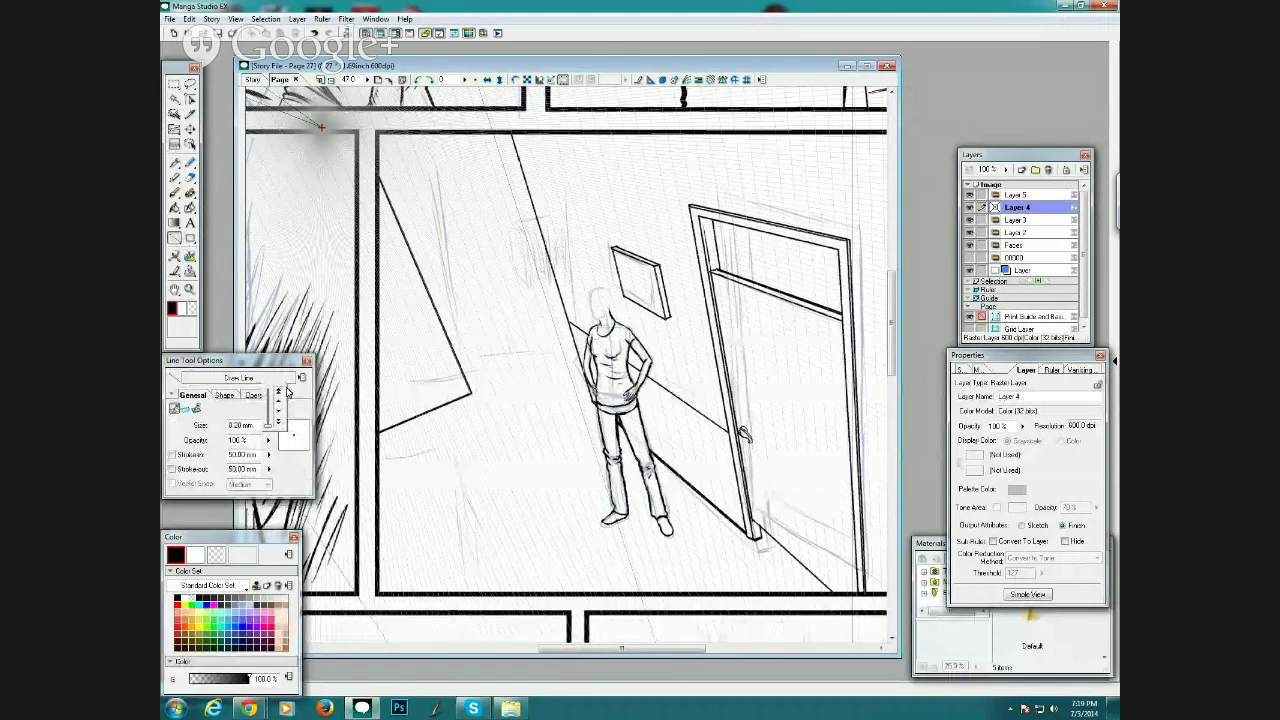
mouse_move(379, 430)
left_mouse_down()
mouse_move(470, 389)
mouse_move(379, 192)
left_mouse_up()
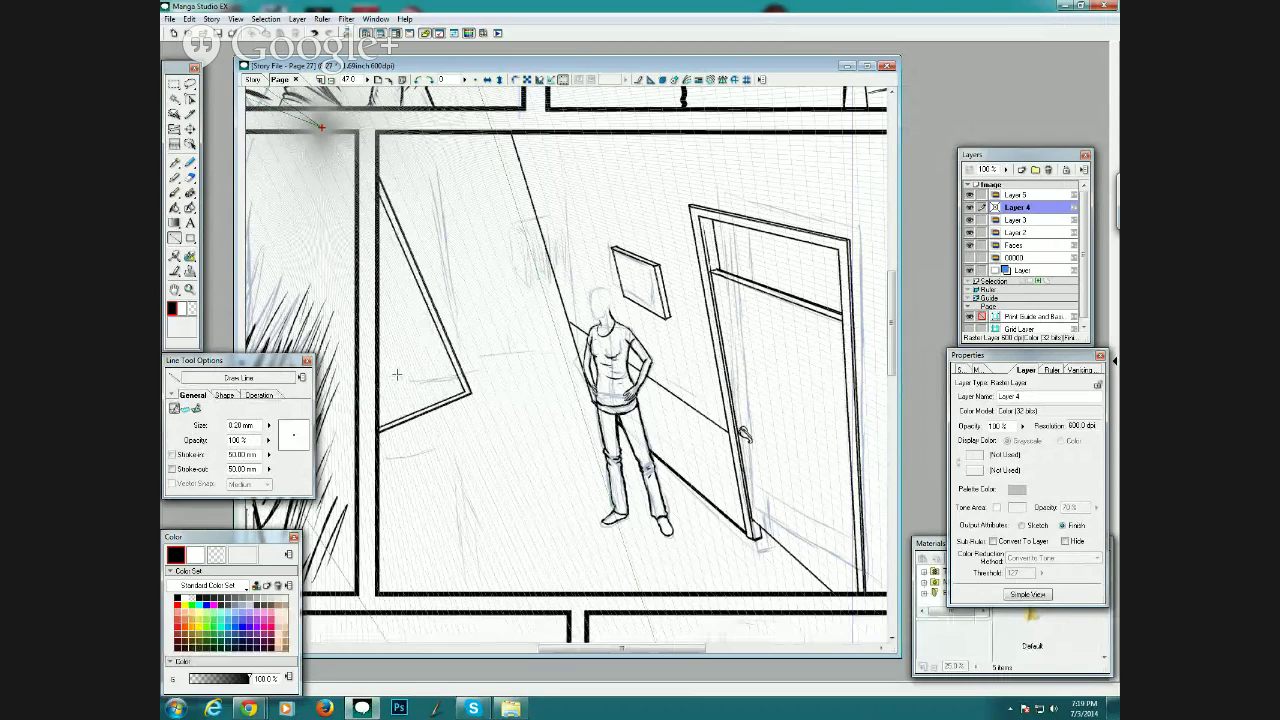
mouse_move(436, 400)
left_mouse_down()
mouse_move(376, 262)
mouse_move(400, 307)
mouse_move(379, 274)
left_mouse_up()
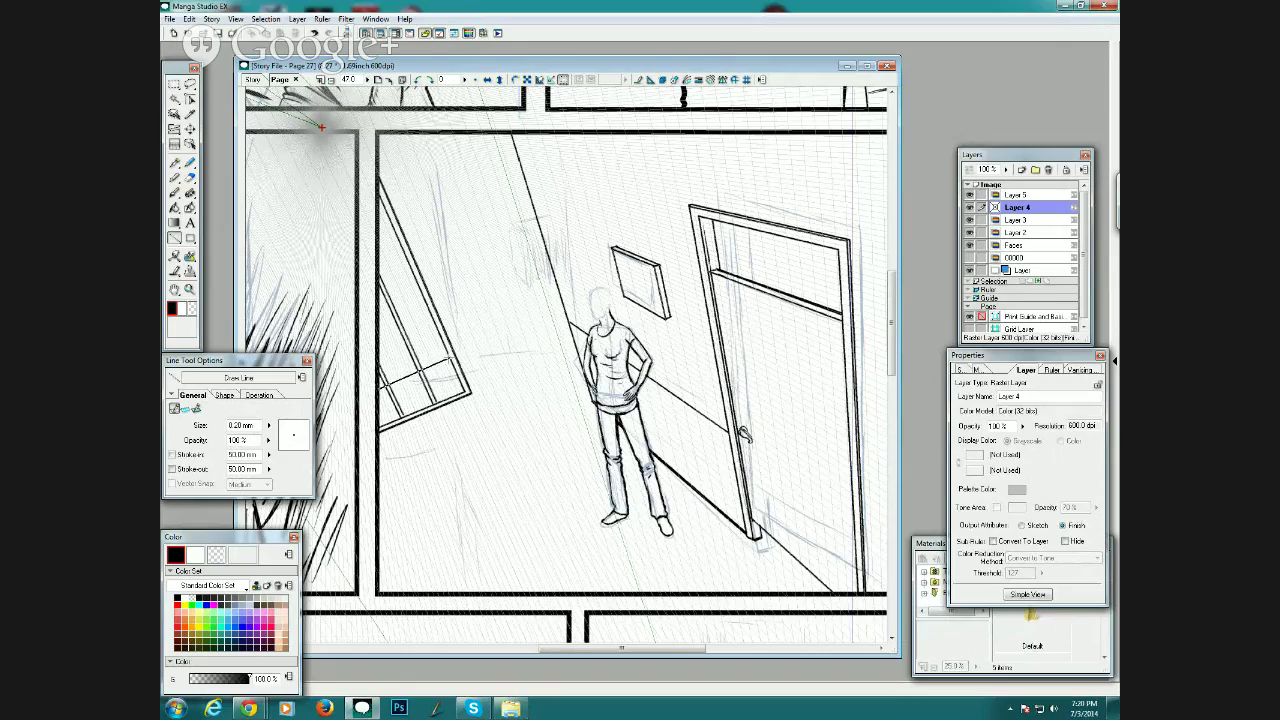
Rule paired crossbars up the window in 0.20 mm lines to divide the glass into small panes.
left_click_drag(450, 357, 449, 357)
left_click_drag(378, 391, 449, 358)
key("ctrl+z")
mouse_move(378, 393)
left_mouse_down()
mouse_move(452, 357)
mouse_move(400, 338)
mouse_move(440, 322)
mouse_move(410, 331)
mouse_move(434, 322)
mouse_move(406, 294)
mouse_move(419, 283)
mouse_move(405, 252)
left_mouse_up()
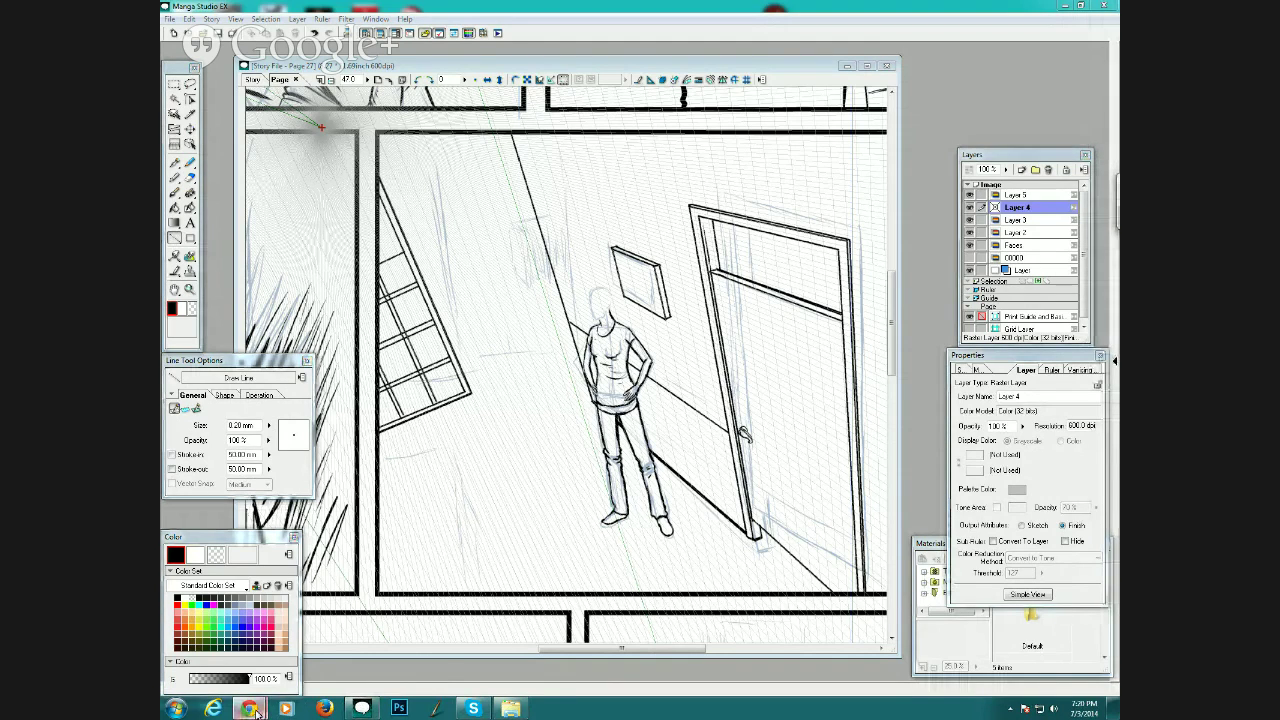
mouse_move(279, 663)
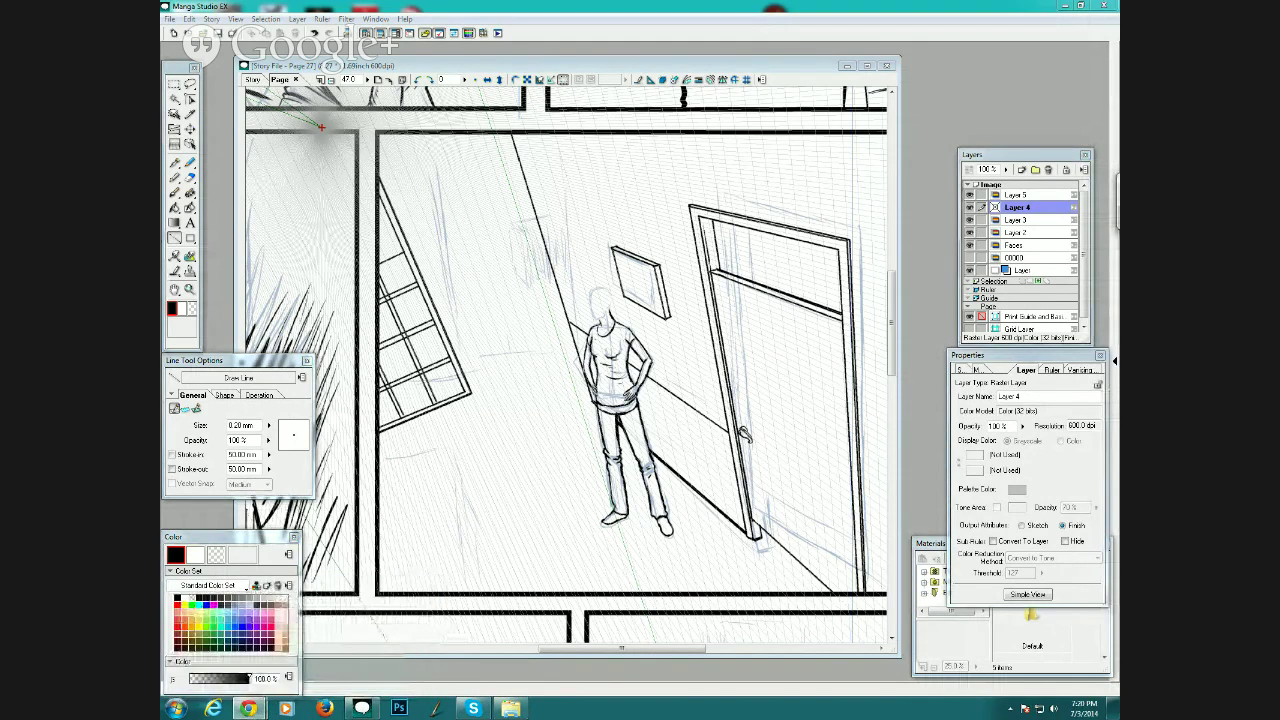
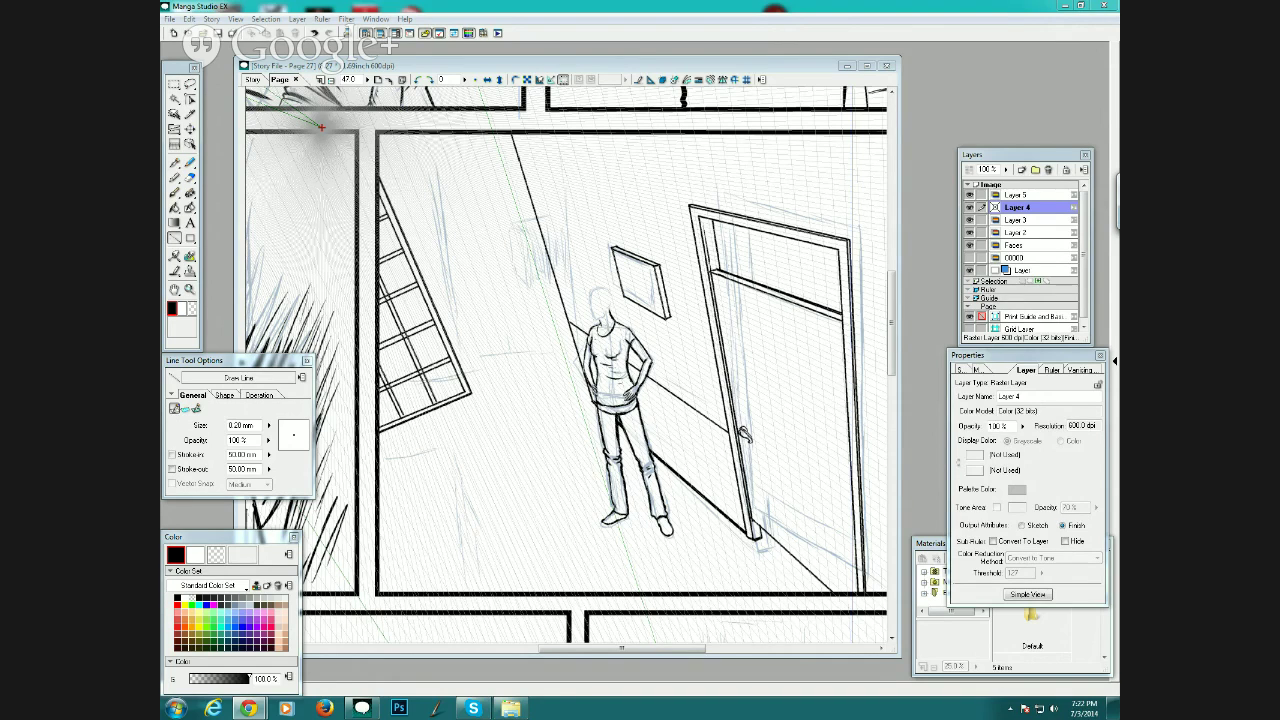
left_click(610, 68)
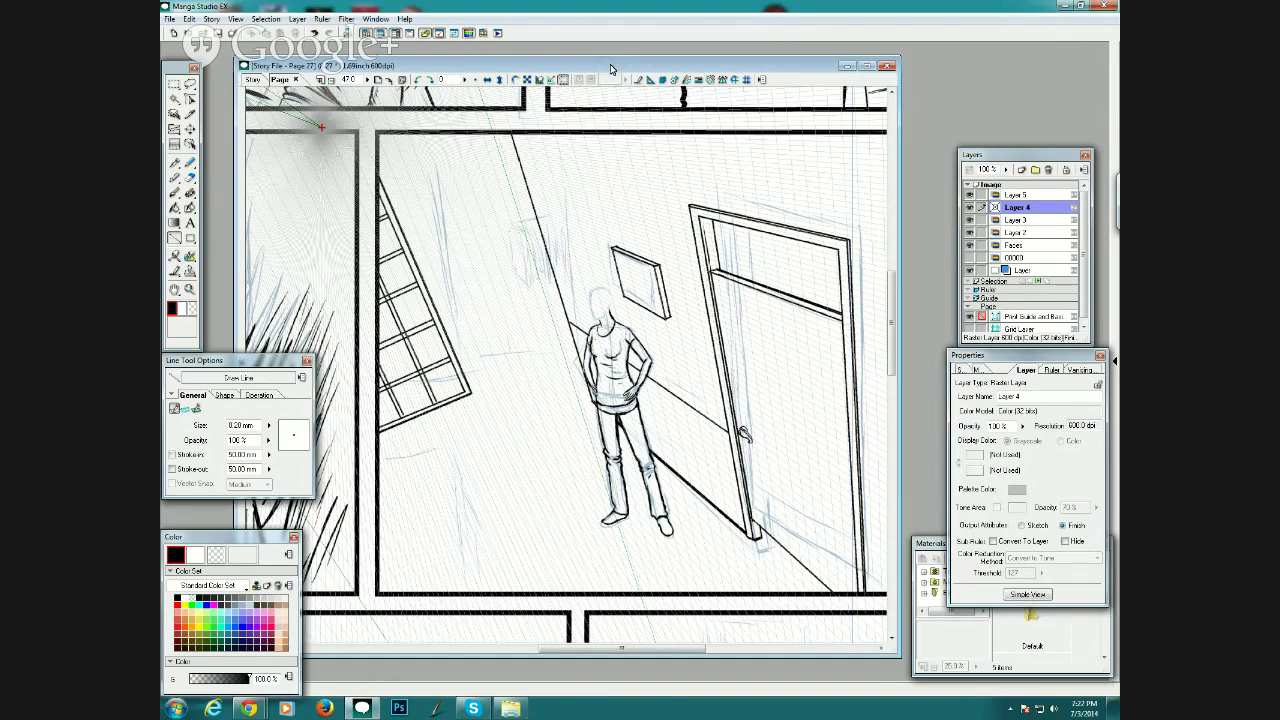
scroll(563, 191, "down", 2)
scroll(558, 279, "up", 2)
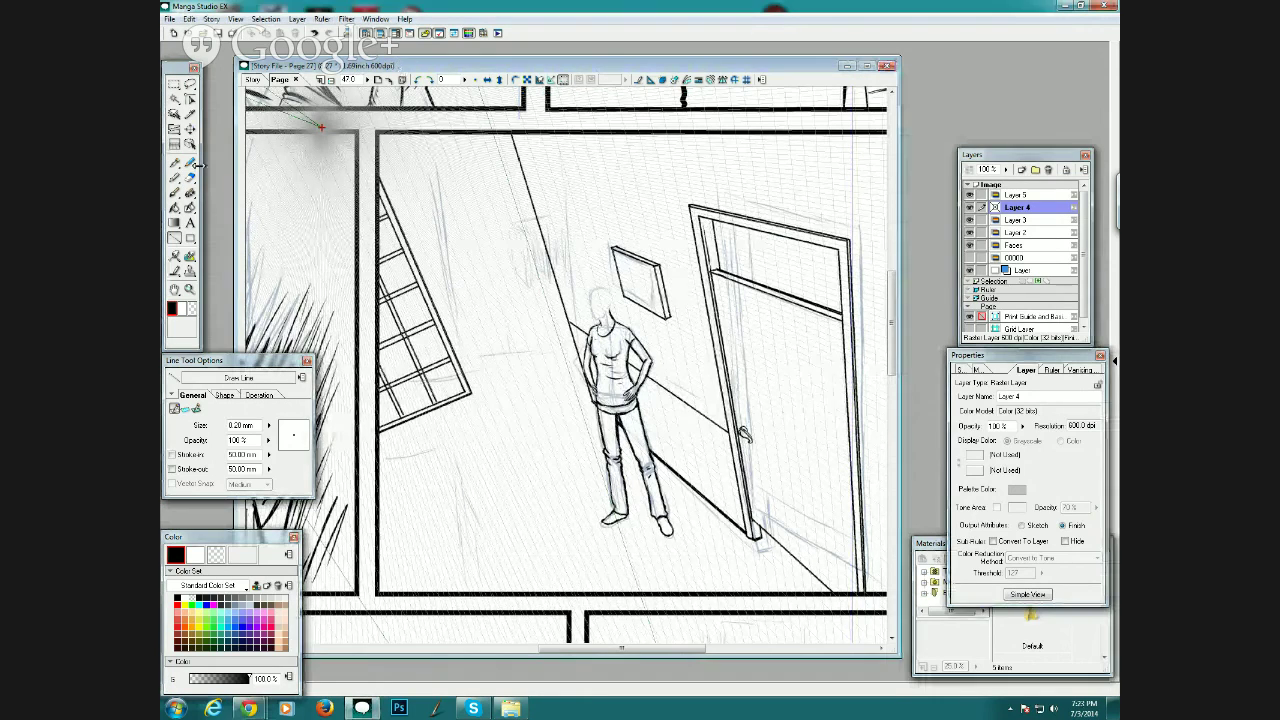
Clean away the overlapping lines where the window's bars cross.
left_click(189, 289)
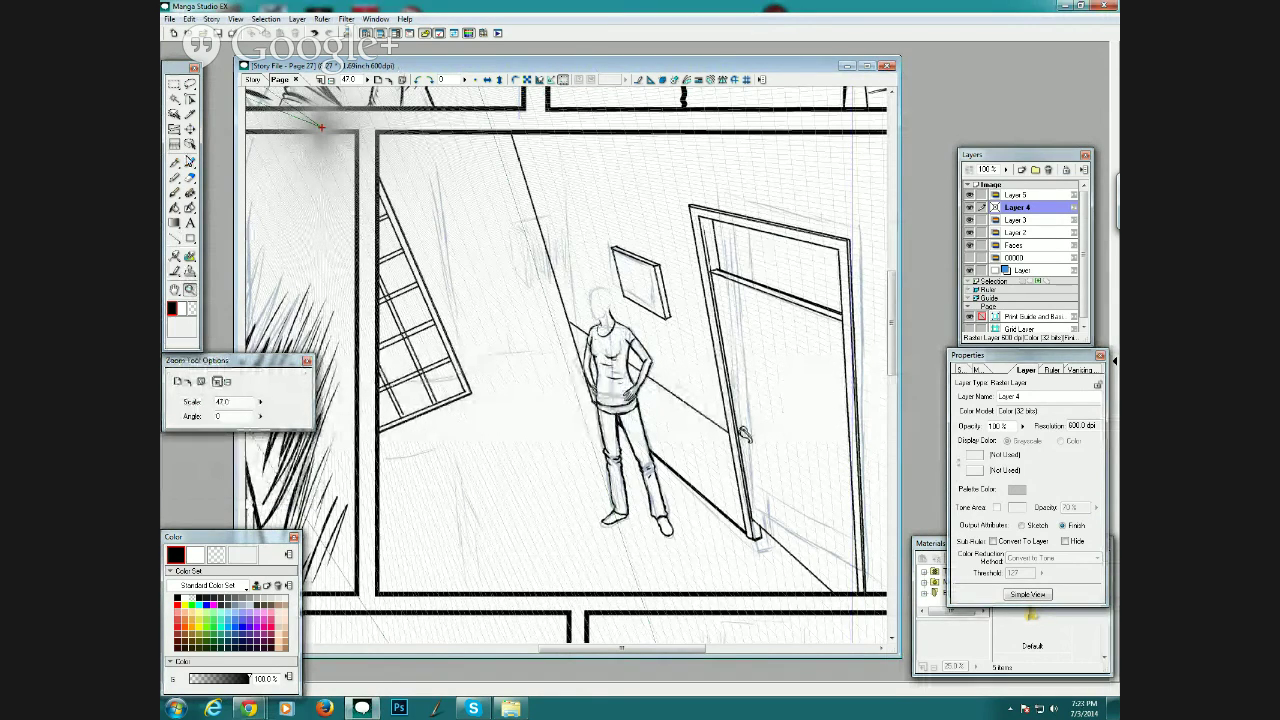
left_click(174, 162)
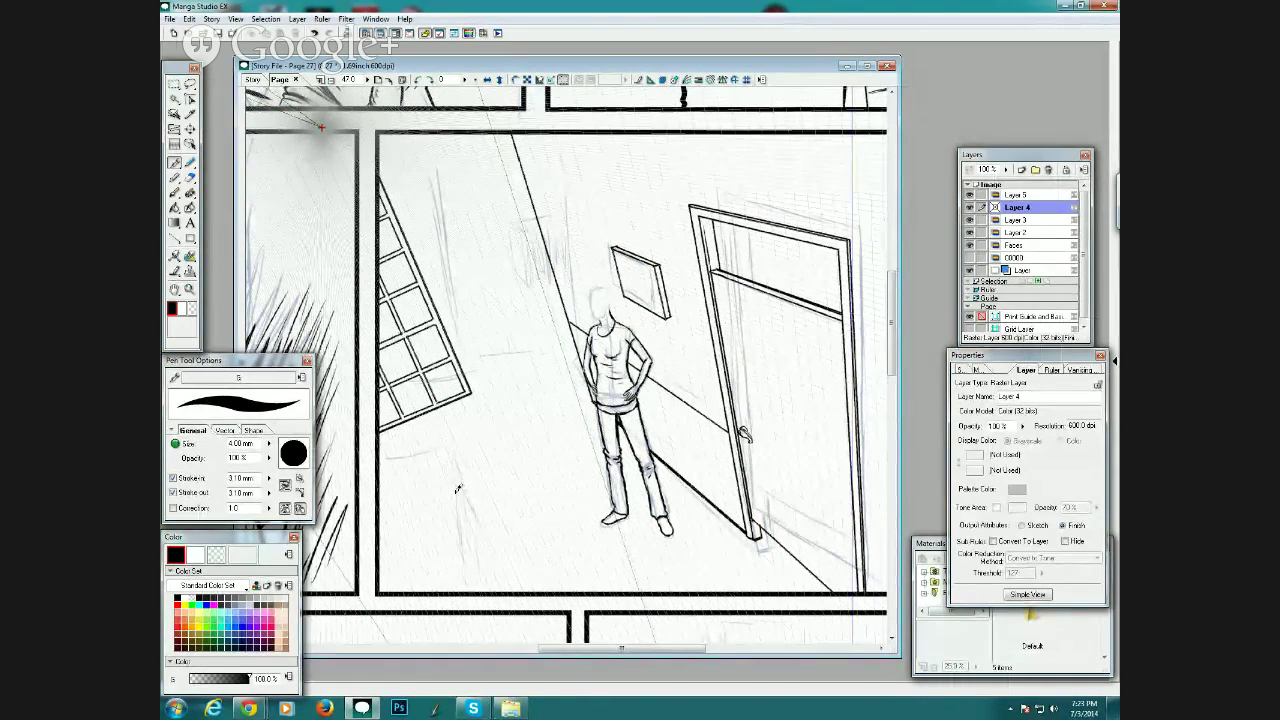
Rule the furniture corner below the window in 0.20 mm lines, adding a second edge along its right side.
left_click_drag(450, 479, 457, 495)
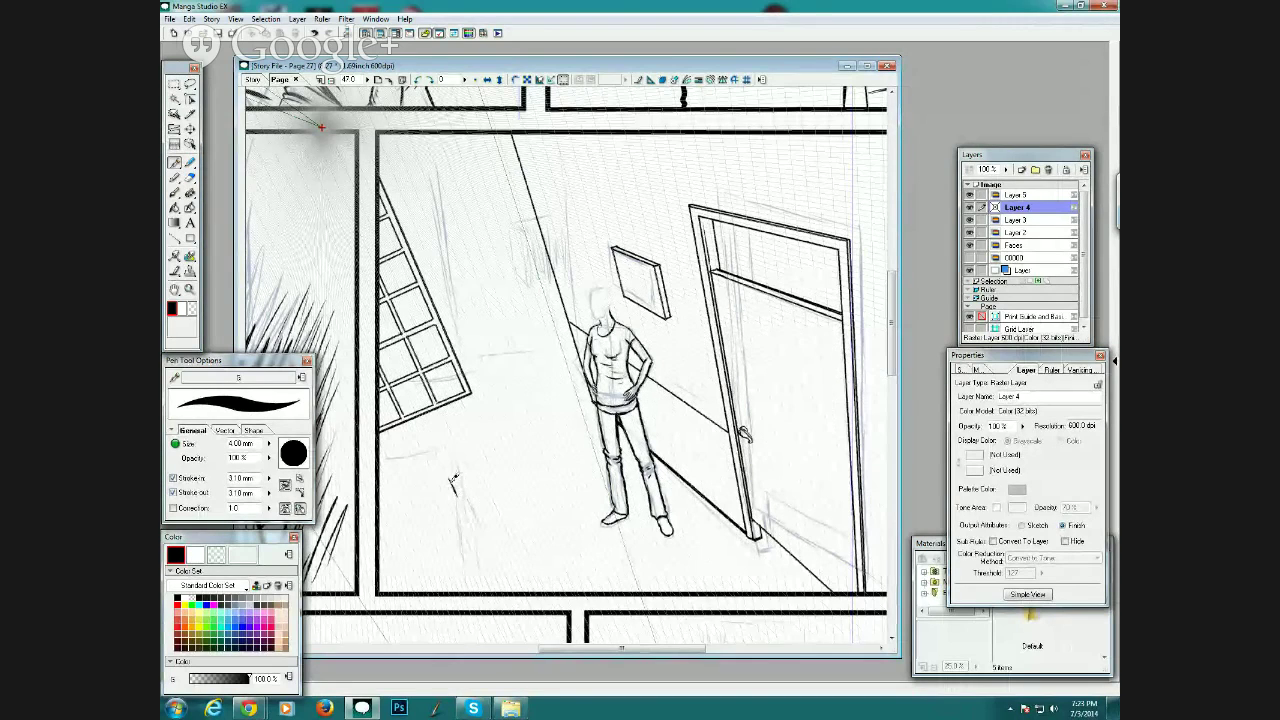
left_click(189, 241)
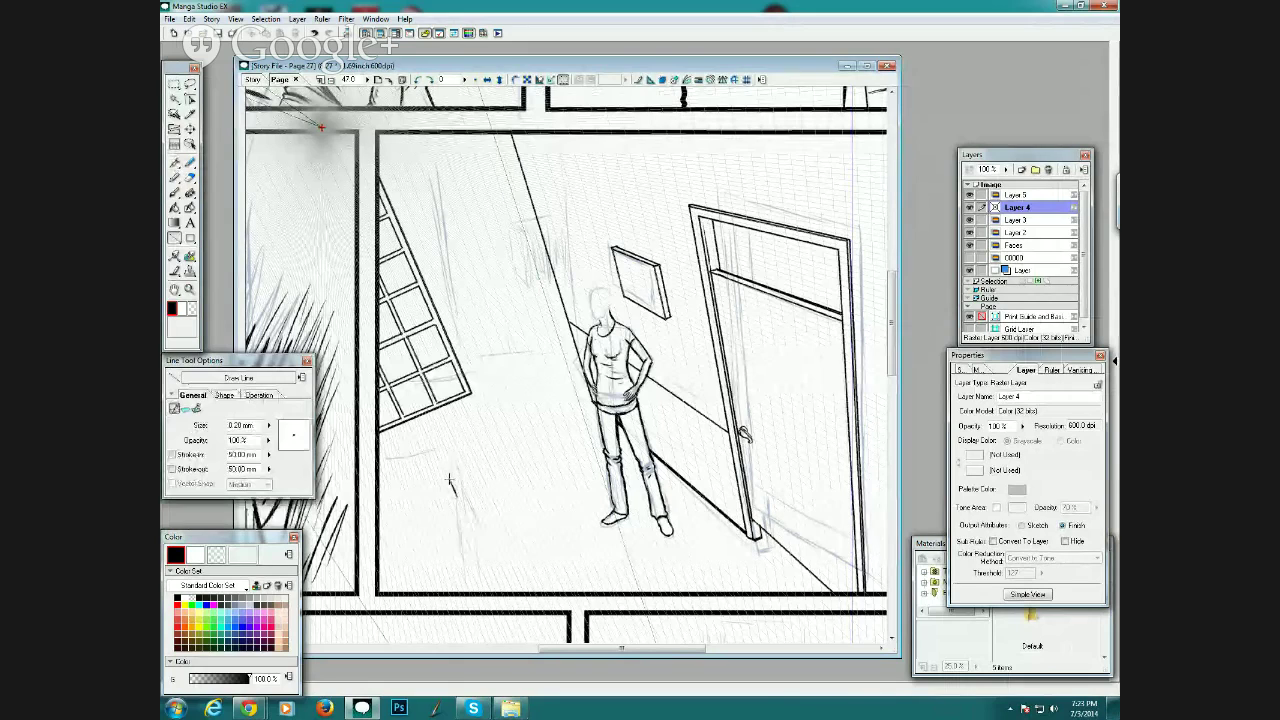
mouse_move(450, 479)
left_mouse_down()
mouse_move(488, 588)
mouse_move(503, 588)
mouse_move(490, 575)
mouse_move(489, 589)
left_mouse_up()
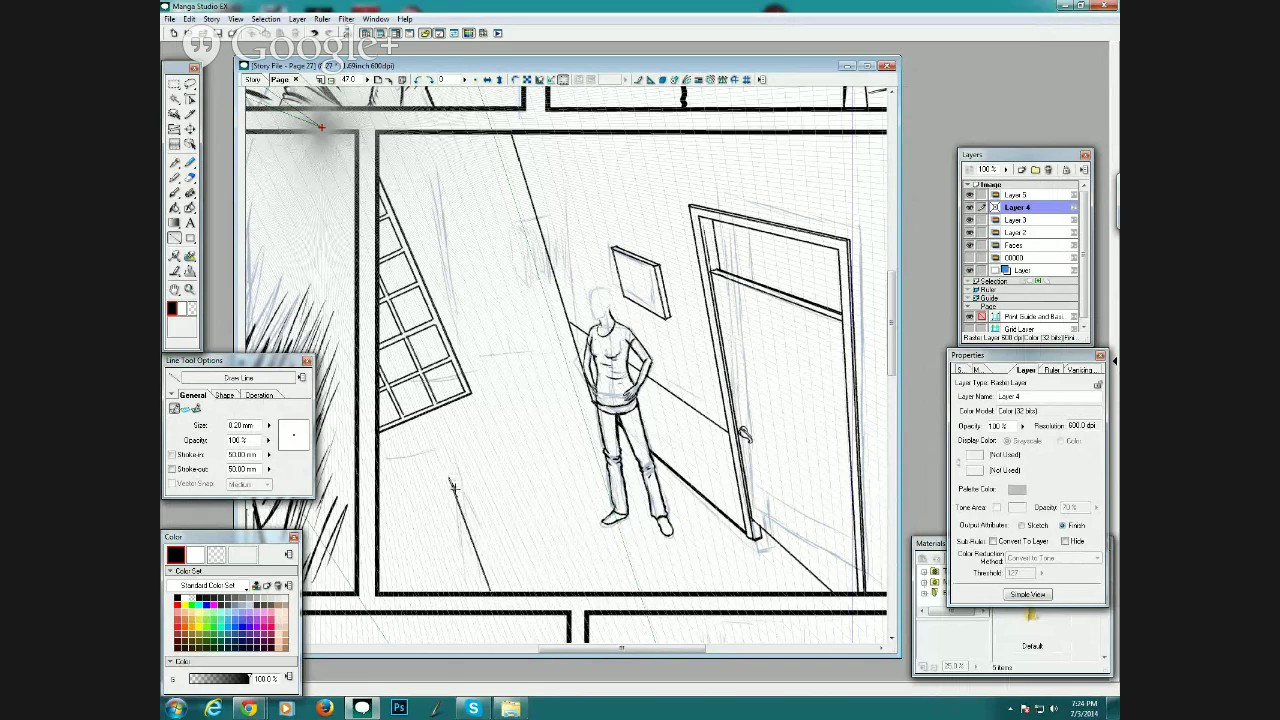
left_click_drag(490, 567, 500, 592)
left_click_drag(448, 478, 376, 506)
key("ctrl+z")
left_click_drag(469, 519, 501, 598)
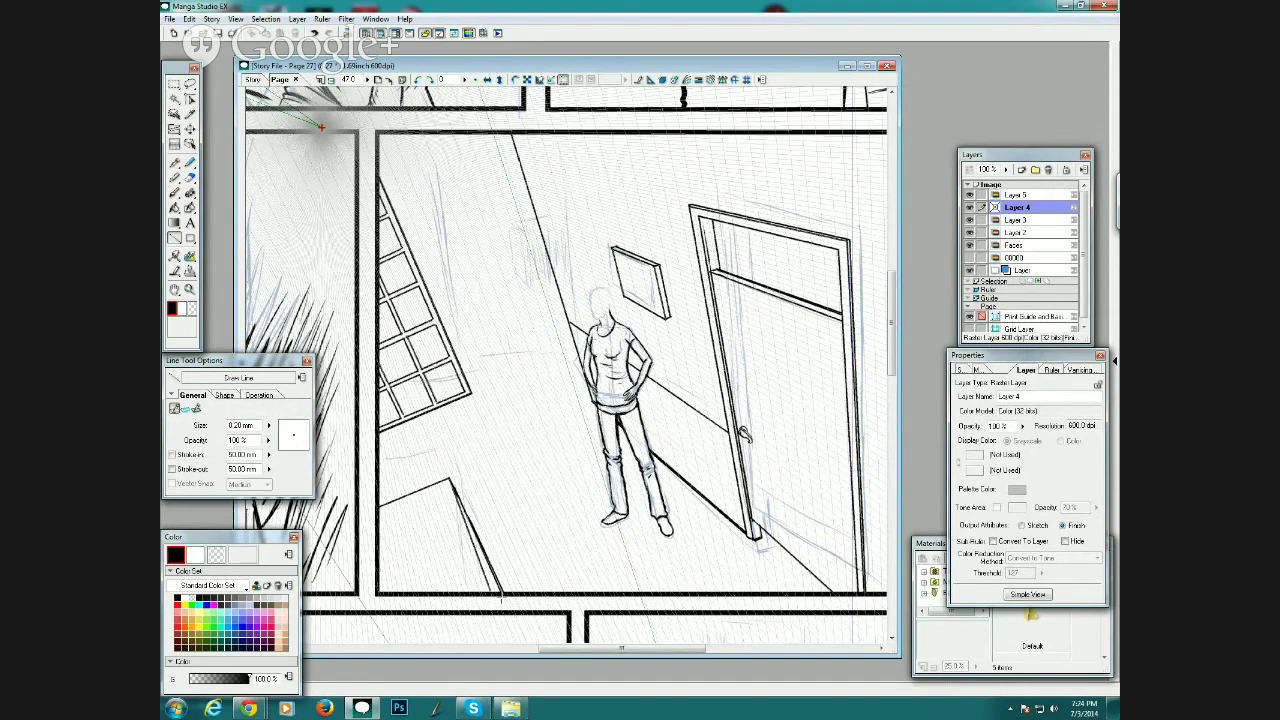
Ink the bunched curtain with its folds and rod end on the left wall beside the room corner.
left_click(176, 163)
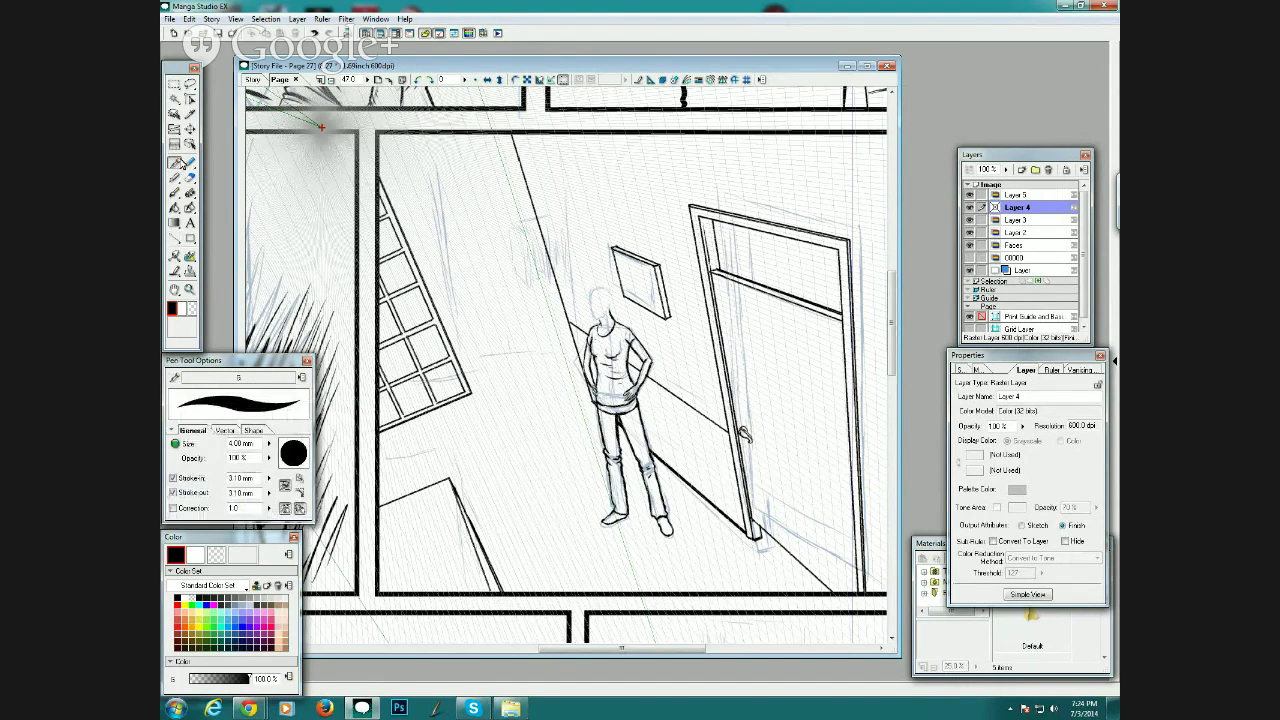
mouse_move(516, 227)
left_mouse_down()
mouse_move(552, 300)
mouse_move(535, 241)
left_mouse_up()
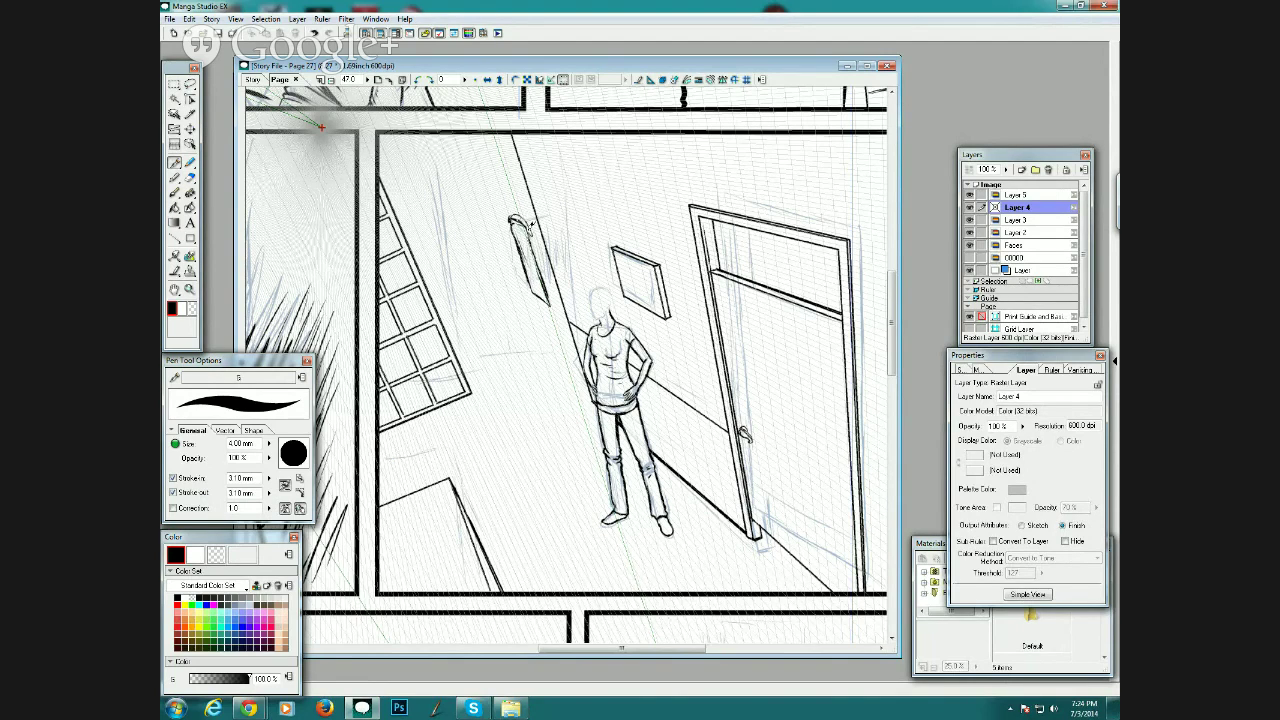
left_click_drag(532, 226, 557, 298)
left_click_drag(537, 230, 561, 298)
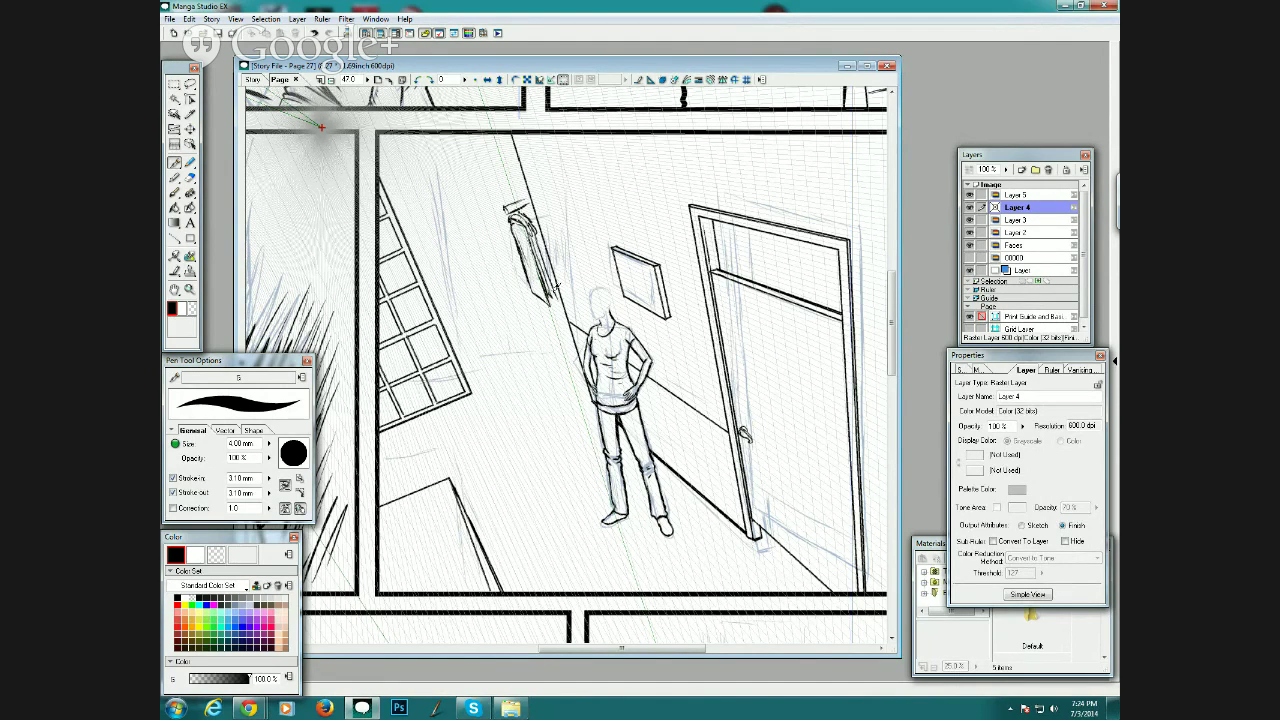
left_click_drag(541, 236, 556, 288)
left_click_drag(527, 212, 541, 224)
Ink the matching curtain and rod end beside the paned window, with loose strokes for its folds.
left_click_drag(405, 223, 422, 203)
left_click_drag(418, 213, 427, 208)
left_click_drag(427, 229, 445, 289)
mouse_move(414, 223)
left_mouse_down()
mouse_move(442, 288)
mouse_move(409, 234)
left_mouse_up()
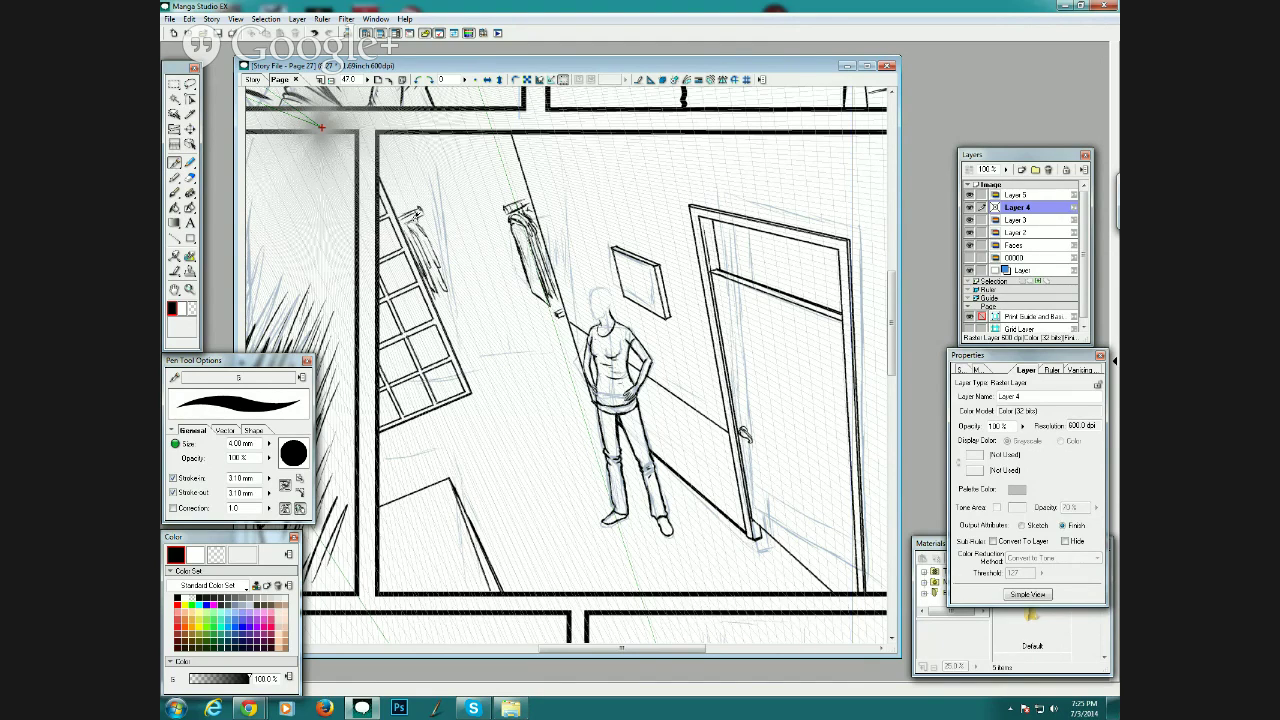
Ink the standing figure's hair, from the strands over the face and neck to the outline of the crown.
left_click(189, 289)
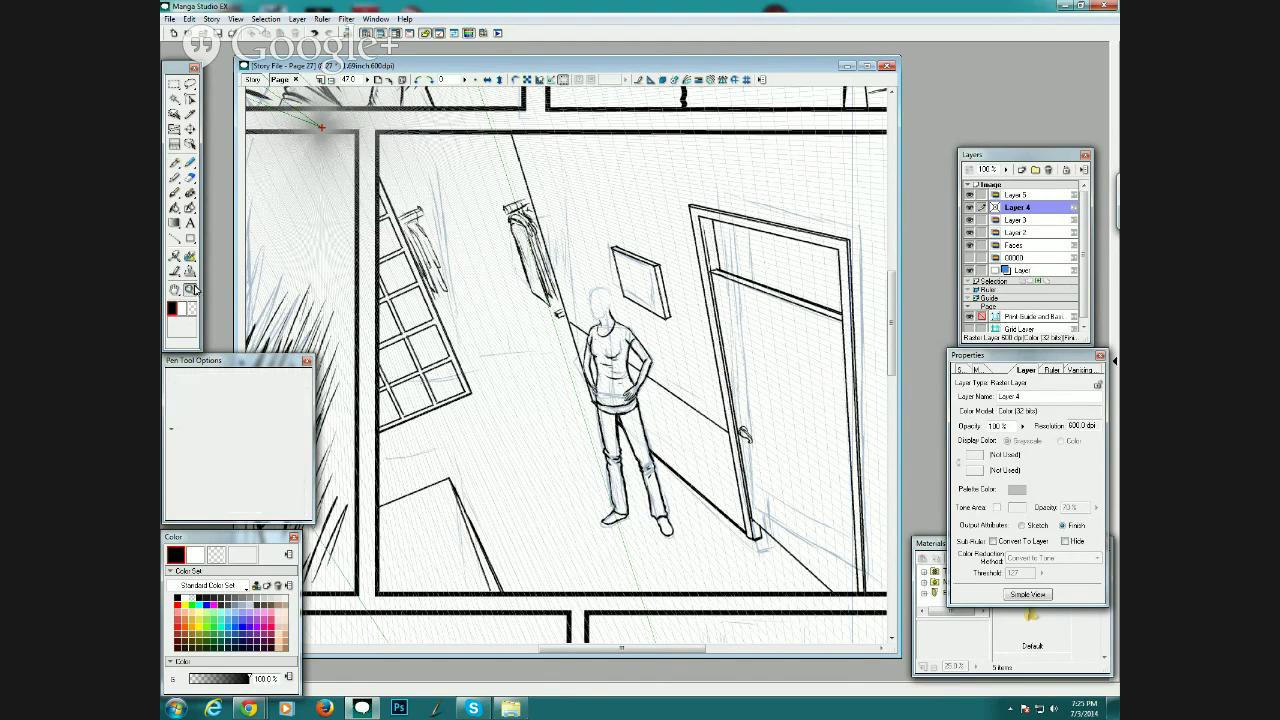
left_click_drag(581, 288, 657, 385)
left_click(175, 162)
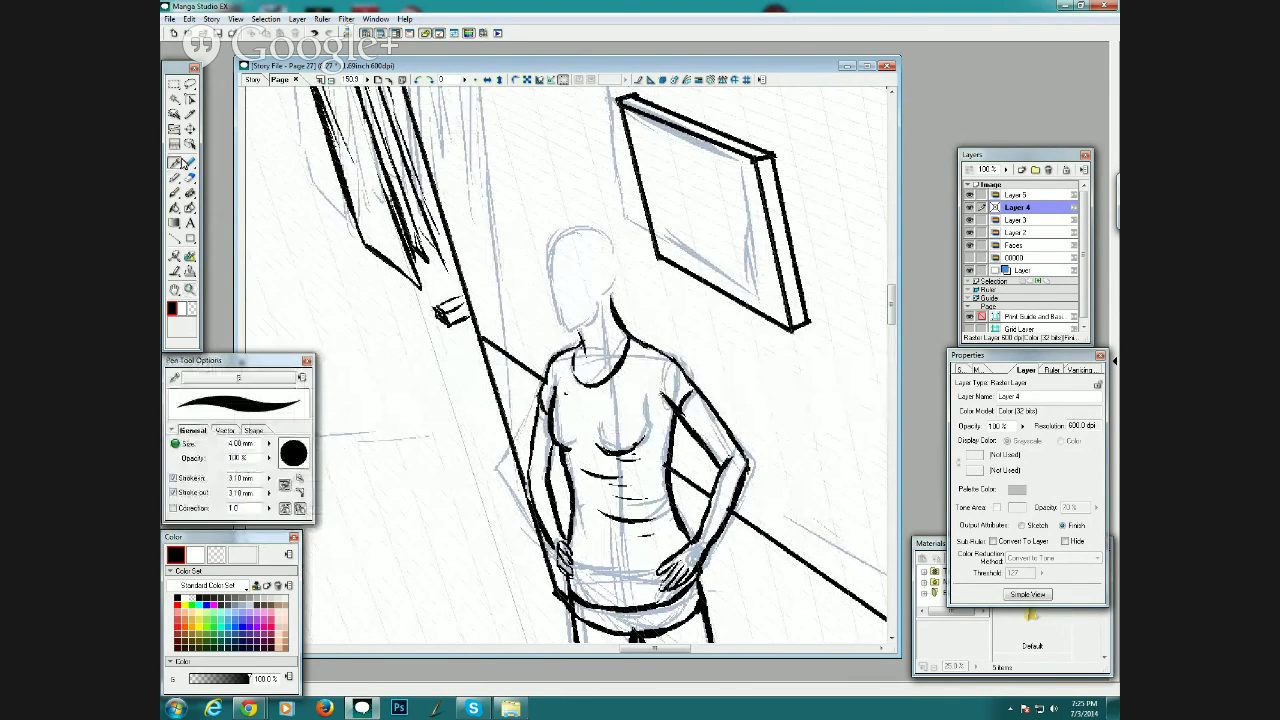
mouse_move(546, 240)
left_mouse_down()
mouse_move(540, 262)
mouse_move(562, 305)
mouse_move(588, 312)
mouse_move(600, 294)
mouse_move(656, 330)
mouse_move(648, 338)
left_mouse_up()
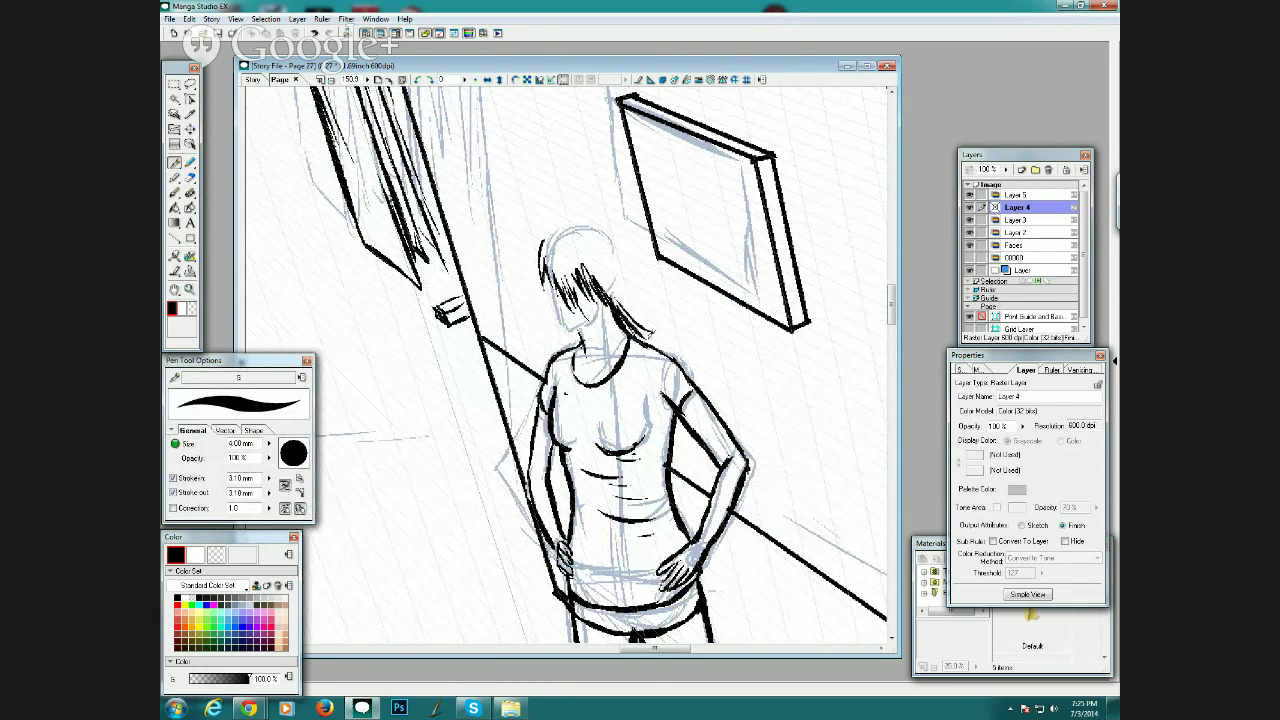
left_click_drag(622, 294, 656, 318)
left_click_drag(620, 262, 645, 300)
mouse_move(618, 254)
left_mouse_down()
mouse_move(654, 306)
mouse_move(595, 219)
mouse_move(550, 233)
mouse_move(556, 294)
left_mouse_up()
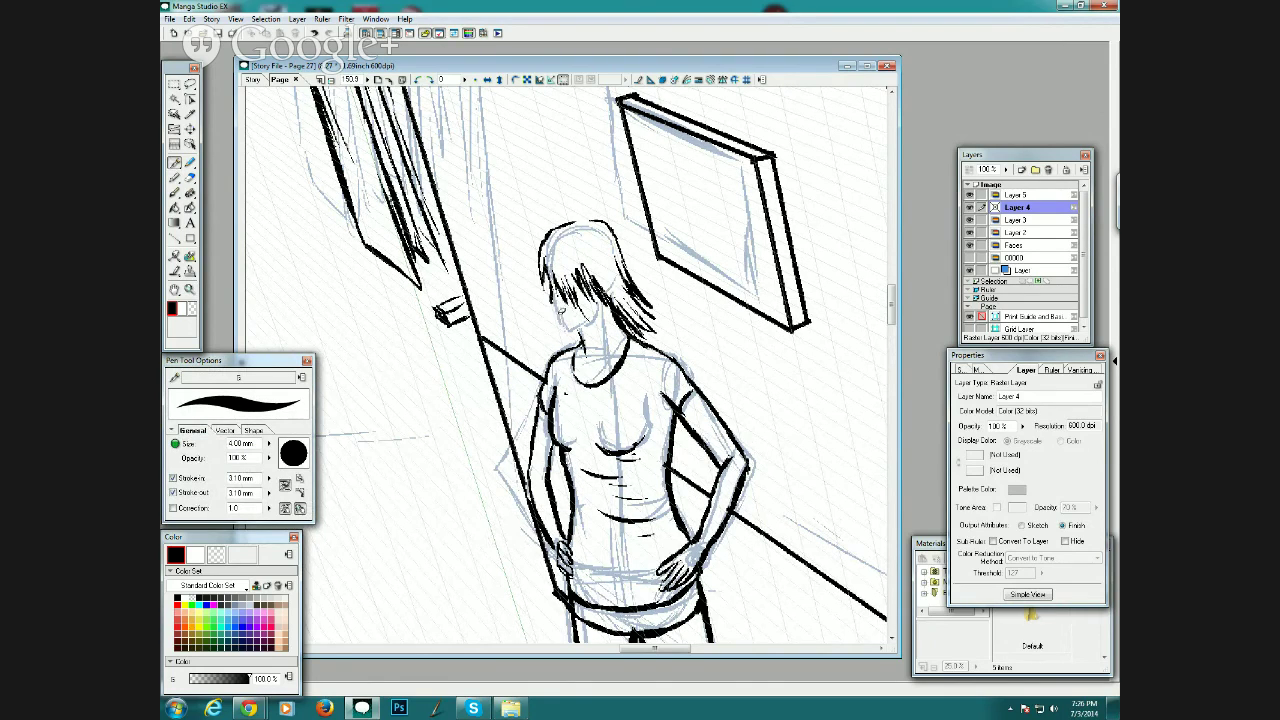
Undo the latest head strokes and ink the figure's front hair and face profile, undoing the last facial stroke.
key("ctrl+z")
key("ctrl+z")
key("ctrl+z")
mouse_move(548, 228)
left_mouse_down()
mouse_move(541, 282)
mouse_move(562, 292)
left_mouse_up()
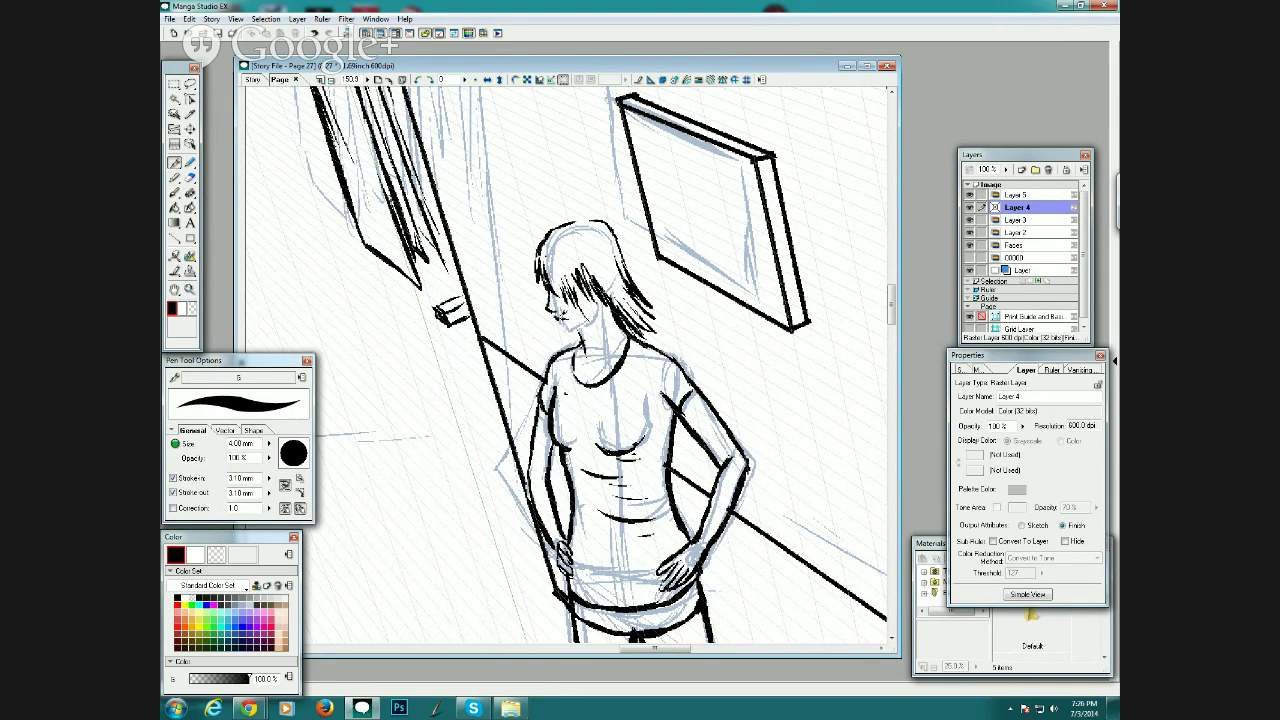
mouse_move(558, 312)
left_mouse_down()
mouse_move(576, 333)
mouse_move(599, 310)
left_mouse_up()
key("ctrl+z")
Ink the oval top ring of the round clothes rack near the room corner, including its inner crossbars.
left_click(331, 79)
left_click(331, 79)
left_click(331, 79)
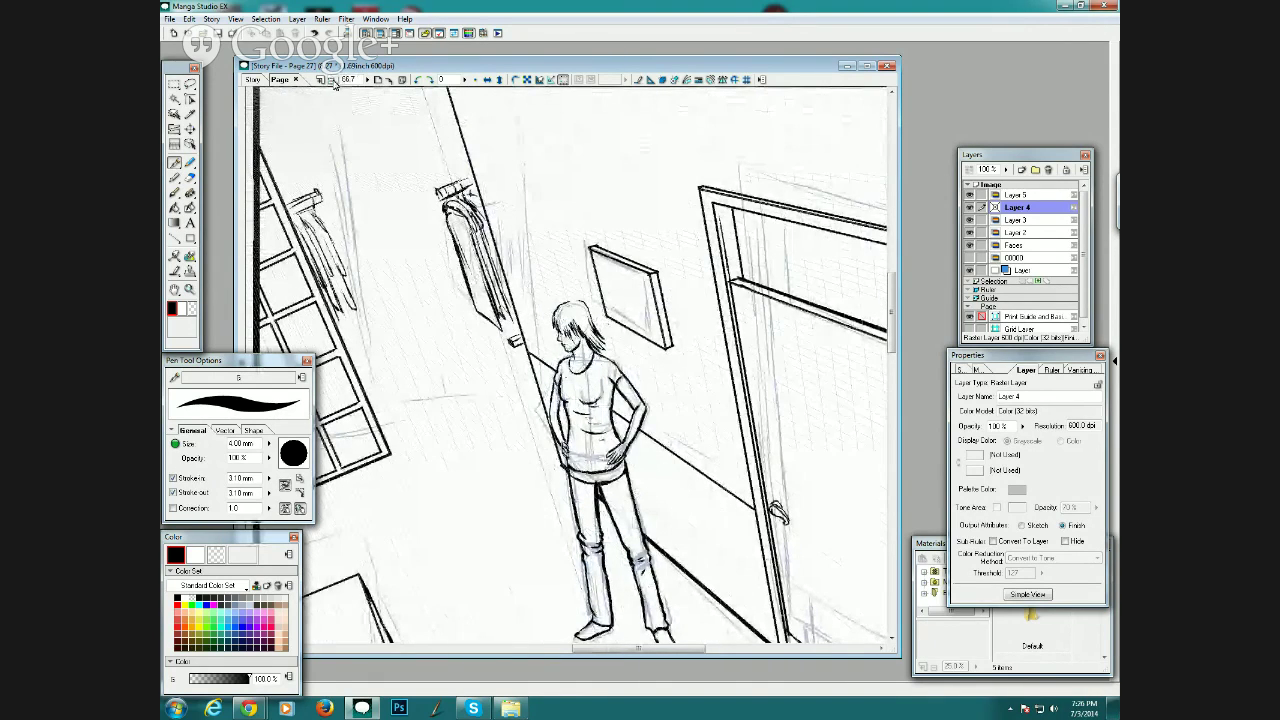
left_click(333, 79)
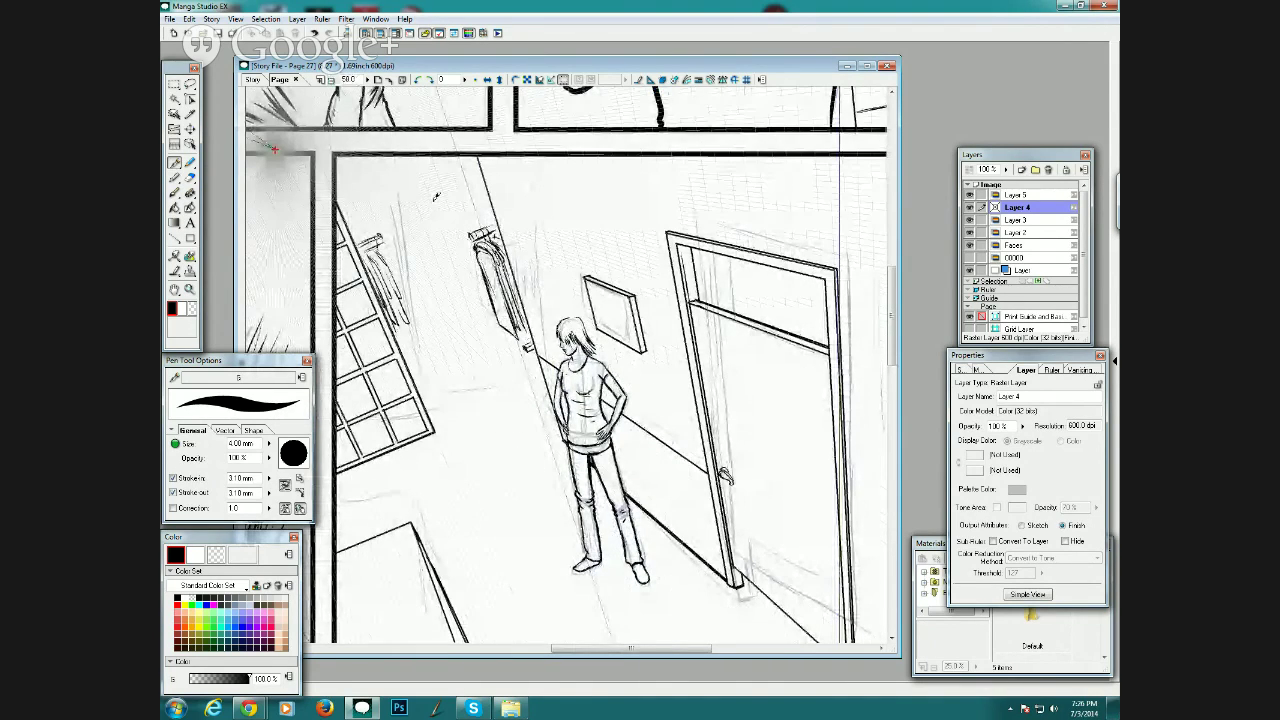
left_click_drag(416, 211, 486, 198)
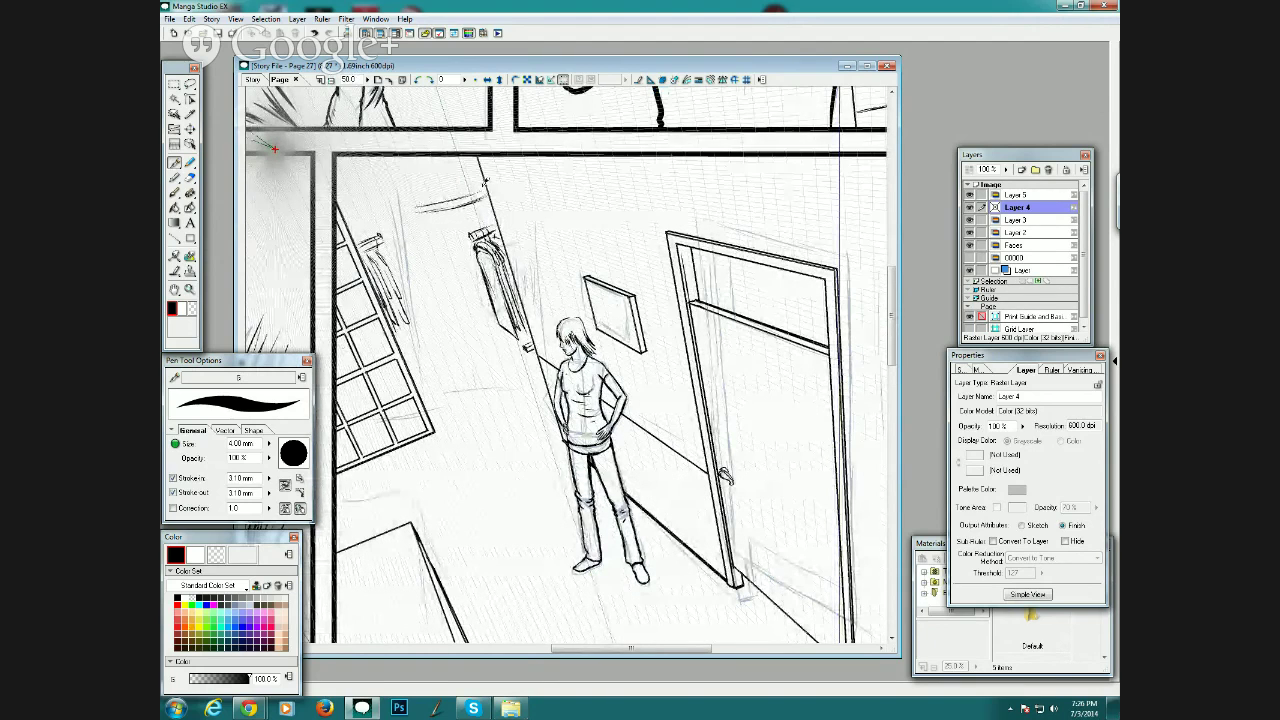
mouse_move(404, 208)
left_mouse_down()
mouse_move(425, 195)
mouse_move(452, 205)
mouse_move(401, 208)
mouse_move(452, 183)
left_mouse_up()
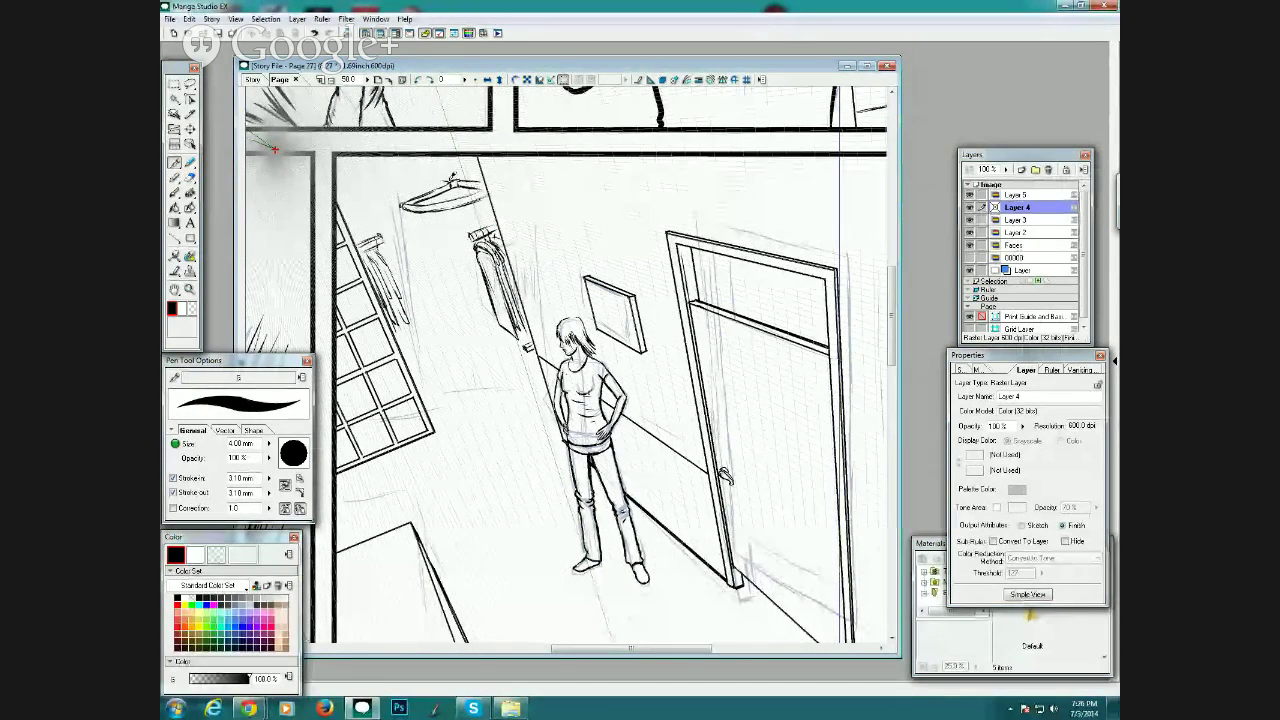
mouse_move(402, 204)
left_mouse_down()
mouse_move(420, 185)
mouse_move(408, 197)
left_mouse_up()
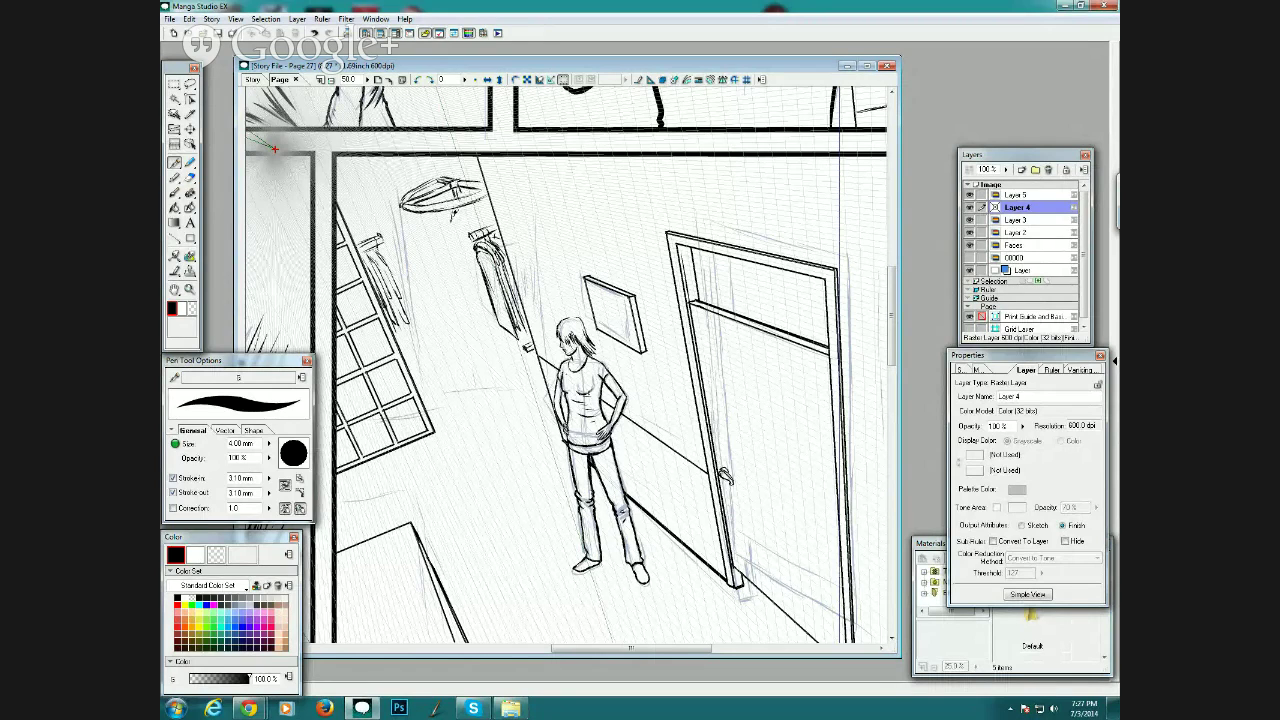
Ink the clothes hanging from the front of the round rack with loose vertical strokes and ragged lower ends.
mouse_move(452, 219)
left_mouse_down()
mouse_move(469, 270)
mouse_move(461, 218)
mouse_move(481, 282)
left_mouse_up()
mouse_move(465, 202)
left_mouse_down()
mouse_move(468, 224)
mouse_move(448, 222)
mouse_move(469, 282)
mouse_move(432, 214)
mouse_move(452, 286)
left_mouse_up()
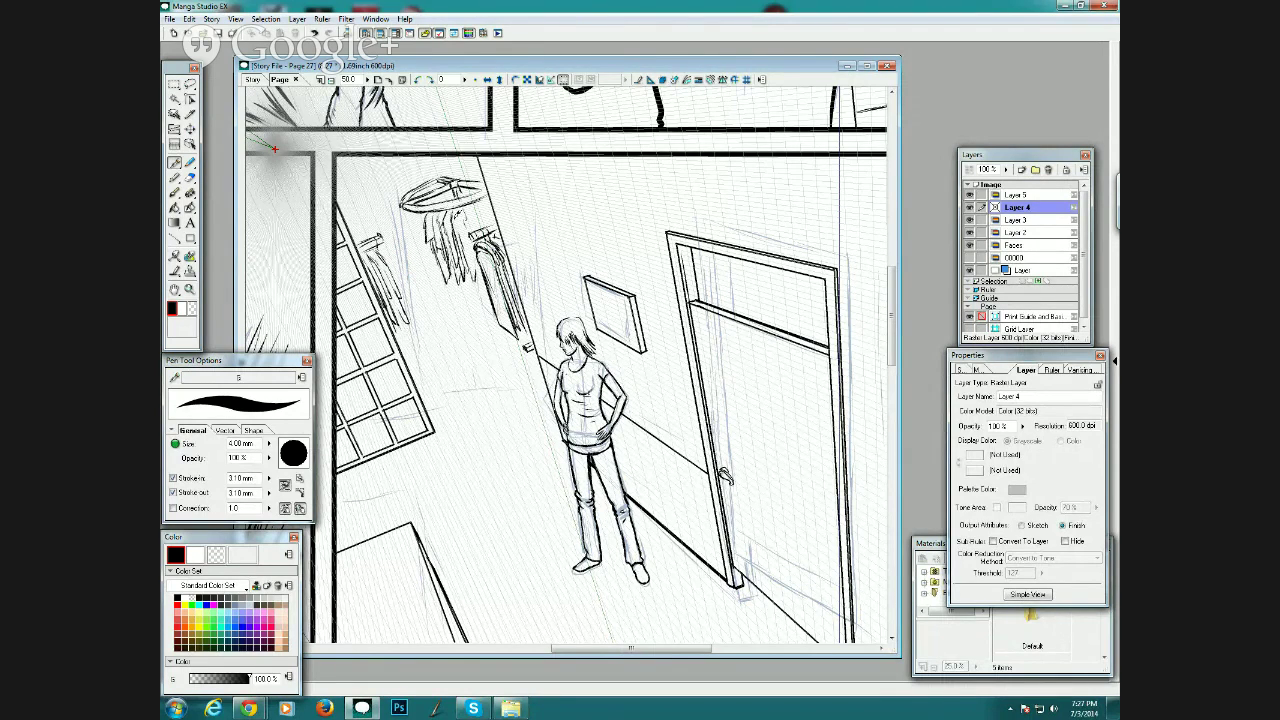
left_click_drag(466, 204, 476, 230)
mouse_move(425, 196)
left_mouse_down()
mouse_move(456, 201)
mouse_move(420, 244)
mouse_move(440, 276)
left_mouse_up()
mouse_move(414, 216)
left_mouse_down()
mouse_move(433, 271)
mouse_move(418, 216)
mouse_move(416, 230)
left_mouse_up()
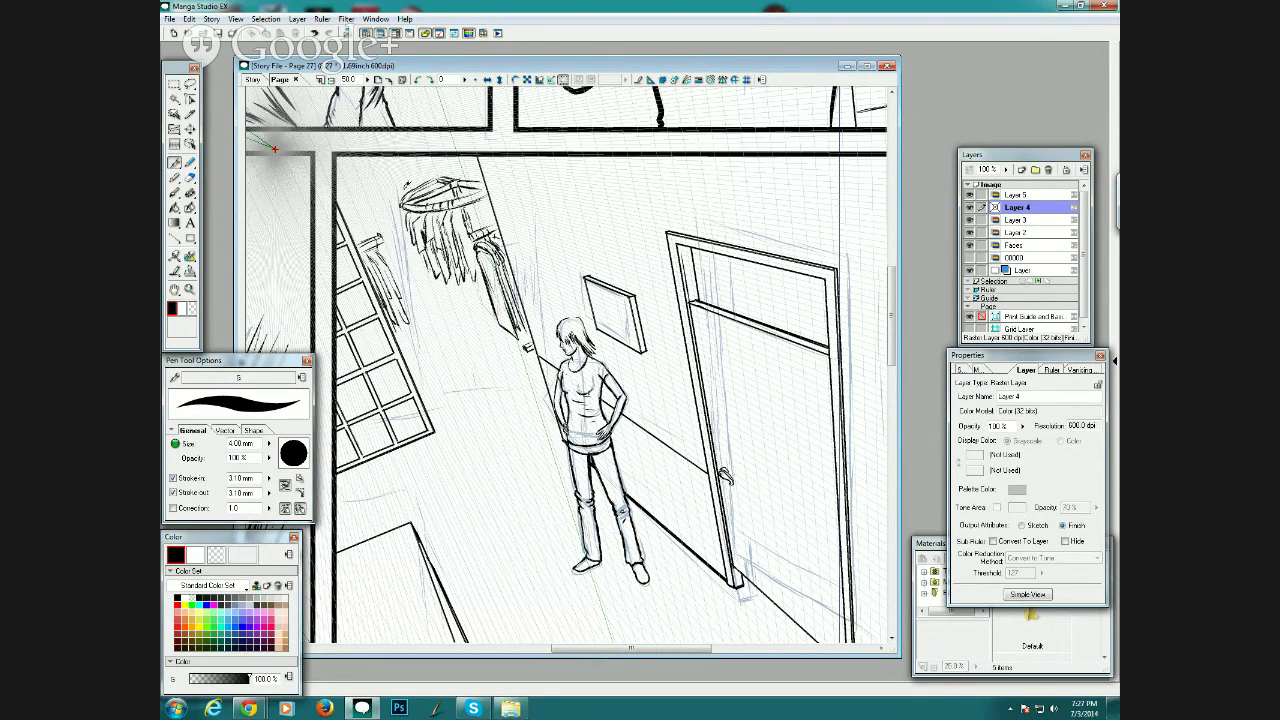
Ink the round rack's rim and far-side details, and add loose hanging garment shapes in the panel corner above the paned window.
mouse_move(424, 199)
left_mouse_down()
mouse_move(410, 213)
mouse_move(482, 219)
left_mouse_up()
left_click_drag(443, 174, 470, 164)
mouse_move(404, 208)
left_mouse_down()
mouse_move(430, 276)
mouse_move(406, 222)
left_mouse_up()
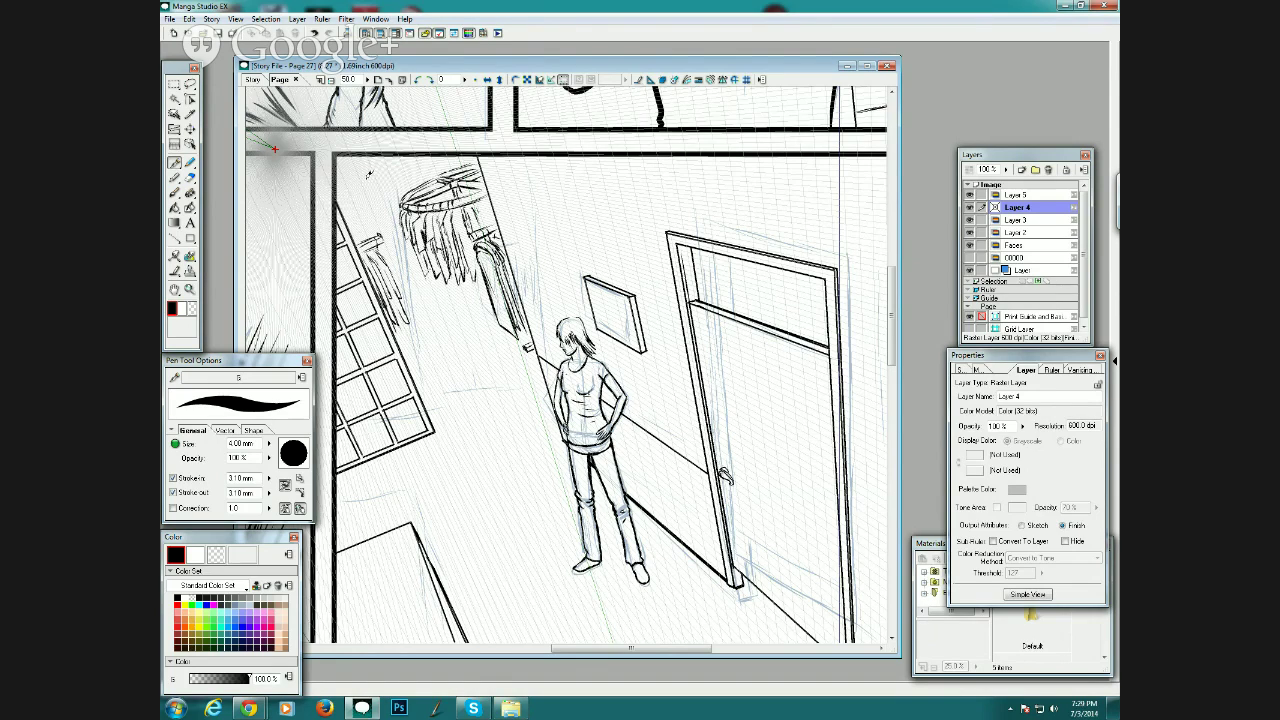
mouse_move(356, 183)
left_mouse_down()
mouse_move(376, 222)
mouse_move(398, 212)
mouse_move(395, 185)
mouse_move(369, 223)
mouse_move(382, 194)
left_mouse_up()
left_click_drag(360, 183, 350, 203)
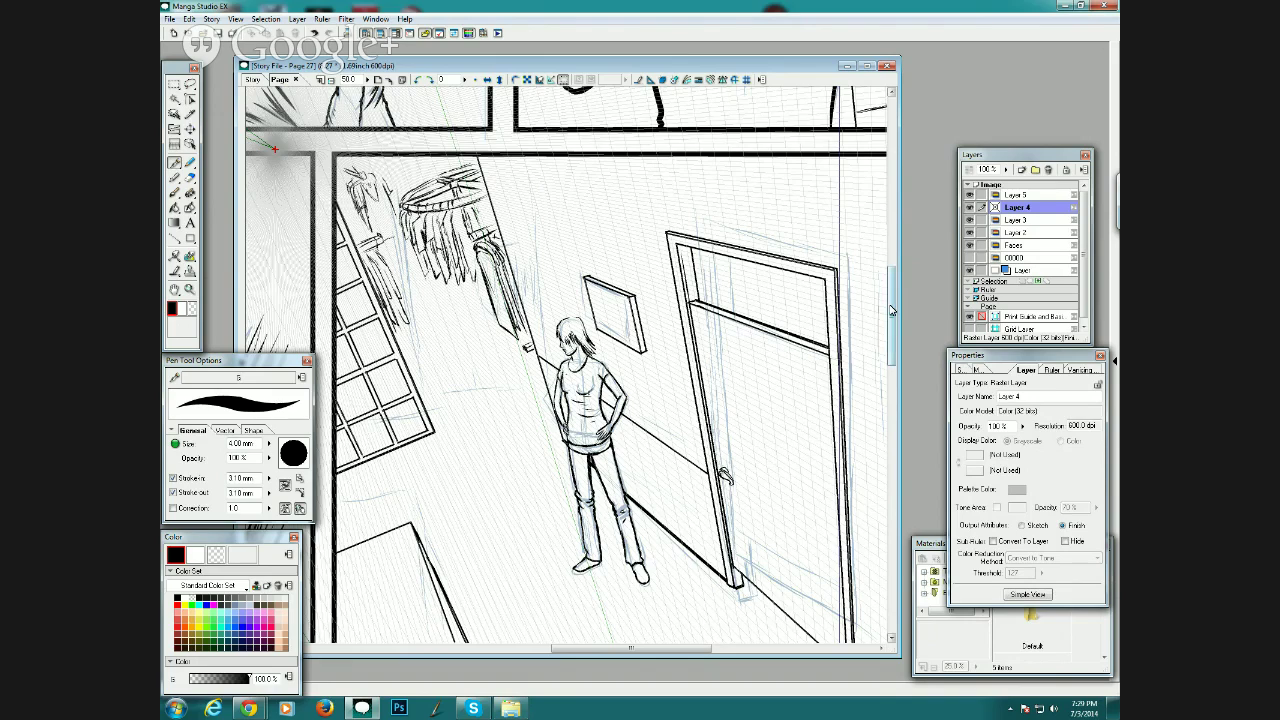
Remove the eyes, nose and mouth of the wavy-haired woman in the open jacket in the two-women walking panel.
mouse_move(890, 306)
left_mouse_down()
mouse_move(897, 362)
mouse_move(906, 311)
left_mouse_up()
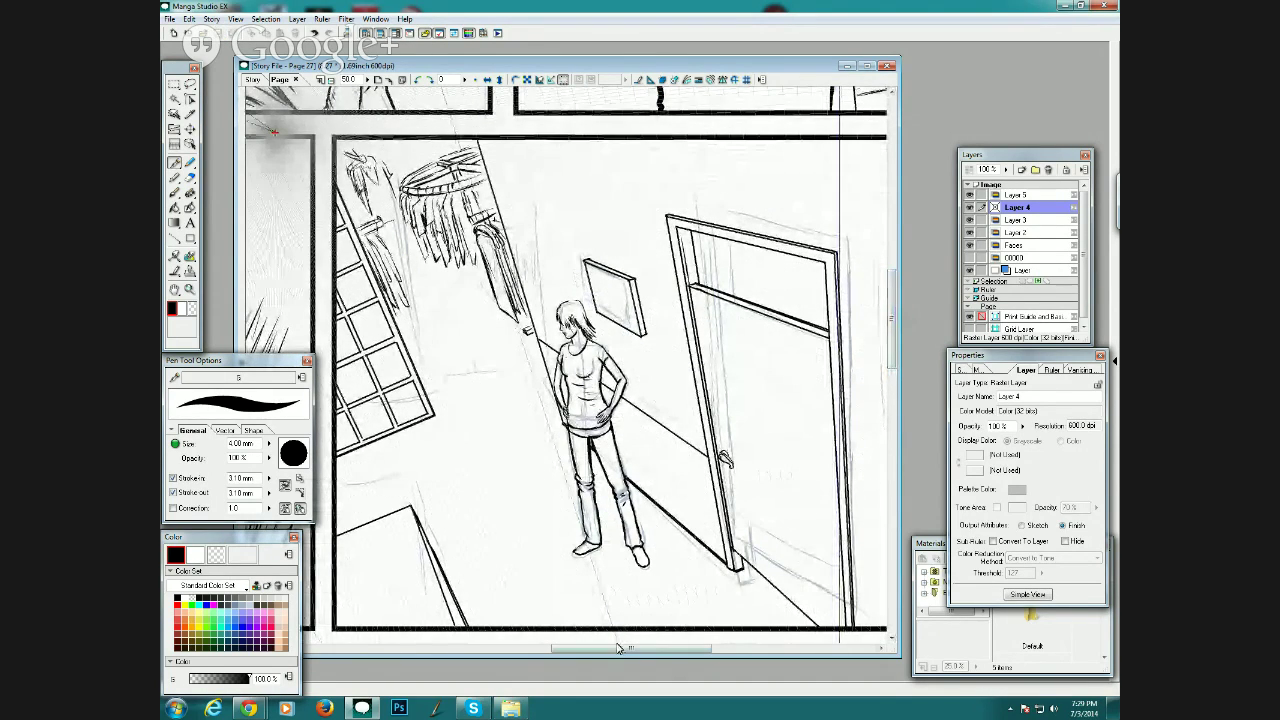
left_click_drag(625, 648, 448, 664)
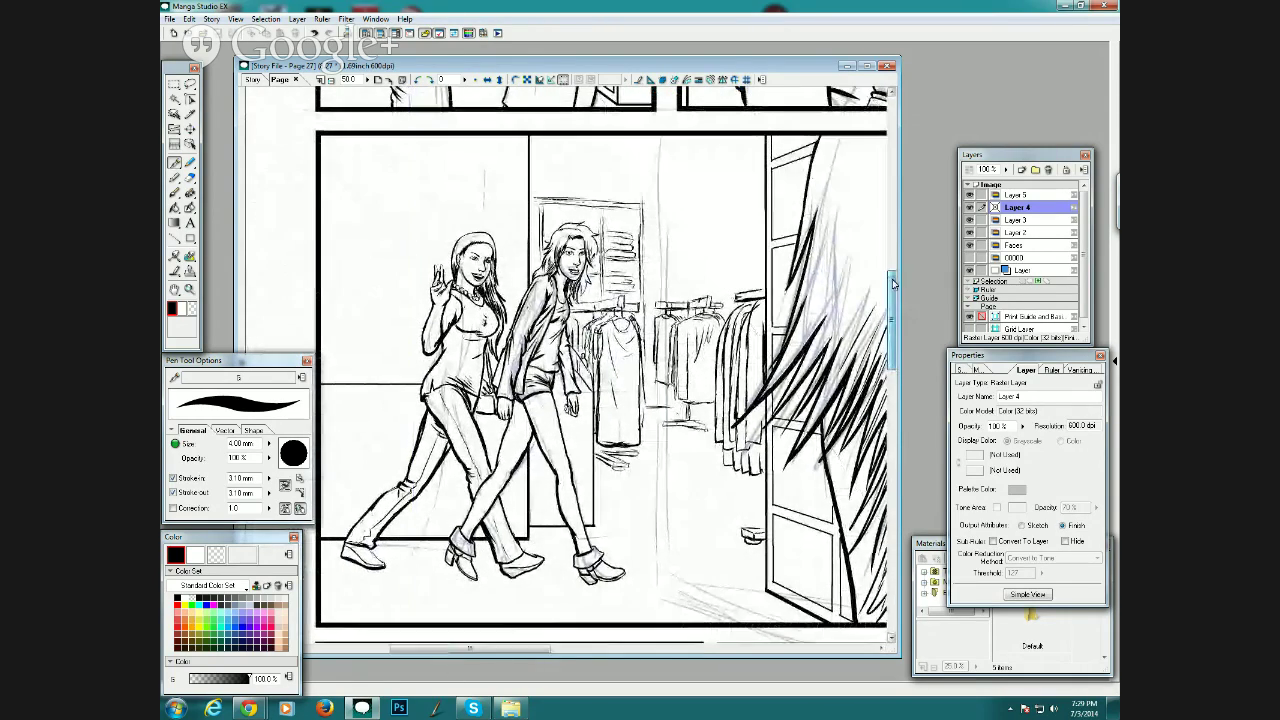
left_click(190, 289)
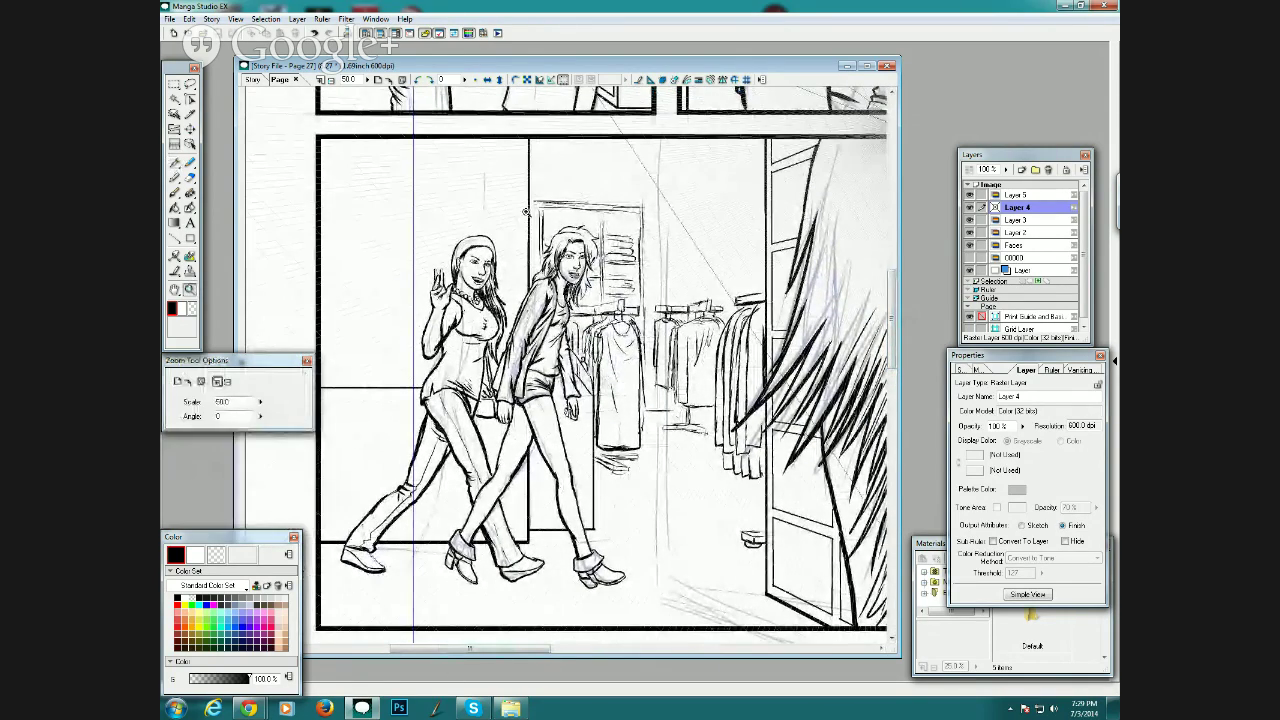
left_click_drag(526, 211, 628, 327)
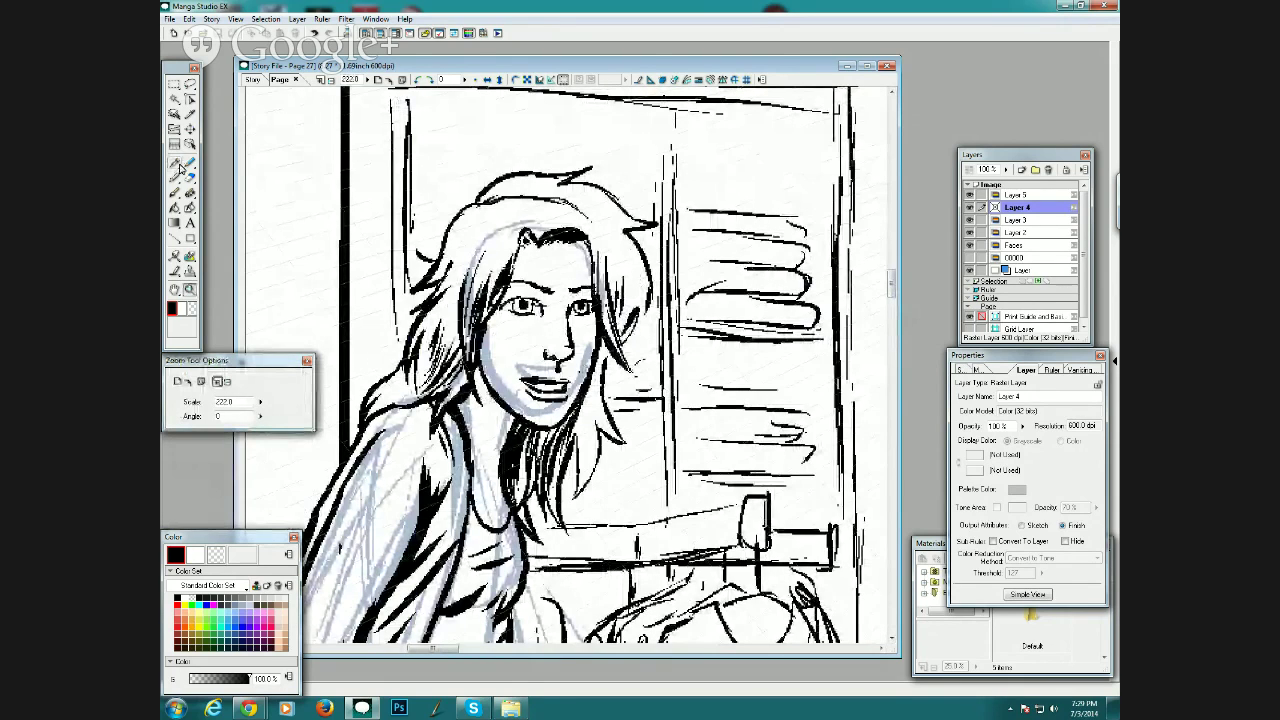
left_click(190, 84)
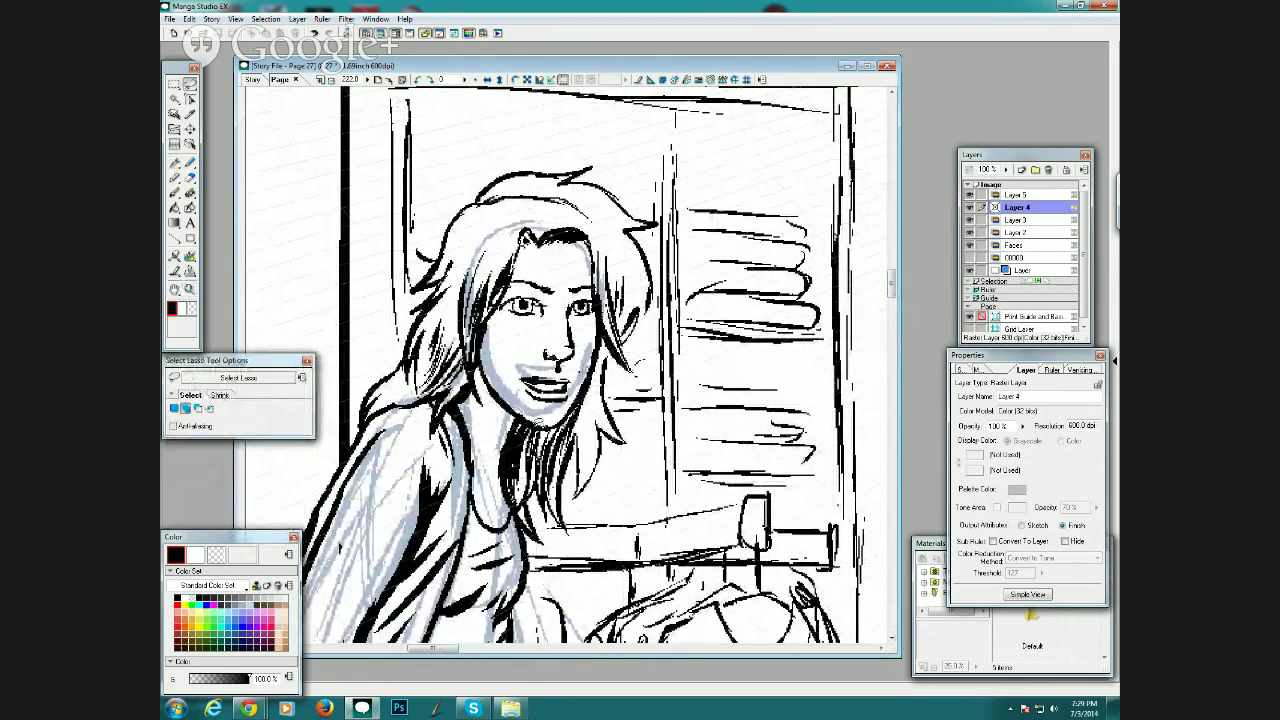
left_click(174, 163)
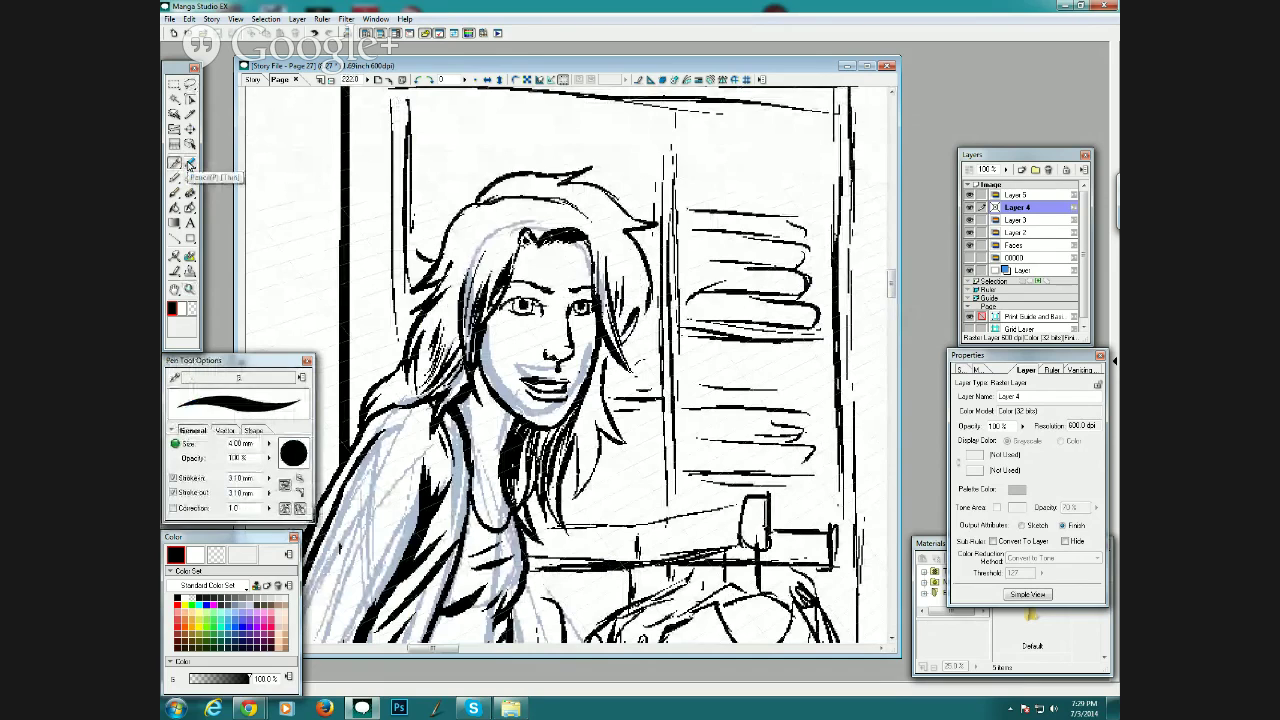
mouse_move(524, 372)
left_mouse_down()
mouse_move(560, 394)
mouse_move(562, 337)
left_mouse_up()
key("ctrl+z")
key("ctrl+z")
key("ctrl+z")
key("ctrl+z")
key("ctrl+z")
key("ctrl+z")
key("ctrl+z")
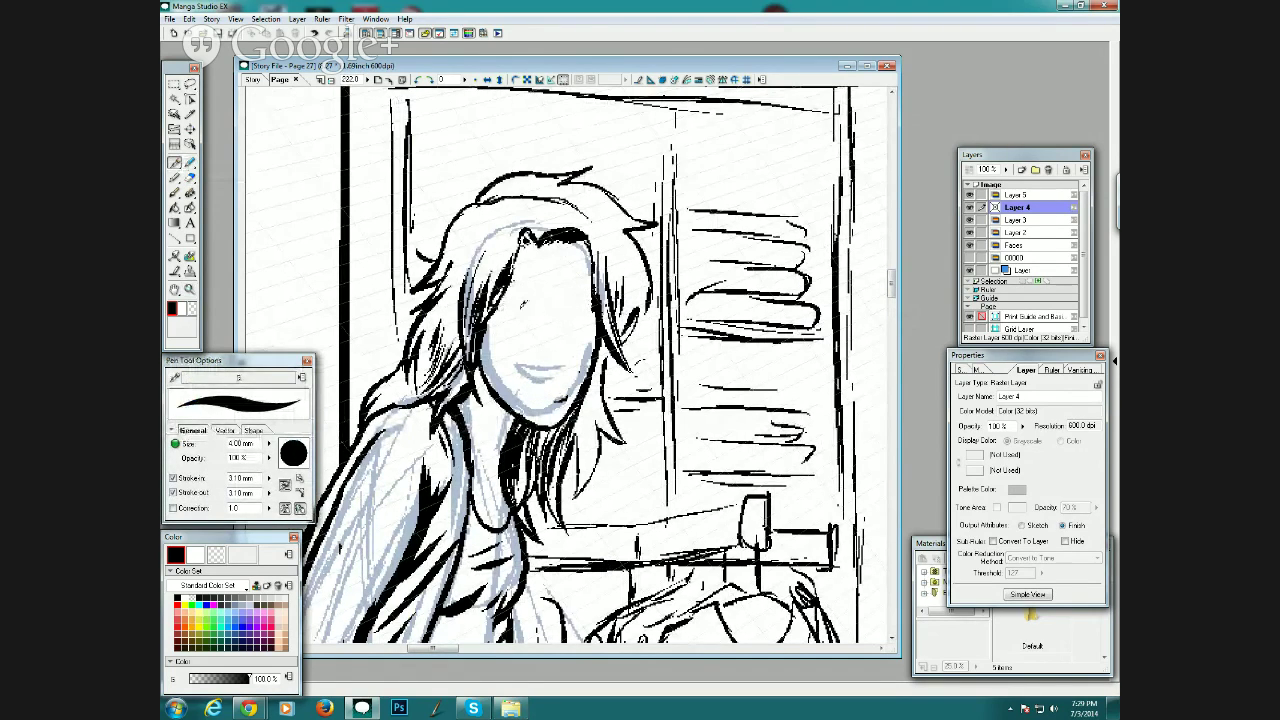
Redraw the wavy-haired woman's face with angled eyes and brows, a nose and an open smile.
left_click_drag(498, 313, 521, 312)
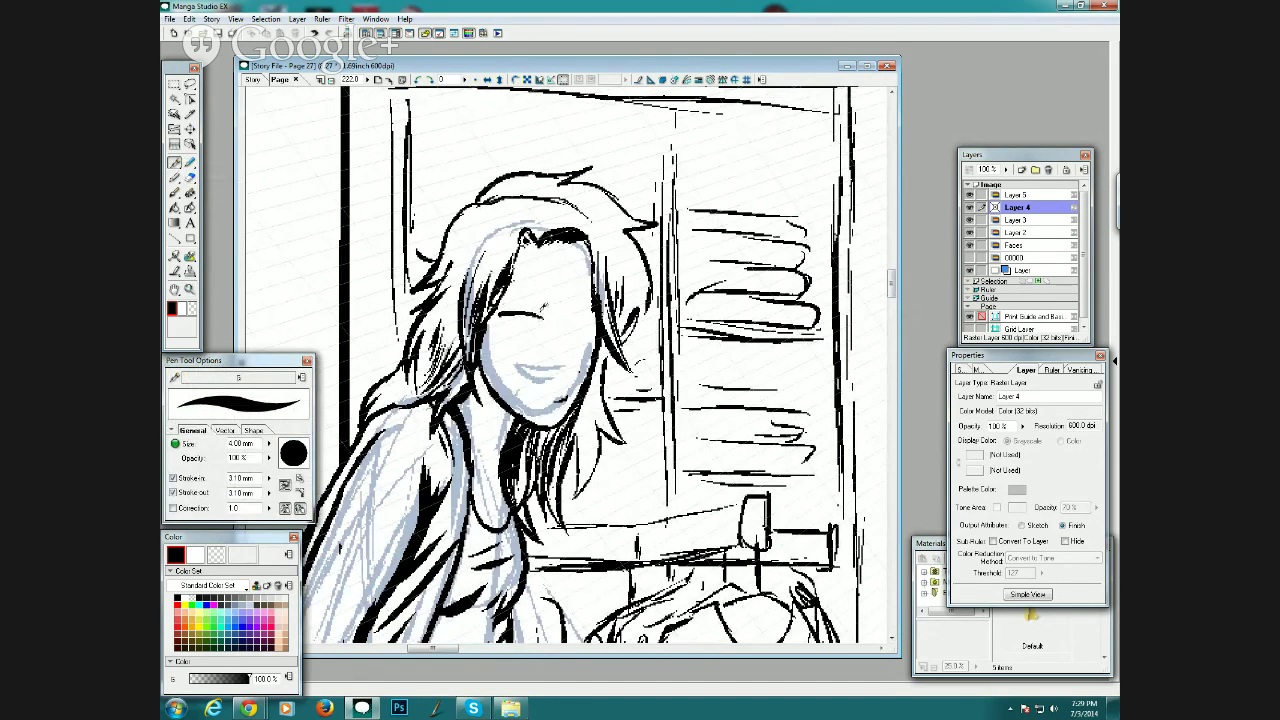
mouse_move(537, 307)
left_mouse_down()
mouse_move(542, 322)
mouse_move(521, 319)
left_mouse_up()
left_click_drag(503, 304, 512, 293)
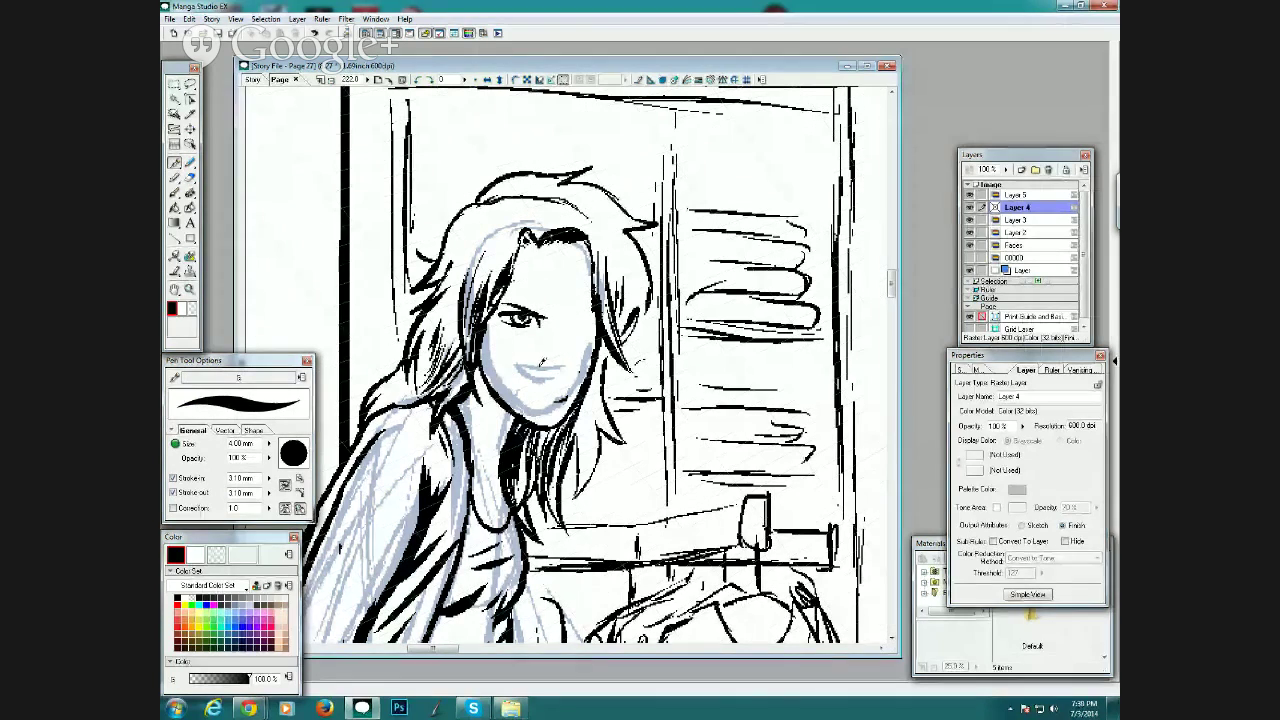
mouse_move(541, 364)
left_mouse_down()
mouse_move(566, 367)
mouse_move(530, 381)
mouse_move(547, 382)
left_mouse_up()
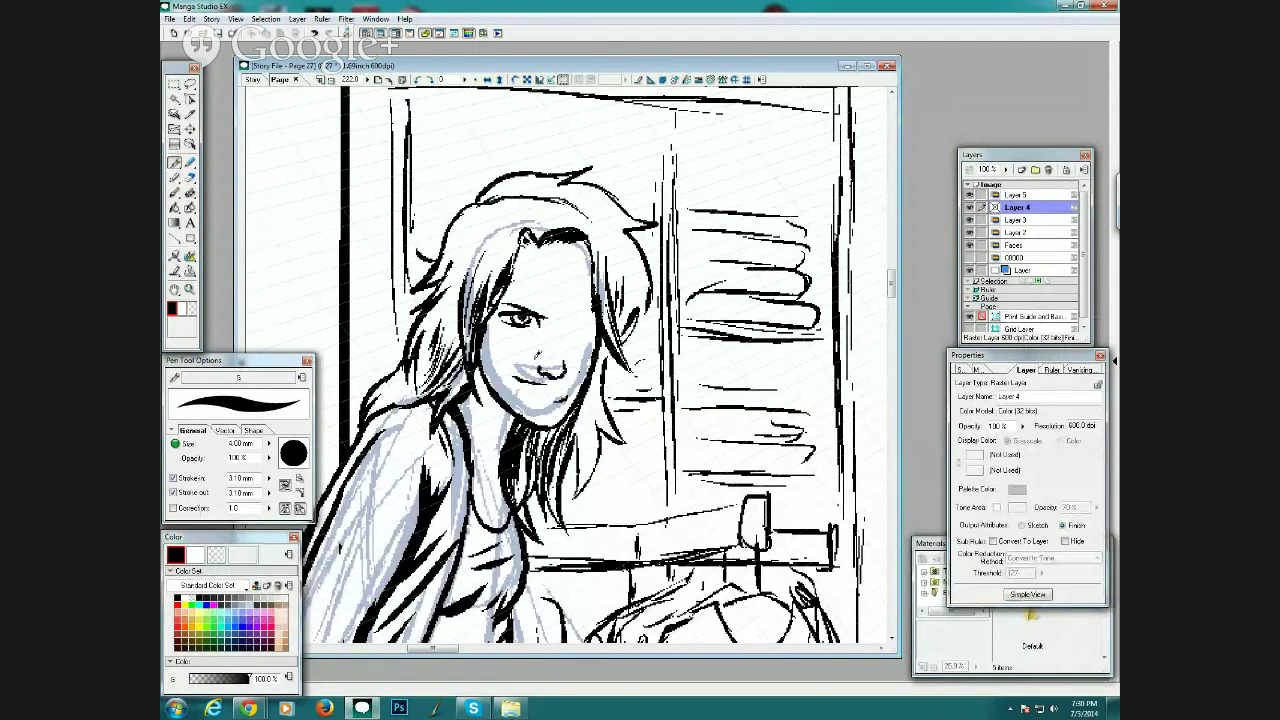
mouse_move(541, 383)
left_mouse_down()
mouse_move(564, 383)
mouse_move(534, 392)
left_mouse_up()
left_click_drag(526, 386, 562, 387)
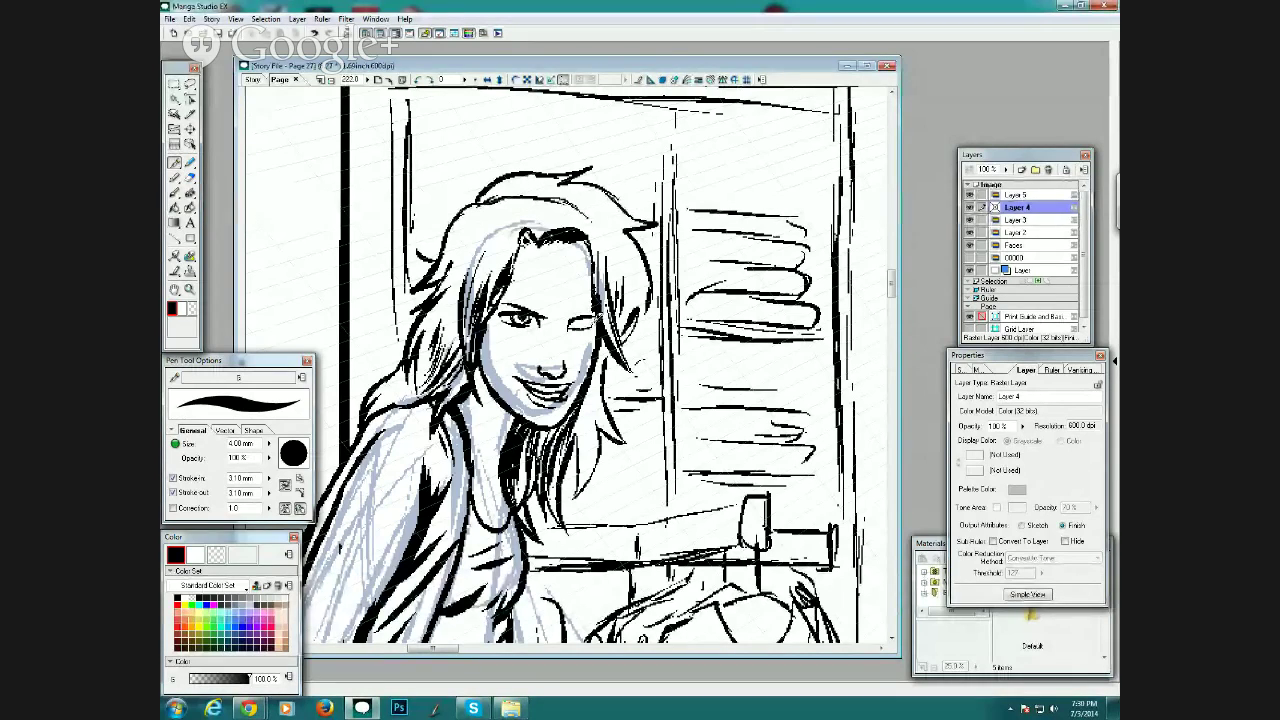
mouse_move(576, 318)
left_mouse_down()
mouse_move(584, 325)
mouse_move(594, 318)
mouse_move(572, 316)
mouse_move(596, 304)
left_mouse_up()
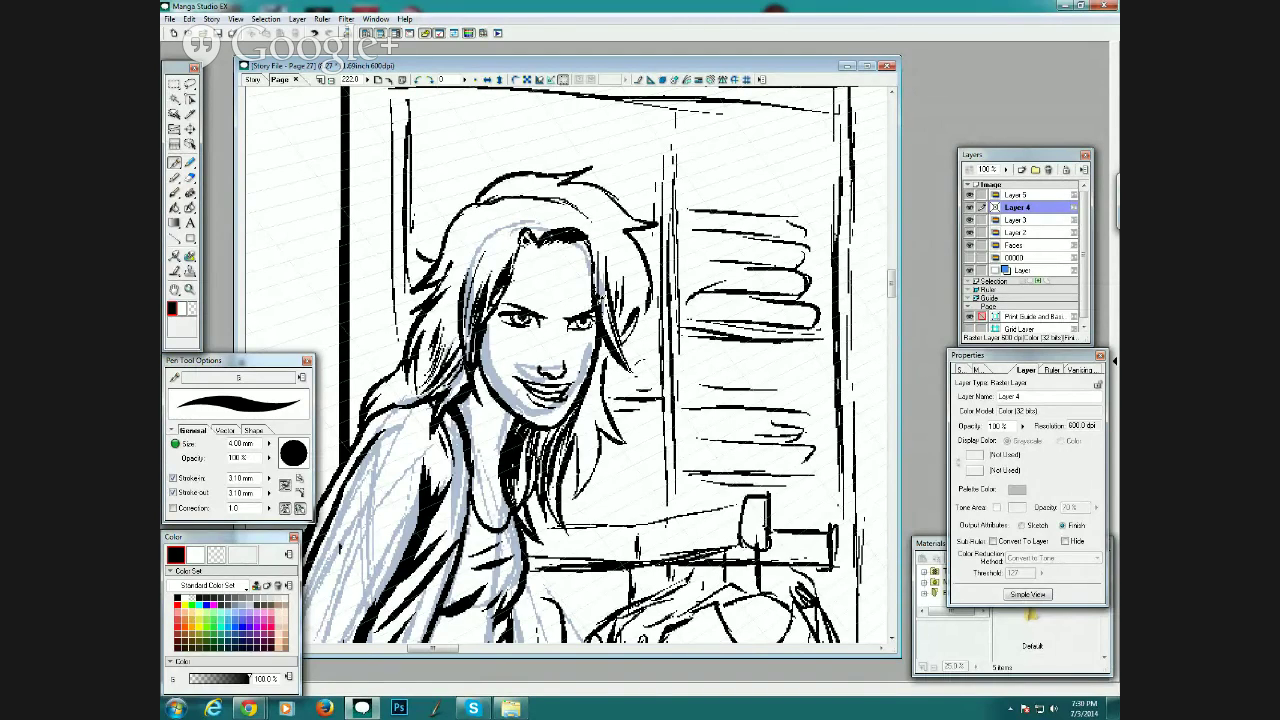
Lasso the redrawn nose and mouth, adjust their placement with a move-and-transform at 100% scale, and clear the selection.
left_click(190, 86)
mouse_move(530, 400)
left_mouse_down()
mouse_move(509, 372)
mouse_move(576, 350)
mouse_move(584, 386)
mouse_move(570, 404)
mouse_move(546, 404)
left_mouse_up()
left_click(586, 427)
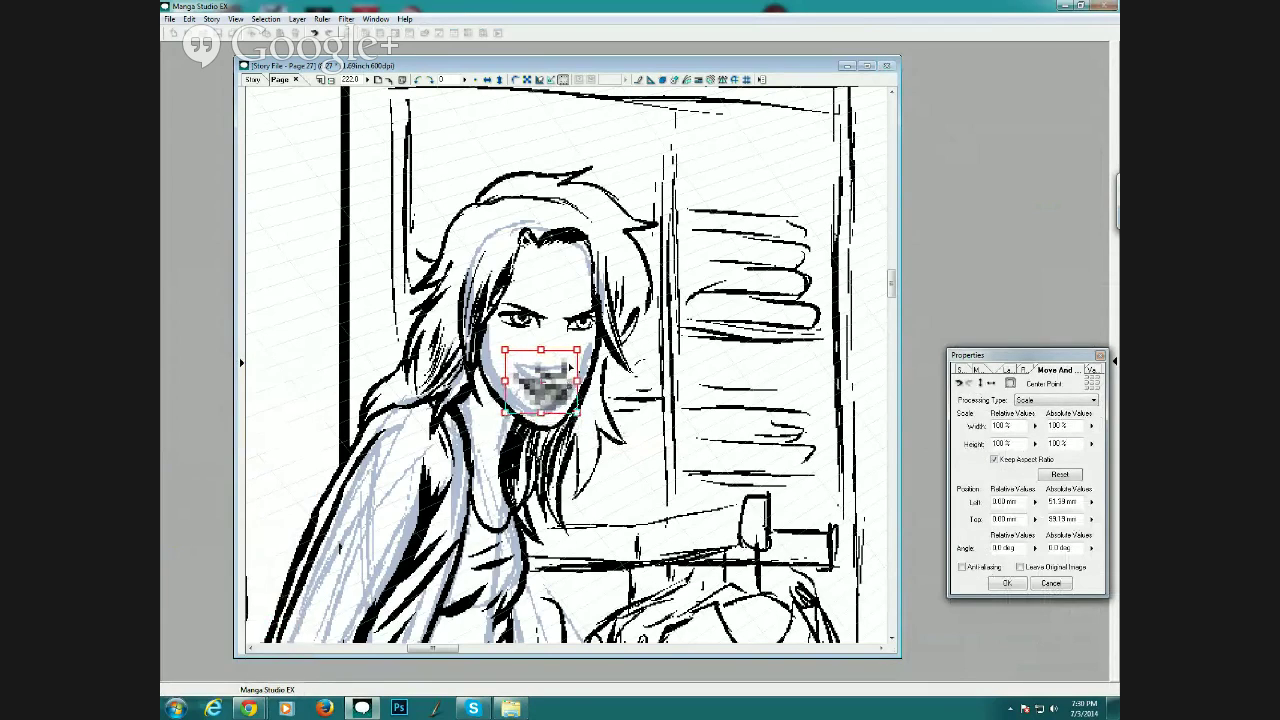
left_click(1007, 583)
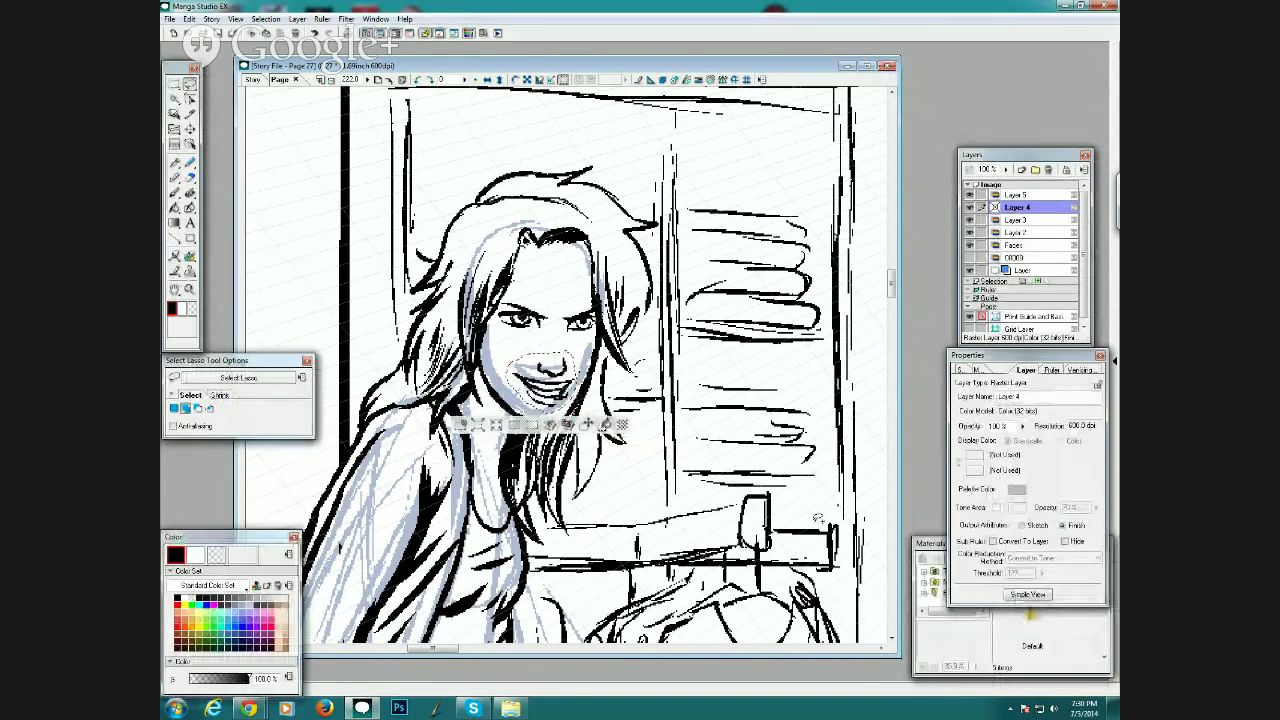
left_click(462, 424)
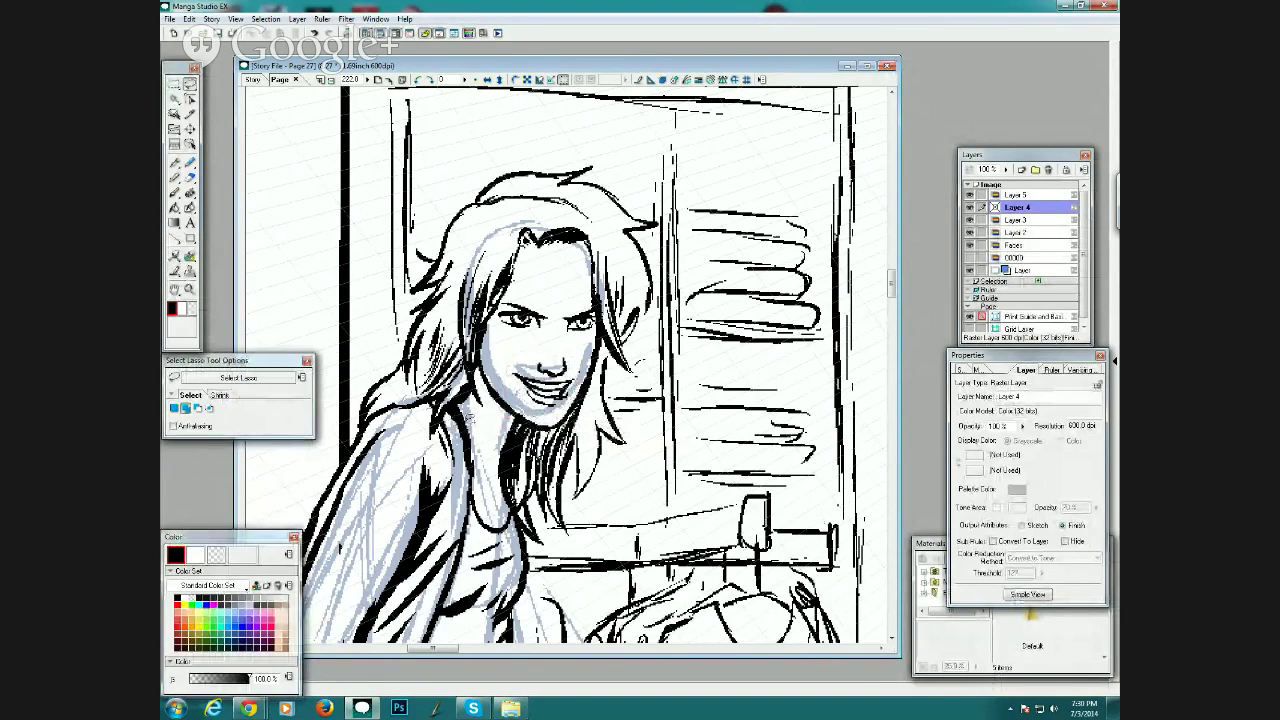
In the panel of the man facing a woman seen from behind, ink the woman's short sleeve, upper arm and elbow.
left_click(333, 80)
left_click(333, 80)
left_click(333, 80)
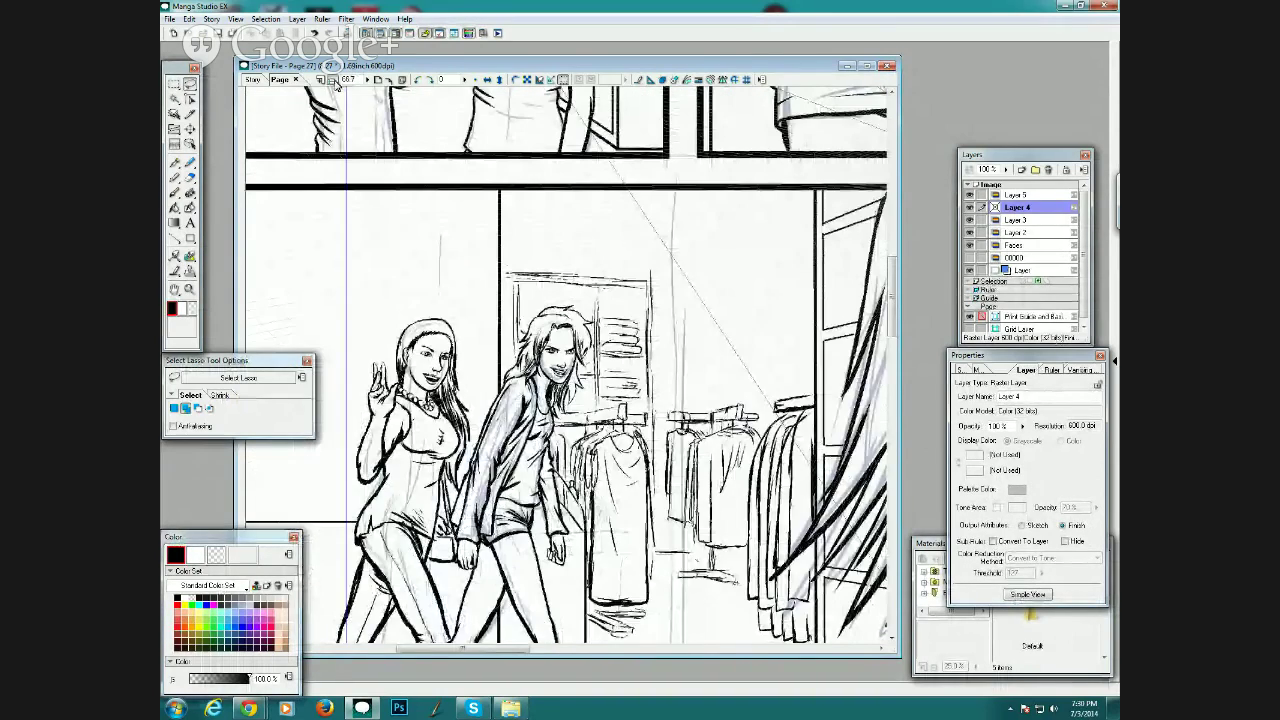
left_click(333, 80)
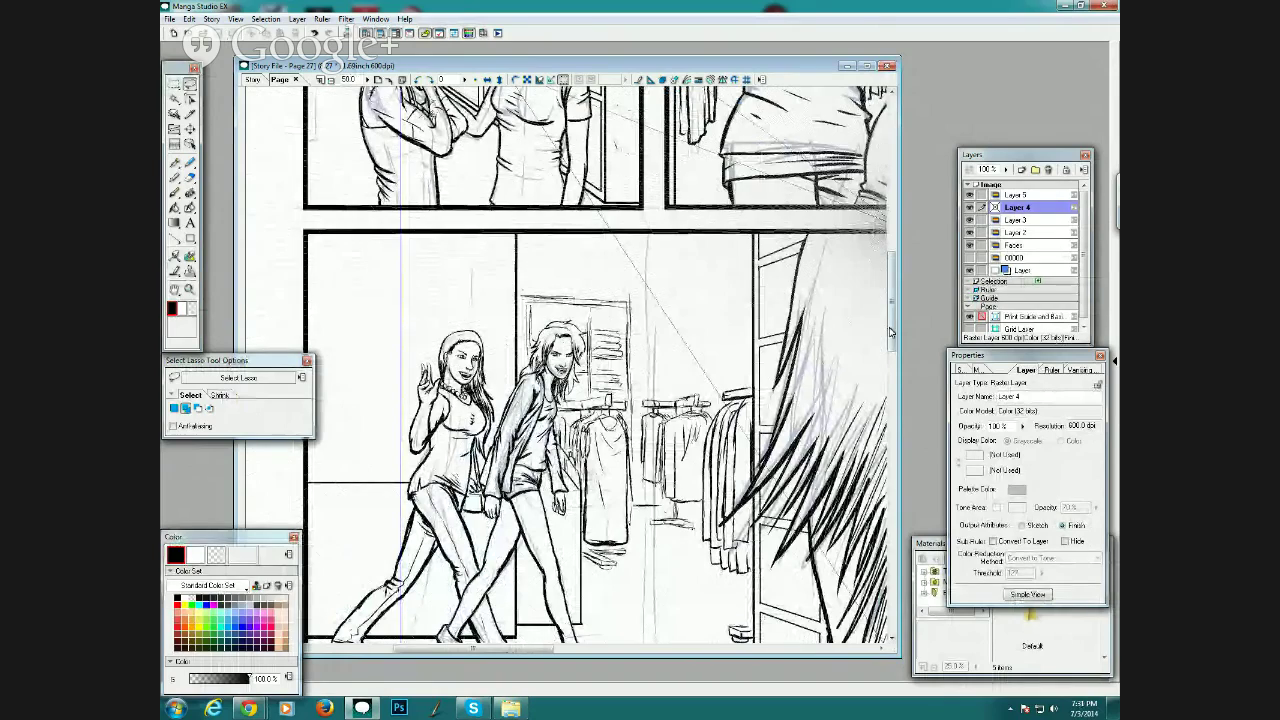
left_click_drag(890, 332, 902, 436)
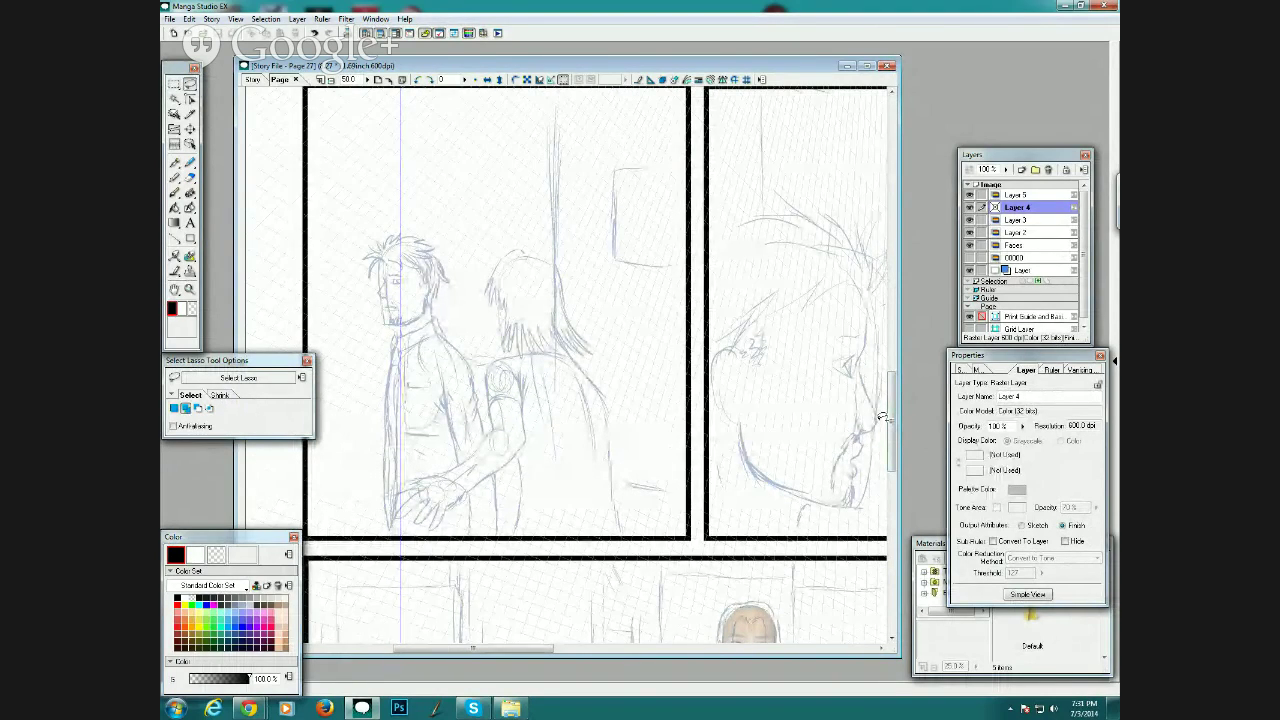
left_click_drag(892, 425, 894, 417)
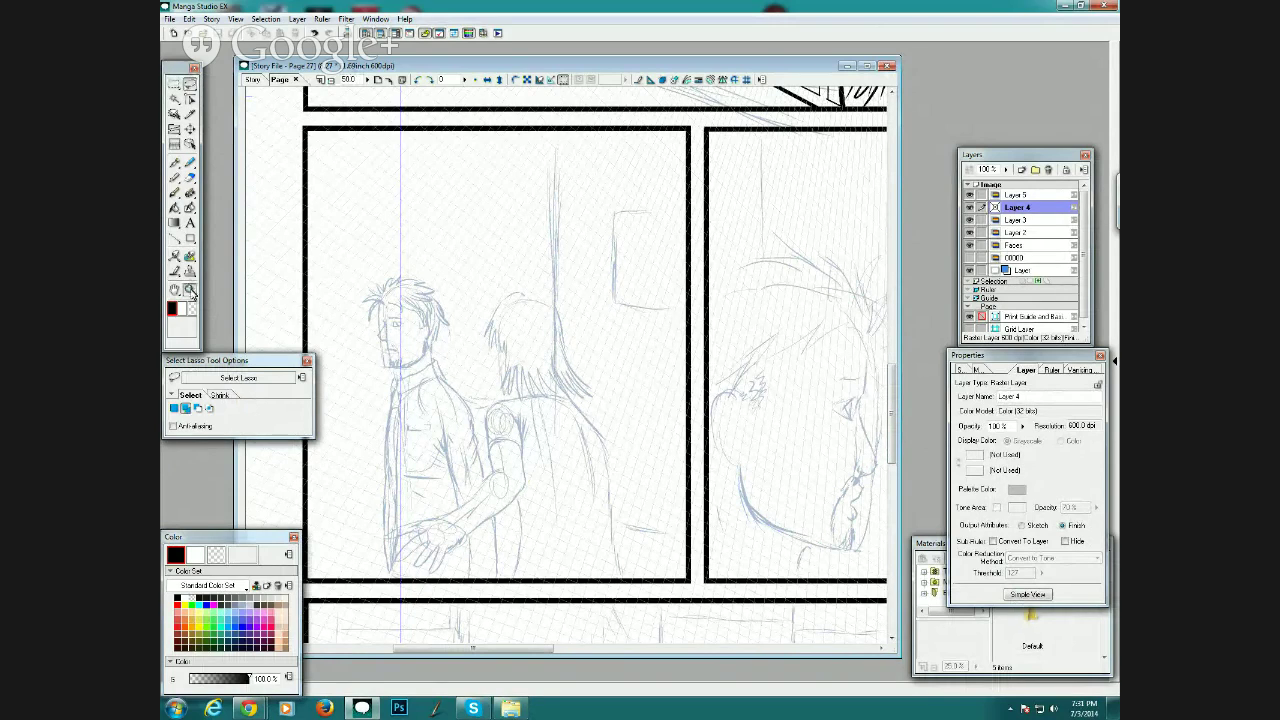
left_click(190, 289)
mouse_move(294, 117)
left_mouse_down()
mouse_move(584, 416)
mouse_move(690, 560)
mouse_move(689, 583)
left_mouse_up()
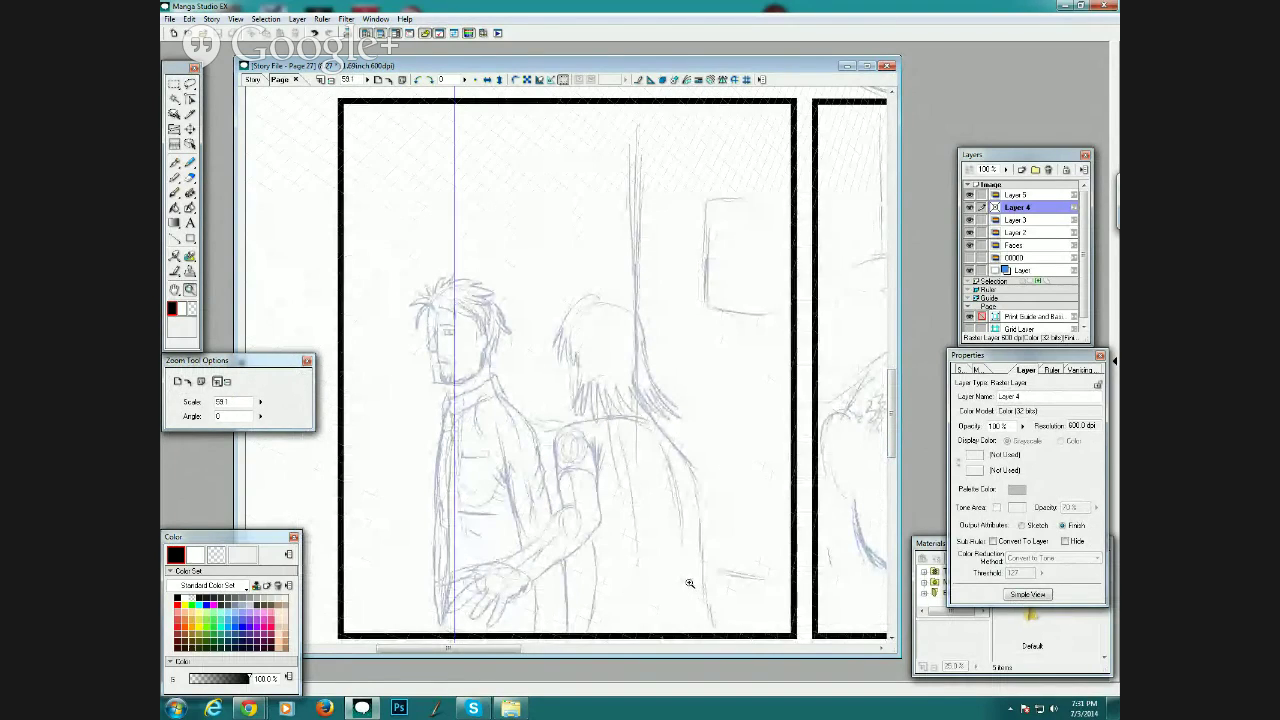
left_click(176, 162)
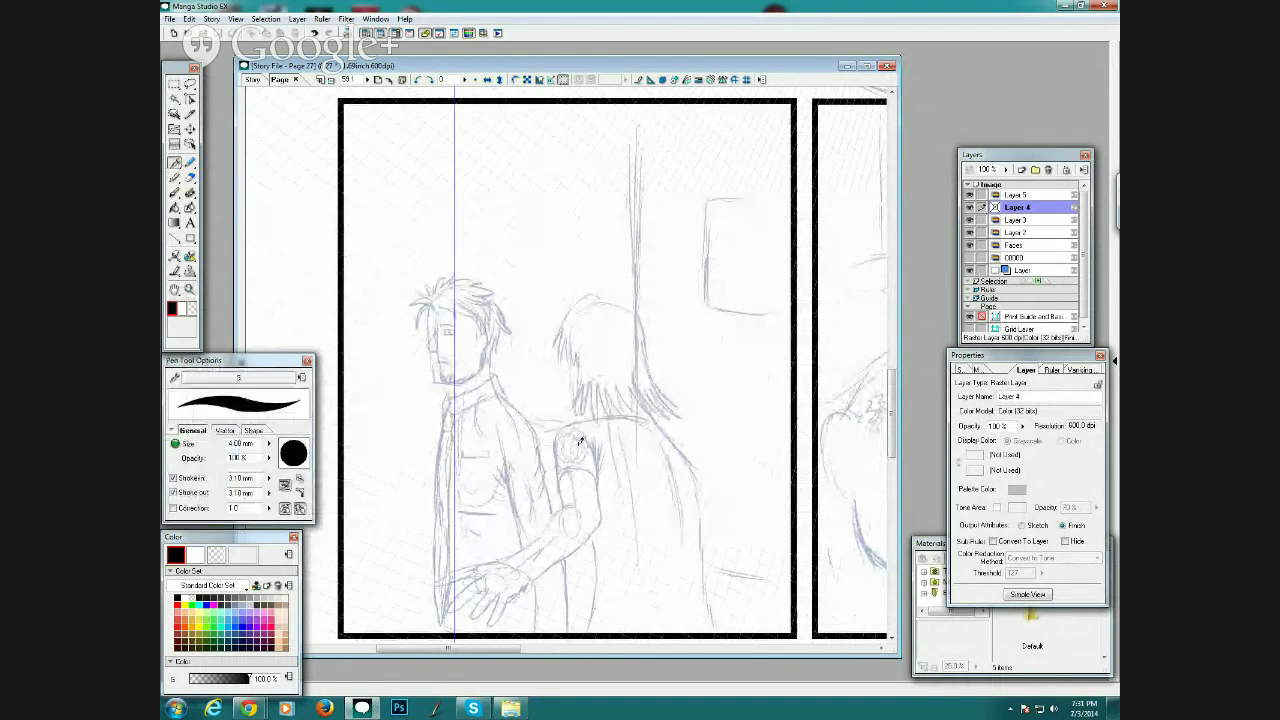
mouse_move(558, 487)
left_mouse_down()
mouse_move(566, 468)
mouse_move(592, 472)
mouse_move(597, 490)
left_mouse_up()
mouse_move(582, 538)
left_mouse_down()
mouse_move(605, 508)
mouse_move(593, 438)
left_mouse_up()
left_click_drag(598, 485, 601, 436)
mouse_move(605, 478)
left_mouse_down()
mouse_move(617, 442)
mouse_move(556, 440)
mouse_move(566, 508)
mouse_move(584, 510)
left_mouse_up()
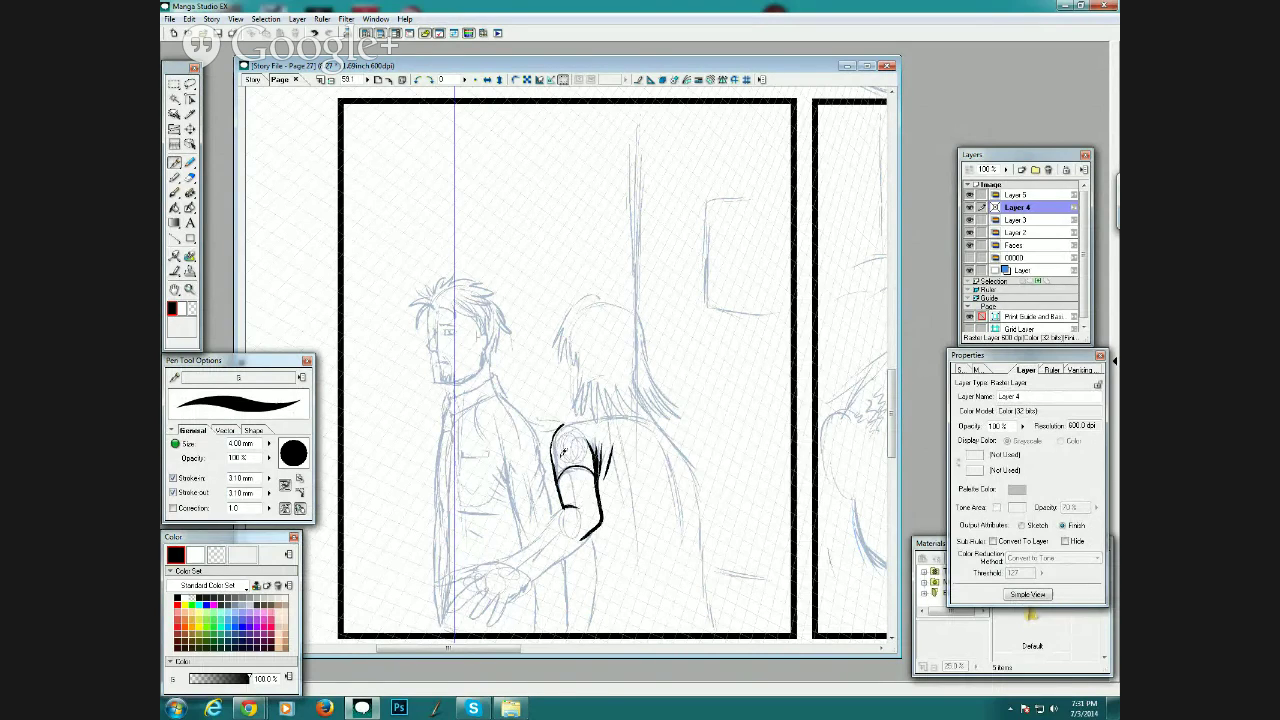
Ink the woman's outstretched forearm and her open hand with spread fingers in front of the man.
left_click_drag(508, 557, 572, 502)
mouse_move(530, 576)
left_mouse_down()
mouse_move(598, 526)
mouse_move(600, 503)
left_mouse_up()
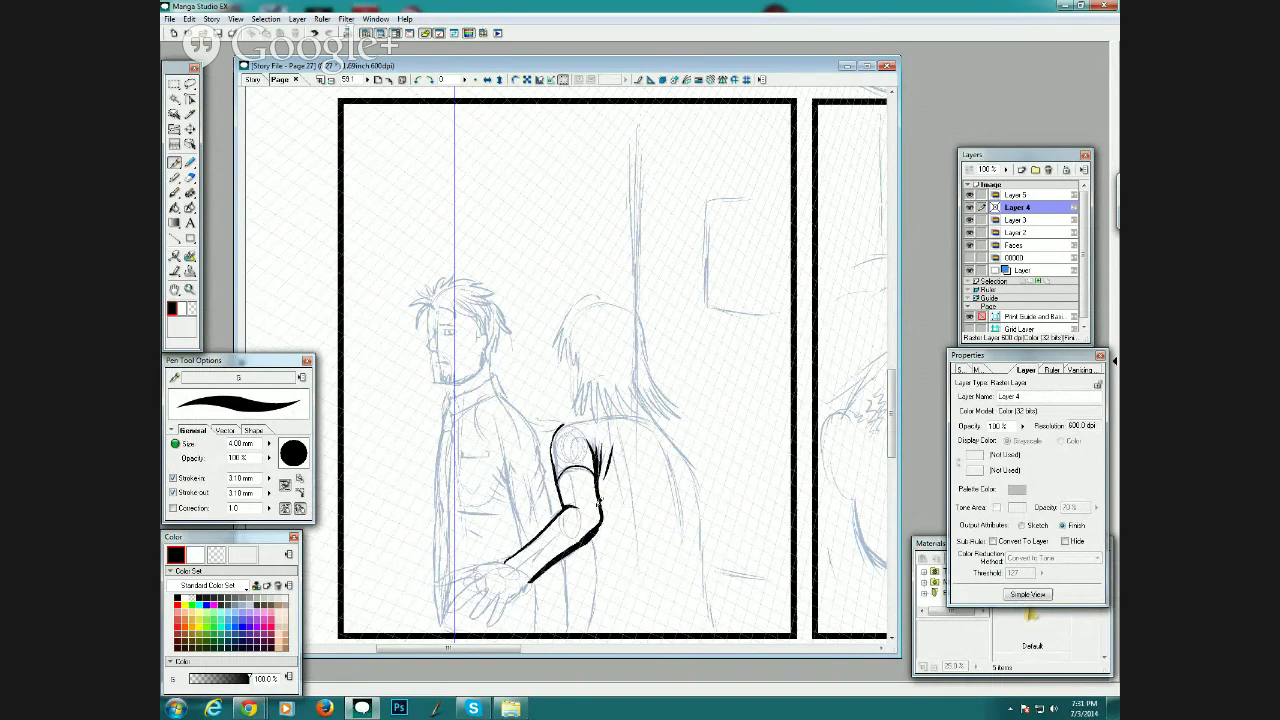
mouse_move(502, 588)
left_mouse_down()
mouse_move(490, 624)
mouse_move(533, 576)
left_mouse_up()
mouse_move(487, 584)
left_mouse_down()
mouse_move(473, 621)
mouse_move(498, 594)
mouse_move(460, 587)
mouse_move(447, 604)
left_mouse_up()
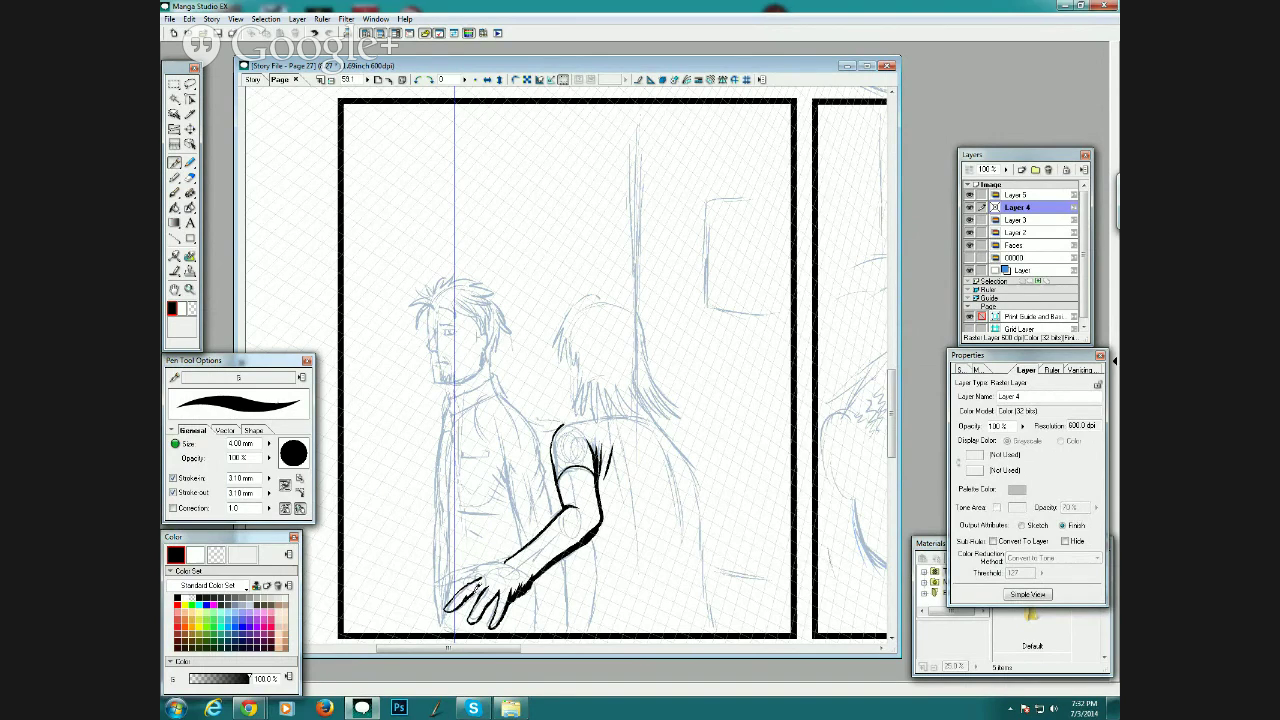
left_click_drag(477, 588, 489, 579)
left_click_drag(437, 582, 478, 574)
Ink the near side of the woman's shirt with its waist folds and the lower outline of her back.
left_click_drag(585, 543, 592, 572)
mouse_move(606, 550)
left_mouse_down()
mouse_move(586, 630)
mouse_move(615, 603)
mouse_move(654, 596)
mouse_move(598, 599)
mouse_move(620, 578)
left_mouse_up()
left_click_drag(716, 630, 703, 512)
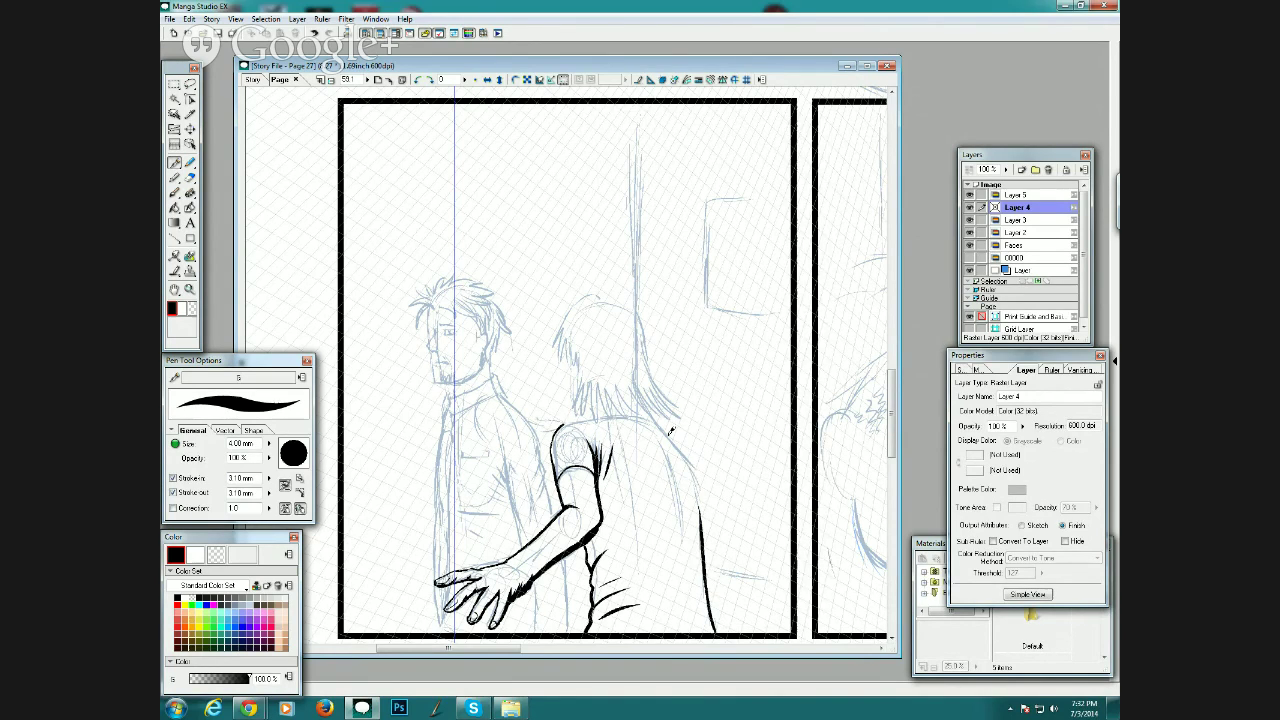
Ink the woman's far shoulder and upper back outline, the shirt folds over her shoulder blade, and her neckline.
left_click_drag(646, 405, 701, 498)
left_click_drag(689, 465, 704, 533)
left_click_drag(659, 479, 674, 473)
left_click_drag(667, 489, 676, 479)
mouse_move(560, 424)
left_mouse_down()
mouse_move(598, 408)
mouse_move(656, 420)
left_mouse_up()
Ink the woman's shoulder-length hair from behind with its crown outline, ragged ends and flowing strands.
mouse_move(582, 370)
left_mouse_down()
mouse_move(580, 414)
mouse_move(672, 434)
mouse_move(642, 322)
mouse_move(580, 301)
mouse_move(568, 332)
mouse_move(582, 380)
left_mouse_up()
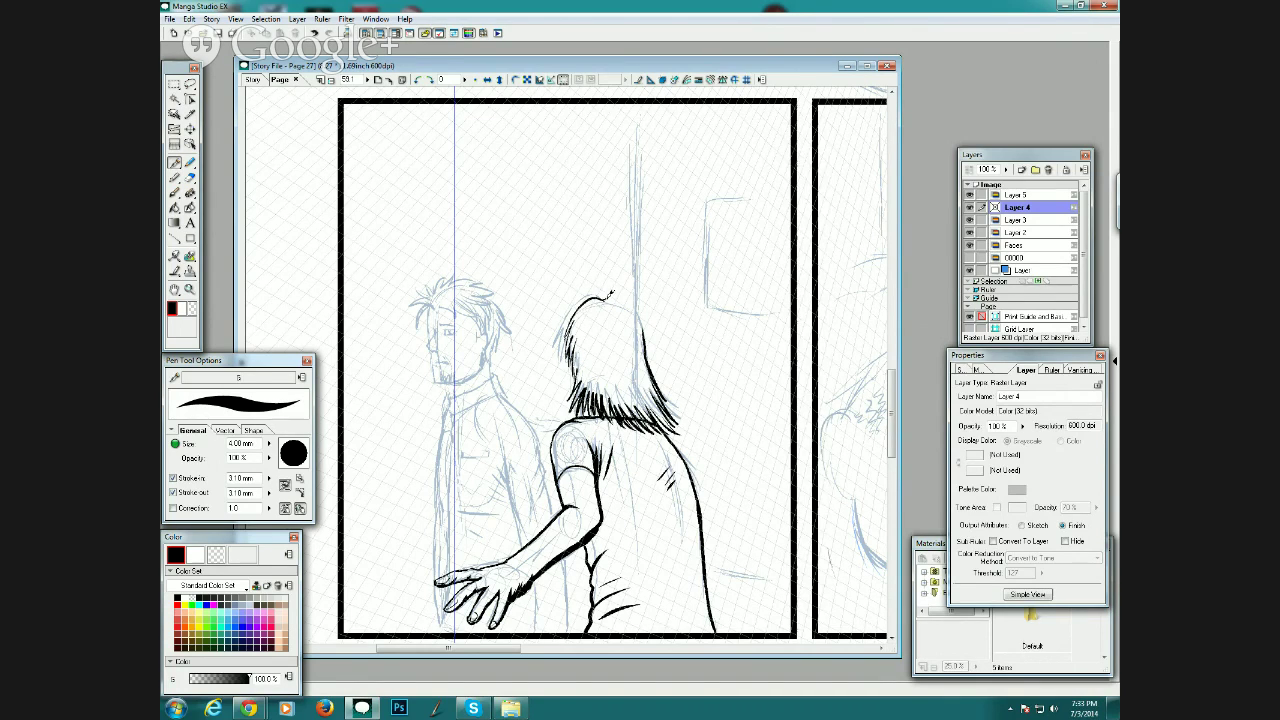
mouse_move(600, 298)
left_mouse_down()
mouse_move(640, 306)
mouse_move(648, 330)
left_mouse_up()
left_click_drag(628, 401, 640, 416)
mouse_move(618, 368)
left_mouse_down()
mouse_move(650, 419)
mouse_move(672, 421)
mouse_move(642, 392)
left_mouse_up()
mouse_move(618, 342)
left_mouse_down()
mouse_move(636, 402)
mouse_move(603, 374)
mouse_move(582, 390)
left_mouse_up()
left_click_drag(585, 350, 574, 386)
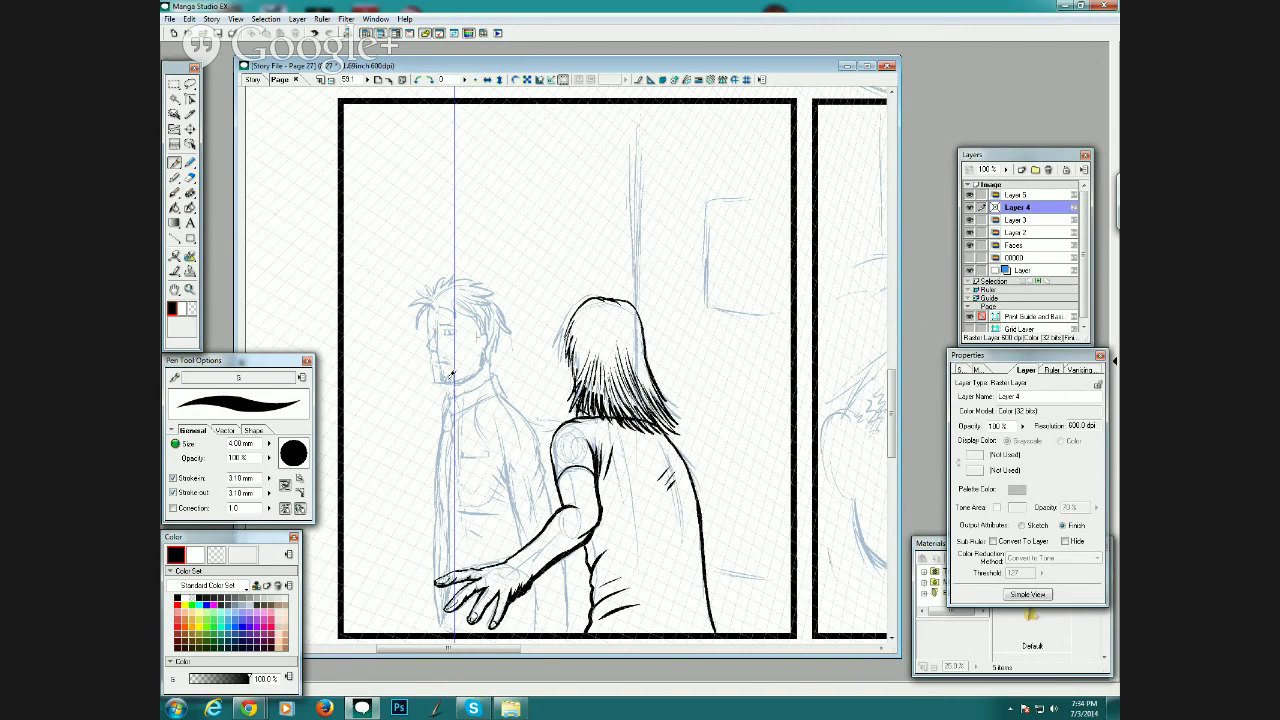
Ink the man's spiky hair, sideburn and the hair at the back of his head and neck.
mouse_move(448, 380)
left_mouse_down()
mouse_move(447, 395)
mouse_move(492, 375)
left_mouse_up()
mouse_move(492, 330)
left_mouse_down()
mouse_move(490, 372)
mouse_move(504, 340)
mouse_move(501, 350)
left_mouse_up()
left_click_drag(503, 330, 504, 350)
left_click_drag(442, 298, 478, 318)
mouse_move(464, 294)
left_mouse_down()
mouse_move(488, 342)
mouse_move(514, 338)
mouse_move(510, 316)
left_mouse_up()
mouse_move(502, 306)
left_mouse_down()
mouse_move(514, 320)
mouse_move(506, 299)
mouse_move(427, 311)
left_mouse_up()
mouse_move(426, 293)
left_mouse_down()
mouse_move(418, 300)
mouse_move(431, 272)
mouse_move(458, 266)
mouse_move(505, 292)
left_mouse_up()
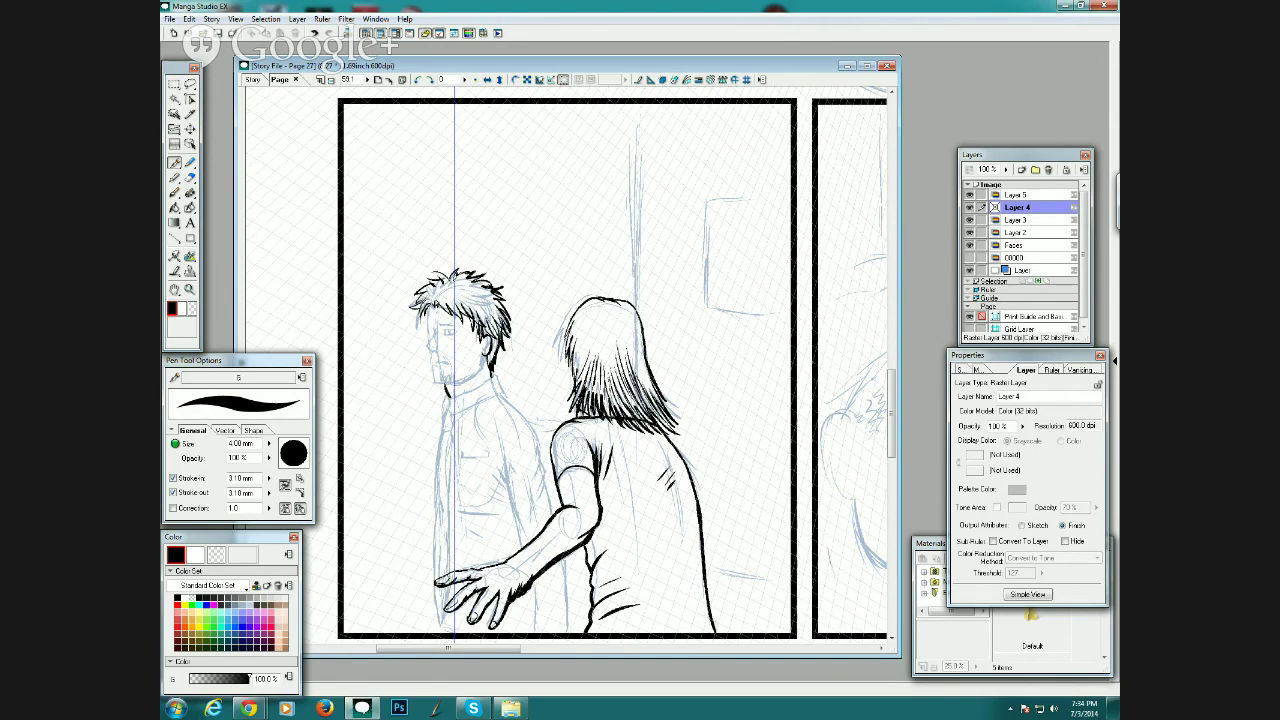
Ink the man's face with its eyes, nose, mouth and jawline, and add his goatee.
left_click_drag(433, 336, 428, 346)
left_click_drag(446, 381, 477, 370)
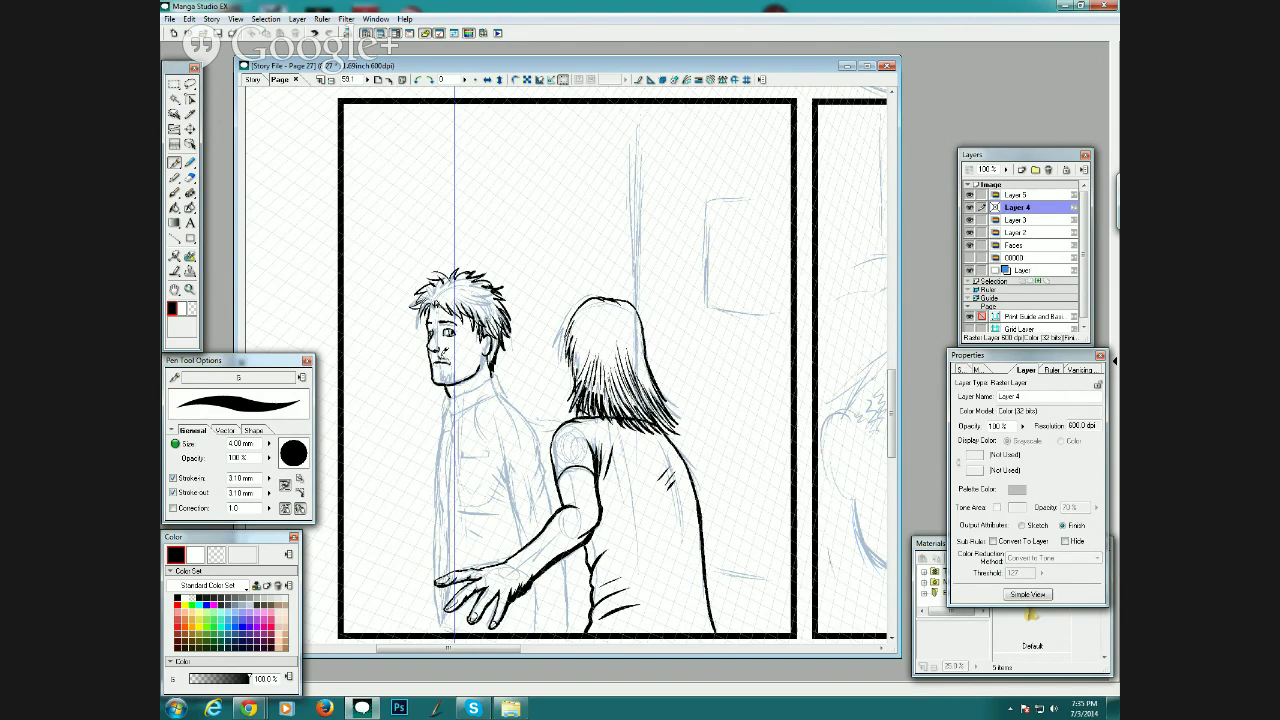
left_click_drag(442, 355, 434, 364)
left_click_drag(454, 298, 463, 306)
left_click_drag(440, 374, 462, 376)
Ink the man's shirt collar, near shoulder and sleeve with armpit folds, and the shirt edges below the woman's arm.
mouse_move(450, 399)
left_mouse_down()
mouse_move(468, 418)
mouse_move(505, 383)
left_mouse_up()
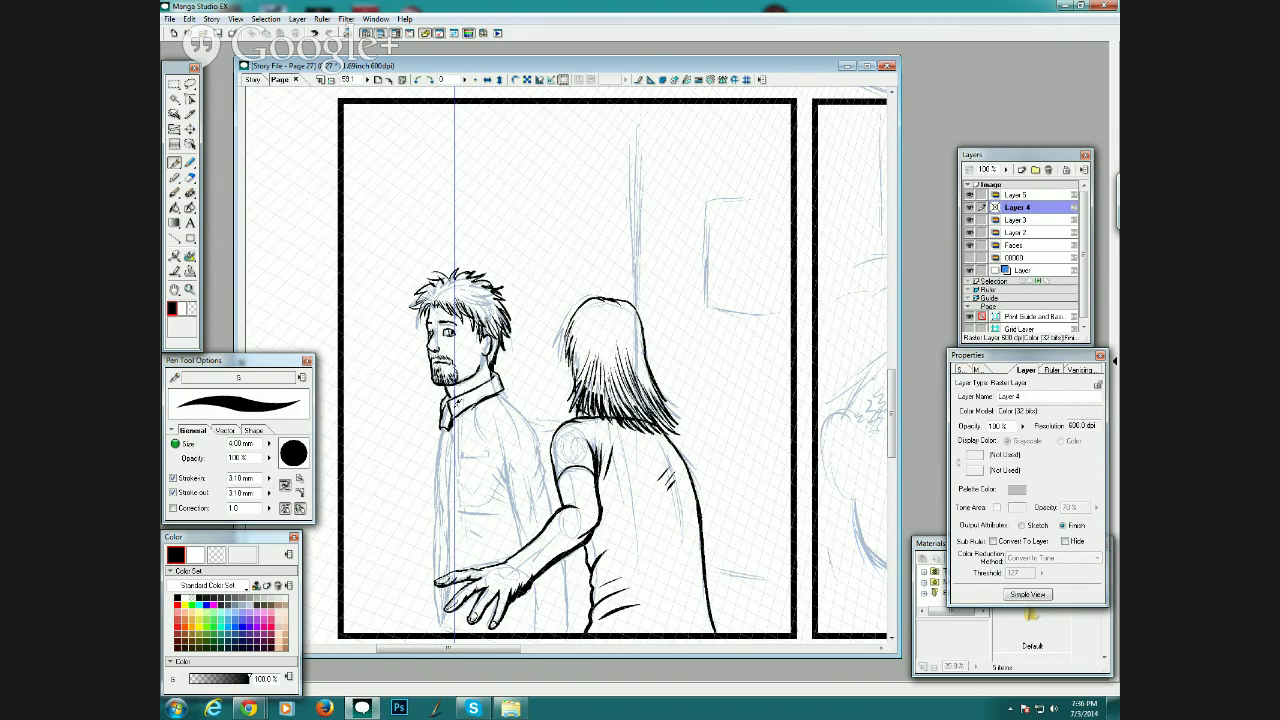
left_click_drag(528, 546, 500, 443)
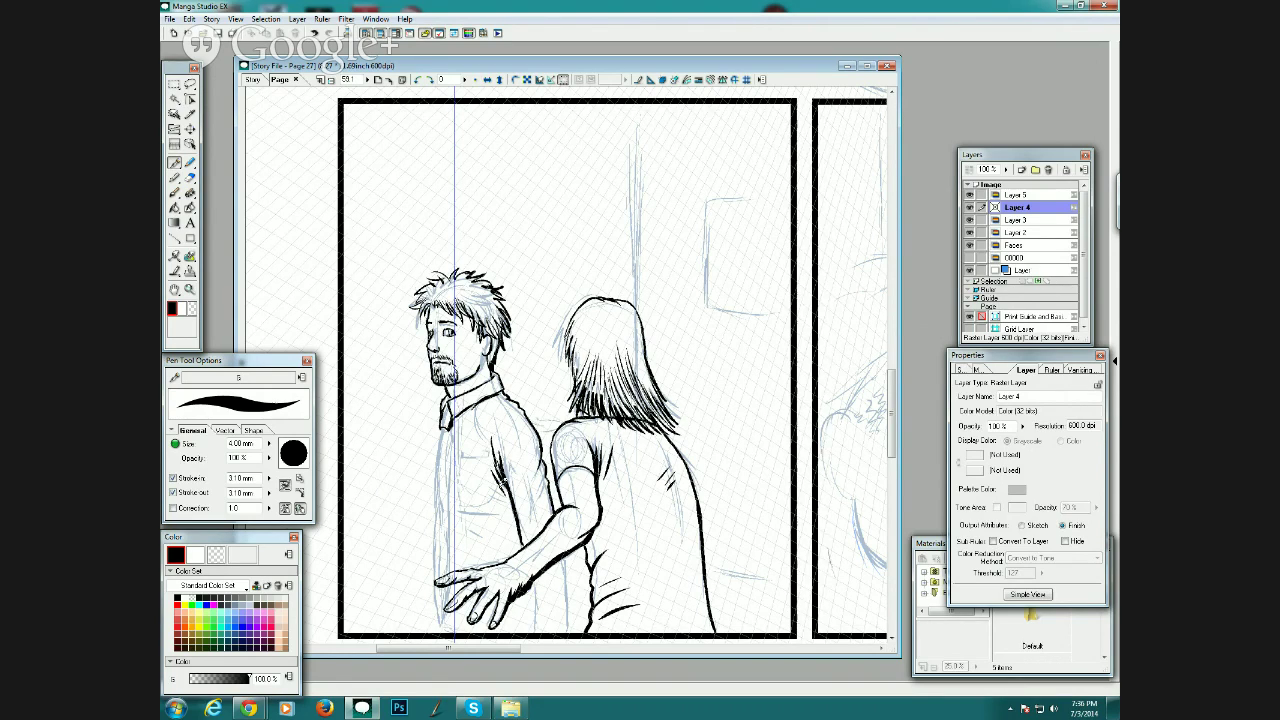
left_click_drag(489, 459, 519, 442)
left_click_drag(515, 492, 524, 445)
left_click_drag(508, 481, 509, 444)
mouse_move(500, 484)
left_mouse_down()
mouse_move(506, 424)
mouse_move(508, 484)
left_mouse_up()
mouse_move(566, 554)
left_mouse_down()
mouse_move(565, 632)
mouse_move(565, 560)
left_mouse_up()
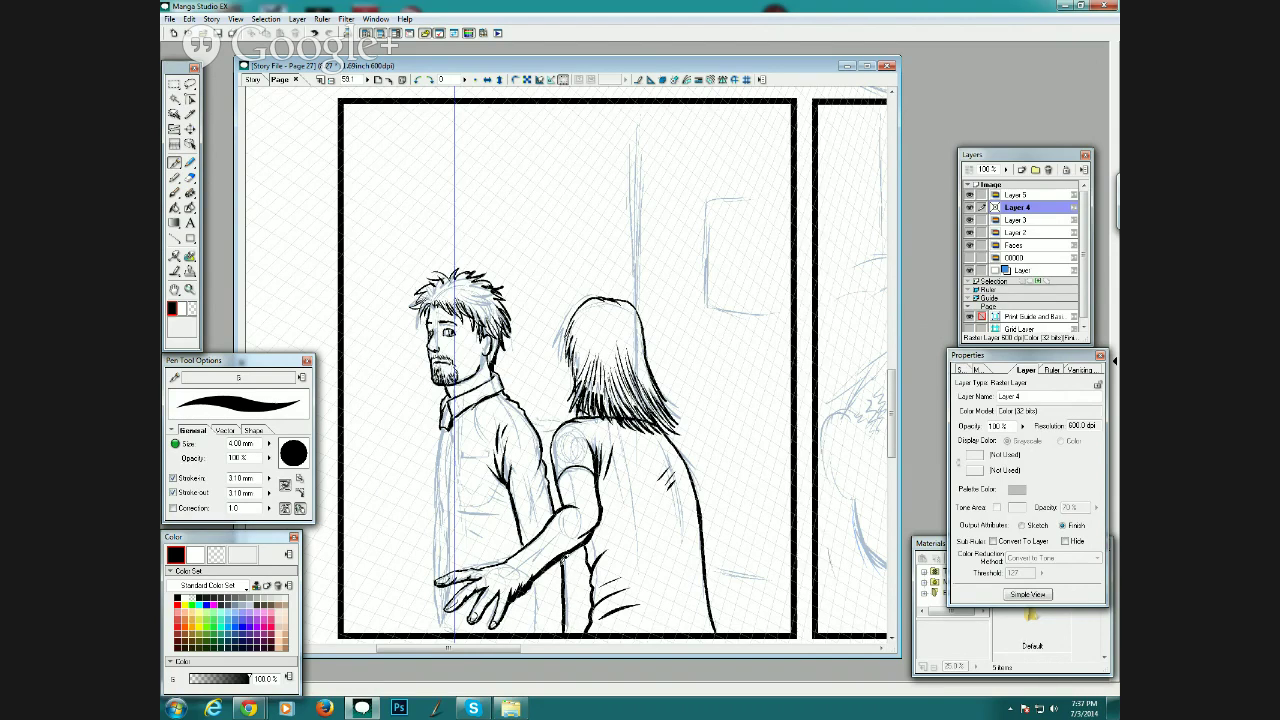
mouse_move(530, 630)
left_mouse_down()
mouse_move(527, 584)
mouse_move(539, 615)
mouse_move(548, 575)
mouse_move(541, 615)
mouse_move(564, 565)
left_mouse_up()
Ink the man's tie, breast pocket and chest crease, and the far outline of his shirt.
mouse_move(459, 478)
left_mouse_down()
mouse_move(458, 457)
mouse_move(476, 447)
mouse_move(436, 461)
mouse_move(427, 572)
left_mouse_up()
mouse_move(441, 518)
left_mouse_down()
mouse_move(438, 594)
mouse_move(449, 551)
mouse_move(443, 579)
mouse_move(453, 414)
left_mouse_up()
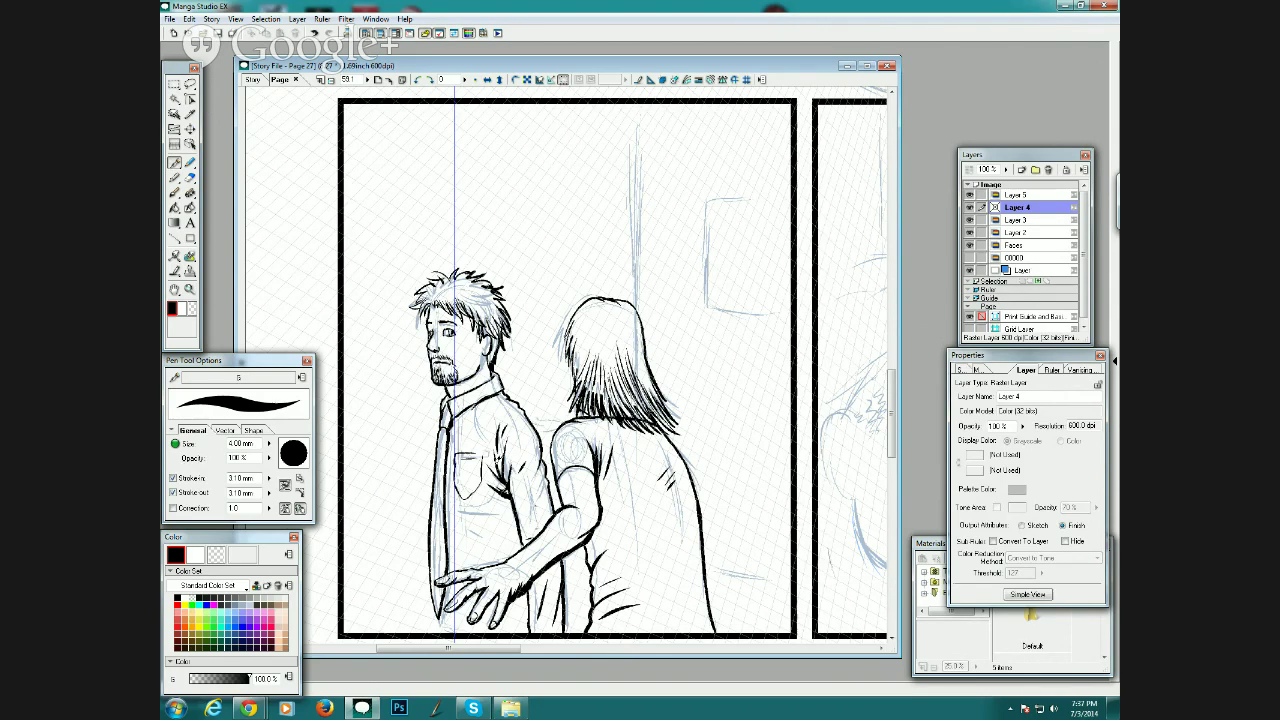
left_click_drag(452, 500, 494, 509)
left_click_drag(446, 396, 433, 420)
left_click_drag(427, 491, 434, 416)
mouse_move(427, 482)
left_mouse_down()
mouse_move(413, 575)
mouse_move(420, 628)
mouse_move(432, 630)
left_mouse_up()
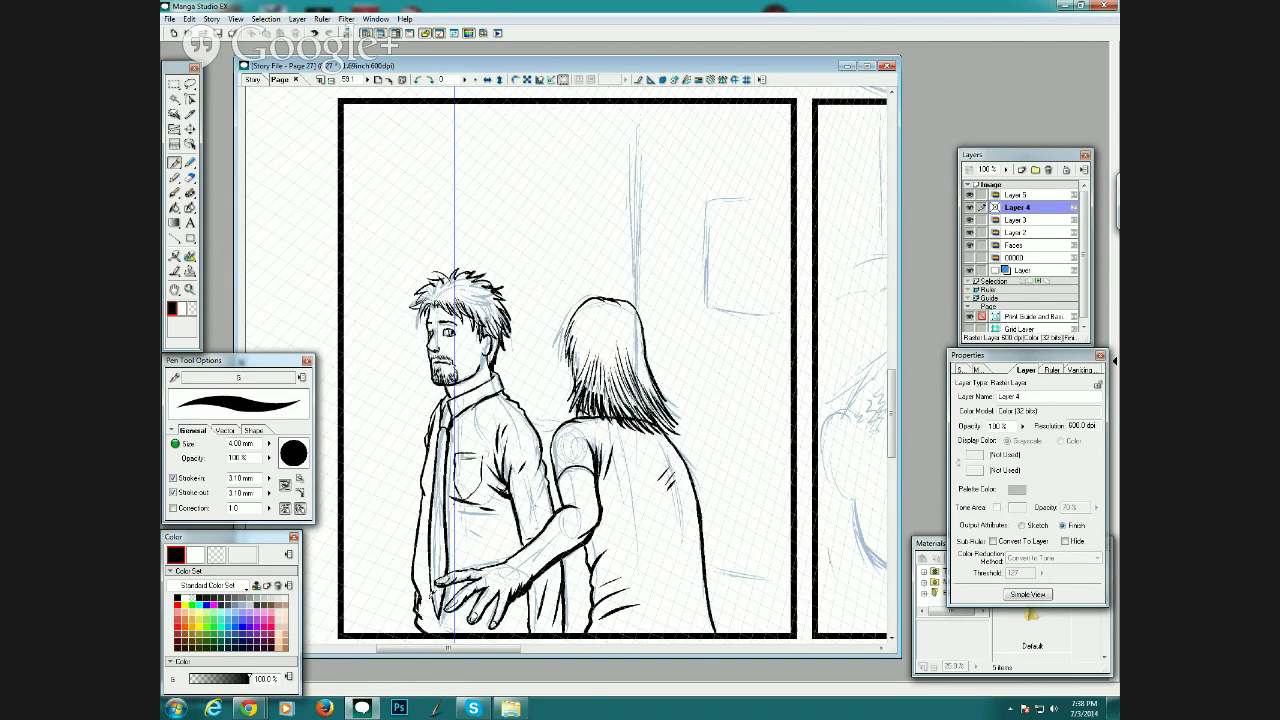
Ink the man's belt with its buckle and the lower creases of his shirt.
left_click_drag(430, 627, 415, 603)
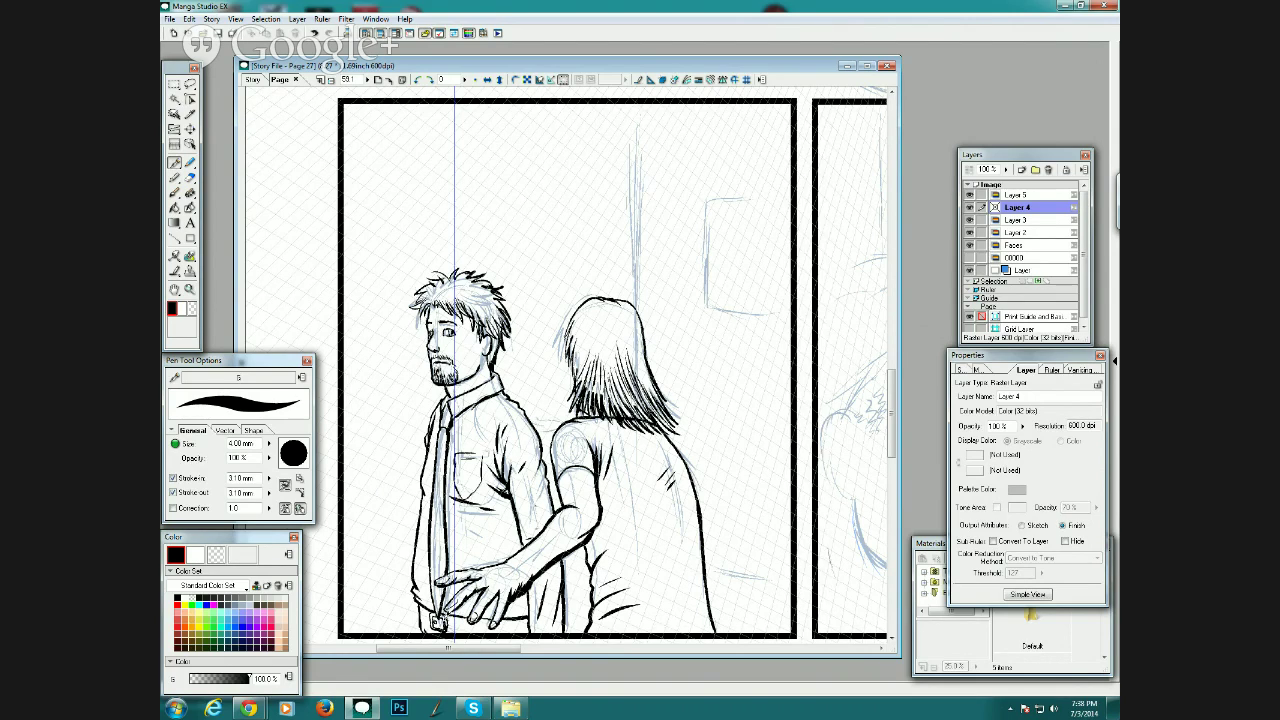
left_click_drag(447, 613, 460, 618)
left_click_drag(478, 546, 508, 552)
Ink the tall background object beside the man with thin outlines for its top and sides.
left_click_drag(414, 420, 419, 440)
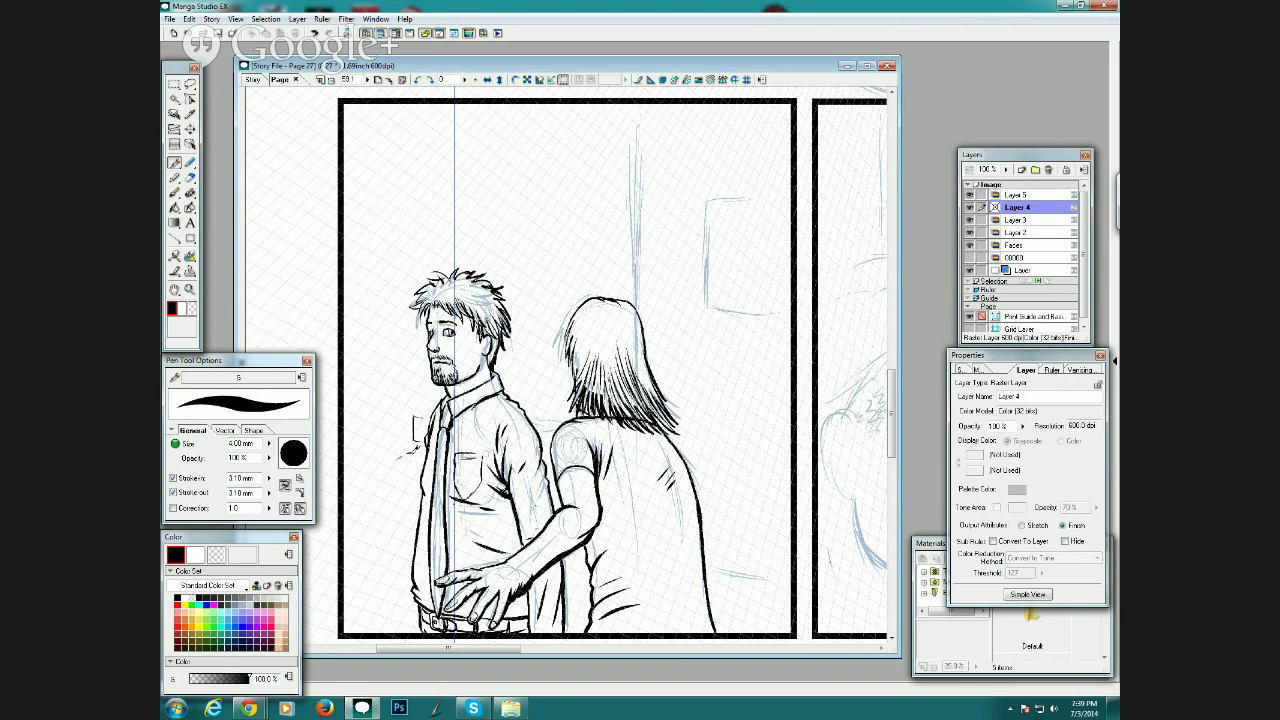
mouse_move(410, 453)
left_mouse_down()
mouse_move(381, 500)
mouse_move(371, 585)
left_mouse_up()
left_click_drag(395, 488, 391, 610)
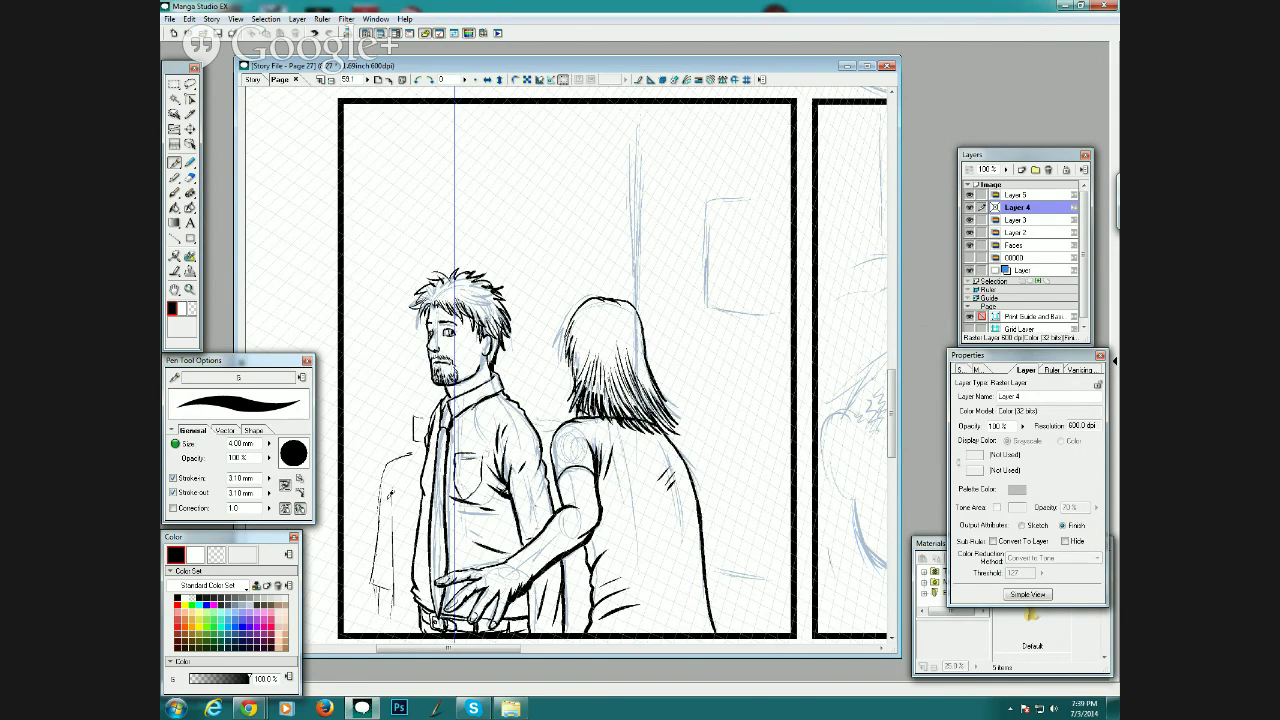
mouse_move(428, 451)
left_mouse_down()
mouse_move(389, 455)
mouse_move(380, 610)
mouse_move(406, 628)
left_mouse_up()
mouse_move(366, 550)
left_mouse_down()
mouse_move(375, 582)
mouse_move(382, 474)
left_mouse_up()
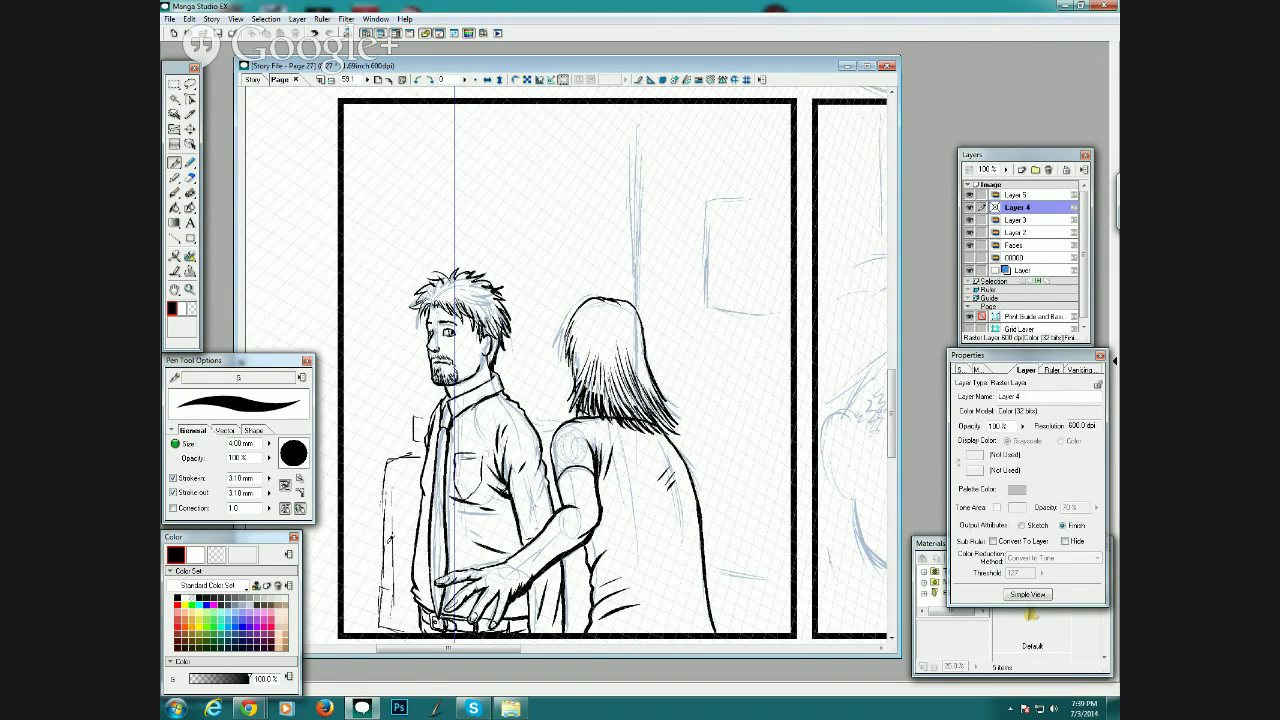
left_click_drag(398, 608, 396, 541)
mouse_move(386, 459)
left_mouse_down()
mouse_move(422, 445)
mouse_move(381, 463)
left_mouse_up()
Ink the small box behind the man's far shoulder and the low clutter between him and the woman.
left_click_drag(414, 416, 428, 428)
left_click_drag(528, 414, 549, 414)
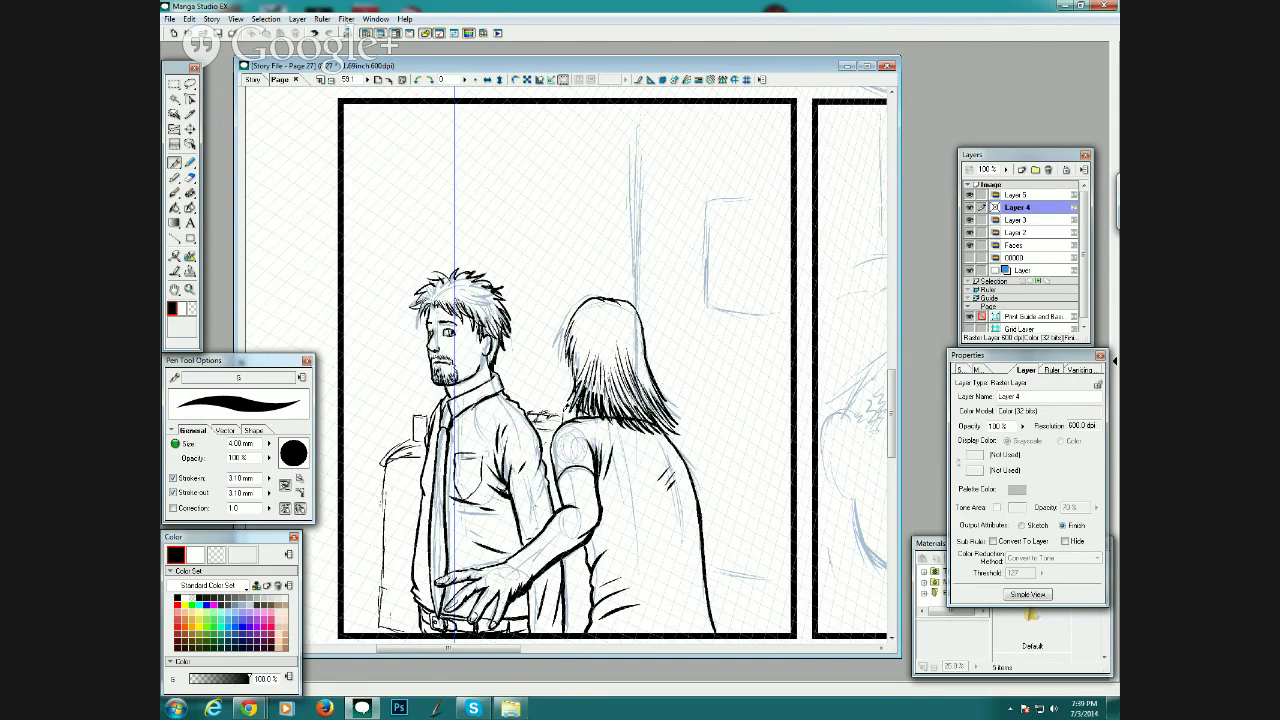
left_click_drag(576, 405, 566, 416)
Draw a straight vertical wall edge from the woman's head up to the panel border with a 0.40 mm line.
left_click(181, 239)
left_click(269, 425)
left_click(280, 403)
left_click(280, 403)
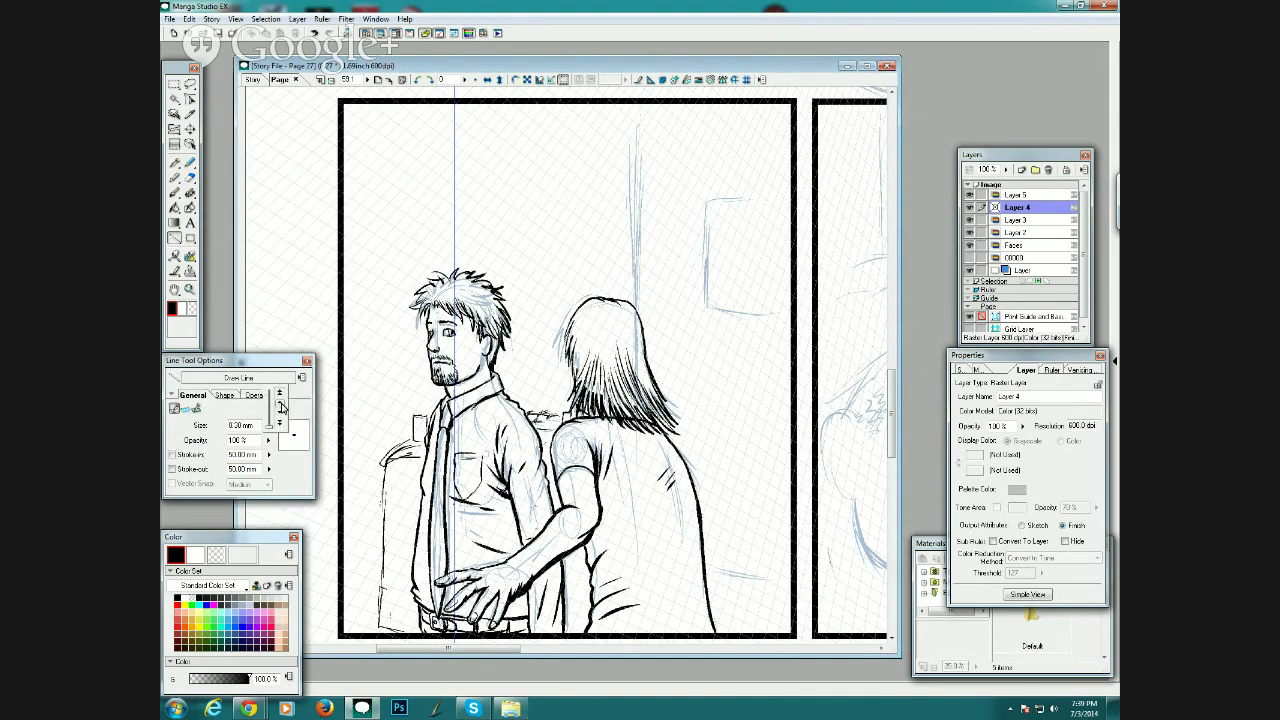
left_click_drag(632, 302, 632, 102)
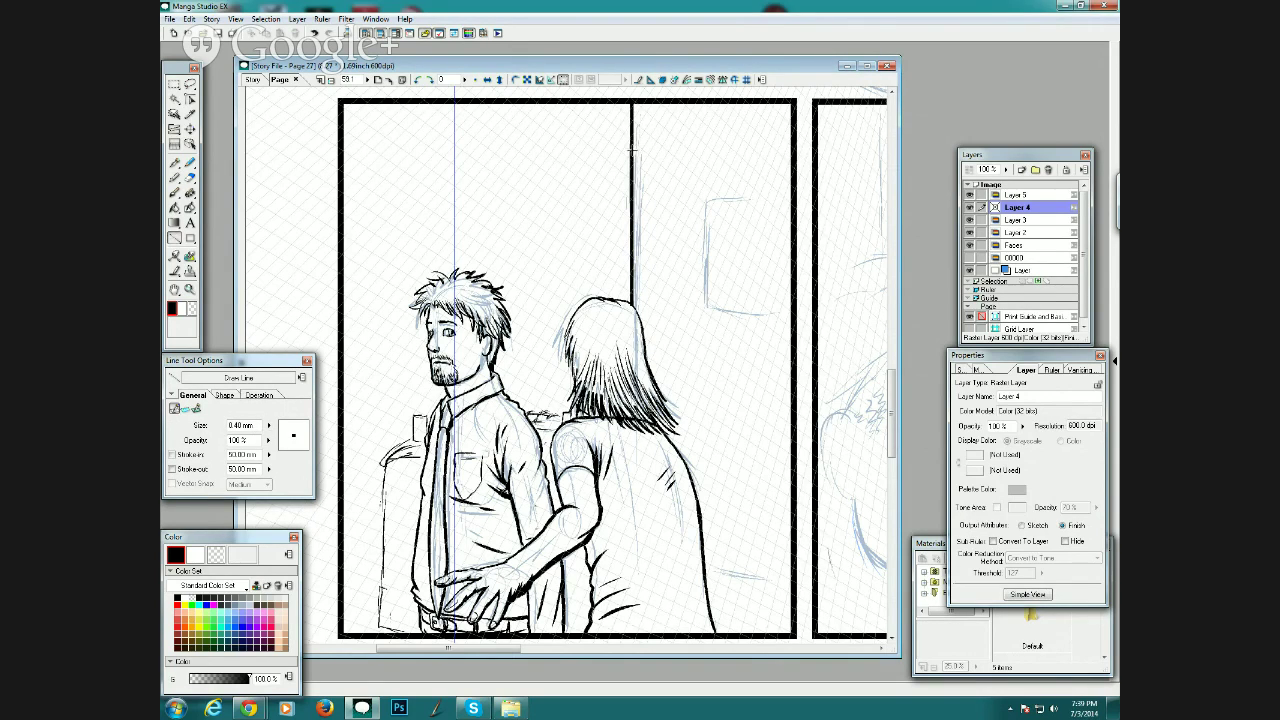
Set the straight line size to 0.20 mm.
left_click(269, 425)
left_click(280, 409)
left_click(280, 409)
left_click_drag(278, 377, 278, 377)
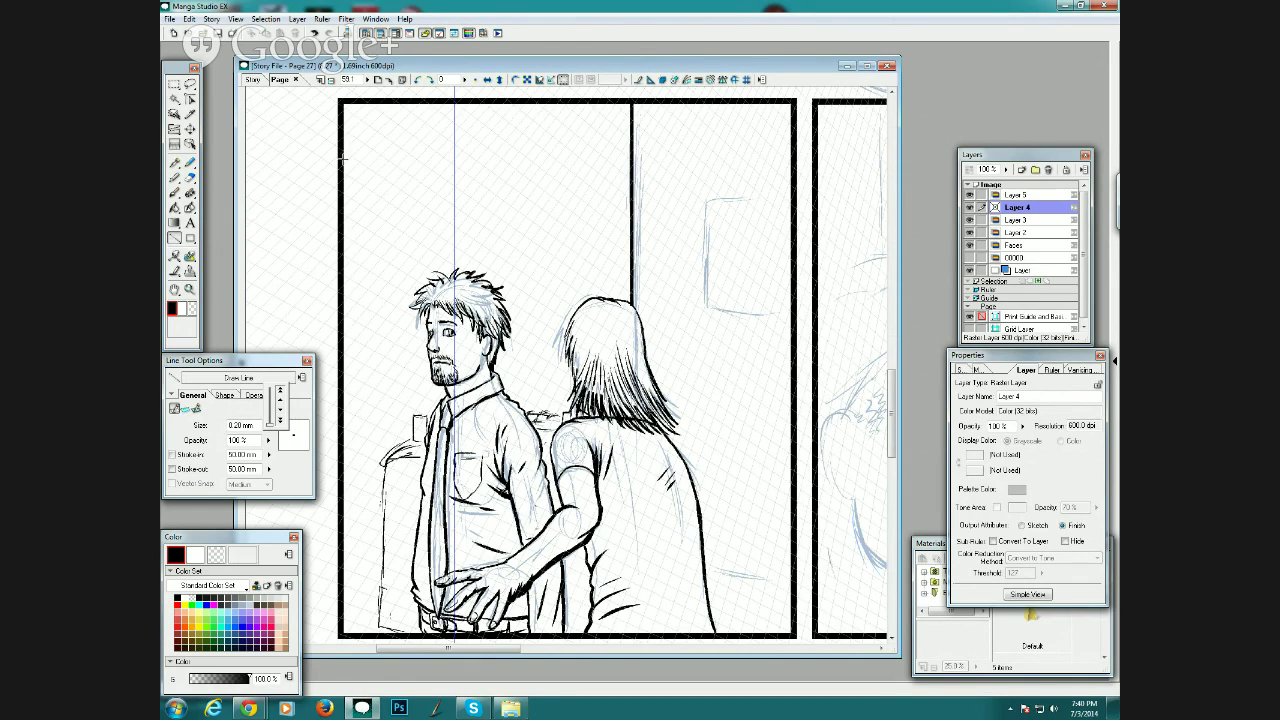
Try a slanted straight line across the wall above the man, from the panel border to the vertical edge.
mouse_move(343, 159)
left_mouse_down()
mouse_move(614, 183)
mouse_move(629, 205)
left_mouse_up()
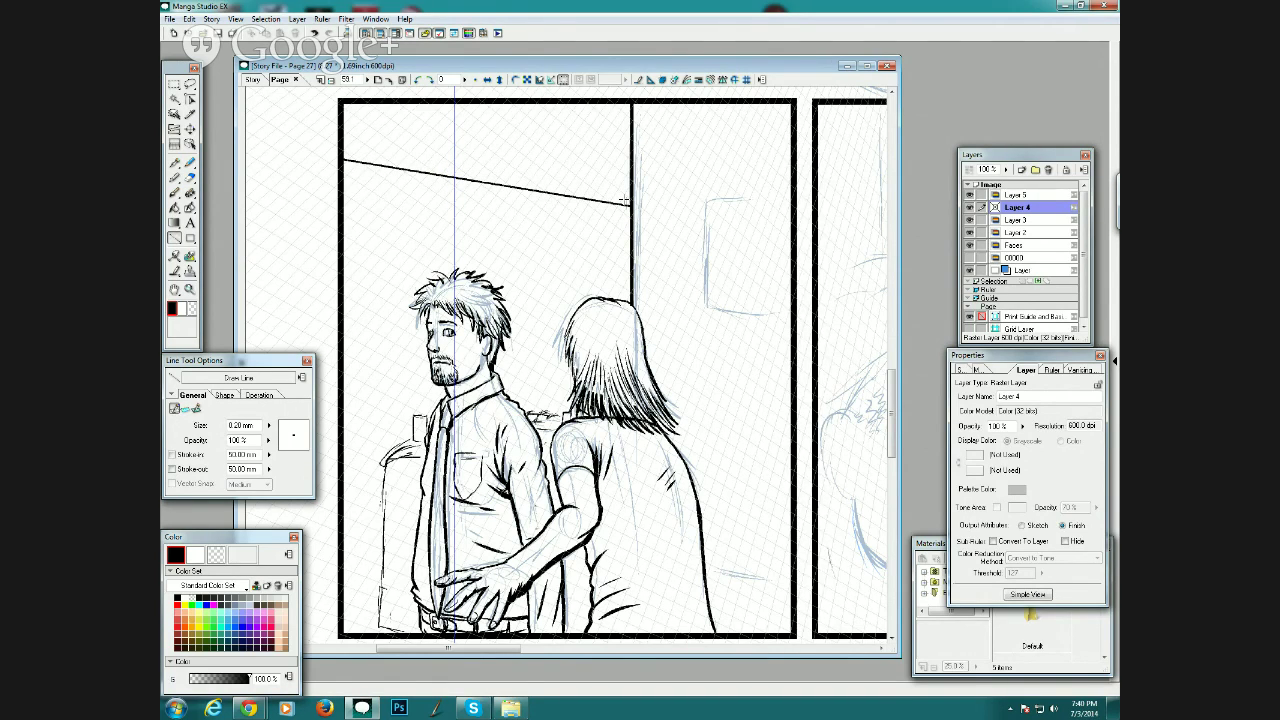
left_click_drag(625, 201, 625, 201)
key("ctrl+z")
On Layer 5, try a slanted line just above the man's head and ink folds on the woman's lower back.
left_click(1015, 194)
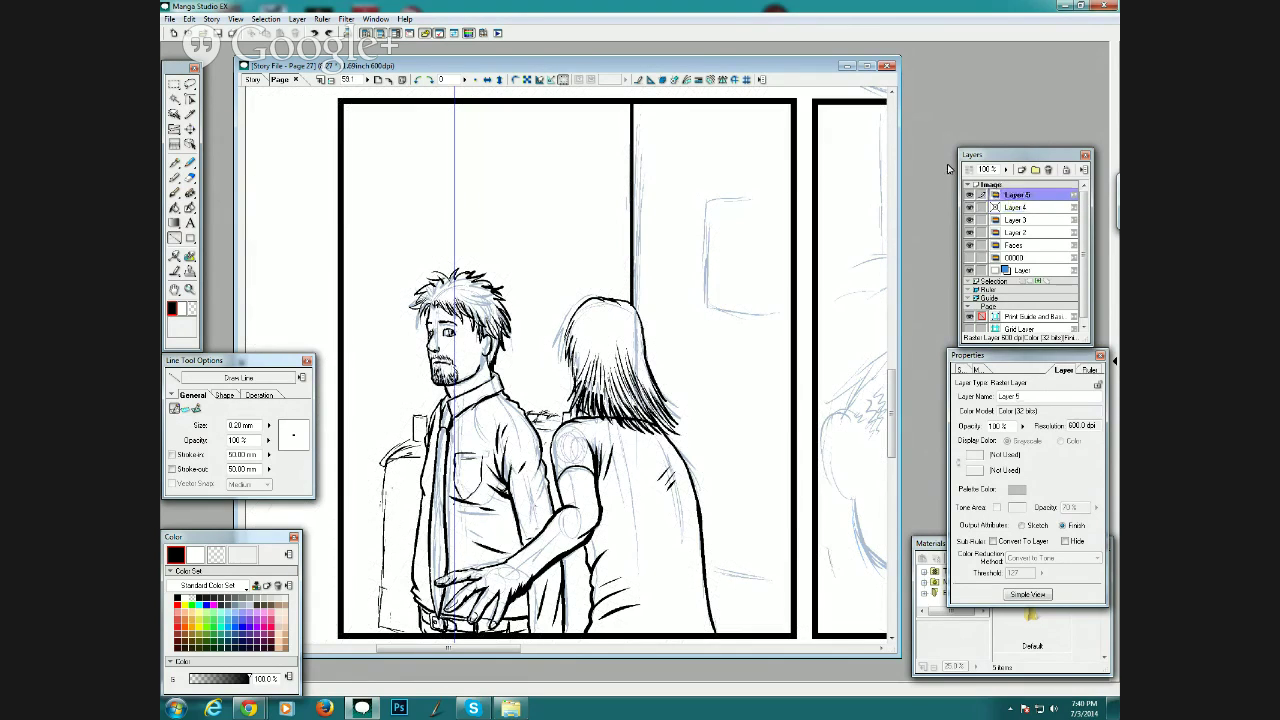
left_click_drag(343, 244, 628, 268)
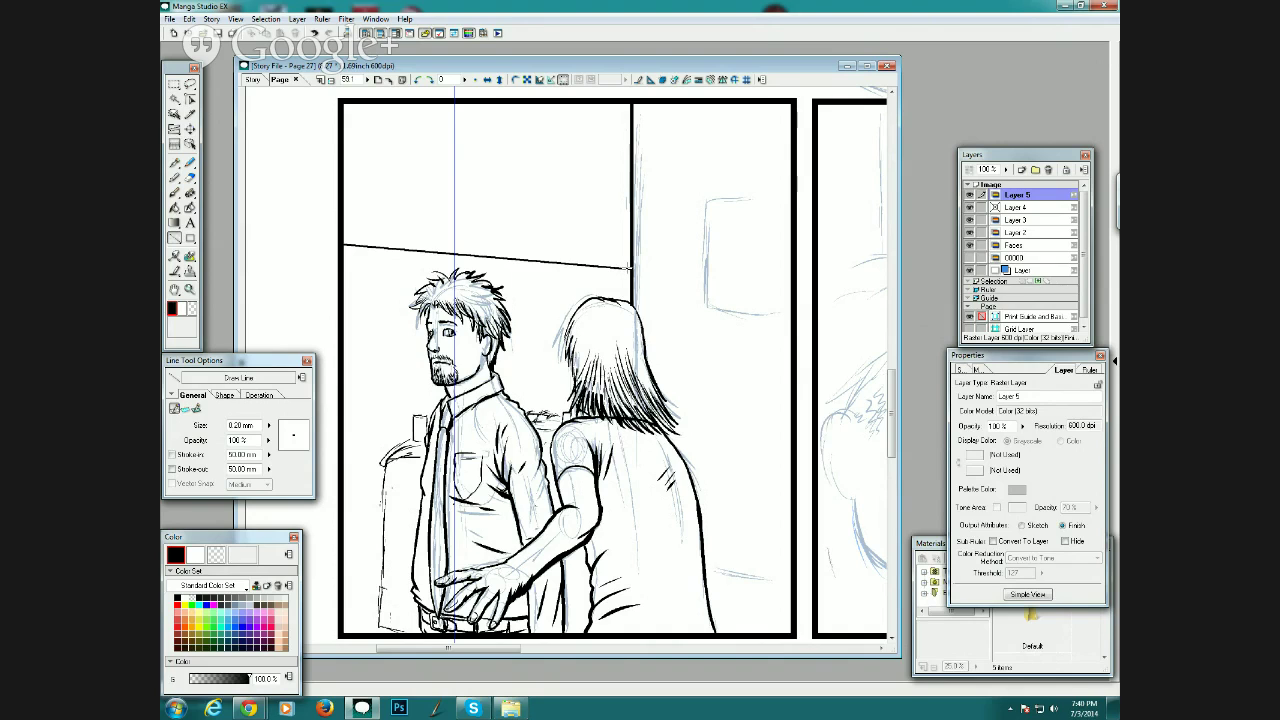
key("p")
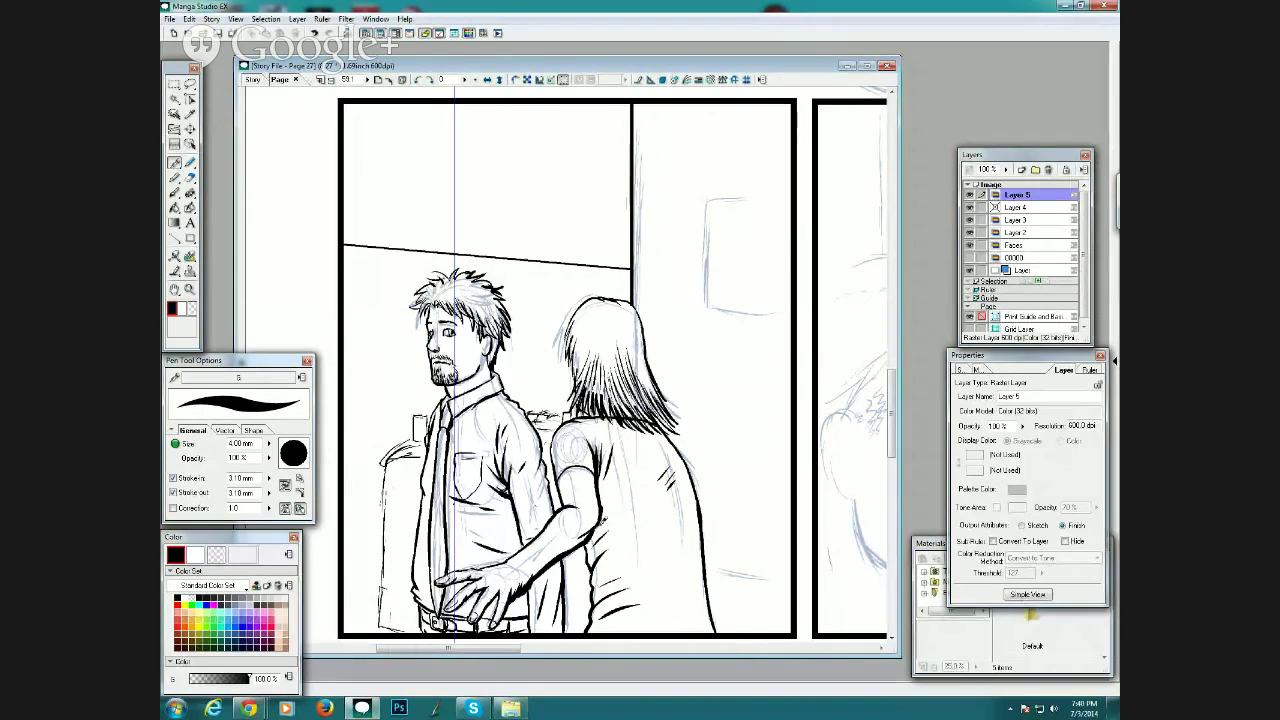
left_click_drag(672, 541, 669, 571)
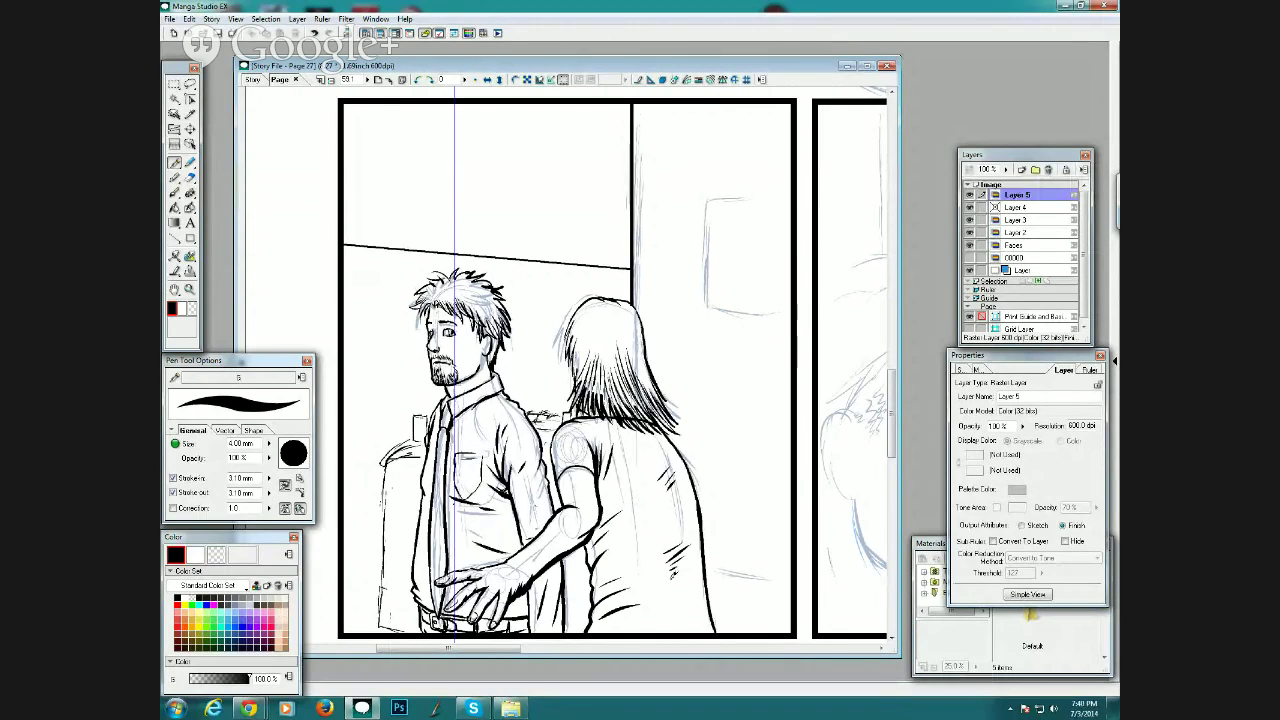
Try several more slanted straight lines at different angles across the wall above the man.
left_click(175, 239)
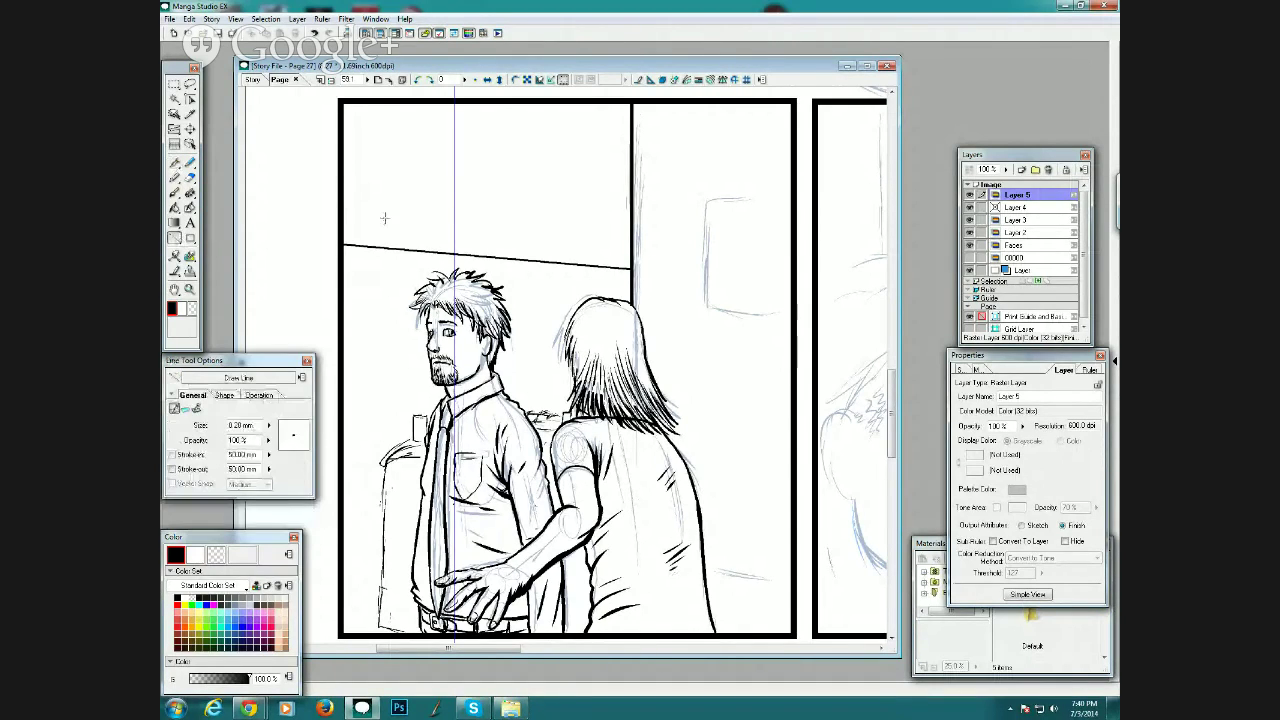
left_click_drag(340, 220, 630, 175)
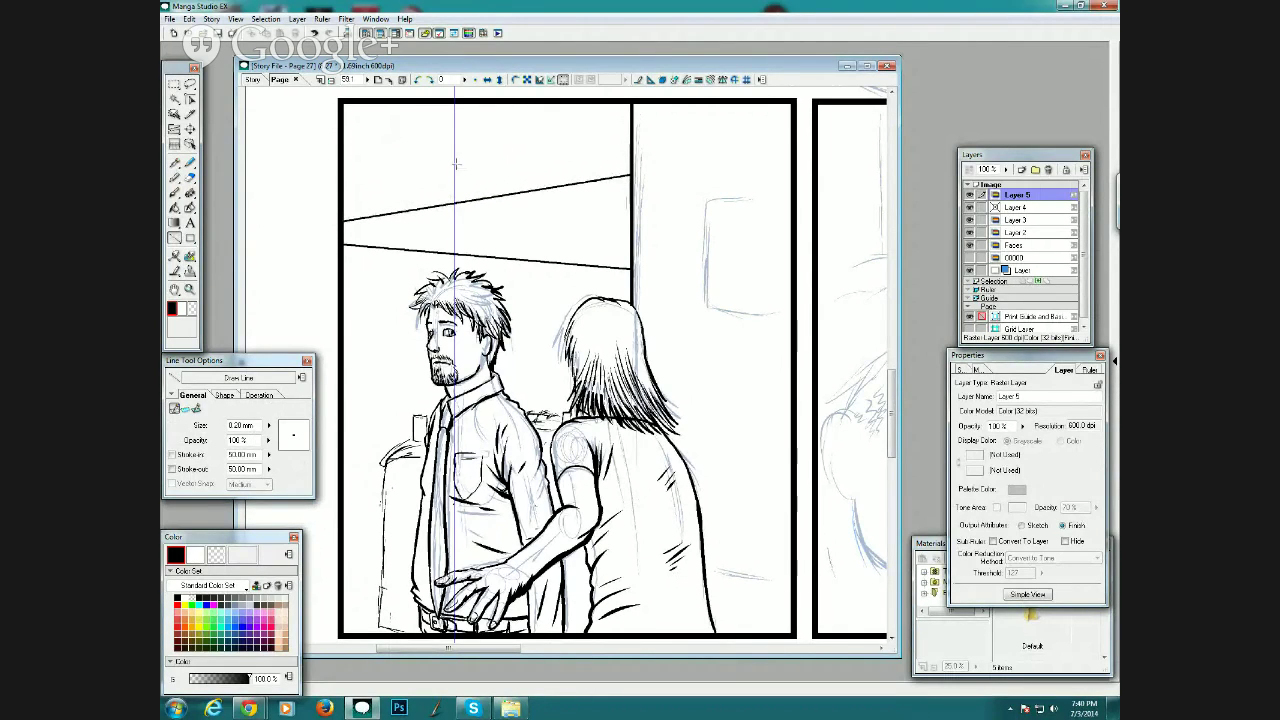
left_click_drag(342, 210, 630, 237)
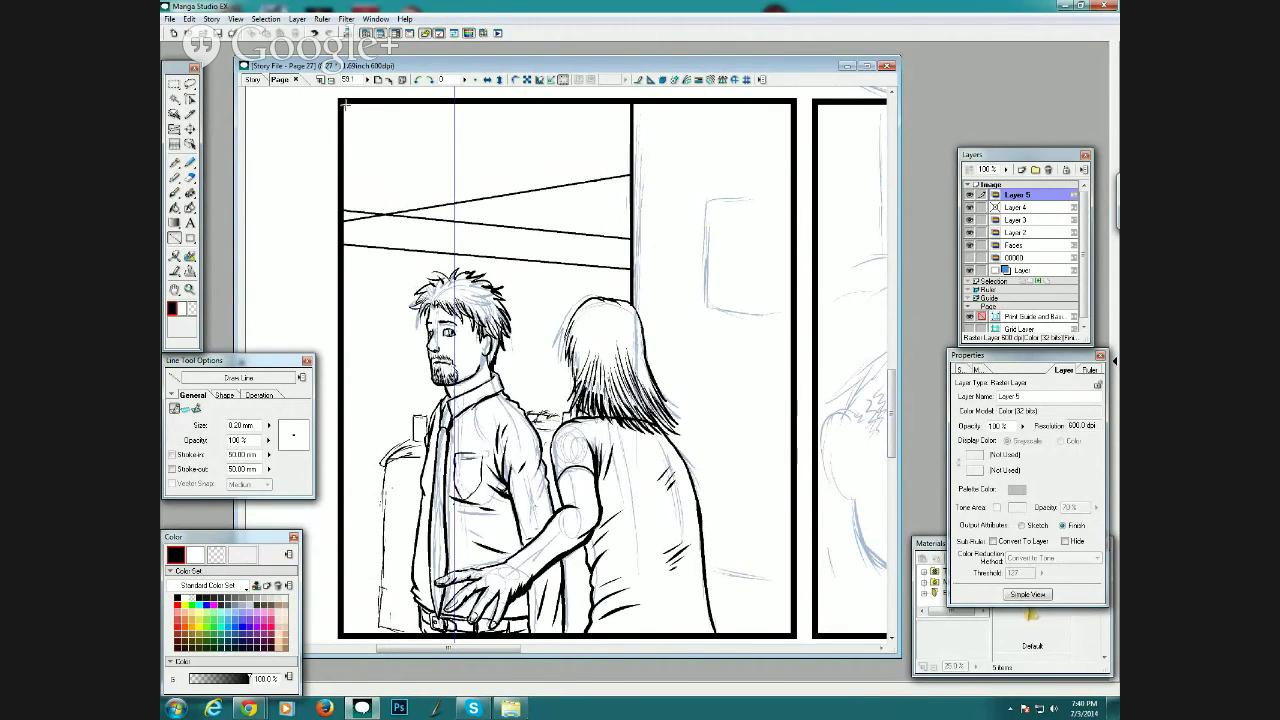
left_click_drag(345, 103, 630, 163)
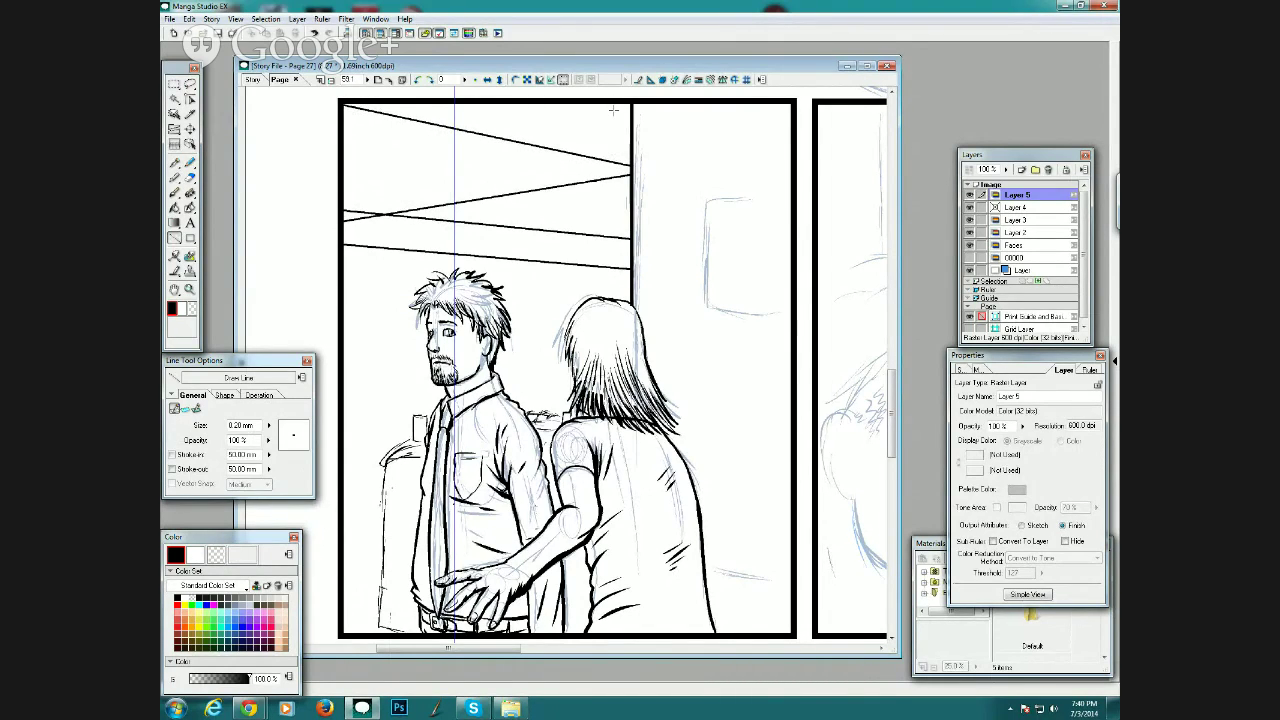
left_click_drag(478, 254, 624, 246)
Undo the slanted wall lines and the folds on the woman's lower back.
key("ctrl+z")
key("ctrl+z")
key("ctrl+z")
key("ctrl+z")
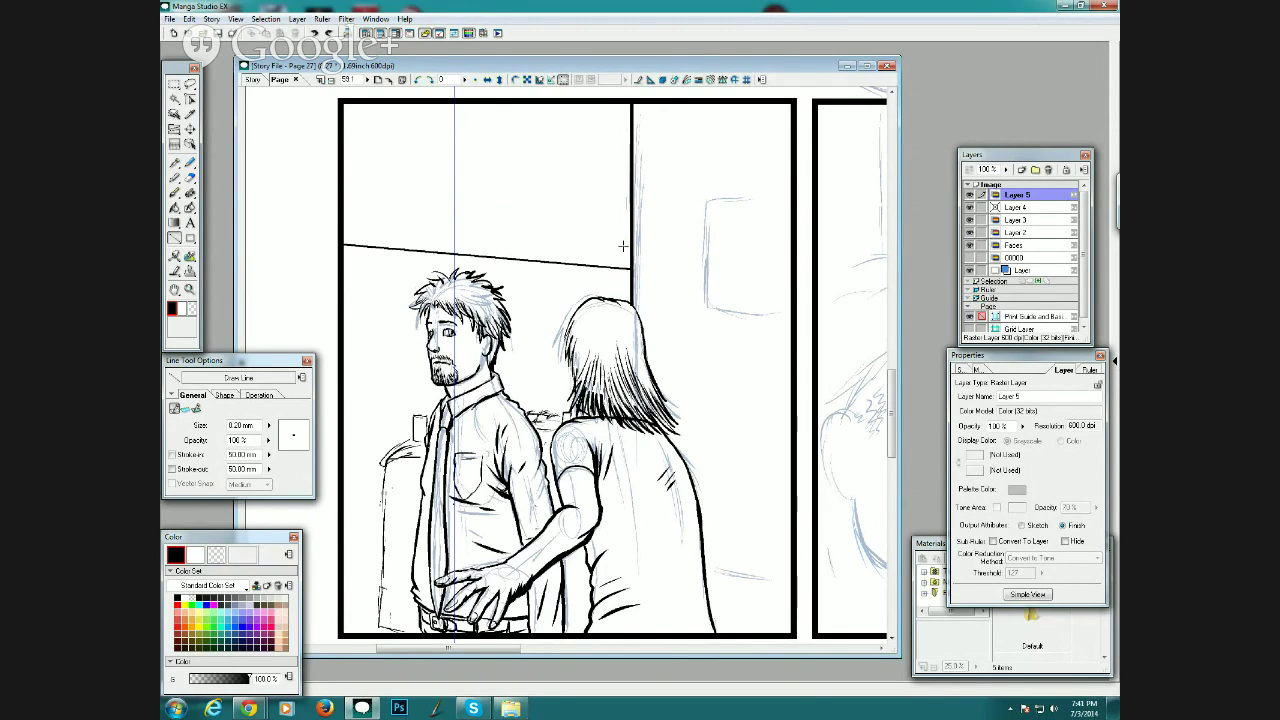
key("ctrl+z")
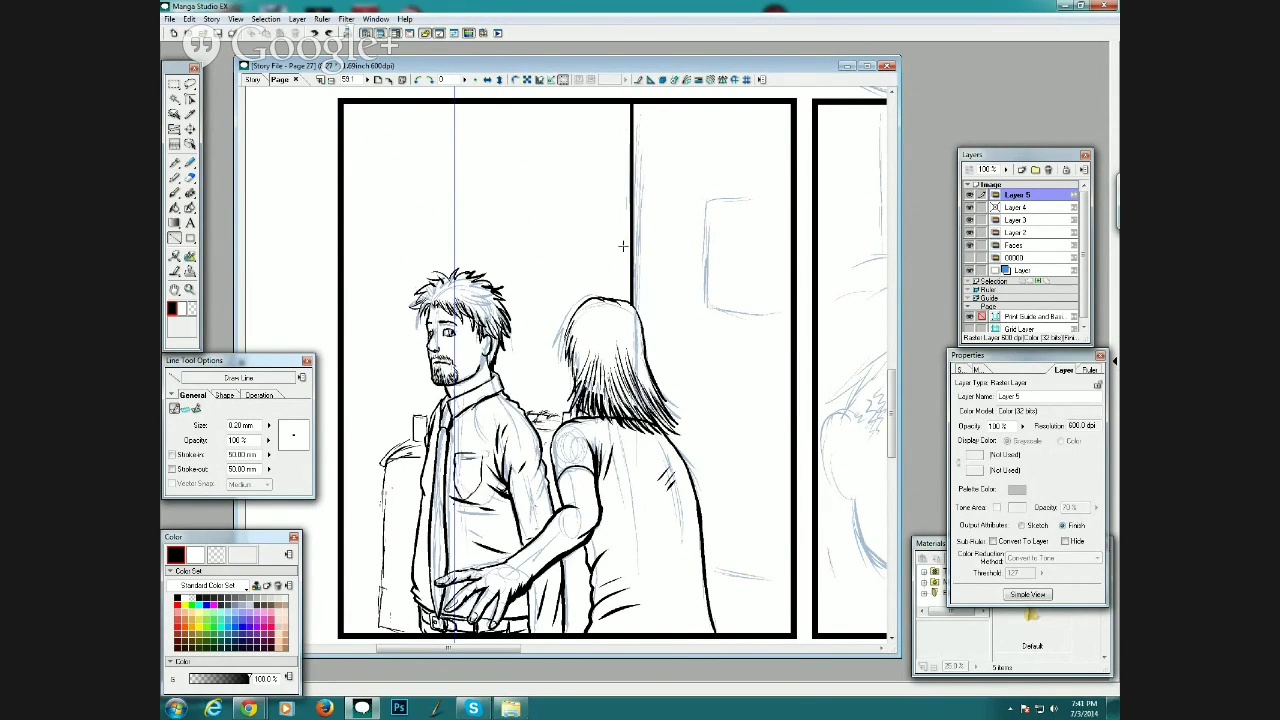
On Layer 4, try a slanted wall line at the man's mouth level, ending at the woman's hair.
left_click(1021, 207)
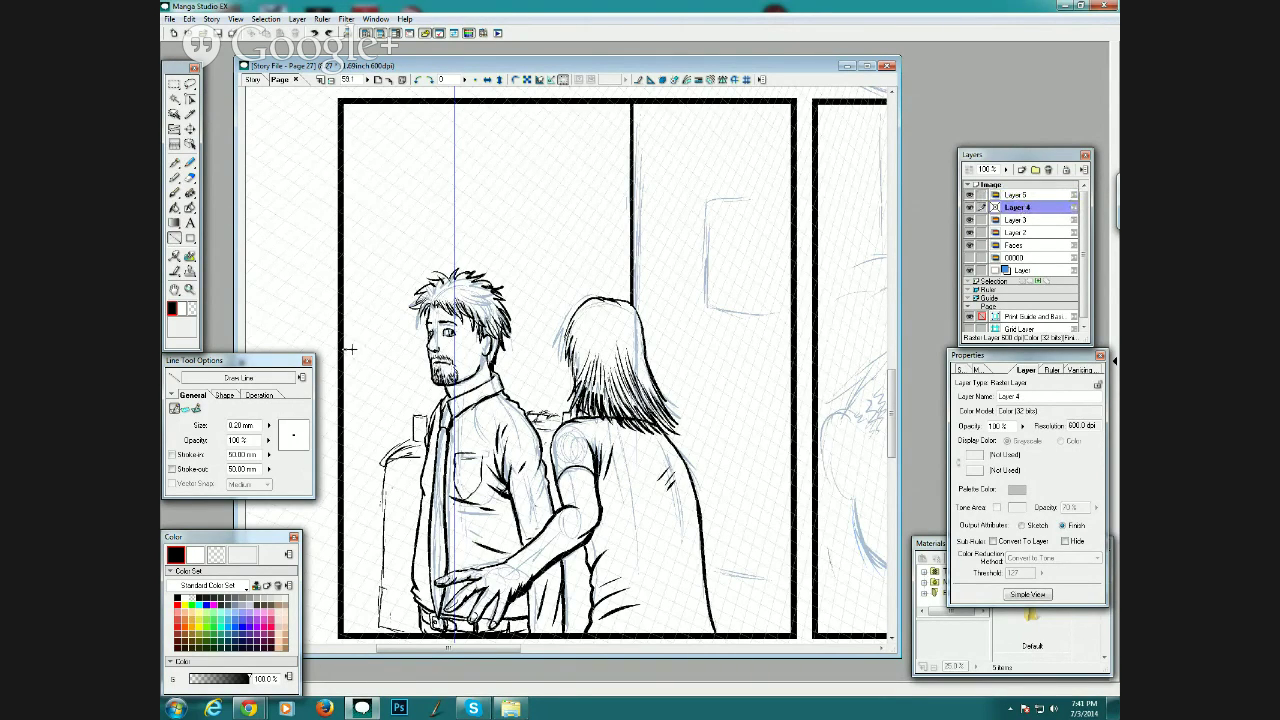
left_click_drag(343, 350, 605, 370)
left_click(176, 163)
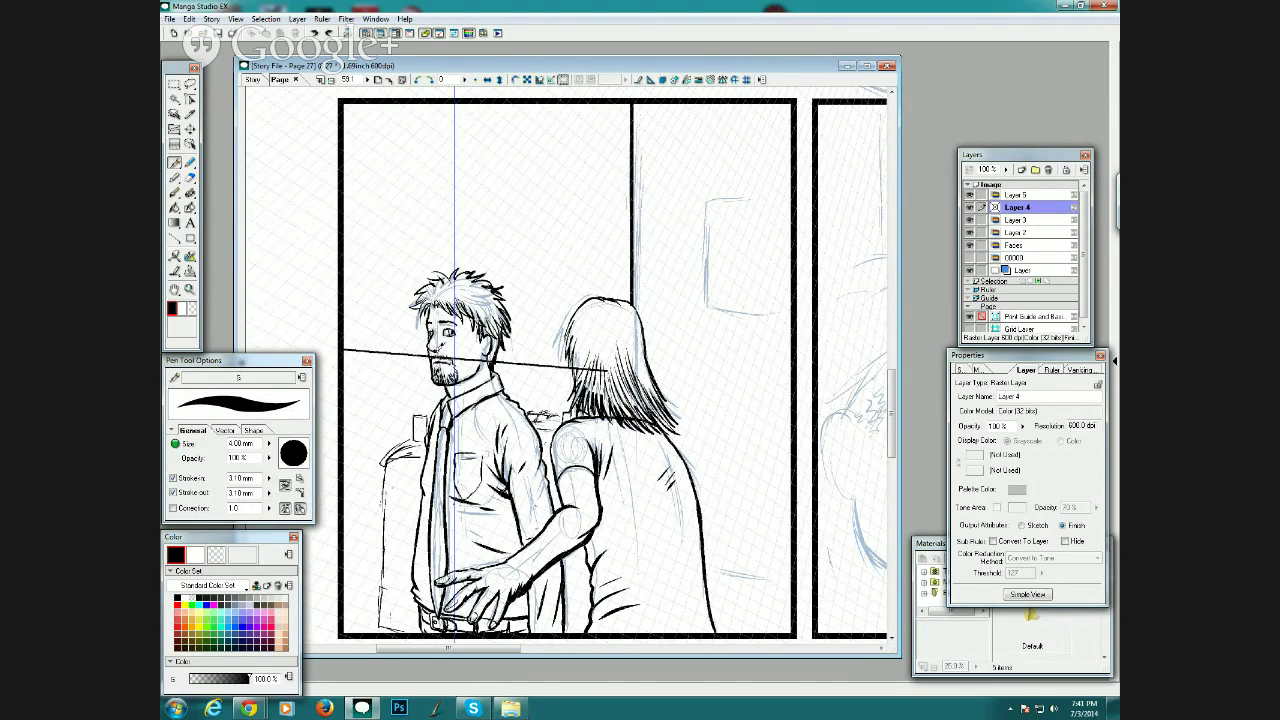
key("ctrl+z")
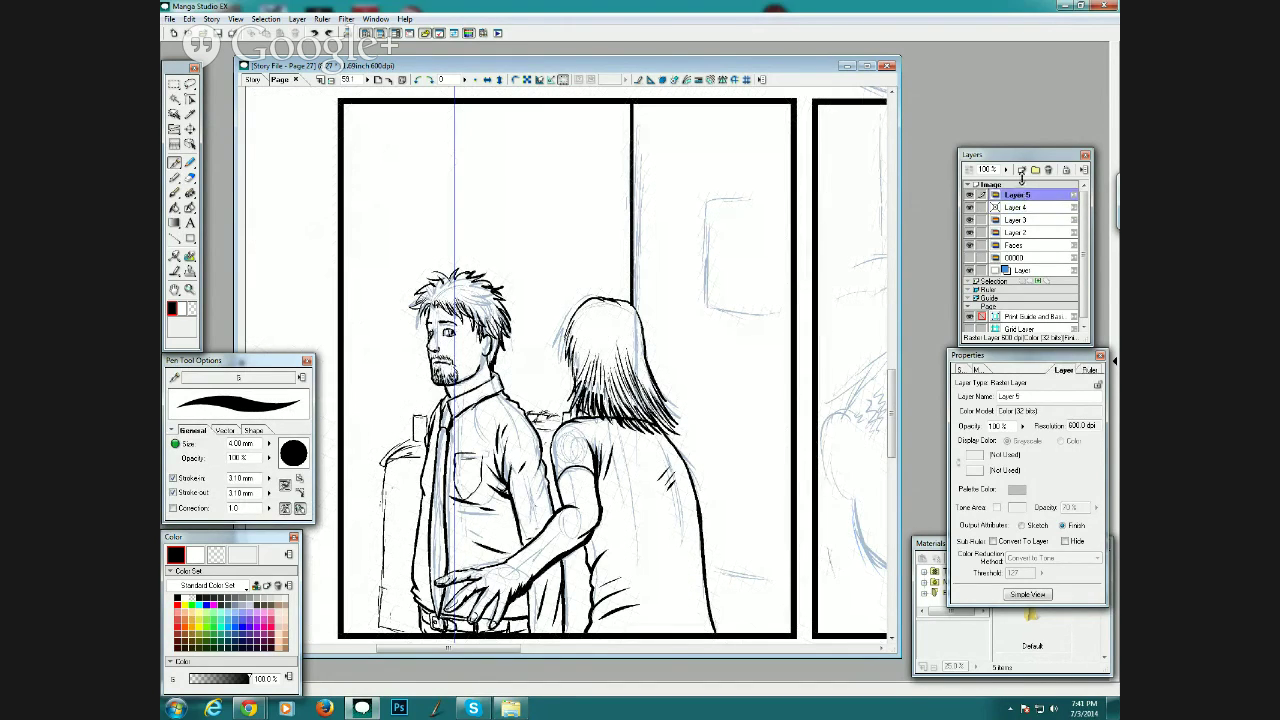
On Layer 5, draw a slanted wall line behind the figures at the man's eye level and clear it from his face and her hair.
left_click(174, 238)
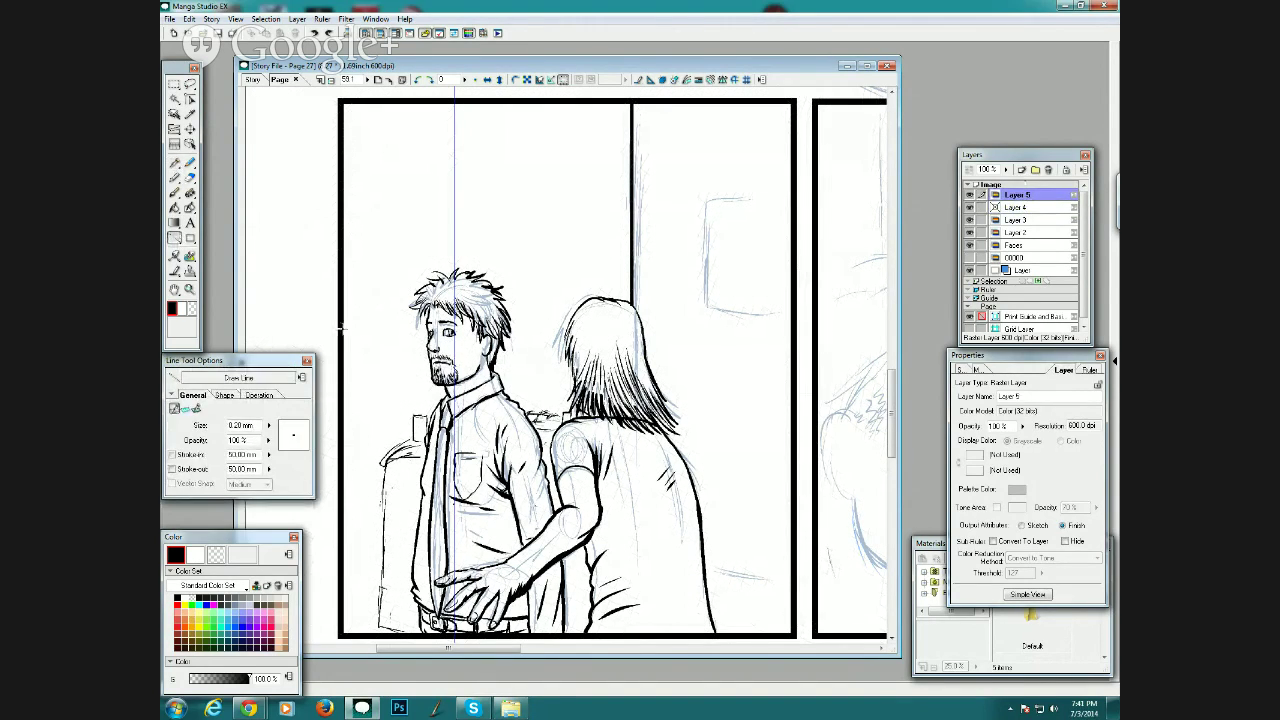
left_click_drag(342, 328, 596, 352)
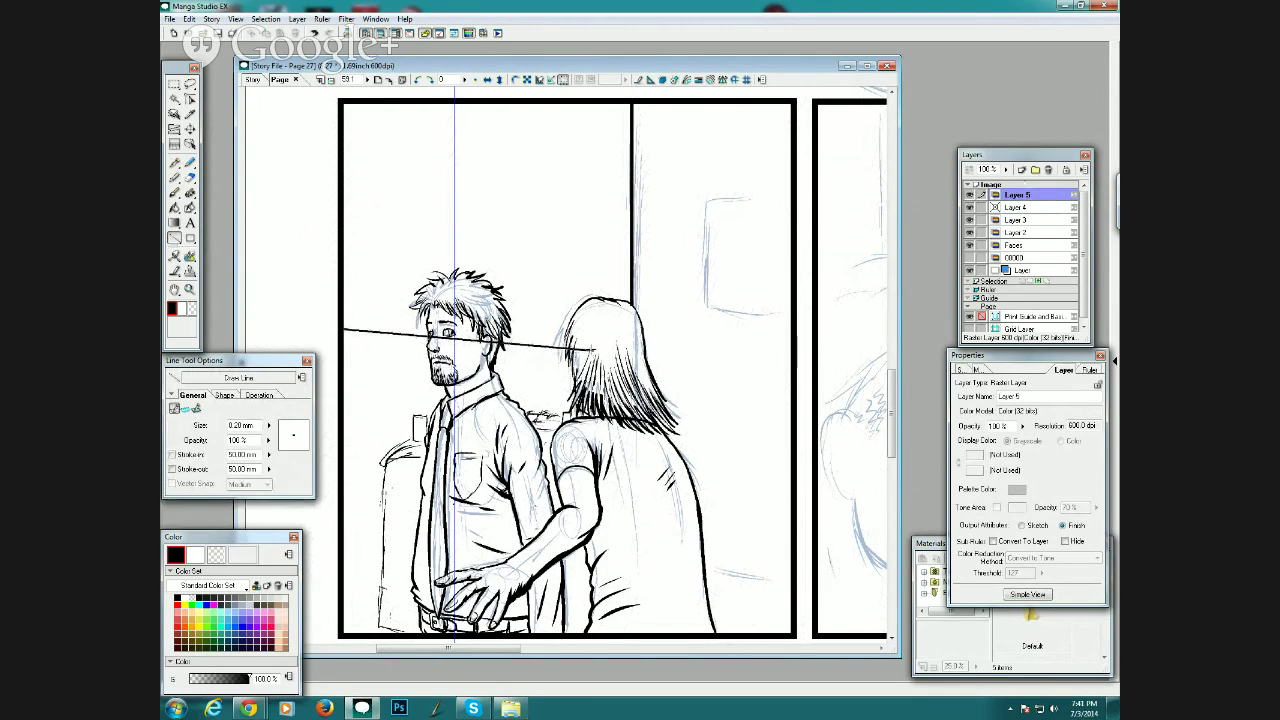
left_click(174, 162)
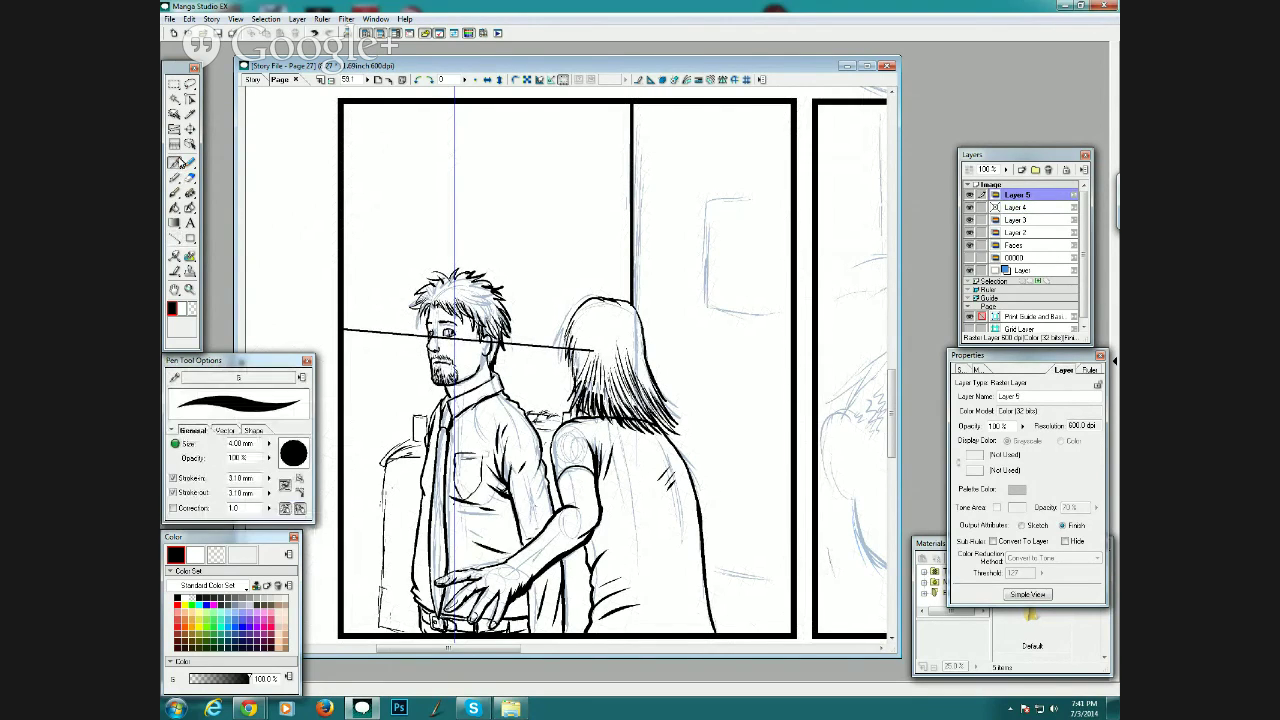
left_click_drag(430, 335, 500, 340)
mouse_move(587, 346)
left_mouse_down()
mouse_move(576, 342)
mouse_move(597, 346)
left_mouse_up()
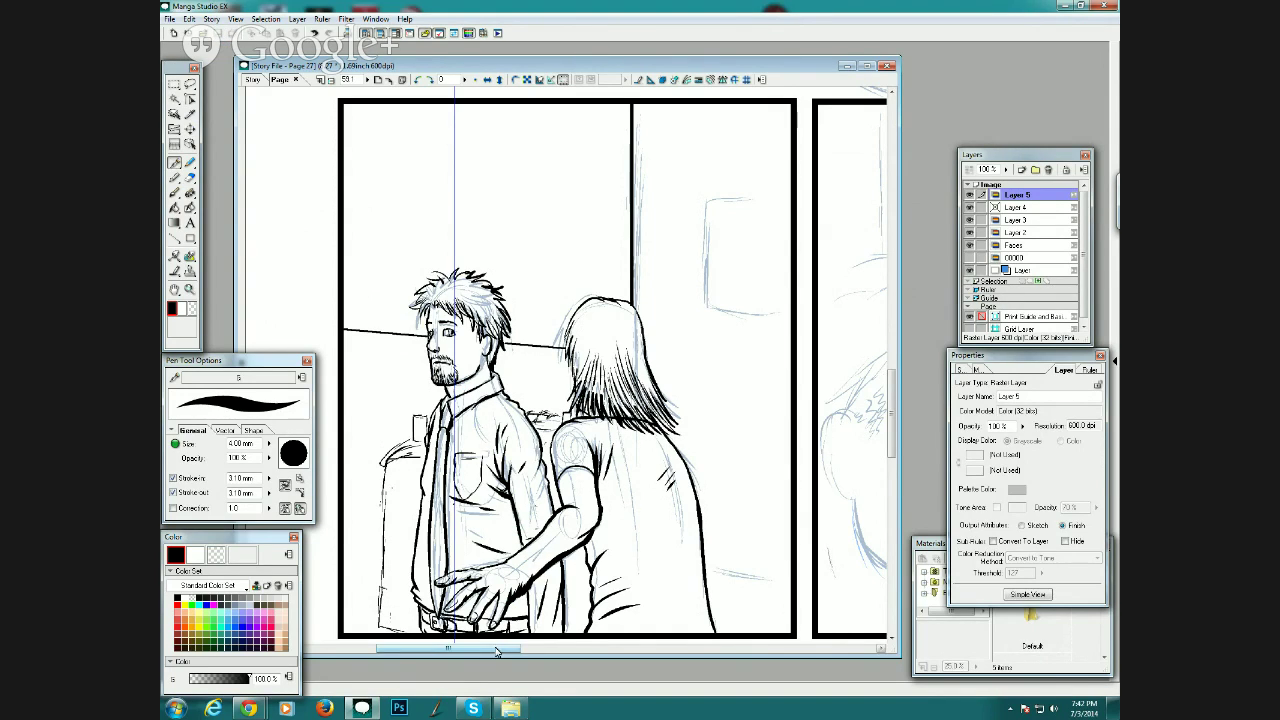
Try inking the man's ear in the next panel with several long curved strokes.
left_click_drag(495, 651, 607, 657)
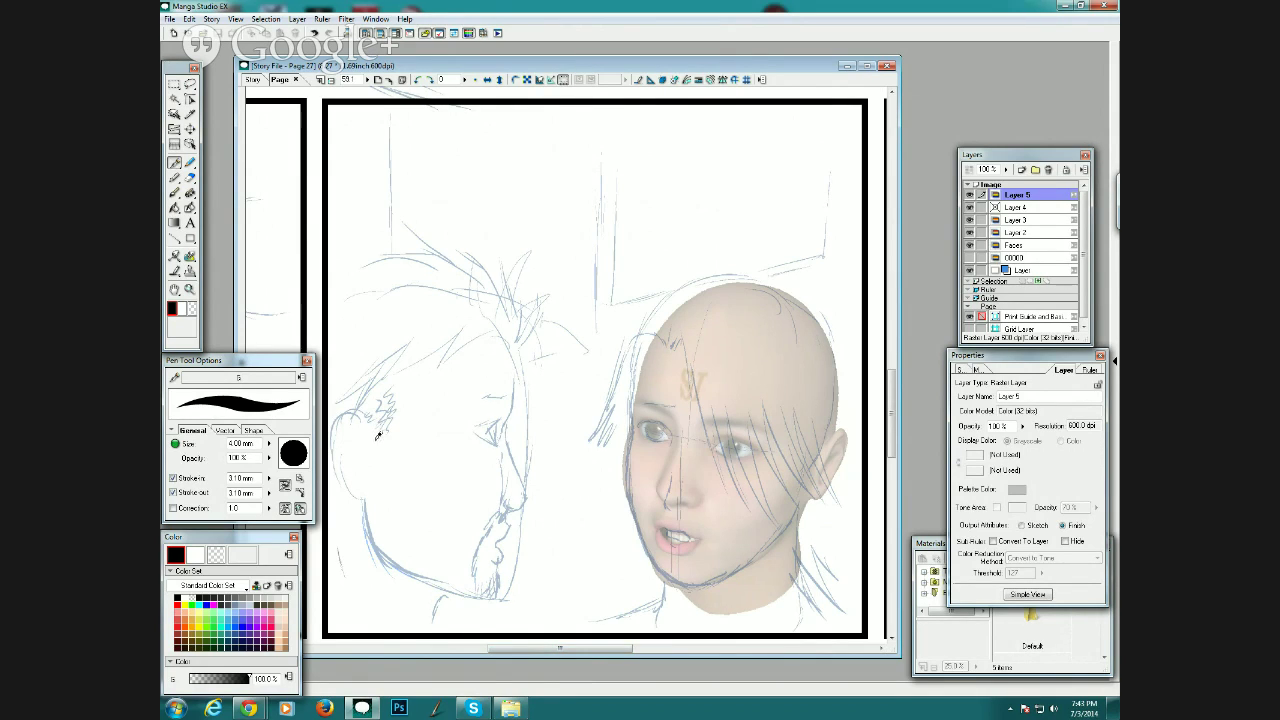
mouse_move(379, 441)
left_mouse_down()
mouse_move(379, 421)
mouse_move(363, 510)
left_mouse_up()
left_click_drag(372, 428, 358, 485)
left_click_drag(376, 432, 372, 512)
mouse_move(375, 464)
left_mouse_down()
mouse_move(377, 488)
mouse_move(377, 472)
left_mouse_up()
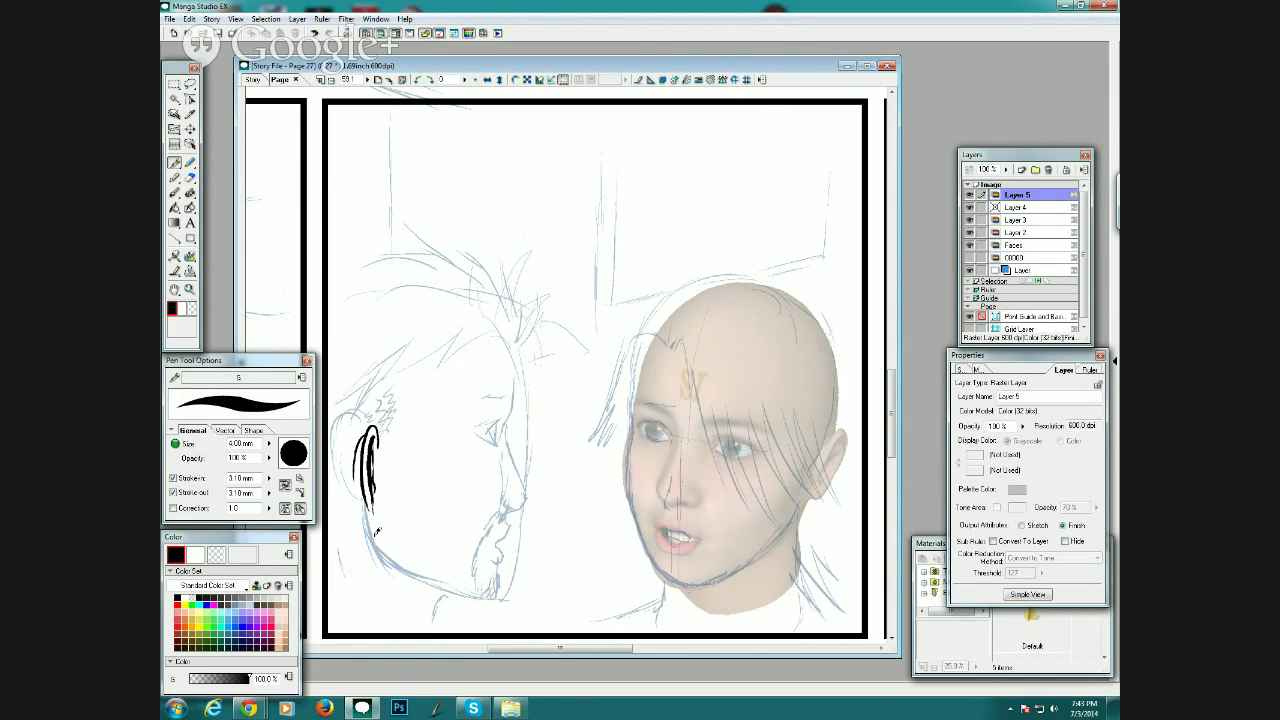
Ink the man's profile from jaw to forehead, with his eye, eyebrow, lips and hatched chin beard.
mouse_move(374, 532)
left_mouse_down()
mouse_move(420, 582)
mouse_move(456, 588)
left_mouse_up()
mouse_move(446, 590)
left_mouse_down()
mouse_move(487, 588)
mouse_move(496, 553)
mouse_move(492, 570)
left_mouse_up()
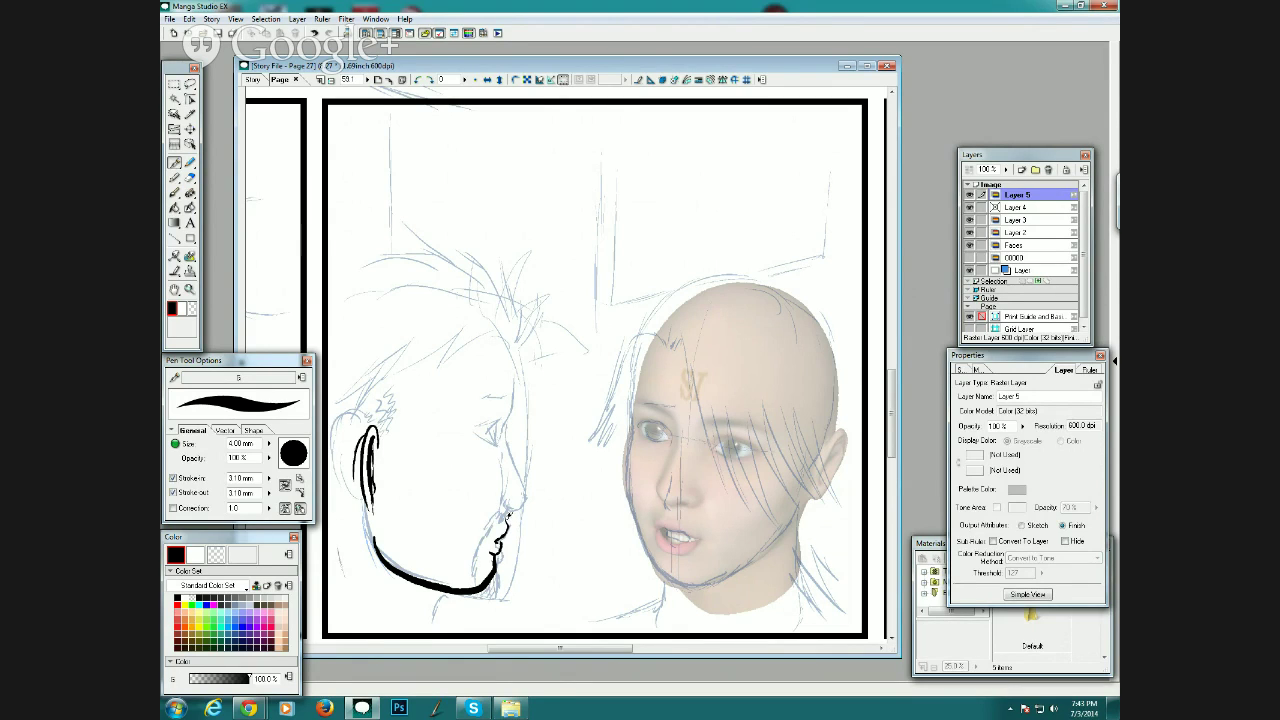
mouse_move(507, 515)
left_mouse_down()
mouse_move(530, 492)
mouse_move(505, 438)
mouse_move(515, 379)
left_mouse_up()
mouse_move(475, 436)
left_mouse_down()
mouse_move(496, 428)
mouse_move(492, 447)
mouse_move(496, 424)
left_mouse_up()
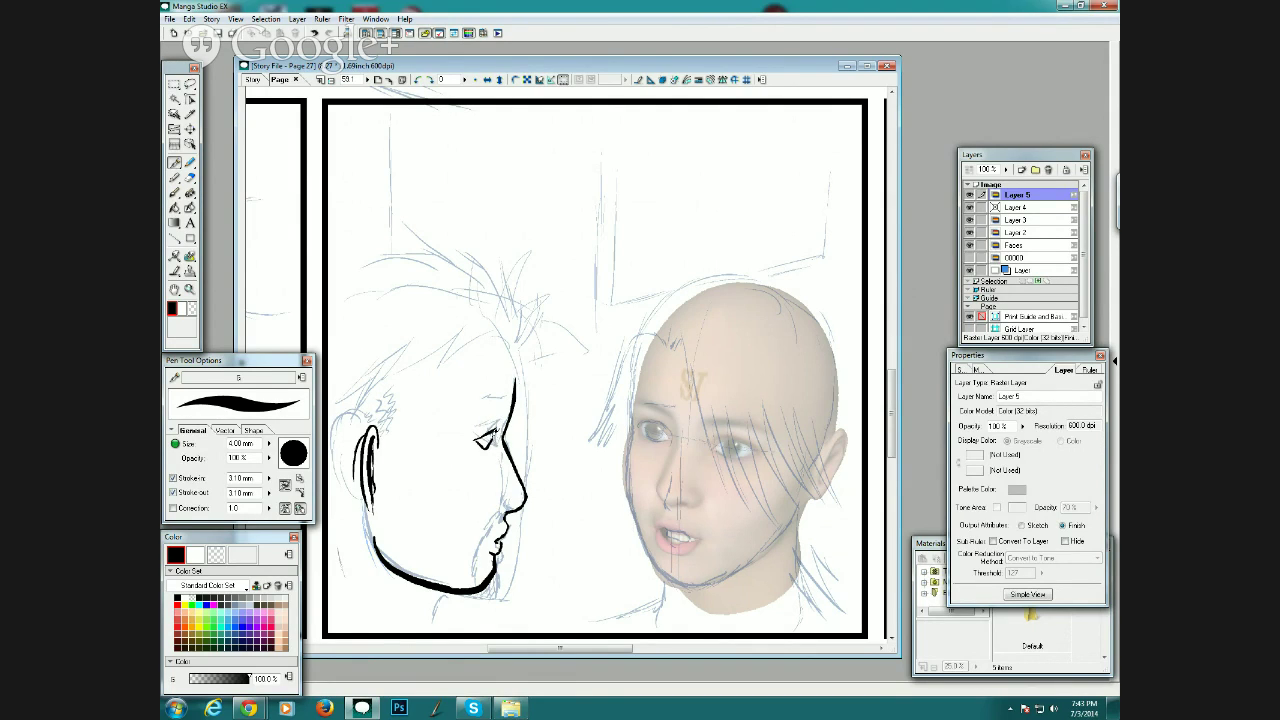
mouse_move(488, 444)
left_mouse_down()
mouse_move(490, 403)
mouse_move(506, 400)
mouse_move(495, 405)
left_mouse_up()
mouse_move(503, 510)
left_mouse_down()
mouse_move(507, 522)
mouse_move(482, 536)
mouse_move(474, 576)
mouse_move(486, 572)
mouse_move(458, 585)
mouse_move(484, 593)
mouse_move(496, 560)
left_mouse_up()
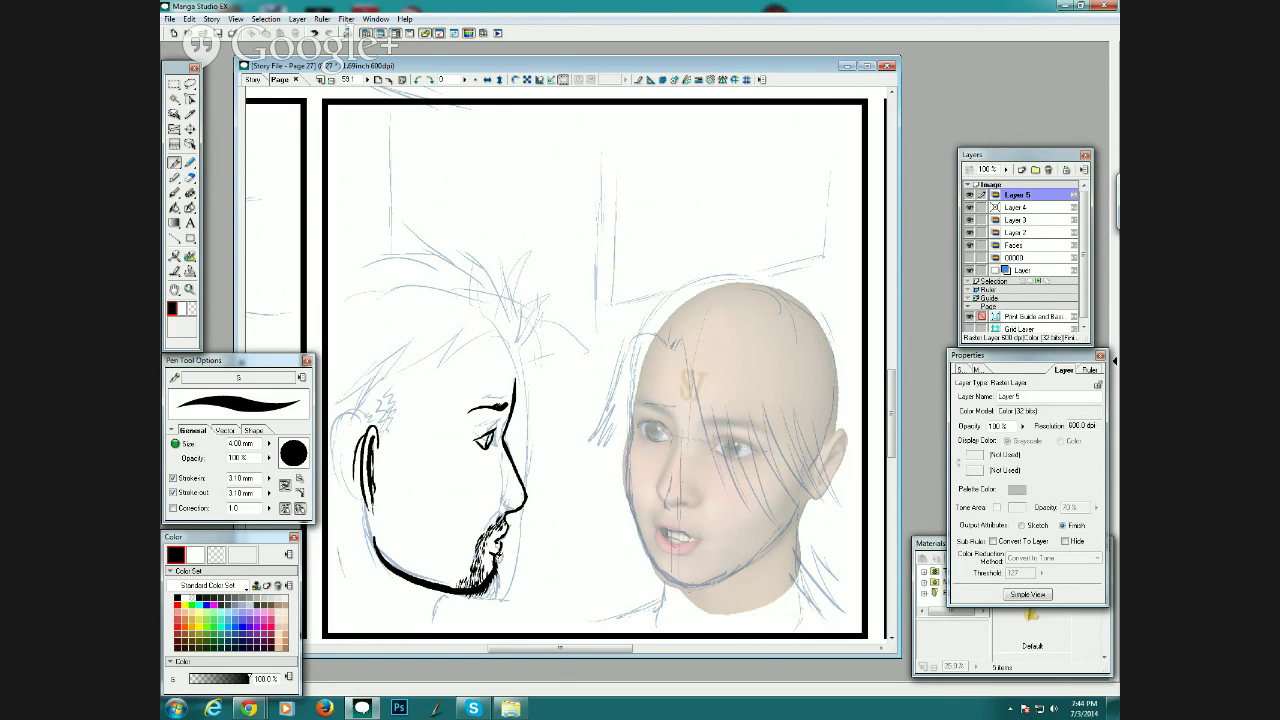
Remove the man's ear strokes, redraw the ear slightly farther back with its inner folds, and ink his throat line.
key("ctrl+z")
key("ctrl+z")
key("ctrl+z")
key("ctrl+z")
key("ctrl+z")
key("ctrl+z")
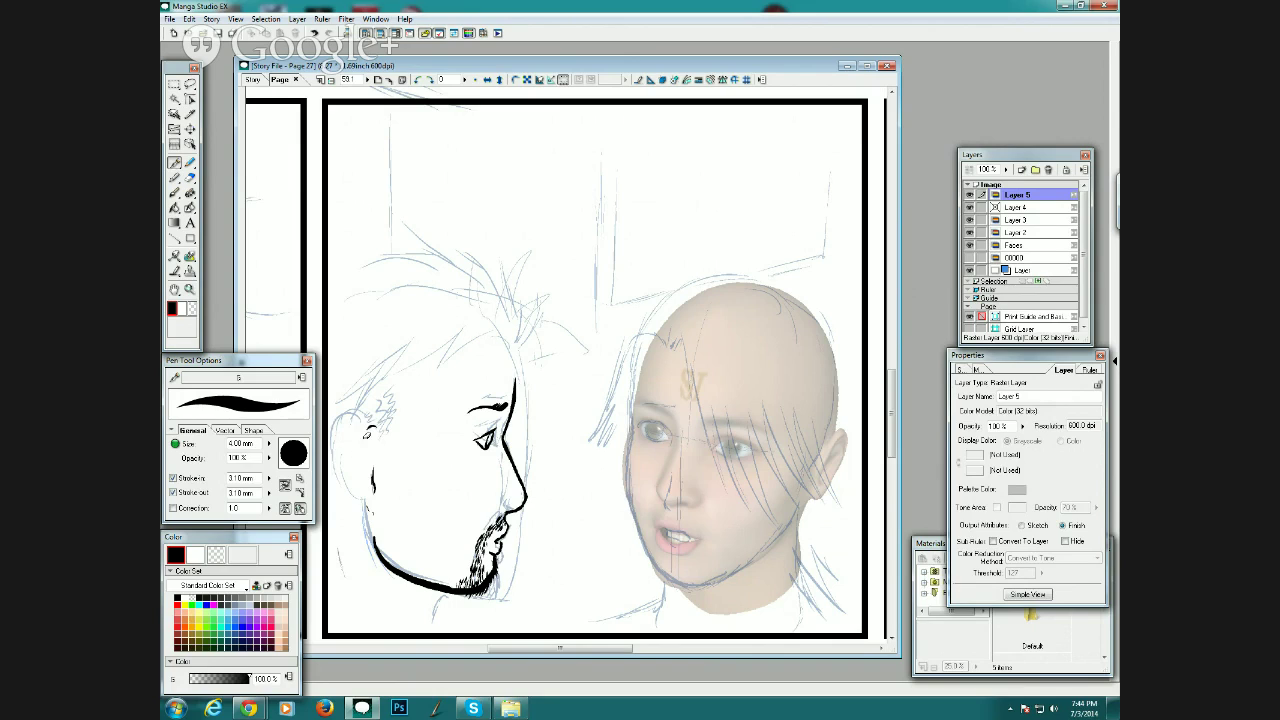
key("ctrl+z")
mouse_move(370, 436)
left_mouse_down()
mouse_move(345, 462)
mouse_move(360, 520)
mouse_move(352, 454)
mouse_move(362, 500)
mouse_move(369, 434)
mouse_move(343, 472)
left_mouse_up()
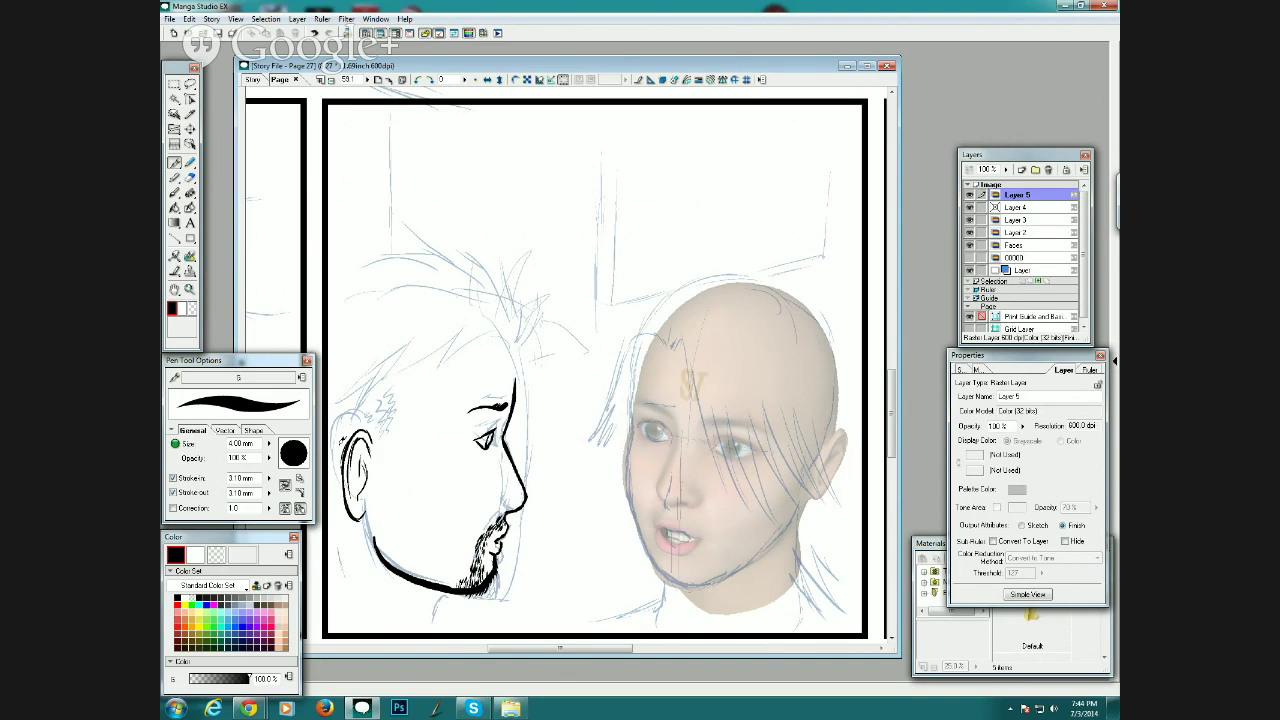
left_click_drag(446, 588, 411, 632)
Ink the man's hair behind the ear and a hatched hairline from his temple up toward the forehead.
mouse_move(490, 650)
left_mouse_down()
mouse_move(390, 652)
mouse_move(484, 650)
left_mouse_up()
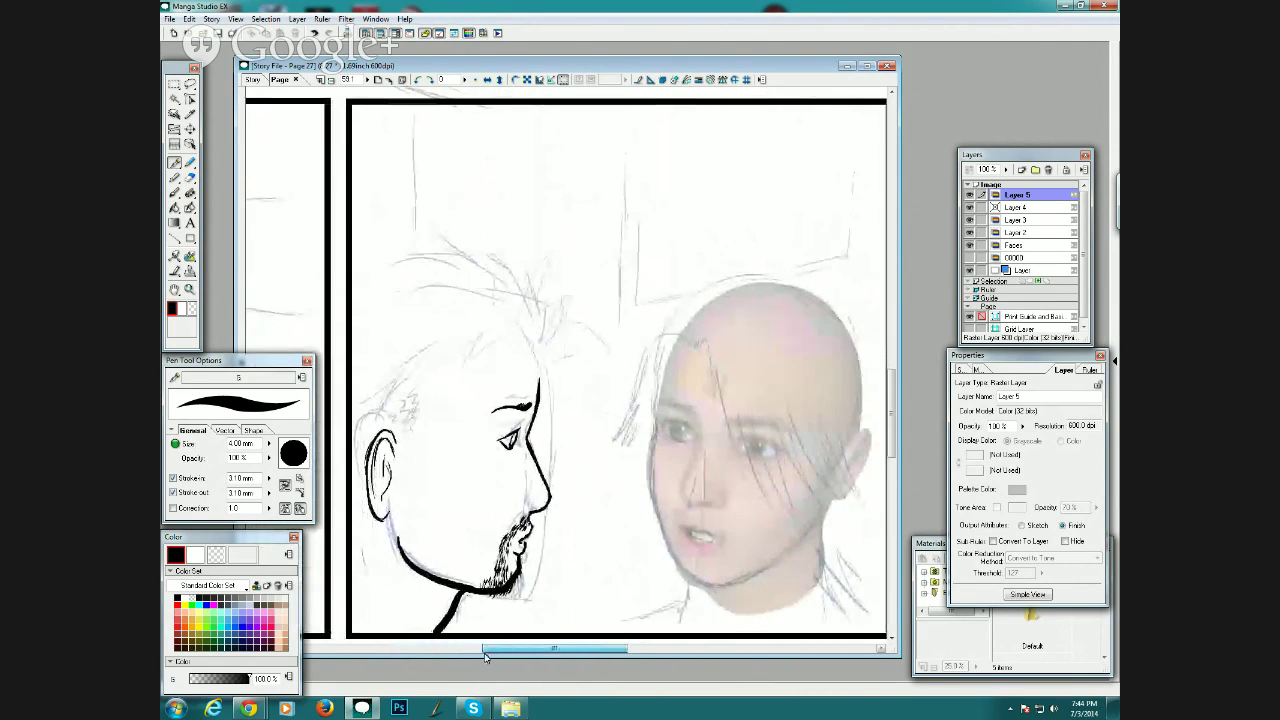
mouse_move(406, 406)
left_mouse_down()
mouse_move(366, 446)
mouse_move(354, 544)
mouse_move(354, 530)
left_mouse_up()
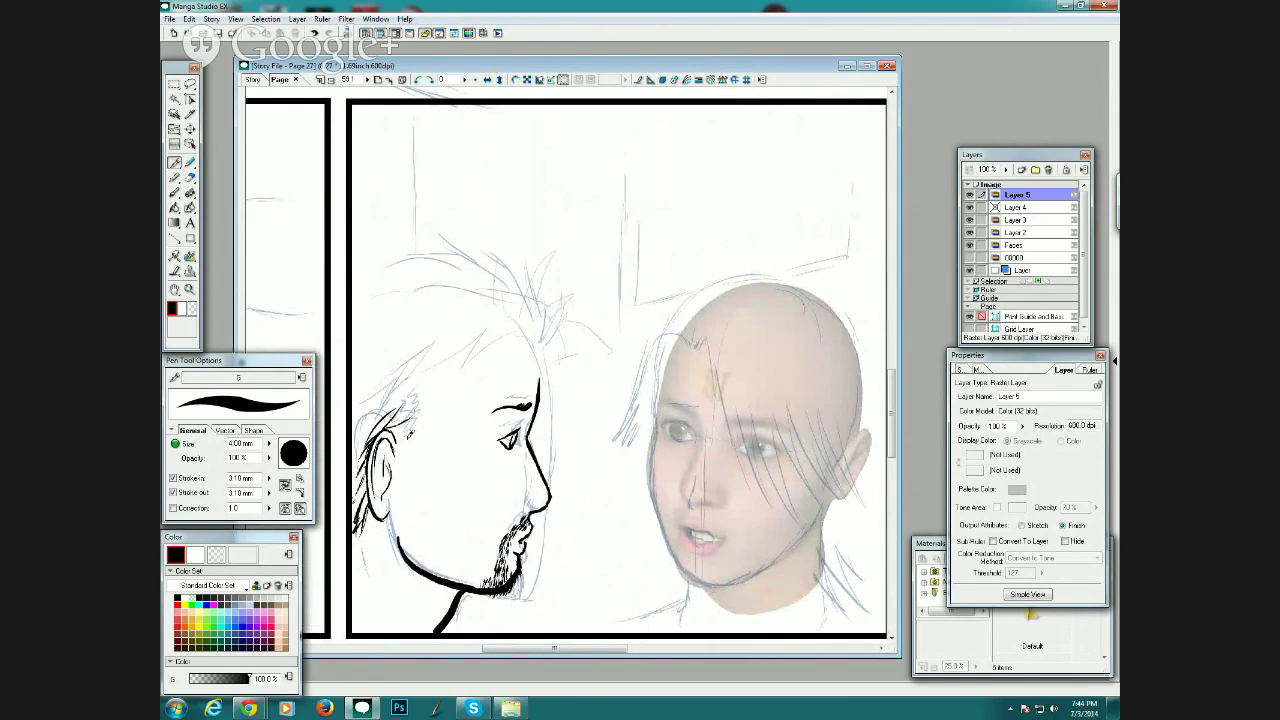
mouse_move(416, 424)
left_mouse_down()
mouse_move(398, 432)
mouse_move(402, 454)
mouse_move(428, 400)
mouse_move(402, 400)
left_mouse_up()
mouse_move(454, 366)
left_mouse_down()
mouse_move(442, 388)
mouse_move(426, 386)
mouse_move(444, 380)
left_mouse_up()
mouse_move(468, 358)
left_mouse_down()
mouse_move(448, 374)
mouse_move(466, 350)
left_mouse_up()
left_click_drag(488, 330, 468, 344)
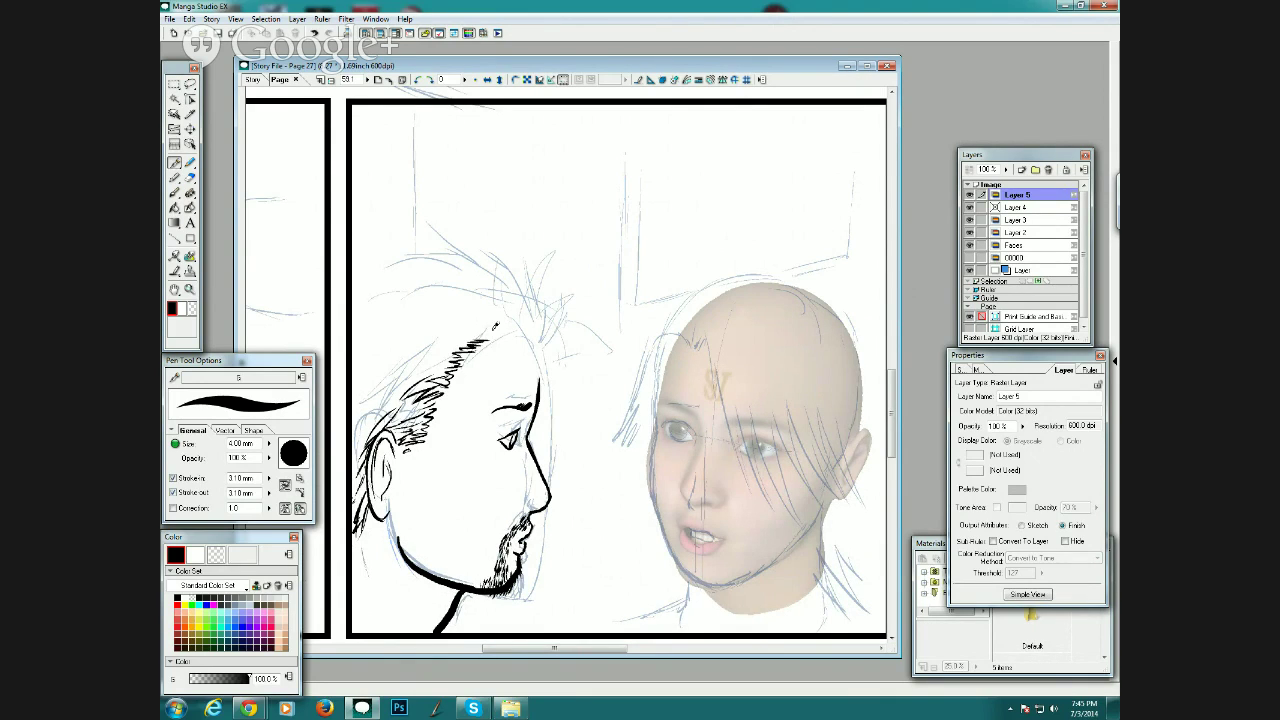
Undo the topmost hairline strokes, extend the man's forehead line upward and ink the upper hairline toward it.
key("ctrl+z")
key("ctrl+z")
key("ctrl+z")
left_click_drag(540, 388, 534, 334)
mouse_move(418, 356)
left_mouse_down()
mouse_move(488, 329)
mouse_move(498, 326)
left_mouse_up()
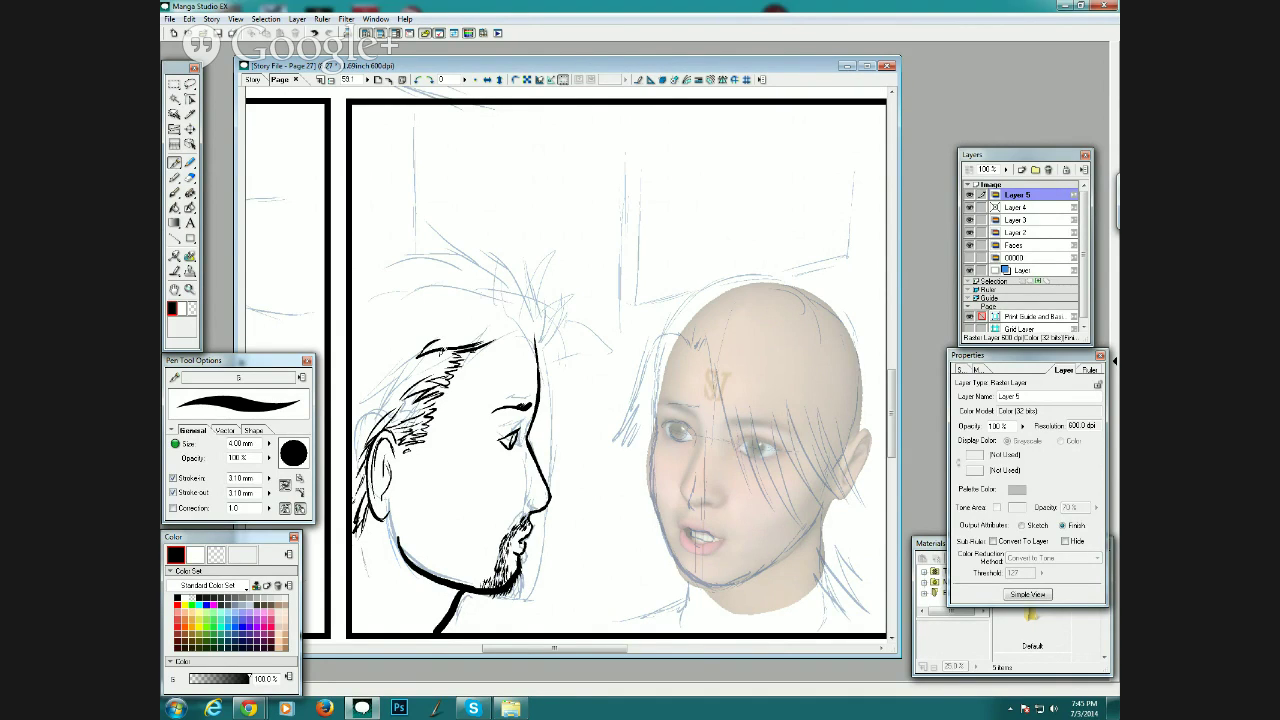
Ink swept-back strands on the side of the man's head and the spiky tufts above his forehead.
mouse_move(432, 359)
left_mouse_down()
mouse_move(384, 387)
mouse_move(391, 373)
mouse_move(358, 430)
left_mouse_up()
left_click_drag(407, 339, 372, 338)
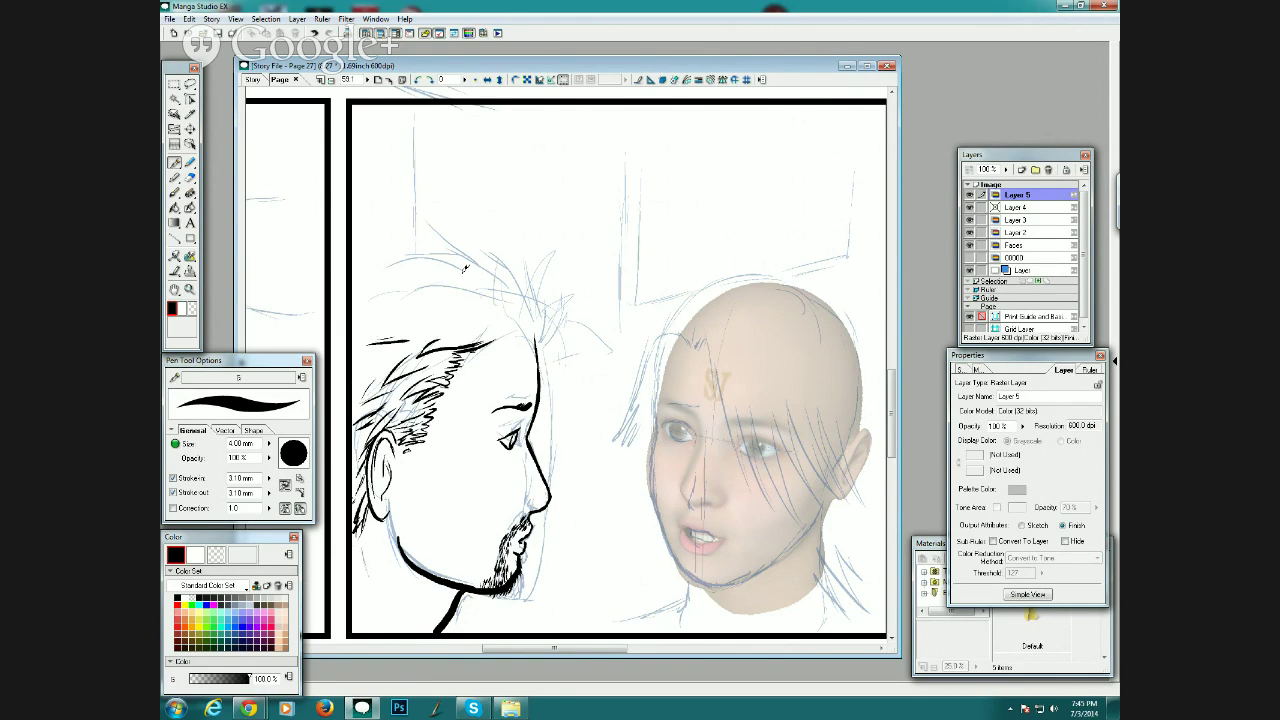
mouse_move(480, 344)
left_mouse_down()
mouse_move(539, 330)
mouse_move(540, 290)
mouse_move(518, 253)
mouse_move(519, 276)
mouse_move(484, 256)
left_mouse_up()
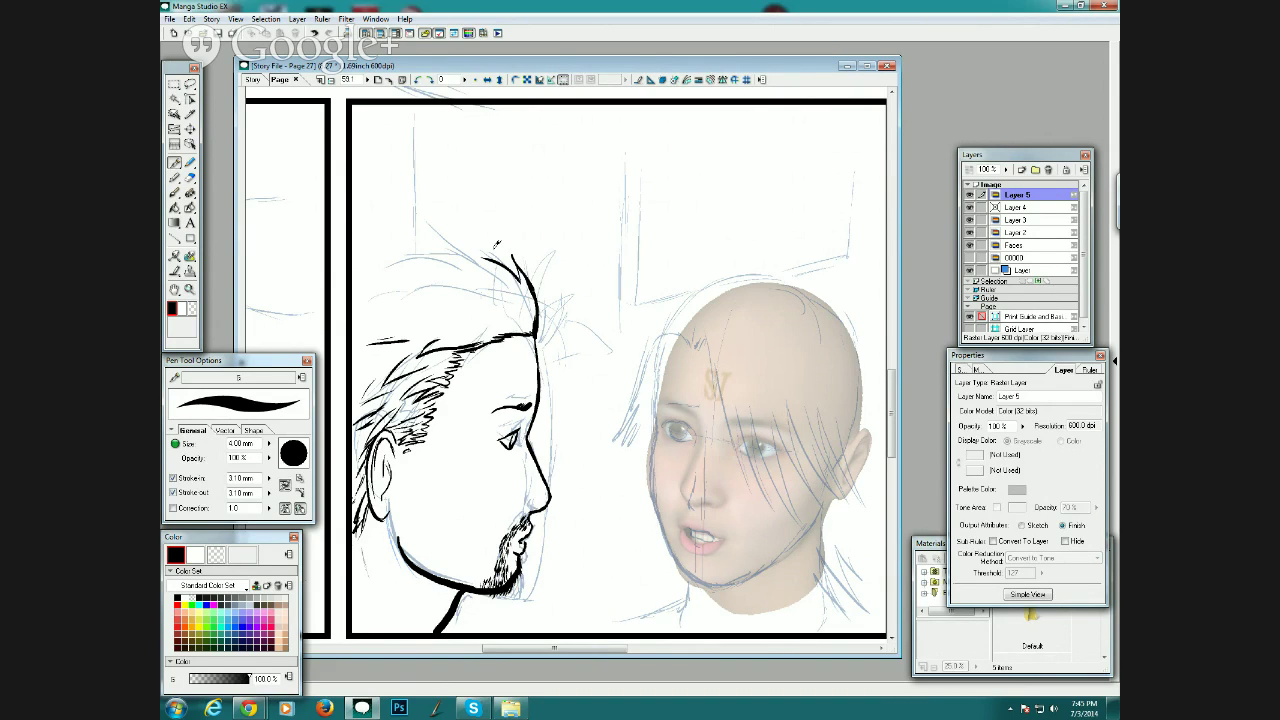
left_click_drag(508, 314, 482, 275)
mouse_move(484, 276)
left_mouse_down()
mouse_move(516, 312)
mouse_move(462, 283)
mouse_move(428, 292)
left_mouse_up()
mouse_move(432, 290)
left_mouse_down()
mouse_move(472, 310)
mouse_move(390, 304)
left_mouse_up()
mouse_move(392, 308)
left_mouse_down()
mouse_move(444, 326)
mouse_move(462, 318)
left_mouse_up()
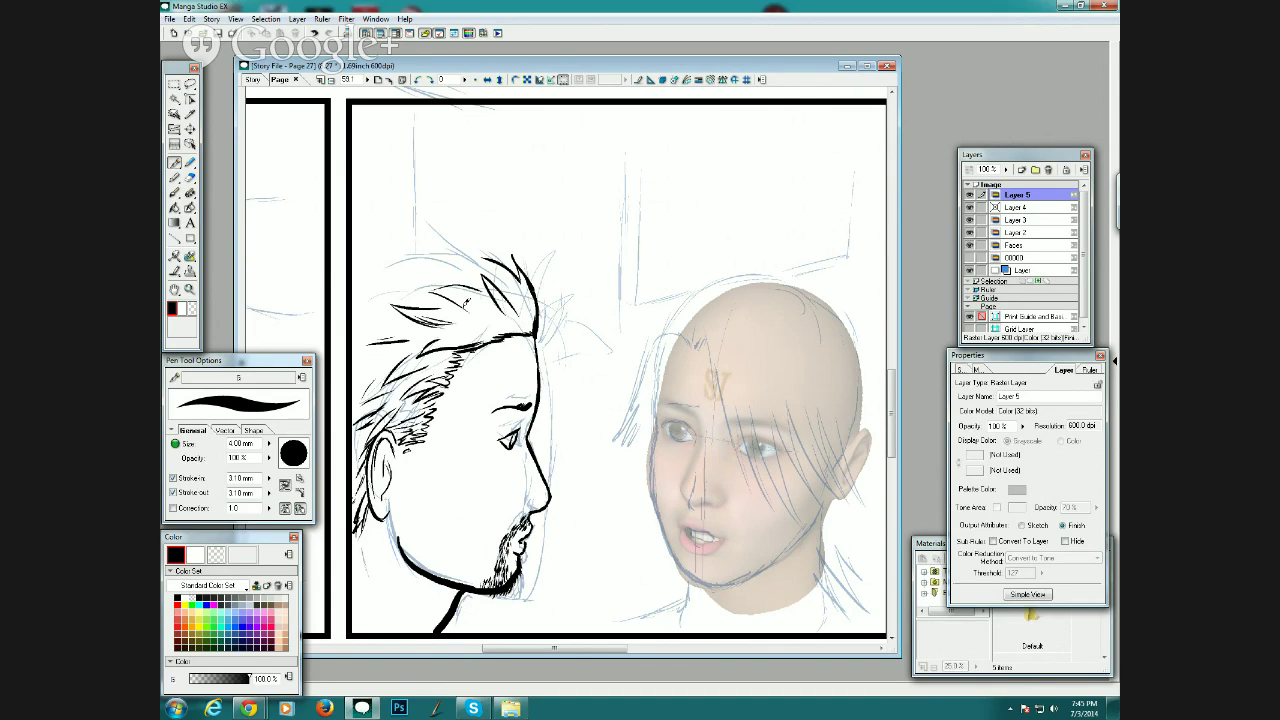
Ink the spiky outer contour and back strands of the man's hair, and darken his eye.
mouse_move(491, 258)
left_mouse_down()
mouse_move(452, 234)
mouse_move(408, 241)
mouse_move(436, 256)
mouse_move(354, 257)
mouse_move(374, 257)
left_mouse_up()
mouse_move(374, 258)
left_mouse_down()
mouse_move(408, 287)
mouse_move(360, 303)
mouse_move(408, 288)
mouse_move(444, 300)
mouse_move(488, 250)
mouse_move(474, 232)
left_mouse_up()
left_click_drag(396, 316, 362, 312)
left_click_drag(394, 354, 366, 338)
left_click_drag(386, 378, 352, 346)
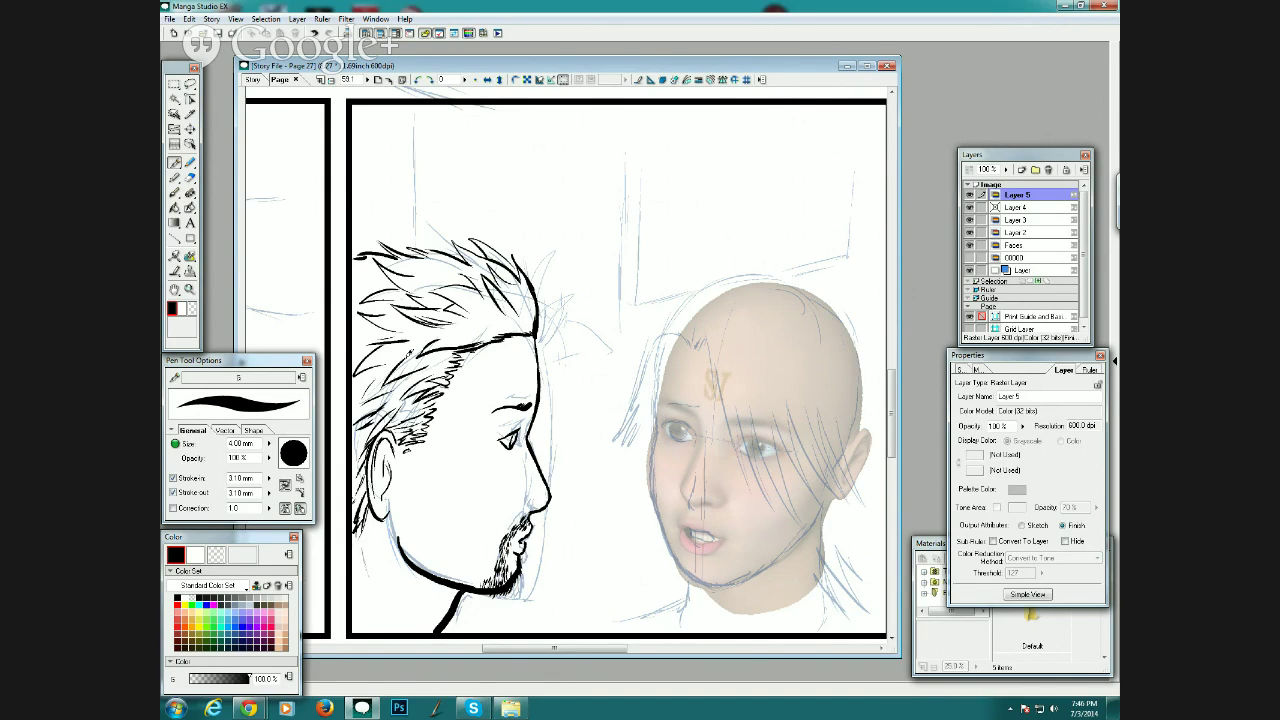
left_click_drag(507, 429, 521, 418)
Ink the woman's fringe from the parting, sweeping dense tapered strands across her covered eye to the ear.
left_click_drag(520, 648, 567, 651)
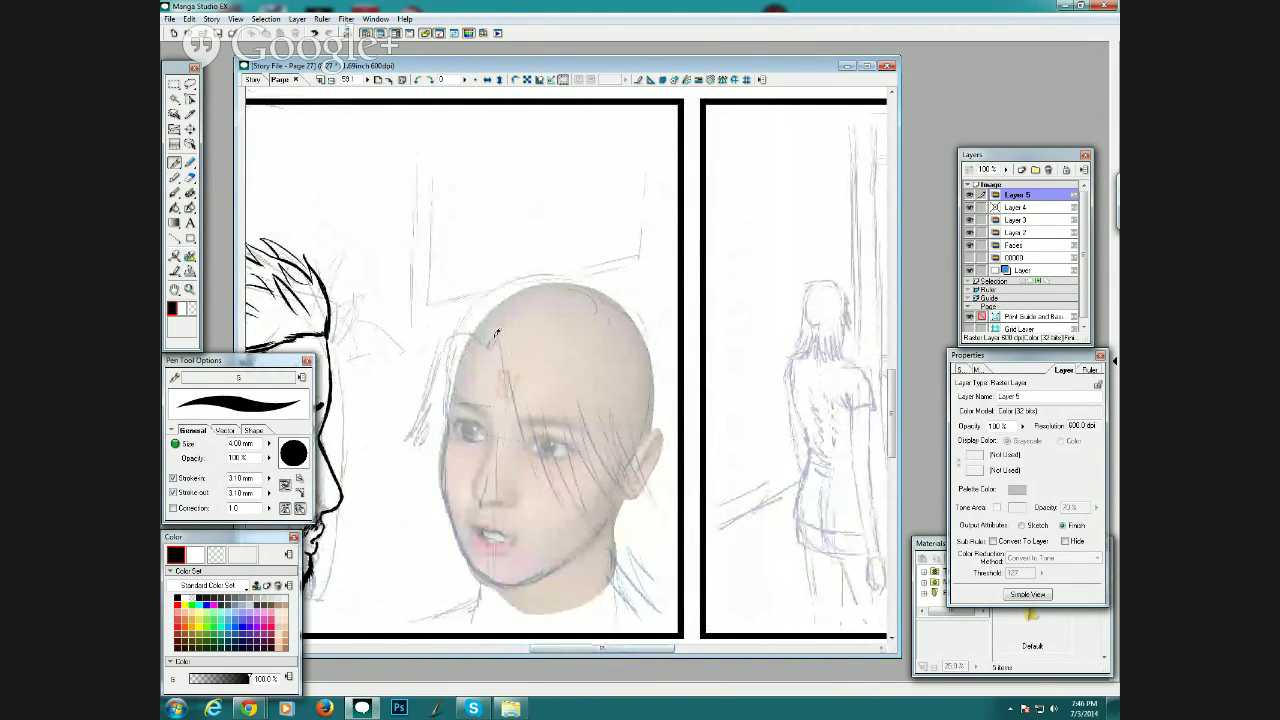
mouse_move(489, 347)
left_mouse_down()
mouse_move(506, 345)
mouse_move(535, 470)
left_mouse_up()
left_click_drag(520, 400, 552, 484)
mouse_move(532, 424)
left_mouse_down()
mouse_move(544, 452)
mouse_move(587, 506)
mouse_move(551, 425)
mouse_move(564, 478)
left_mouse_up()
left_click_drag(553, 444, 585, 506)
left_click_drag(557, 416, 573, 458)
left_click_drag(563, 448, 591, 498)
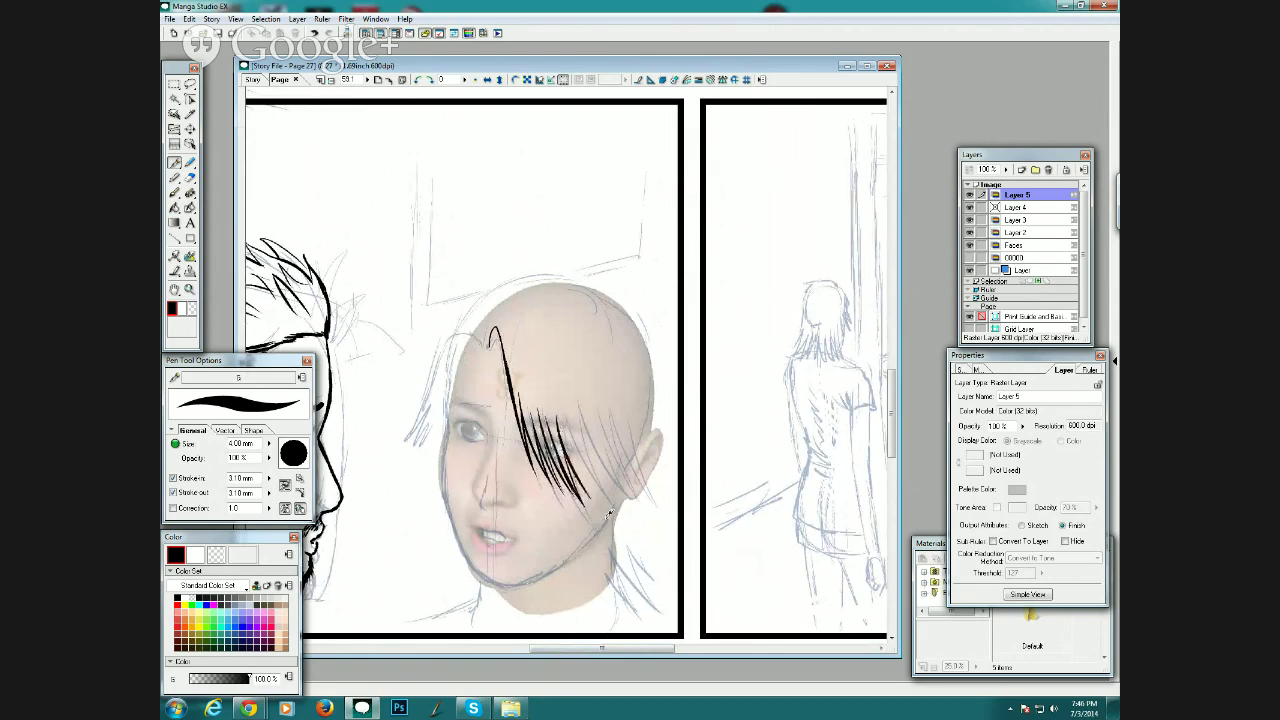
left_click_drag(563, 418, 597, 506)
left_click_drag(560, 414, 606, 498)
left_click_drag(581, 448, 595, 482)
mouse_move(578, 424)
left_mouse_down()
mouse_move(617, 514)
mouse_move(588, 422)
mouse_move(632, 509)
mouse_move(597, 438)
mouse_move(641, 502)
mouse_move(603, 419)
mouse_move(650, 500)
left_mouse_up()
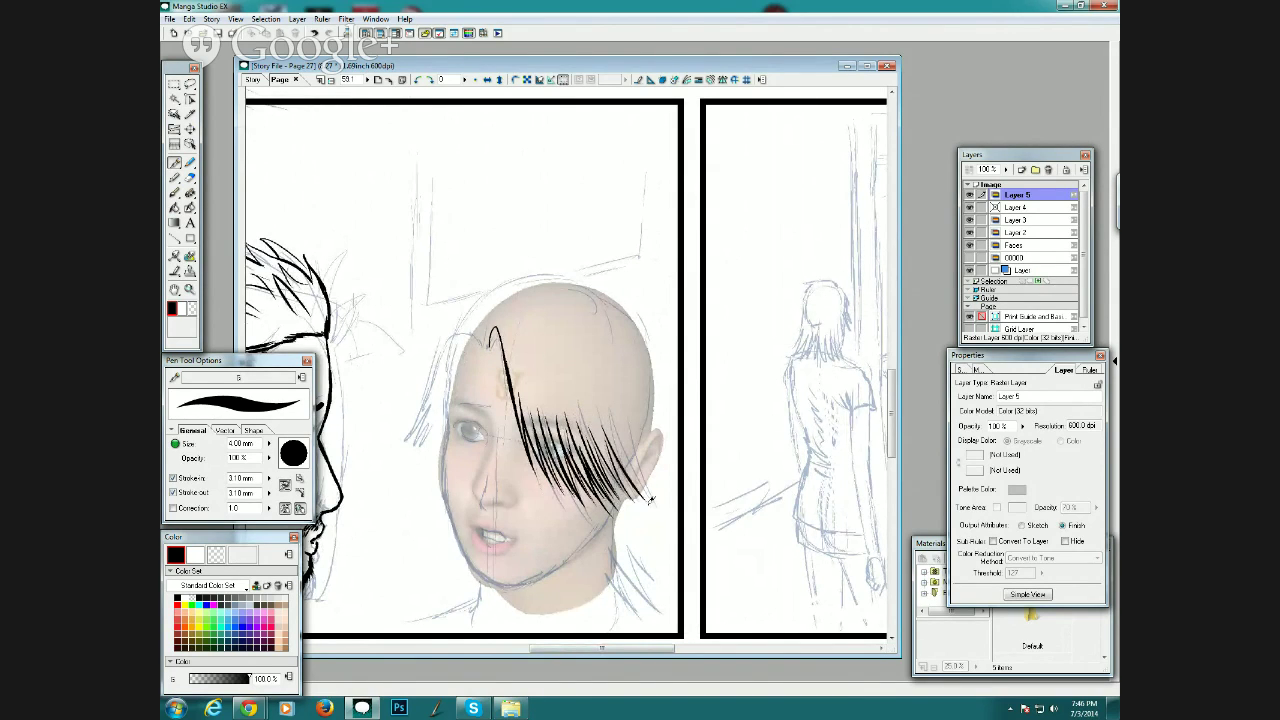
left_click_drag(606, 460, 652, 520)
mouse_move(608, 436)
left_mouse_down()
mouse_move(648, 510)
mouse_move(660, 506)
left_mouse_up()
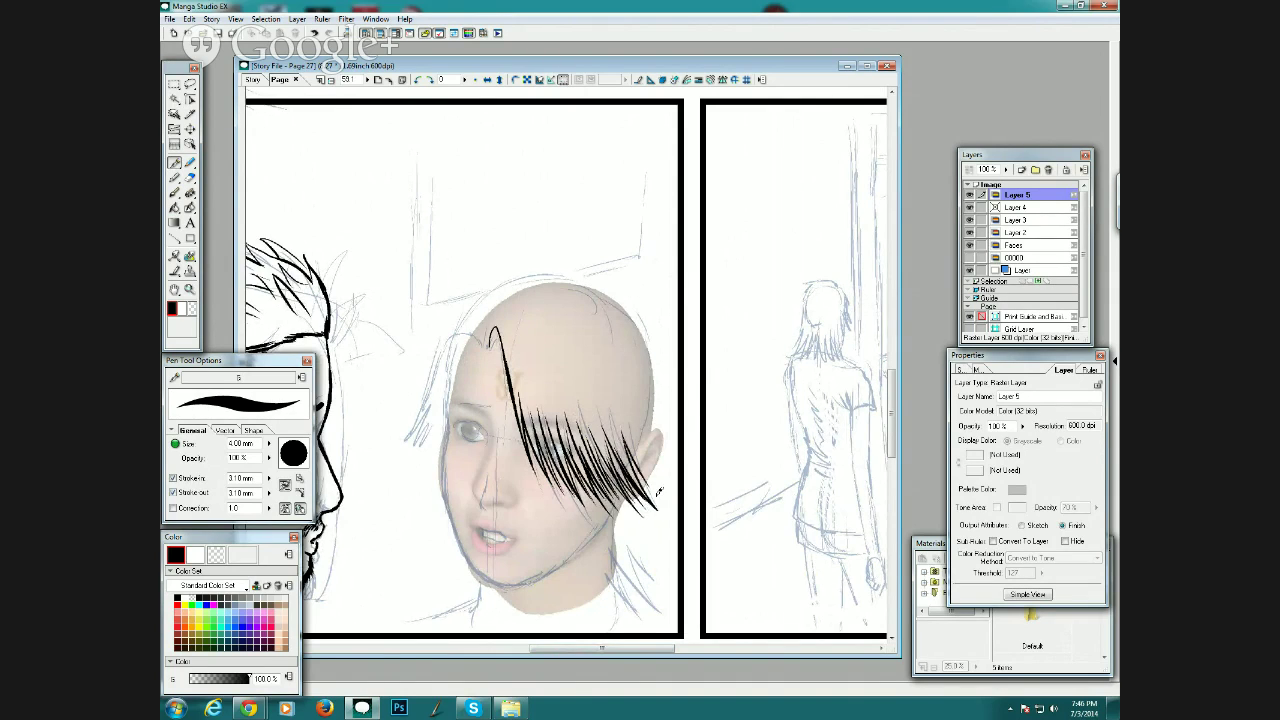
mouse_move(628, 416)
left_mouse_down()
mouse_move(668, 487)
mouse_move(643, 467)
mouse_move(656, 508)
left_mouse_up()
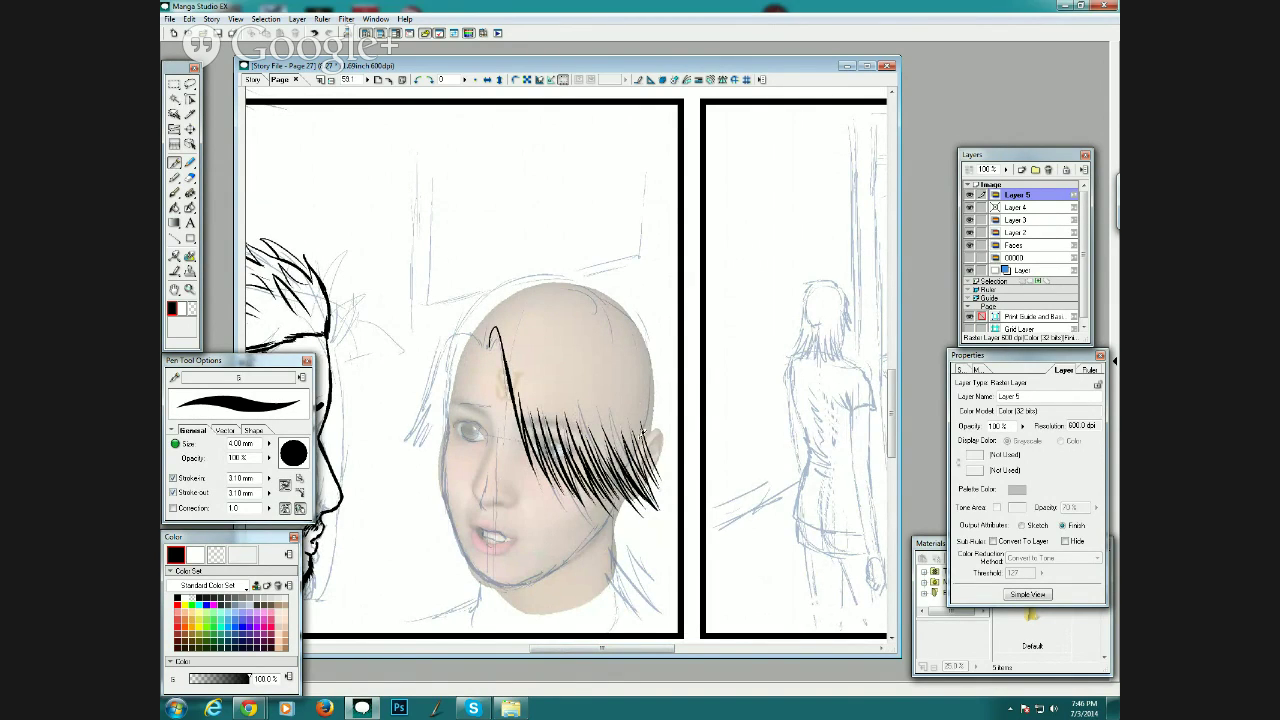
mouse_move(644, 454)
left_mouse_down()
mouse_move(676, 508)
mouse_move(668, 520)
mouse_move(672, 488)
left_mouse_up()
mouse_move(658, 412)
left_mouse_down()
mouse_move(674, 484)
mouse_move(672, 454)
left_mouse_up()
left_click_drag(660, 420, 674, 464)
left_click_drag(658, 390, 666, 420)
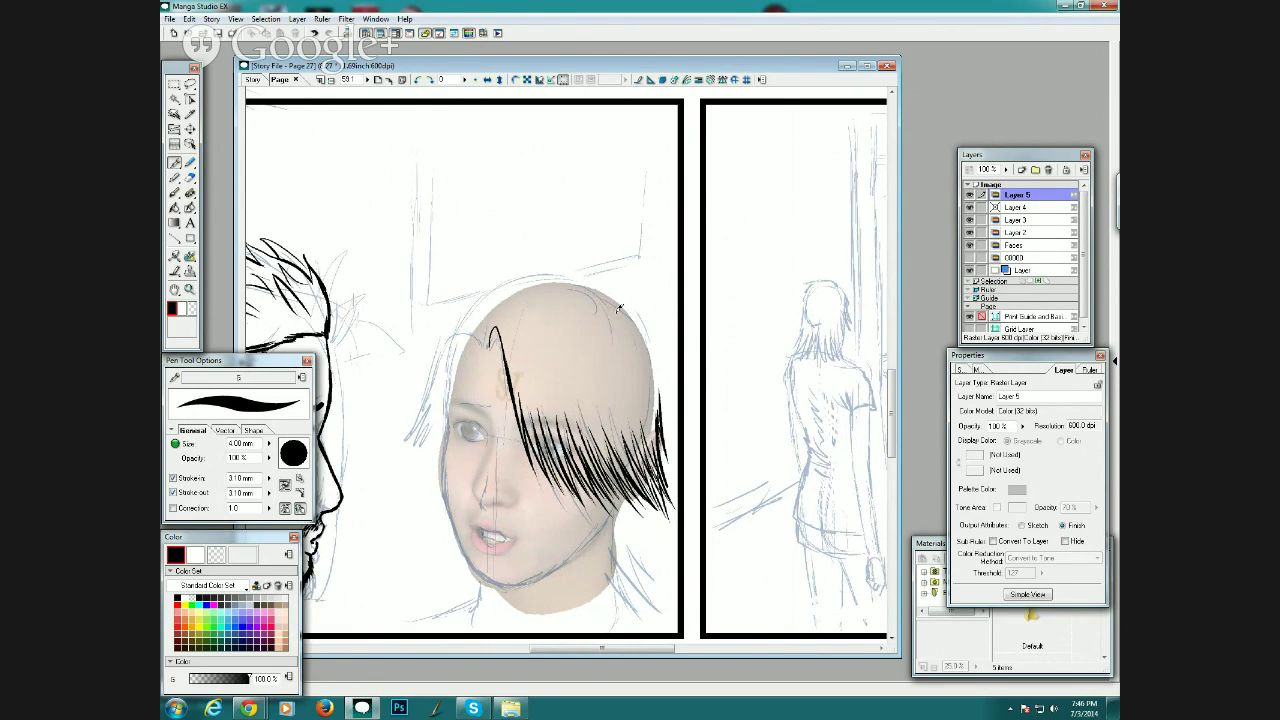
Ink the outer contour of the woman's hair over the crown and down both sides, and outline her face and jaw.
mouse_move(553, 272)
left_mouse_down()
mouse_move(645, 281)
mouse_move(676, 380)
left_mouse_up()
left_click_drag(650, 338, 666, 408)
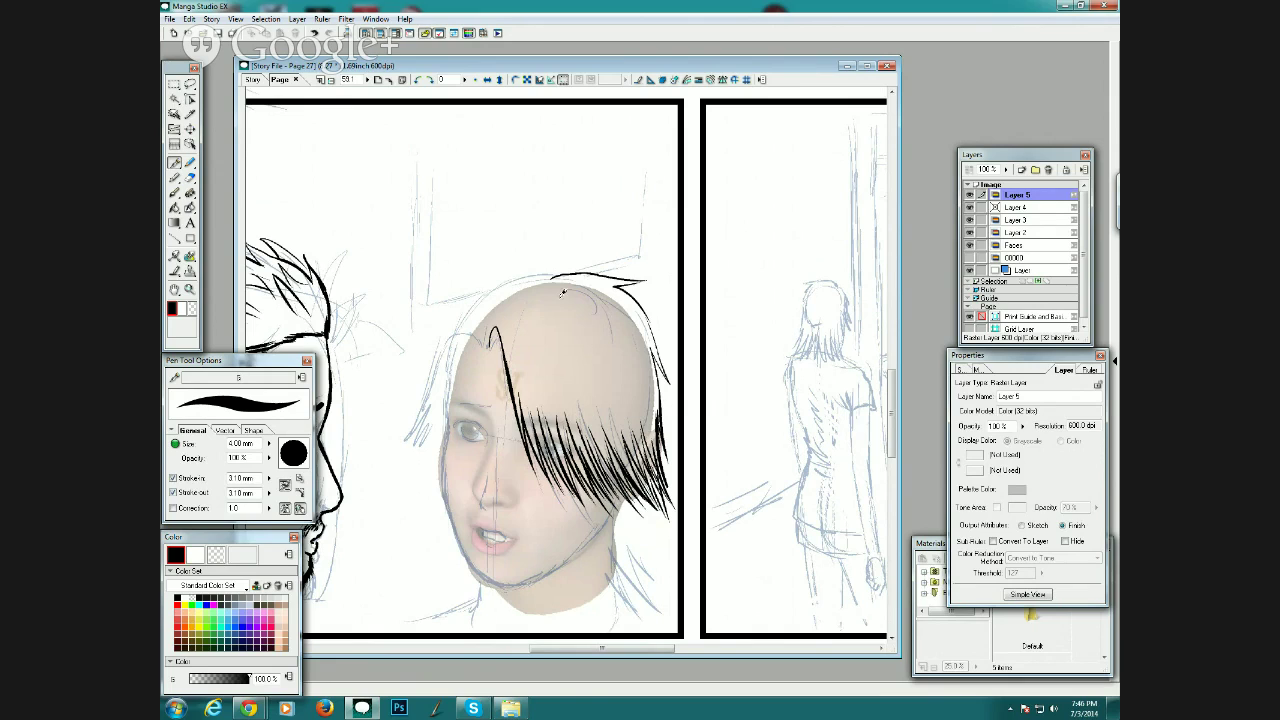
mouse_move(558, 270)
left_mouse_down()
mouse_move(510, 274)
mouse_move(452, 312)
mouse_move(418, 432)
mouse_move(438, 372)
left_mouse_up()
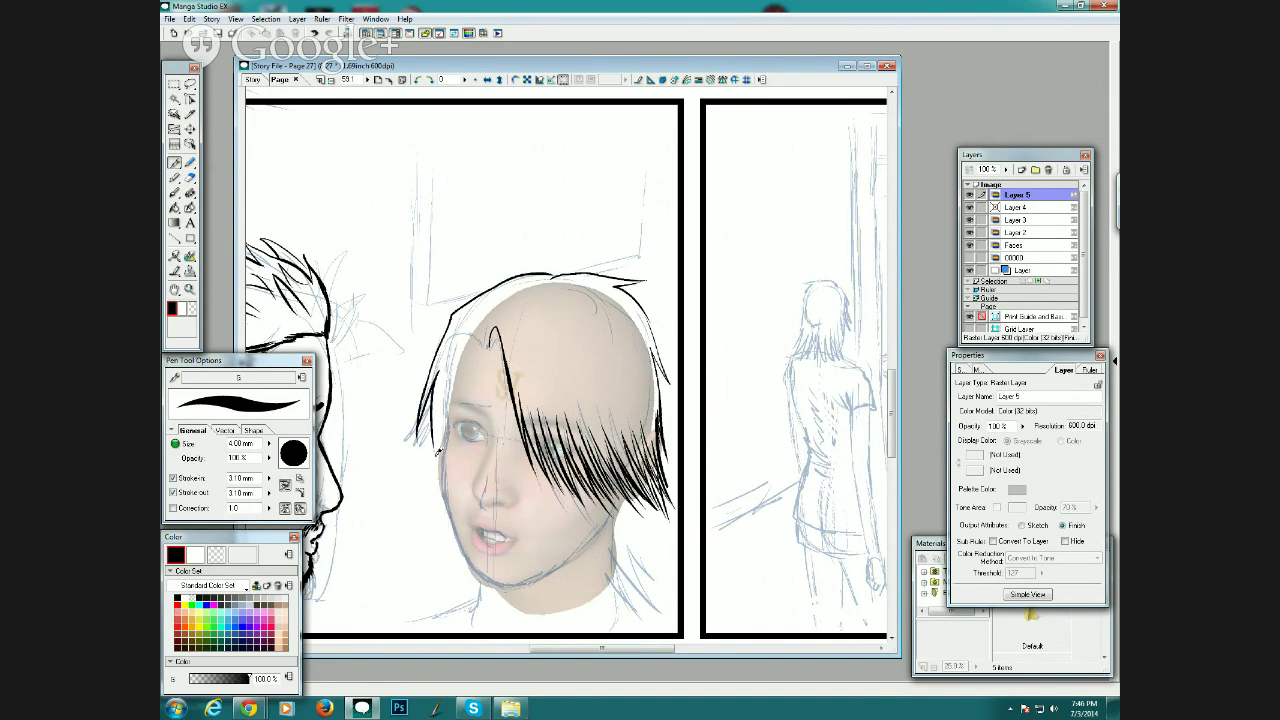
left_click_drag(434, 446, 446, 398)
mouse_move(489, 346)
left_mouse_down()
mouse_move(471, 327)
mouse_move(444, 362)
mouse_move(440, 376)
mouse_move(460, 365)
mouse_move(440, 475)
mouse_move(478, 578)
mouse_move(530, 587)
left_mouse_up()
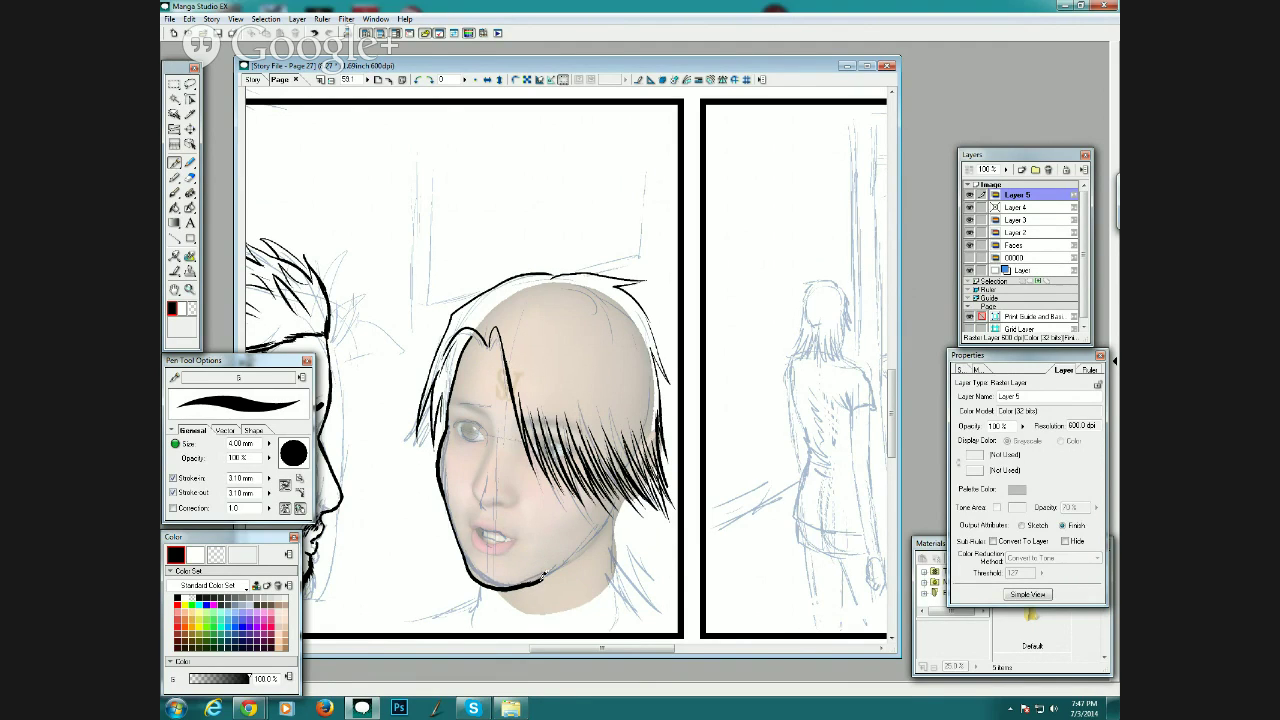
mouse_move(534, 582)
left_mouse_down()
mouse_move(615, 512)
mouse_move(617, 590)
left_mouse_up()
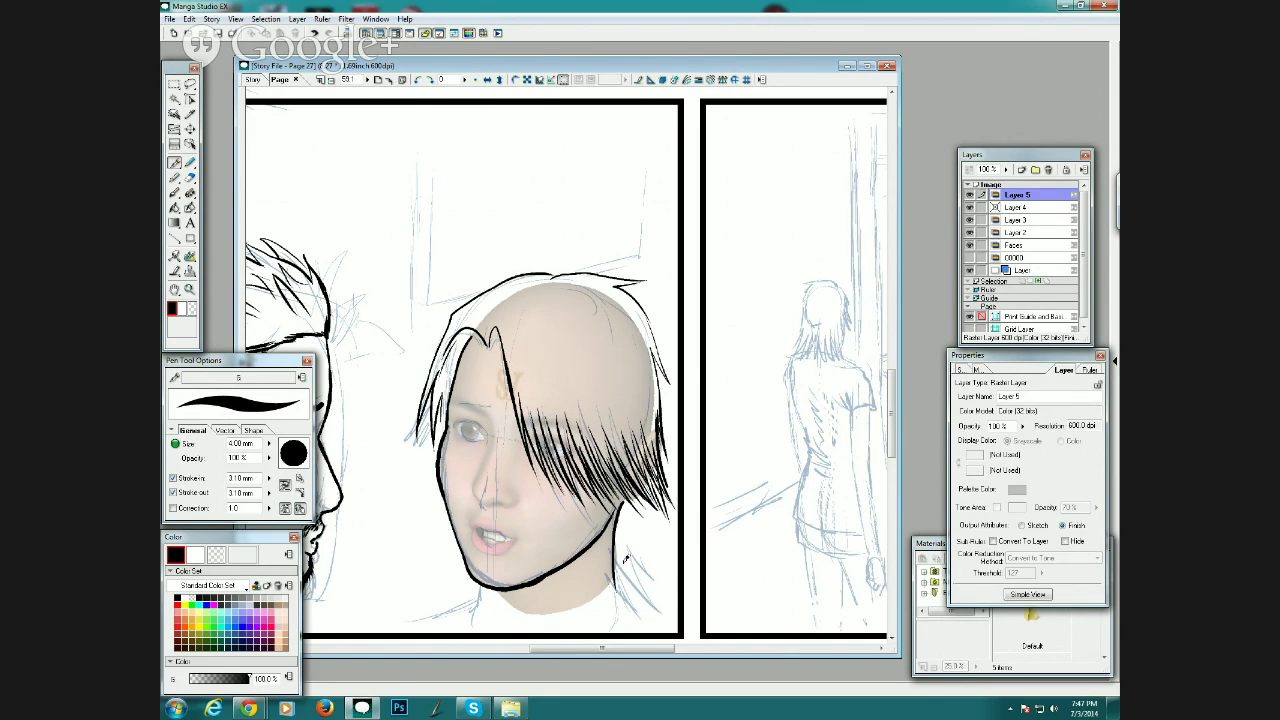
Ink the woman's hair falling behind her neck, and draw her neck and shoulder lines.
mouse_move(617, 564)
left_mouse_down()
mouse_move(632, 598)
mouse_move(675, 628)
left_mouse_up()
left_click_drag(636, 578, 658, 606)
mouse_move(630, 556)
left_mouse_down()
mouse_move(664, 604)
mouse_move(652, 590)
mouse_move(676, 588)
mouse_move(678, 566)
left_mouse_up()
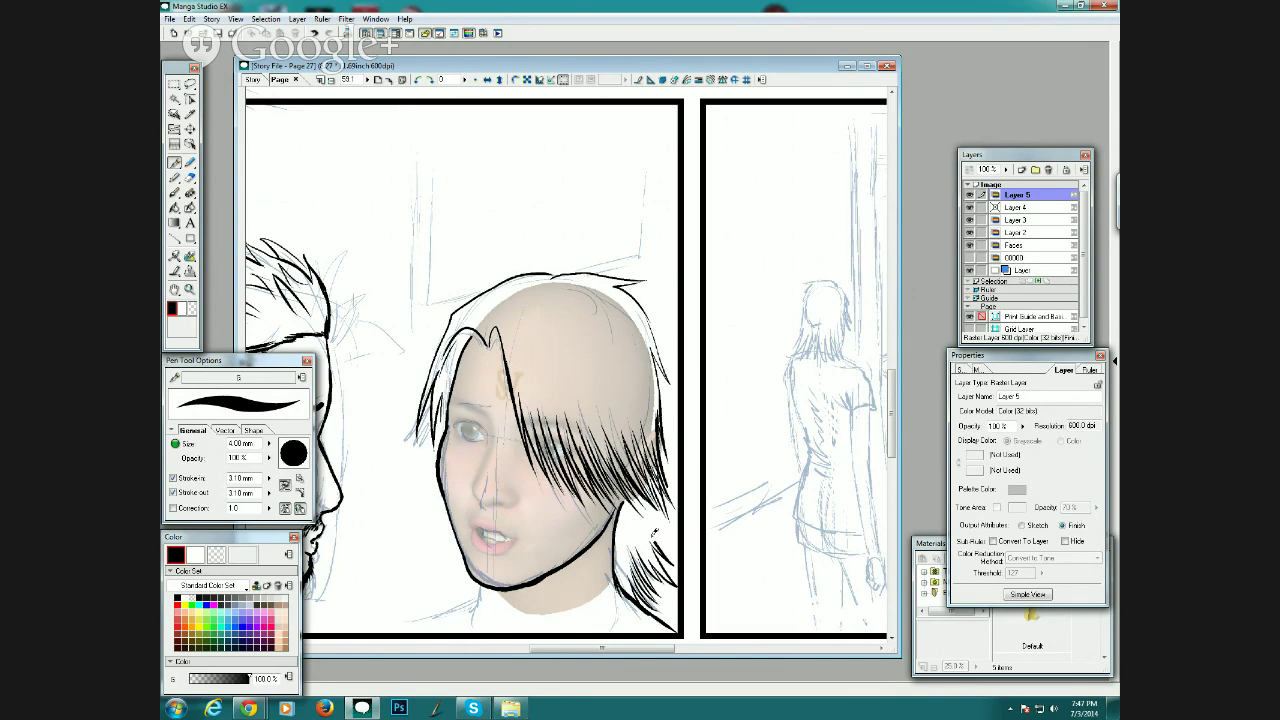
mouse_move(640, 514)
left_mouse_down()
mouse_move(658, 542)
mouse_move(638, 586)
left_mouse_up()
mouse_move(490, 582)
left_mouse_down()
mouse_move(416, 625)
mouse_move(486, 594)
left_mouse_up()
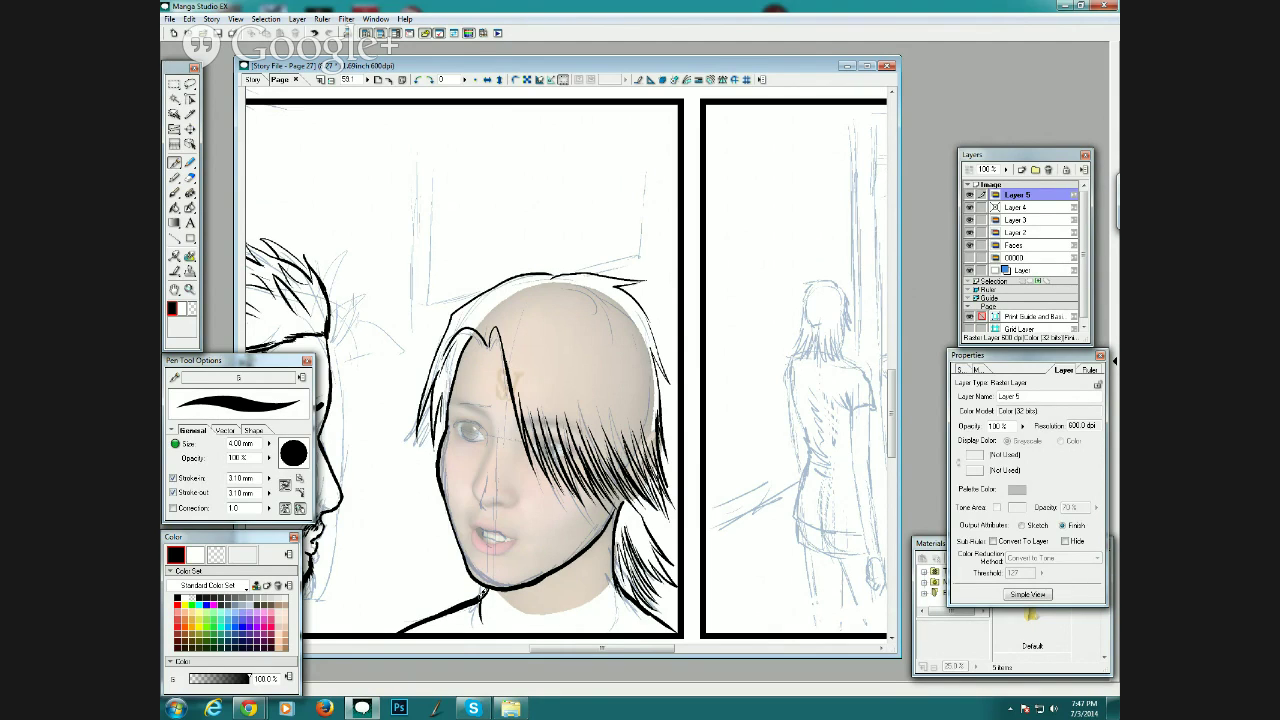
mouse_move(608, 632)
left_mouse_down()
mouse_move(626, 608)
mouse_move(620, 582)
left_mouse_up()
Add strands beside the woman's face and ink her visible eye, eyebrow, nose and open mouth.
left_click_drag(441, 388, 473, 334)
left_click_drag(445, 398, 459, 366)
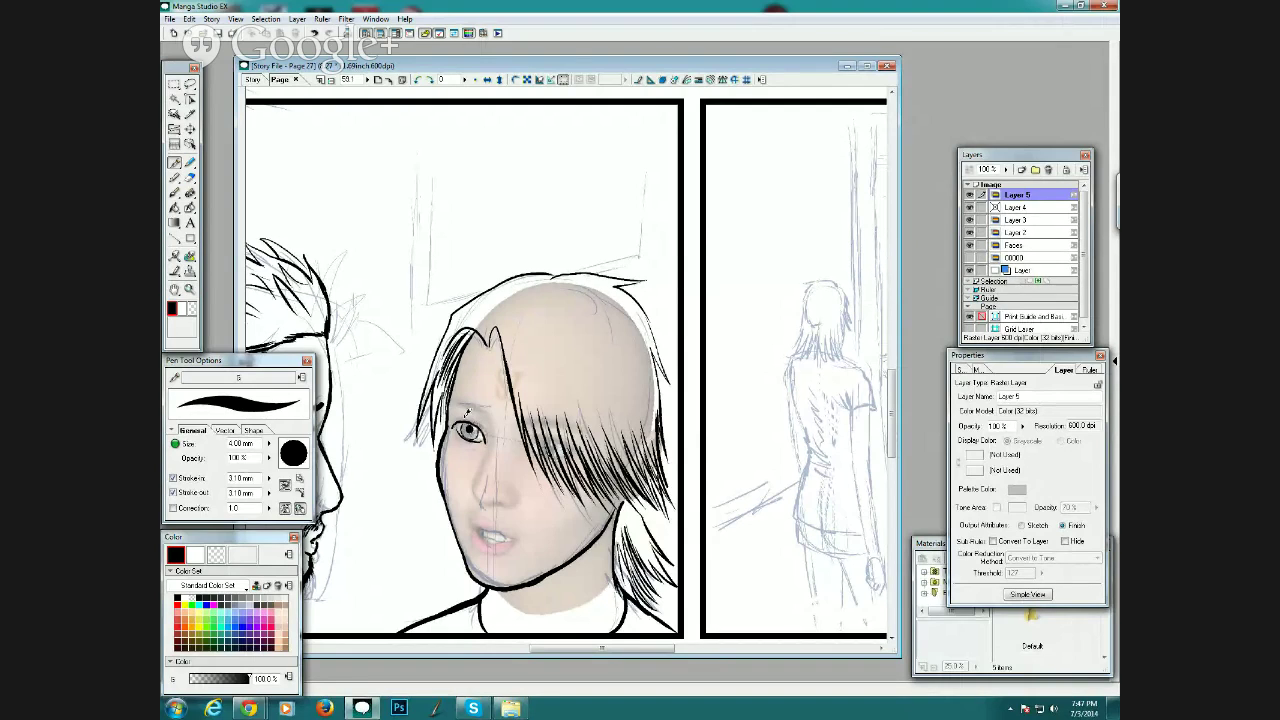
left_click_drag(461, 399, 490, 418)
left_click_drag(480, 490, 492, 434)
key("ctrl+z")
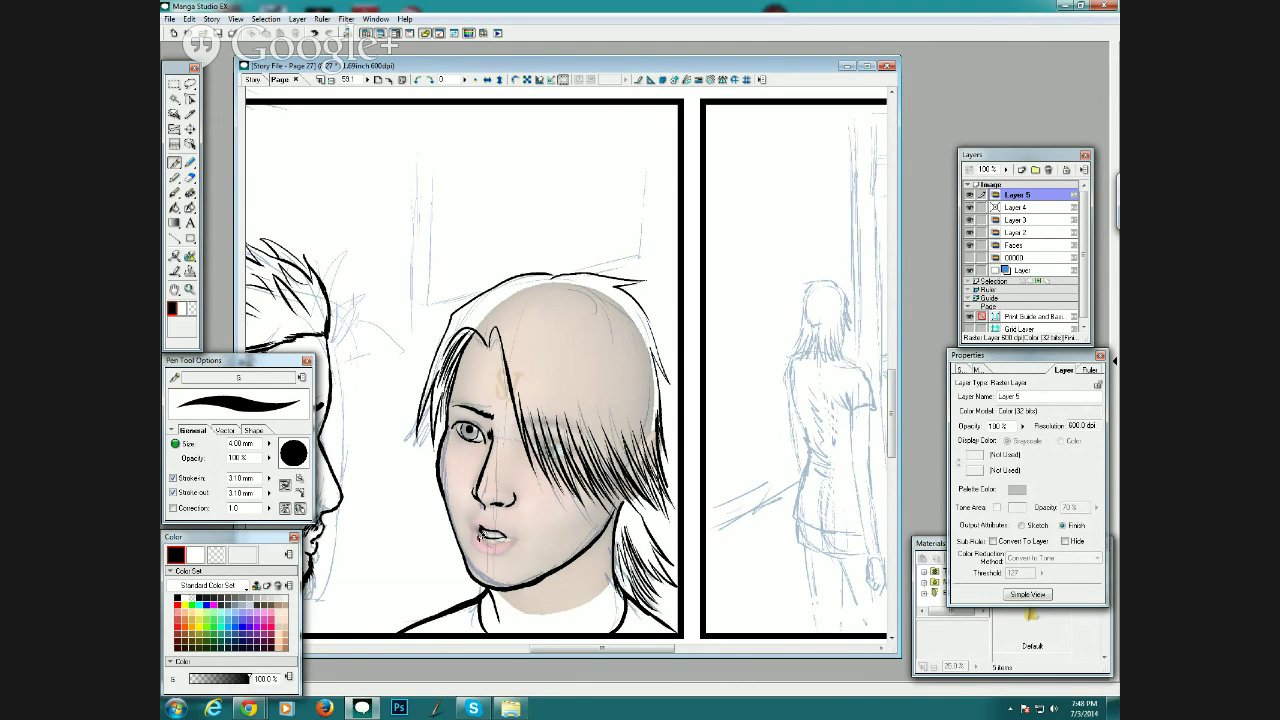
left_click_drag(482, 547, 502, 546)
left_click_drag(478, 501, 475, 510)
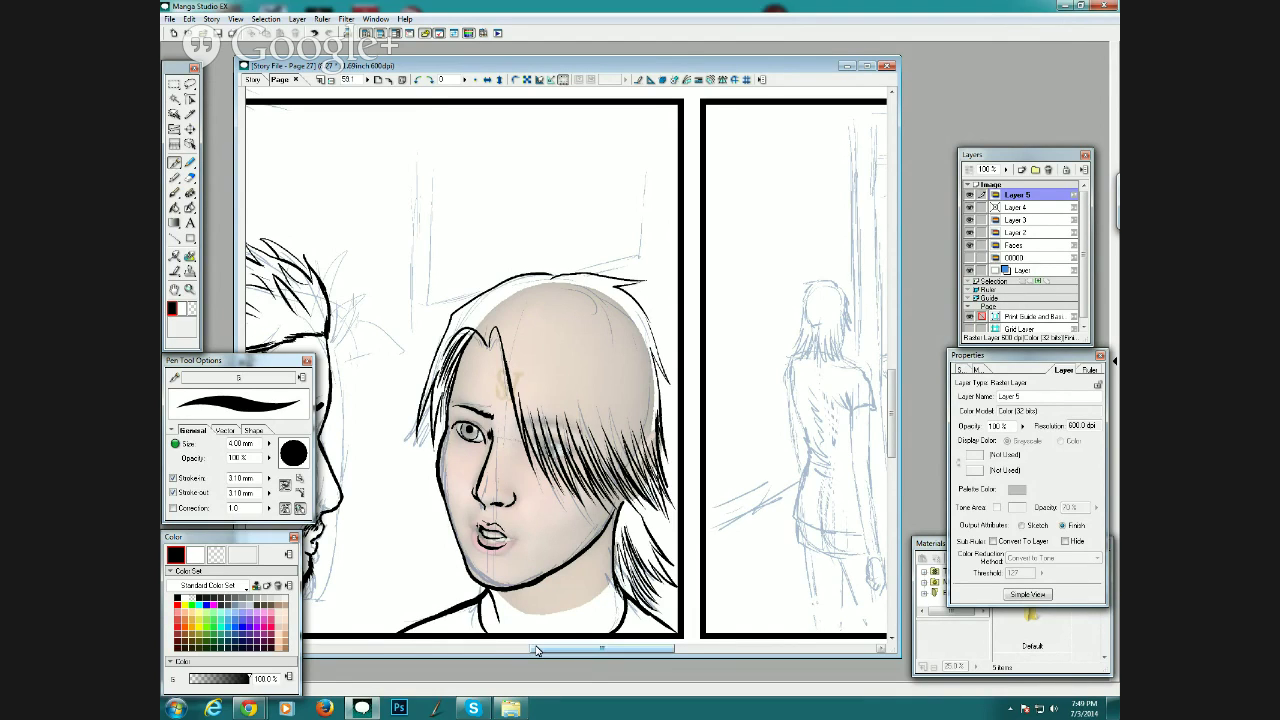
Add long thin strands to the upper part of the woman's fringe, blending into the dense ends.
left_click_drag(536, 650, 494, 650)
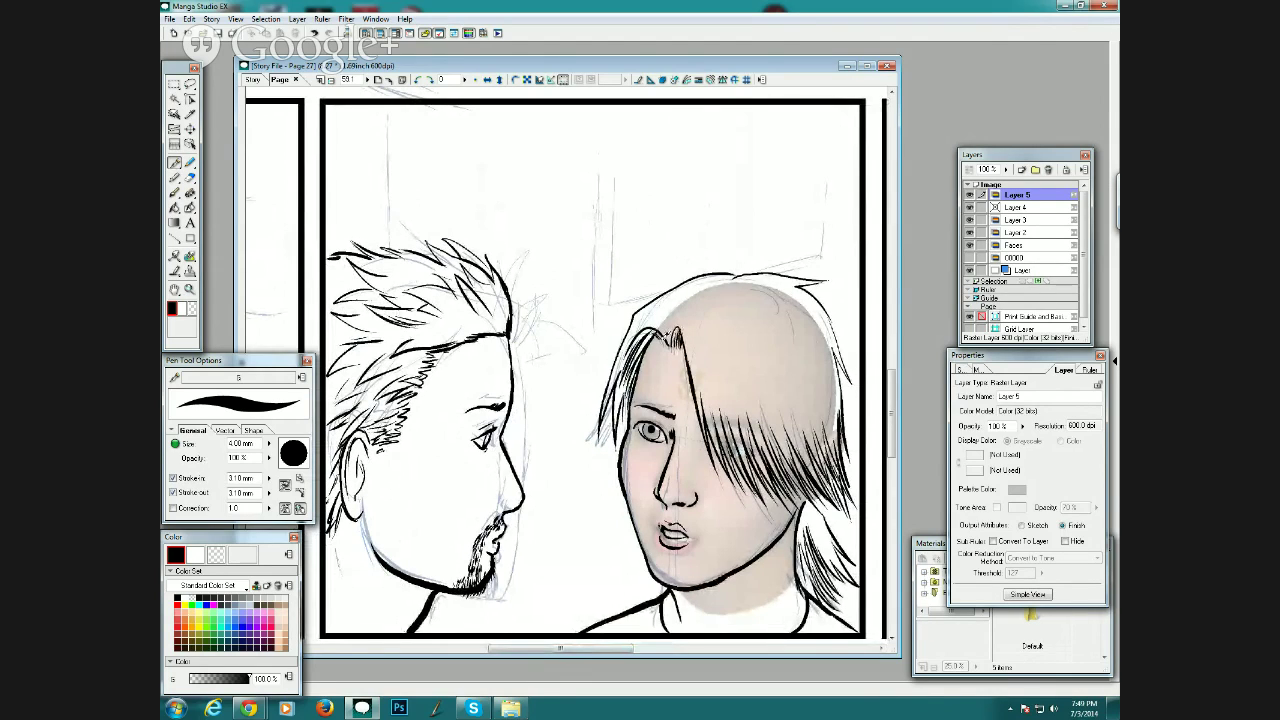
left_click_drag(702, 376, 740, 458)
mouse_move(720, 356)
left_mouse_down()
mouse_move(750, 466)
mouse_move(745, 456)
left_mouse_up()
left_click_drag(738, 372, 757, 457)
mouse_move(740, 356)
left_mouse_down()
mouse_move(766, 453)
mouse_move(792, 455)
left_mouse_up()
left_click_drag(780, 354, 814, 458)
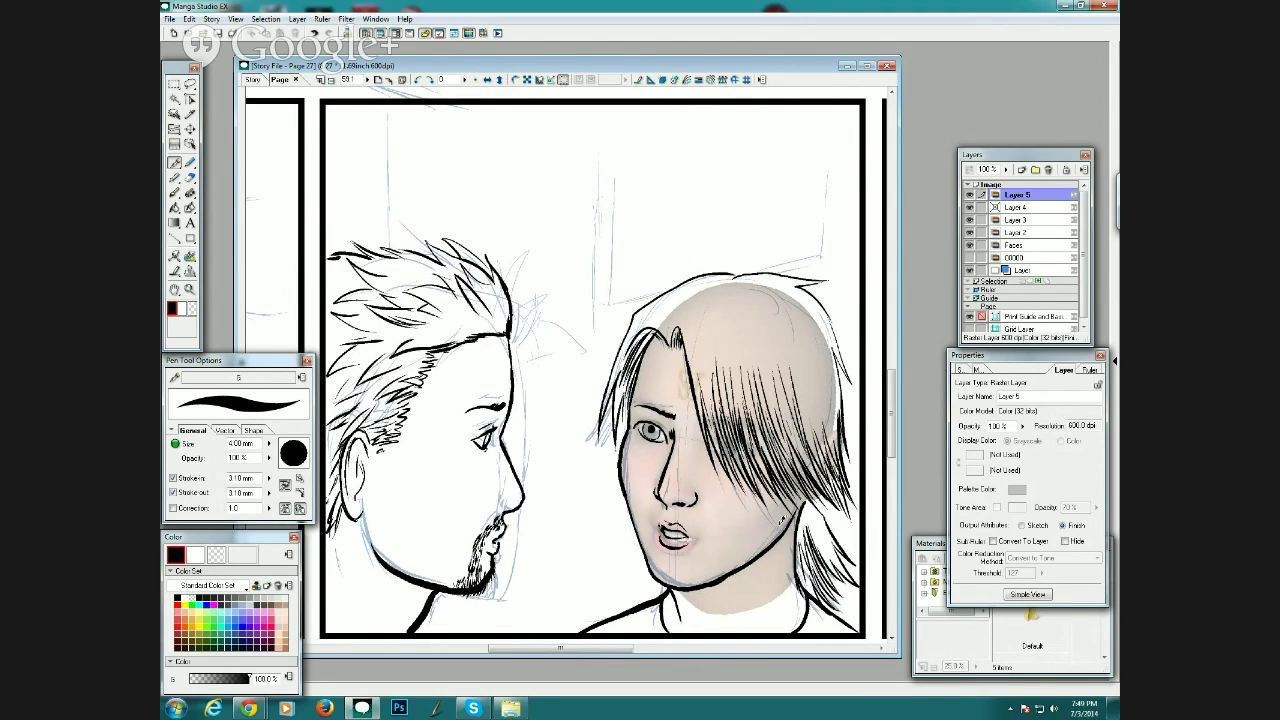
Thicken the woman's hair behind her neck and add flicked strands on the other side of her jaw.
mouse_move(806, 502)
left_mouse_down()
mouse_move(844, 568)
mouse_move(840, 558)
left_mouse_up()
left_click_drag(802, 516, 809, 580)
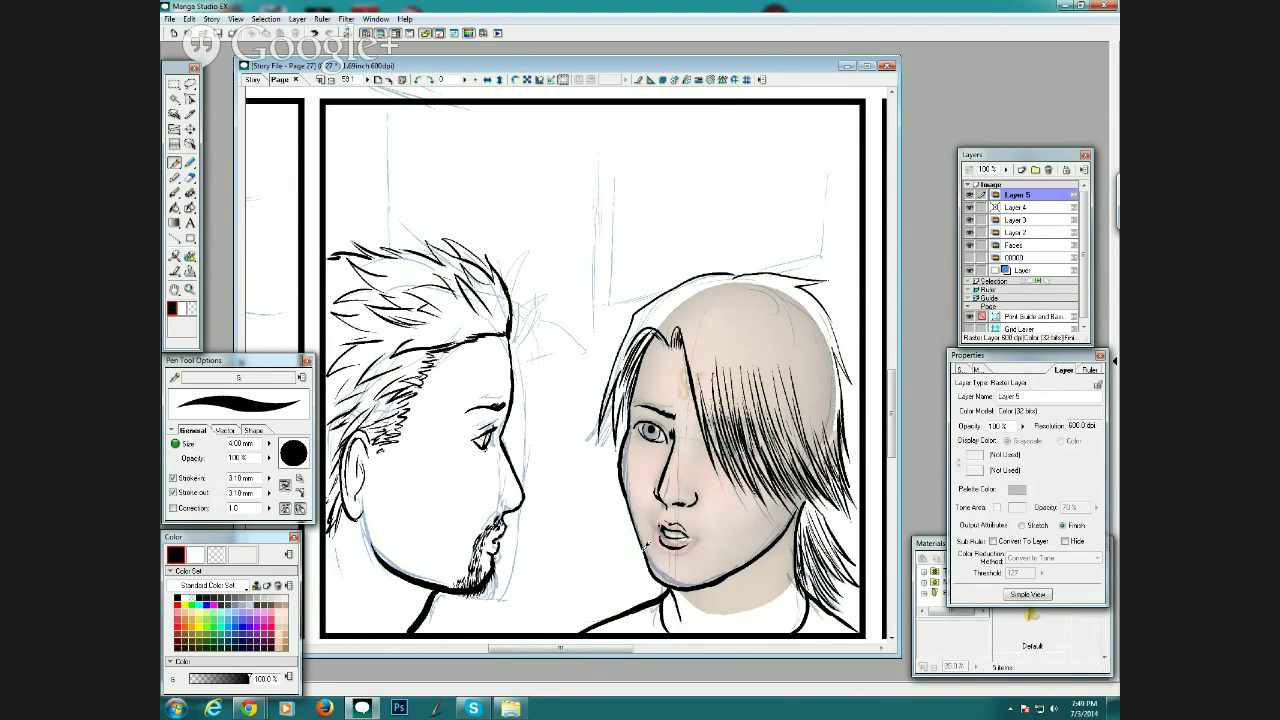
left_click_drag(646, 550, 620, 580)
mouse_move(646, 566)
left_mouse_down()
mouse_move(622, 606)
mouse_move(652, 598)
mouse_move(632, 602)
mouse_move(636, 584)
left_mouse_up()
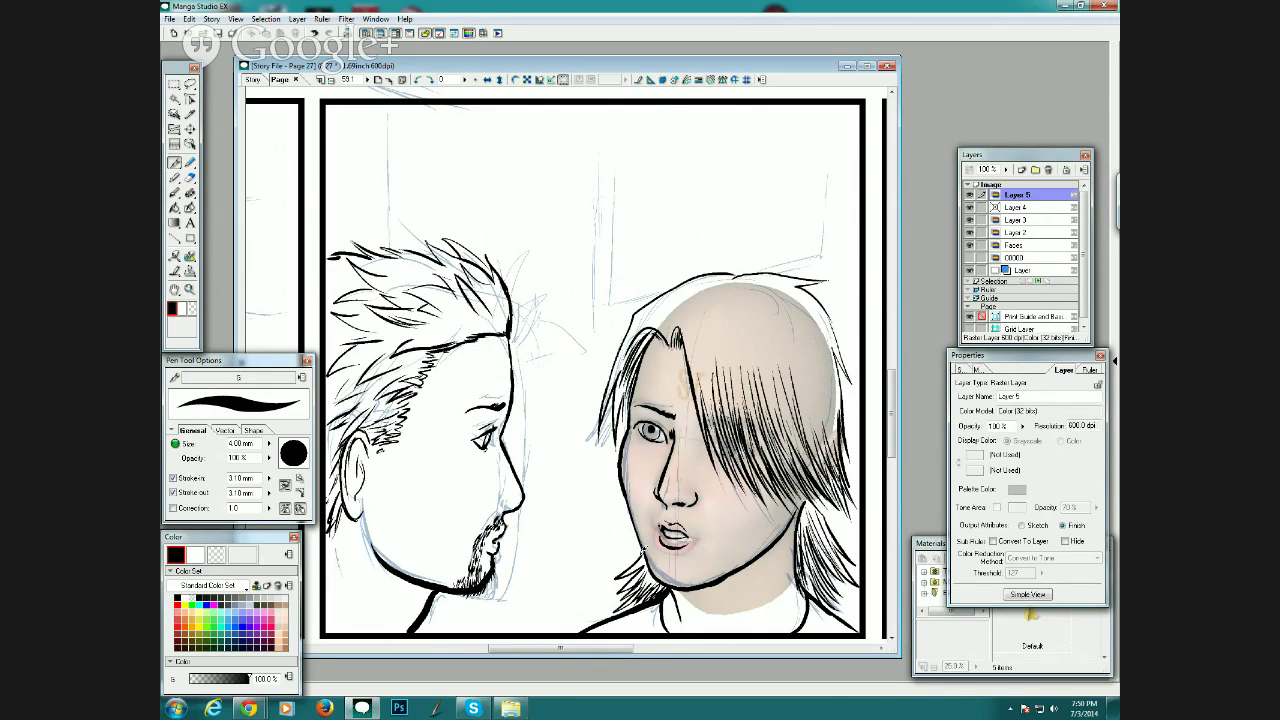
Draw thicker straight lines for the vertical wall edge above the man's hair and the wall poster's lower edge and outer side.
left_click(176, 237)
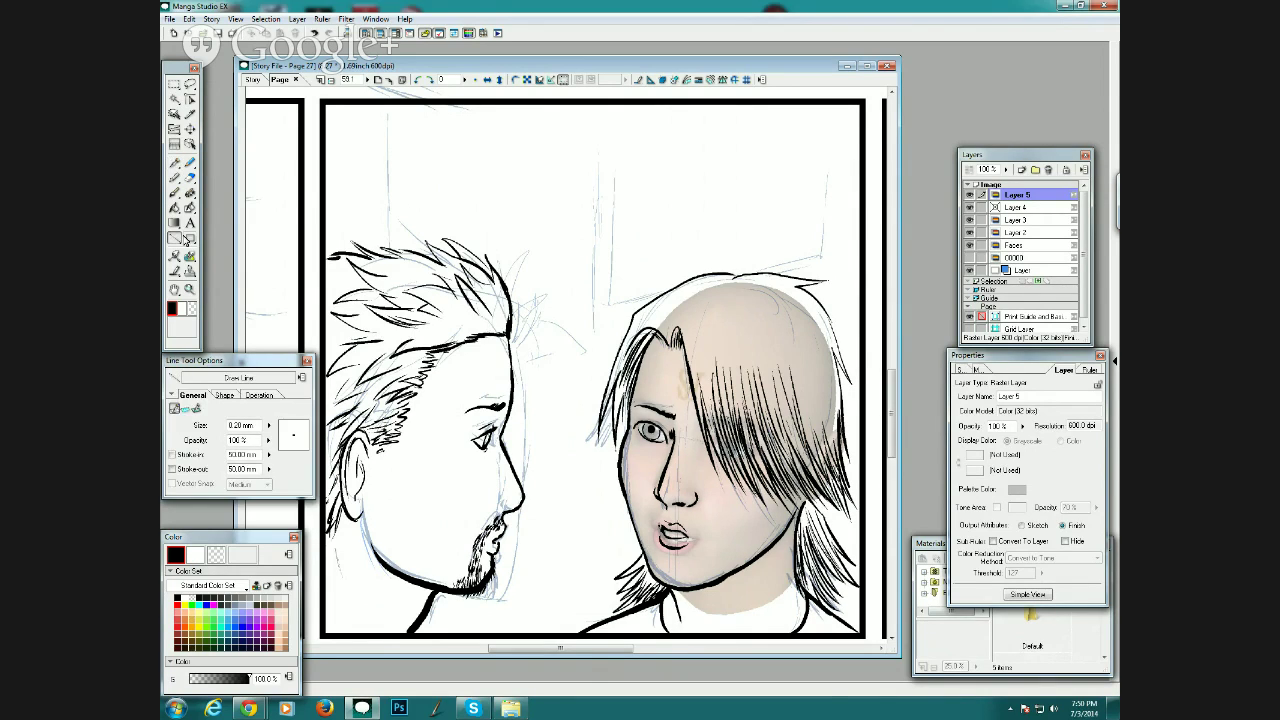
left_click(278, 399)
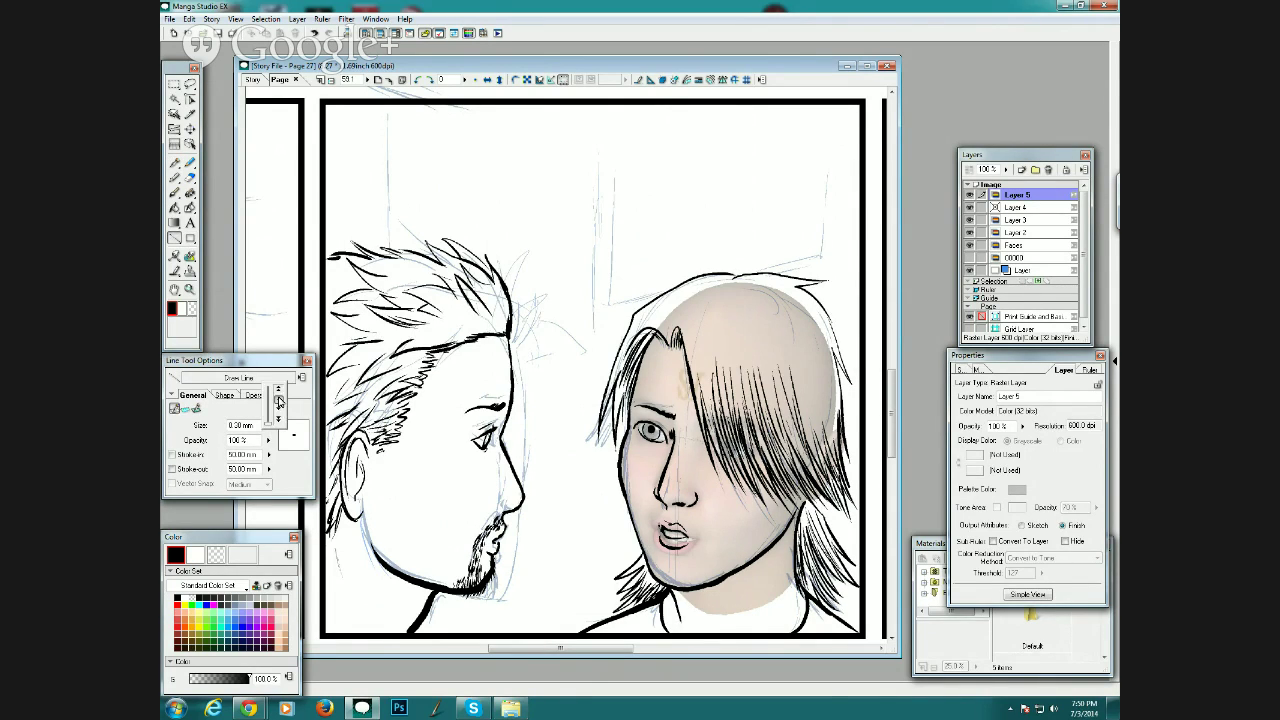
left_click_drag(376, 251, 377, 100)
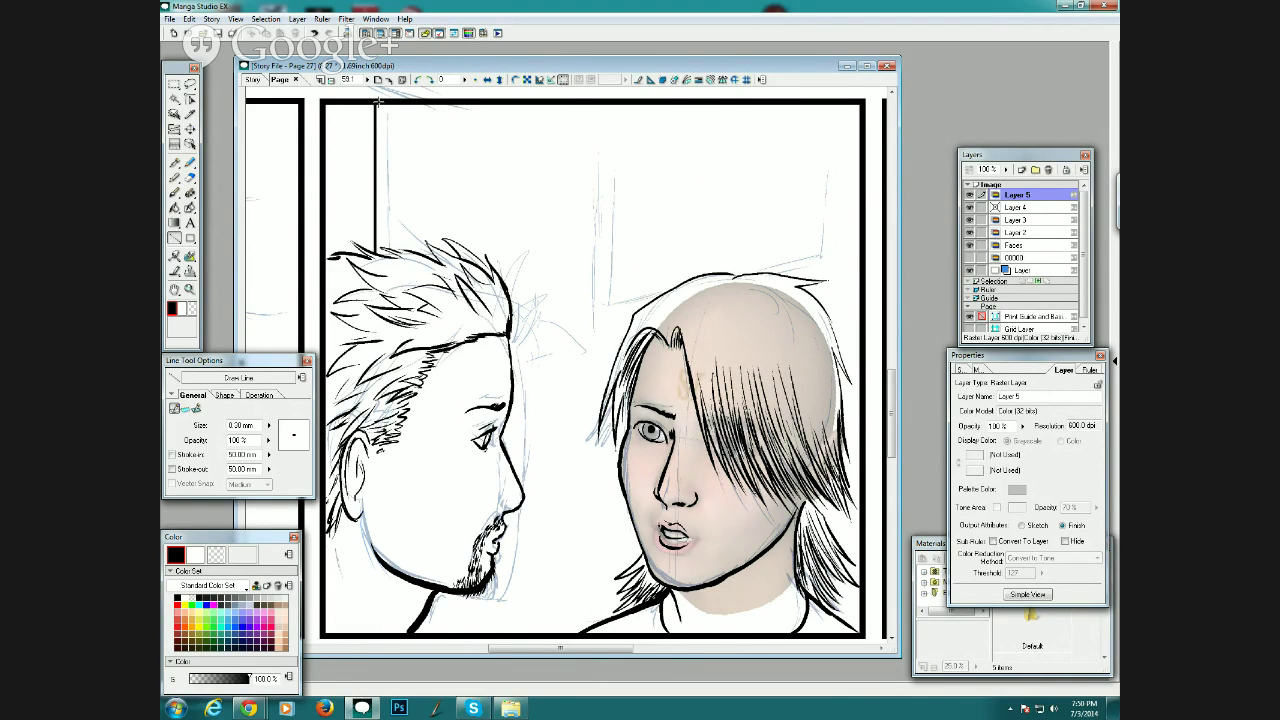
left_click_drag(594, 305, 831, 258)
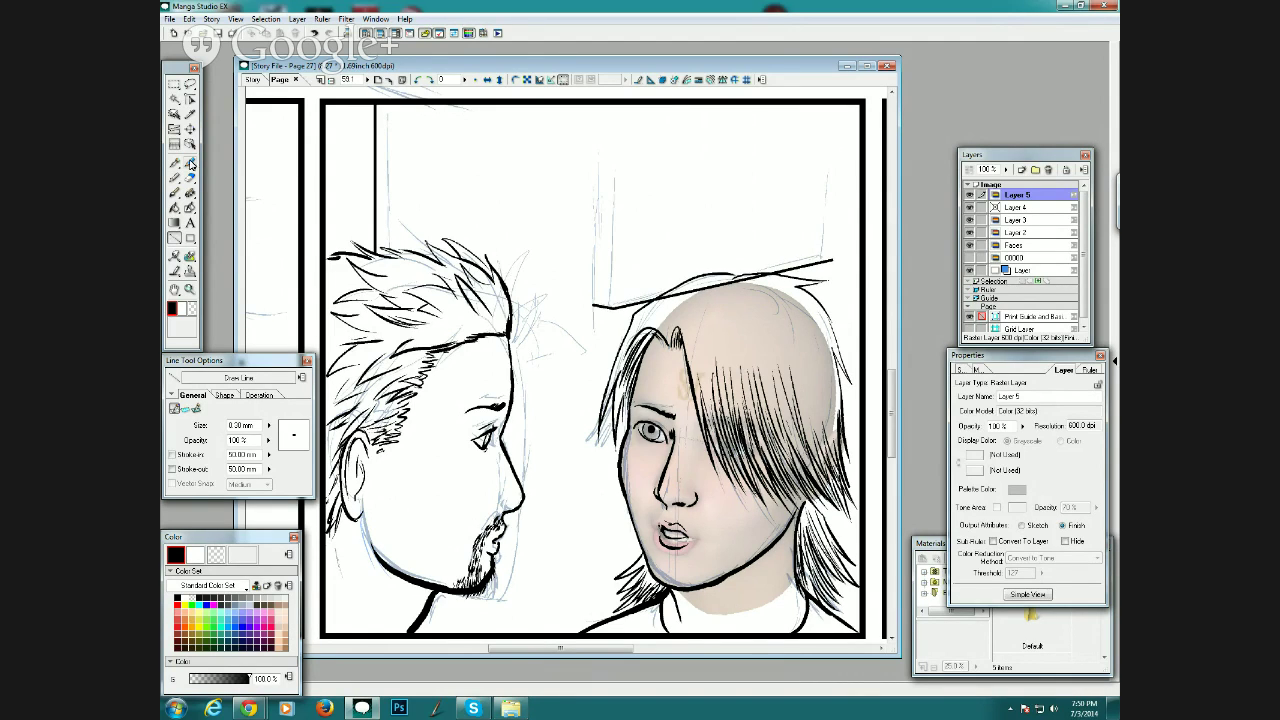
left_click(185, 161)
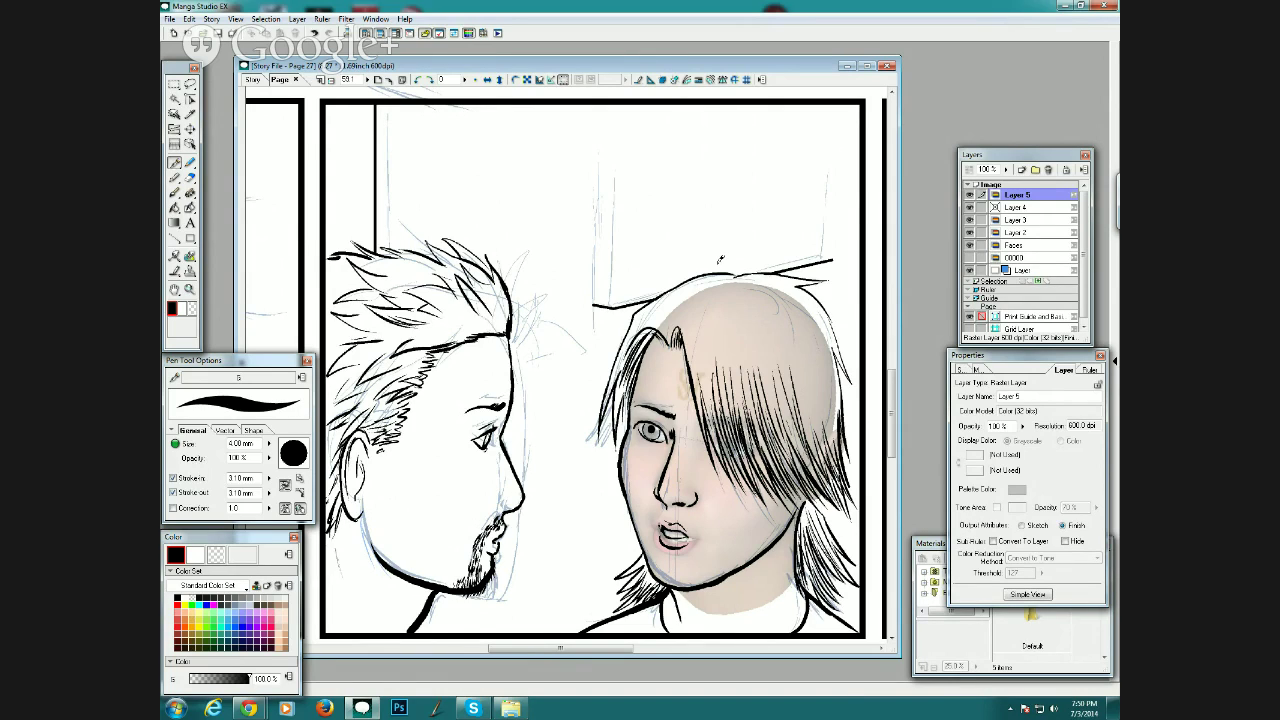
left_click(176, 236)
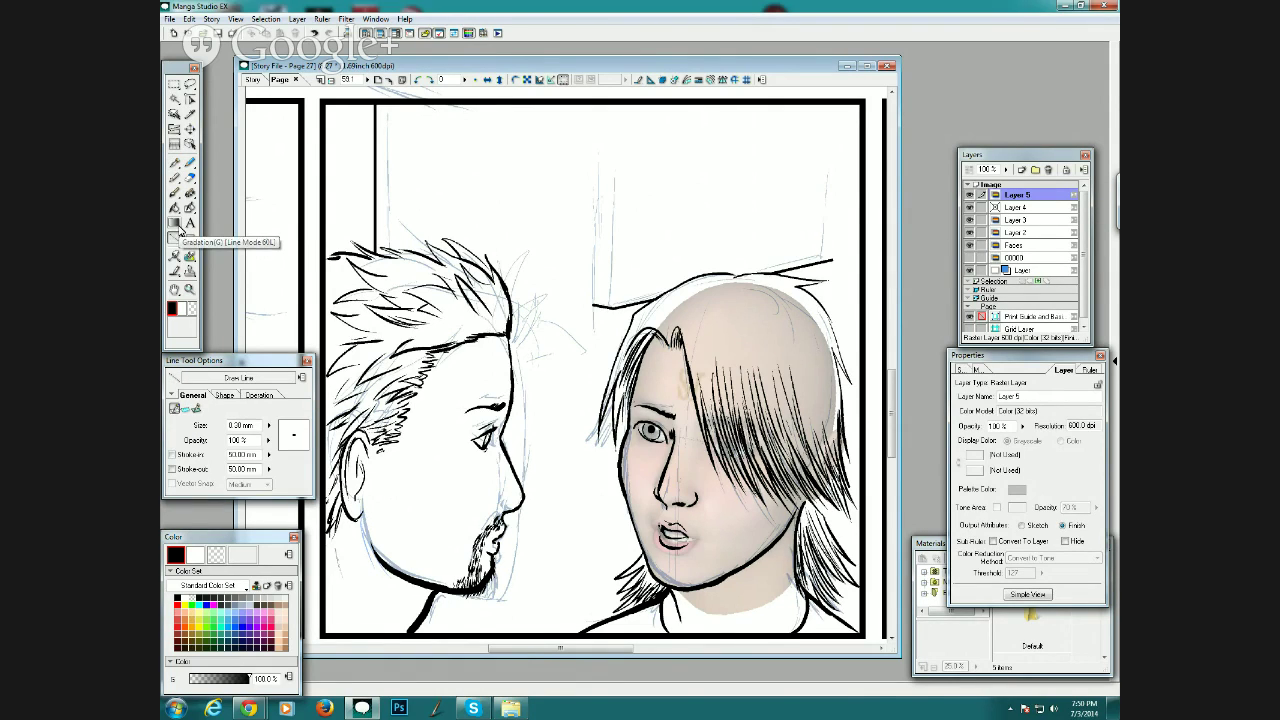
left_click_drag(593, 305, 594, 101)
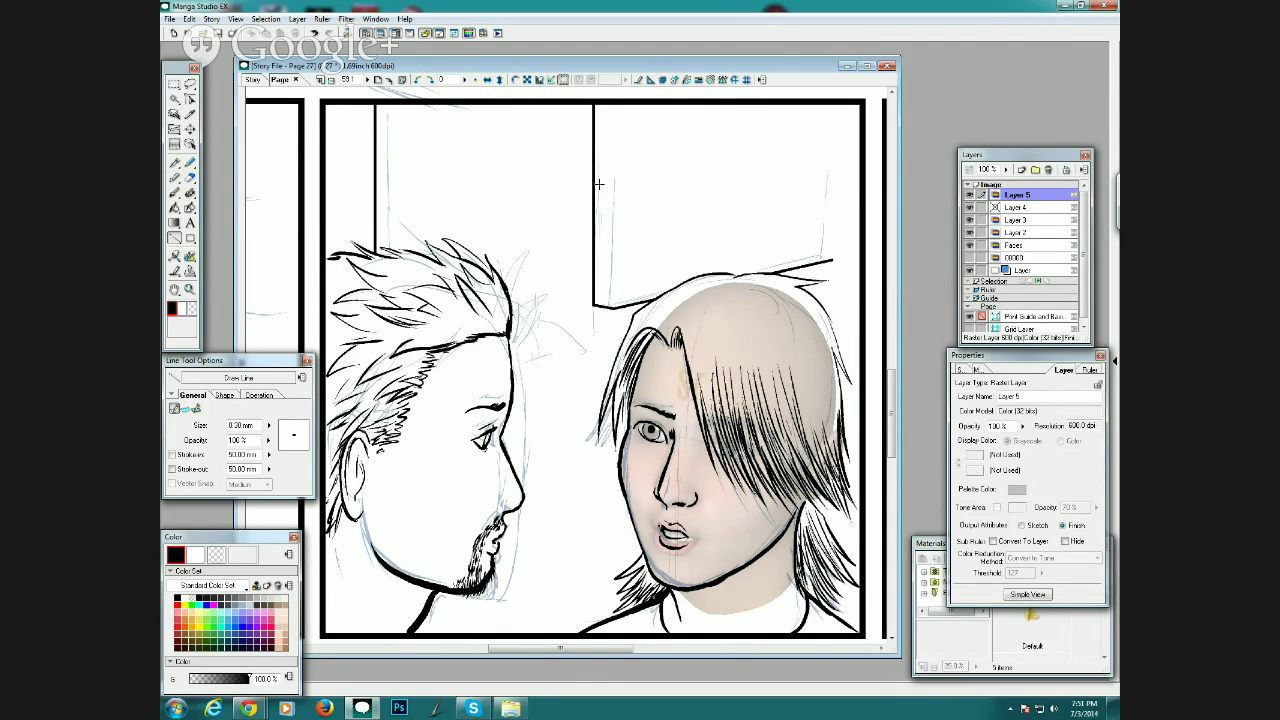
Set the line size to 0.20 mm and draw the poster's inner side edge and far edge up to the panel border.
left_click(269, 425)
left_click(279, 423)
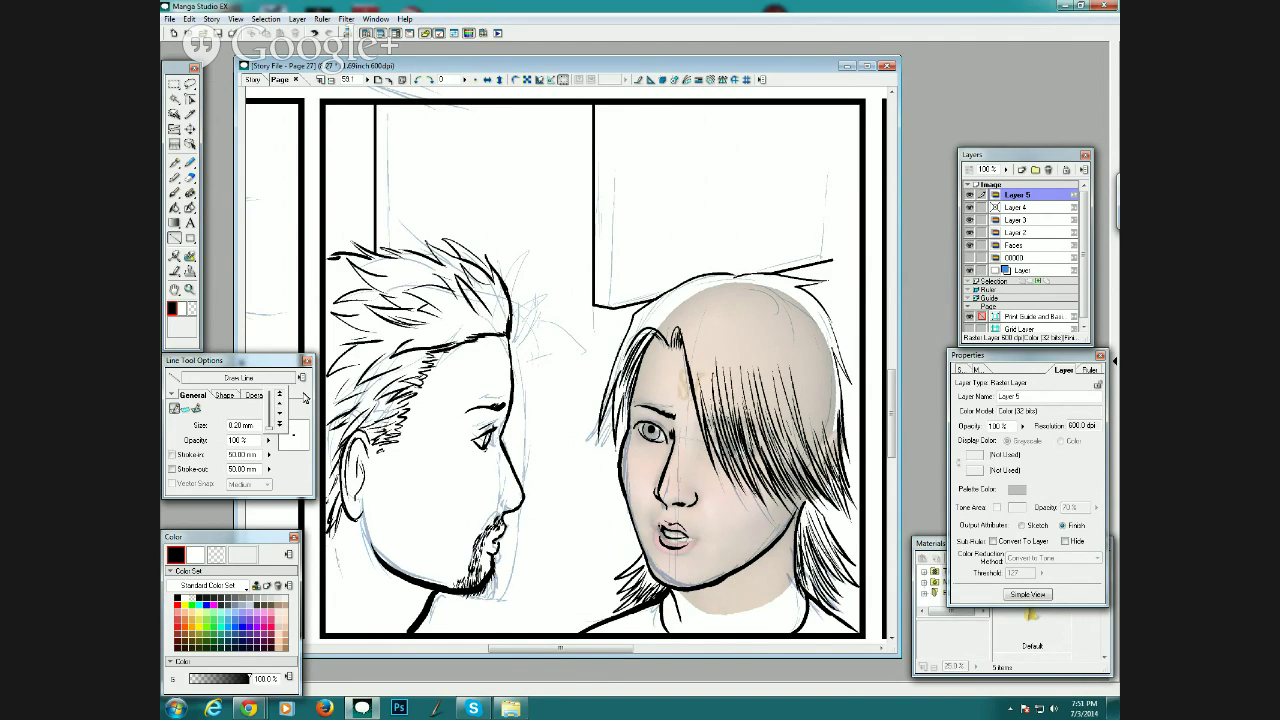
left_click_drag(617, 298, 615, 102)
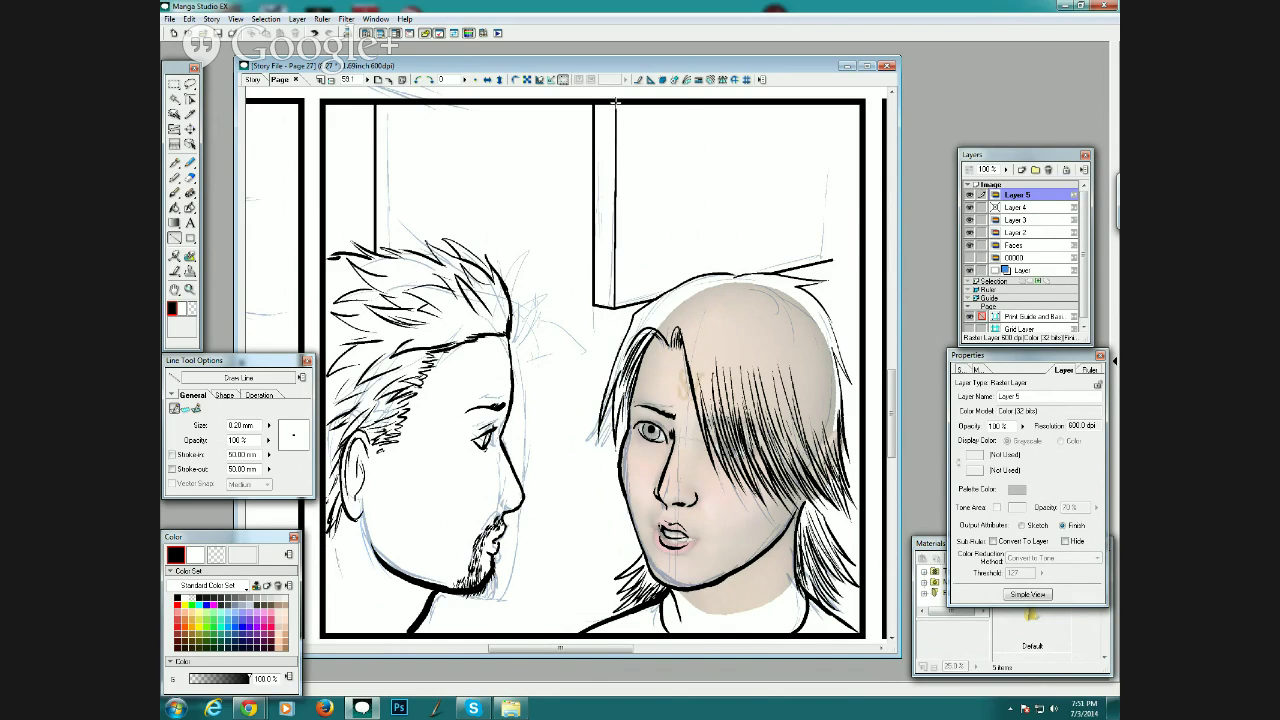
left_click_drag(829, 259, 834, 102)
Ink the supporting arm, hand and short sleeve of the reclining figure on the wall poster.
key("p")
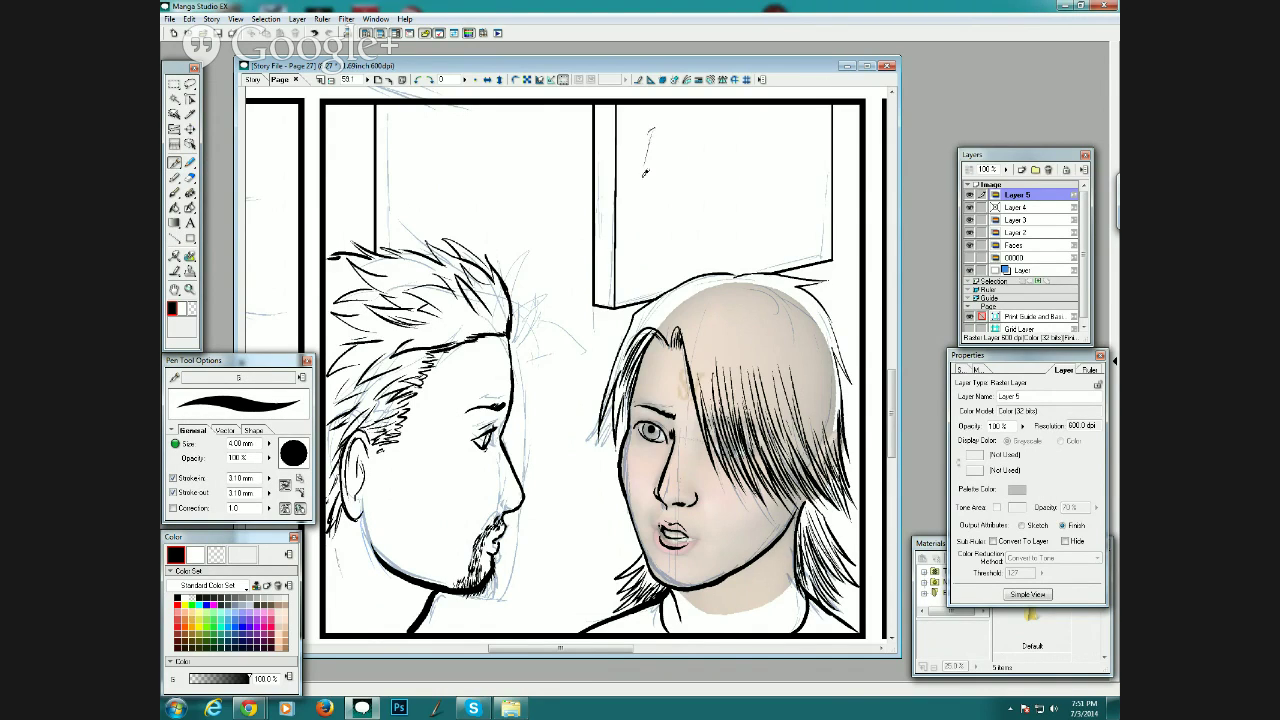
mouse_move(651, 128)
left_mouse_down()
mouse_move(626, 252)
mouse_move(650, 247)
mouse_move(655, 200)
mouse_move(632, 247)
mouse_move(650, 147)
left_mouse_up()
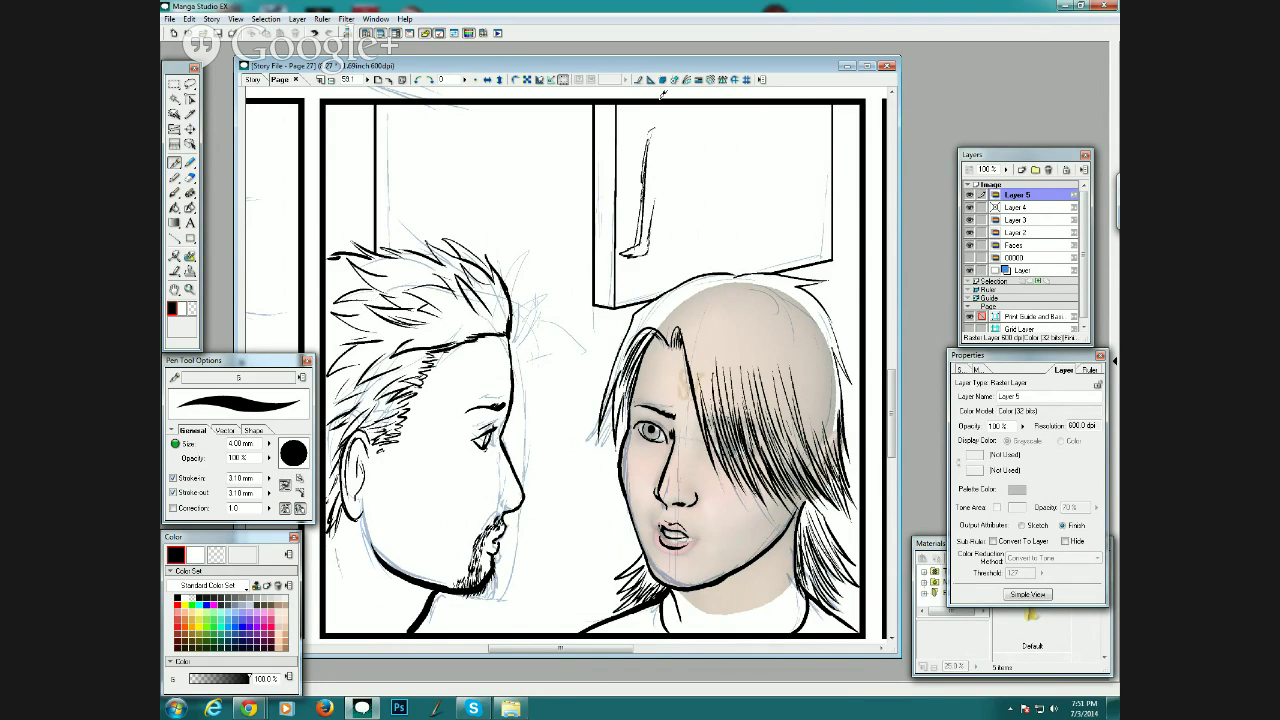
left_click_drag(639, 238, 653, 145)
key("ctrl+z")
mouse_move(653, 234)
left_mouse_down()
mouse_move(665, 160)
mouse_move(663, 172)
left_mouse_up()
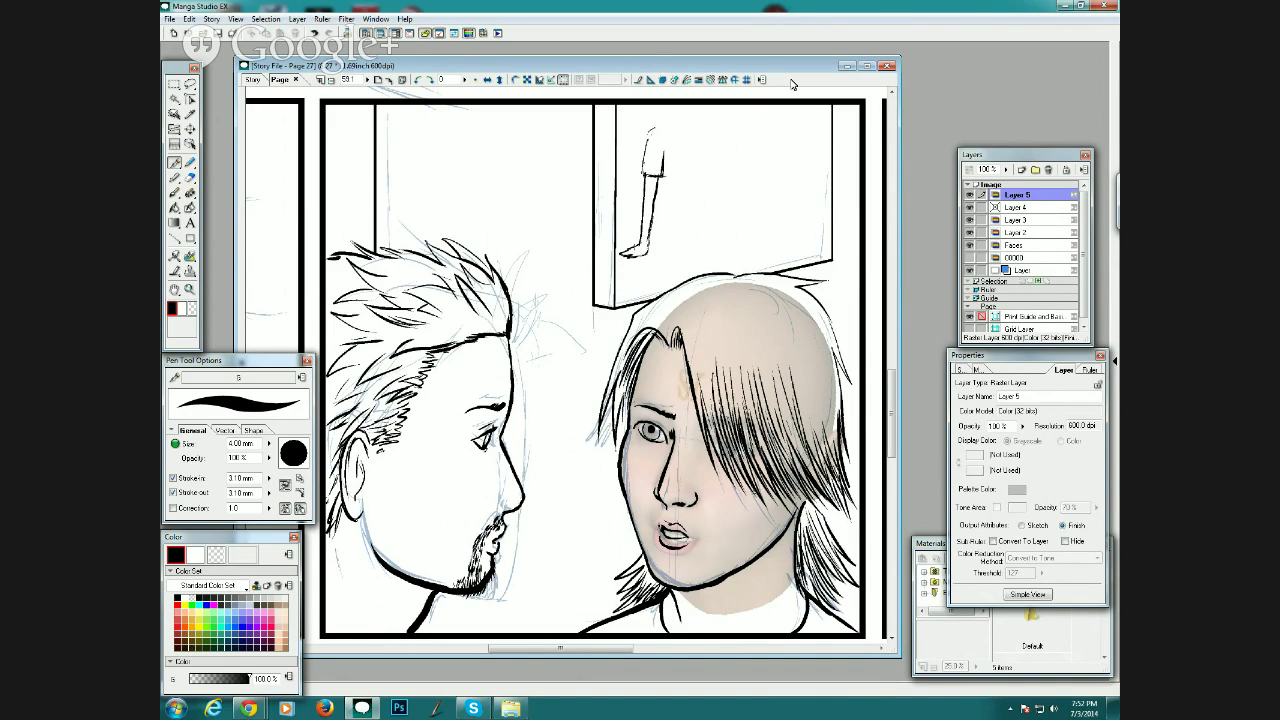
Ink the poster figure's torso, waist and outstretched legs, and add her neck and shoulders beneath the panel's upper border.
mouse_move(662, 176)
left_mouse_down()
mouse_move(723, 228)
mouse_move(716, 219)
mouse_move(752, 233)
mouse_move(817, 214)
left_mouse_up()
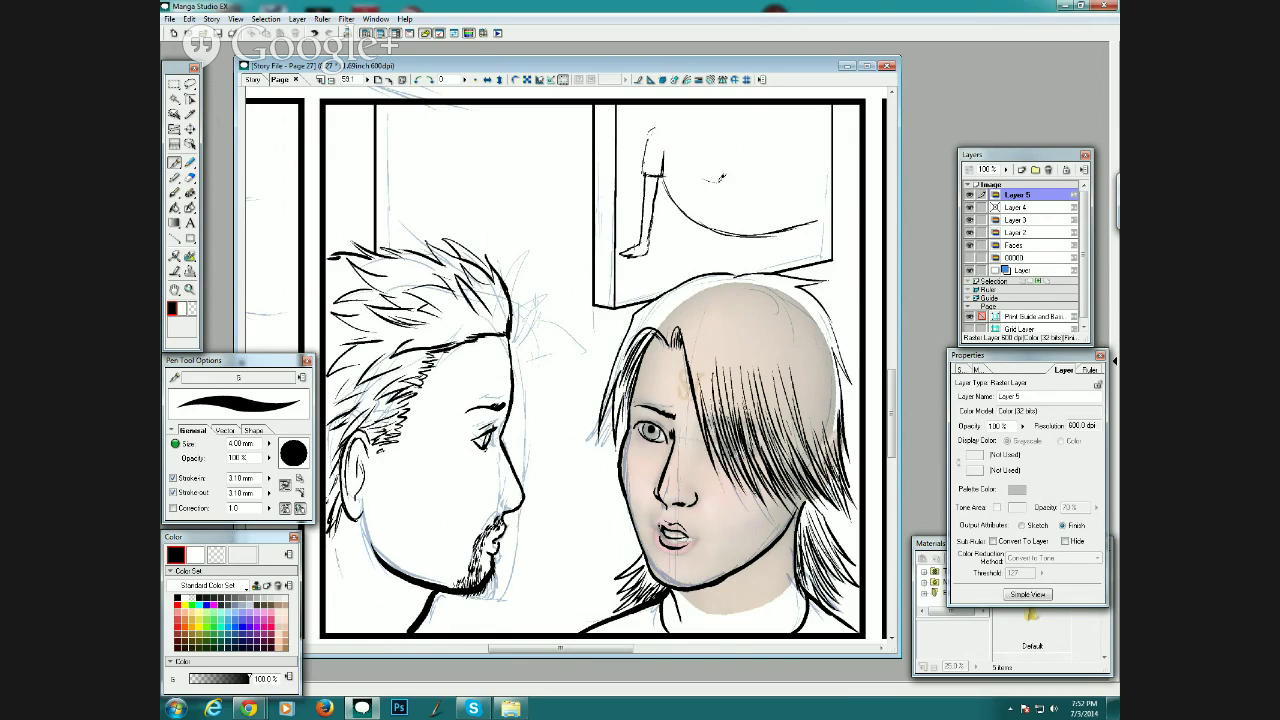
mouse_move(704, 182)
left_mouse_down()
mouse_move(736, 186)
mouse_move(733, 216)
mouse_move(731, 183)
mouse_move(760, 193)
mouse_move(734, 182)
mouse_move(824, 213)
left_mouse_up()
mouse_move(738, 202)
left_mouse_down()
mouse_move(827, 210)
mouse_move(790, 195)
mouse_move(832, 213)
left_mouse_up()
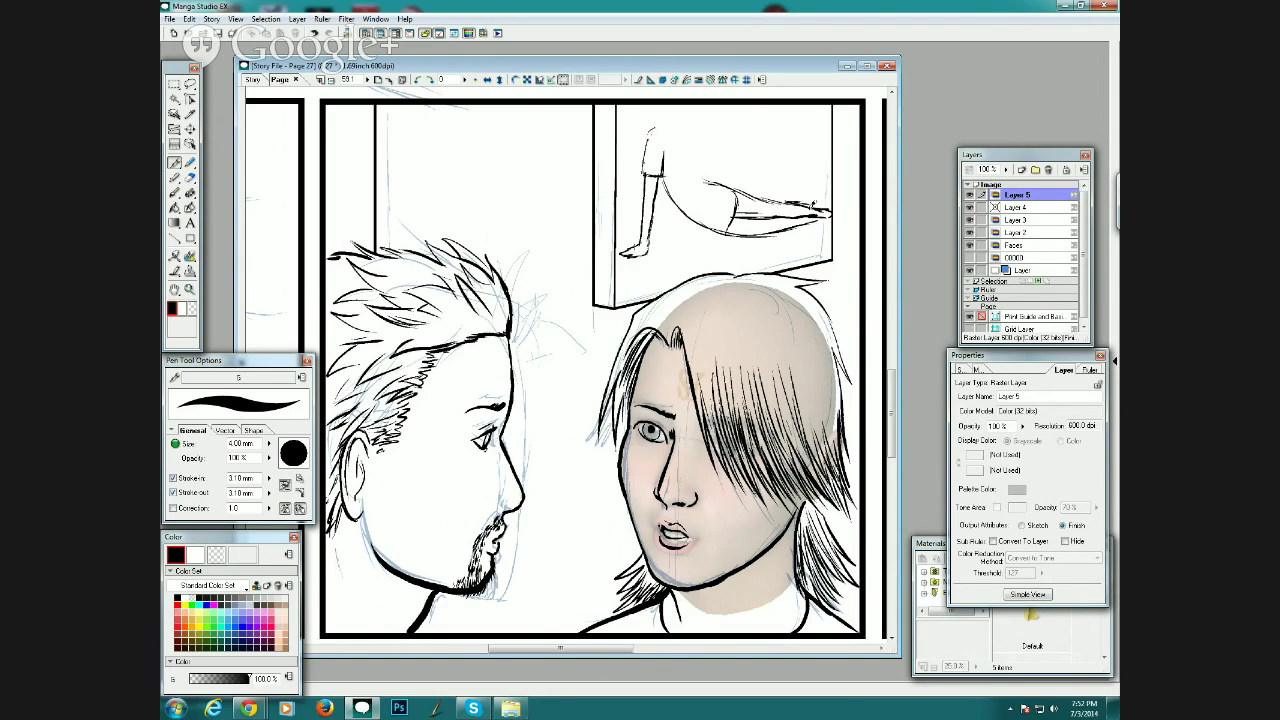
mouse_move(699, 189)
left_mouse_down()
mouse_move(717, 182)
mouse_move(701, 173)
mouse_move(696, 116)
mouse_move(730, 176)
mouse_move(754, 188)
left_mouse_up()
mouse_move(674, 112)
left_mouse_down()
mouse_move(688, 116)
mouse_move(660, 124)
mouse_move(684, 129)
left_mouse_up()
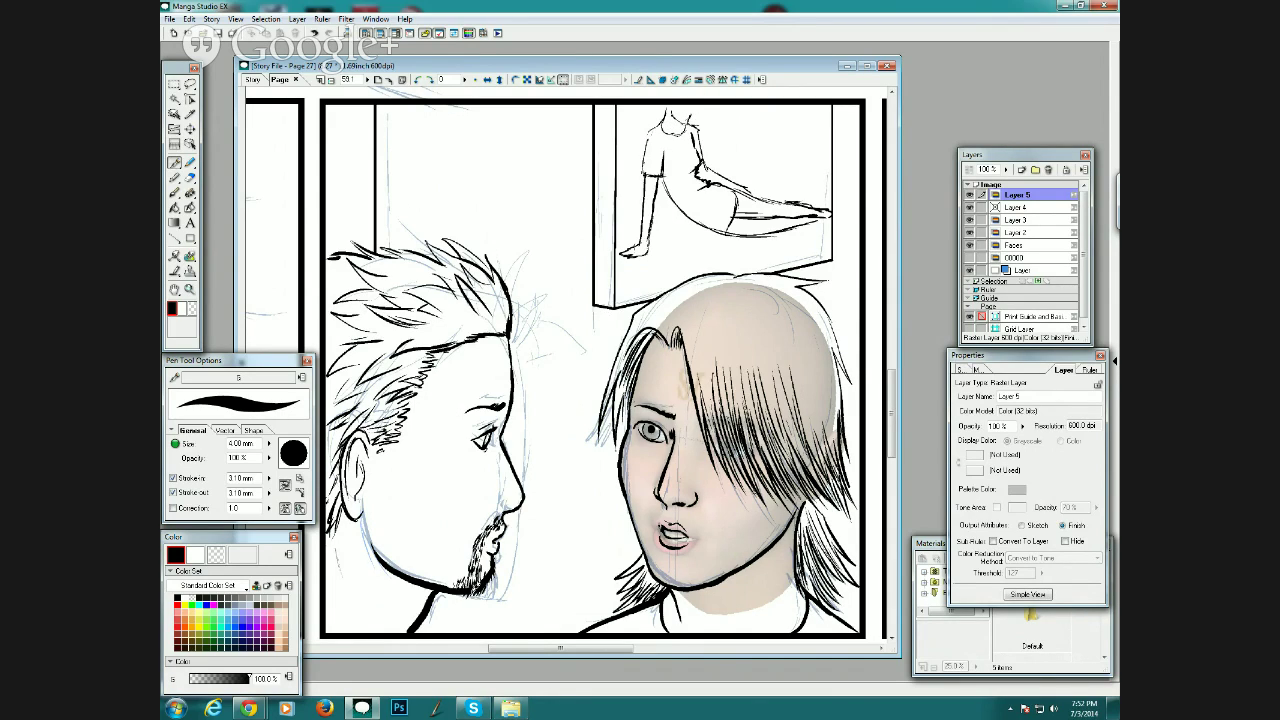
Ink the man's shoulder line below his jaw, reaching down to the panel's lower border.
left_click_drag(511, 653, 474, 653)
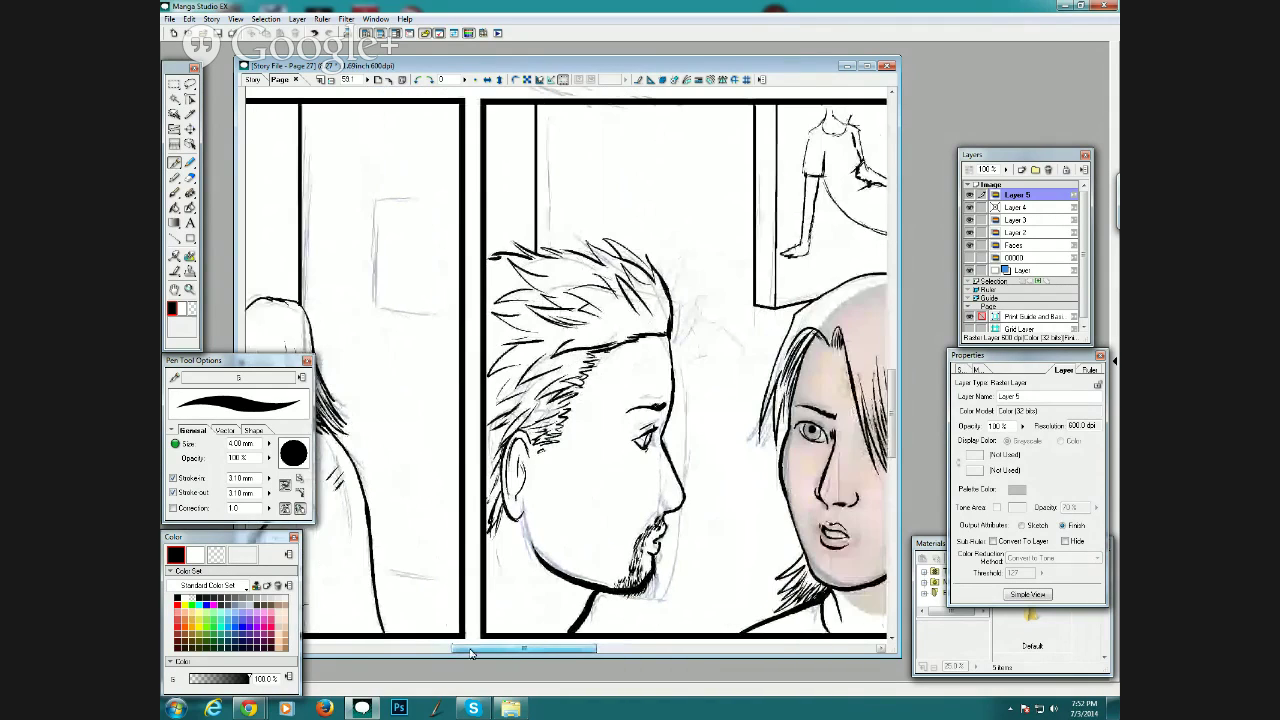
left_click_drag(493, 574, 563, 632)
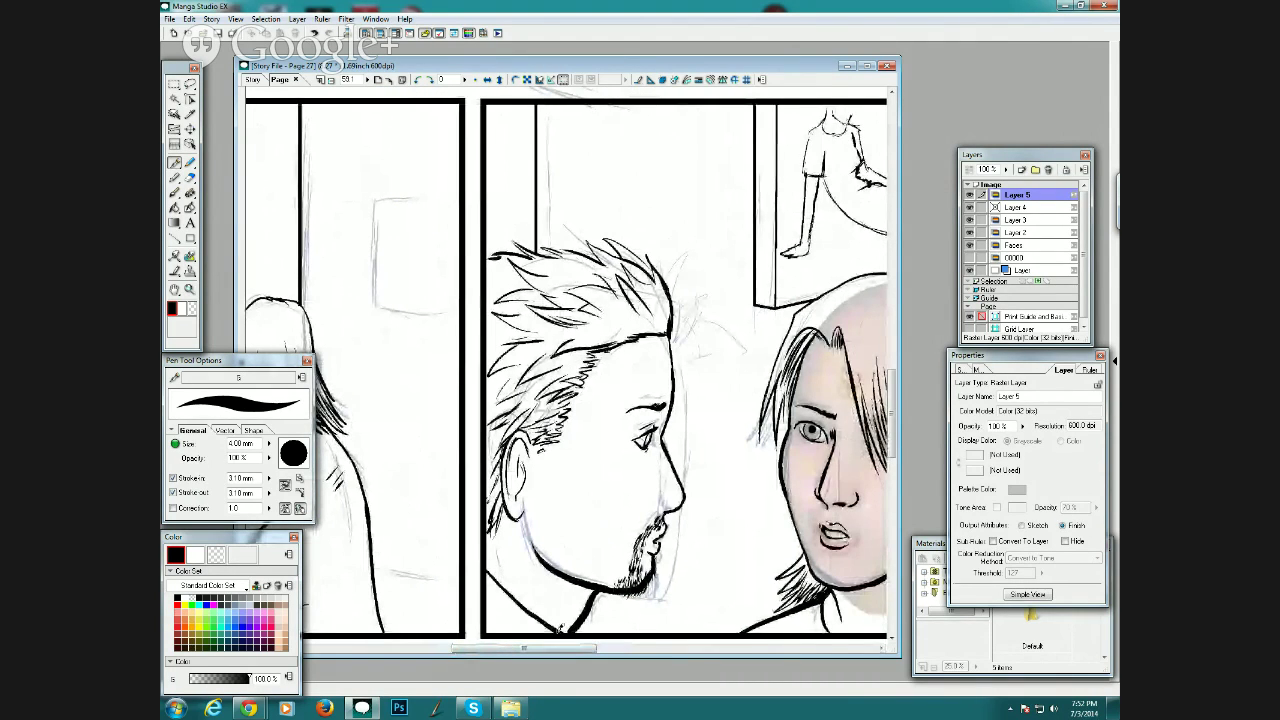
mouse_move(489, 606)
left_mouse_down()
mouse_move(540, 655)
mouse_move(643, 669)
mouse_move(668, 660)
mouse_move(656, 654)
left_mouse_up()
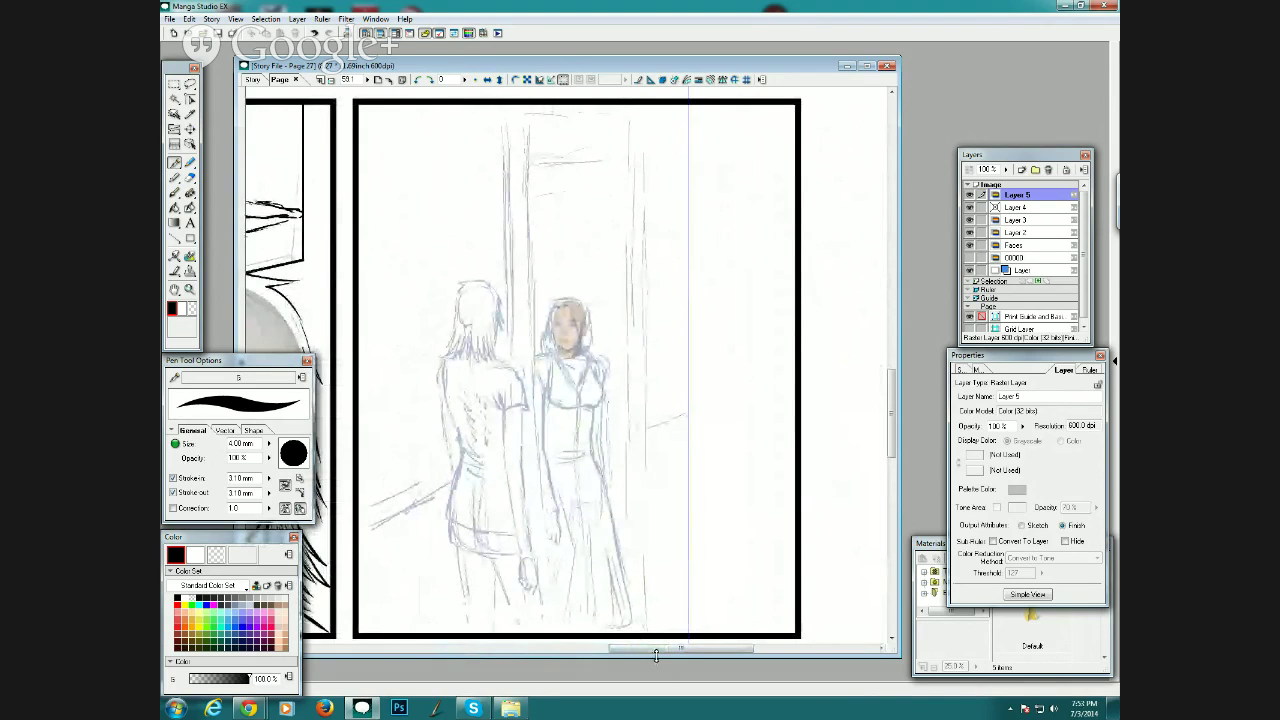
In the next panel, draw the tall frame around the facing woman with straight 0.20 mm lines, doubling its far side.
left_click(192, 237)
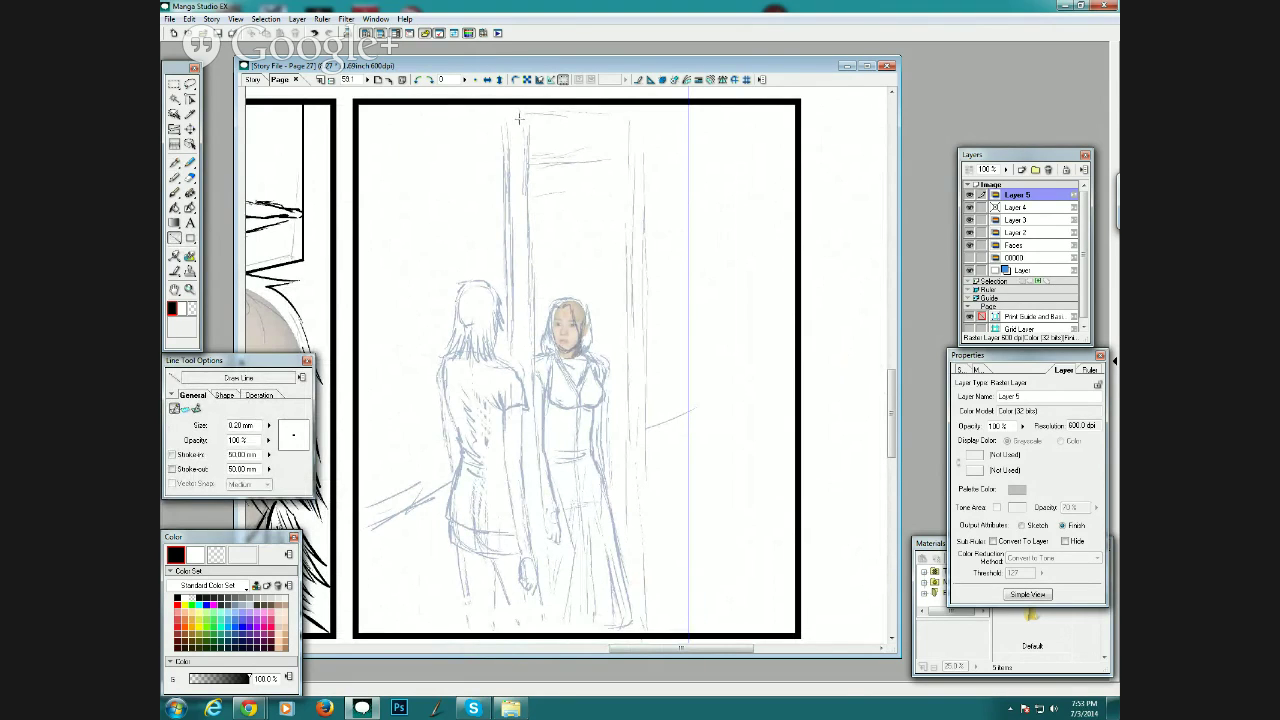
left_click_drag(520, 118, 520, 415)
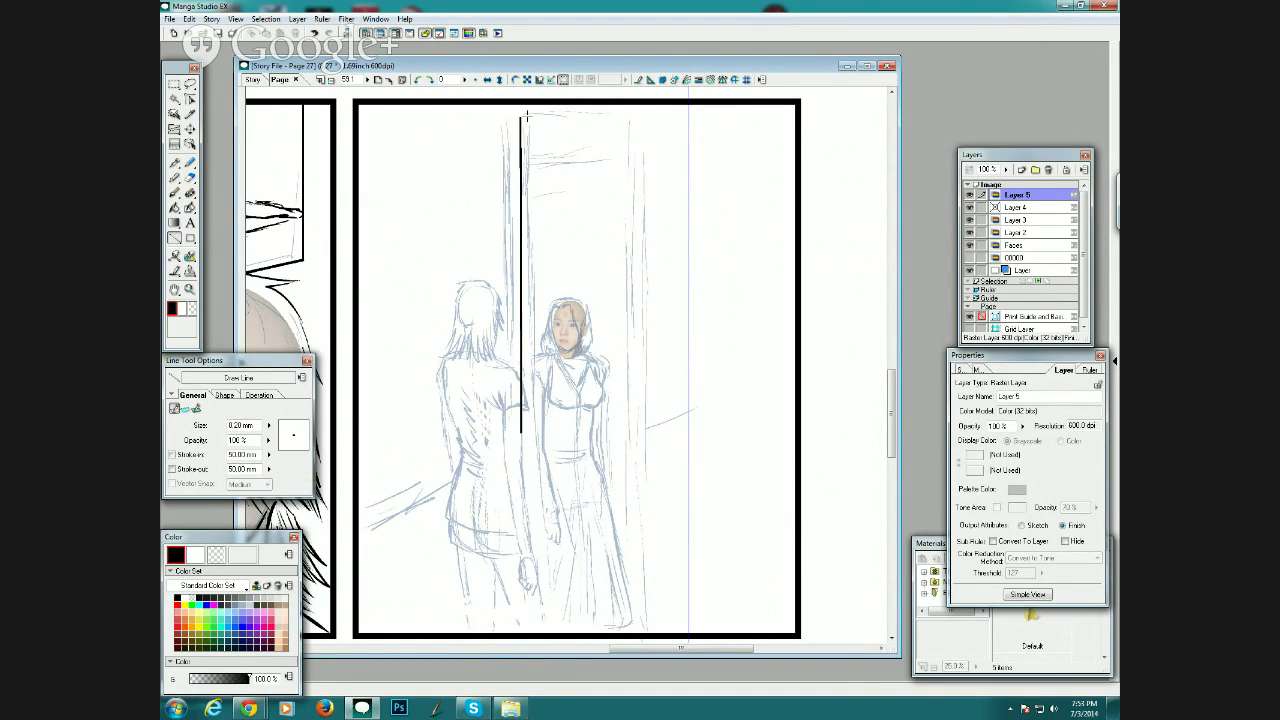
left_click_drag(520, 118, 662, 107)
left_click_drag(637, 109, 640, 628)
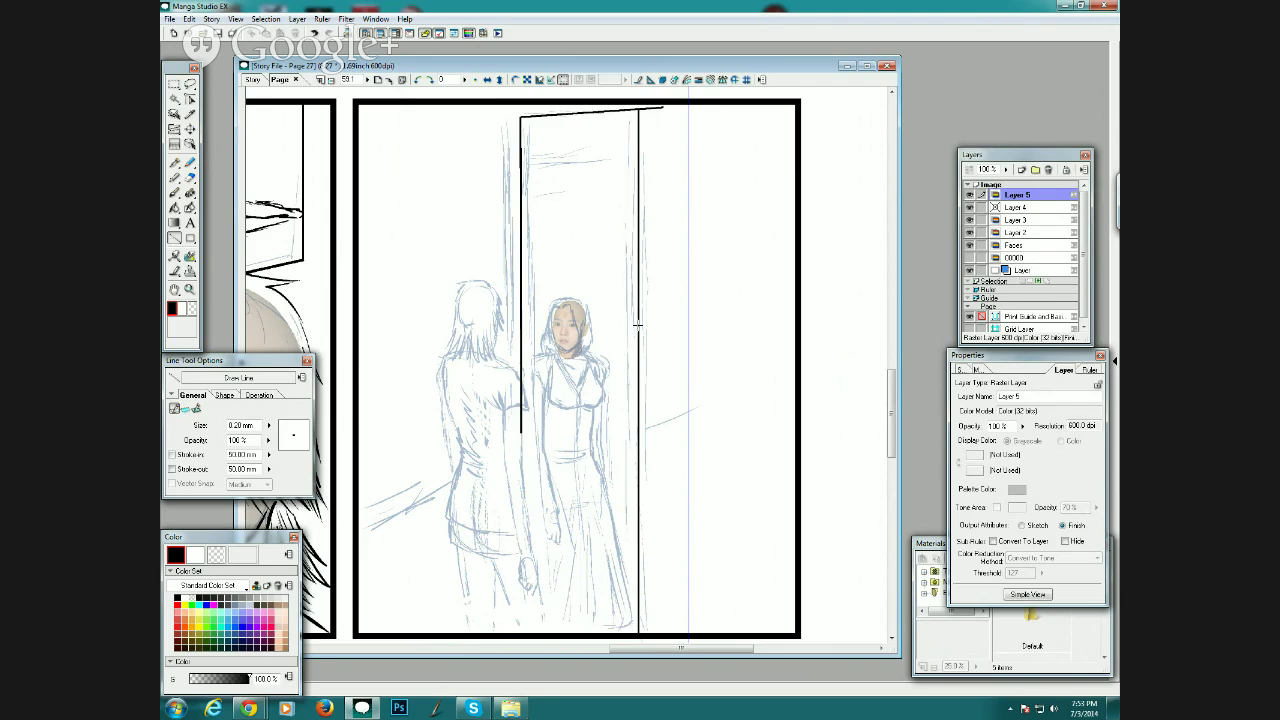
left_click_drag(633, 110, 630, 623)
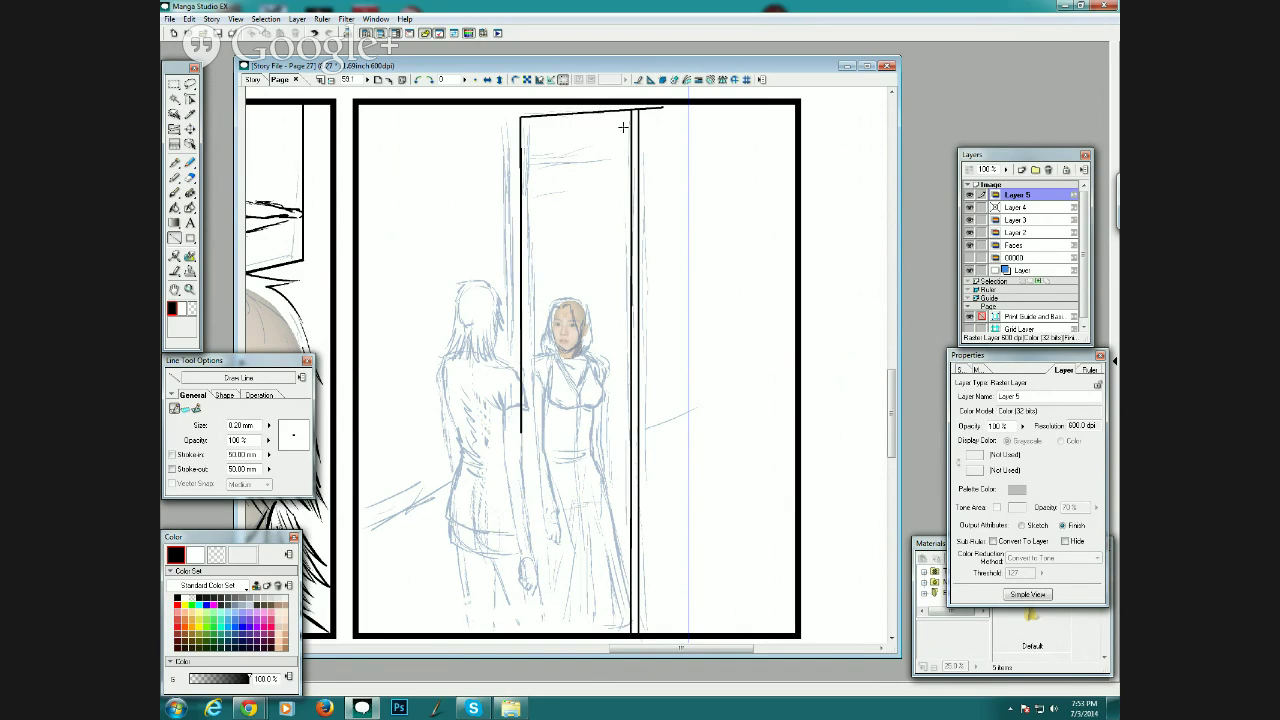
left_click_drag(630, 110, 630, 628)
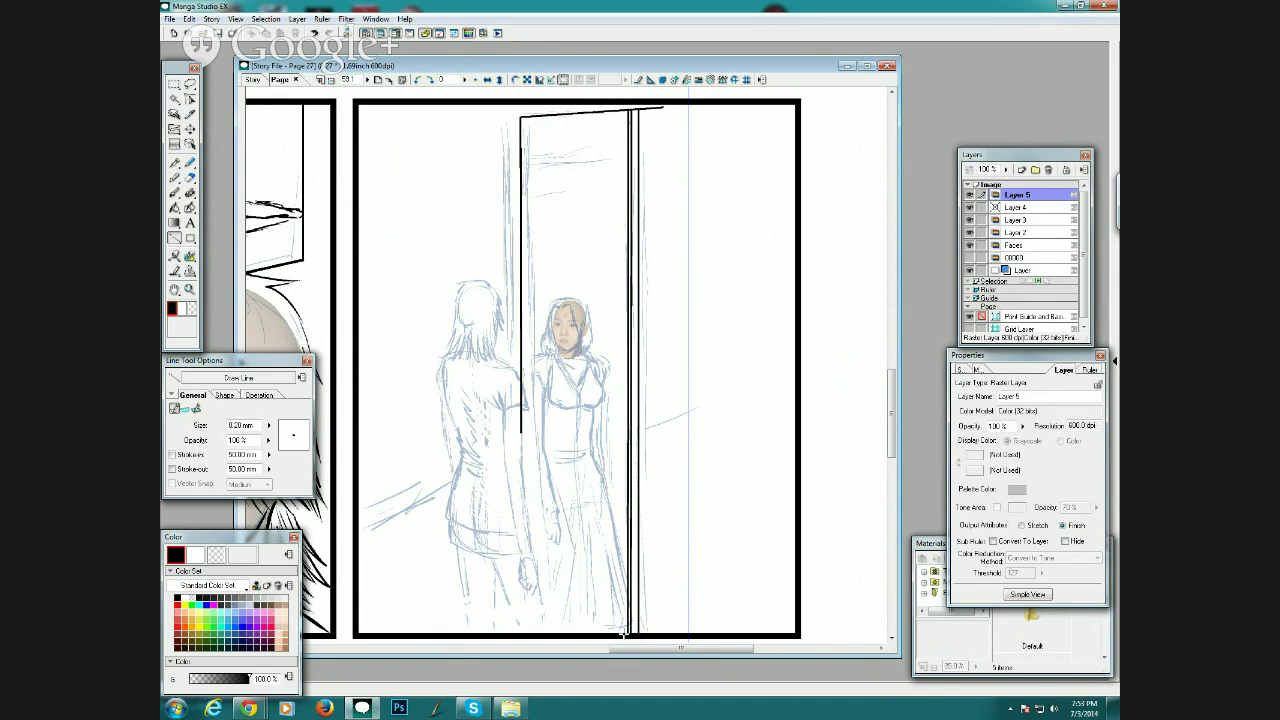
Trim the frame's overshooting upper edge and the part of its near side that crosses the back-view woman's shoulder.
left_click(176, 161)
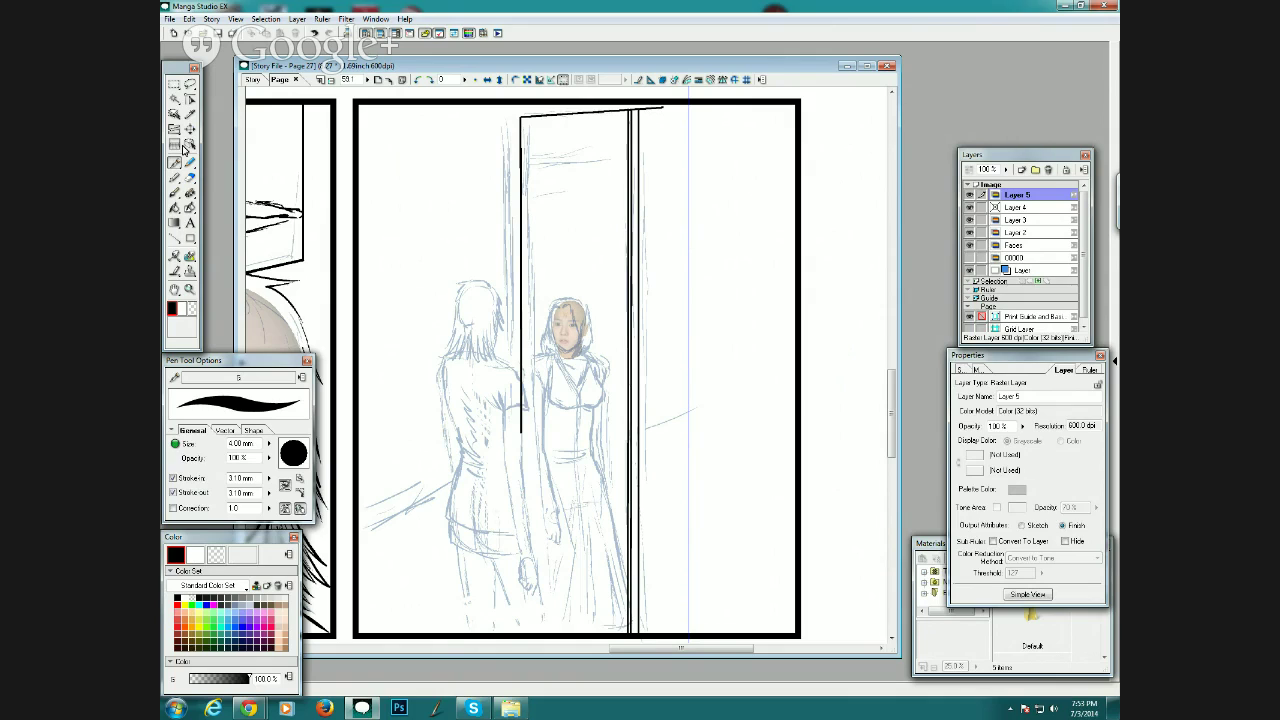
left_click_drag(641, 109, 664, 104)
left_click_drag(521, 432, 517, 388)
Ink the back-view woman's shirt with its folds and hem, plus her sleeves, arms and hand.
mouse_move(502, 402)
left_mouse_down()
mouse_move(509, 476)
mouse_move(500, 438)
mouse_move(502, 467)
mouse_move(534, 554)
mouse_move(523, 402)
mouse_move(505, 407)
mouse_move(529, 407)
mouse_move(510, 364)
mouse_move(472, 430)
left_mouse_up()
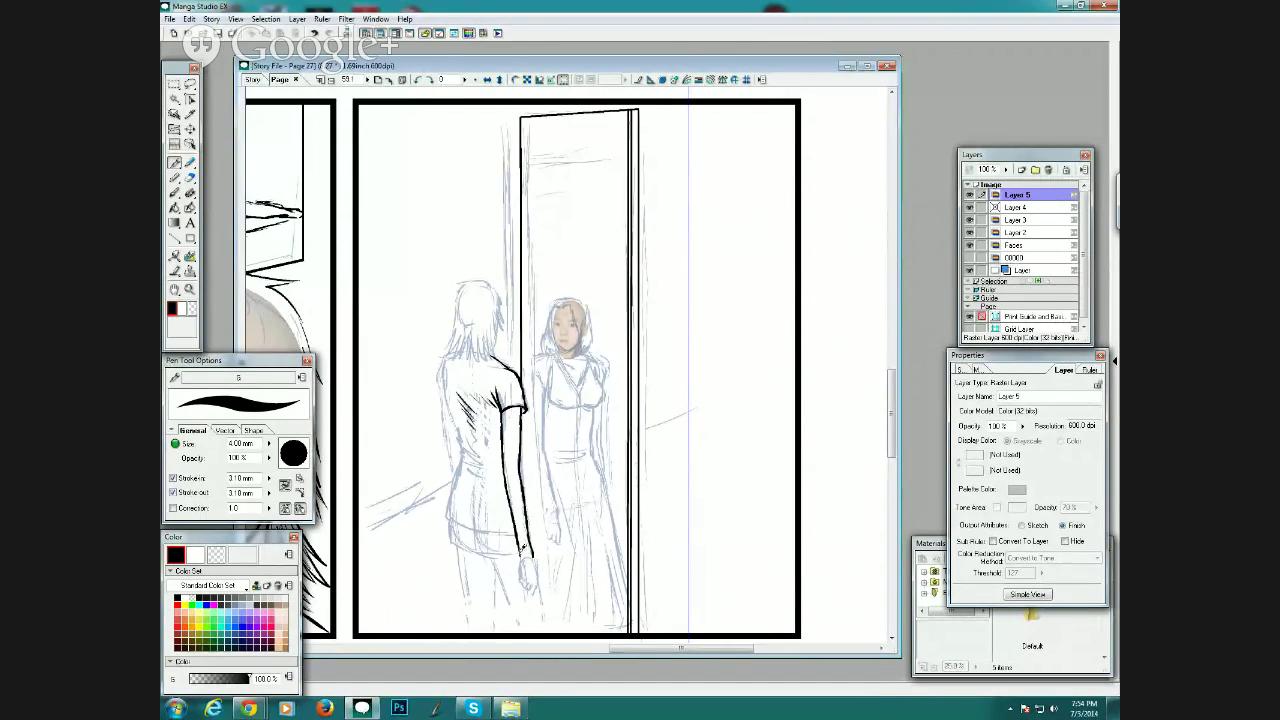
mouse_move(520, 550)
left_mouse_down()
mouse_move(539, 589)
mouse_move(543, 564)
mouse_move(528, 528)
mouse_move(519, 548)
mouse_move(508, 480)
left_mouse_up()
key("ctrl+z")
key("ctrl+z")
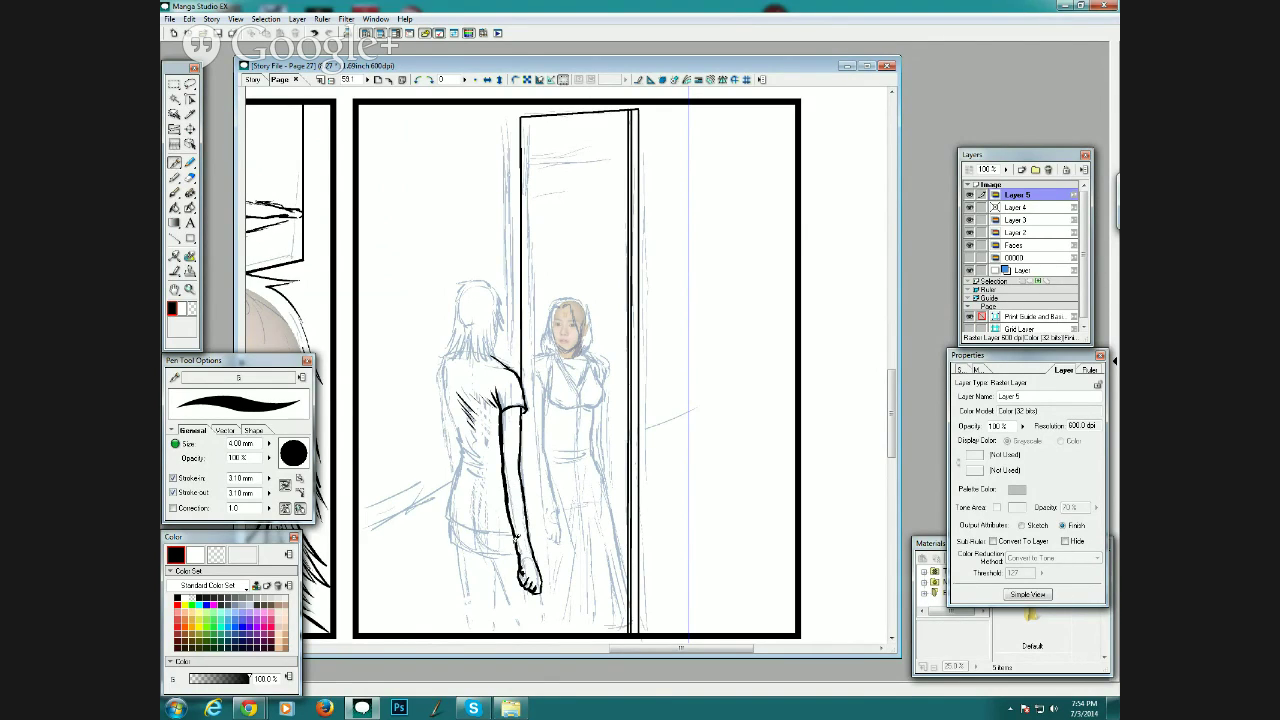
mouse_move(458, 351)
left_mouse_down()
mouse_move(438, 396)
mouse_move(484, 468)
mouse_move(462, 465)
mouse_move(448, 510)
mouse_move(515, 540)
mouse_move(450, 543)
mouse_move(514, 557)
mouse_move(529, 506)
mouse_move(521, 463)
left_mouse_up()
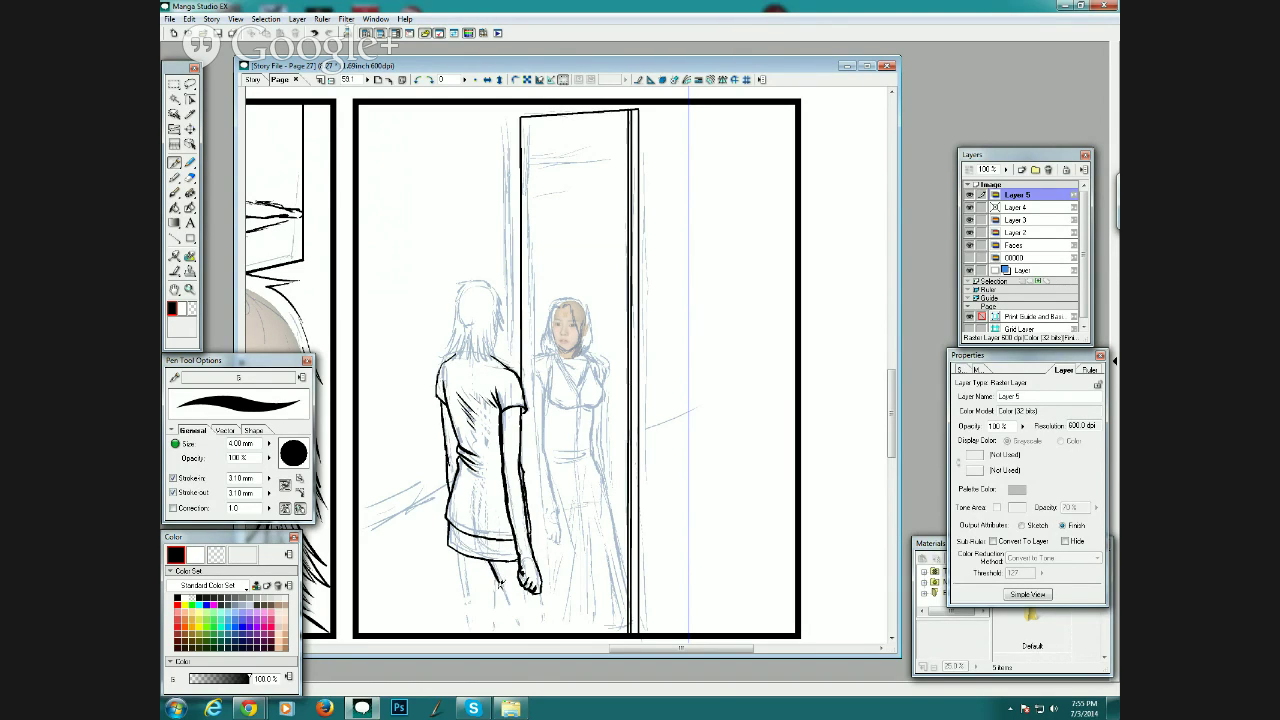
Ink the back-view woman's legs from the shirt hem down to the panel's lower border.
left_click_drag(493, 561, 520, 632)
mouse_move(545, 586)
left_mouse_down()
mouse_move(551, 630)
mouse_move(539, 595)
left_mouse_up()
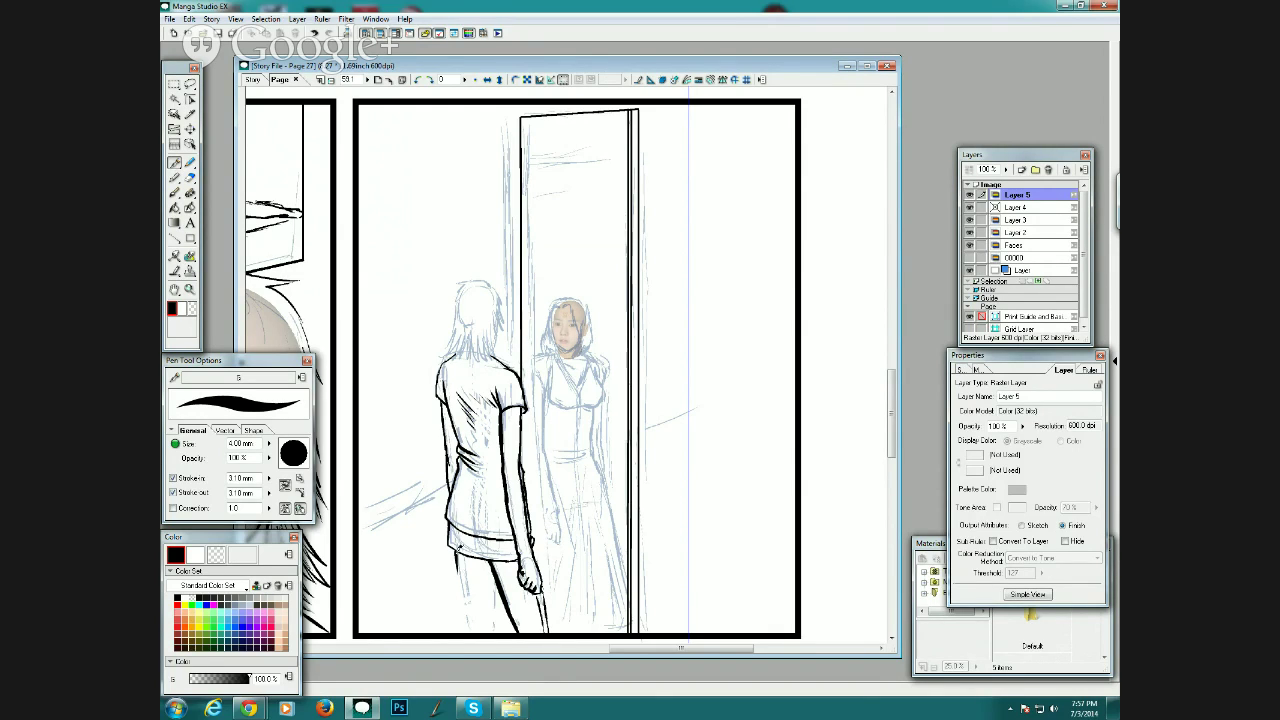
left_click_drag(457, 557, 476, 619)
left_click_drag(494, 617, 498, 574)
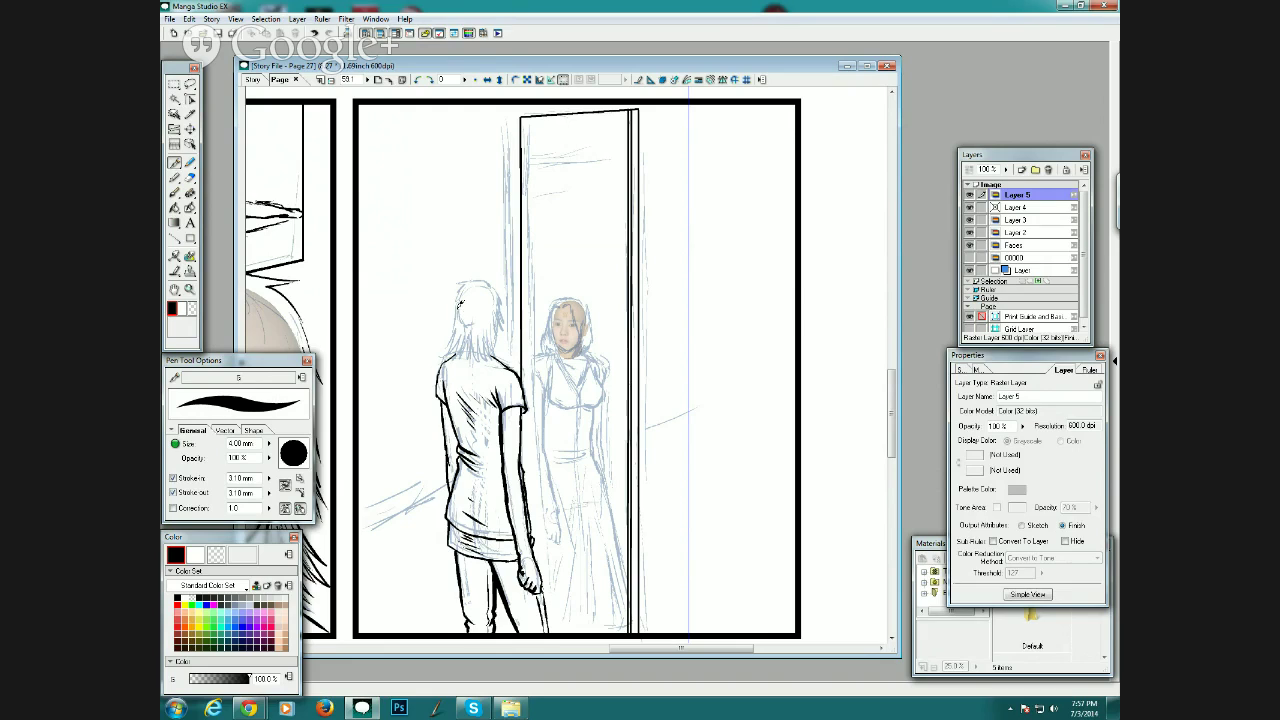
Ink the back-view woman's head outline and the dense, flicked hair ends over her neck and shoulders.
mouse_move(456, 308)
left_mouse_down()
mouse_move(448, 356)
mouse_move(506, 364)
left_mouse_up()
mouse_move(498, 304)
left_mouse_down()
mouse_move(502, 344)
mouse_move(487, 277)
mouse_move(463, 285)
mouse_move(456, 316)
left_mouse_up()
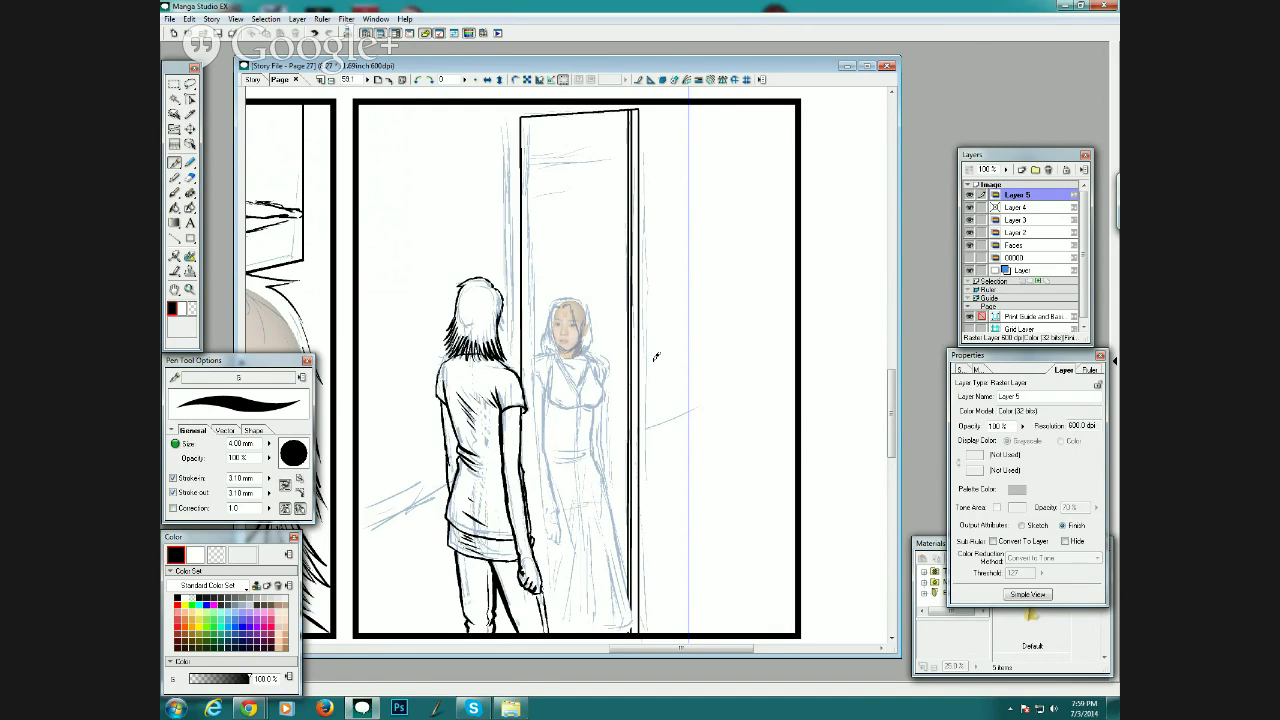
Draw a 0.15 mm vertical wall line from the back-view woman's shoulder to the panel's upper border, alongside the frame.
left_click(179, 237)
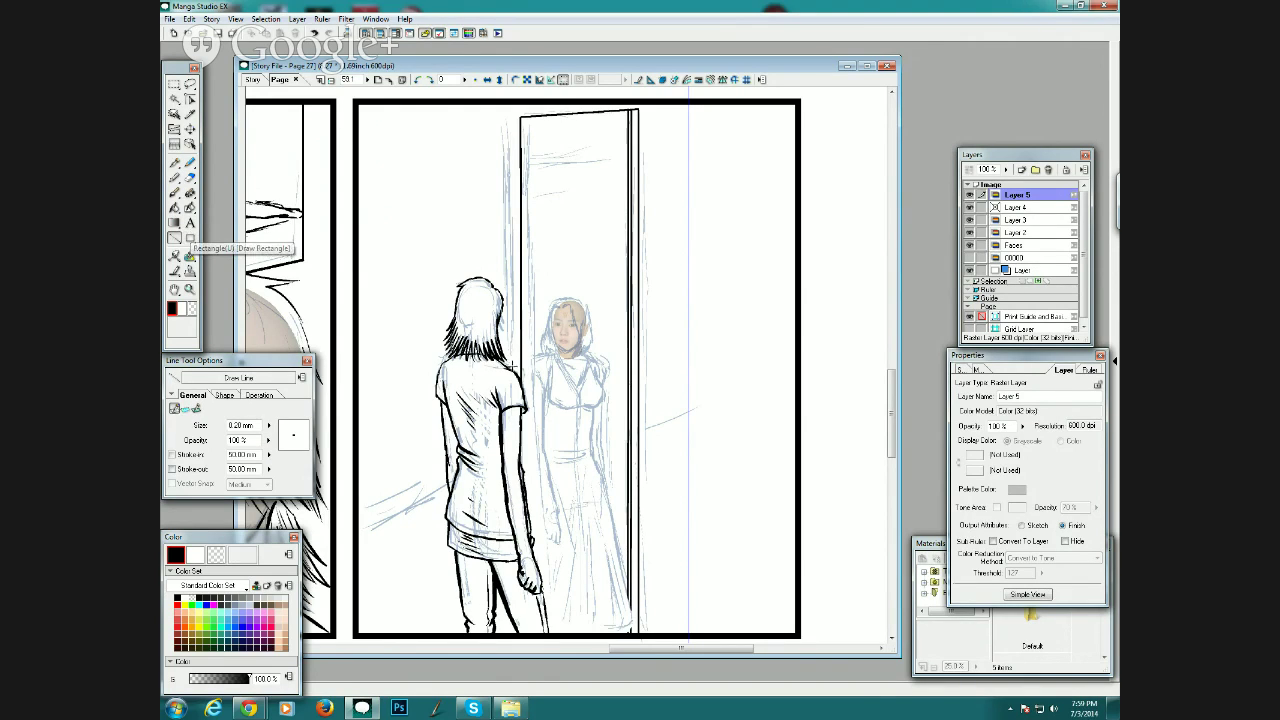
left_click_drag(509, 372, 507, 233)
key("ctrl+z")
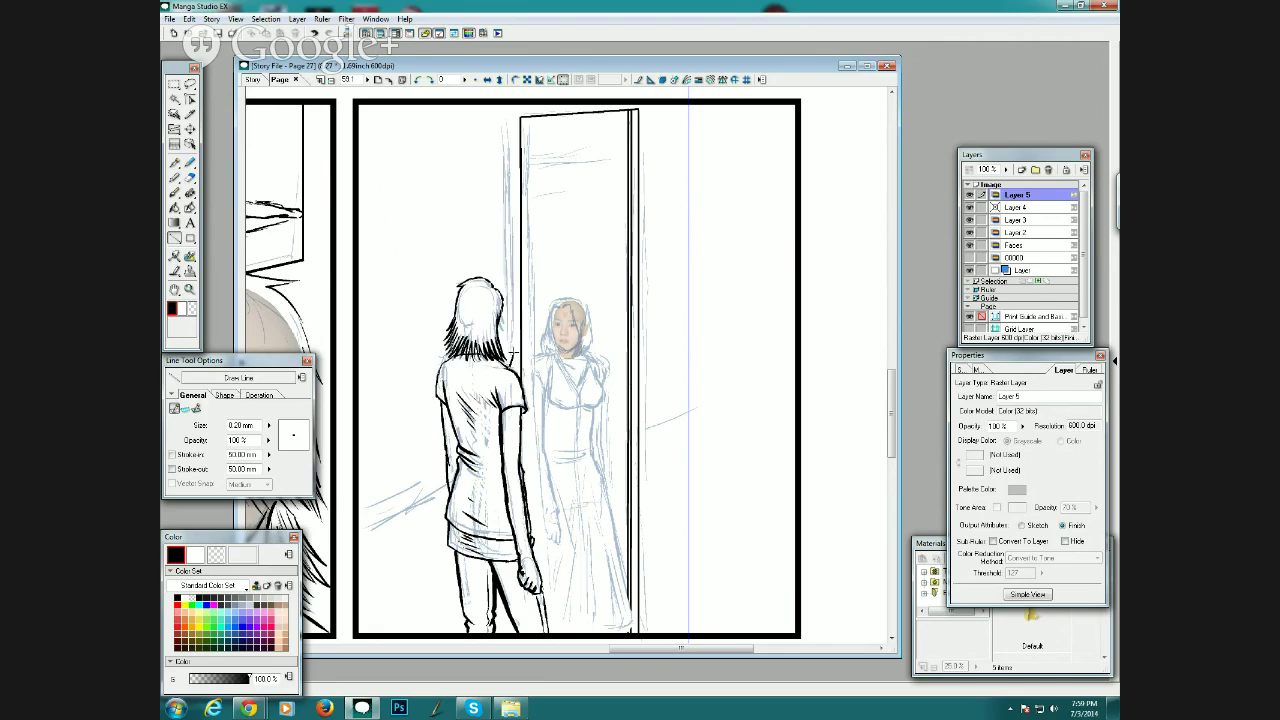
left_click(268, 425)
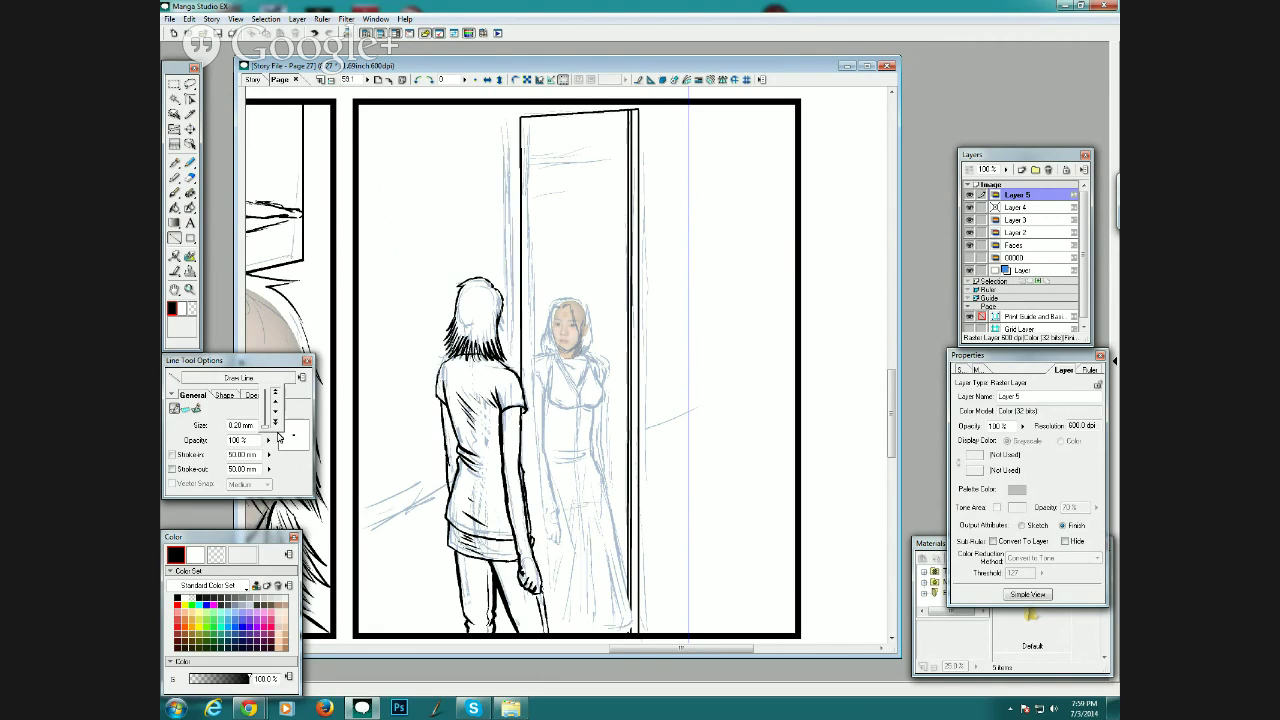
left_click(274, 411)
left_click(240, 425)
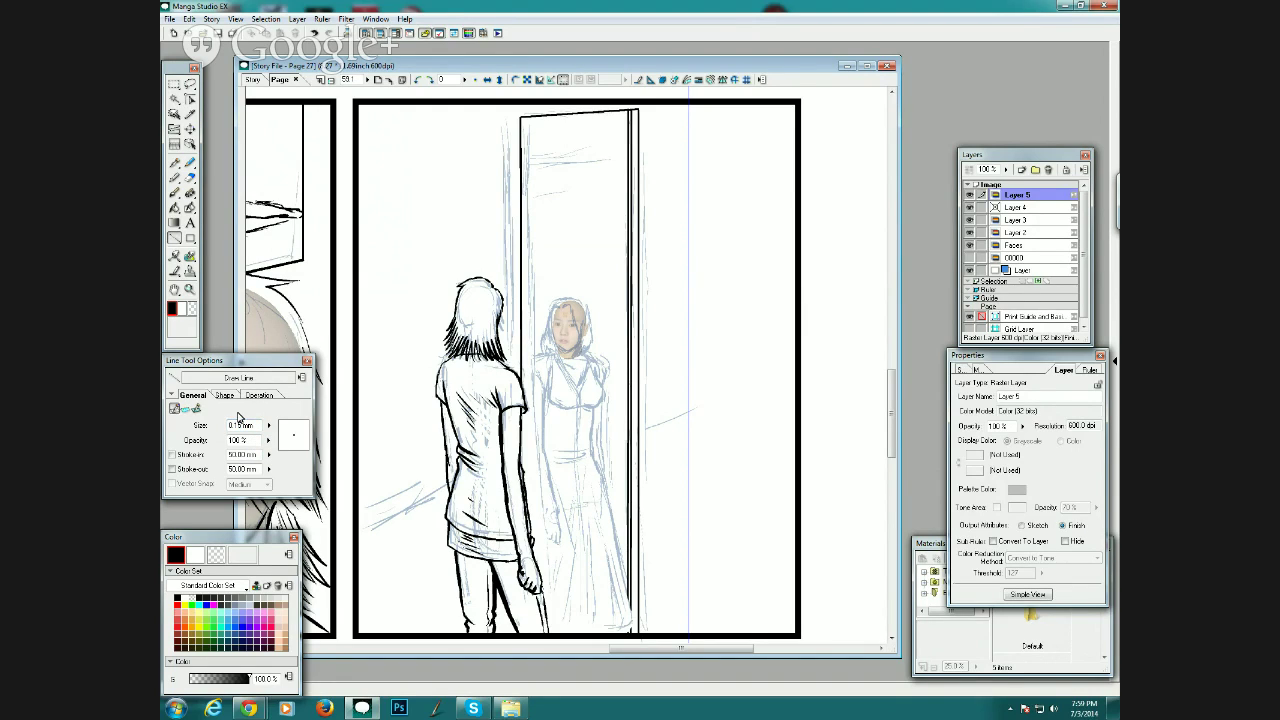
mouse_move(505, 366)
left_mouse_down()
mouse_move(508, 109)
mouse_move(508, 370)
left_mouse_up()
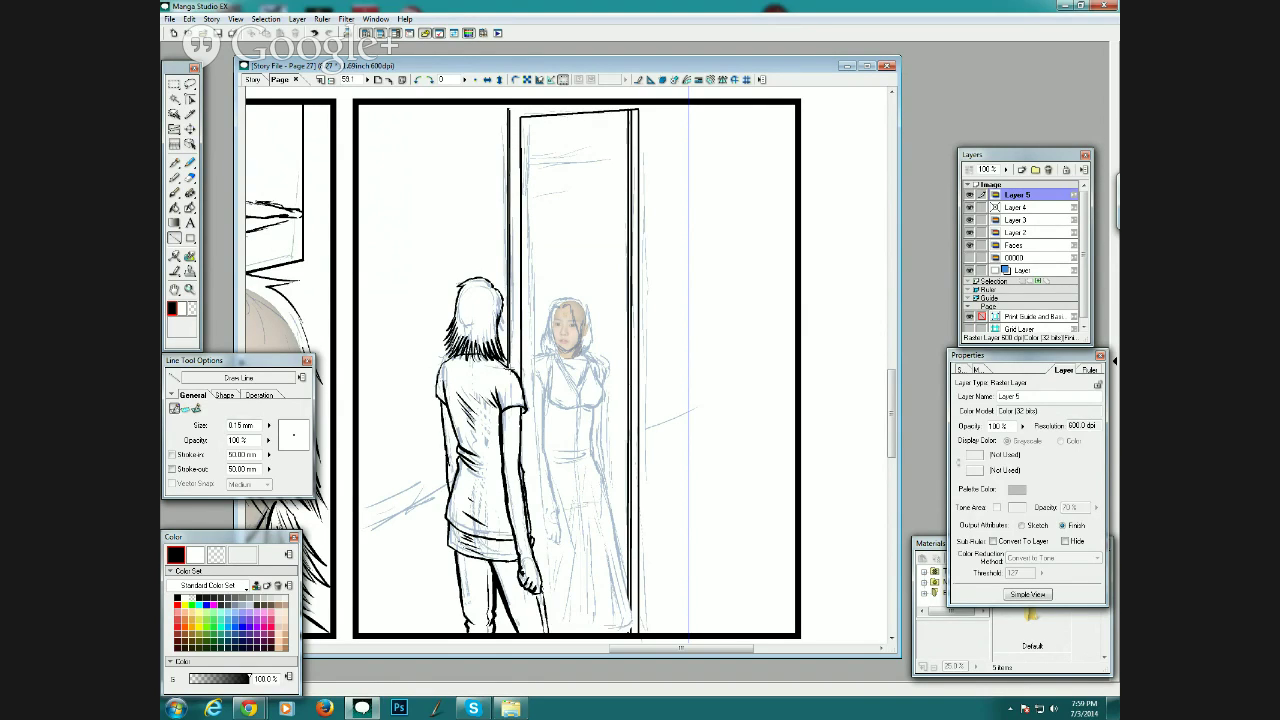
Draw 0.15 mm straight lines for the tall frame's upper and outer side edges and two diagonal floor lines beside it.
left_click_drag(508, 108, 608, 103)
left_click_drag(648, 103, 648, 627)
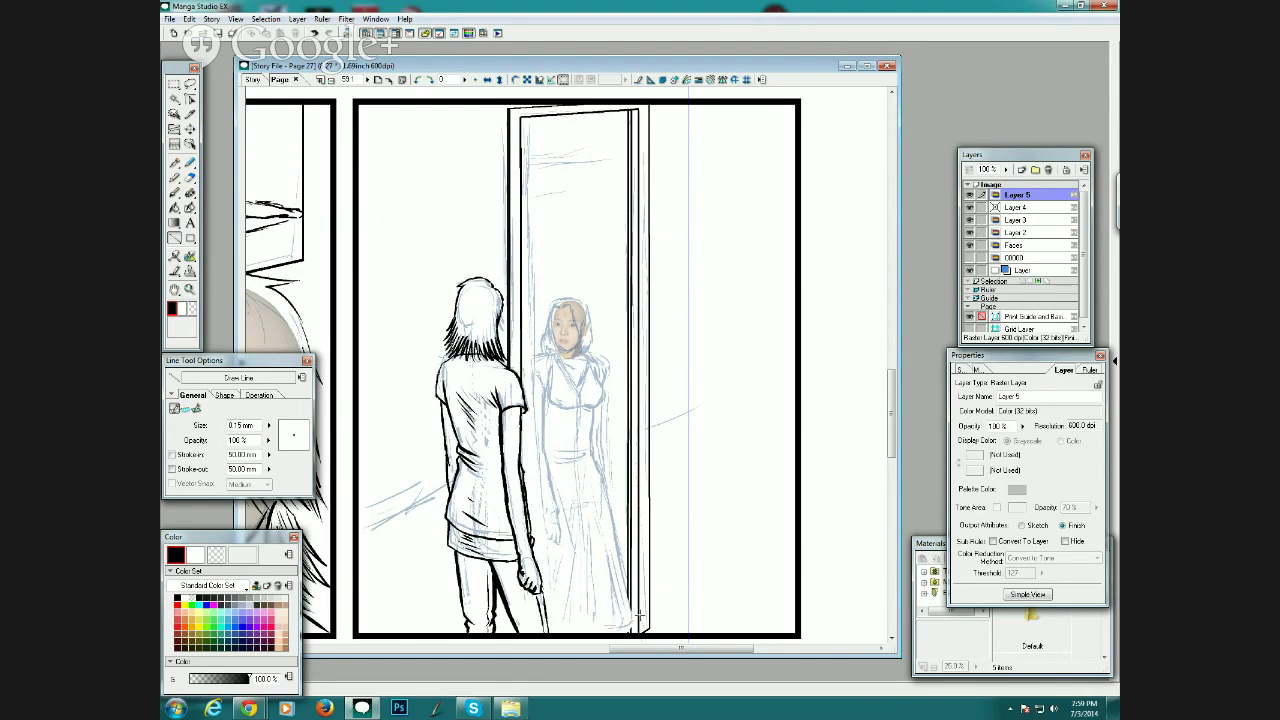
mouse_move(649, 628)
left_mouse_down()
mouse_move(772, 564)
mouse_move(794, 518)
left_mouse_up()
mouse_move(551, 633)
left_mouse_down()
mouse_move(786, 500)
mouse_move(791, 483)
left_mouse_up()
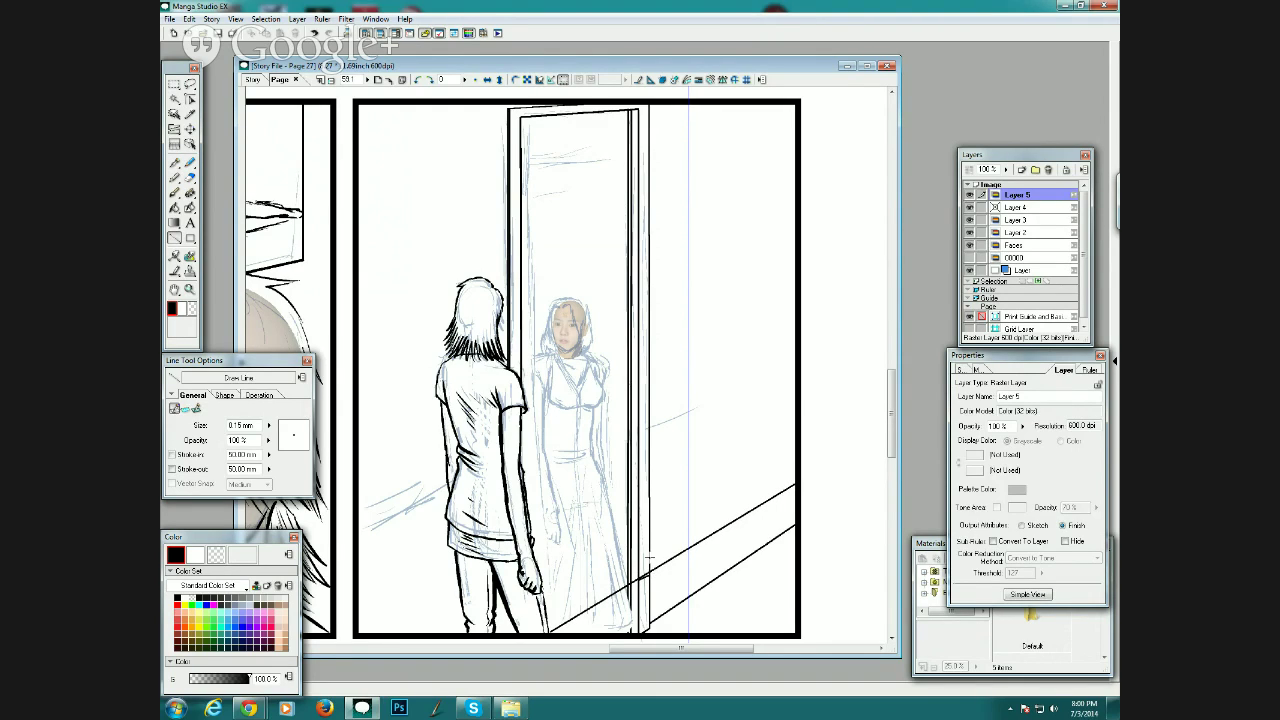
Erase the frame lines below its base, the lower diagonal floor line and the diagonal segment crossing the frame's opening.
key("p")
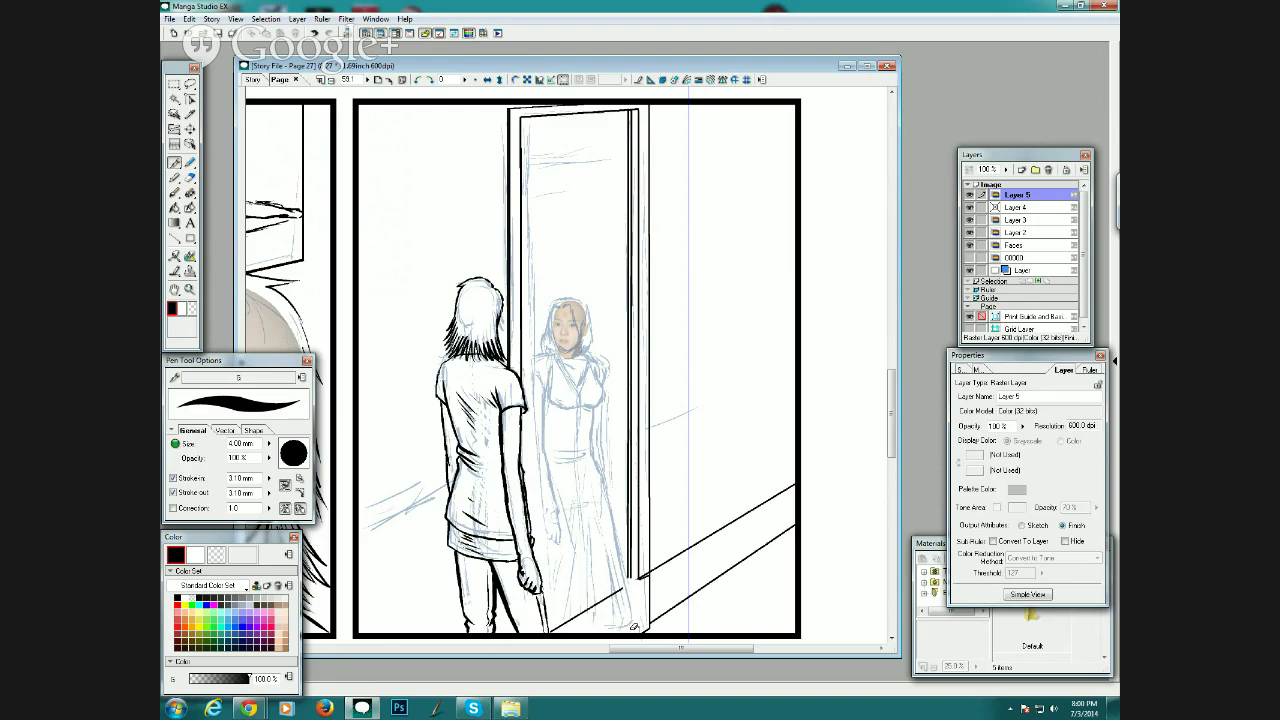
mouse_move(633, 627)
left_mouse_down()
mouse_move(654, 618)
mouse_move(651, 582)
left_mouse_up()
left_click_drag(670, 598, 786, 532)
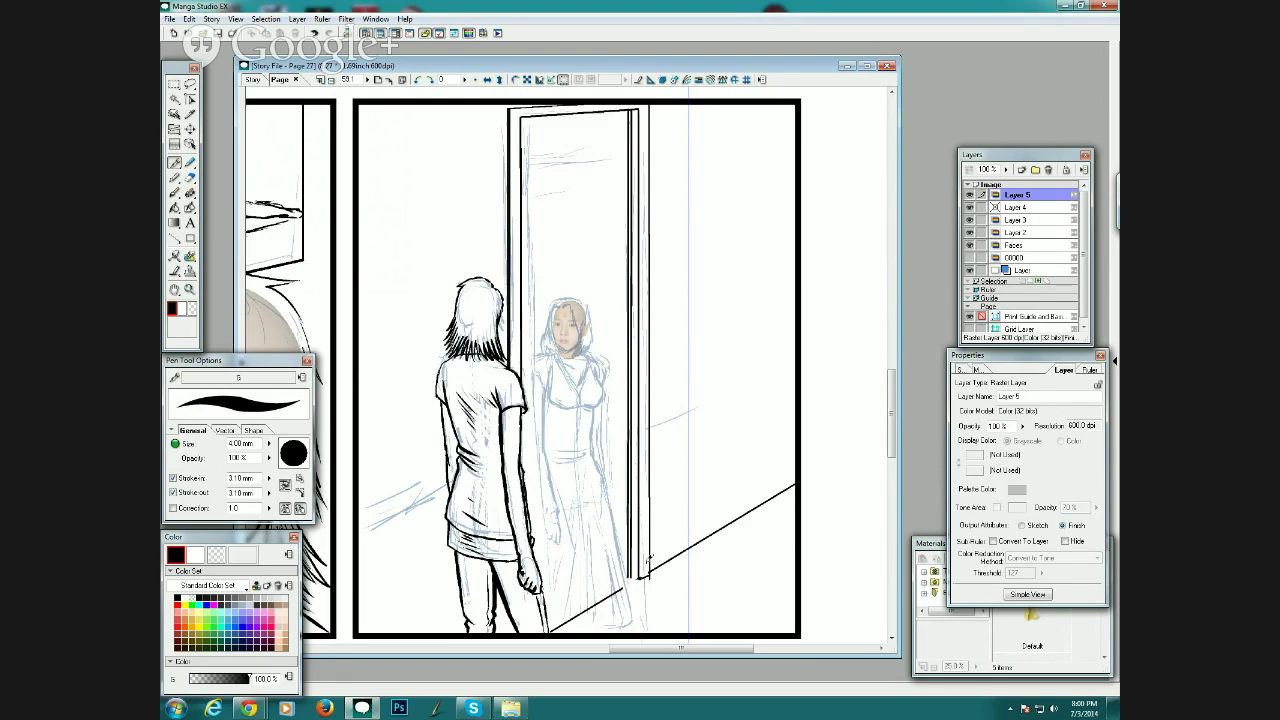
left_click_drag(628, 589, 552, 630)
Draw the frame's inner vertical edge and a thin double crossbar near the top of its opening with 0.15 mm lines.
left_click(175, 238)
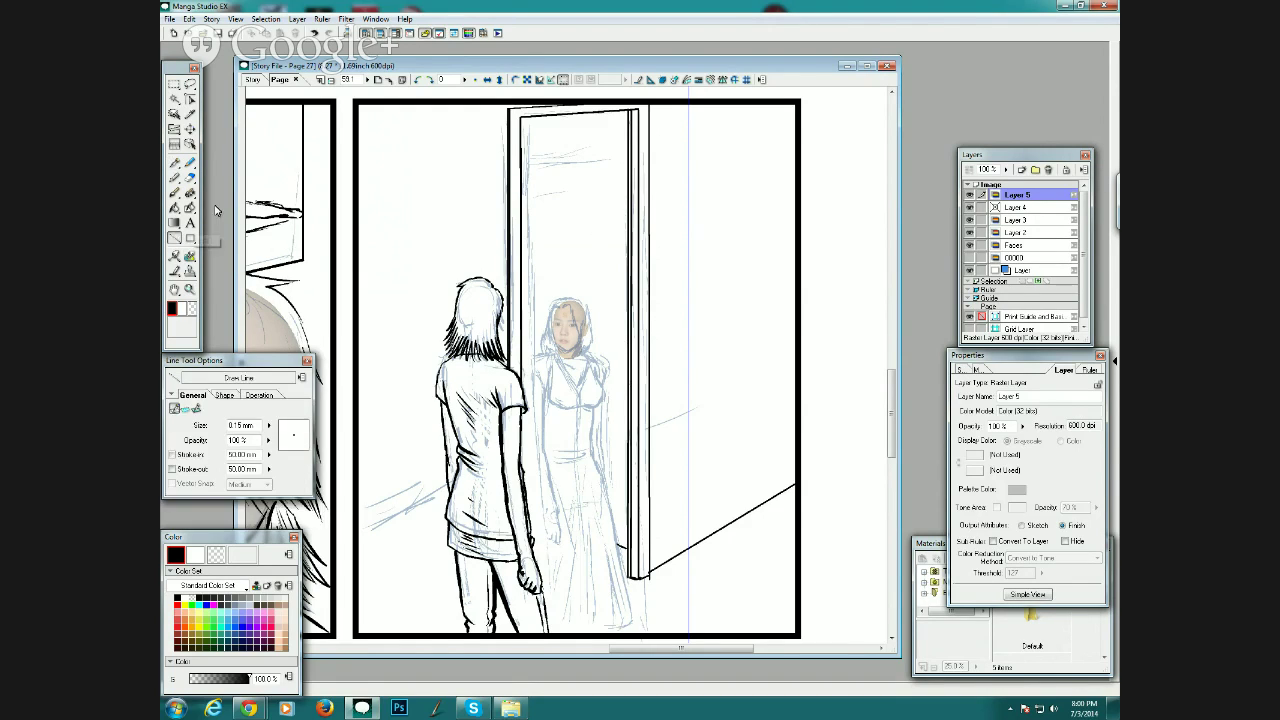
mouse_move(522, 163)
left_mouse_down()
mouse_move(626, 157)
mouse_move(620, 548)
left_mouse_up()
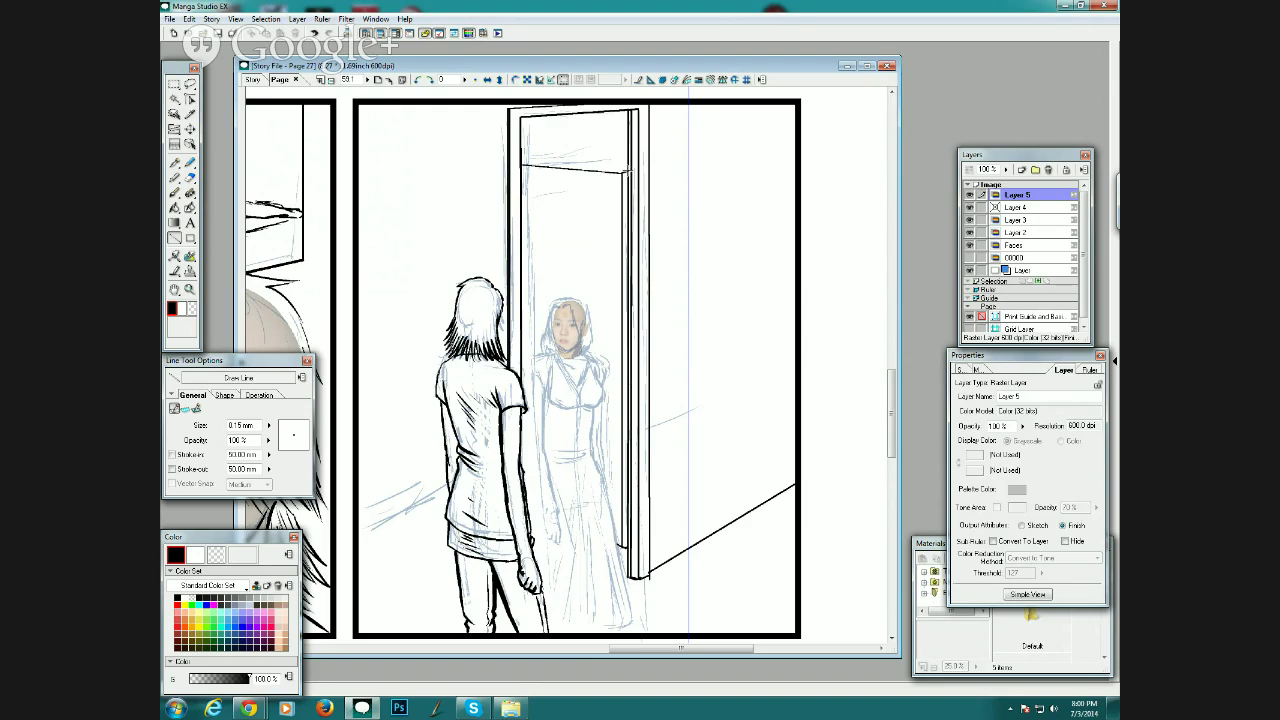
left_click_drag(521, 157, 628, 170)
key("ctrl+z")
left_click_drag(521, 160, 628, 172)
Lasso the sketched front-facing woman on Layer 2 and move her slightly upward within the frame, then deselect.
left_click(1021, 232)
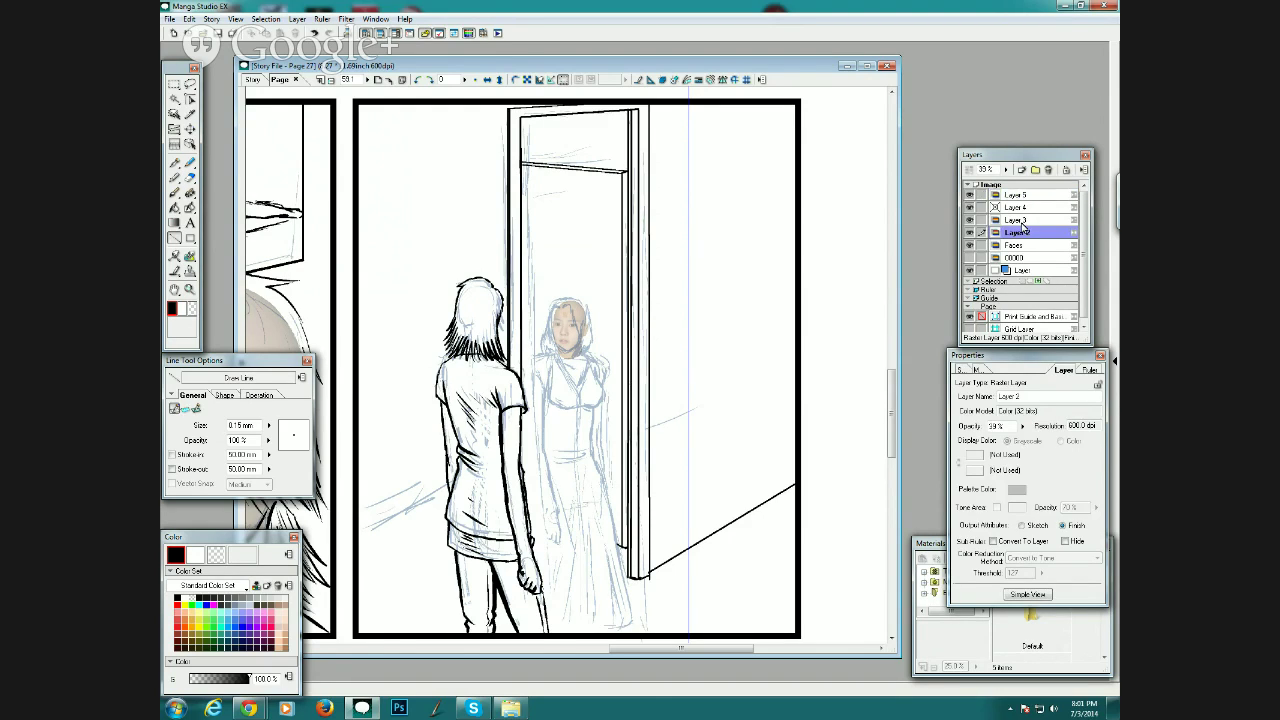
left_click(189, 85)
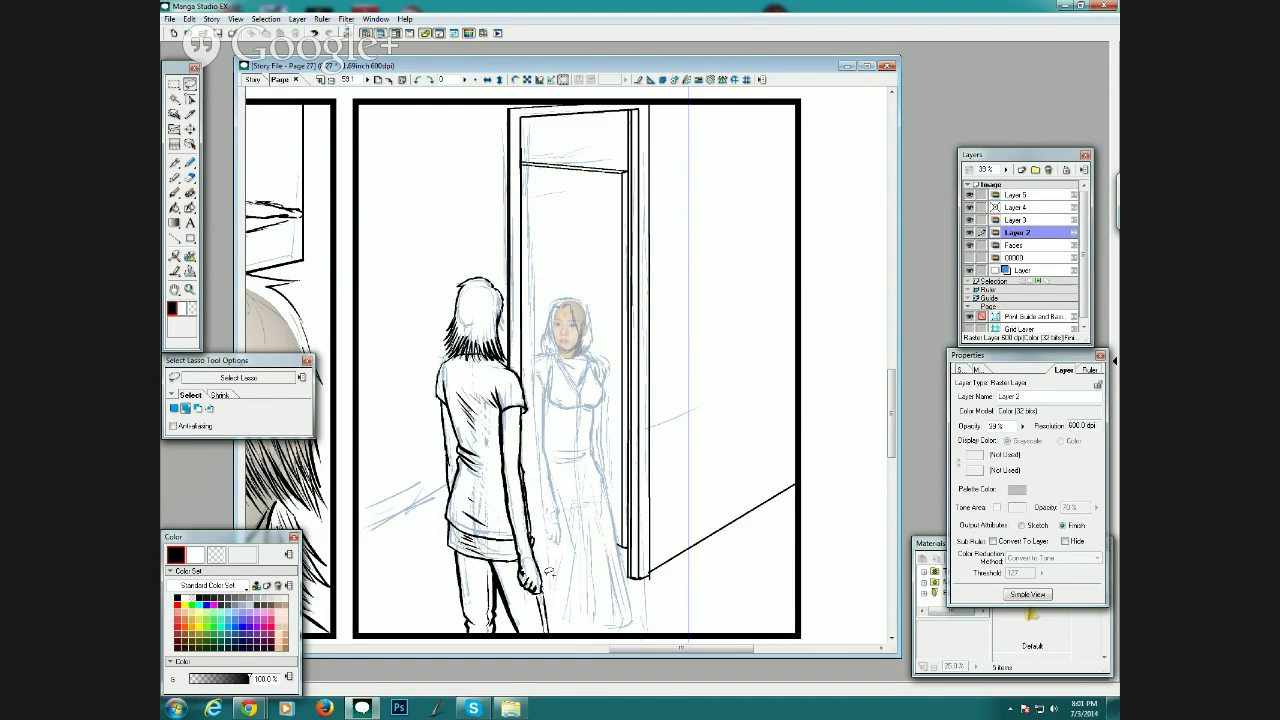
mouse_move(545, 572)
left_mouse_down()
mouse_move(562, 618)
mouse_move(612, 636)
mouse_move(642, 602)
mouse_move(621, 545)
mouse_move(615, 330)
left_mouse_up()
mouse_move(548, 301)
left_mouse_down()
mouse_move(531, 375)
mouse_move(544, 516)
left_mouse_up()
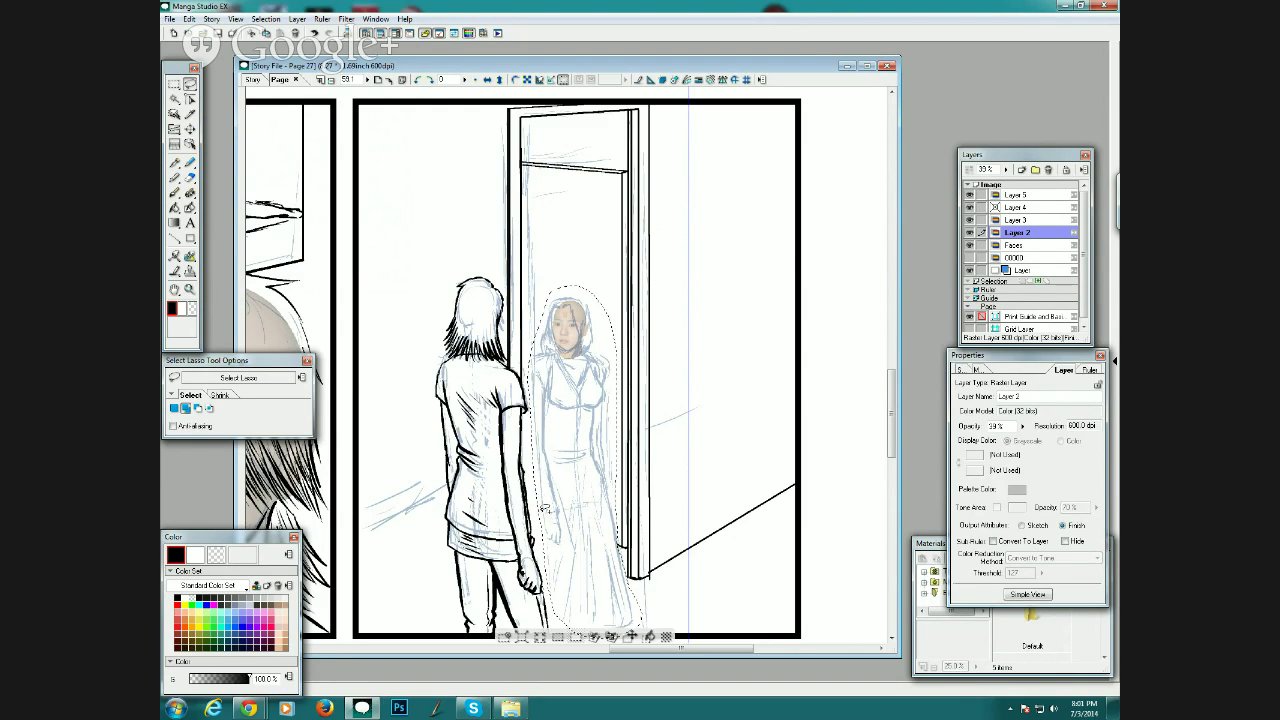
key("ctrl+t")
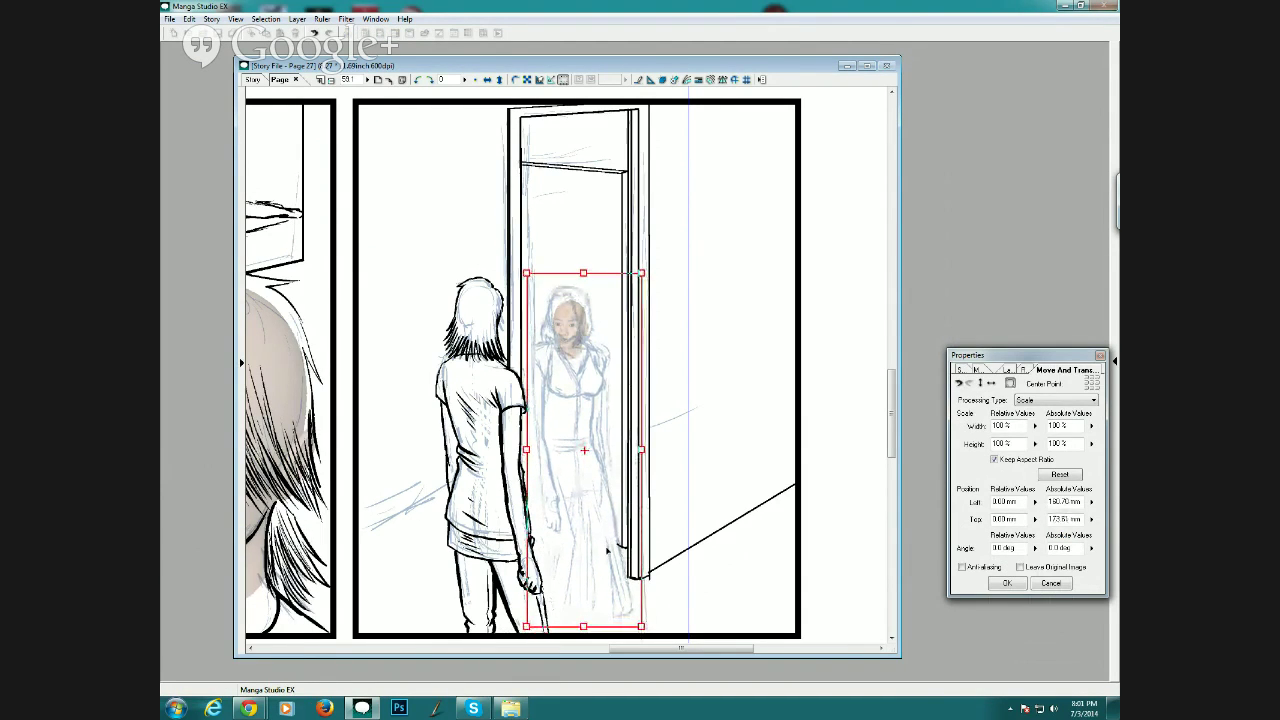
left_click_drag(608, 549, 610, 530)
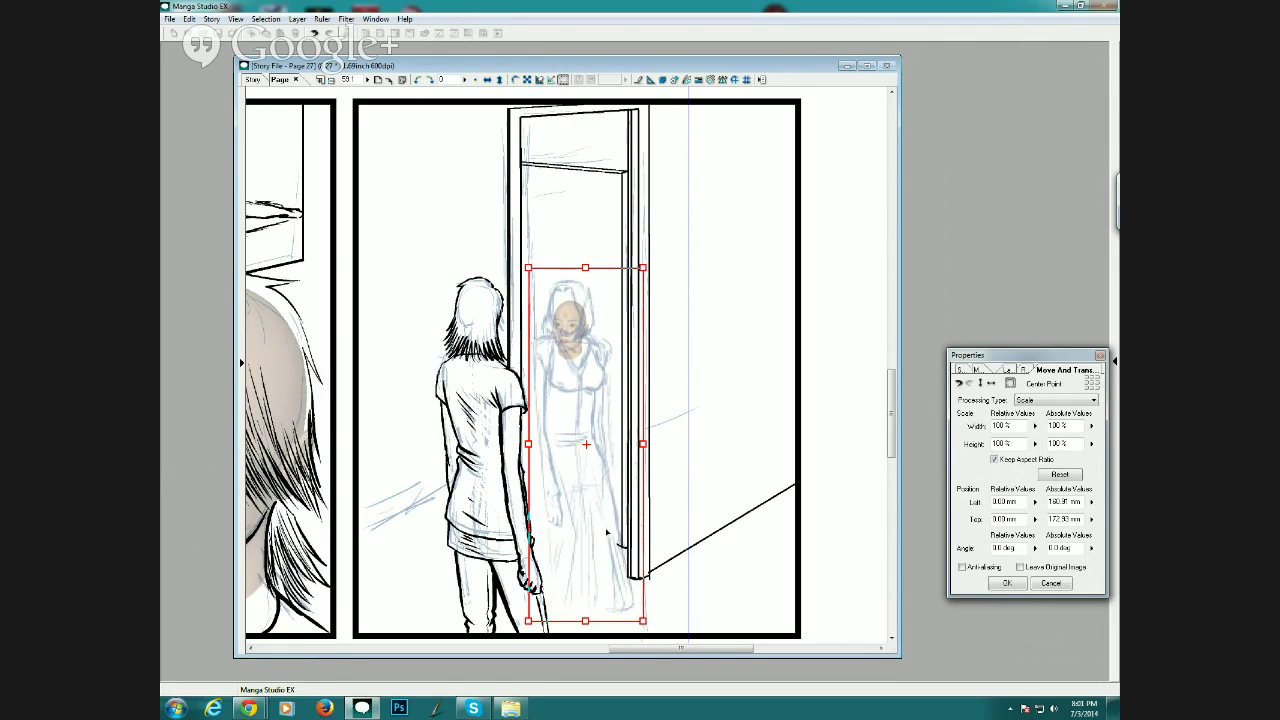
left_click(1006, 583)
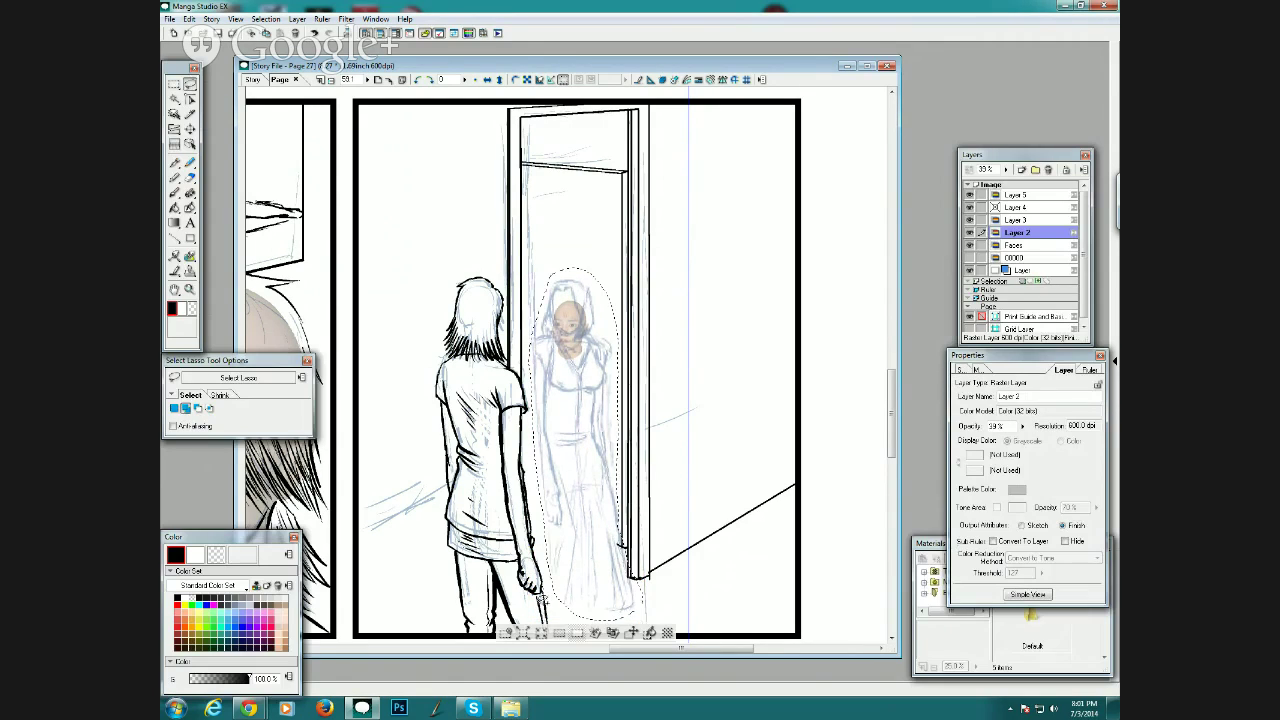
left_click(507, 631)
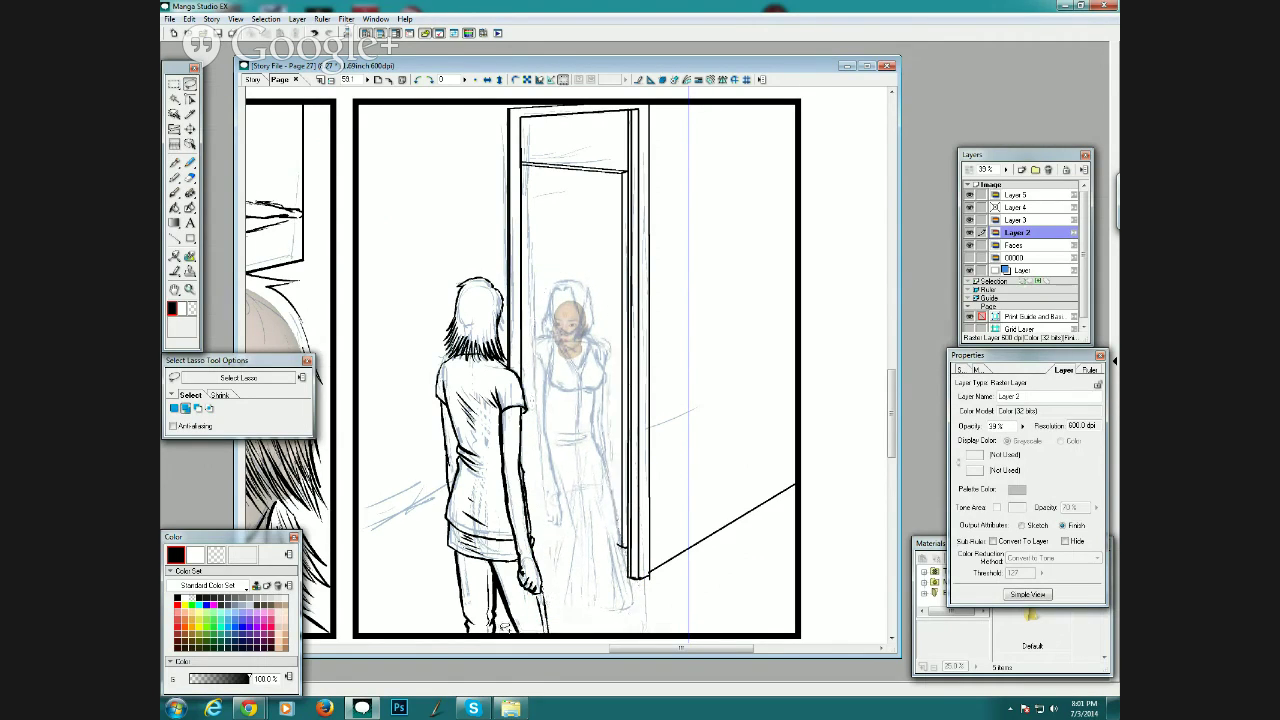
Lasso the front-facing woman's face on the Faces layer, move it up to fit her sketched head, and deselect.
left_click(1013, 245)
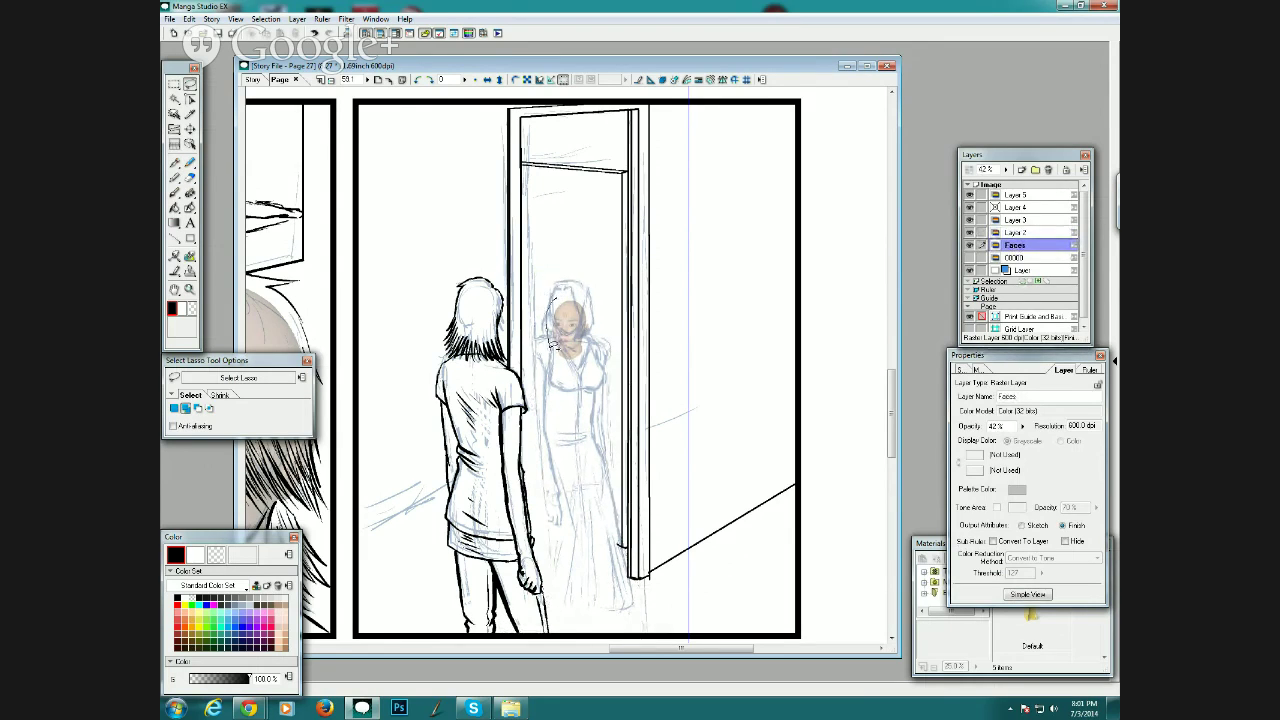
mouse_move(551, 345)
left_mouse_down()
mouse_move(596, 352)
mouse_move(552, 340)
left_mouse_up()
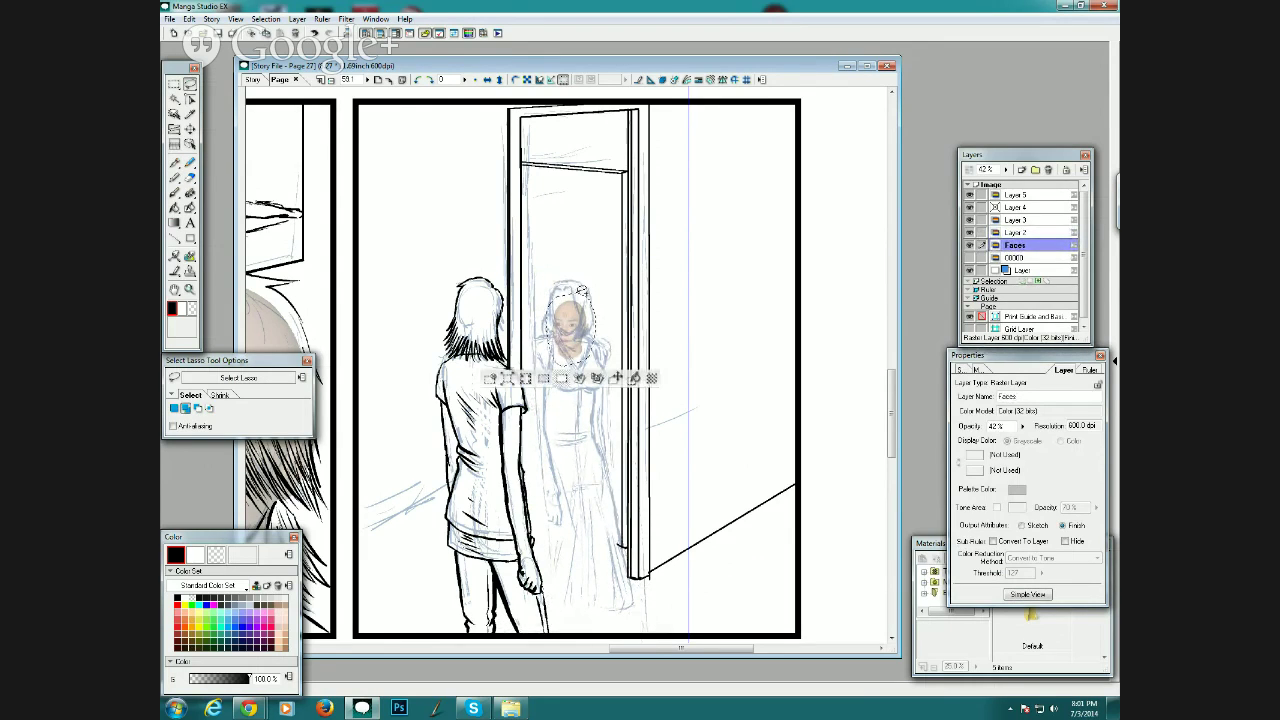
left_click(617, 378)
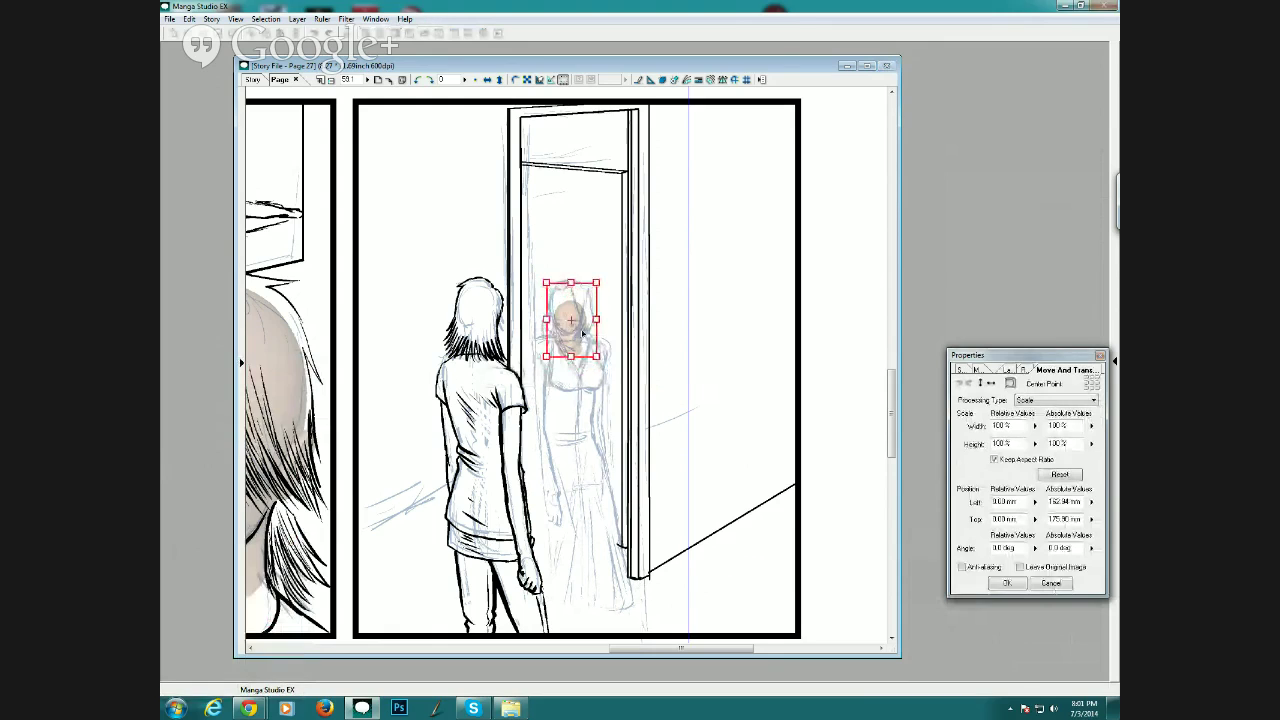
left_click_drag(579, 335, 577, 333)
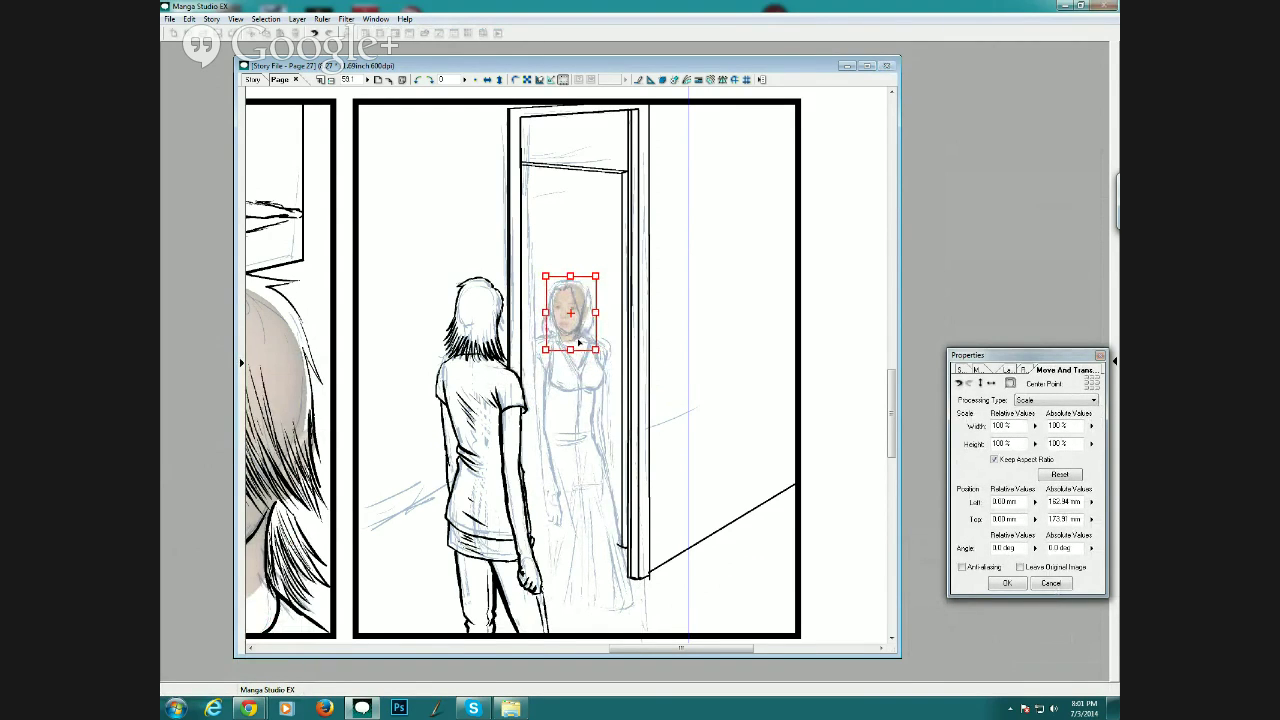
left_click(1007, 583)
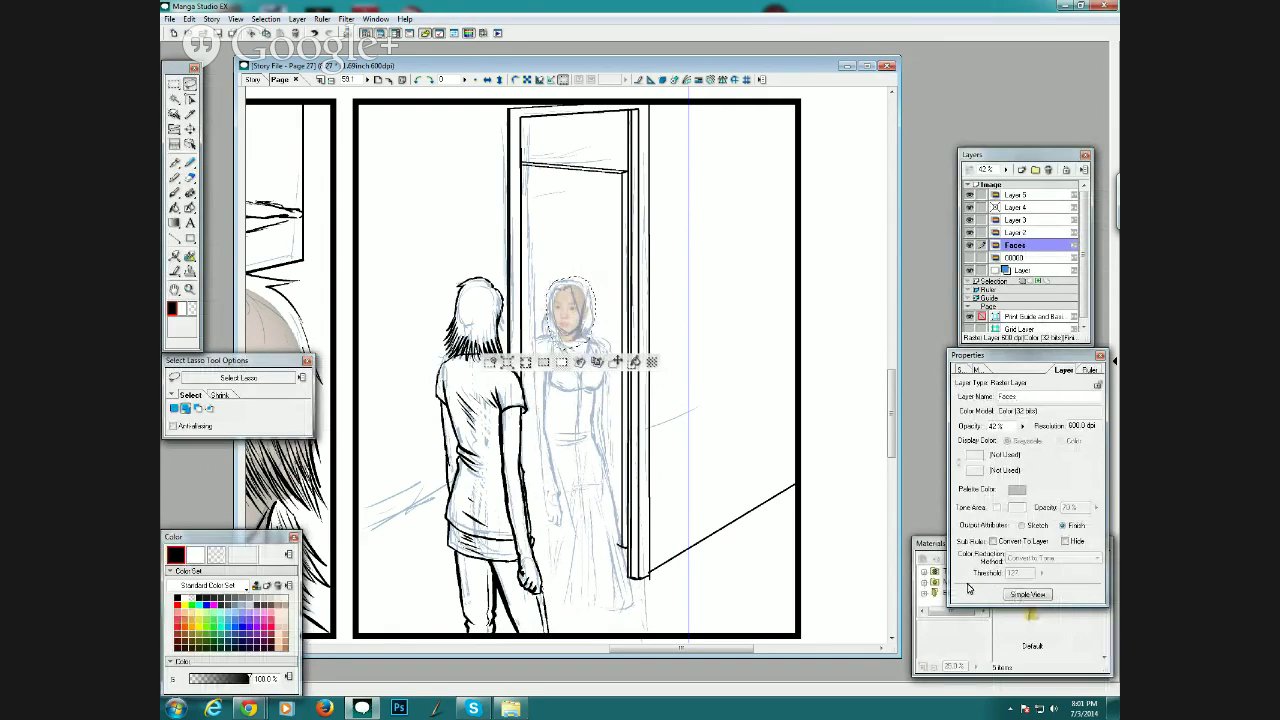
key("ctrl+d")
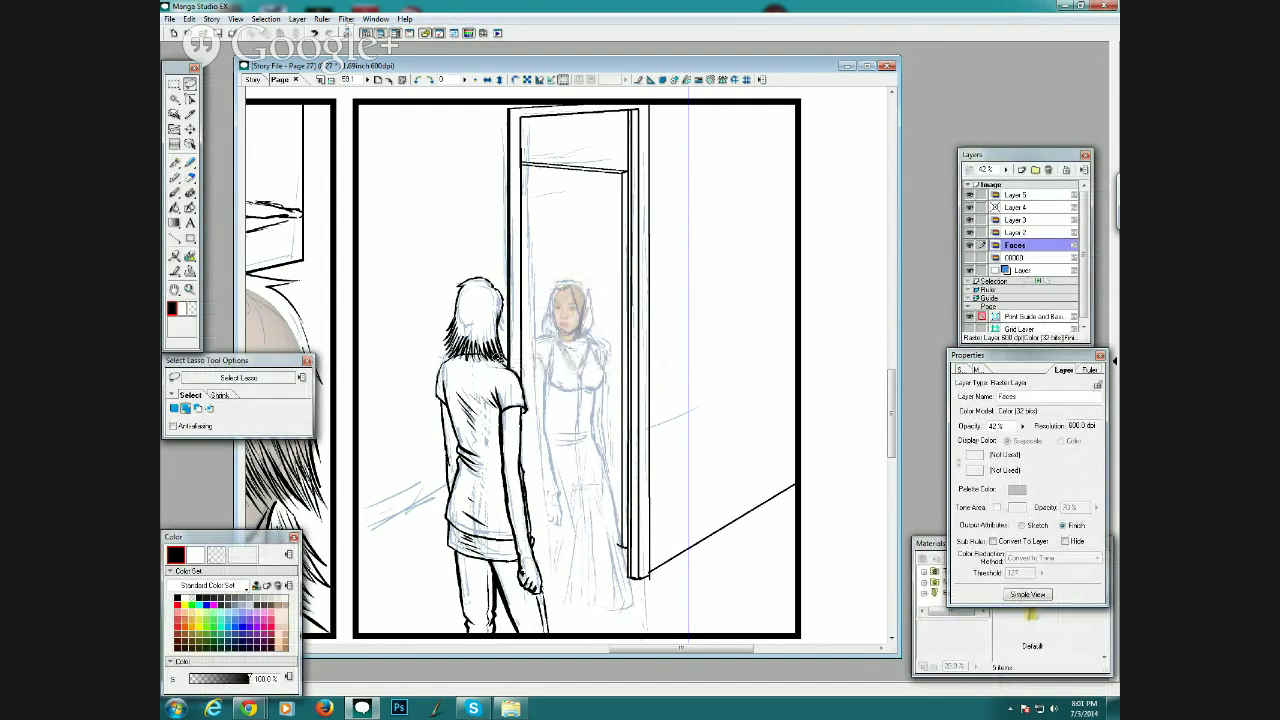
Undo the last action and return to Layer 5 with the 0.15 mm Line tool for inking.
left_click(189, 289)
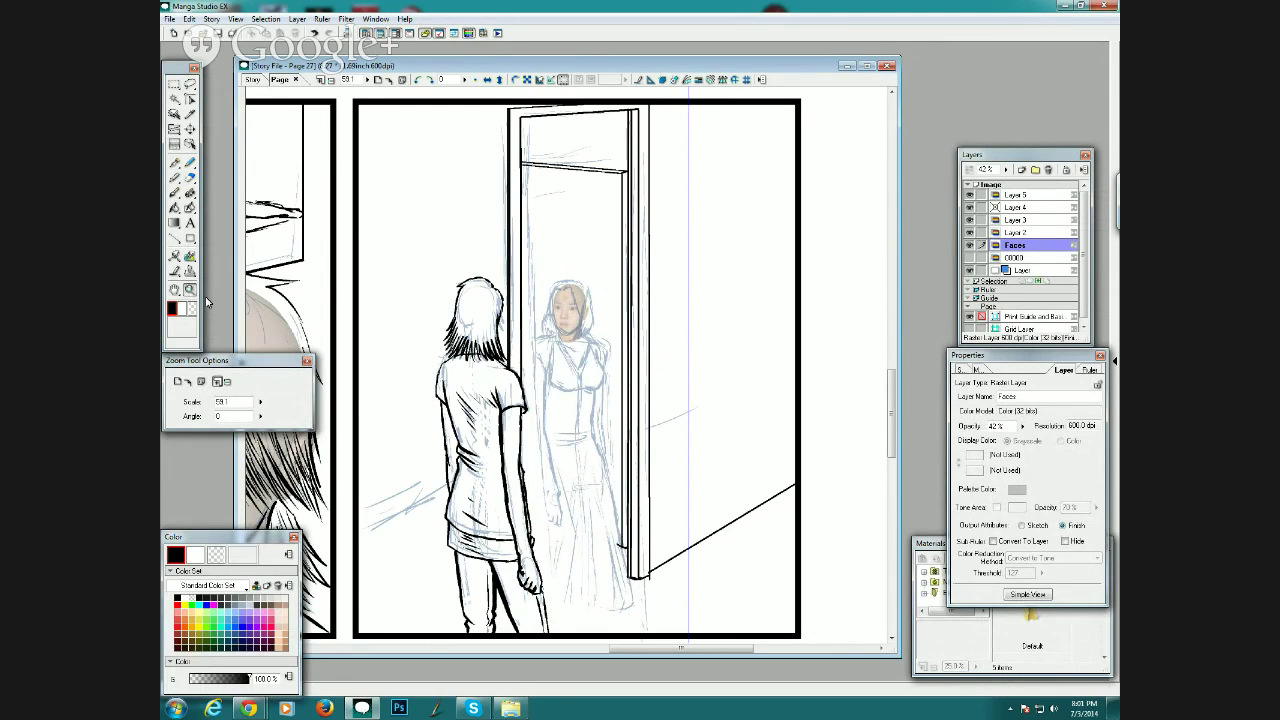
left_click(180, 161)
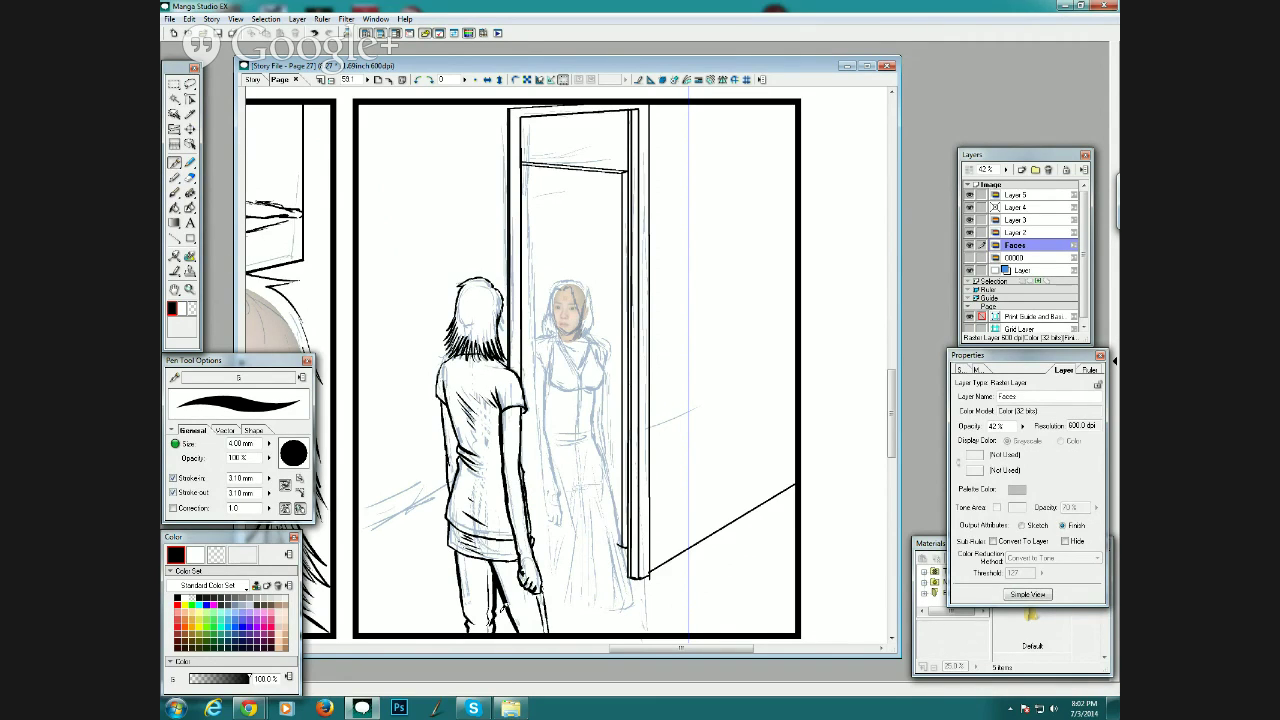
left_click(176, 238)
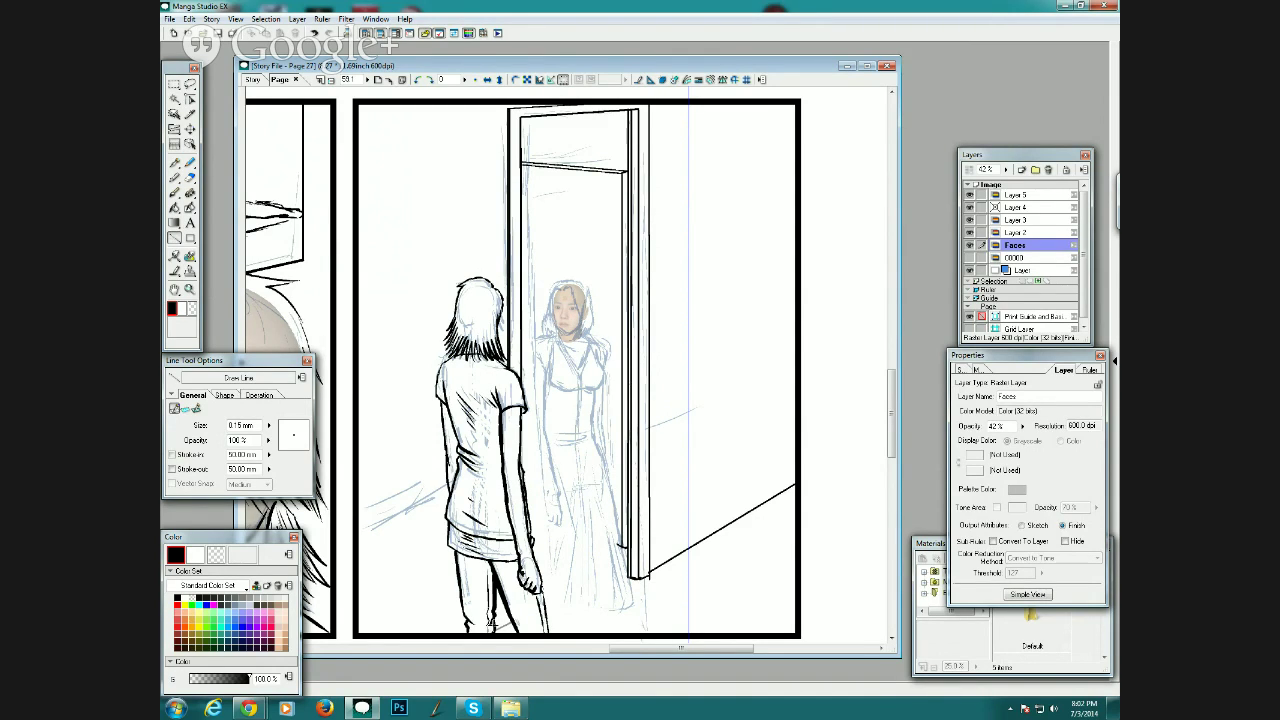
key("ctrl+z")
left_click(1018, 197)
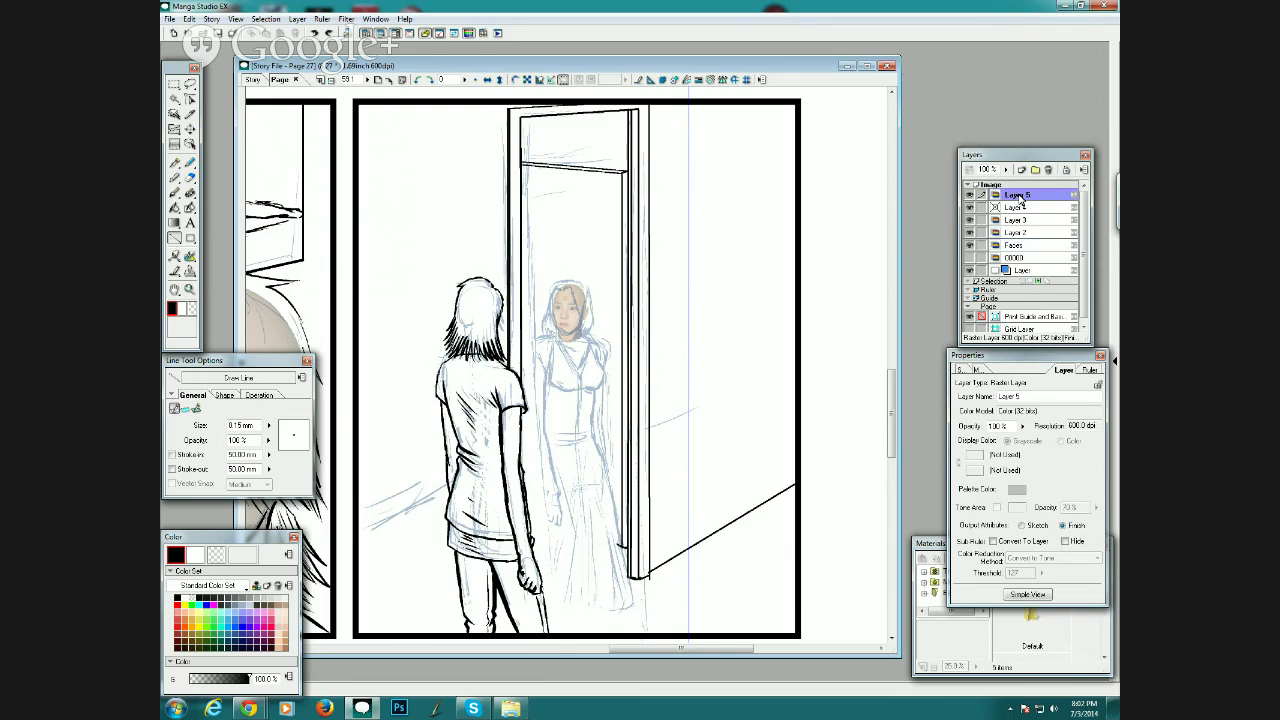